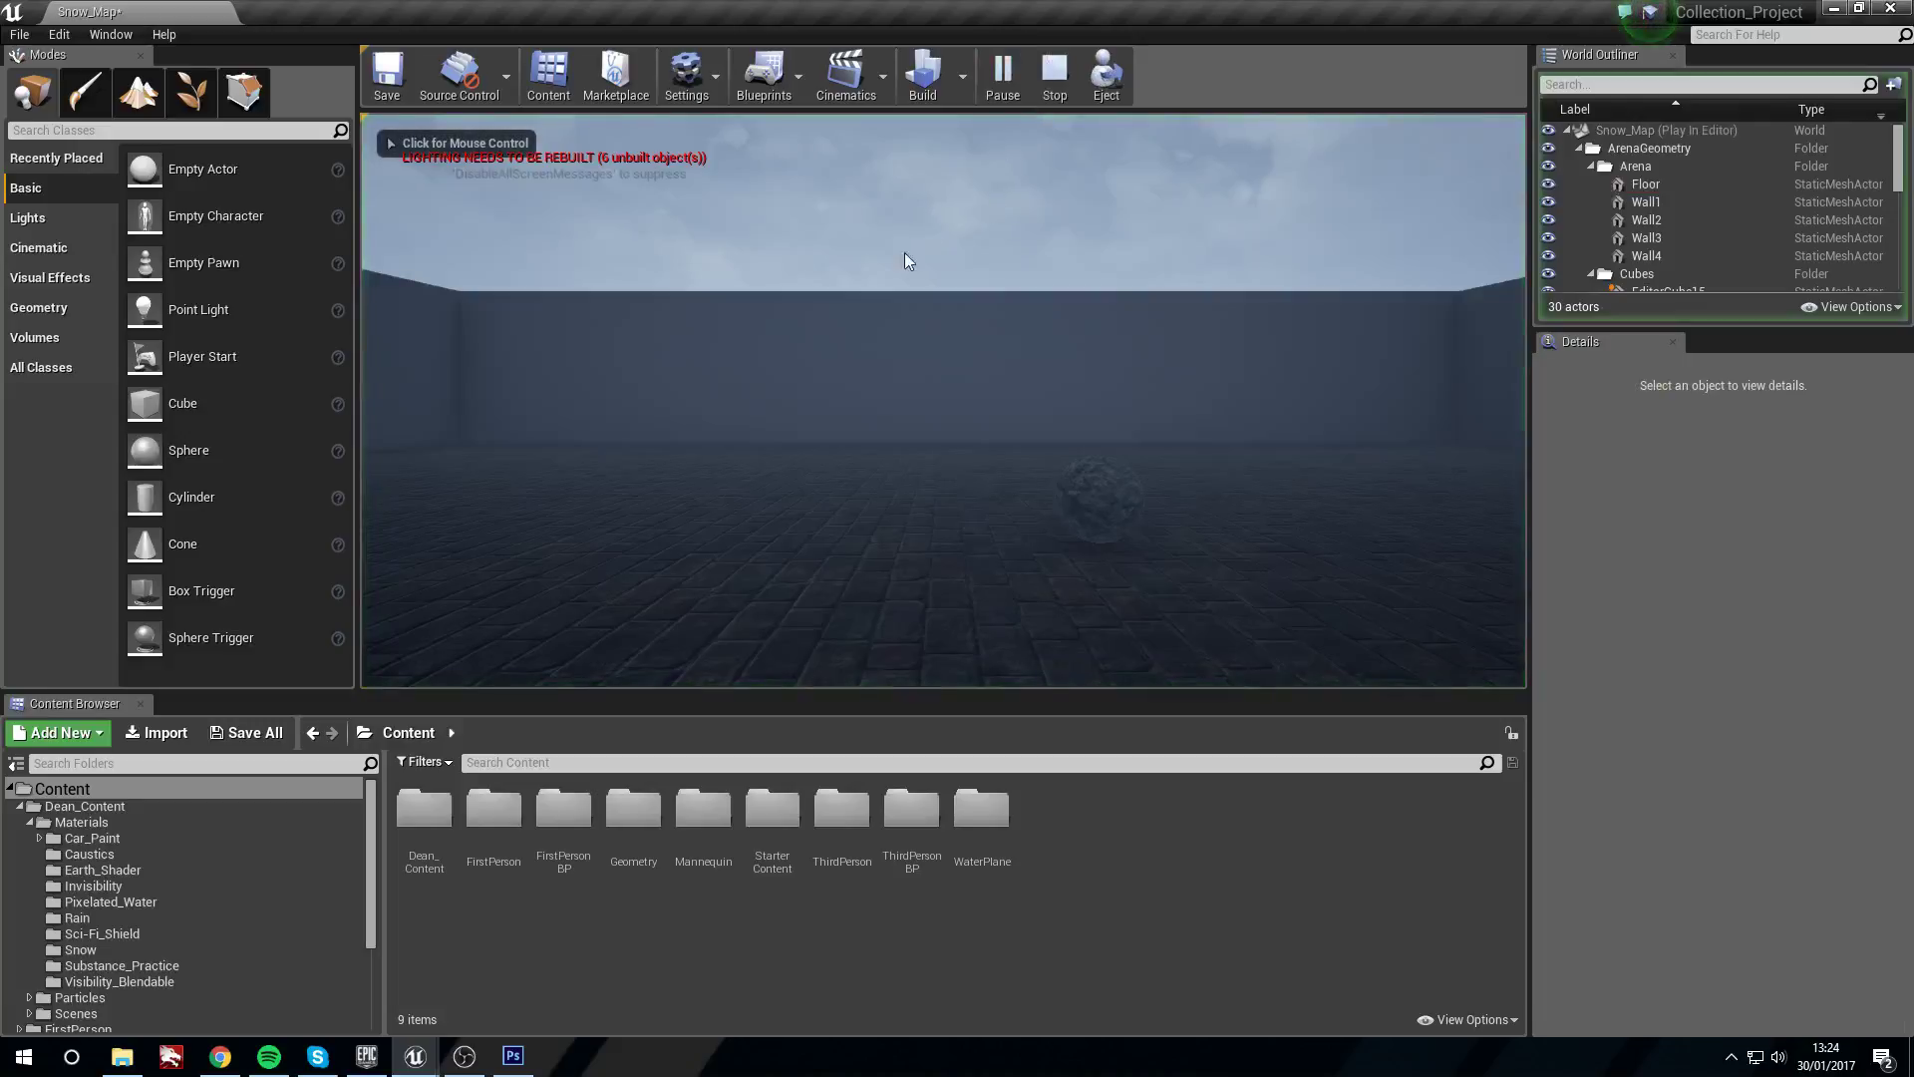
Watch the running Snow_Map level in full screen, then end the play session and leave full screen
key(F11)
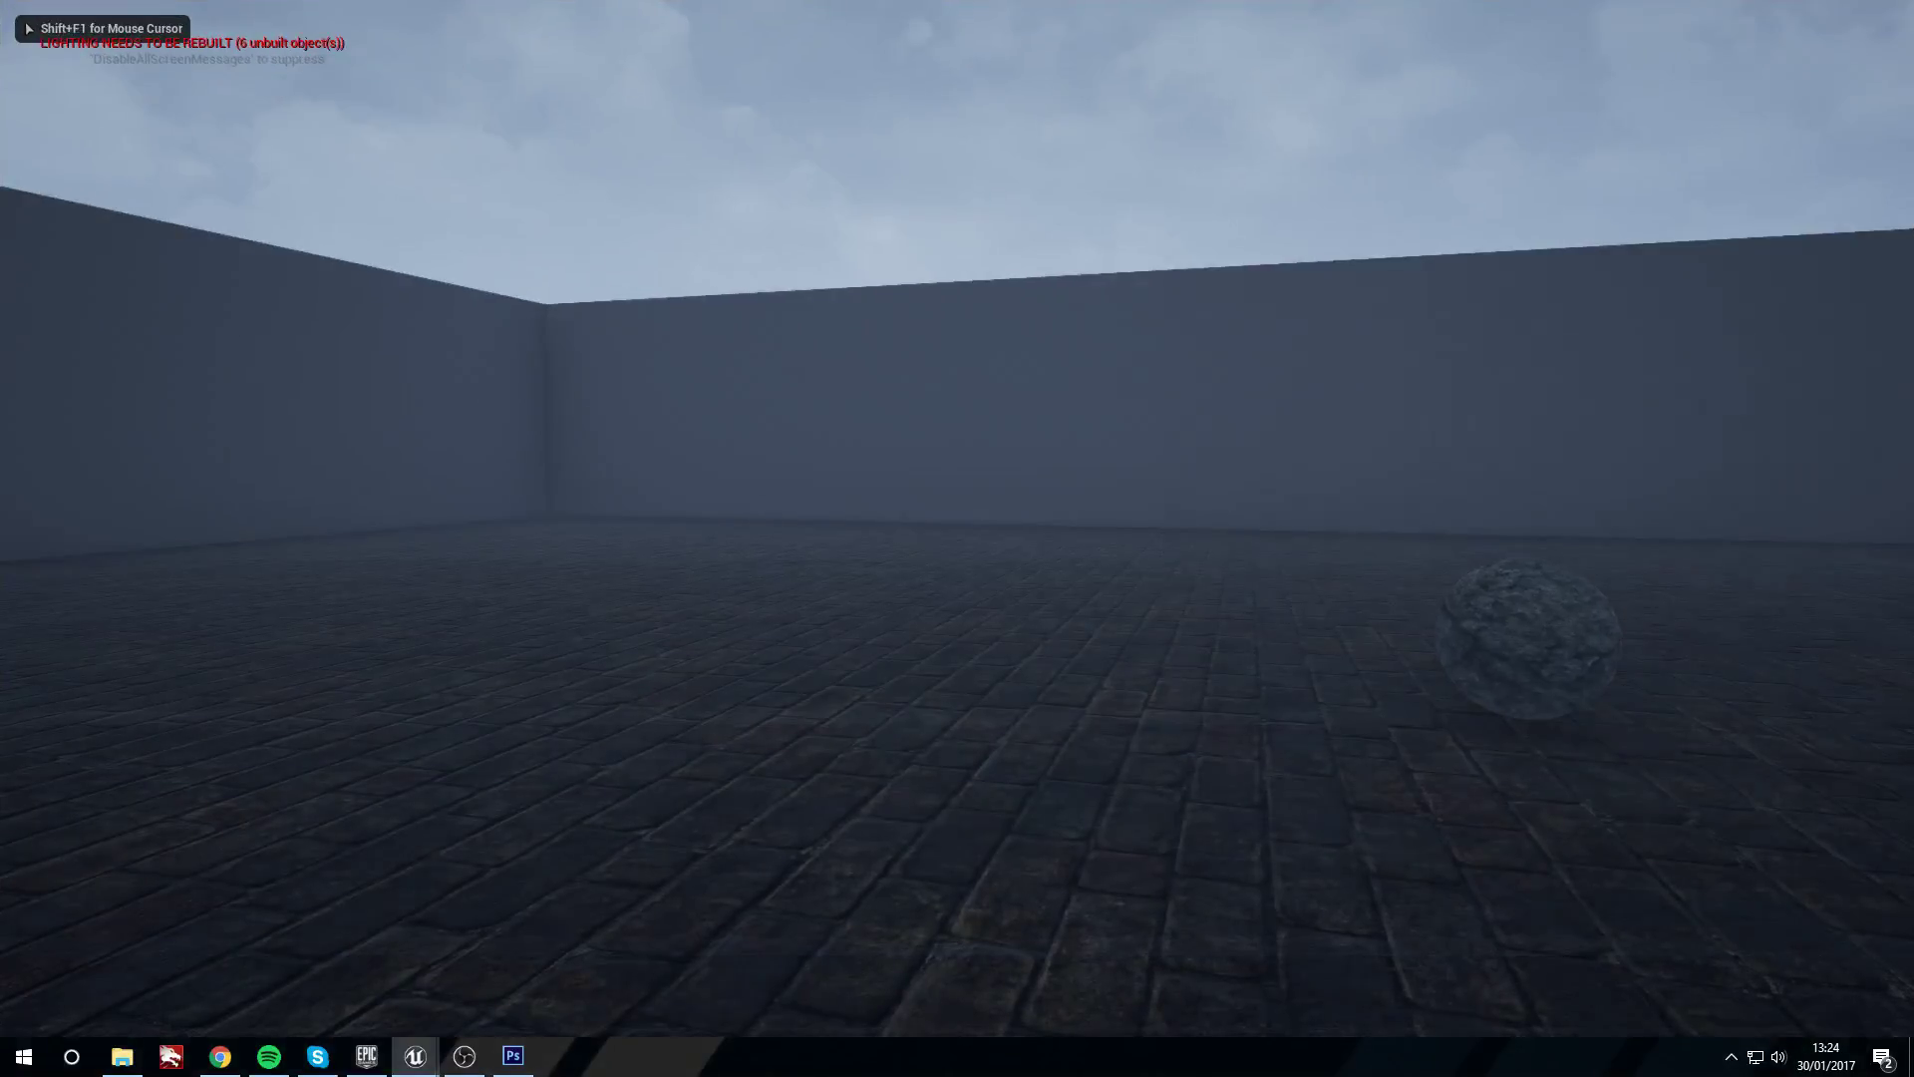
key(w)
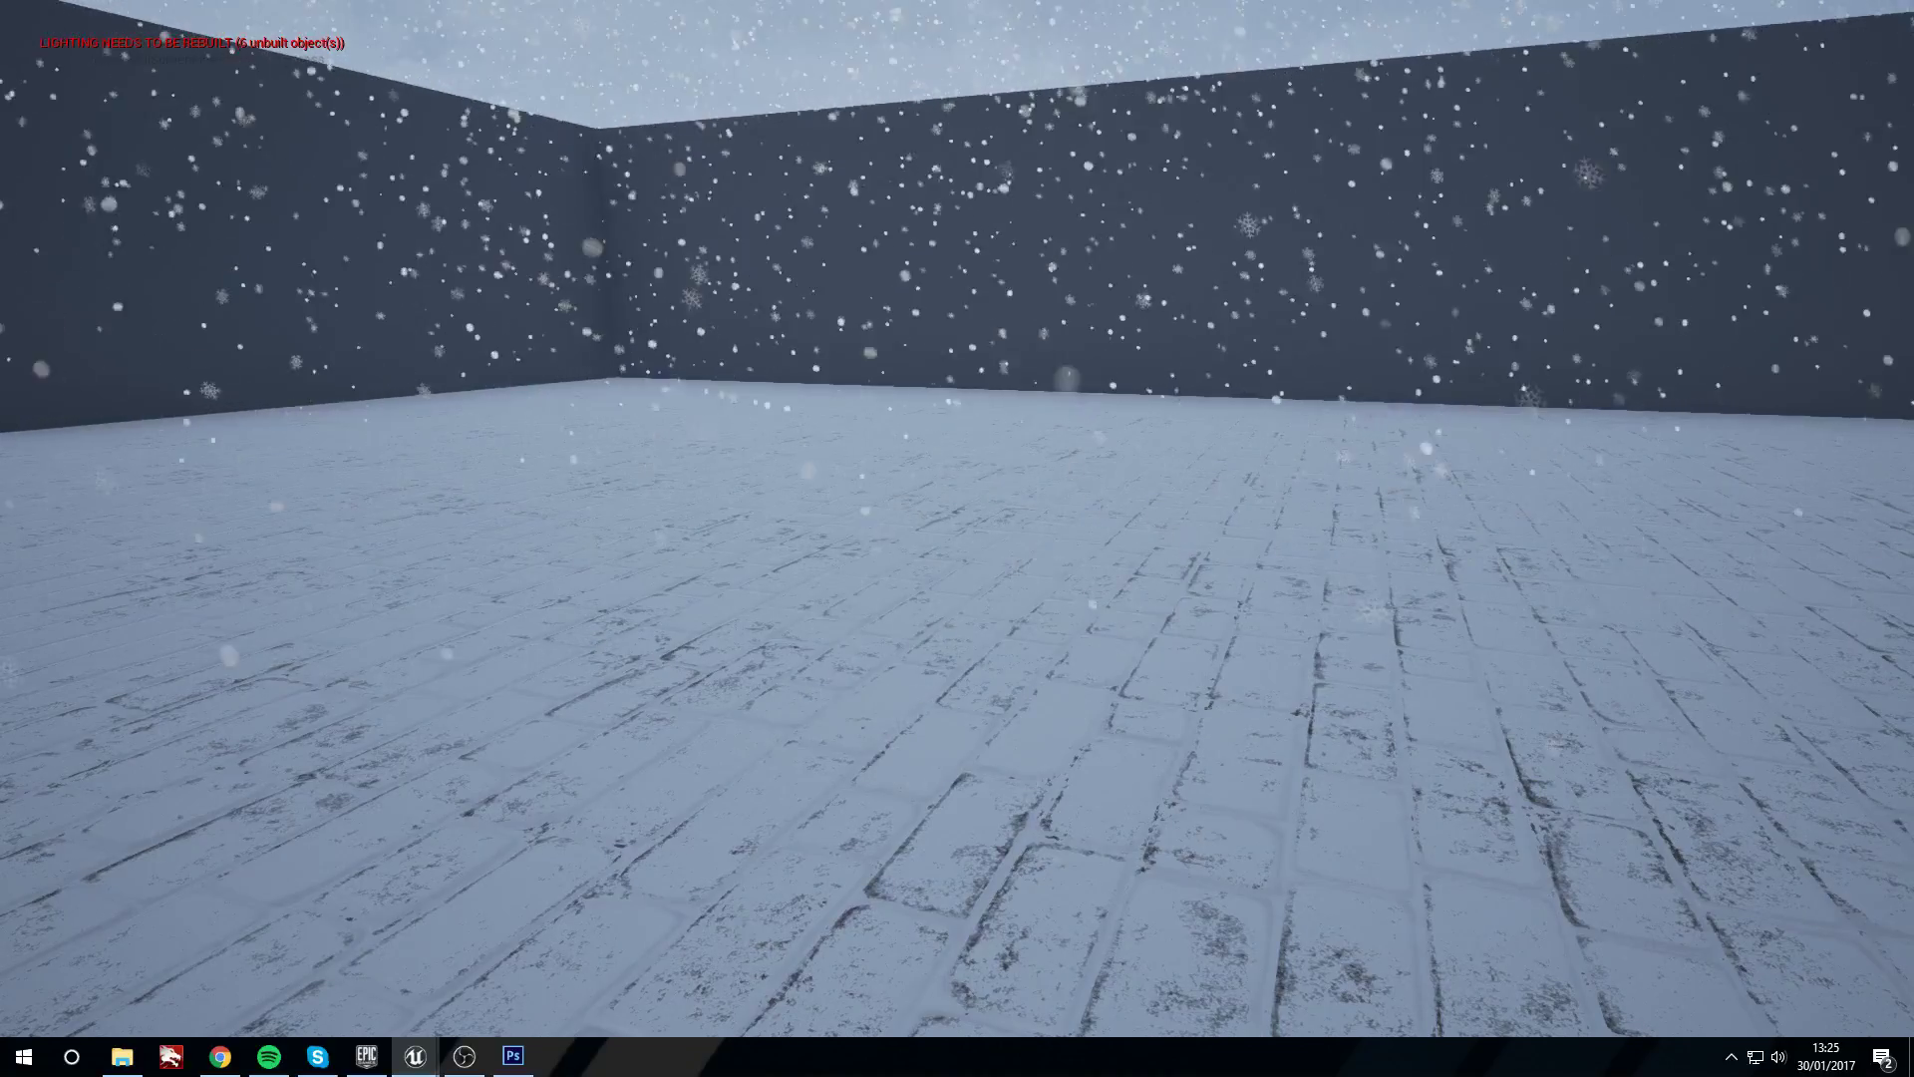
key(Escape)
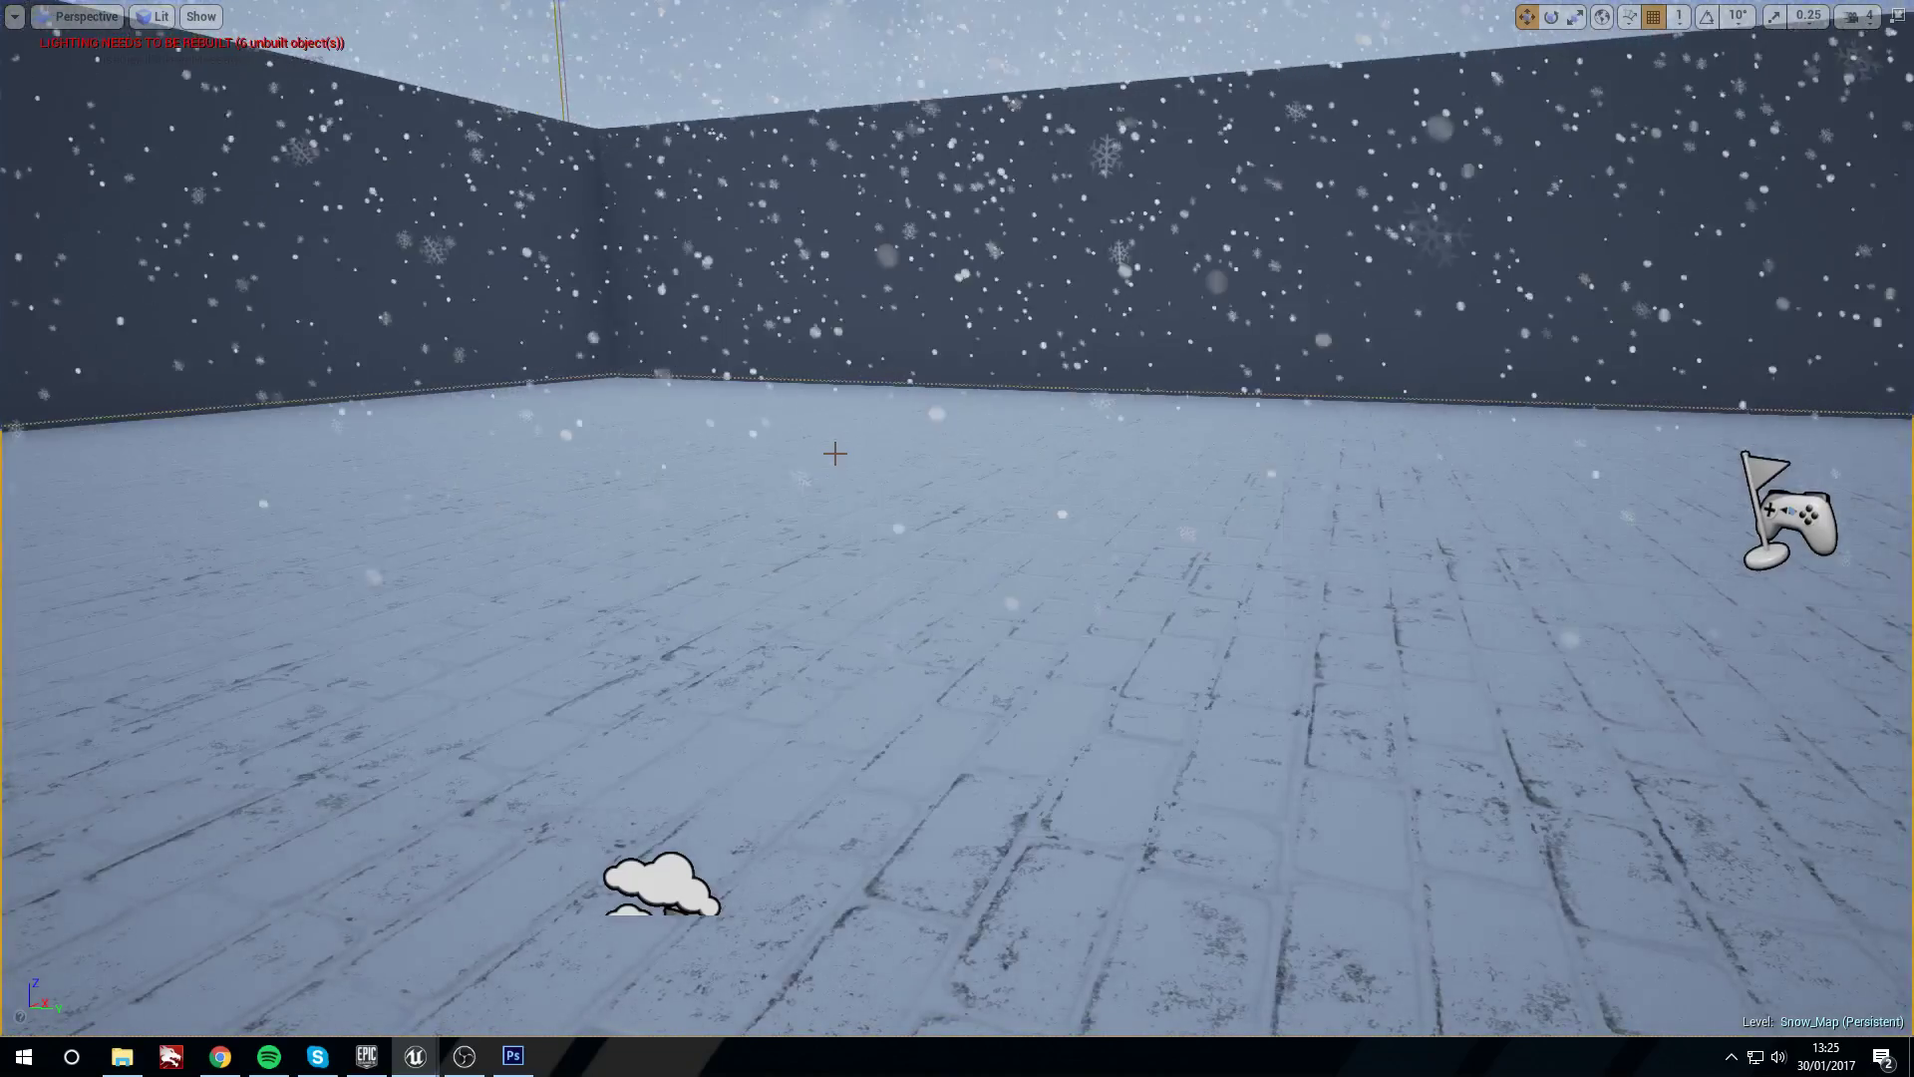
key(F11)
Switch to the Tutorials project editor and open the Snow_Tutorials folder inside Tutorial_Content
click(417, 1057)
click(516, 991)
mouse_move(967, 497)
right_down()
mouse_move(847, 459)
mouse_move(997, 456)
mouse_move(1000, 479)
mouse_move(979, 219)
mouse_move(977, 438)
mouse_move(787, 467)
mouse_move(979, 474)
right_up()
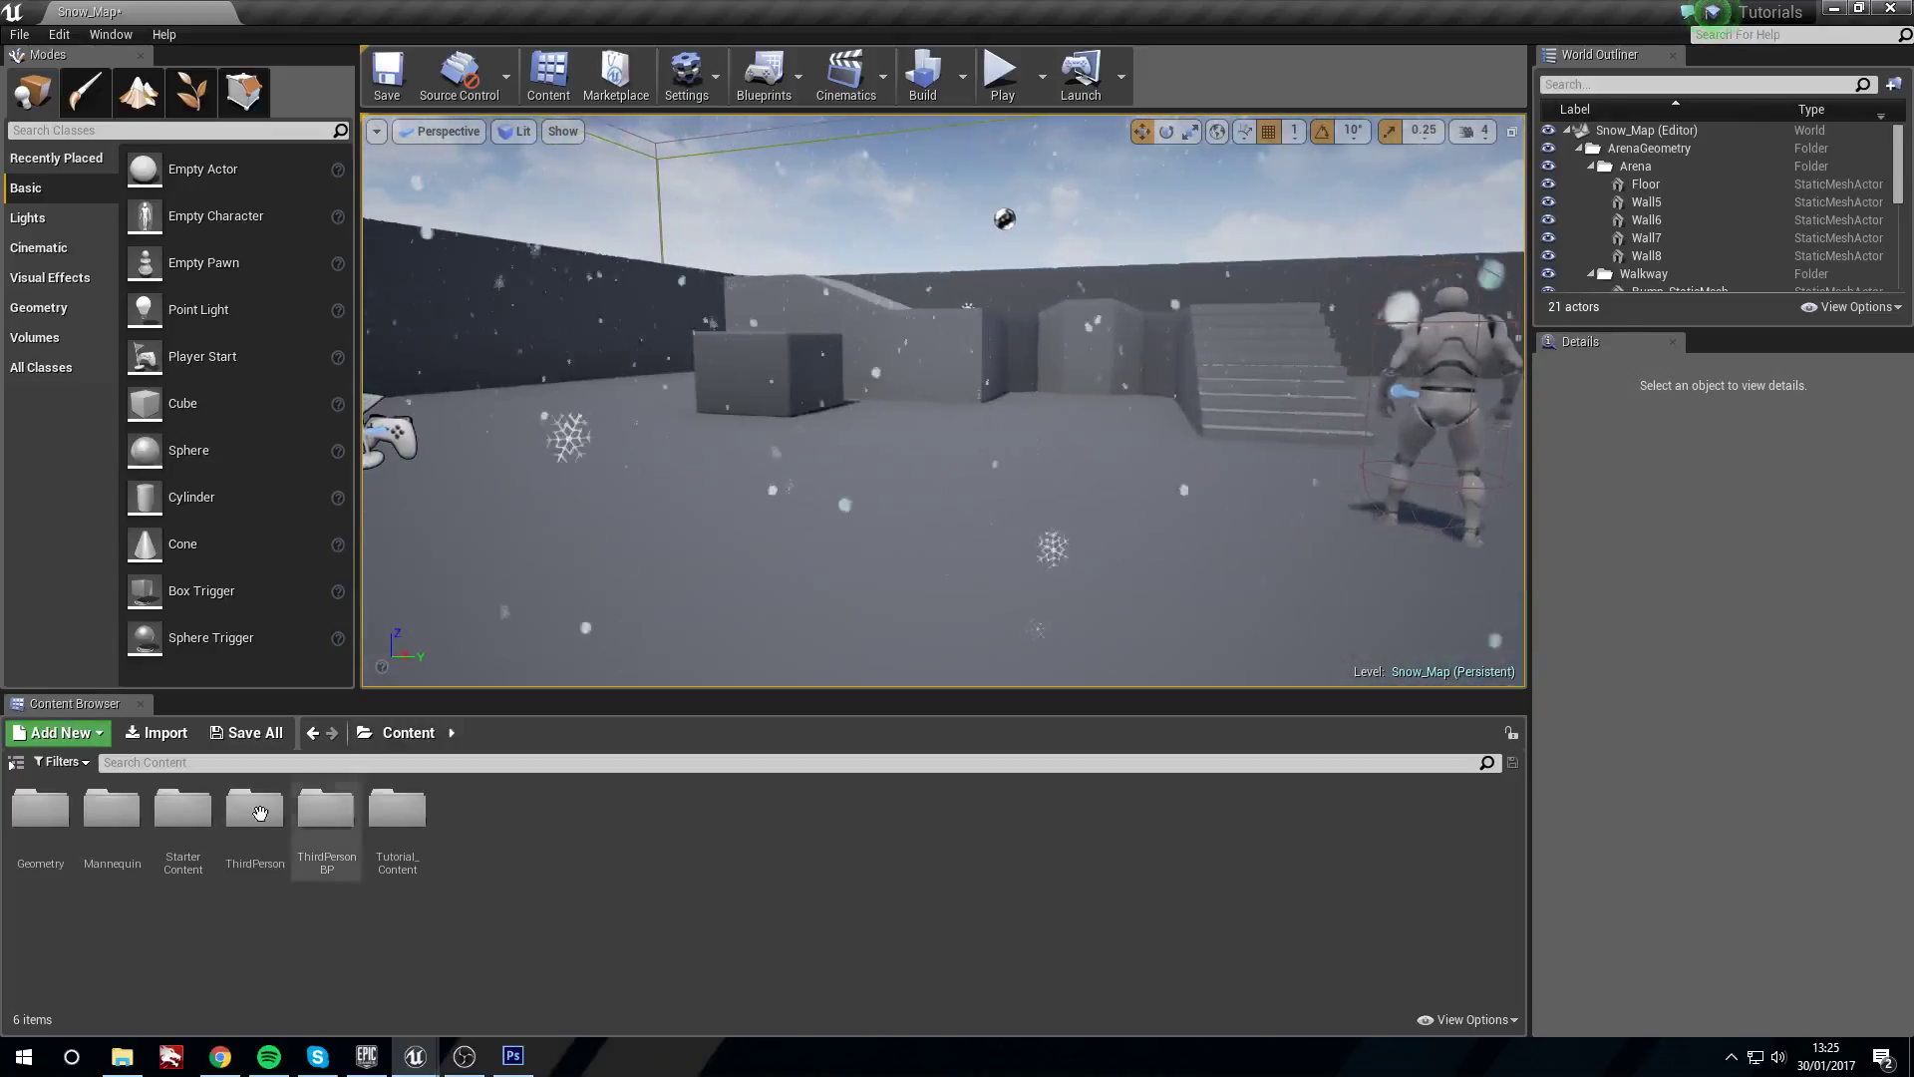
double_click(397, 807)
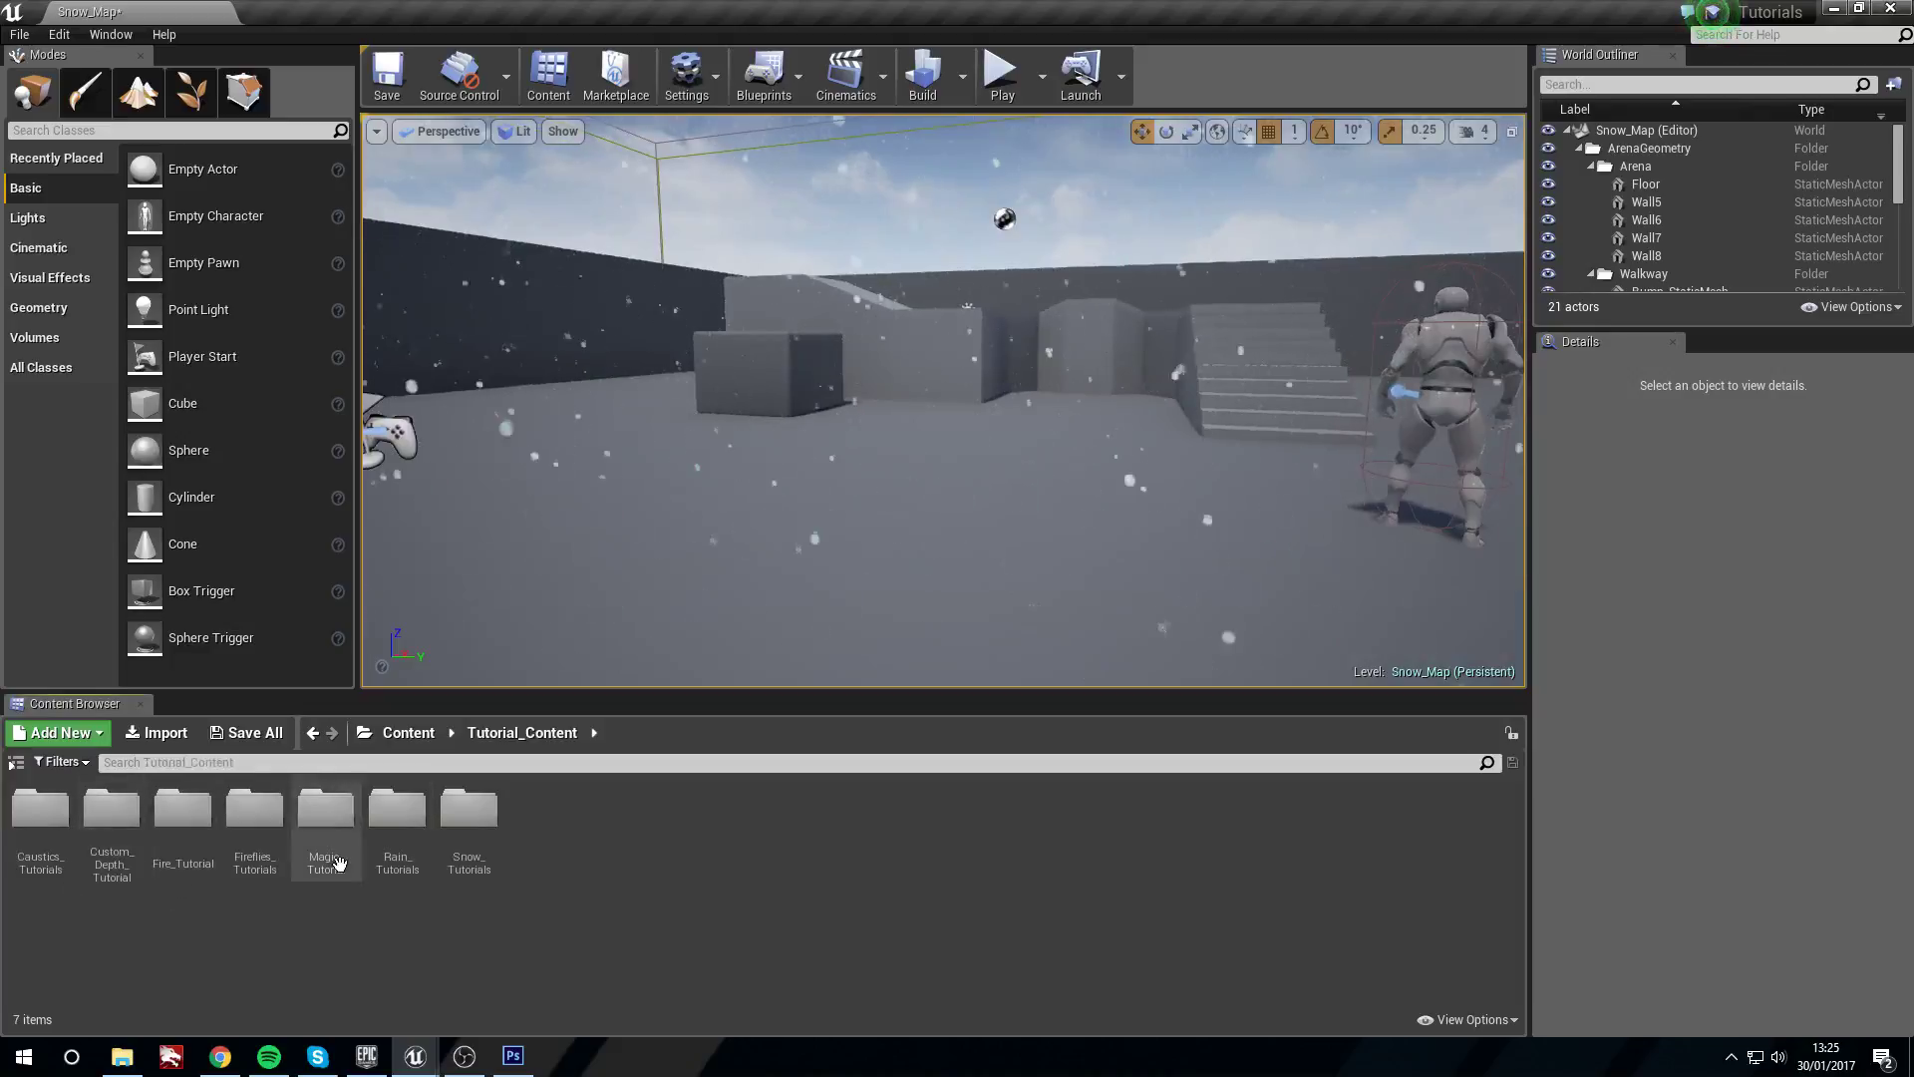
double_click(469, 810)
Create a material named Snow_Gather_M in the Snow_Tutorials folder and open it for editing
right_click(675, 860)
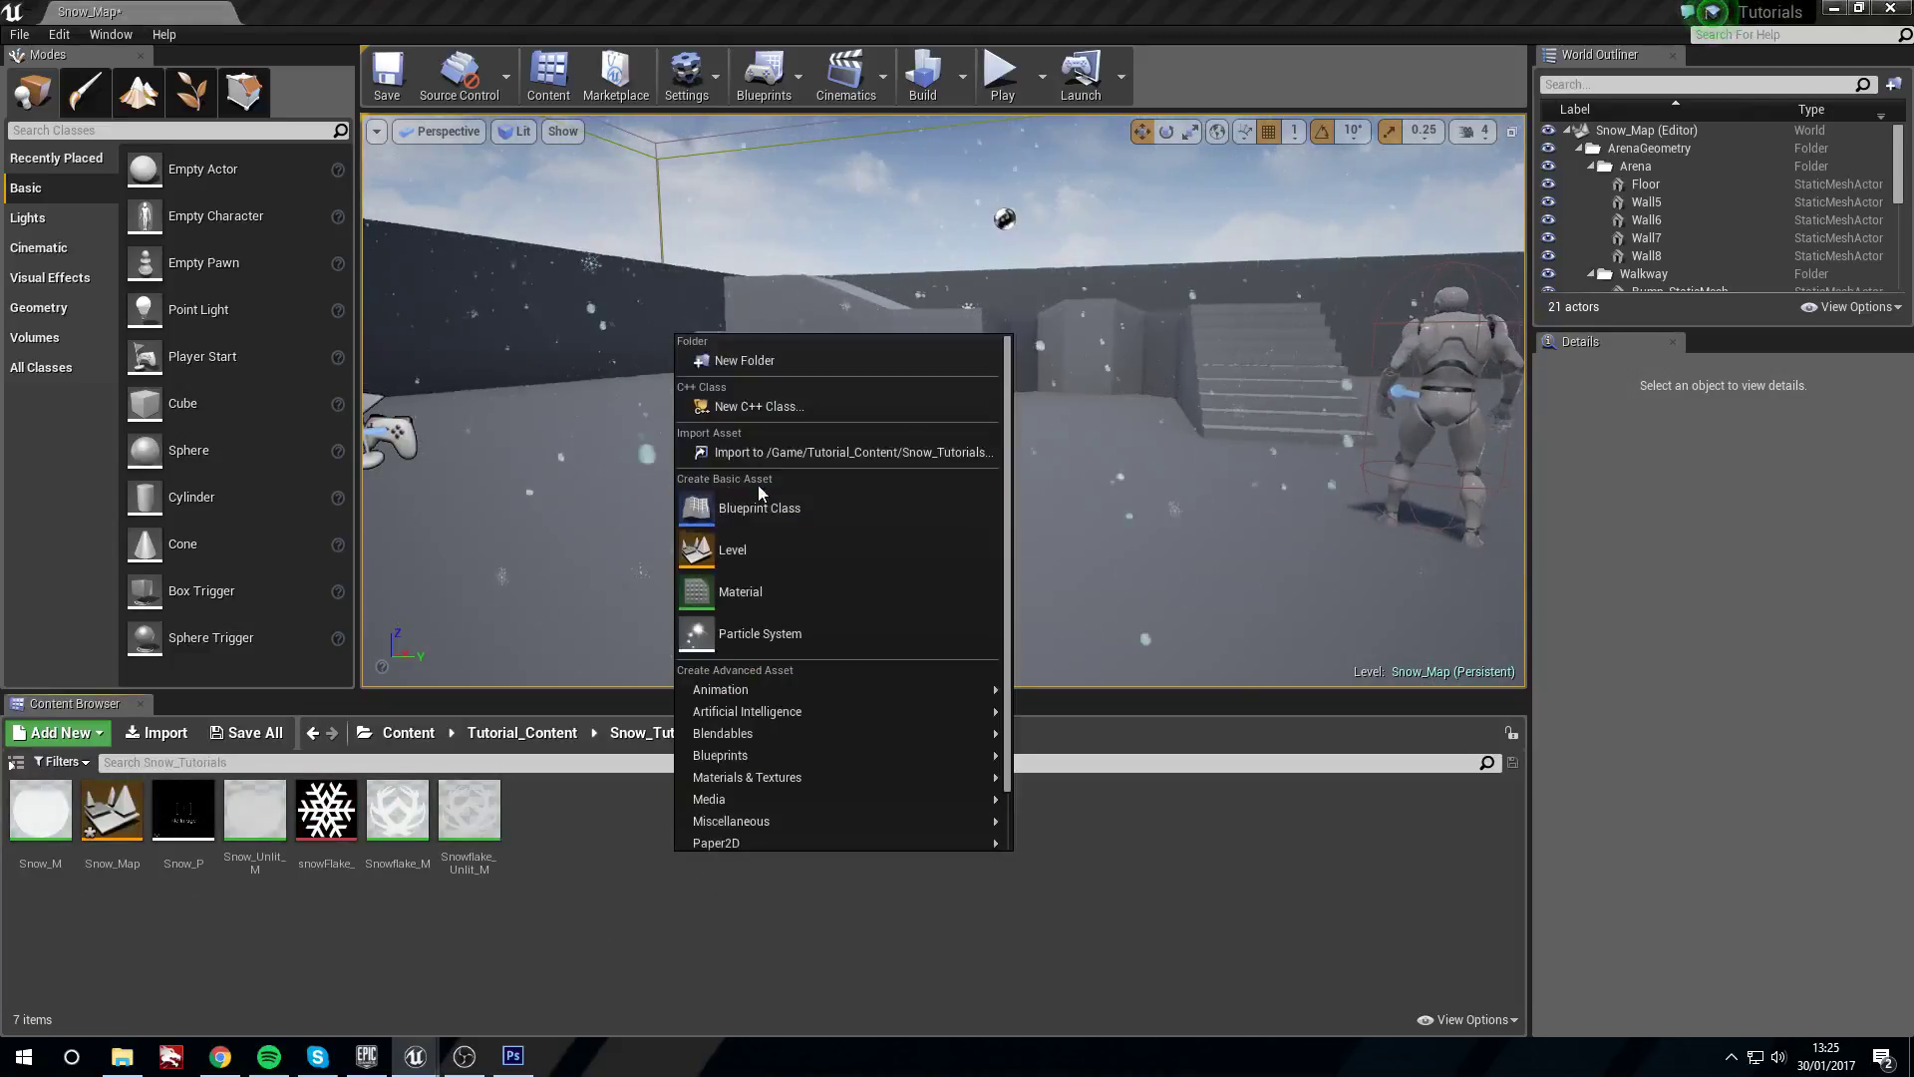
click(798, 588)
text(Snow_G)
text(ather_M)
key(Return)
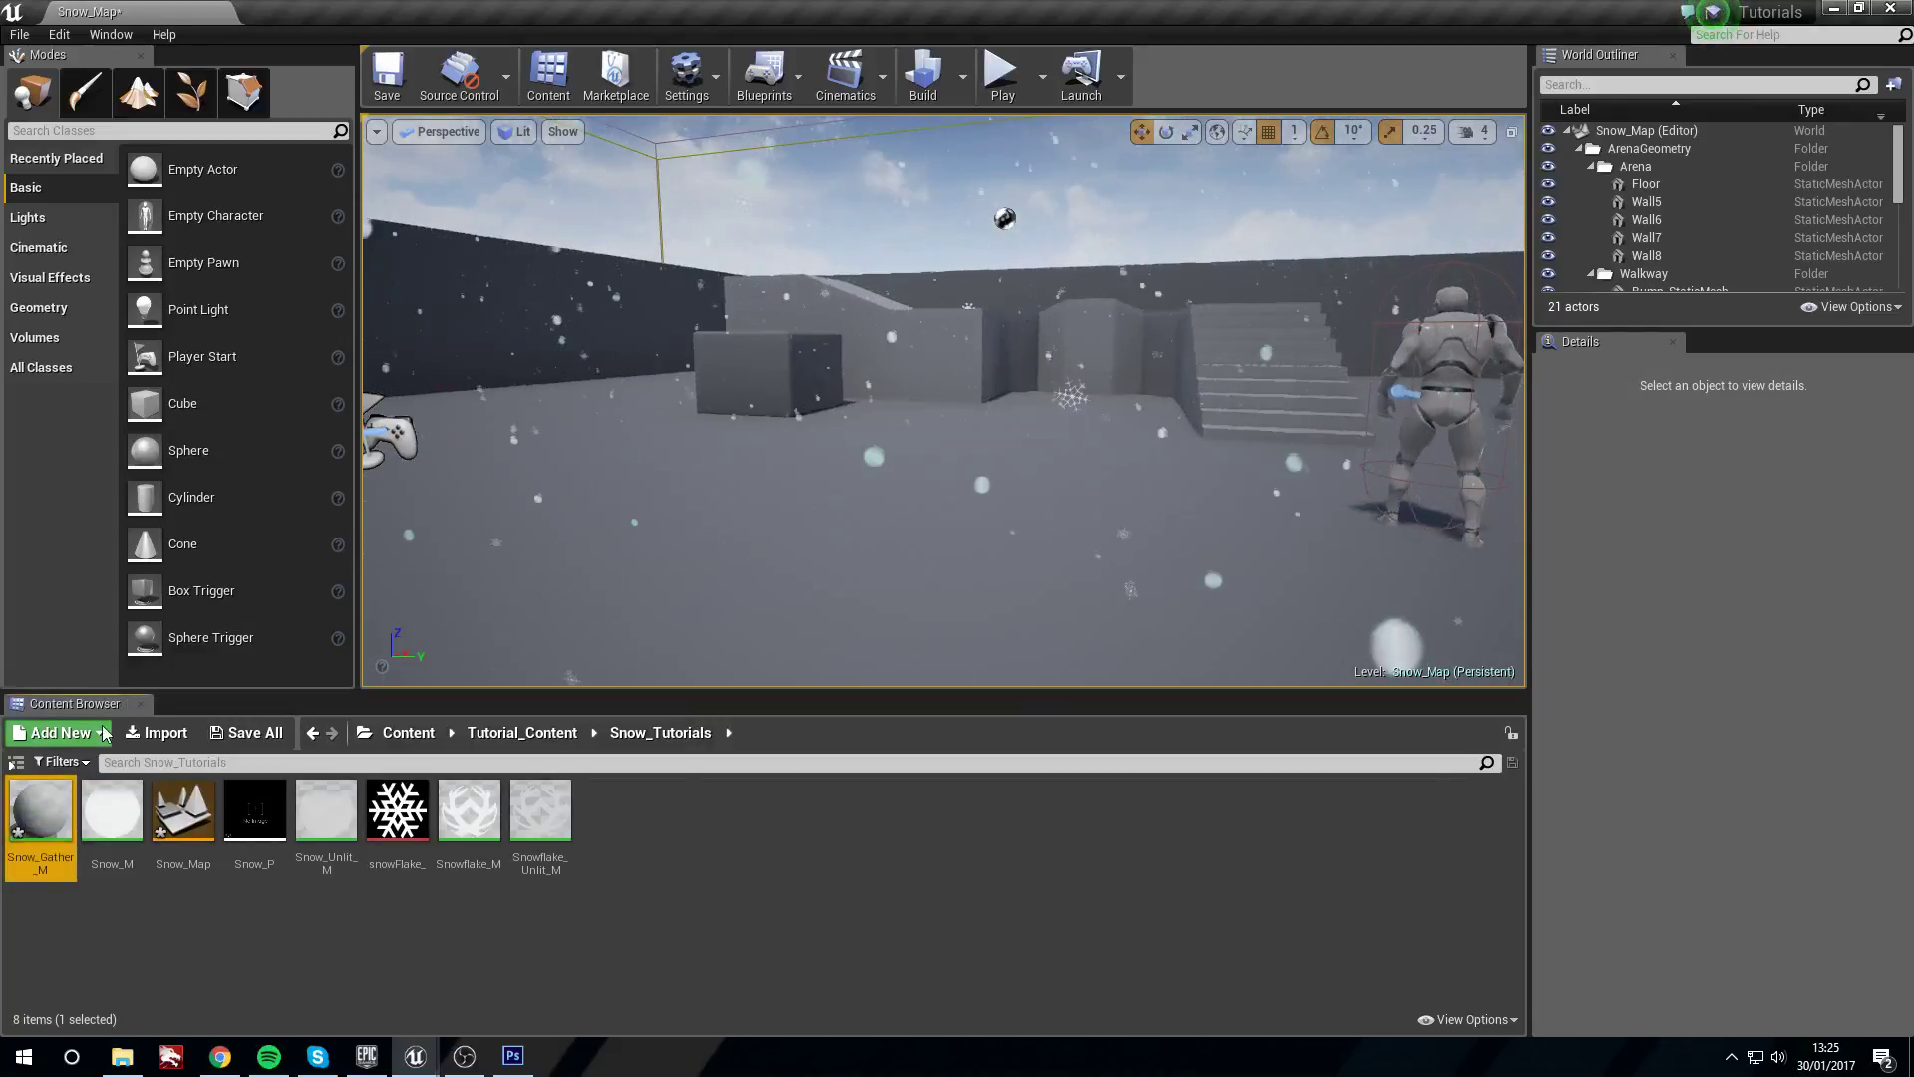
double_click(41, 820)
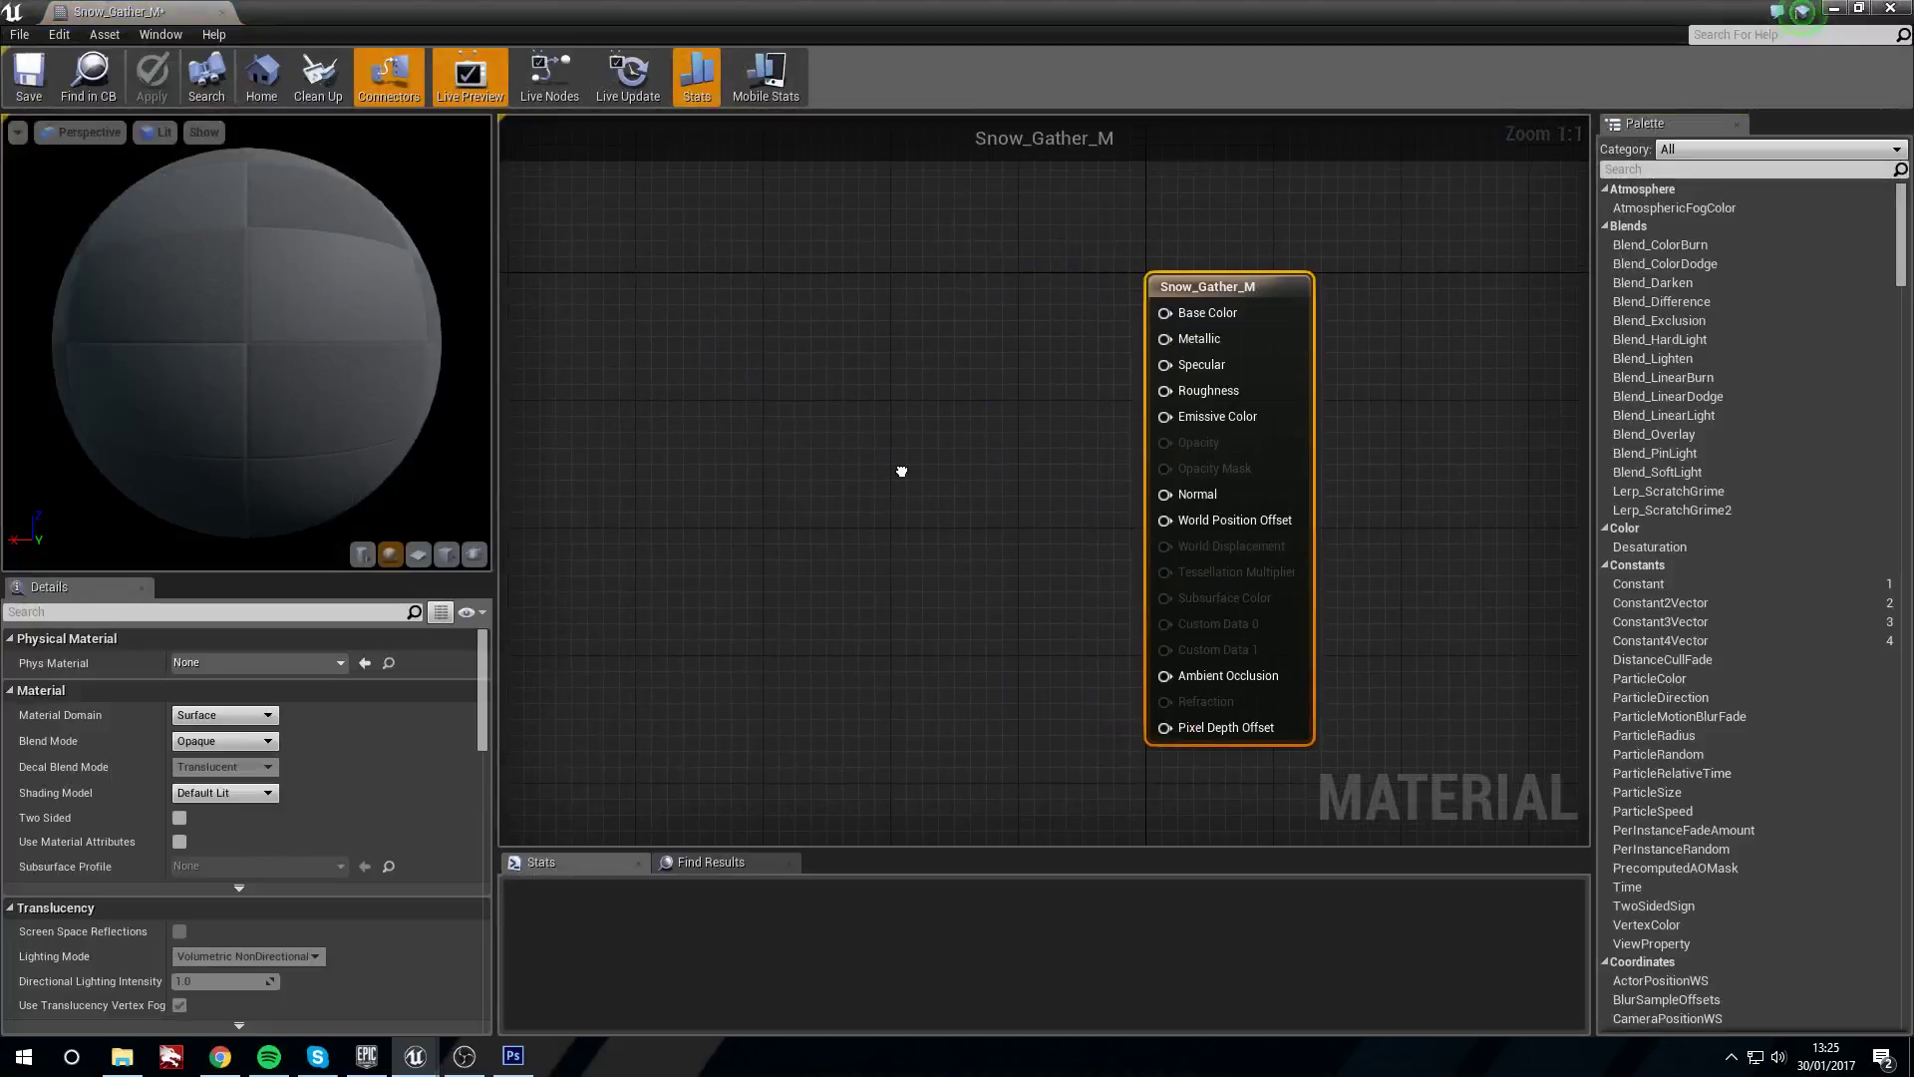
Add a Texture Sample node to the material graph and duplicate it
right_click(766, 399)
text(texture)
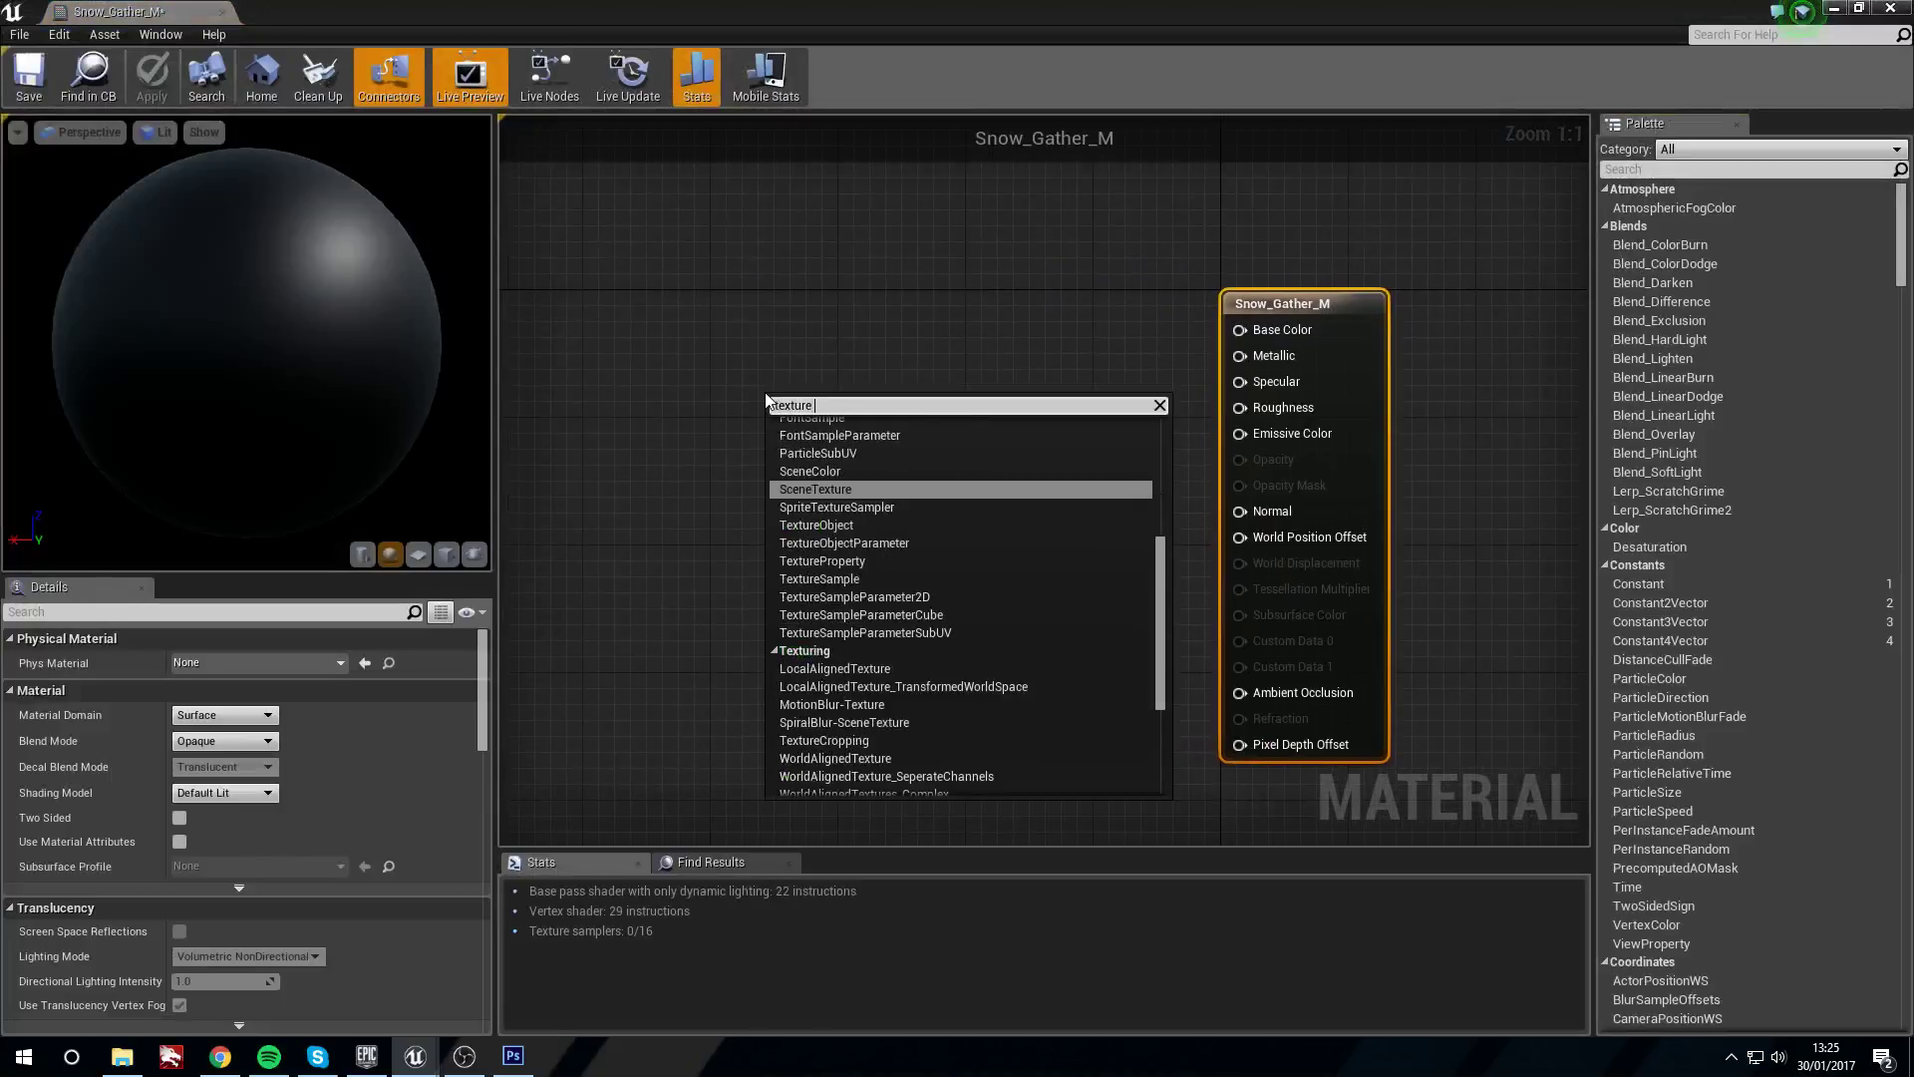
text( sample)
key(Return)
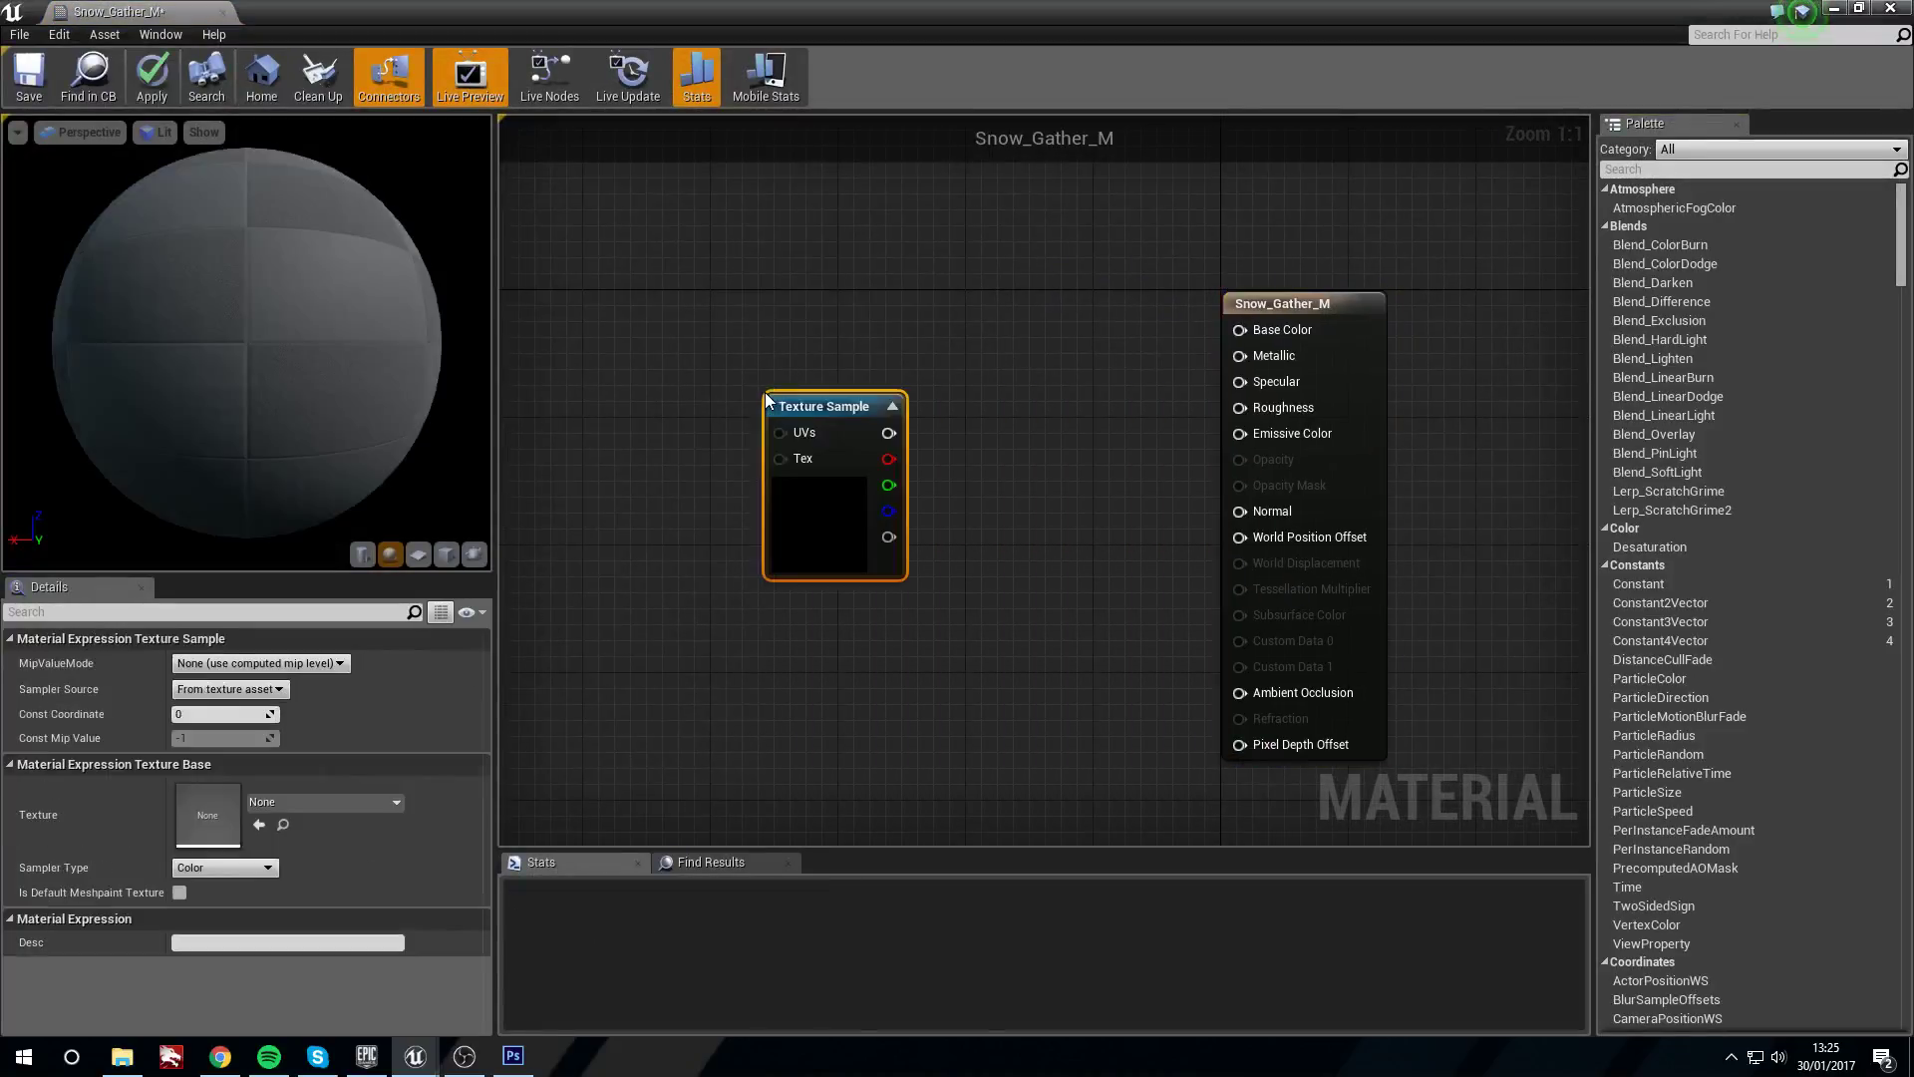
key(ctrl+w)
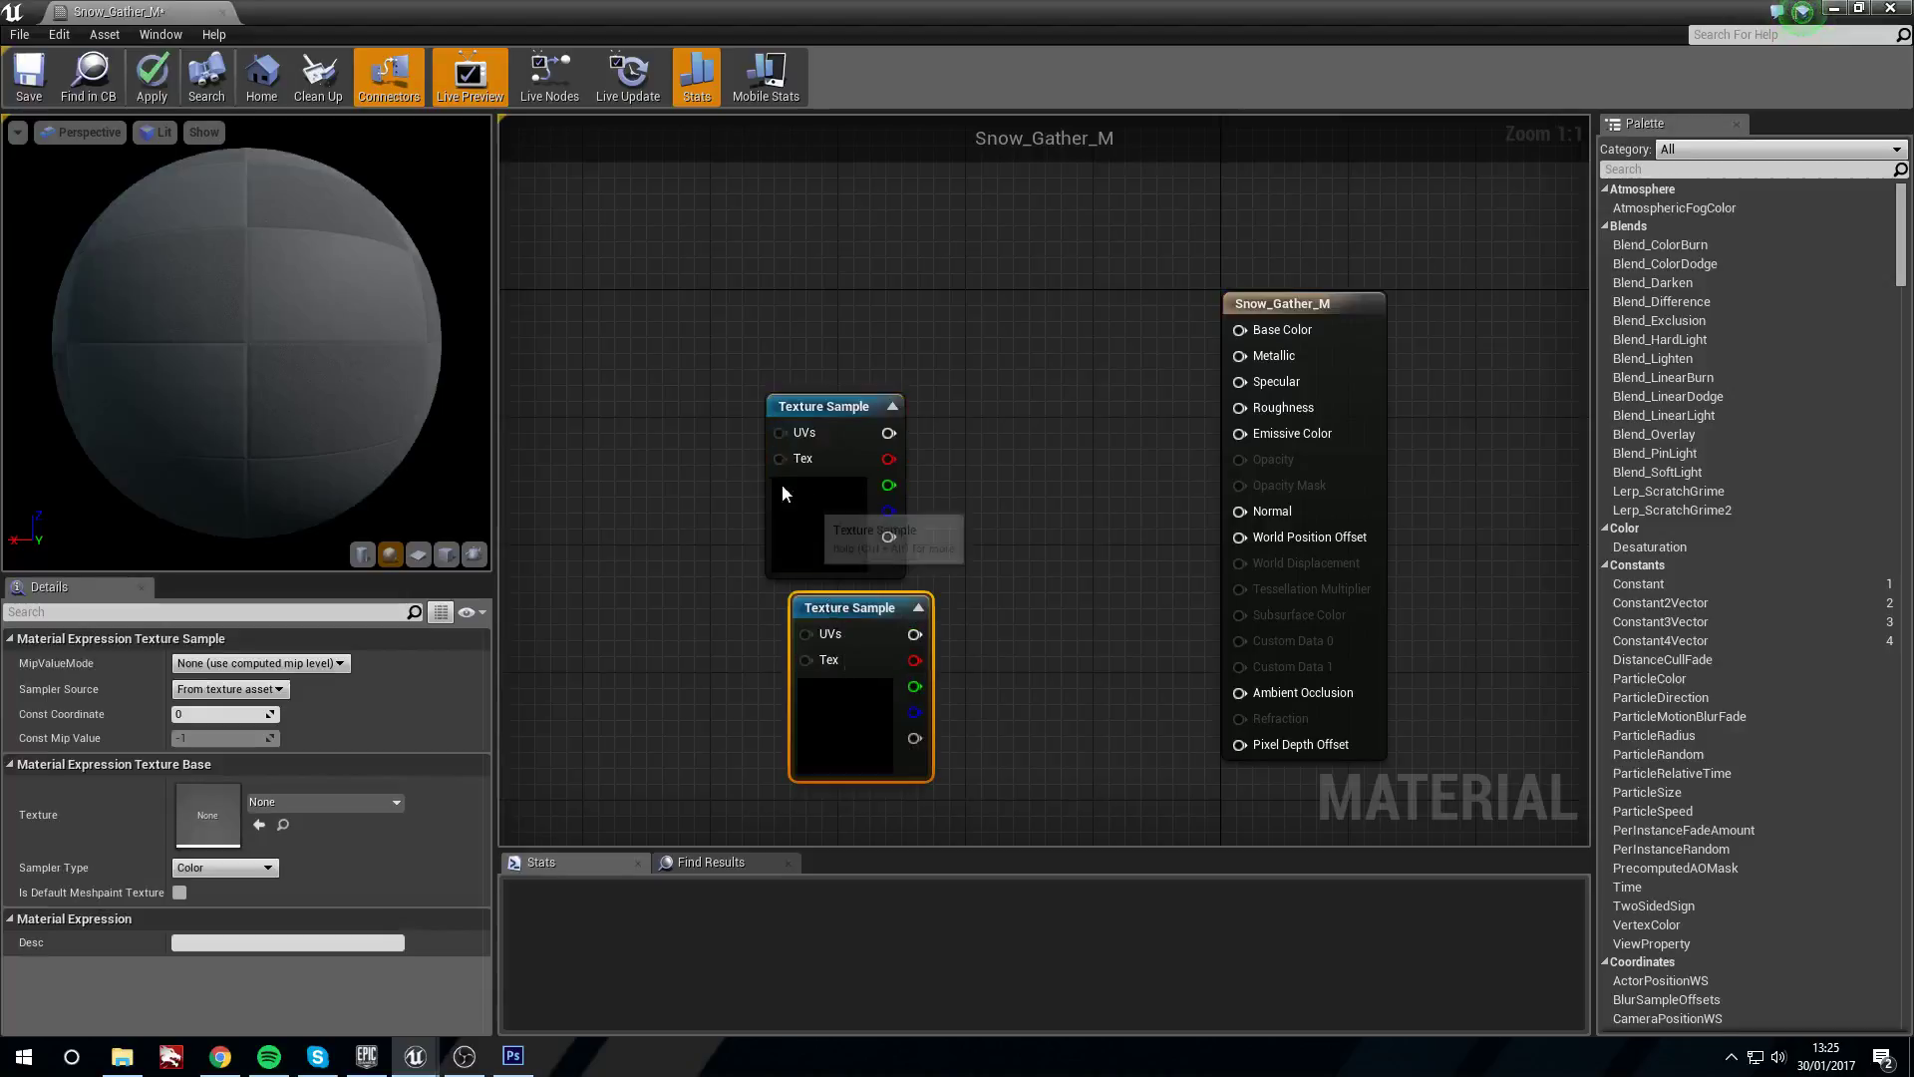
Spread the two Texture Sample nodes apart vertically, well away from the material's main node
drag(782, 492, 618, 374)
drag(861, 755, 669, 690)
right_drag(689, 475, 966, 521)
drag(957, 463, 767, 367)
drag(977, 682, 722, 650)
Assign the T_Brick_Clay_Old_D texture to the upper Texture Sample node
click(746, 375)
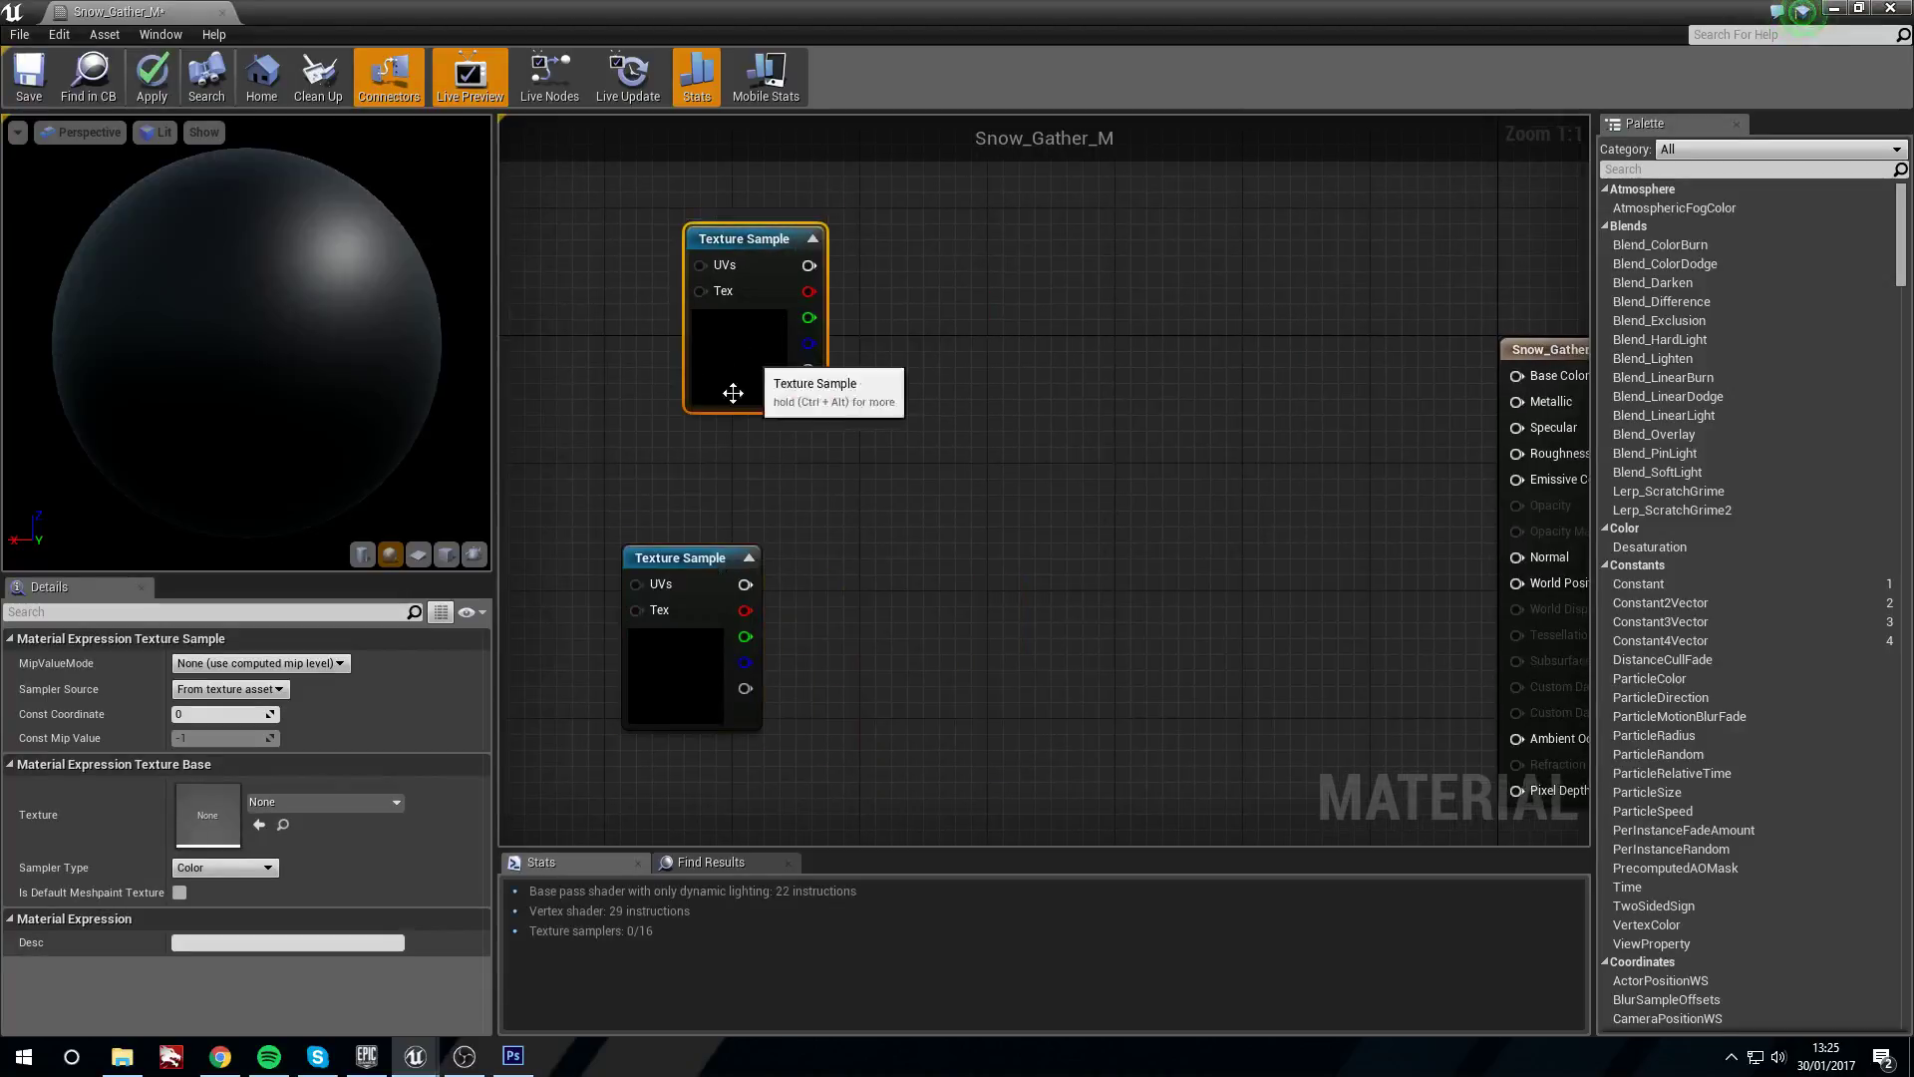
click(345, 803)
text(br)
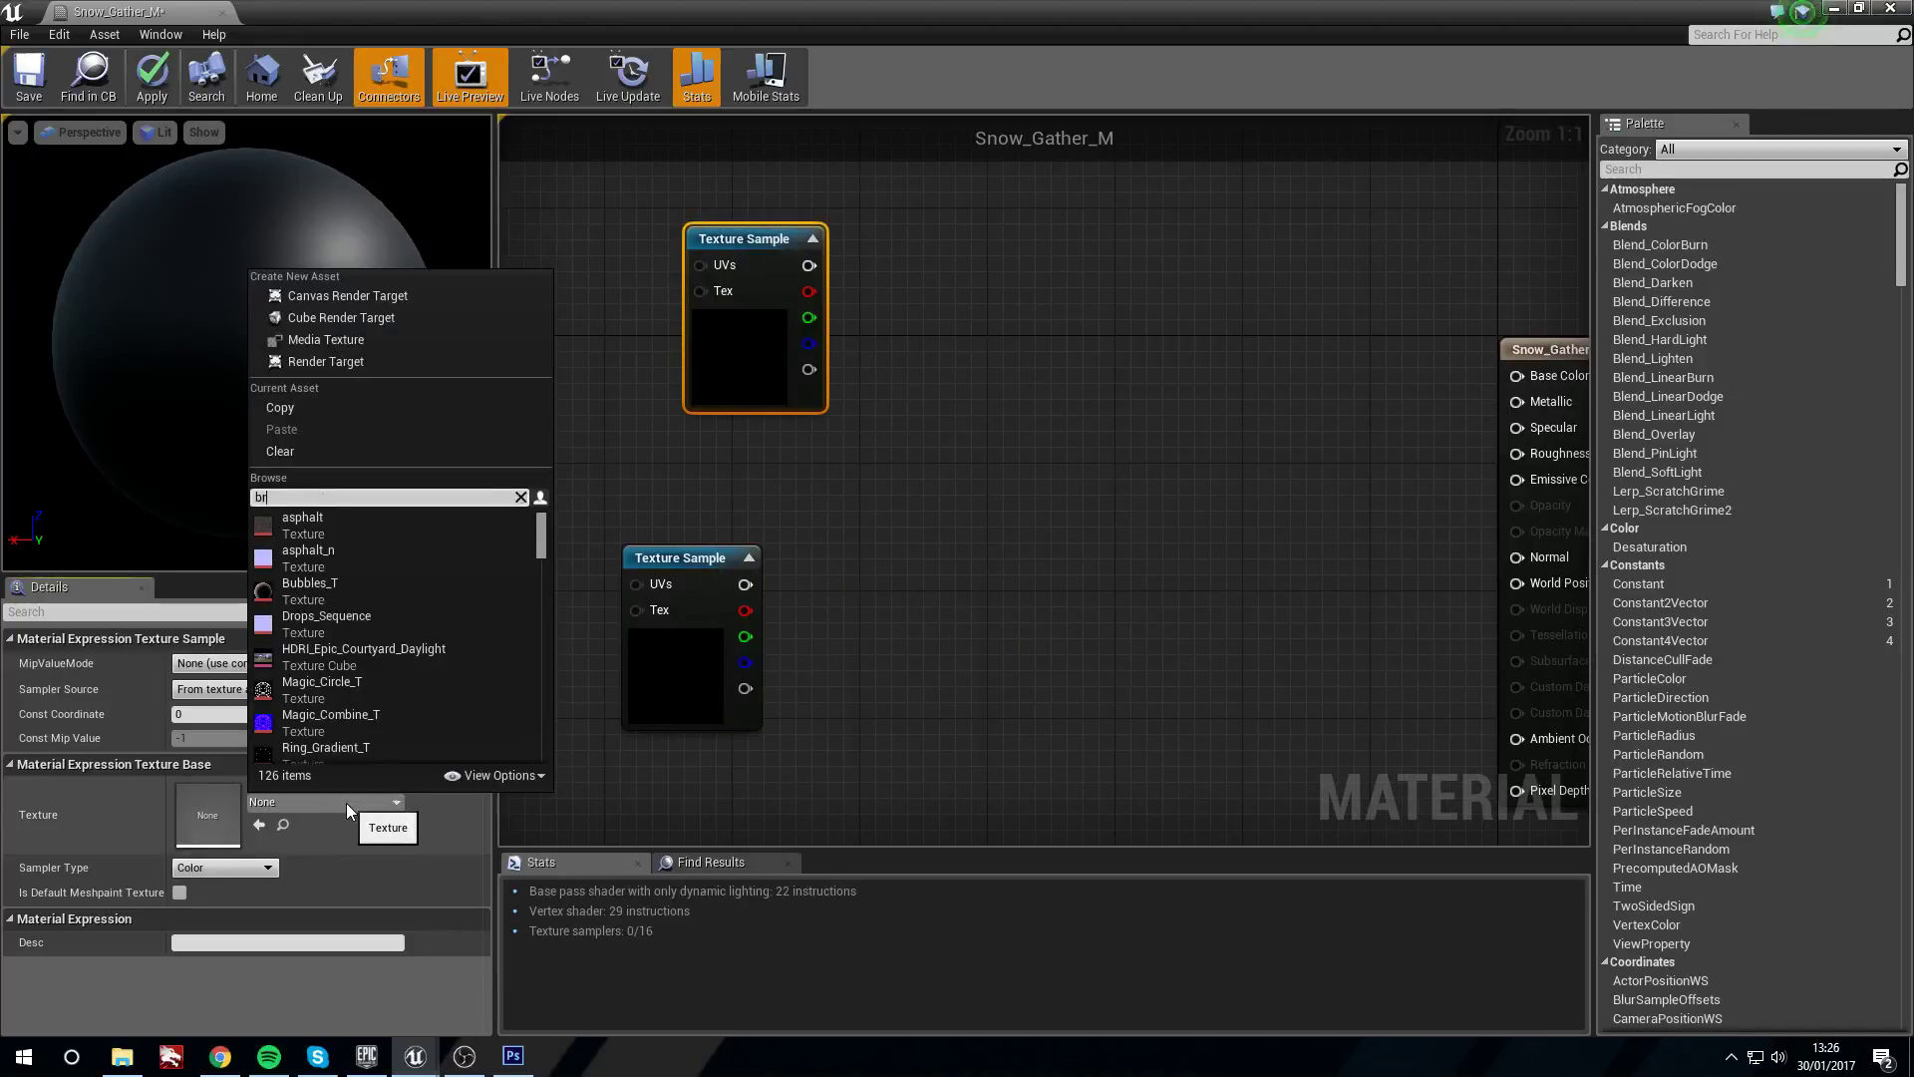
text(ick_)
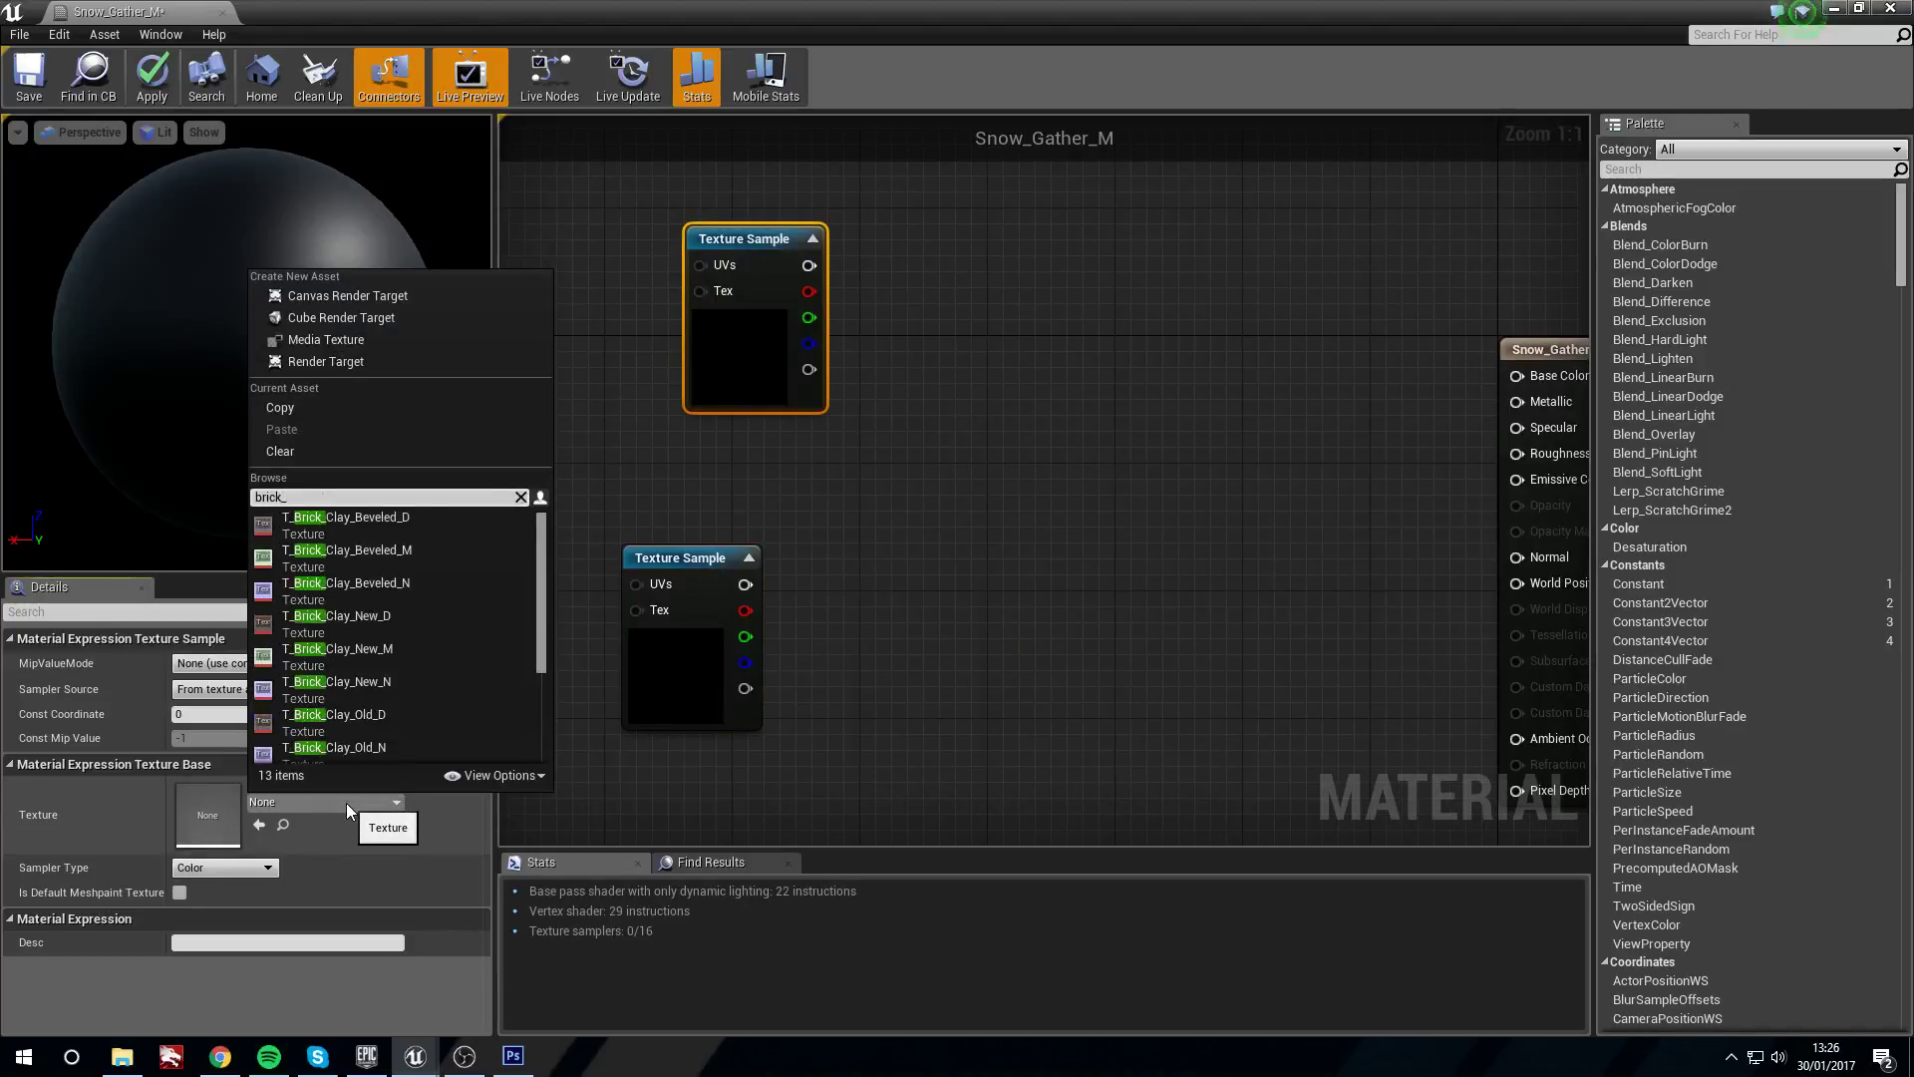
text(clay_old)
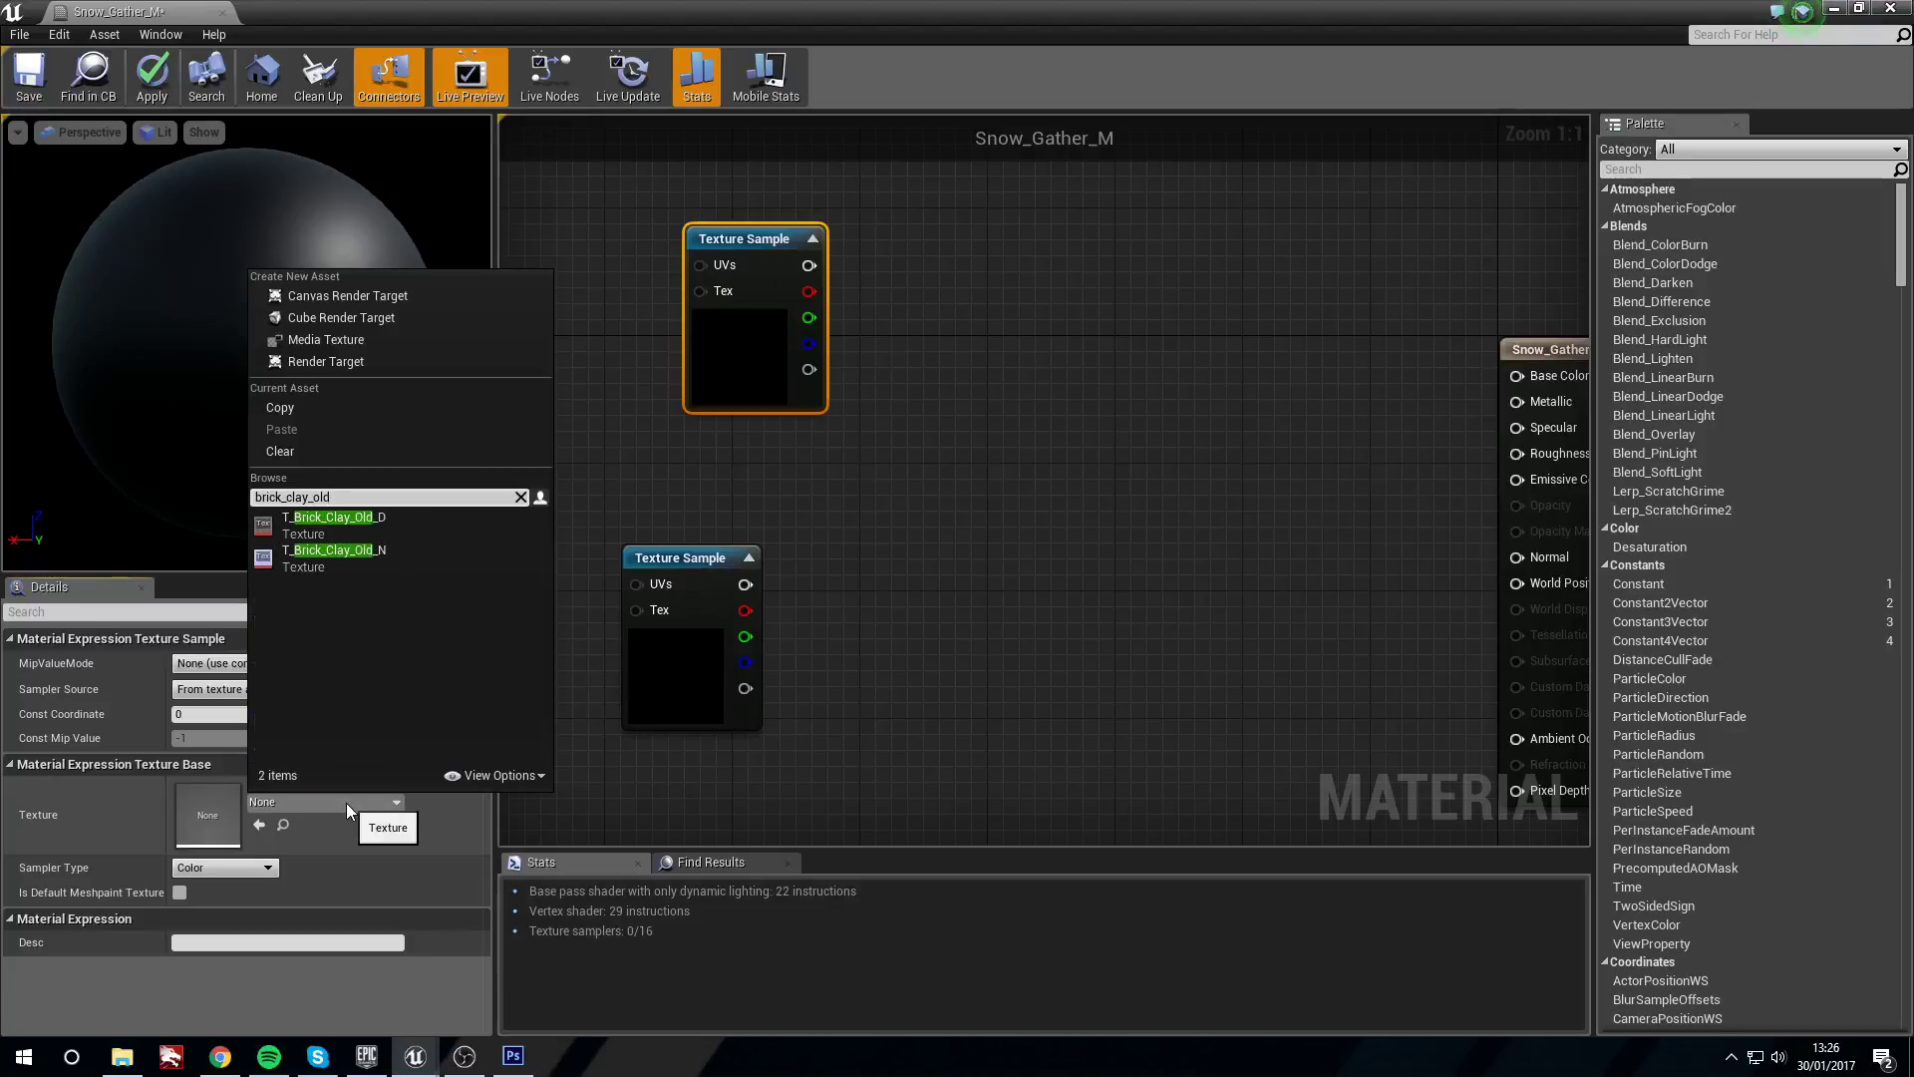
click(385, 526)
drag(774, 299, 742, 299)
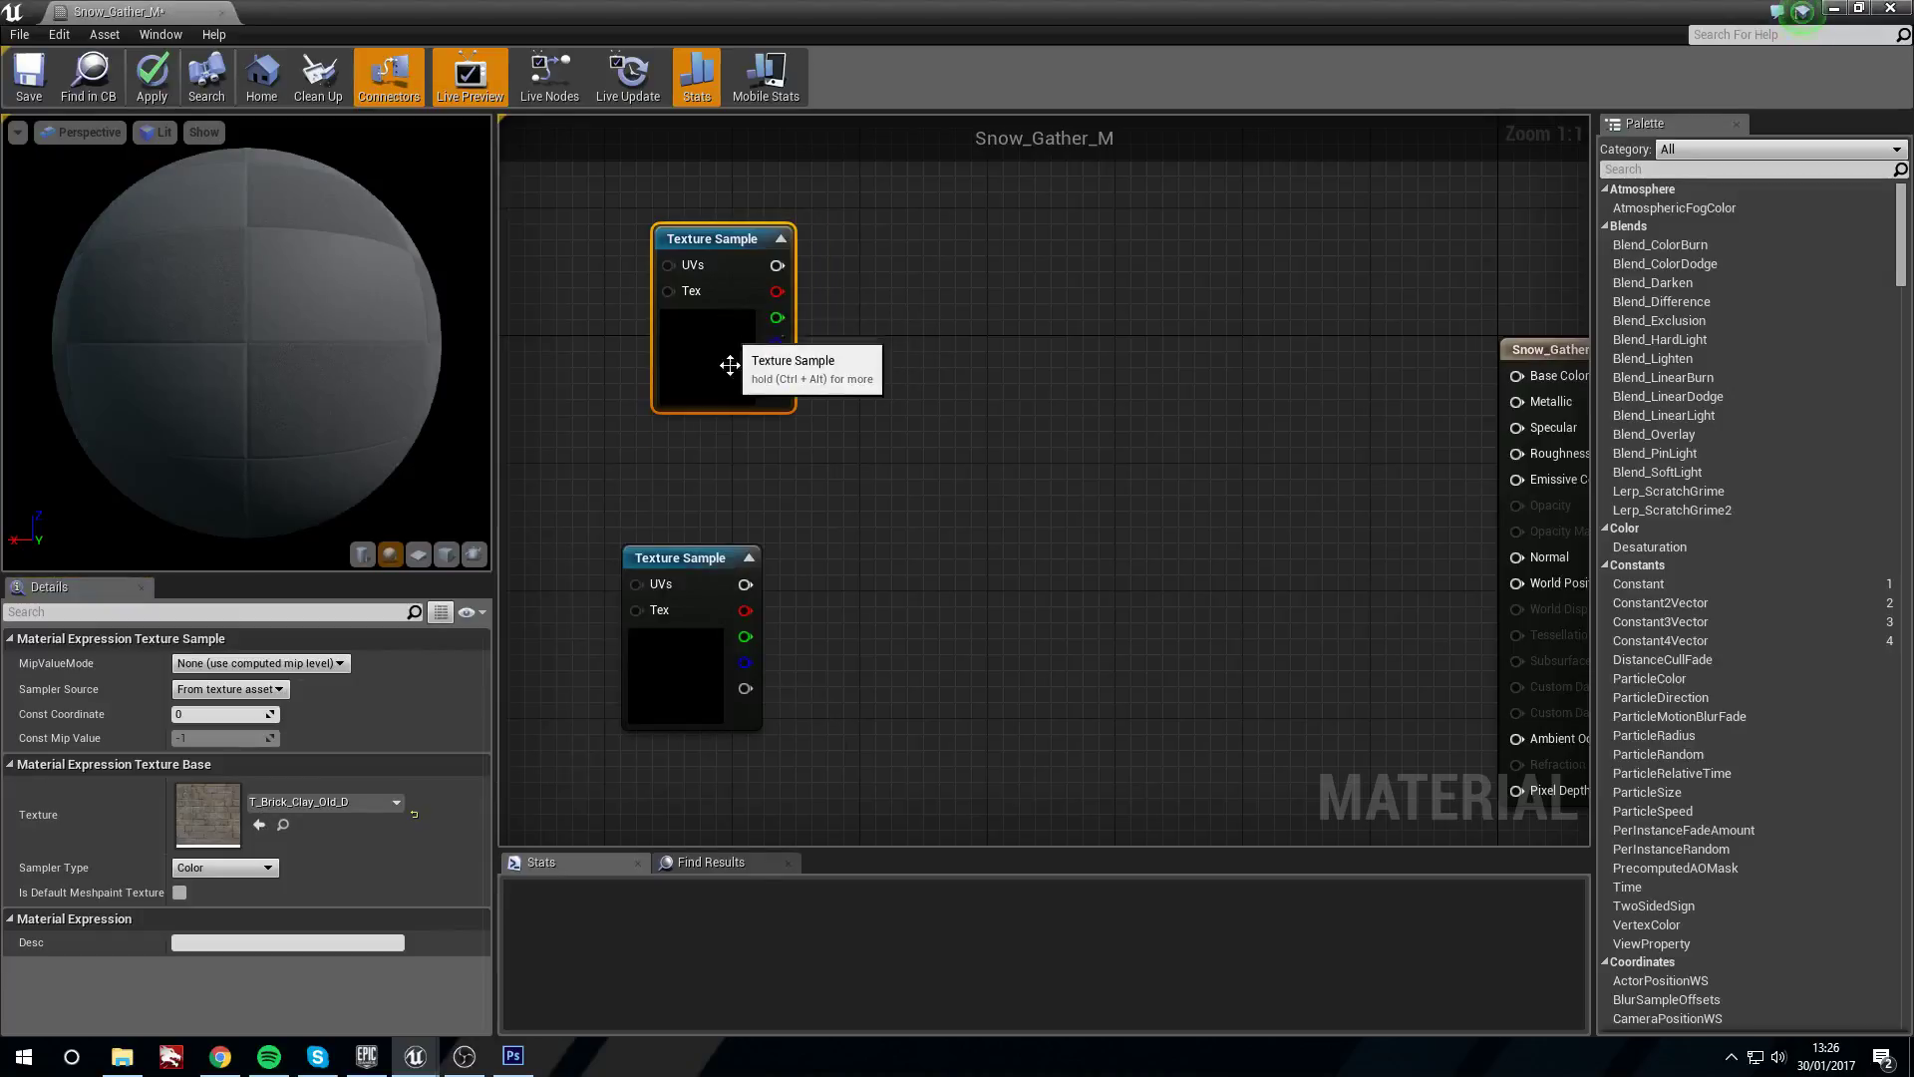
Assign the T_Brick_Clay_Old_N normal texture to the lower Texture Sample node
click(649, 721)
click(289, 802)
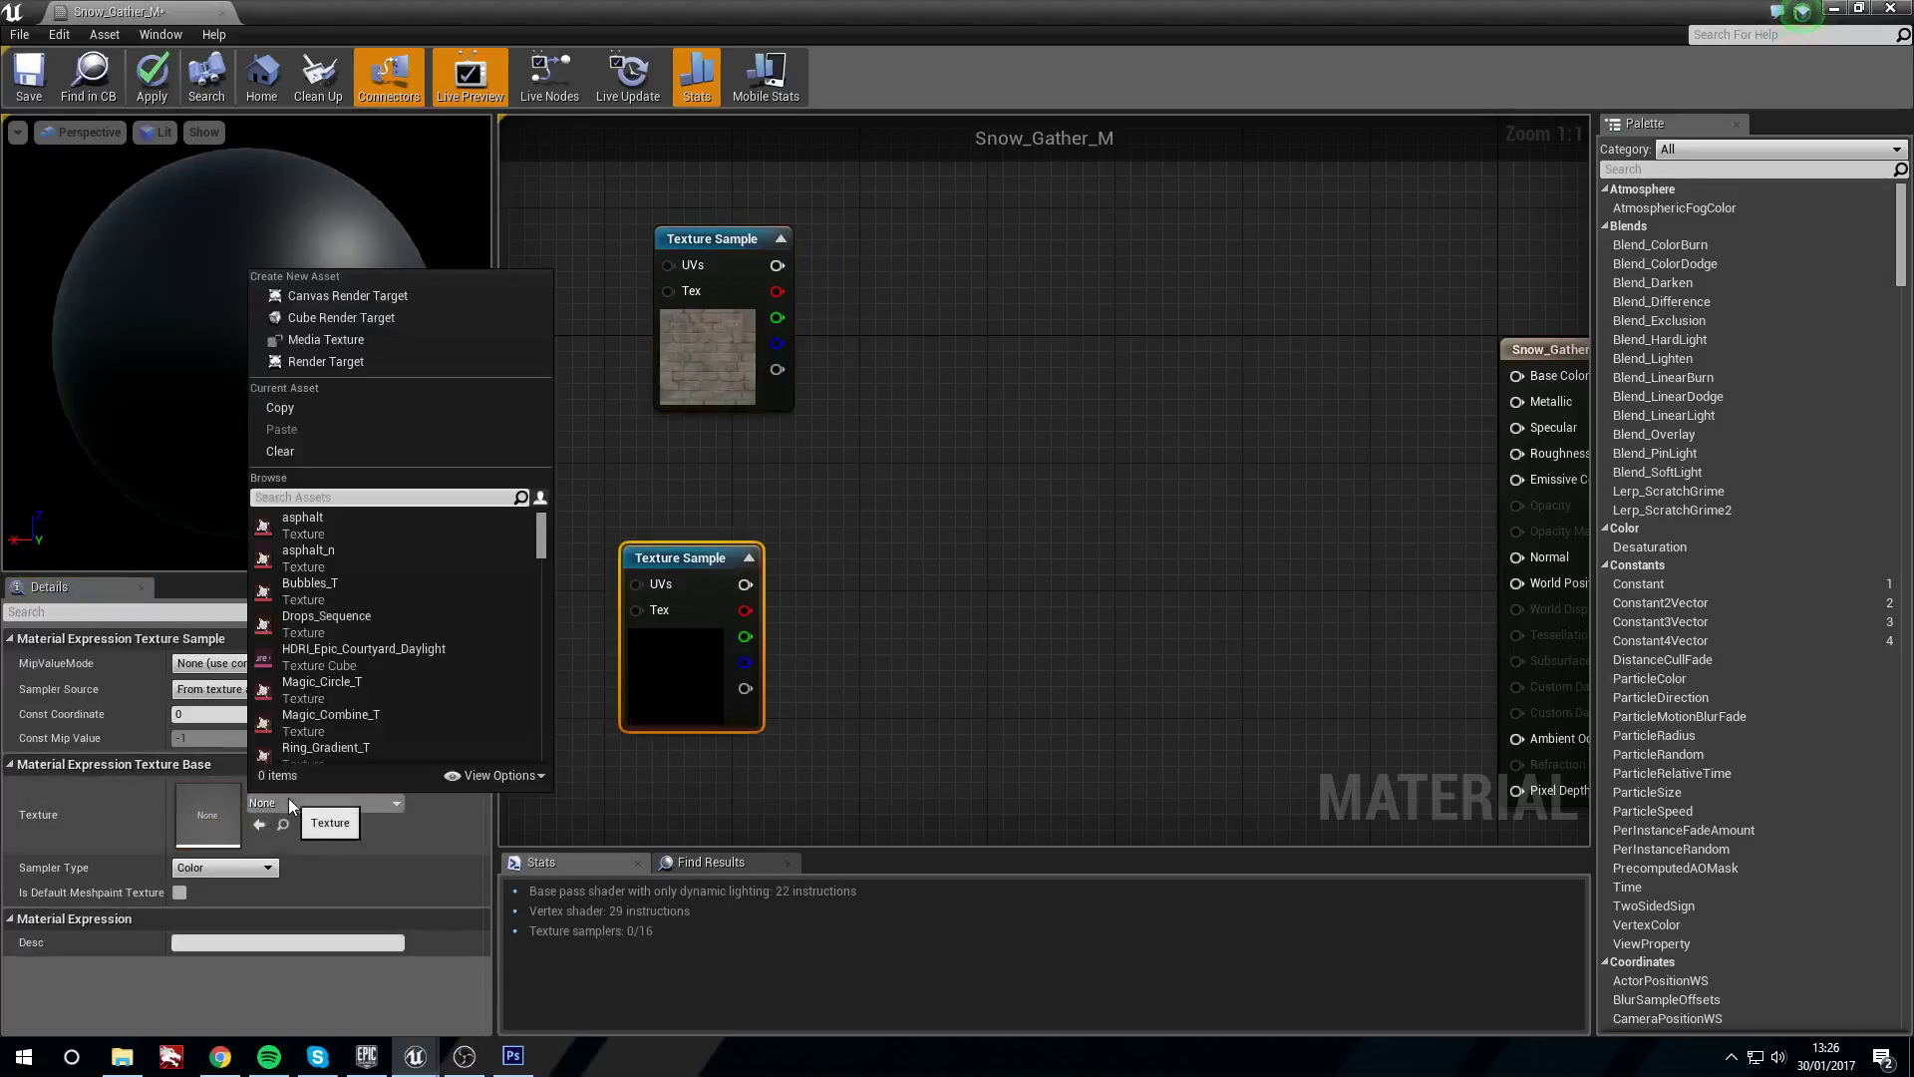
text(bric)
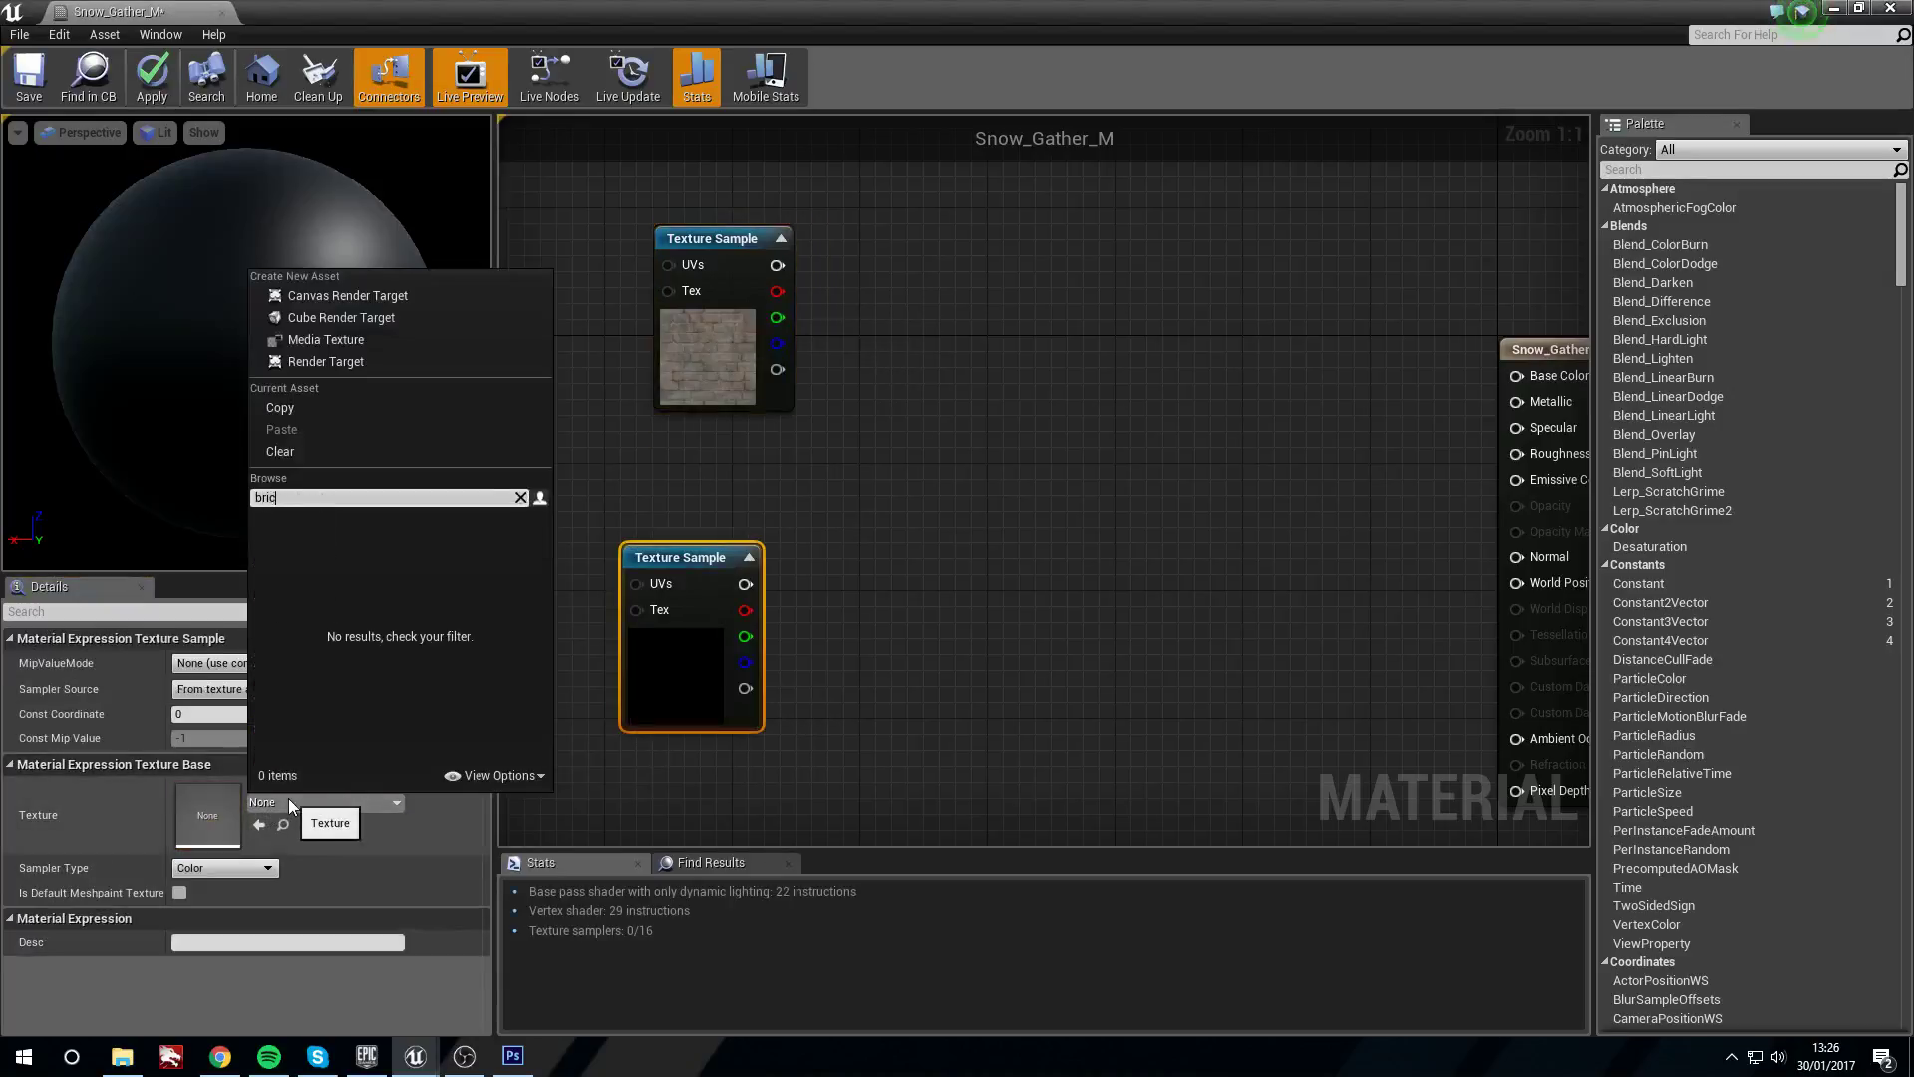
text(k clay old)
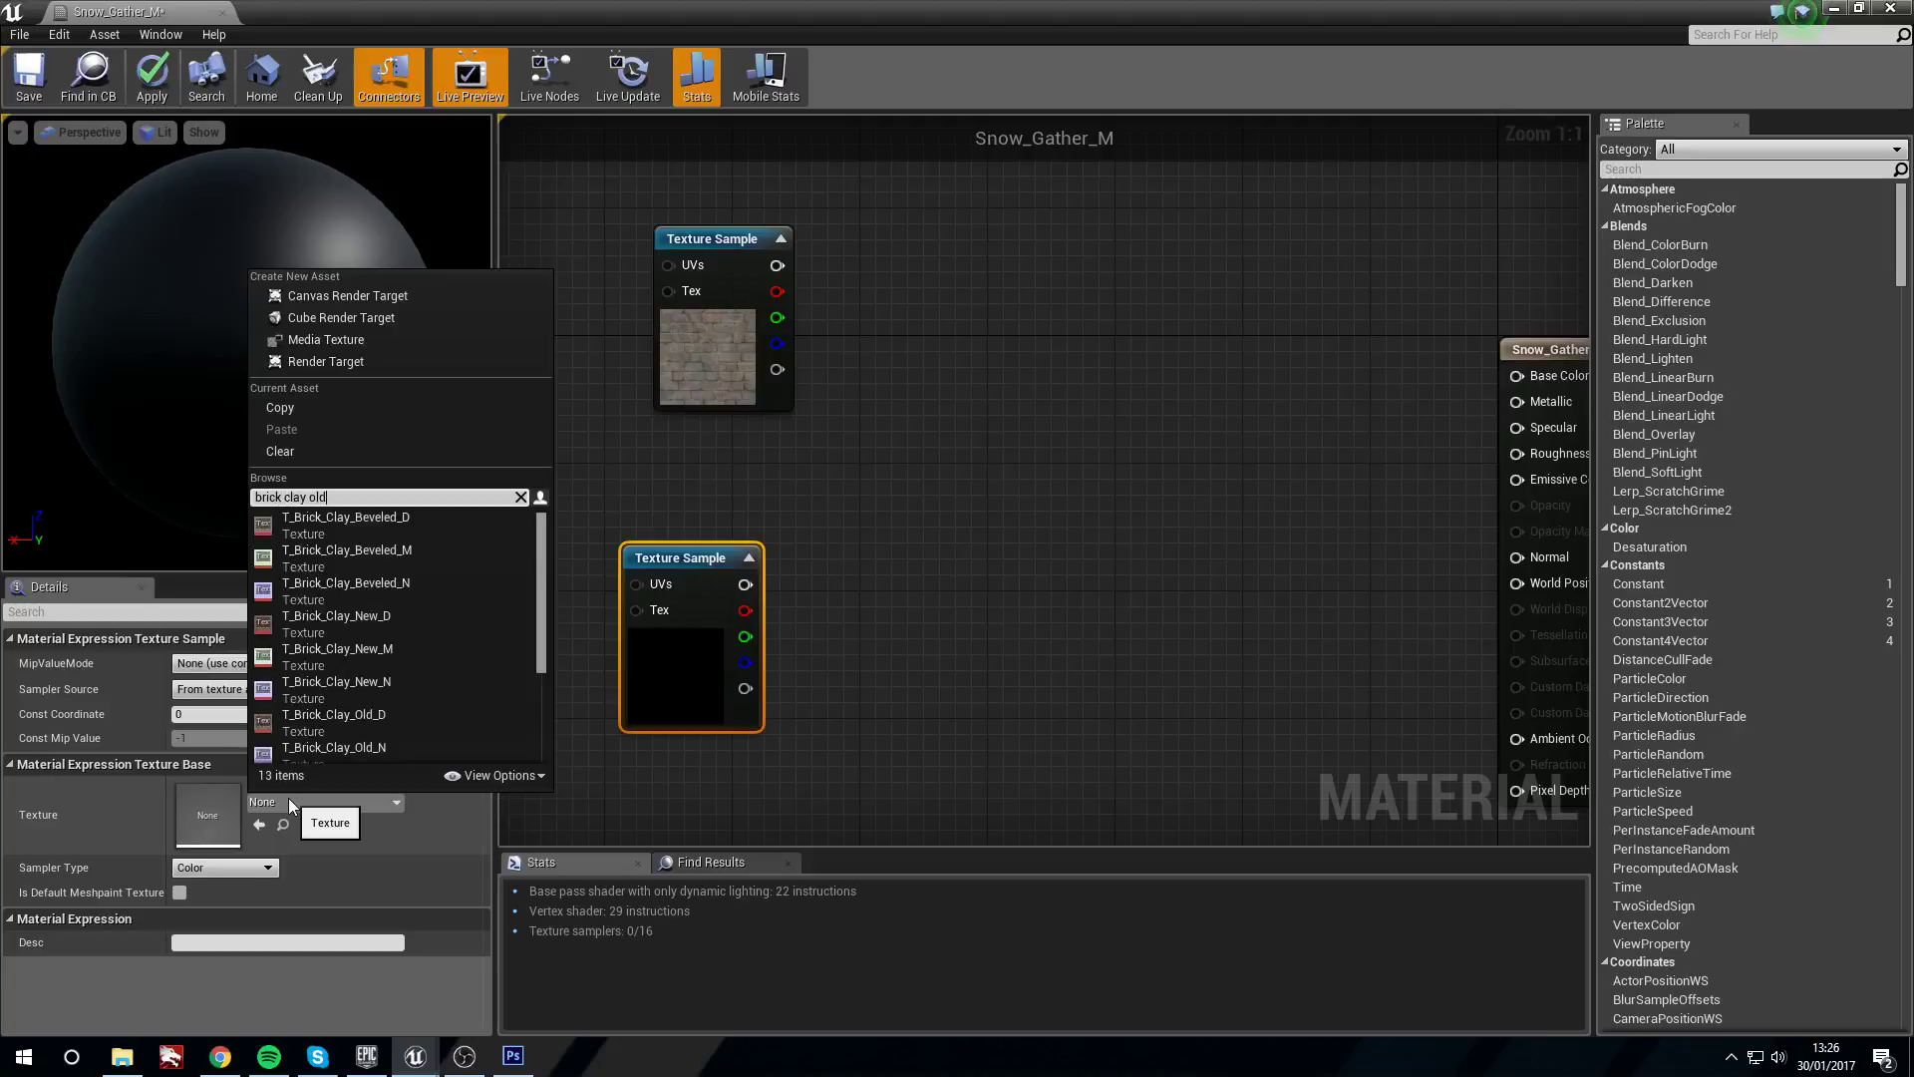
click(395, 560)
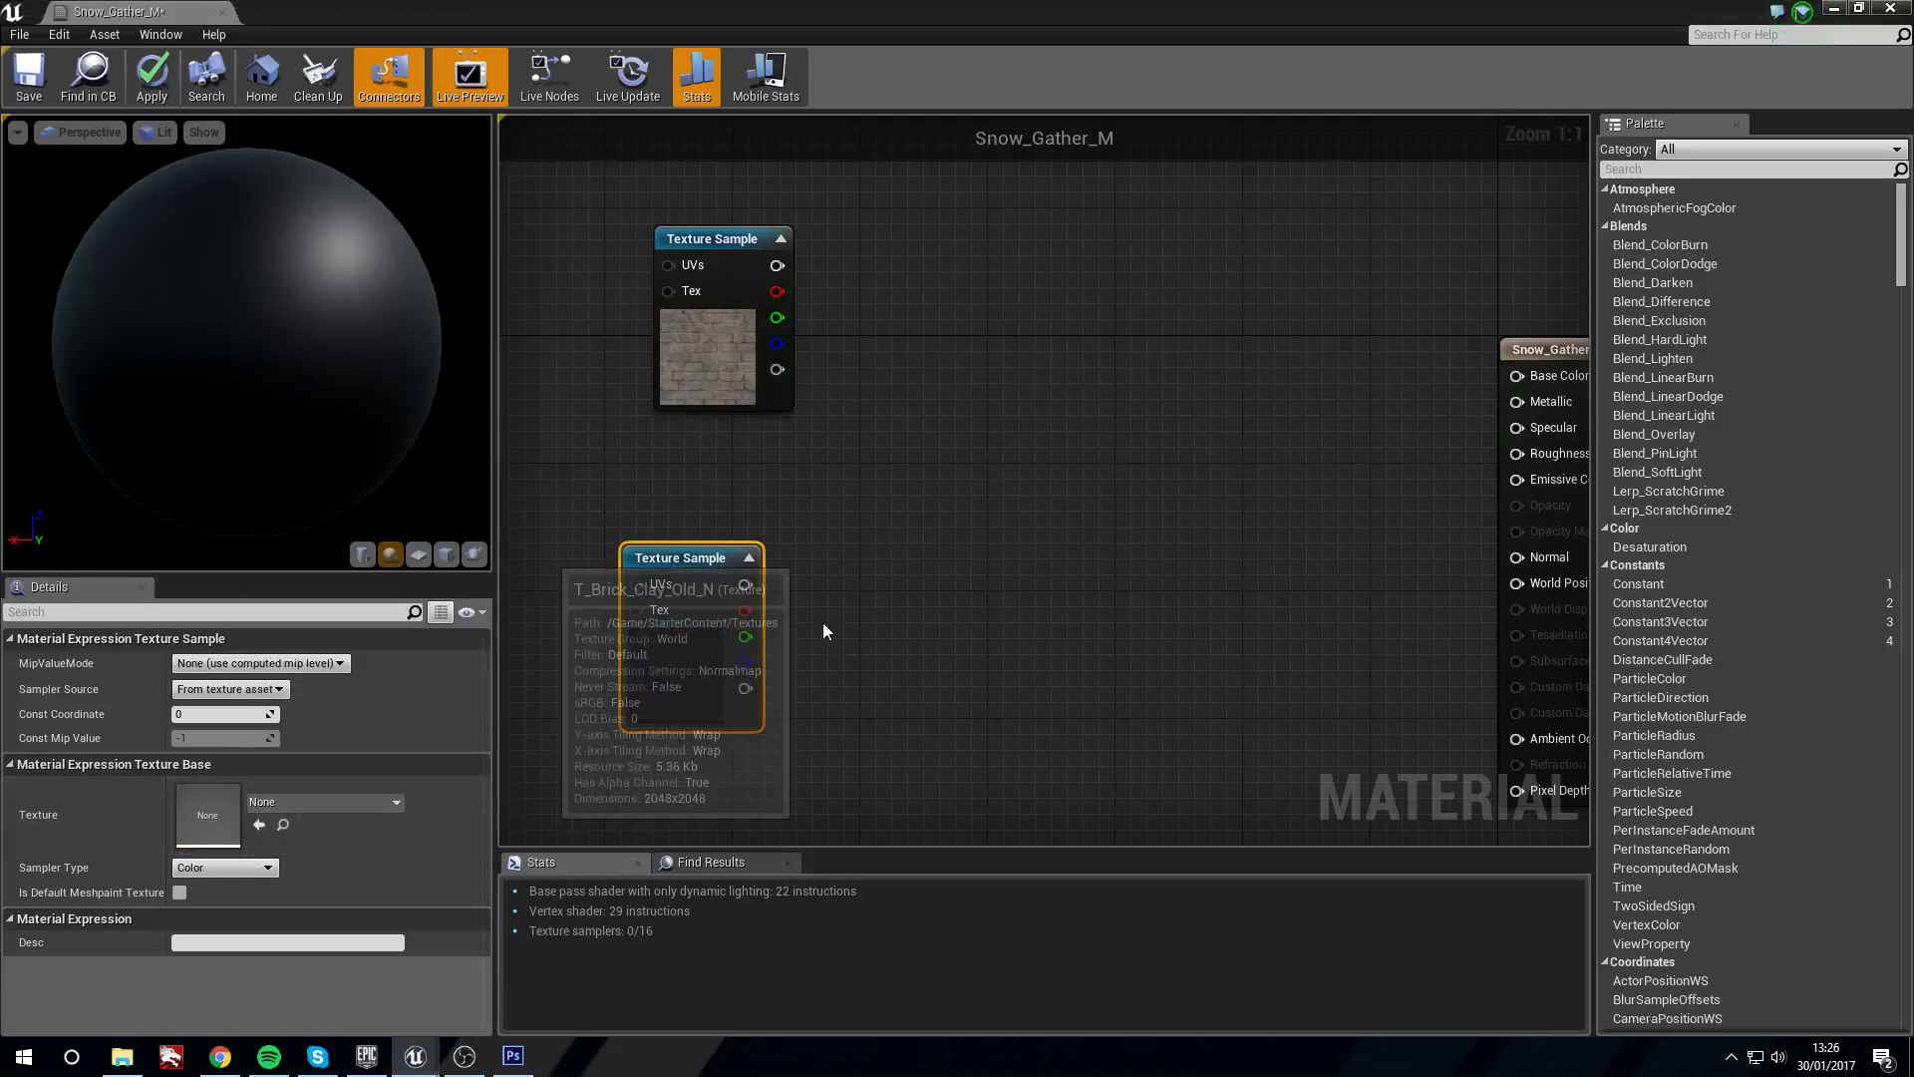
drag(678, 702, 646, 718)
Align the brick colour and brick normal Texture Sample nodes in one vertical column
right_drag(645, 712, 814, 732)
drag(876, 375, 765, 342)
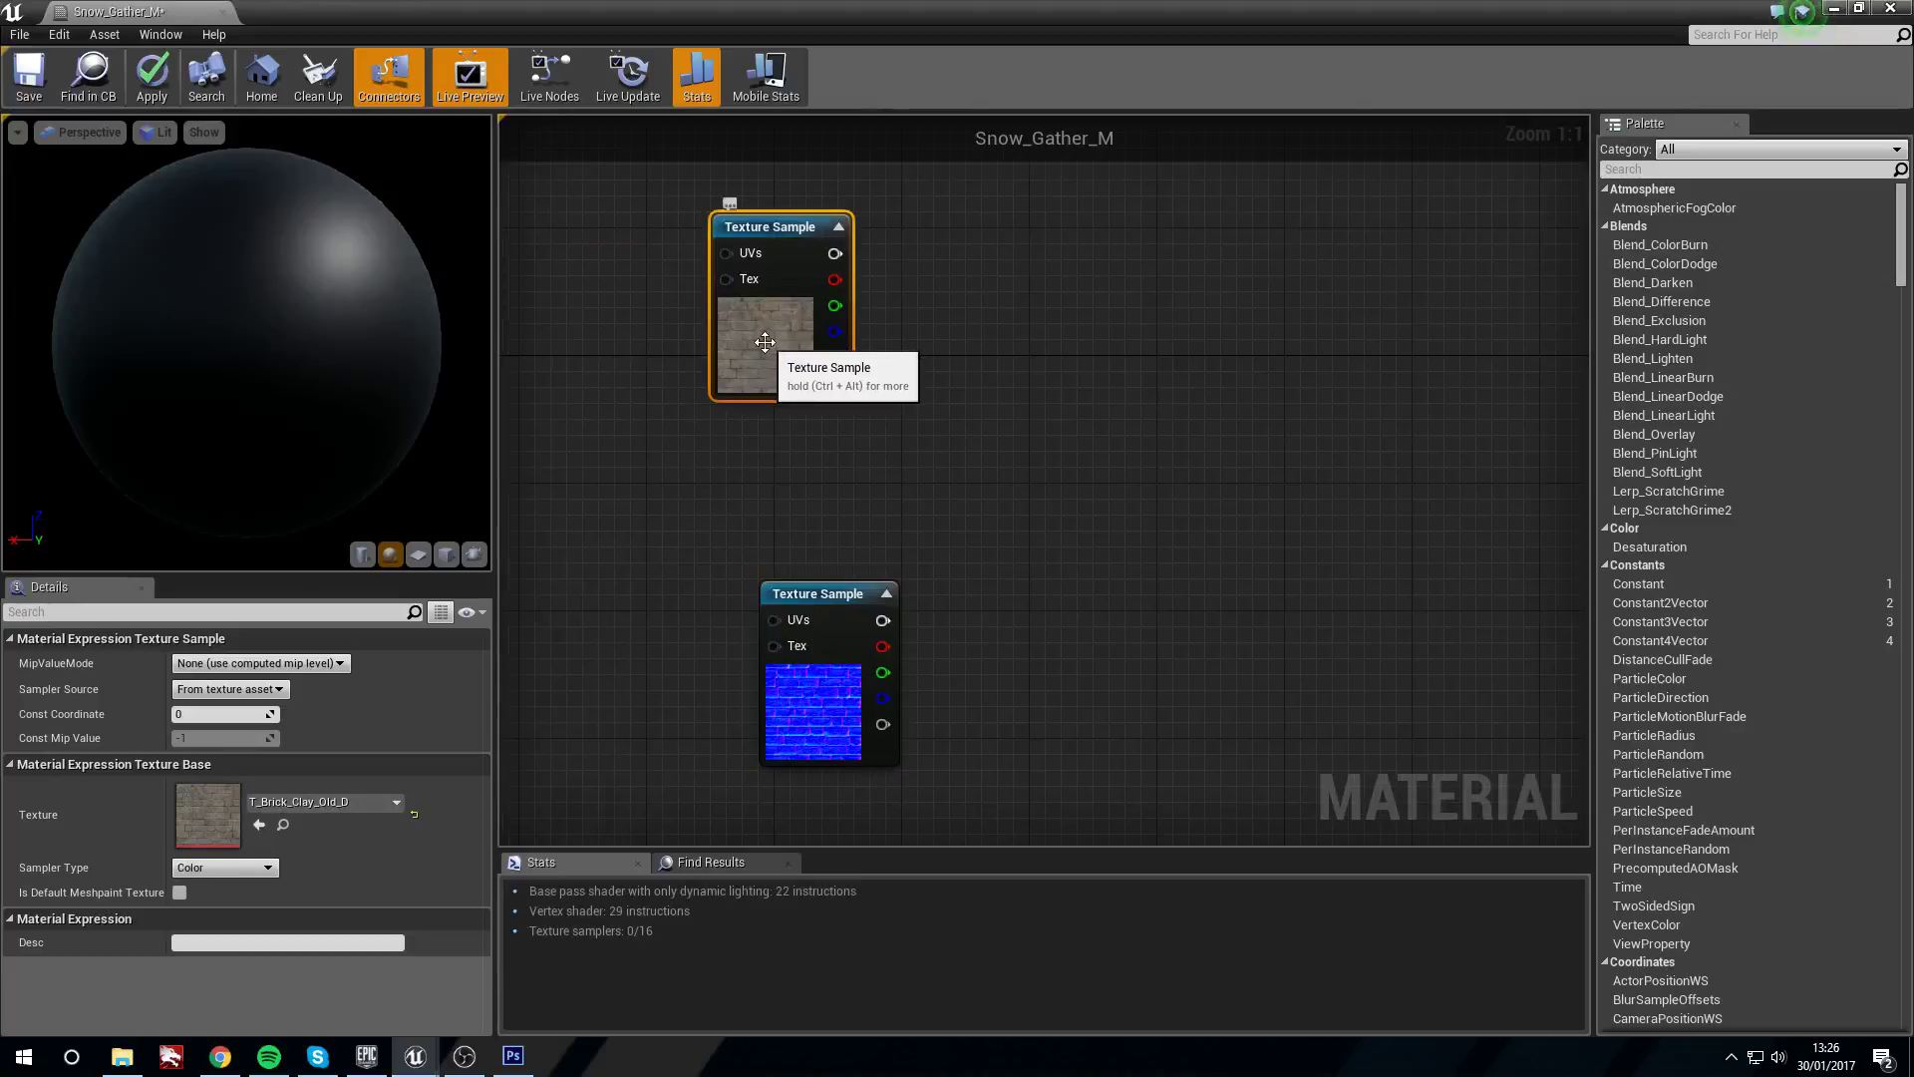
drag(823, 693, 728, 645)
mouse_move(764, 311)
mouse_down()
mouse_move(716, 295)
mouse_move(737, 296)
mouse_up()
click(736, 454)
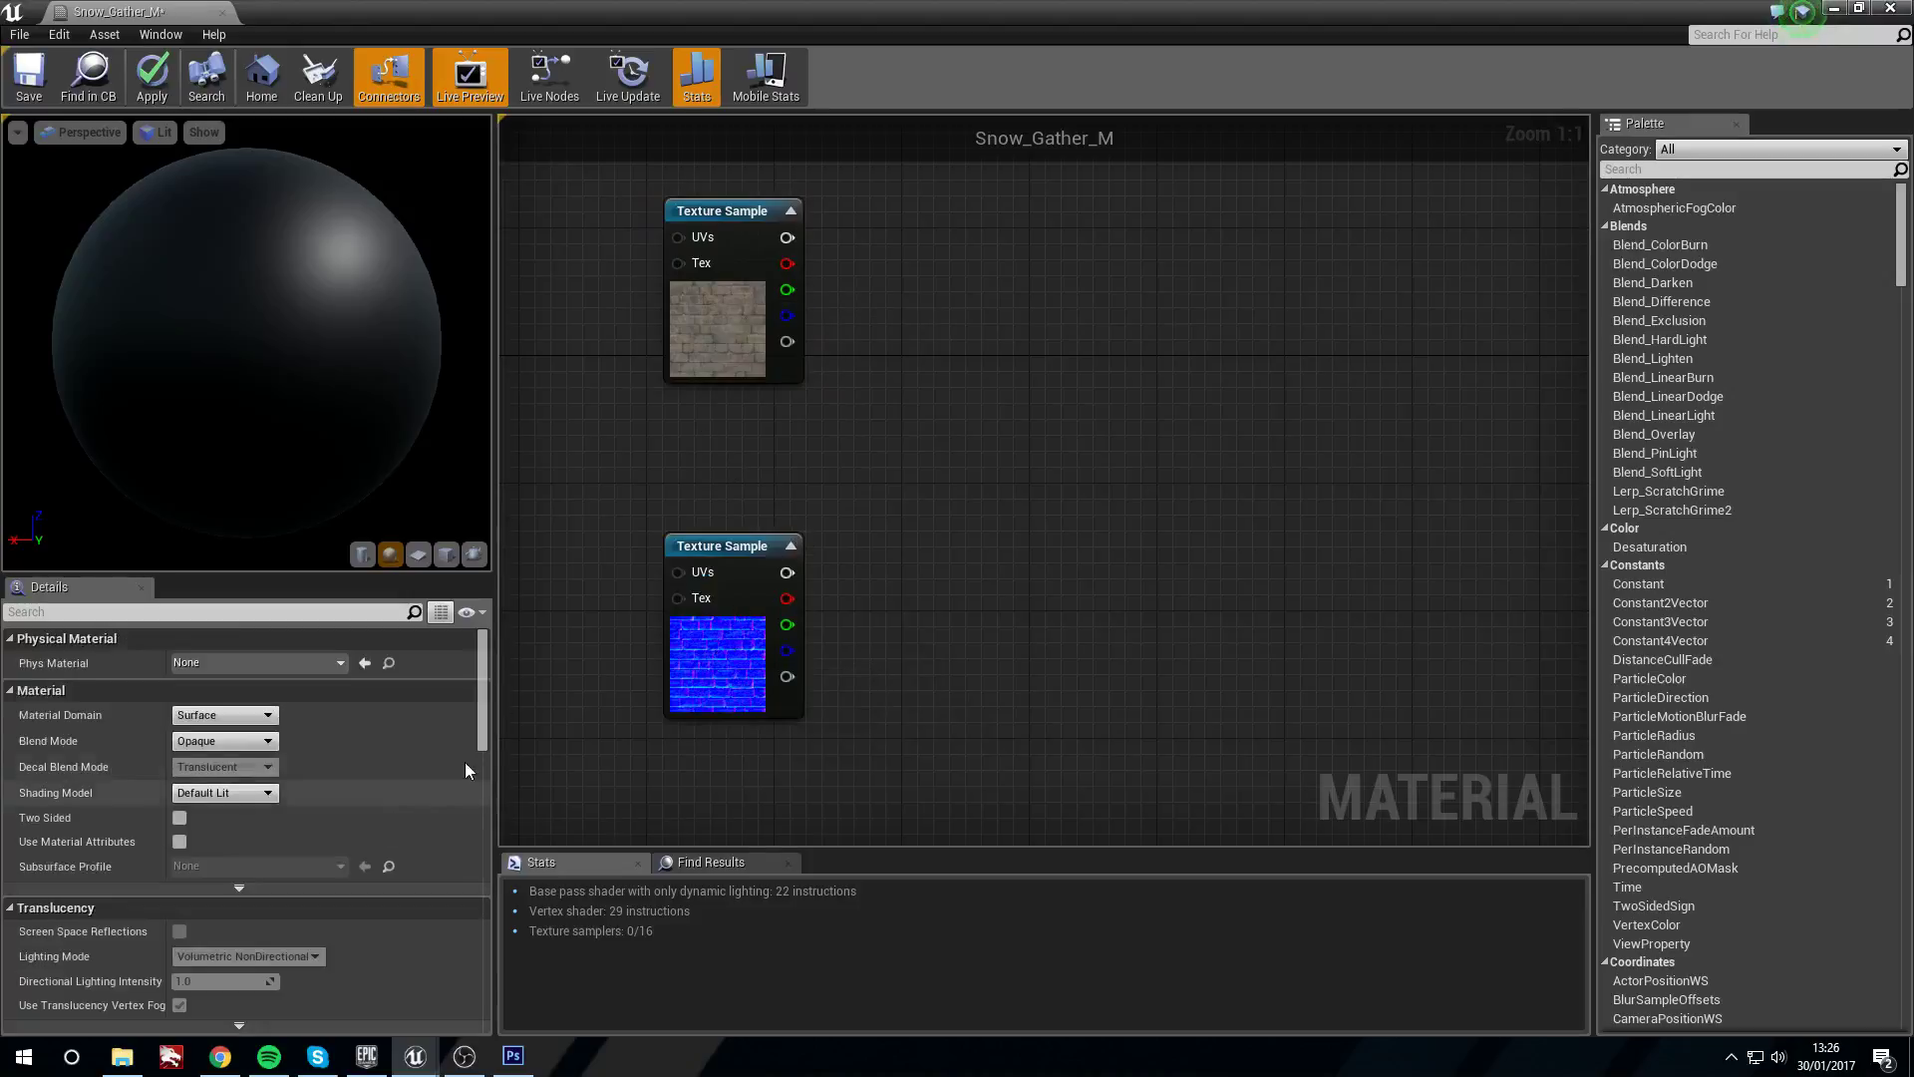
Search the project's Content folder for "clay" assets, clear the search, and return to the maximized material editor
drag(1170, 8, 1303, 383)
click(408, 736)
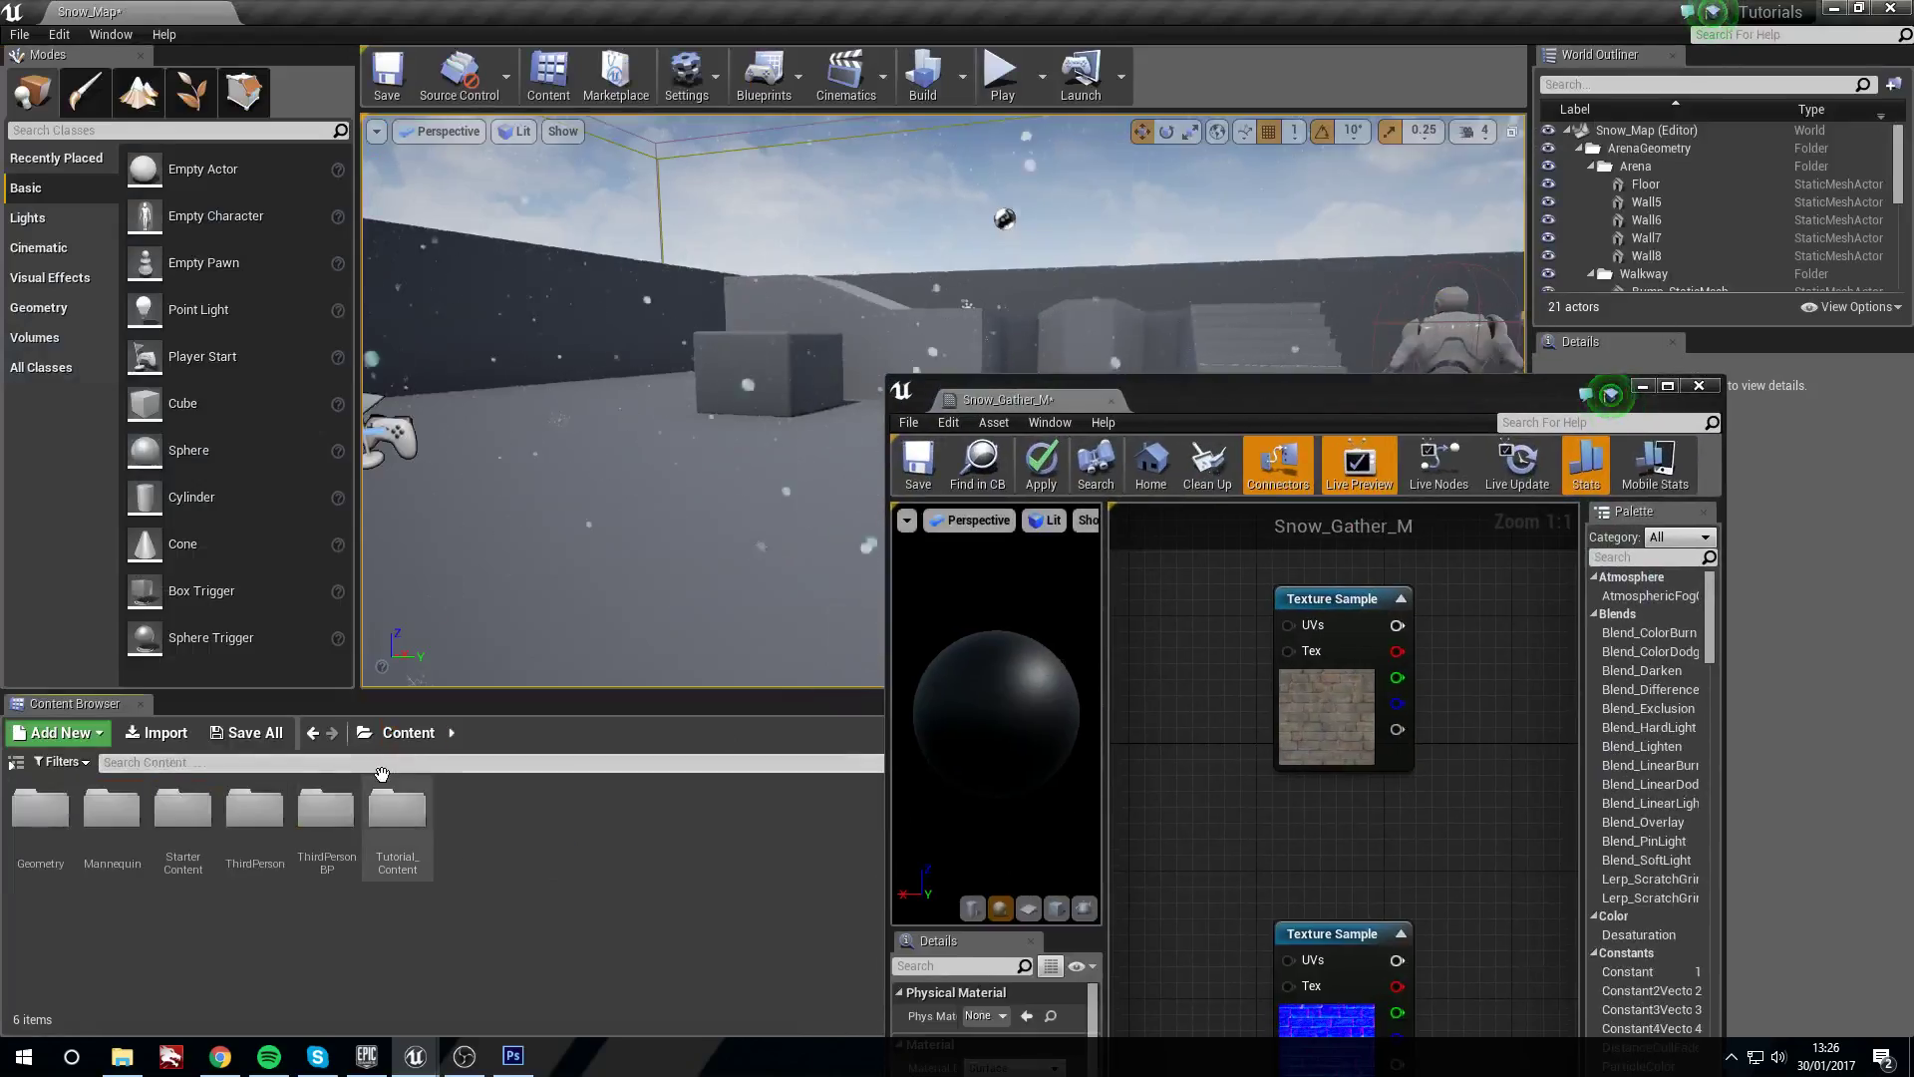
click(388, 762)
text(clay)
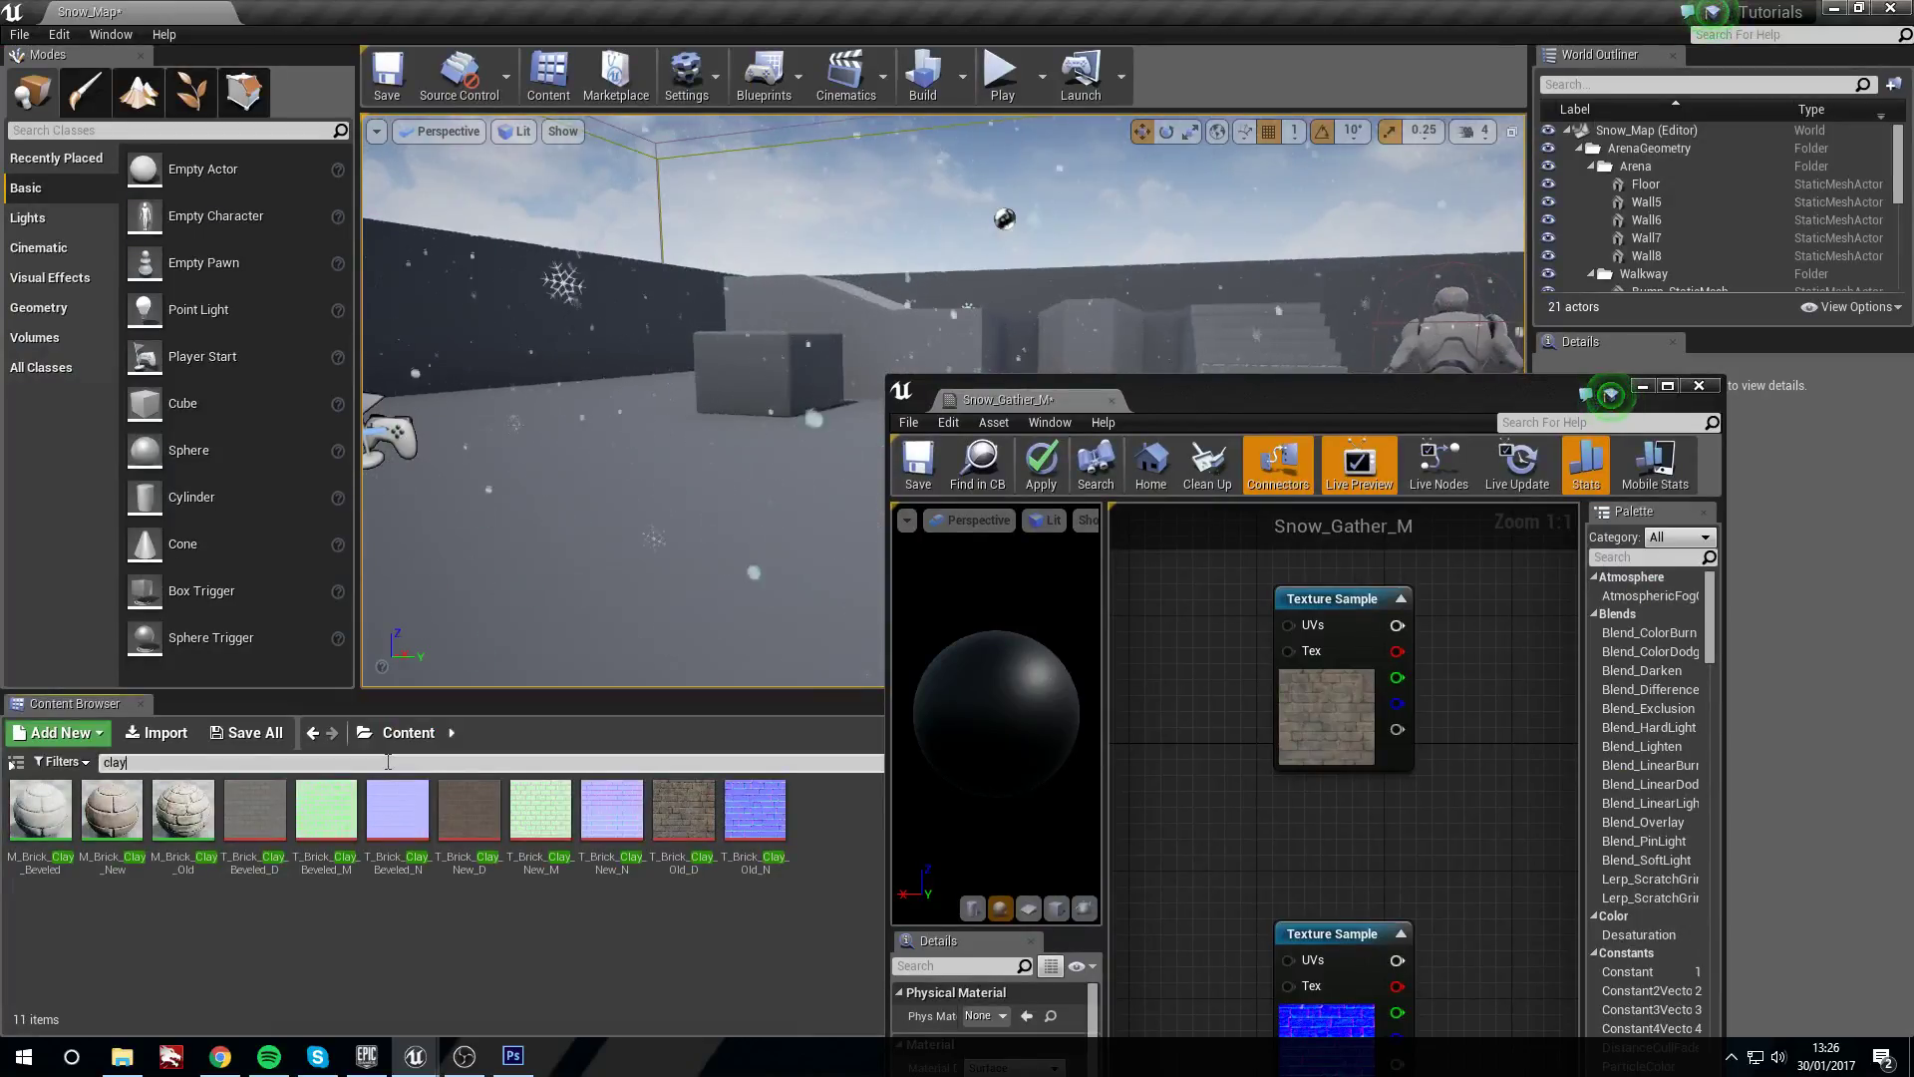
key(BackSpace)
key(BackSpace)
key(BackSpace)
drag(1211, 387, 955, 172)
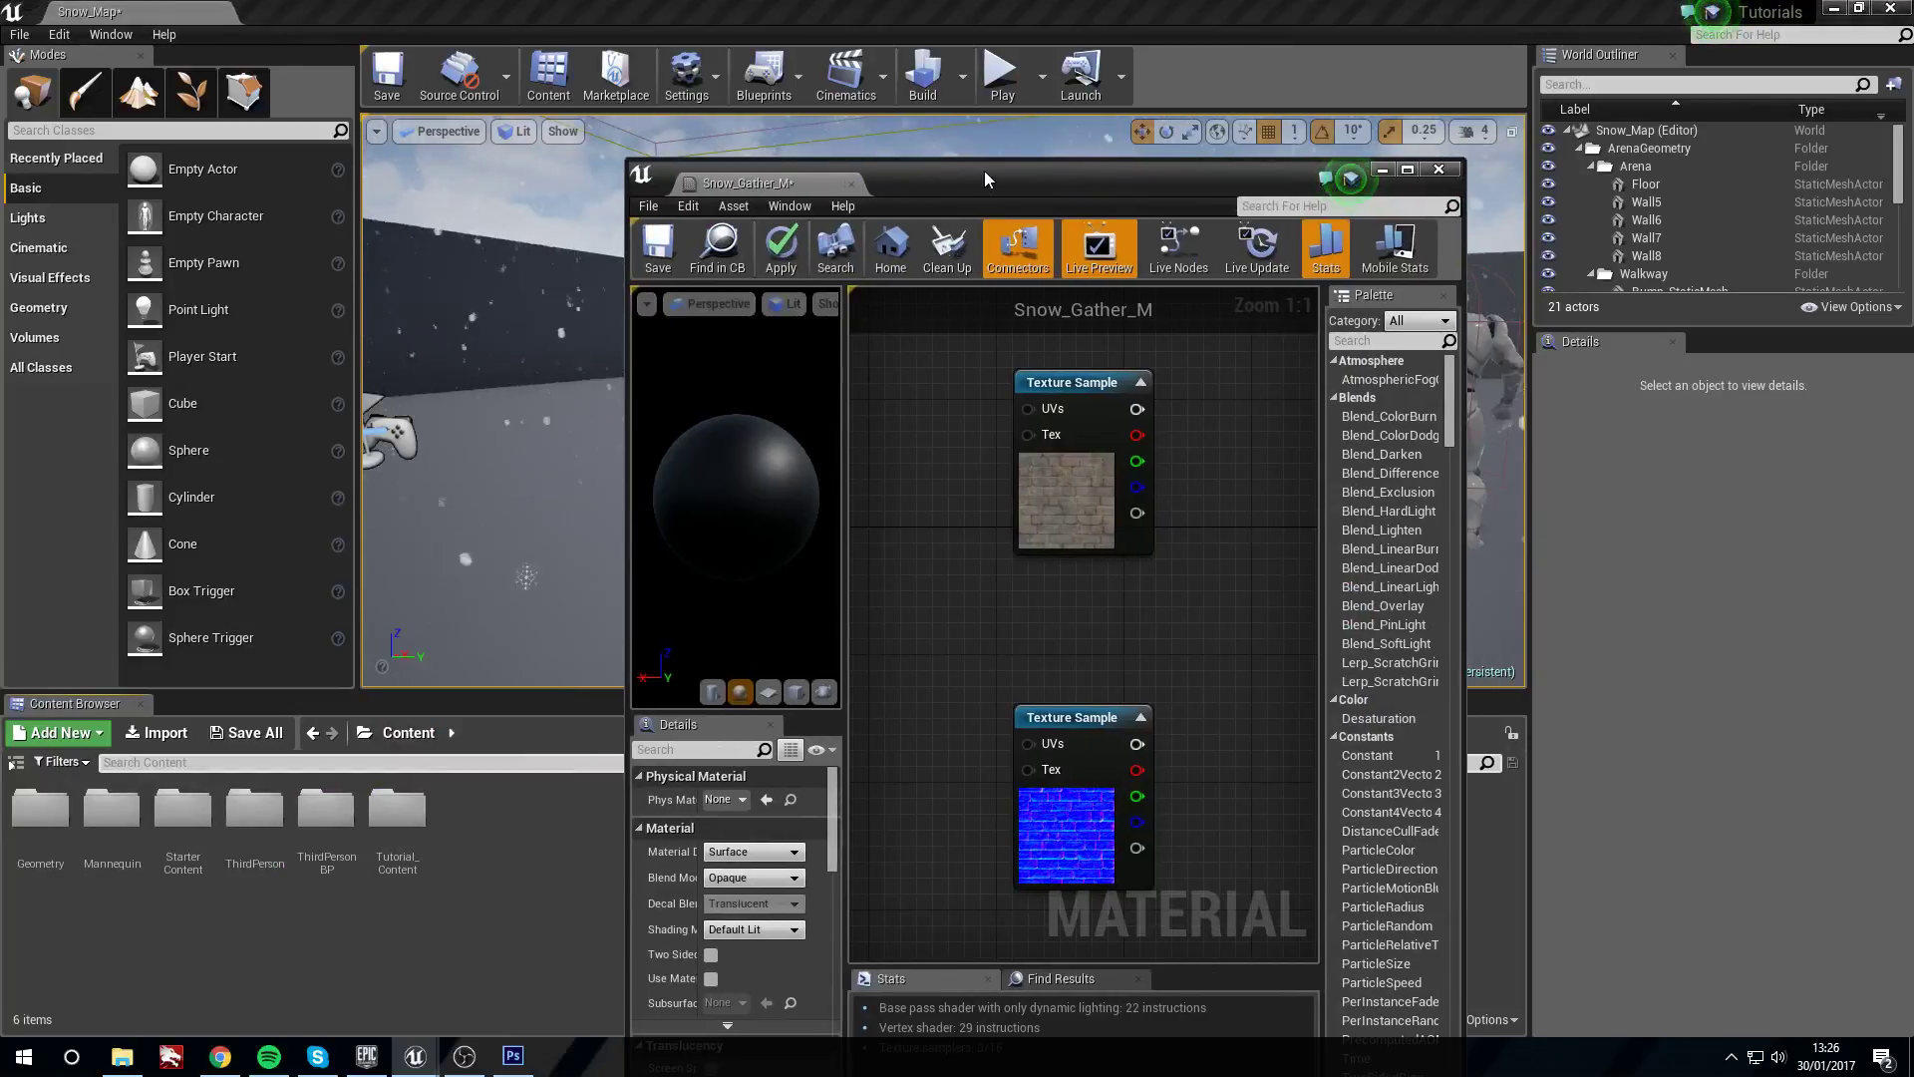
double_click(984, 171)
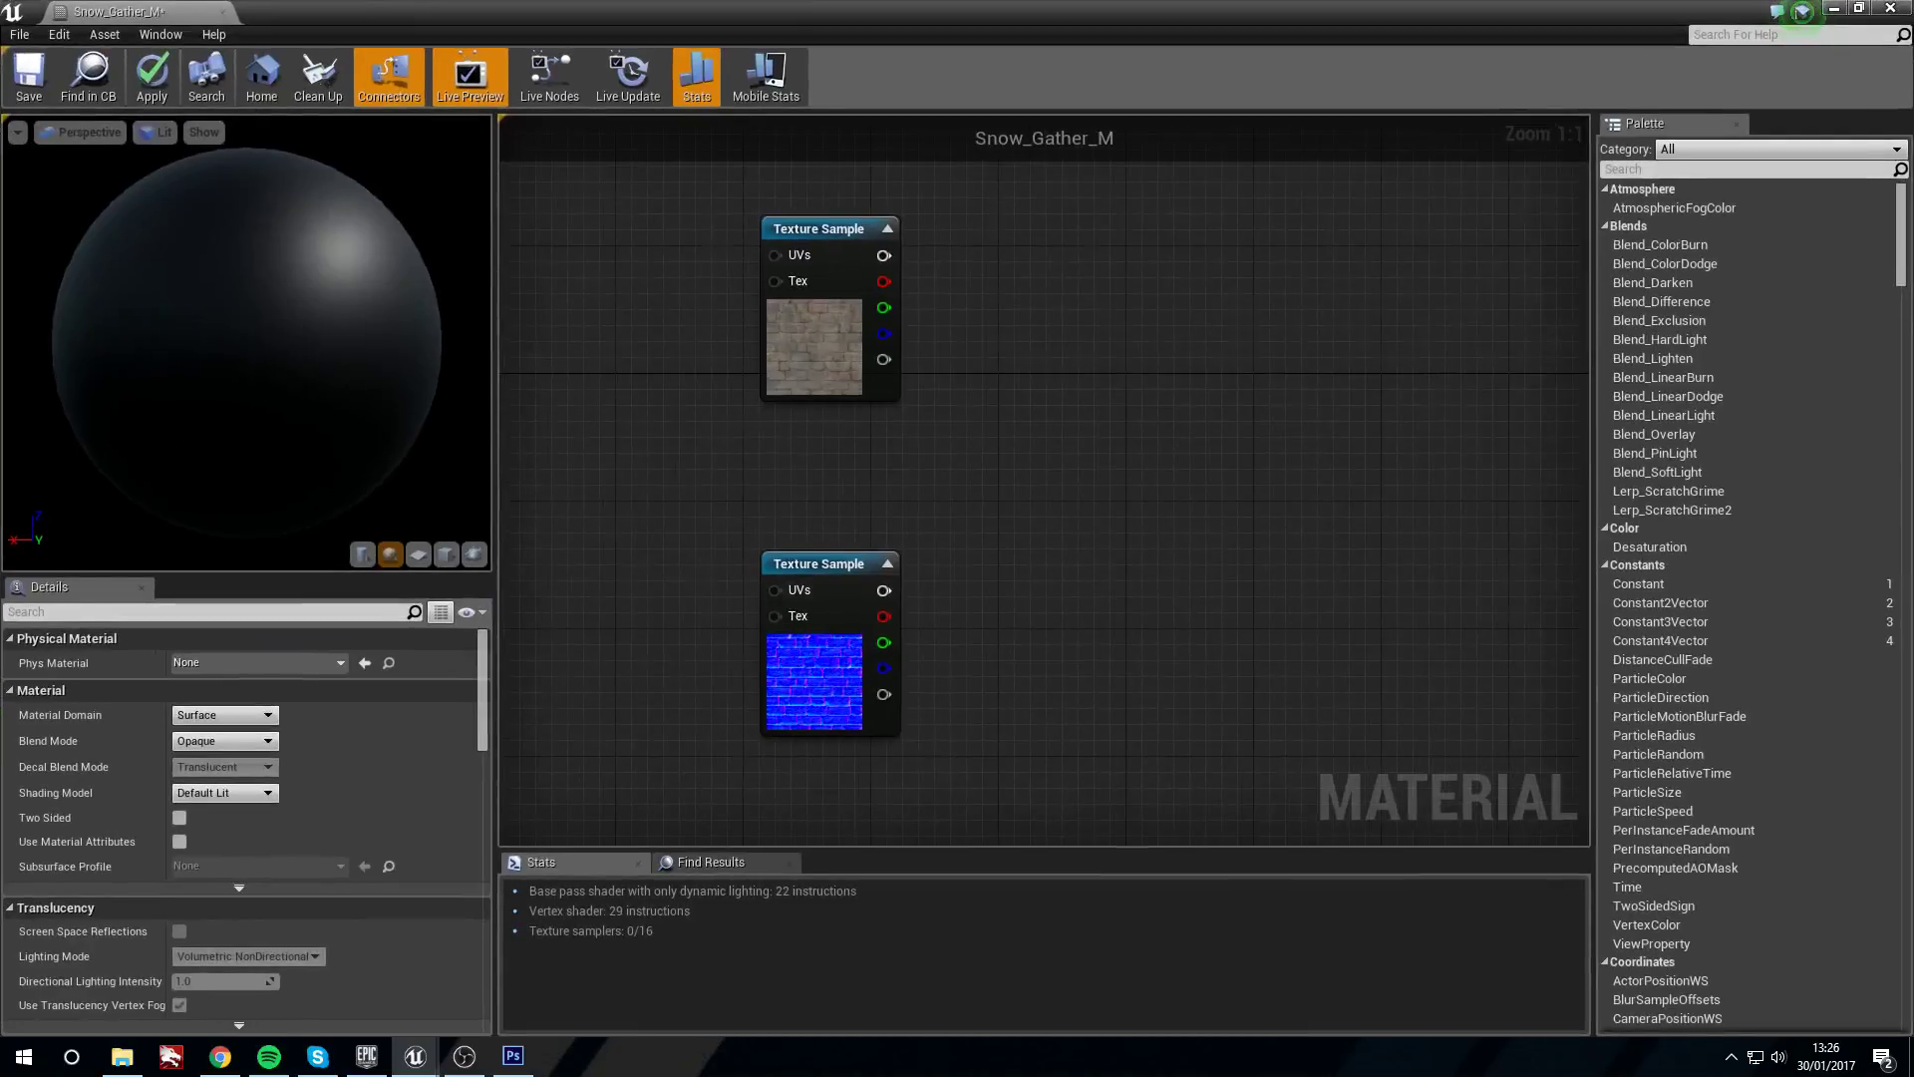
Add a Texture Coordinate node in the free space before the two Texture Sample nodes
right_drag(738, 498, 929, 516)
right_drag(768, 530, 825, 520)
right_drag(765, 533, 889, 541)
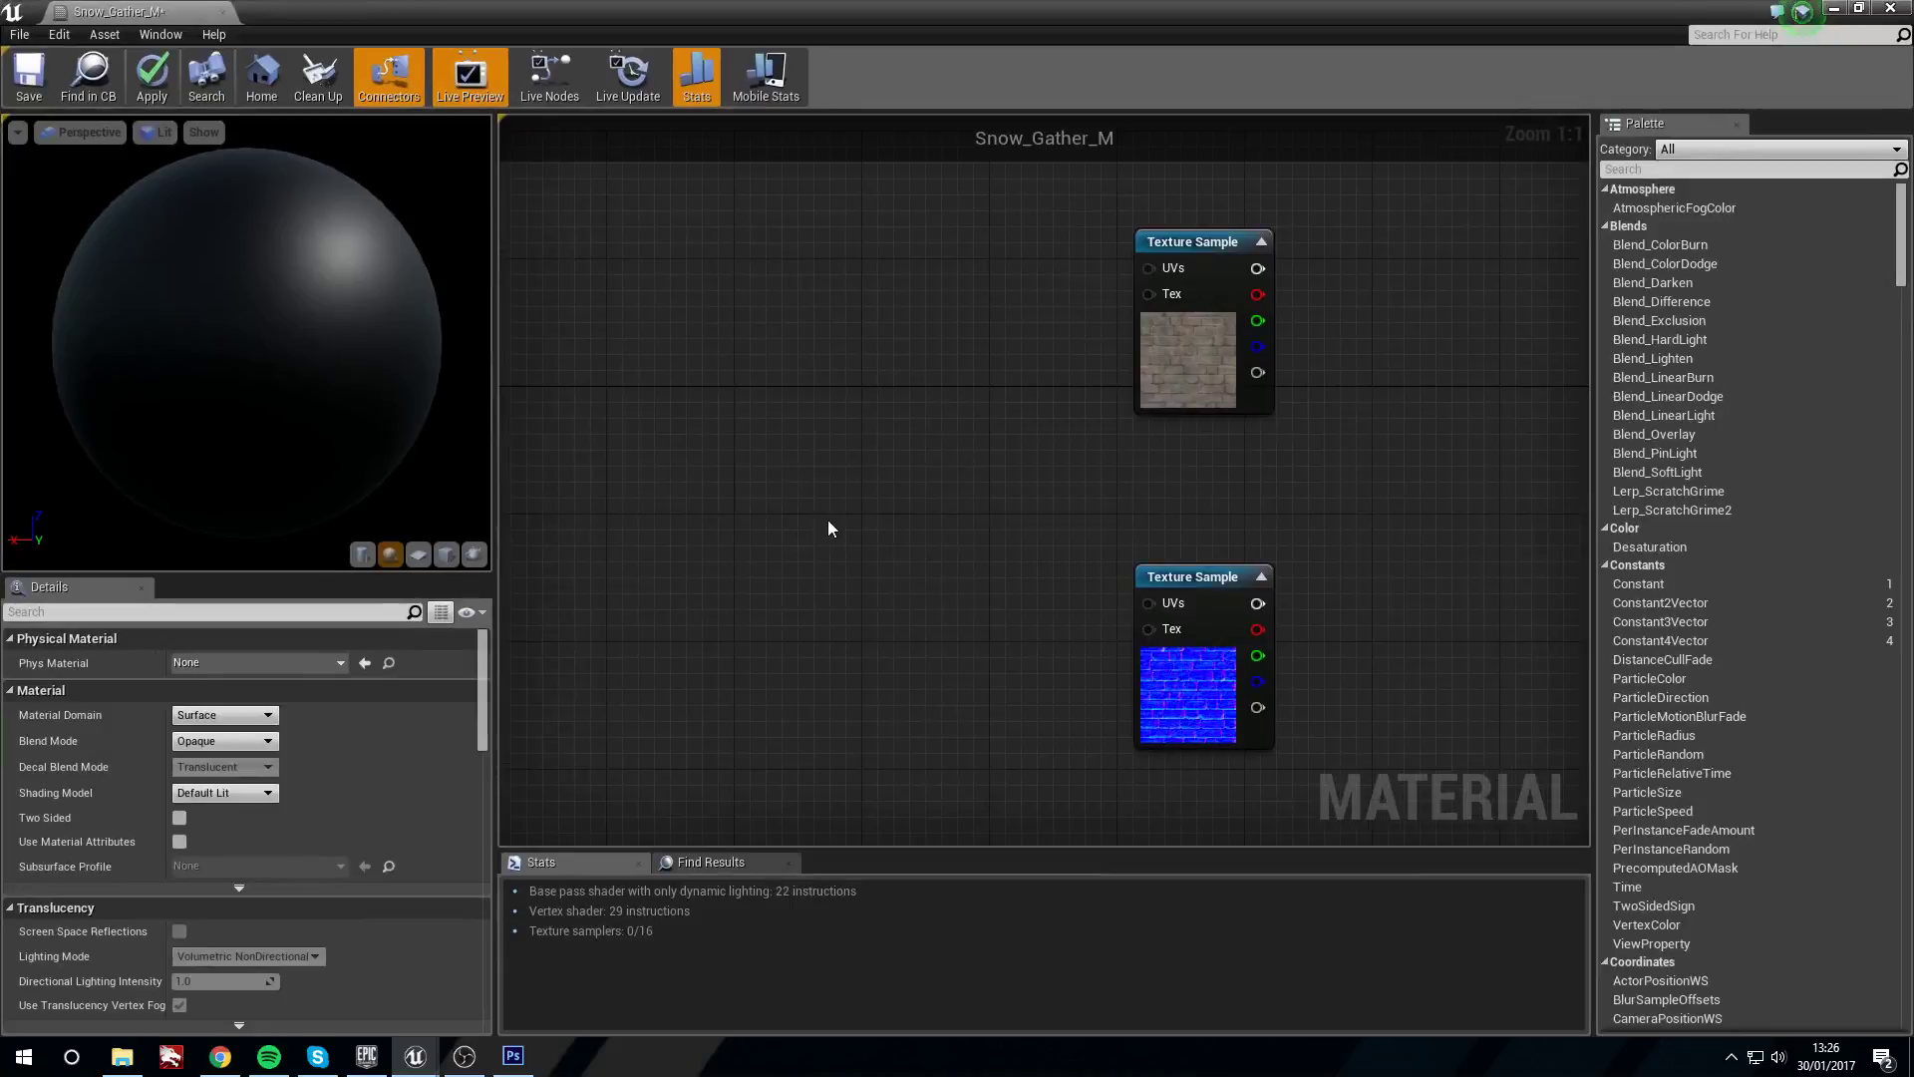
right_click(738, 578)
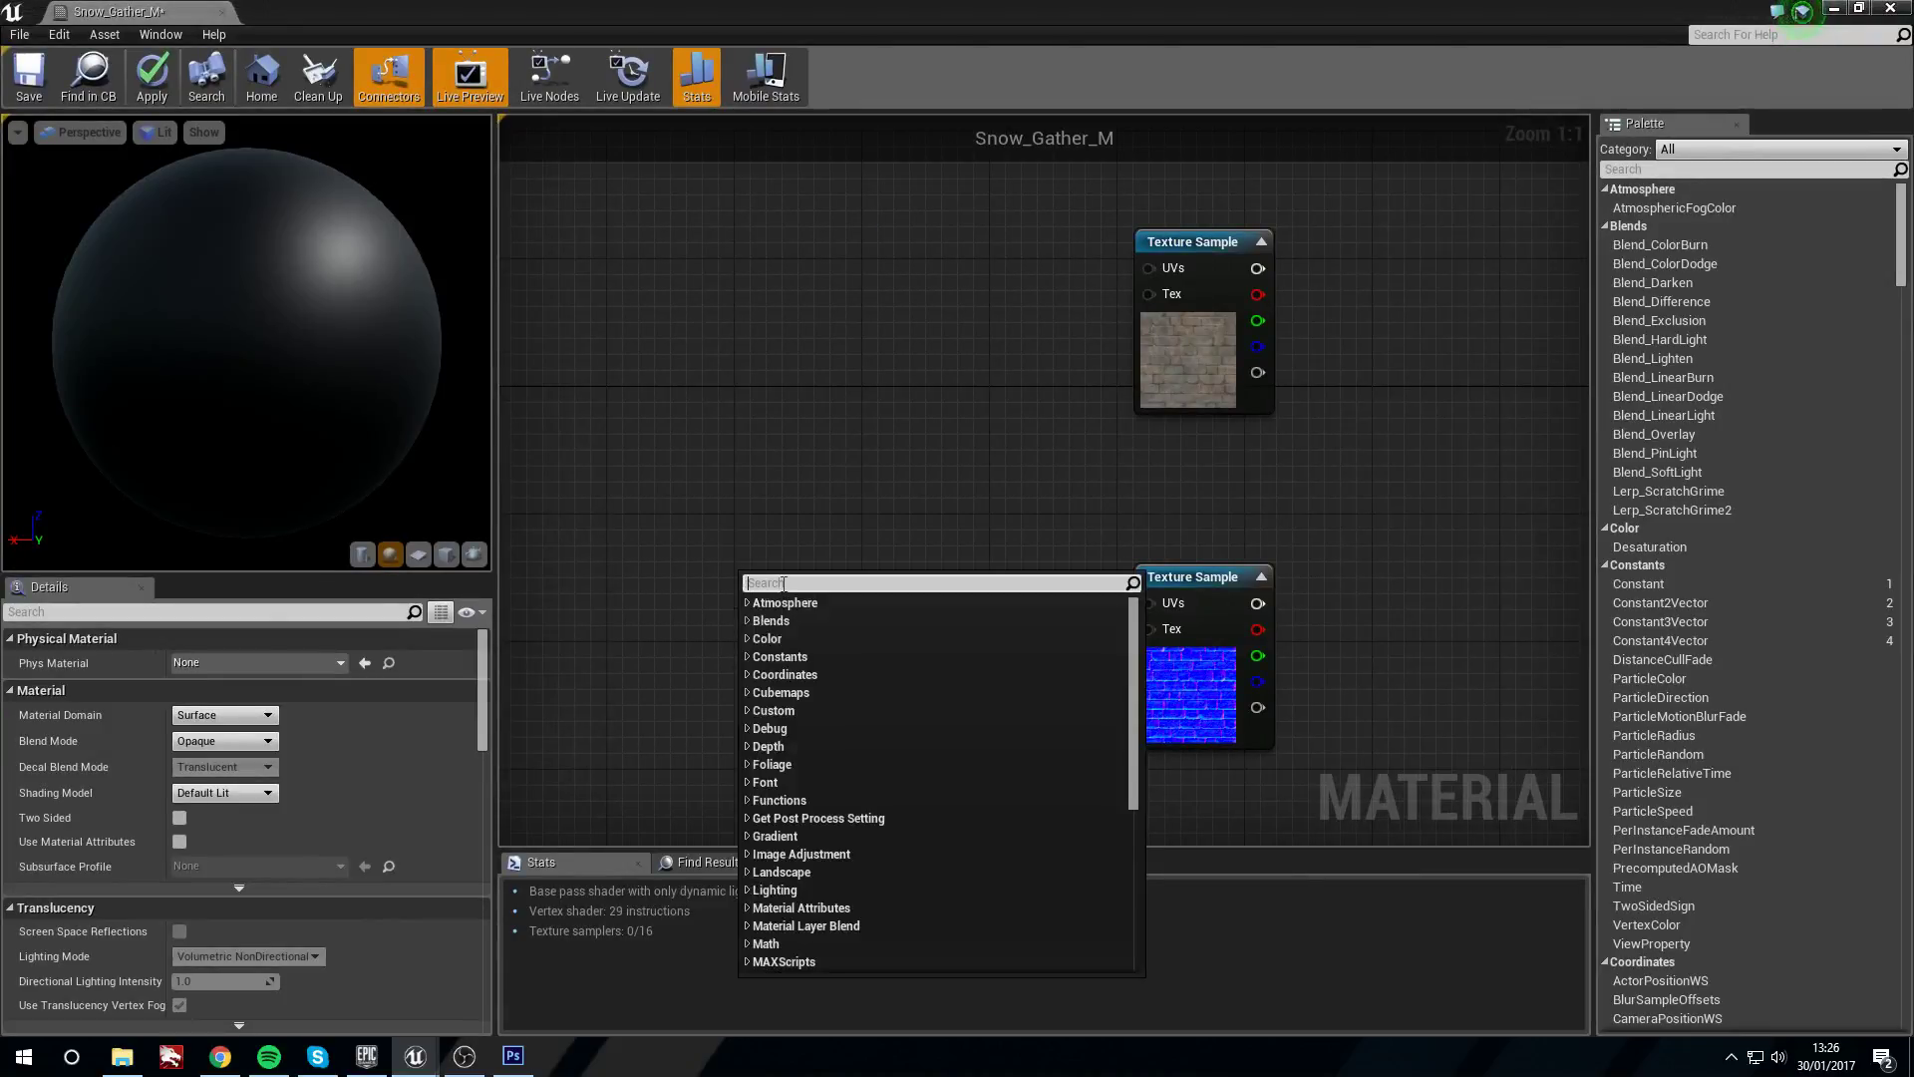
click(638, 641)
click(786, 648)
drag(787, 663, 735, 507)
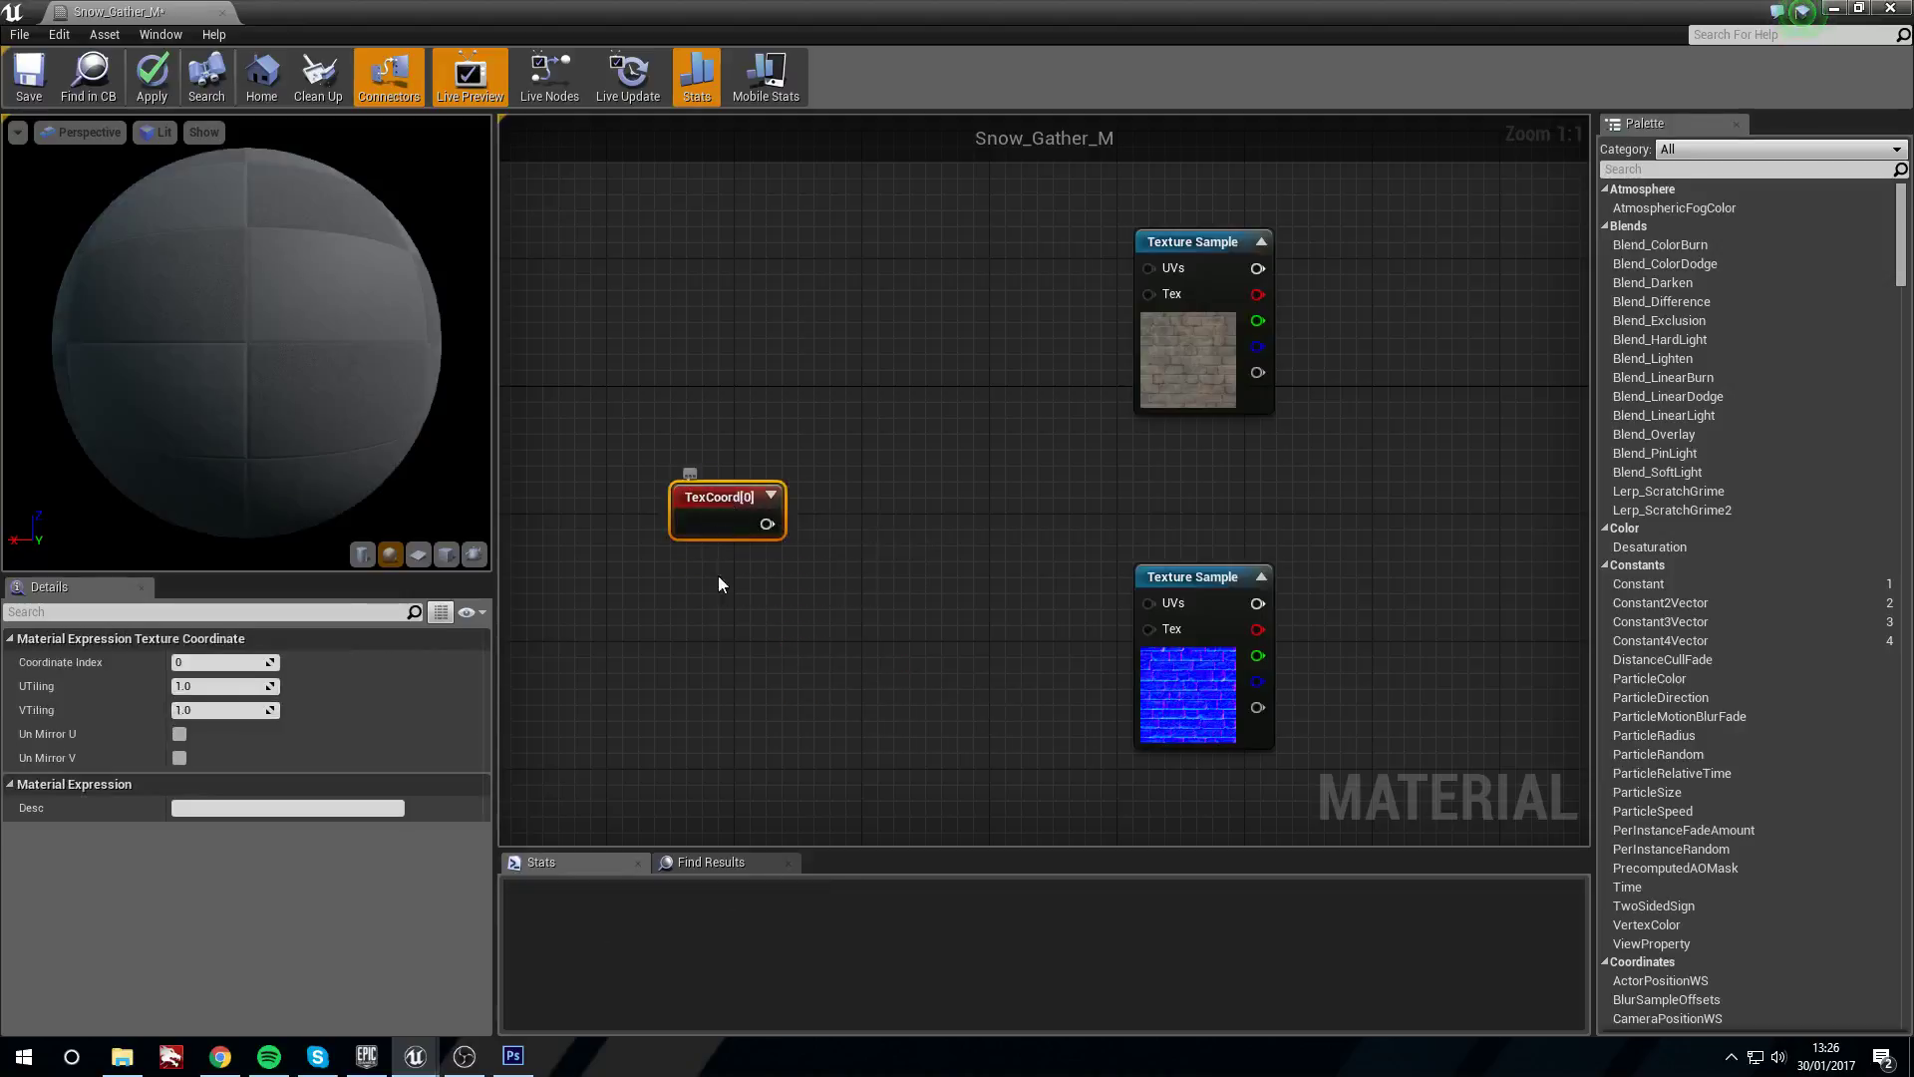
Add a Multiply node beside the TexCoord node and a scalar parameter directly beneath TexCoord
click(888, 567)
click(632, 673)
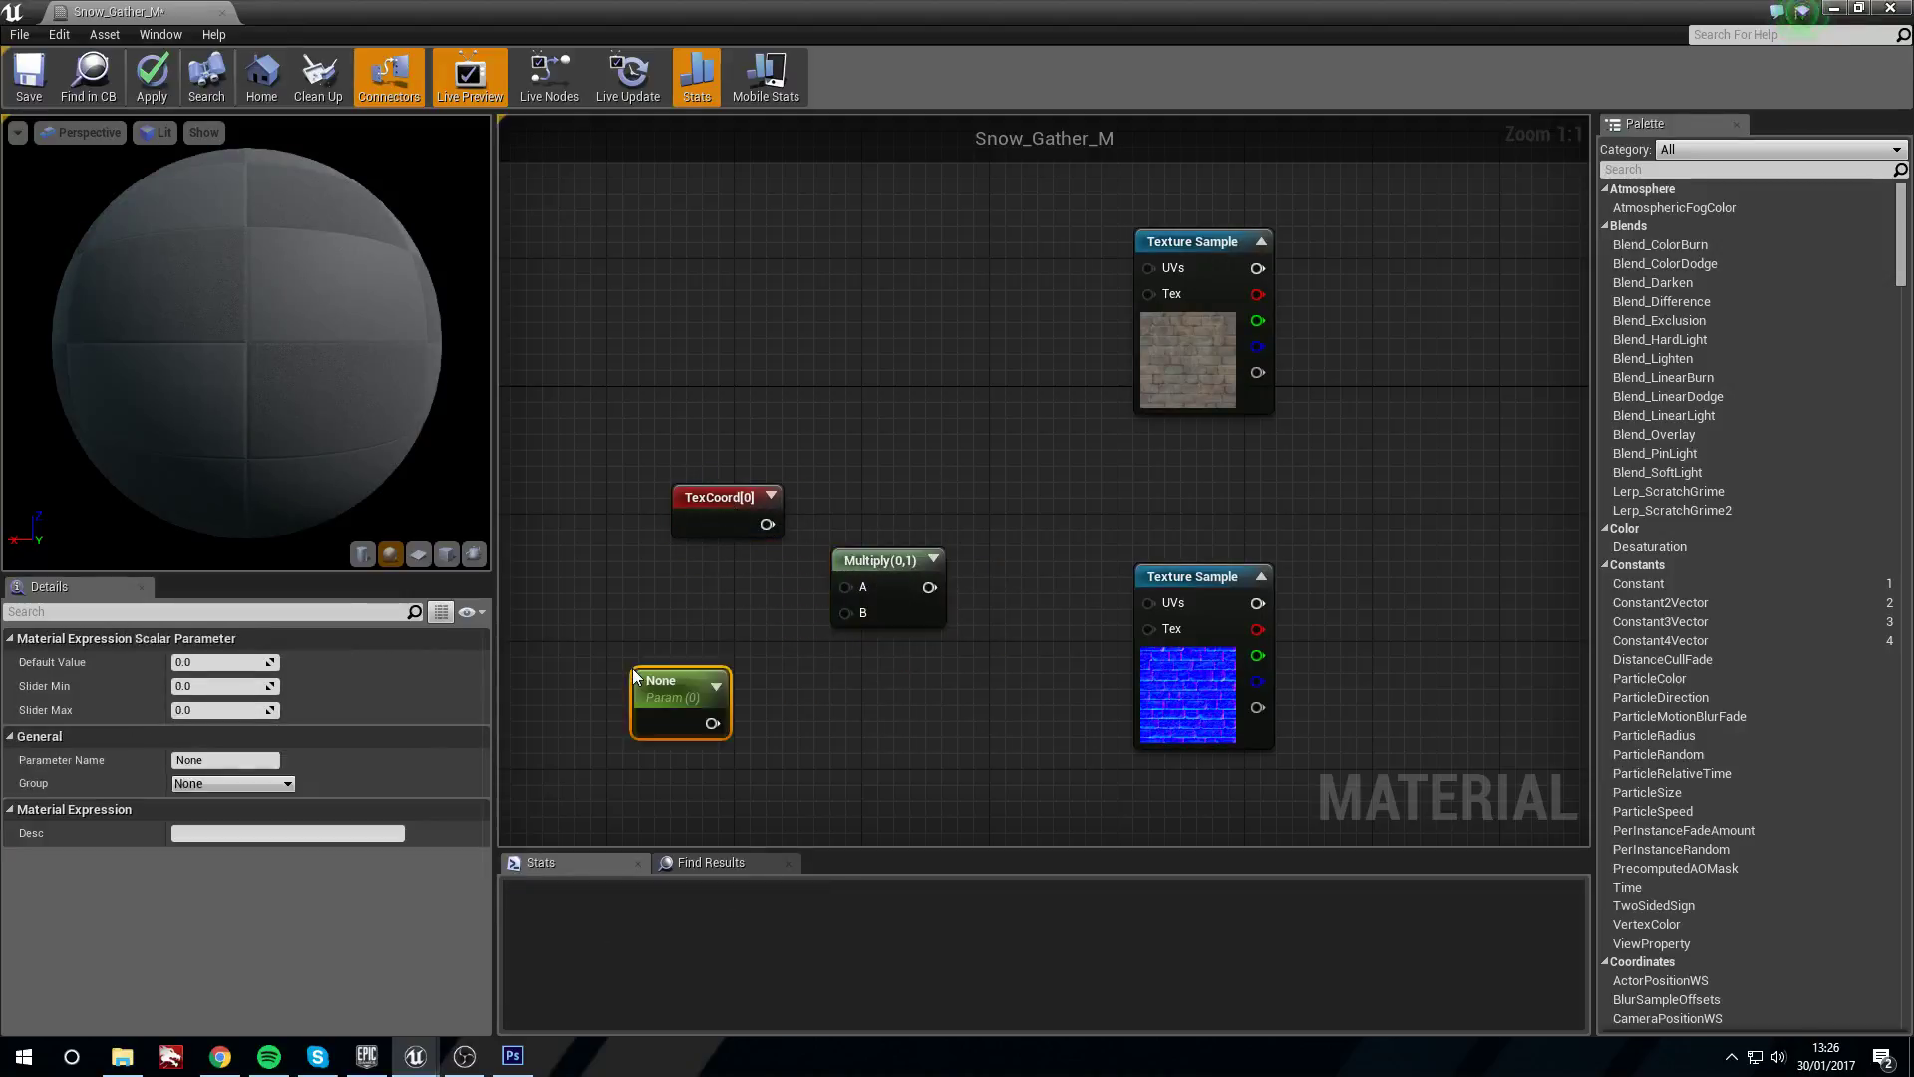
drag(667, 677, 725, 610)
key(Return)
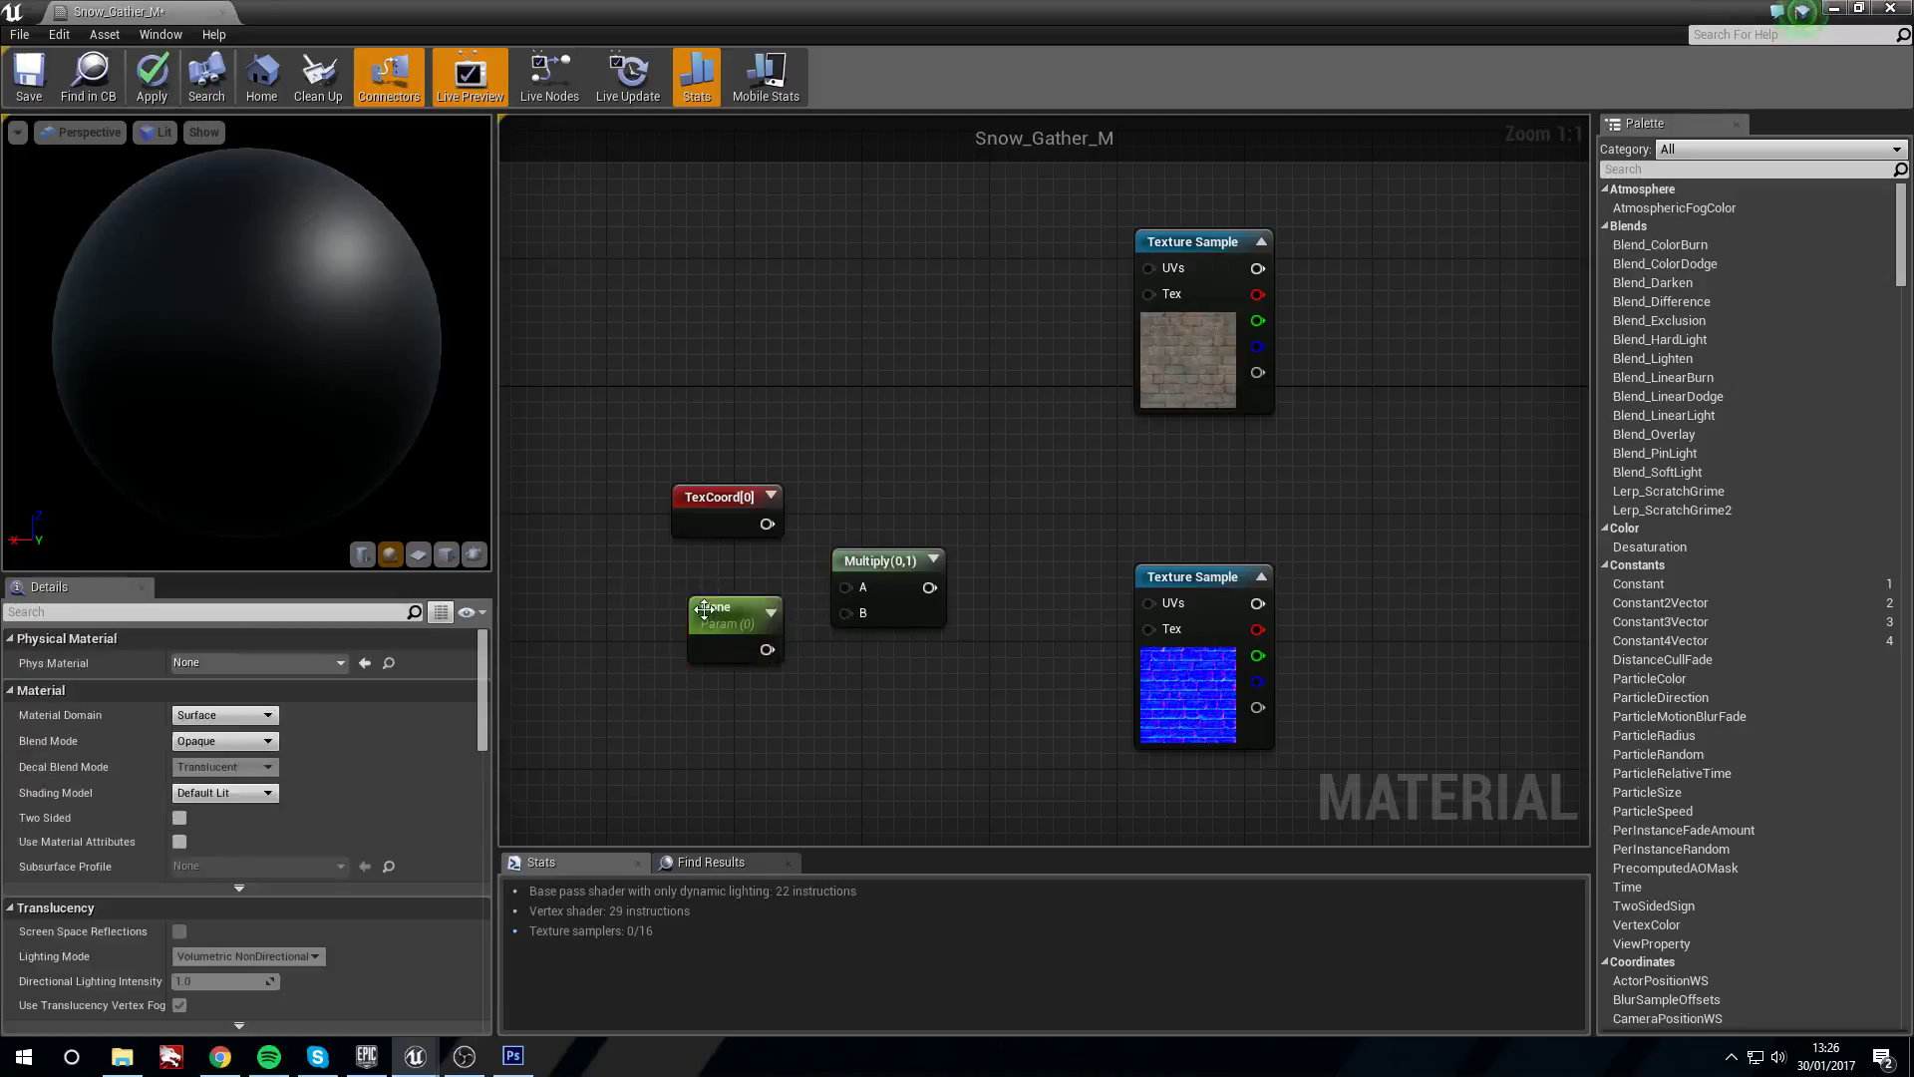
Name the scalar parameter UV Scale and set its default value to 1
drag(192, 762, 263, 760)
text(UV Scale)
key(Return)
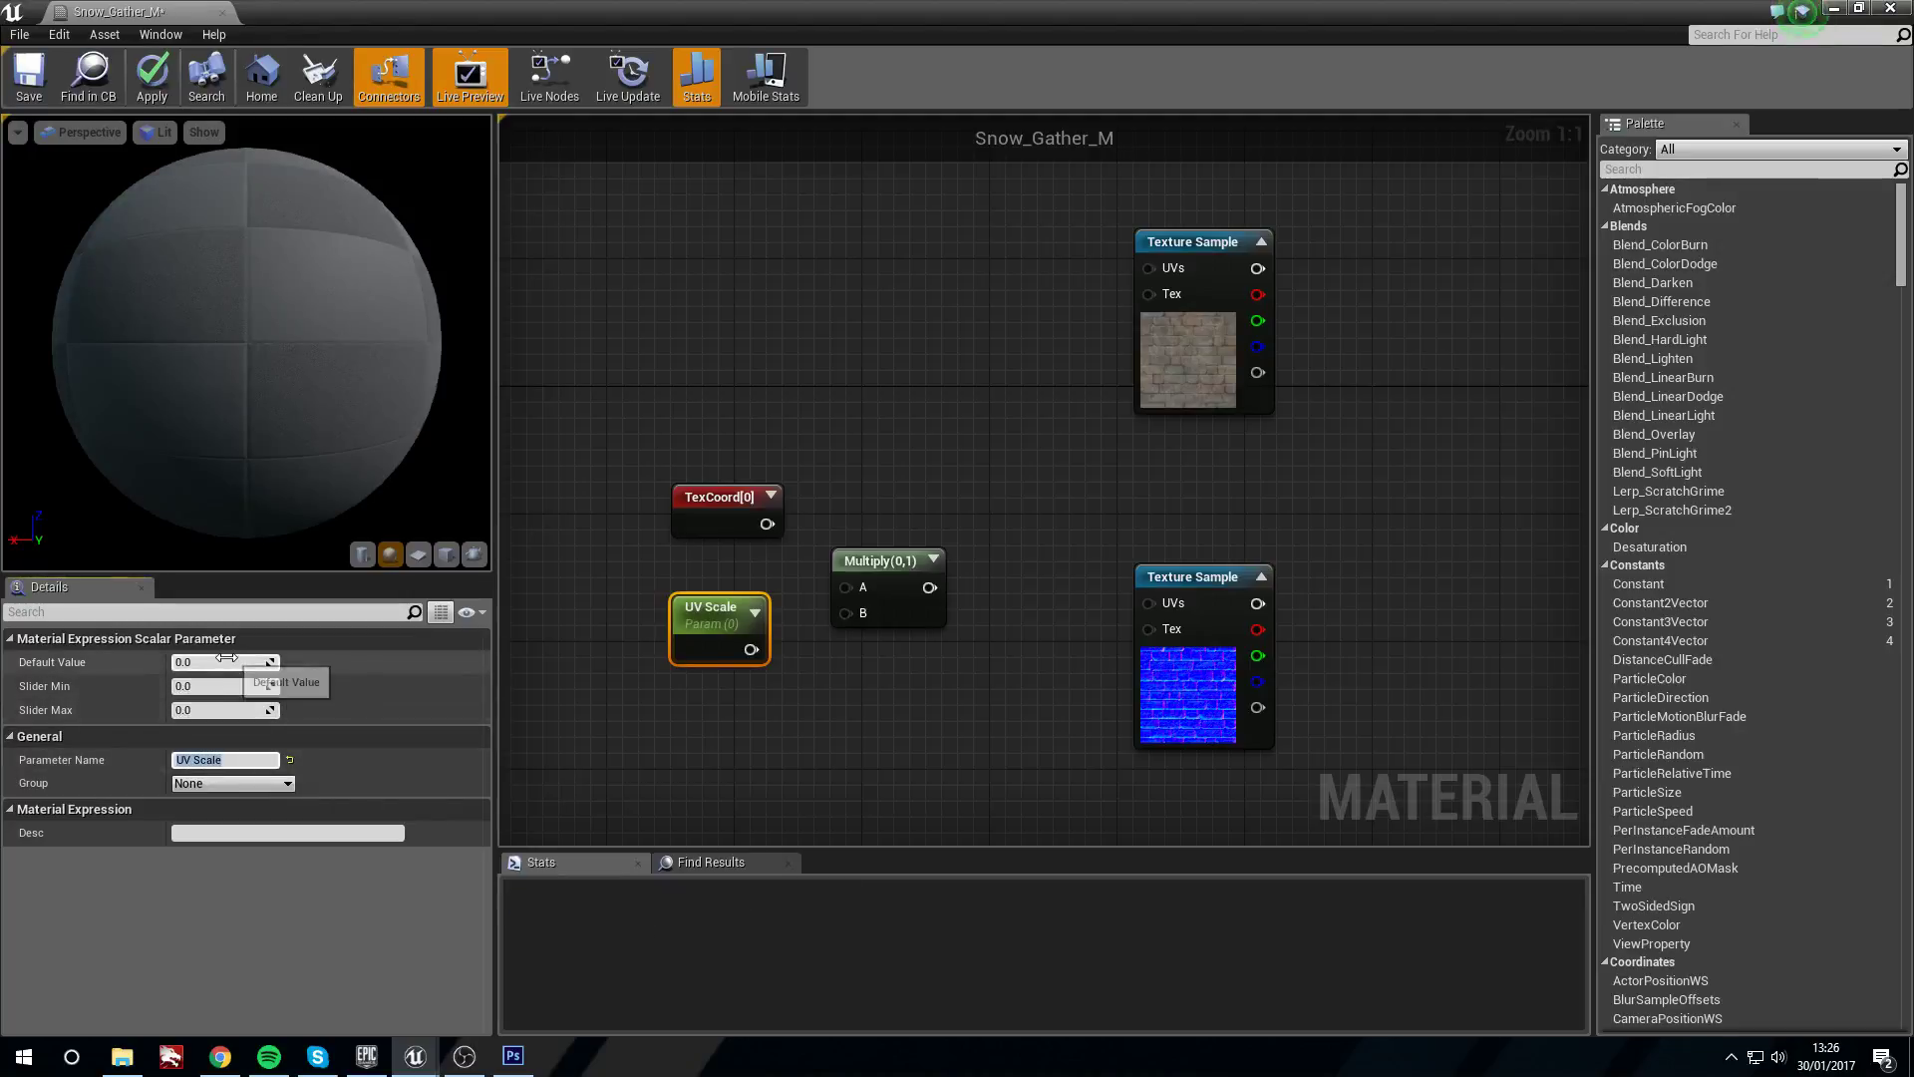
text(1)
key(Return)
Connect TexCoord and UV Scale to Multiply's A and B, and its output to both Texture Samples' UVs
drag(767, 524, 854, 580)
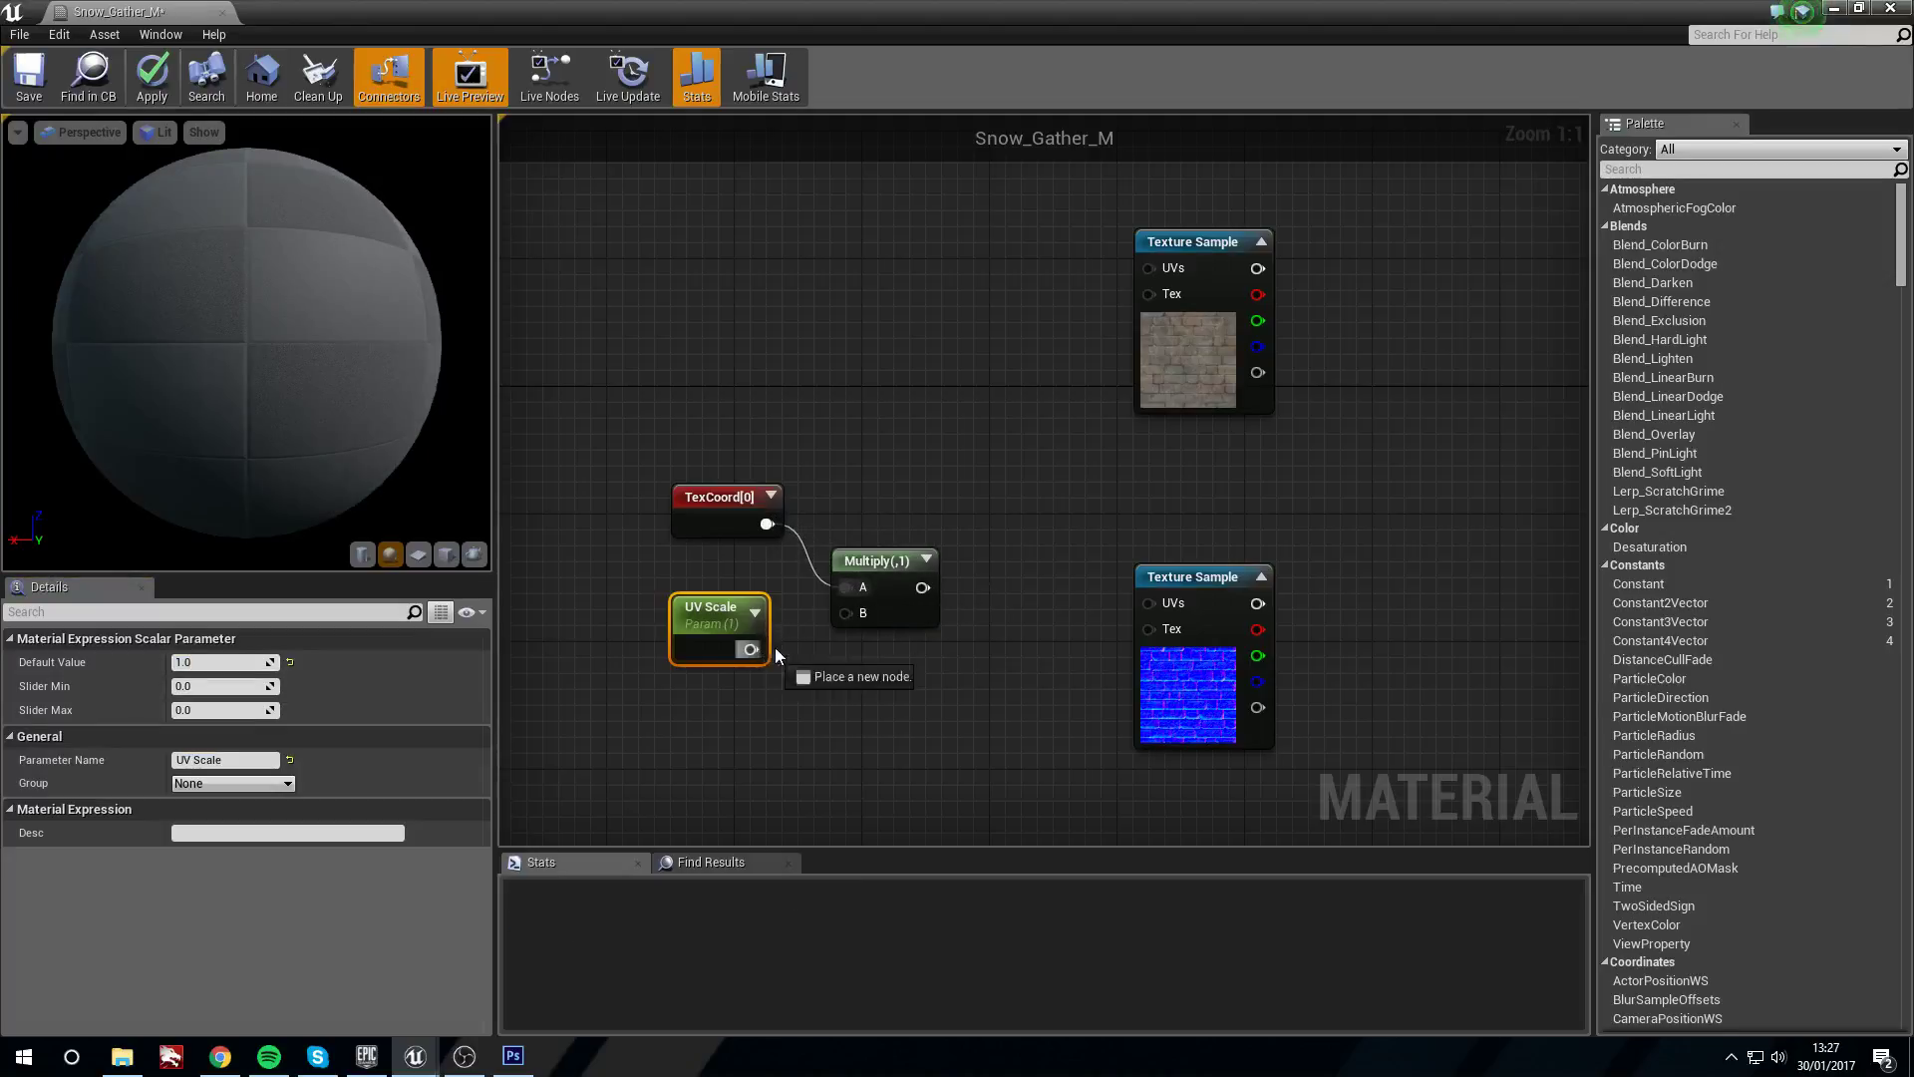
mouse_move(923, 587)
mouse_down()
mouse_move(1149, 604)
mouse_move(915, 596)
mouse_up()
drag(1164, 275, 1167, 273)
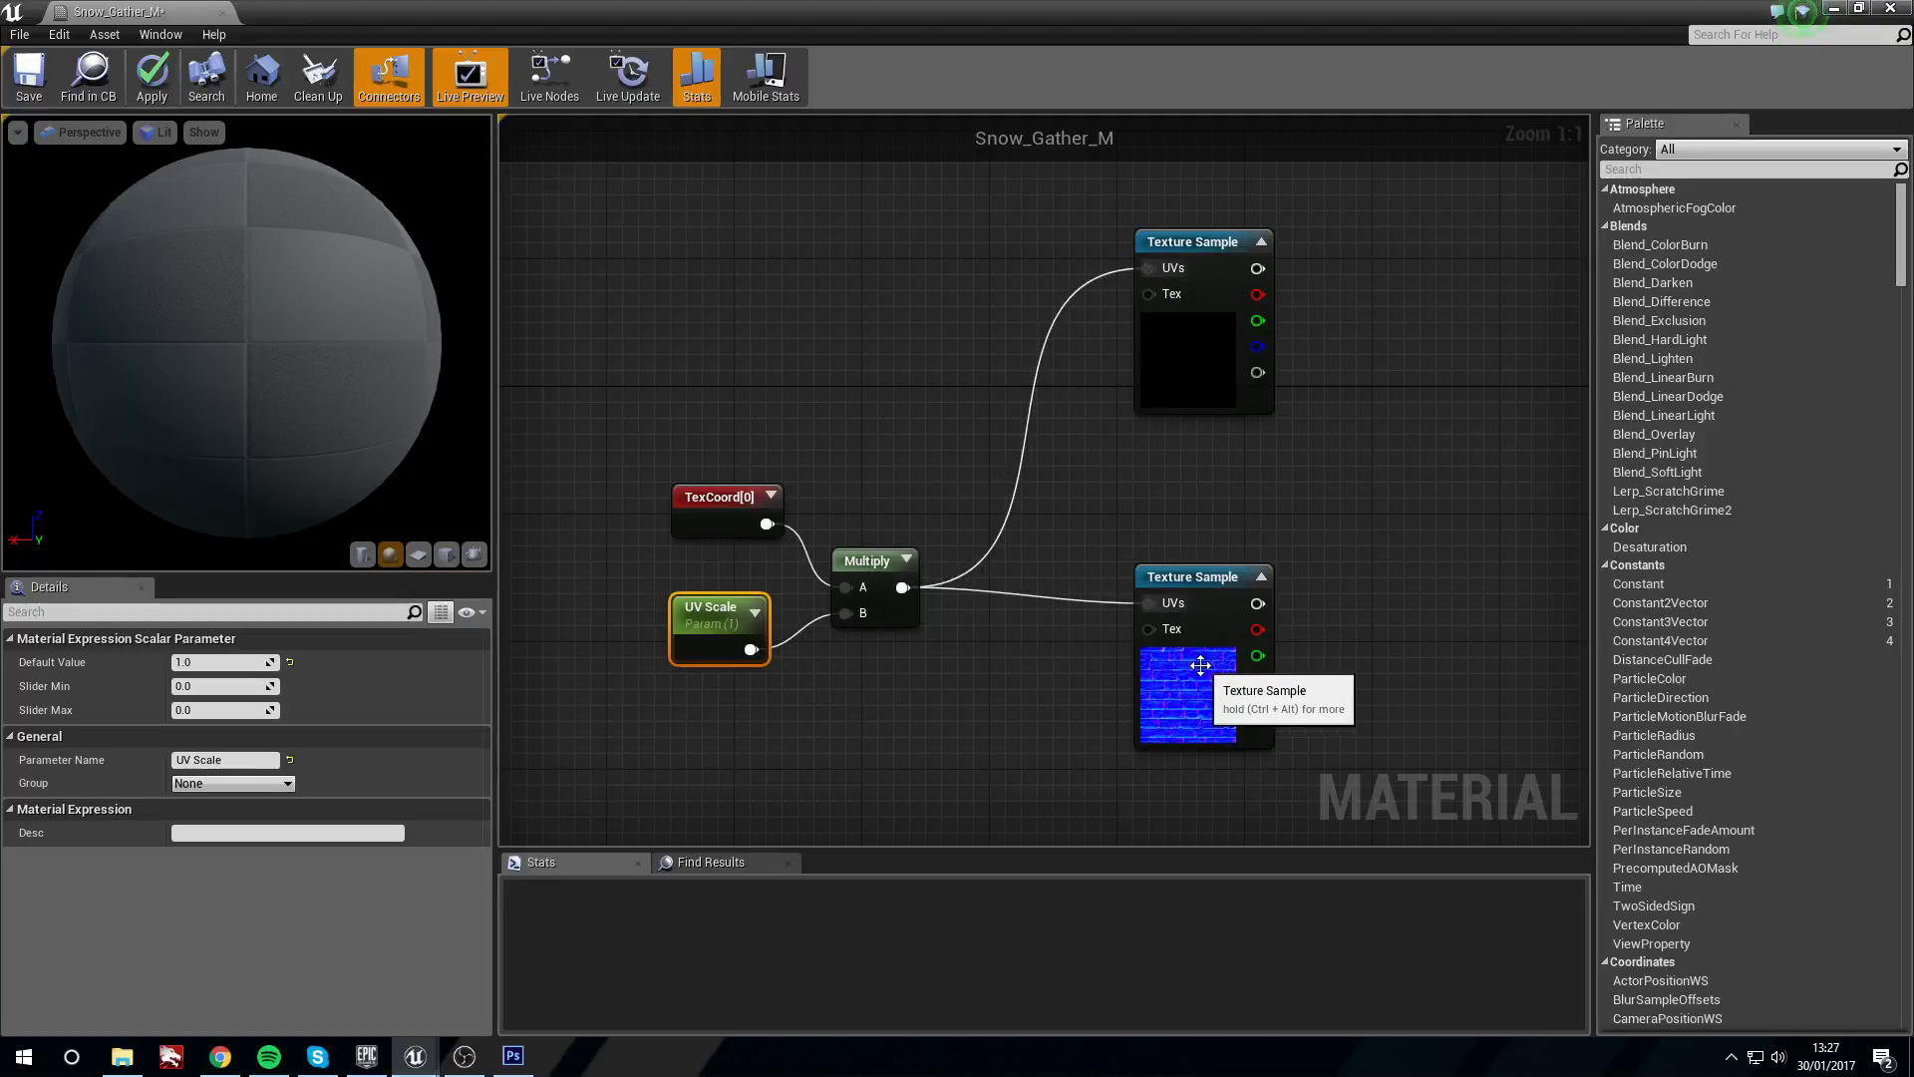
Move both Texture Sample nodes closer to the Multiply node, stacked in one column
drag(1202, 643, 1122, 627)
drag(1173, 363, 1077, 411)
drag(1129, 681, 1113, 681)
scroll(1163, 469, down, 1)
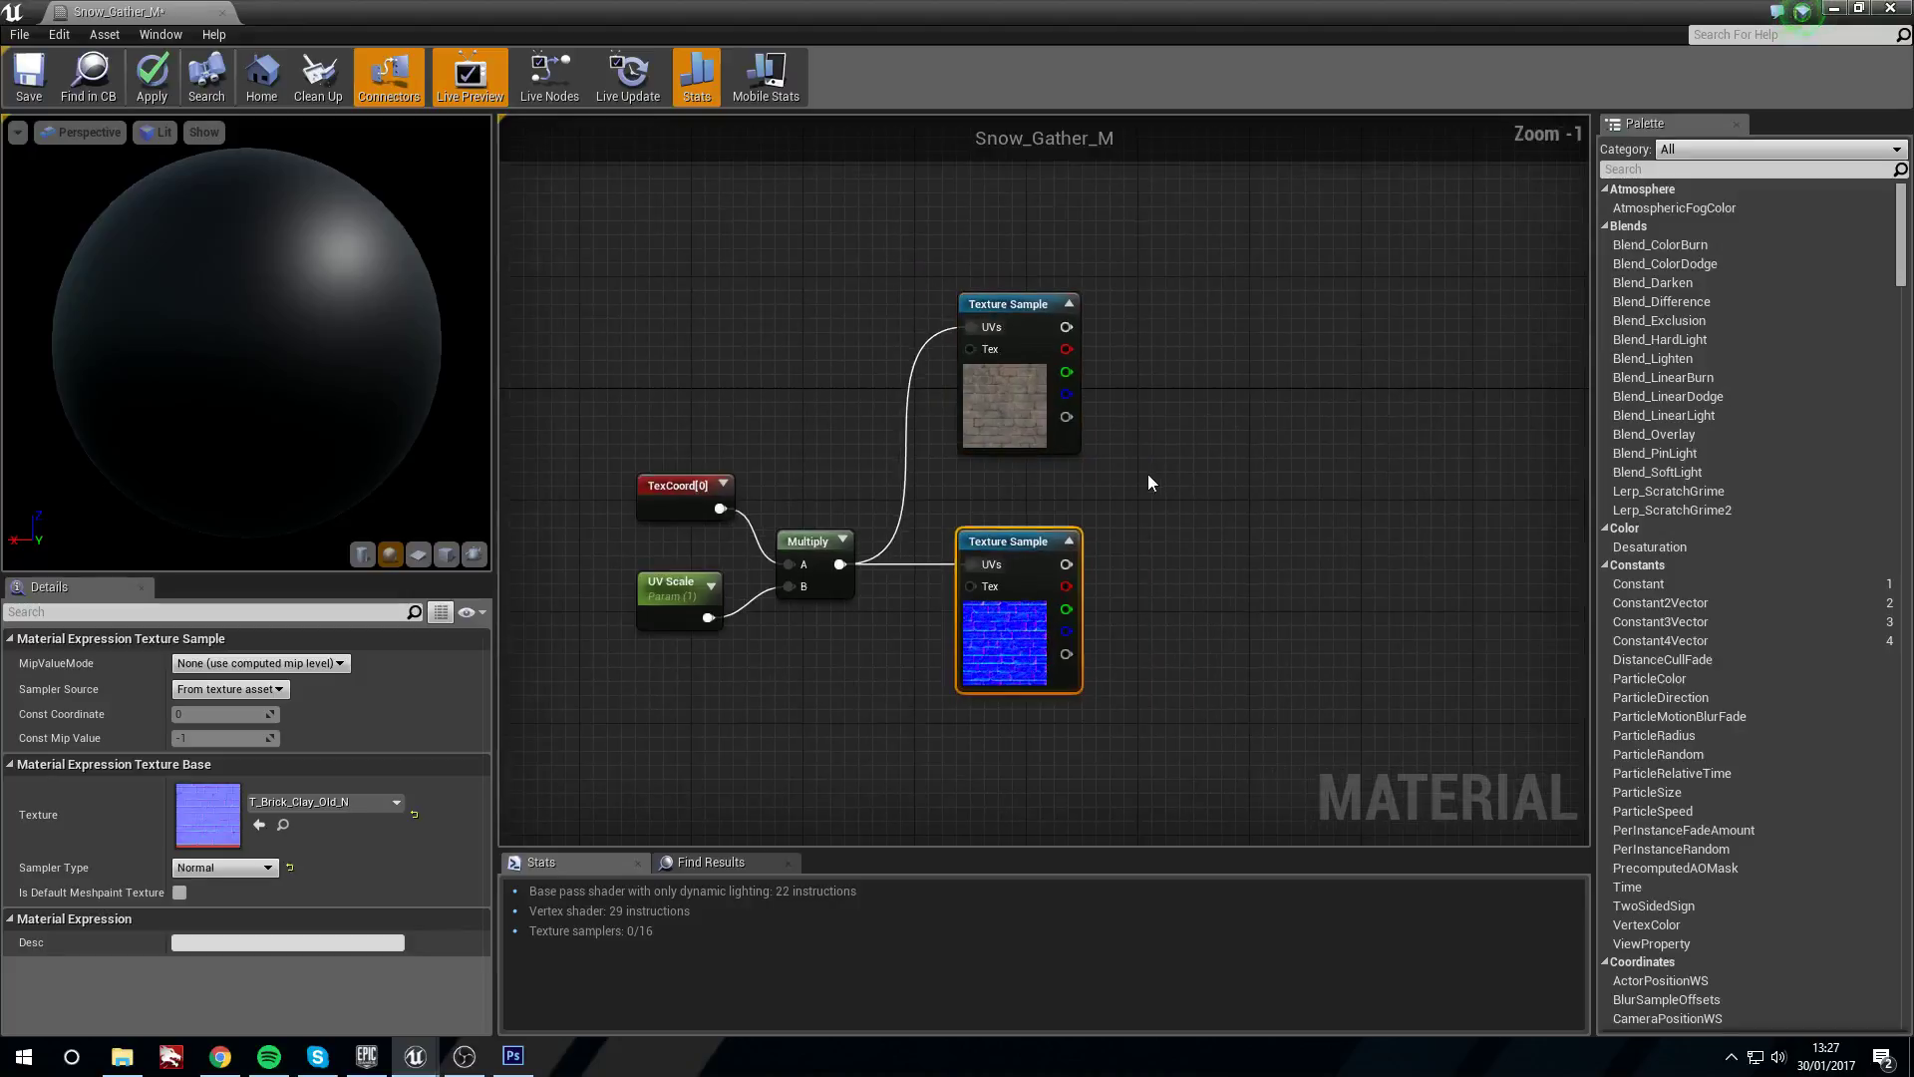
Spread the two Texture Sample nodes vertically, with the brick colour sample higher and the normal sample below the Multiply node
drag(932, 425, 1002, 272)
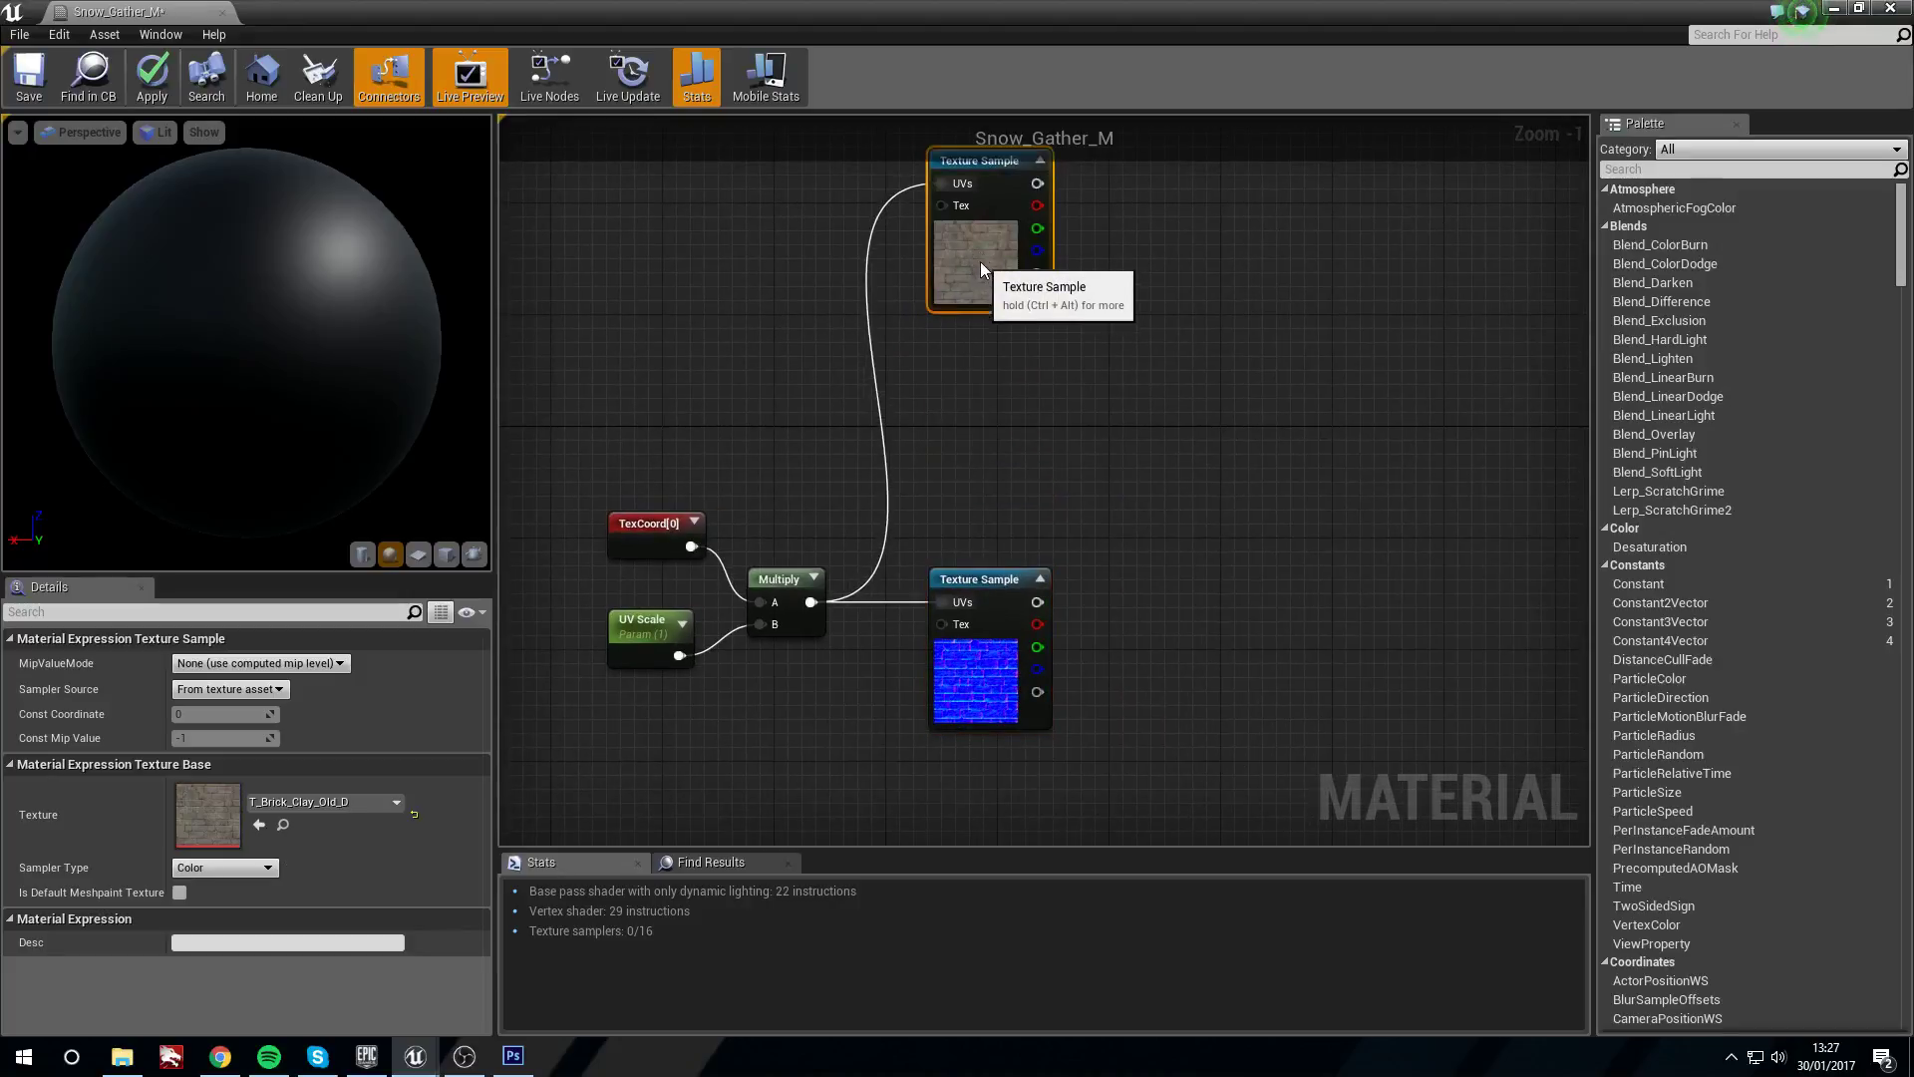
drag(987, 688, 990, 776)
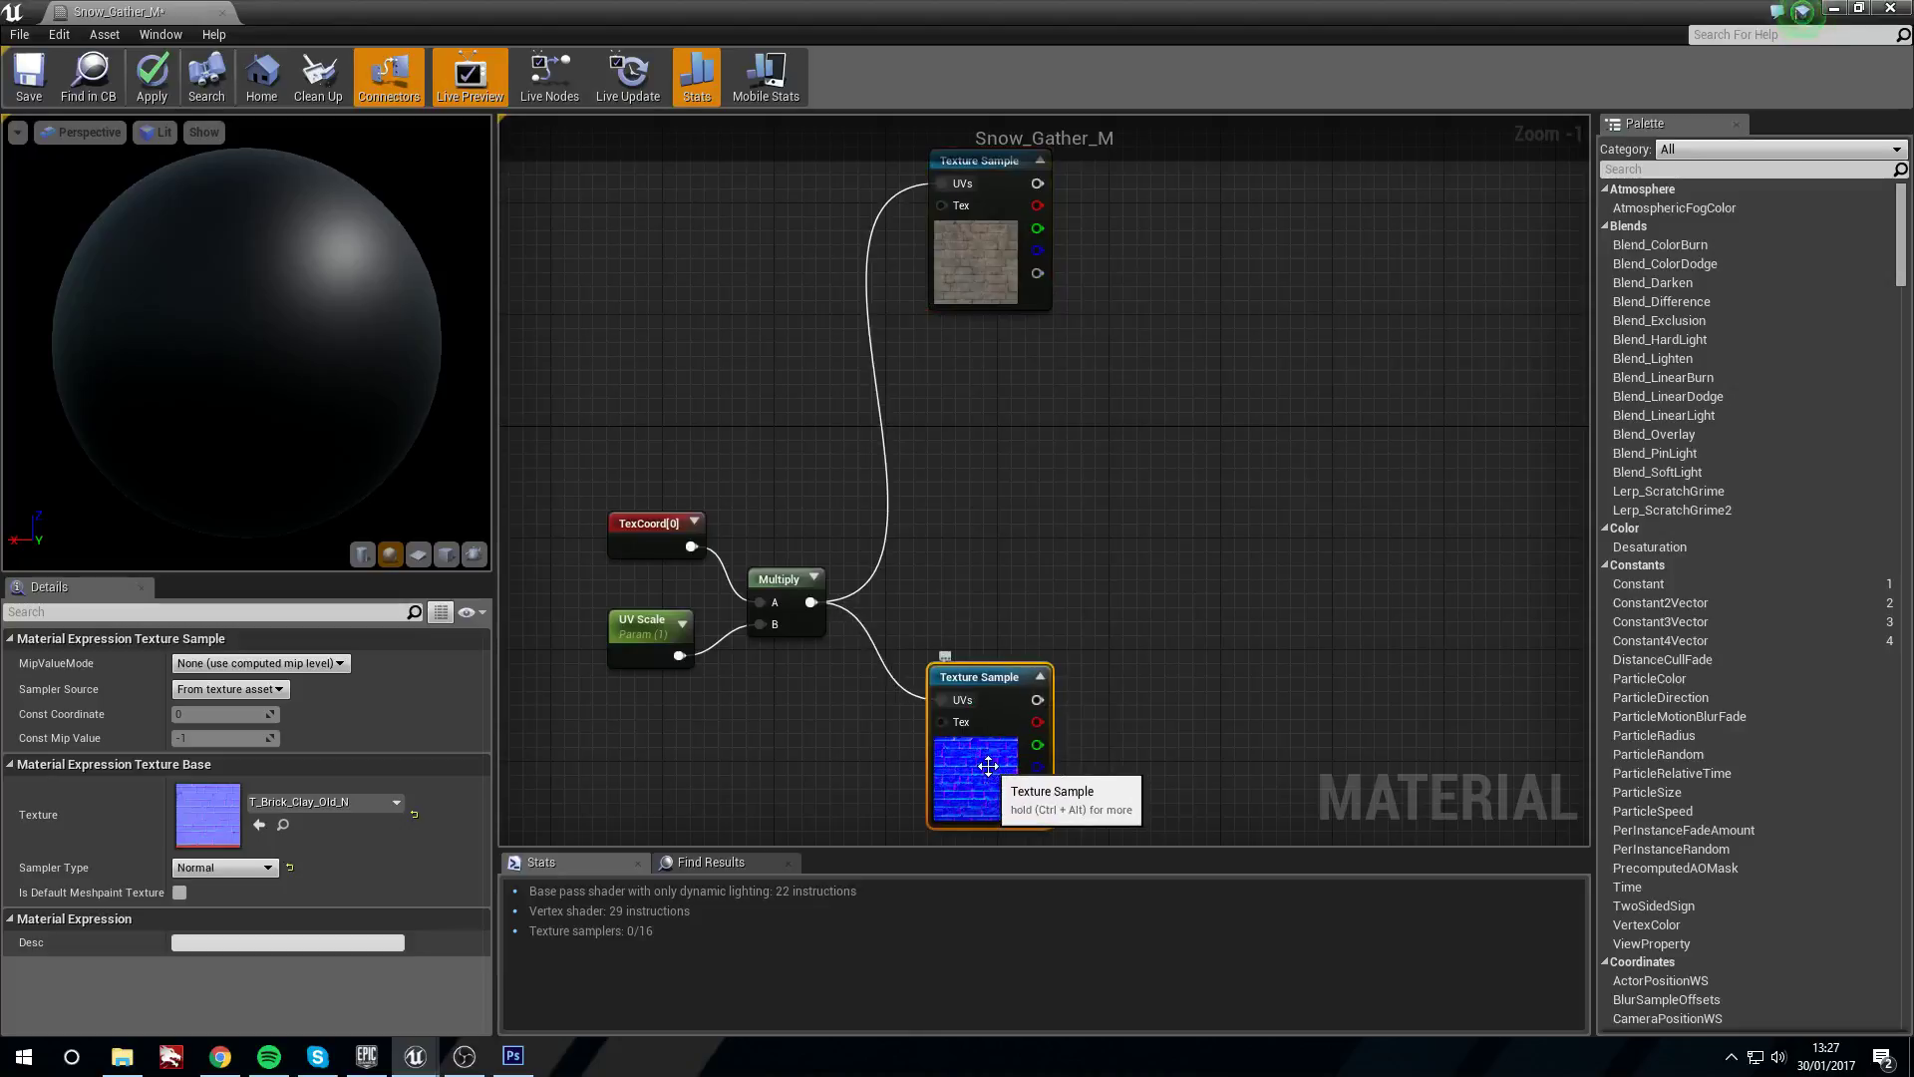
drag(1002, 259, 1007, 235)
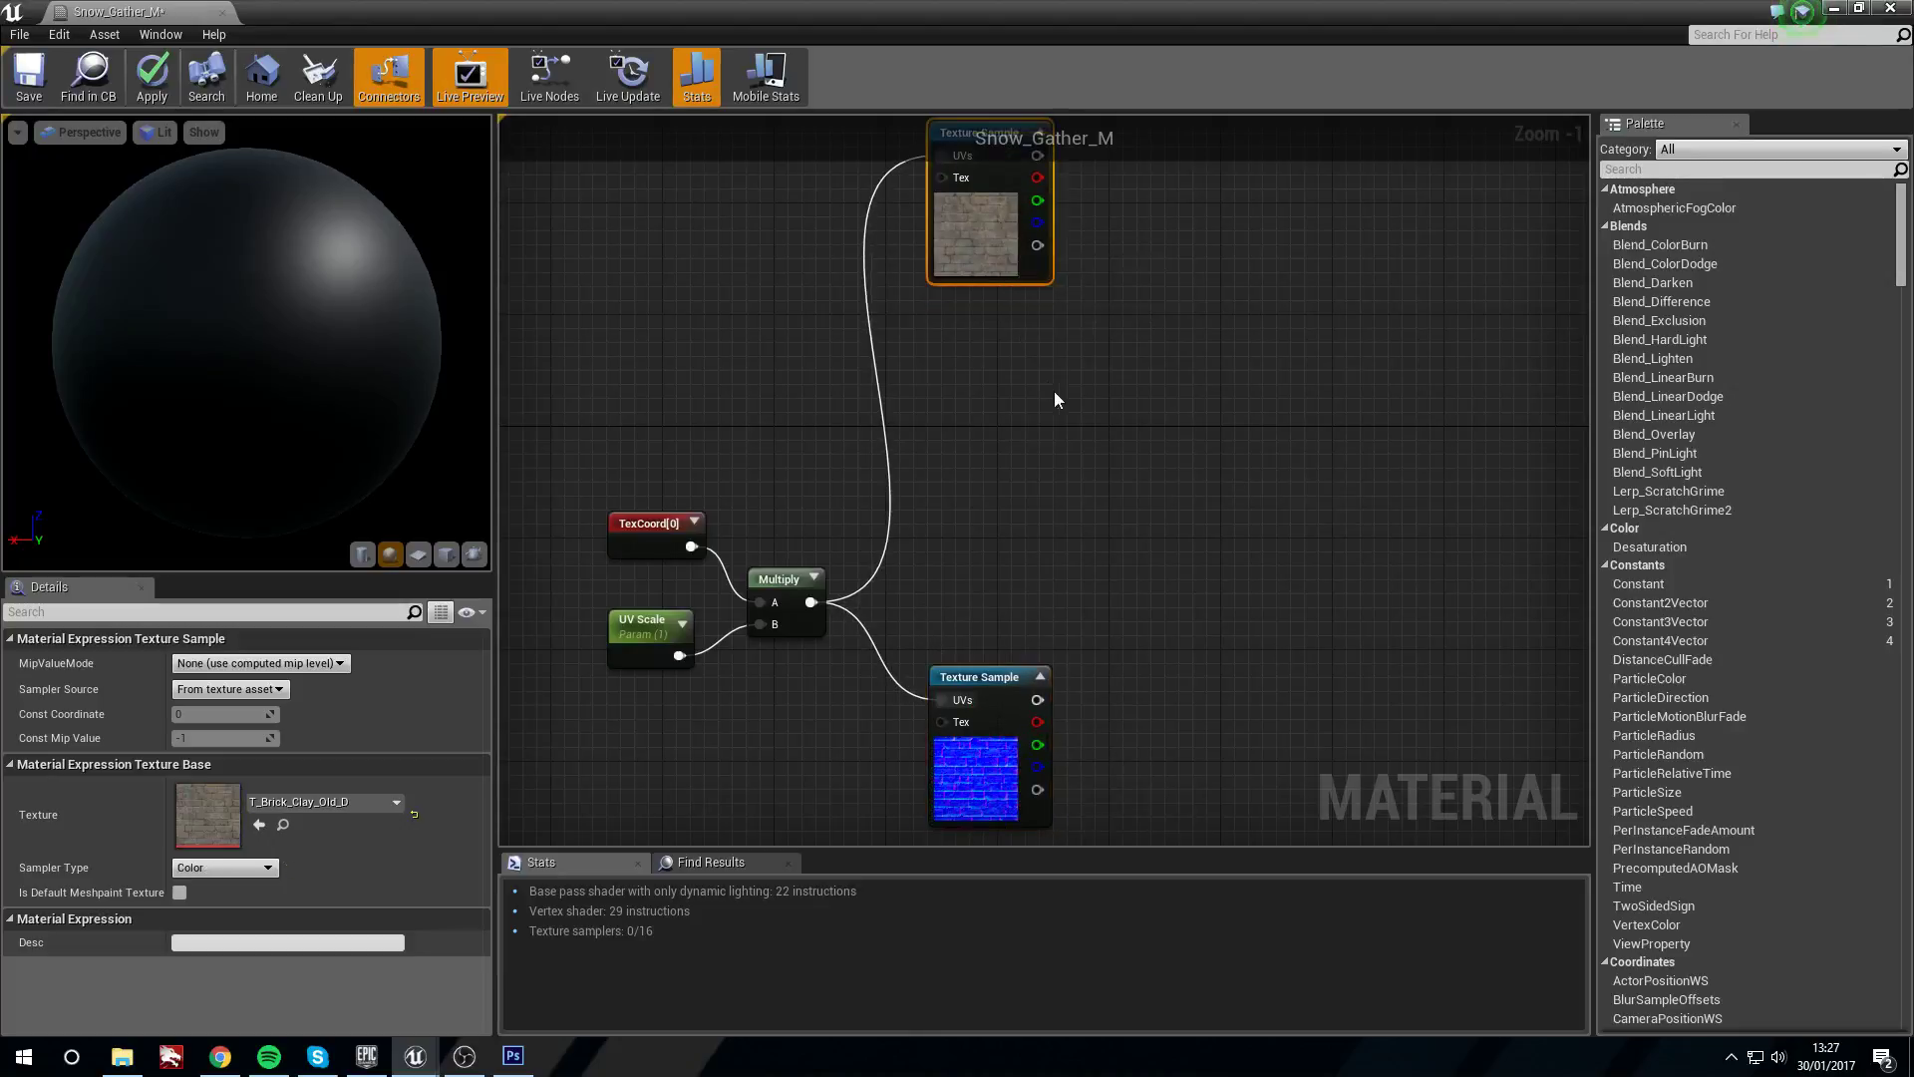
right_drag(1055, 391, 1037, 464)
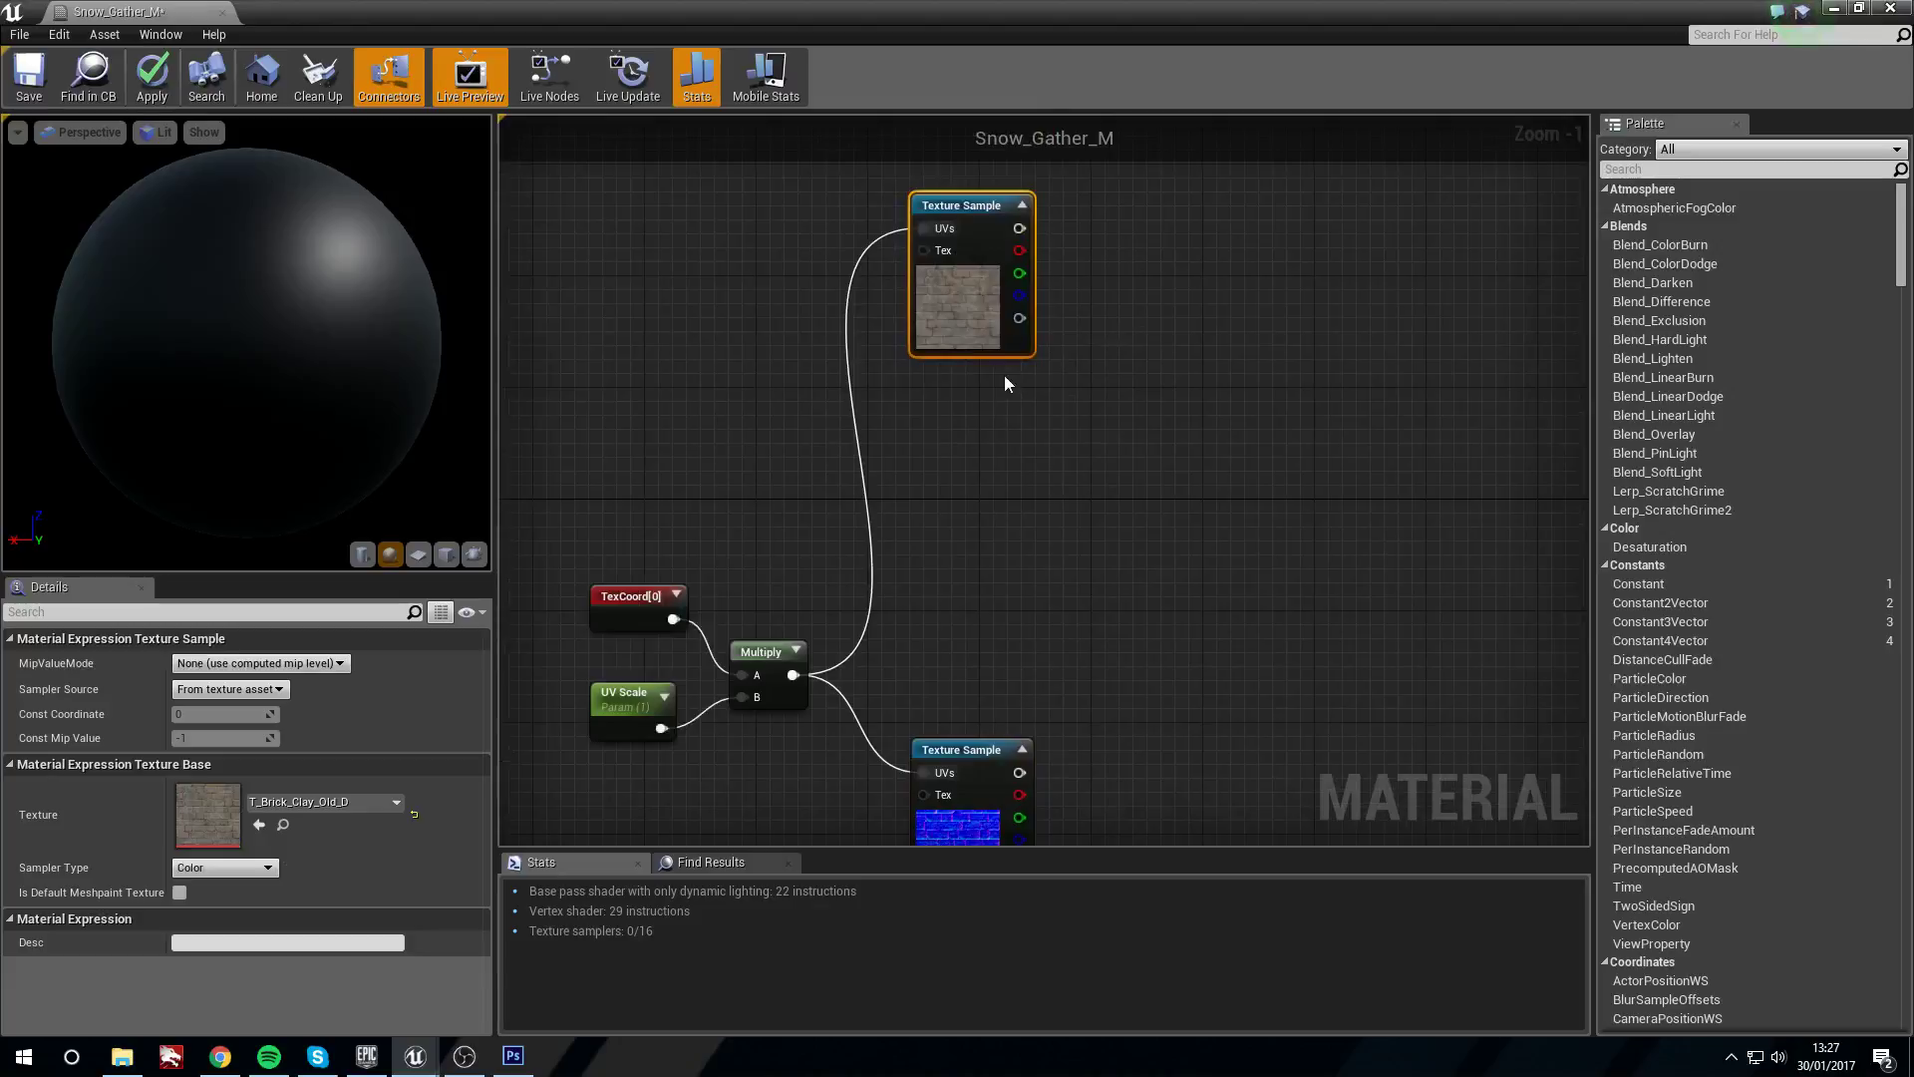
Preview the brick colour Texture Sample on a plane mesh and examine the bricks up close
right_click(979, 213)
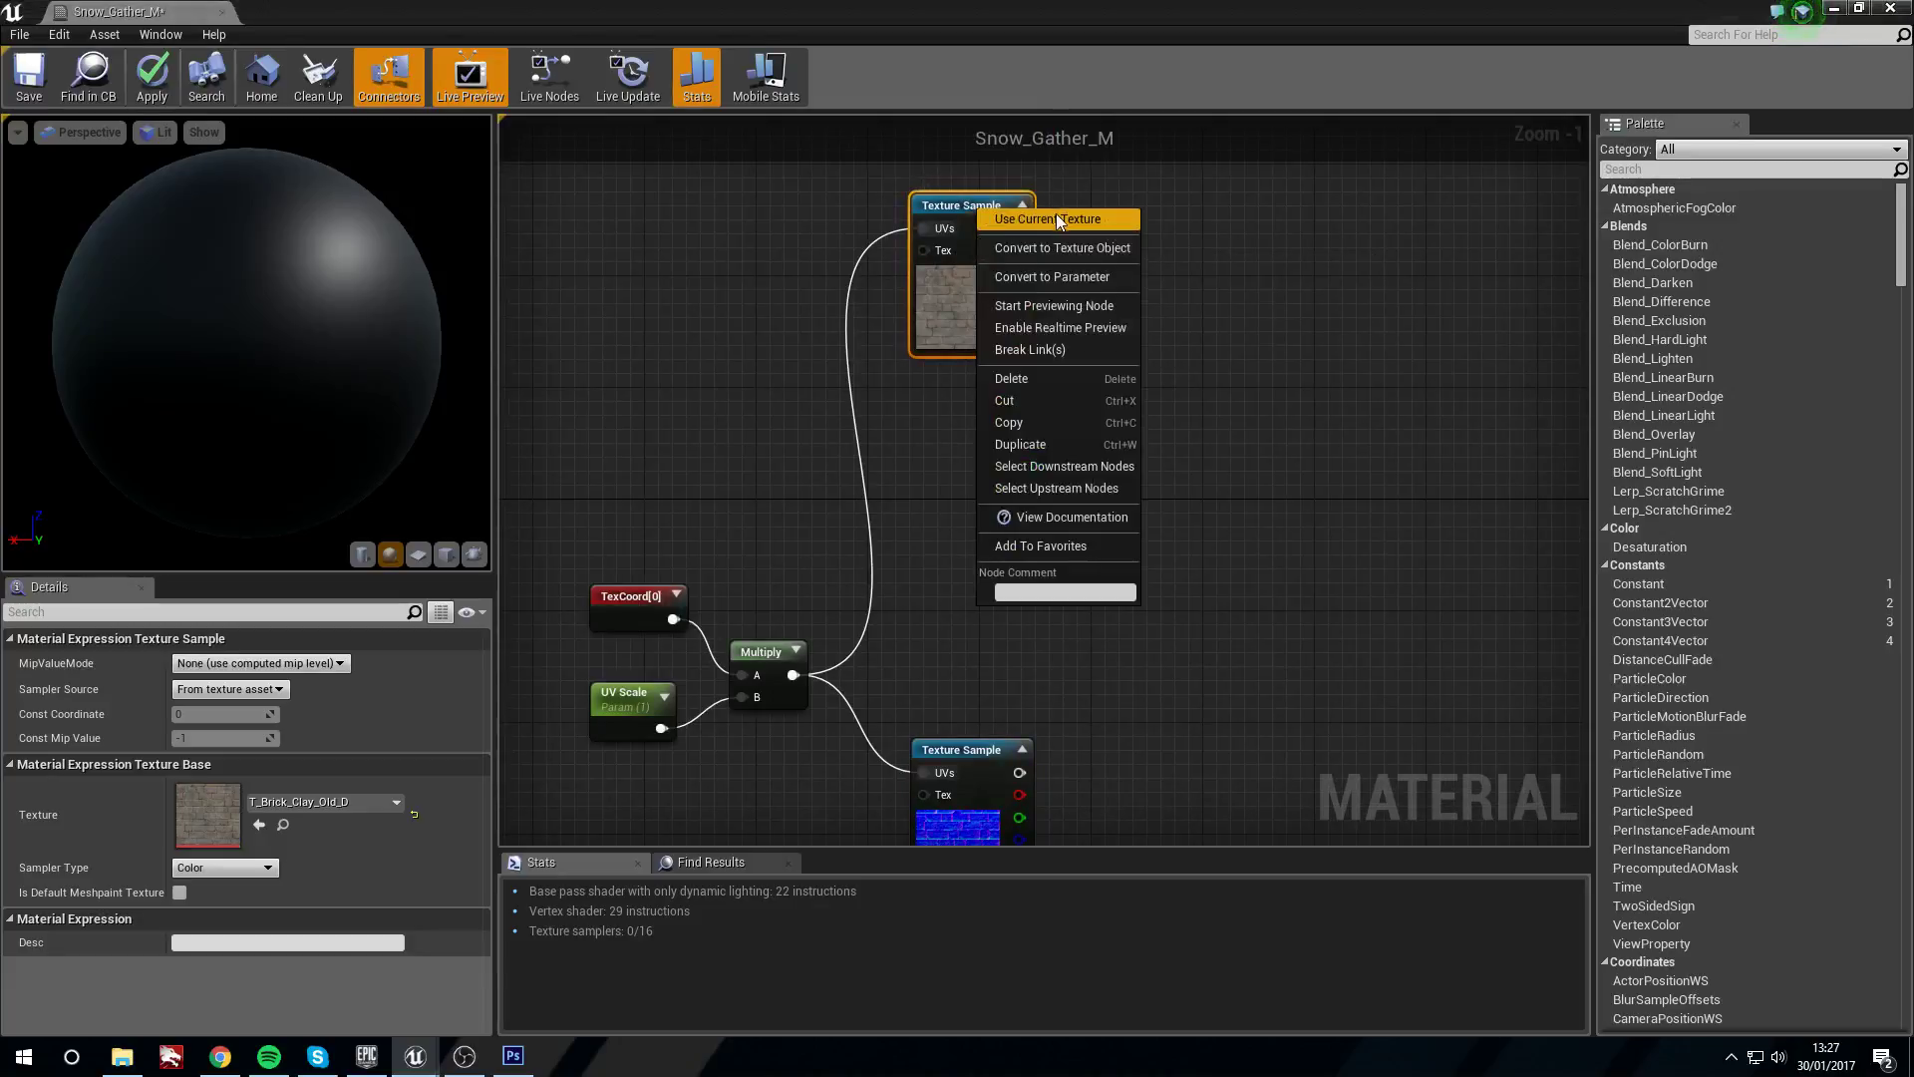
click(1100, 308)
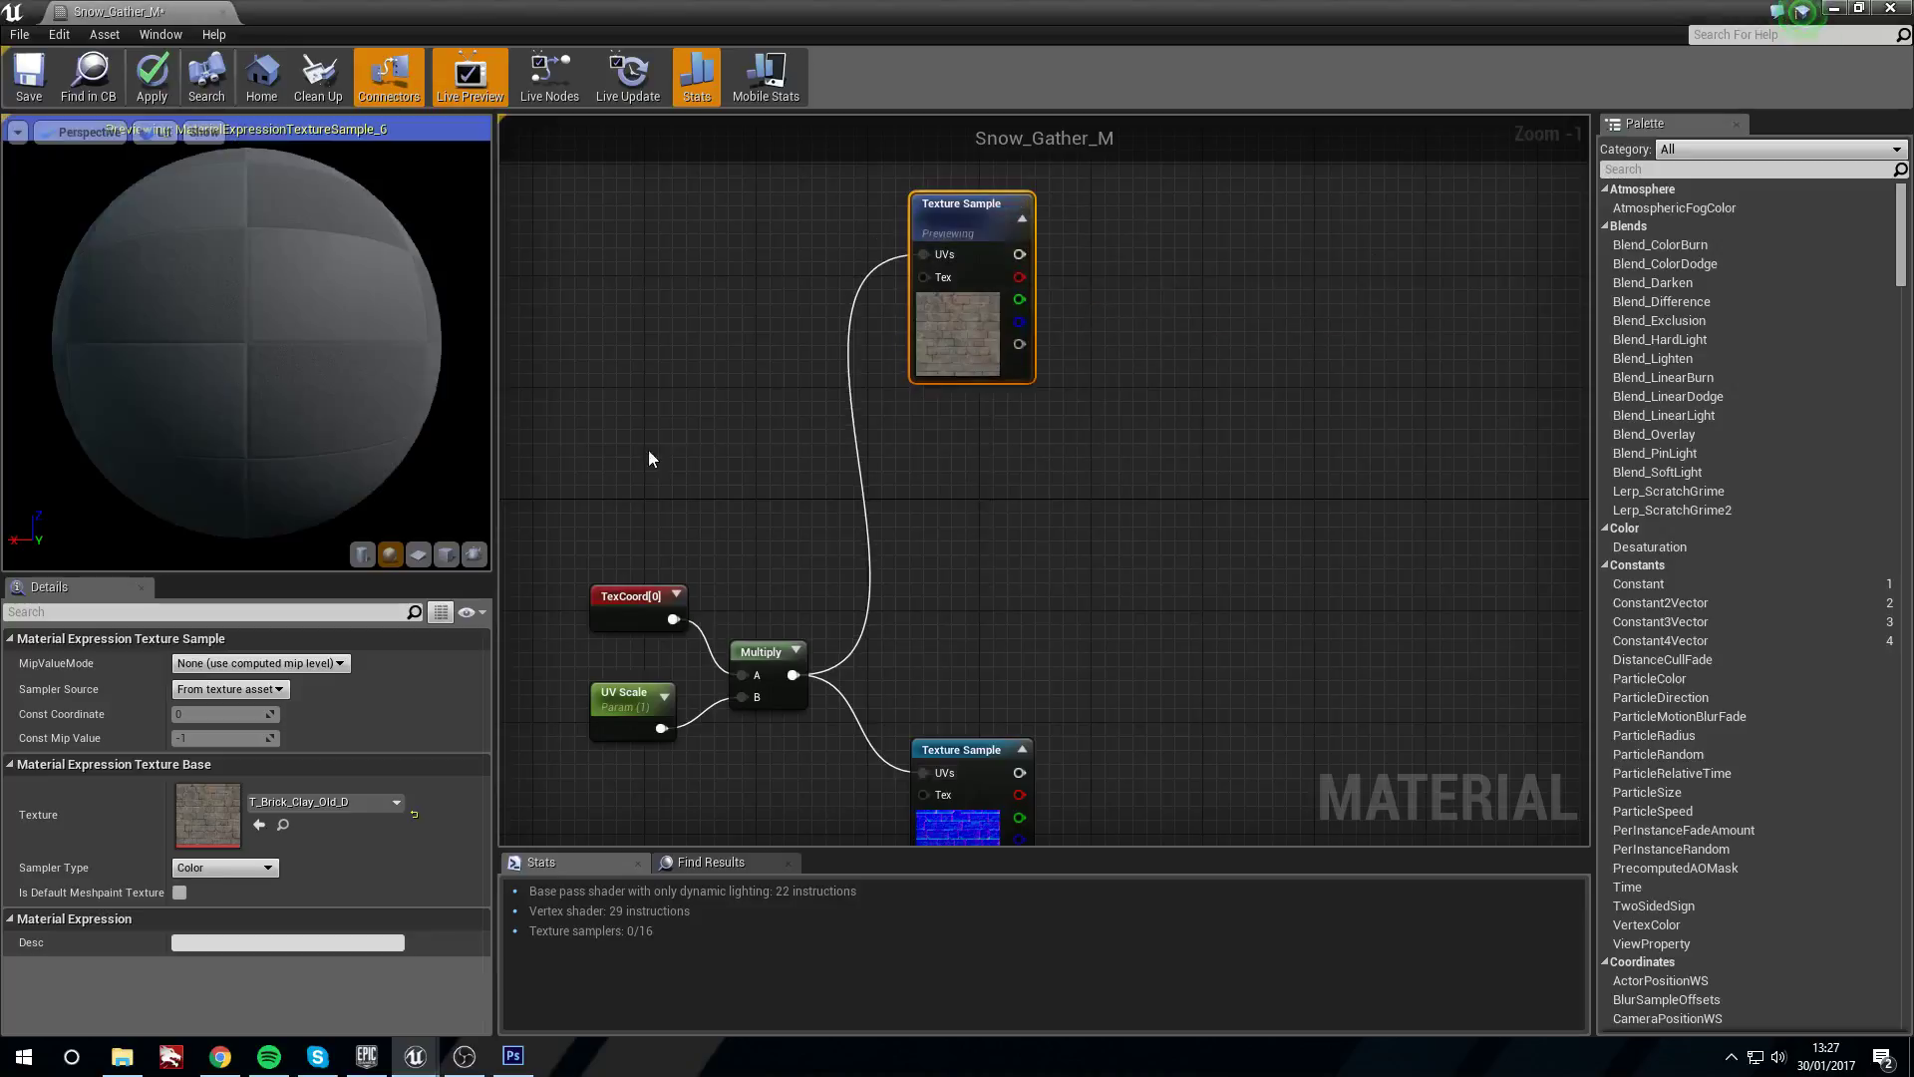
click(428, 558)
drag(249, 356, 343, 361)
right_drag(344, 361, 344, 249)
right_drag(226, 338, 226, 309)
mouse_move(226, 338)
mouse_down()
mouse_move(319, 329)
mouse_move(224, 339)
mouse_up()
Stop previewing the brick colour Texture Sample node
right_drag(978, 267, 875, 275)
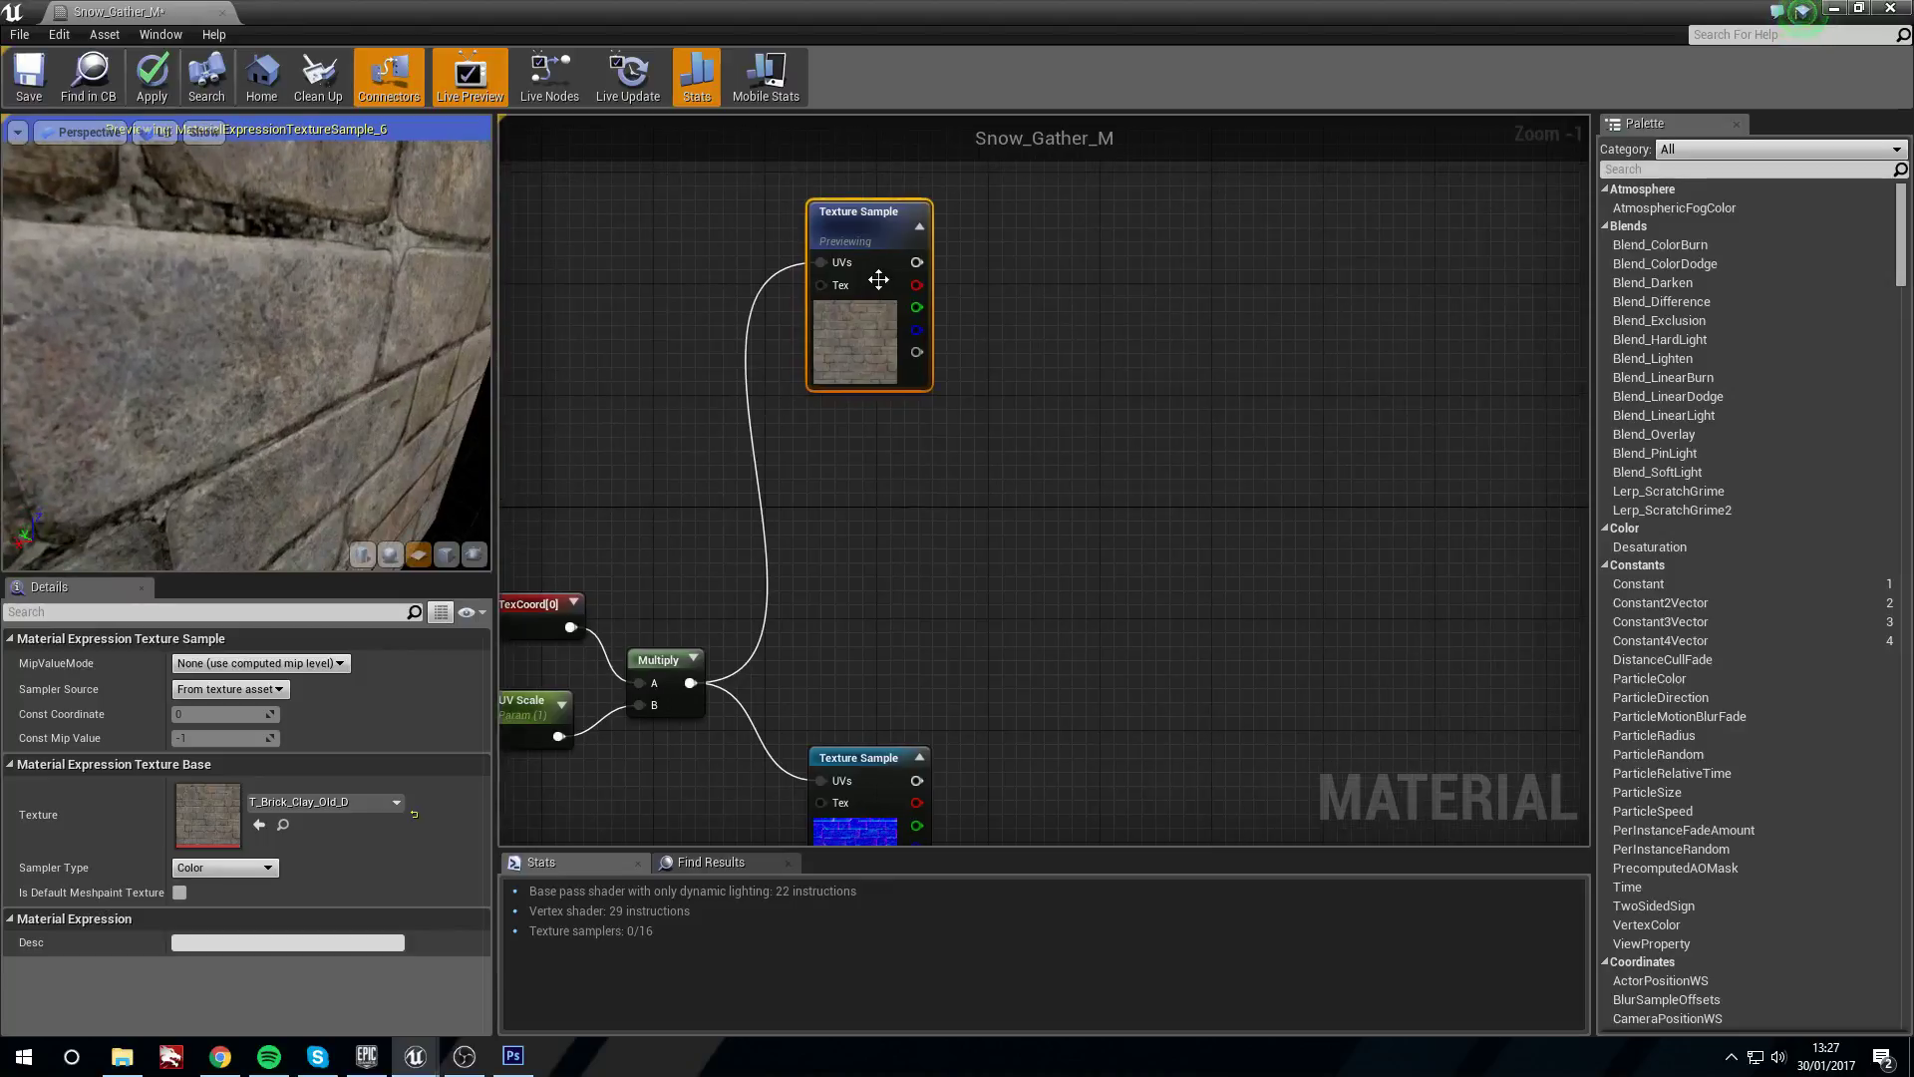
right_click(858, 218)
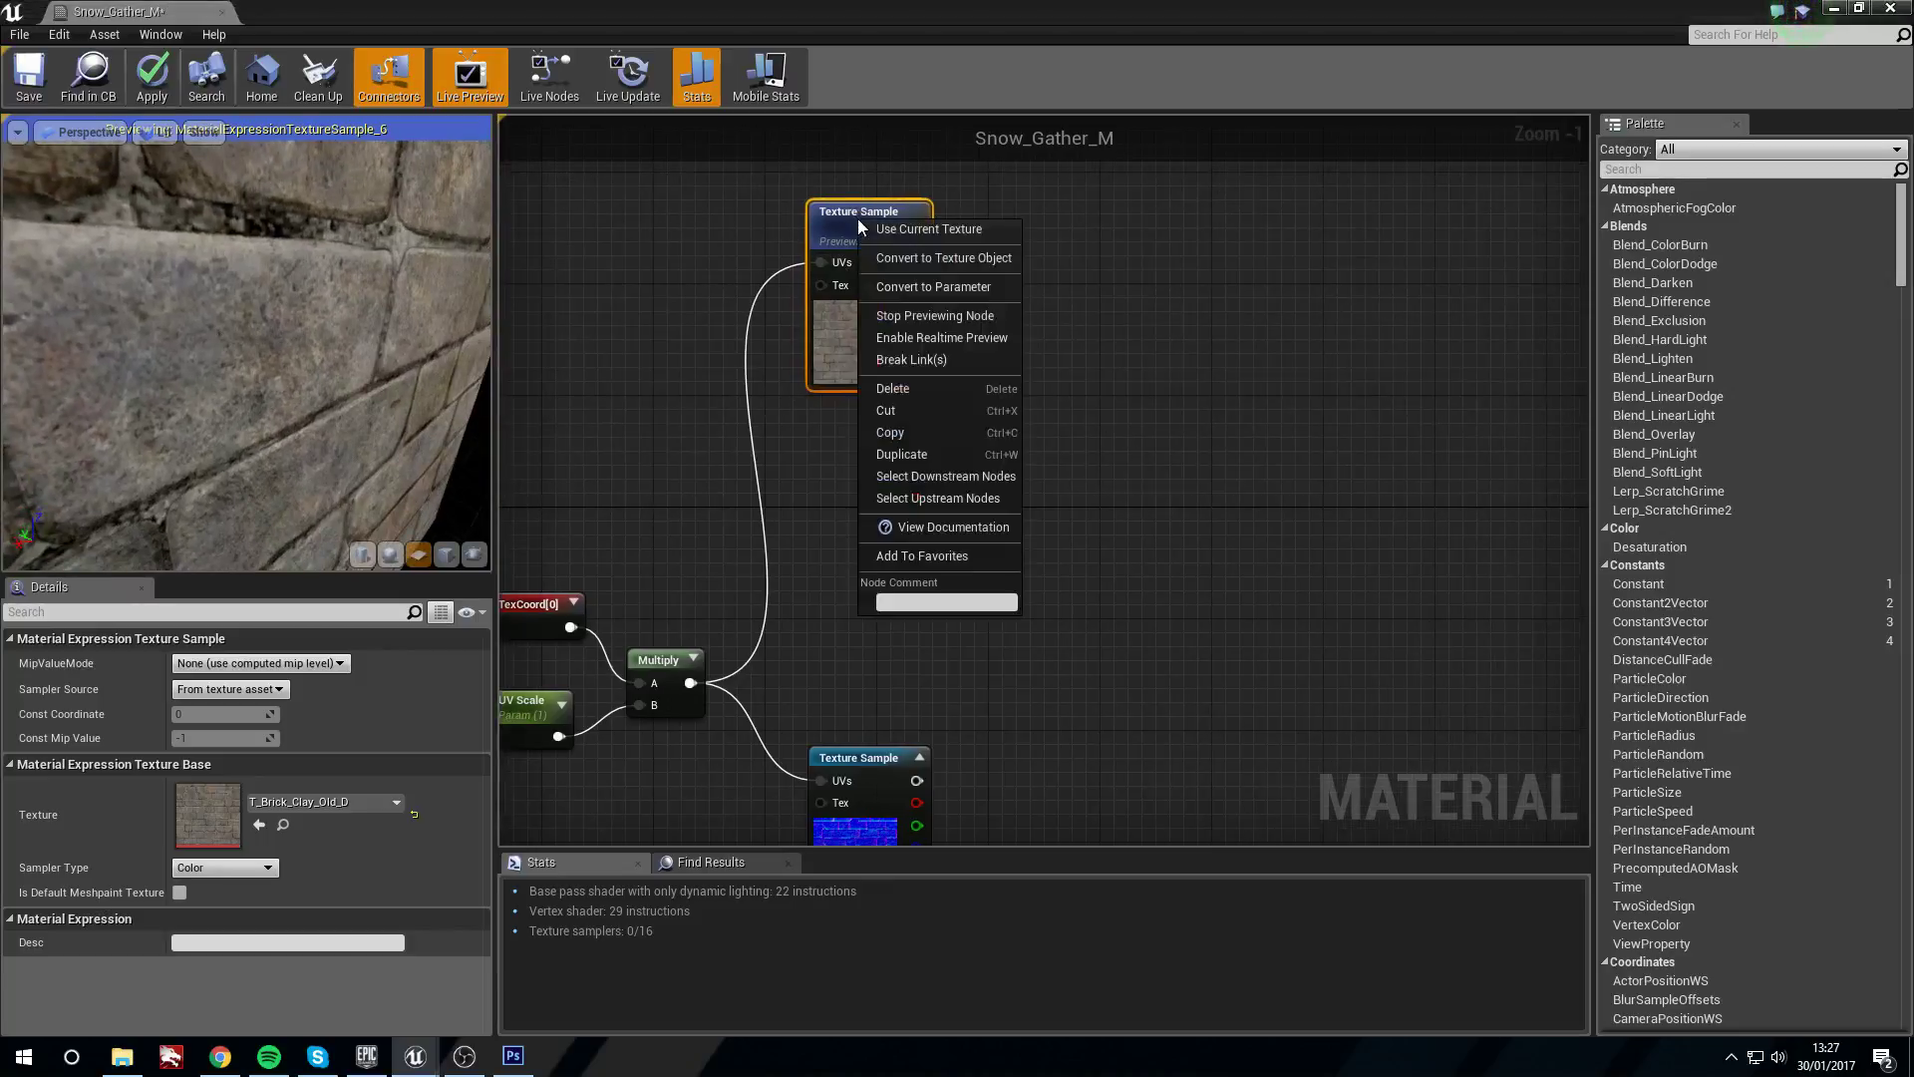
click(987, 315)
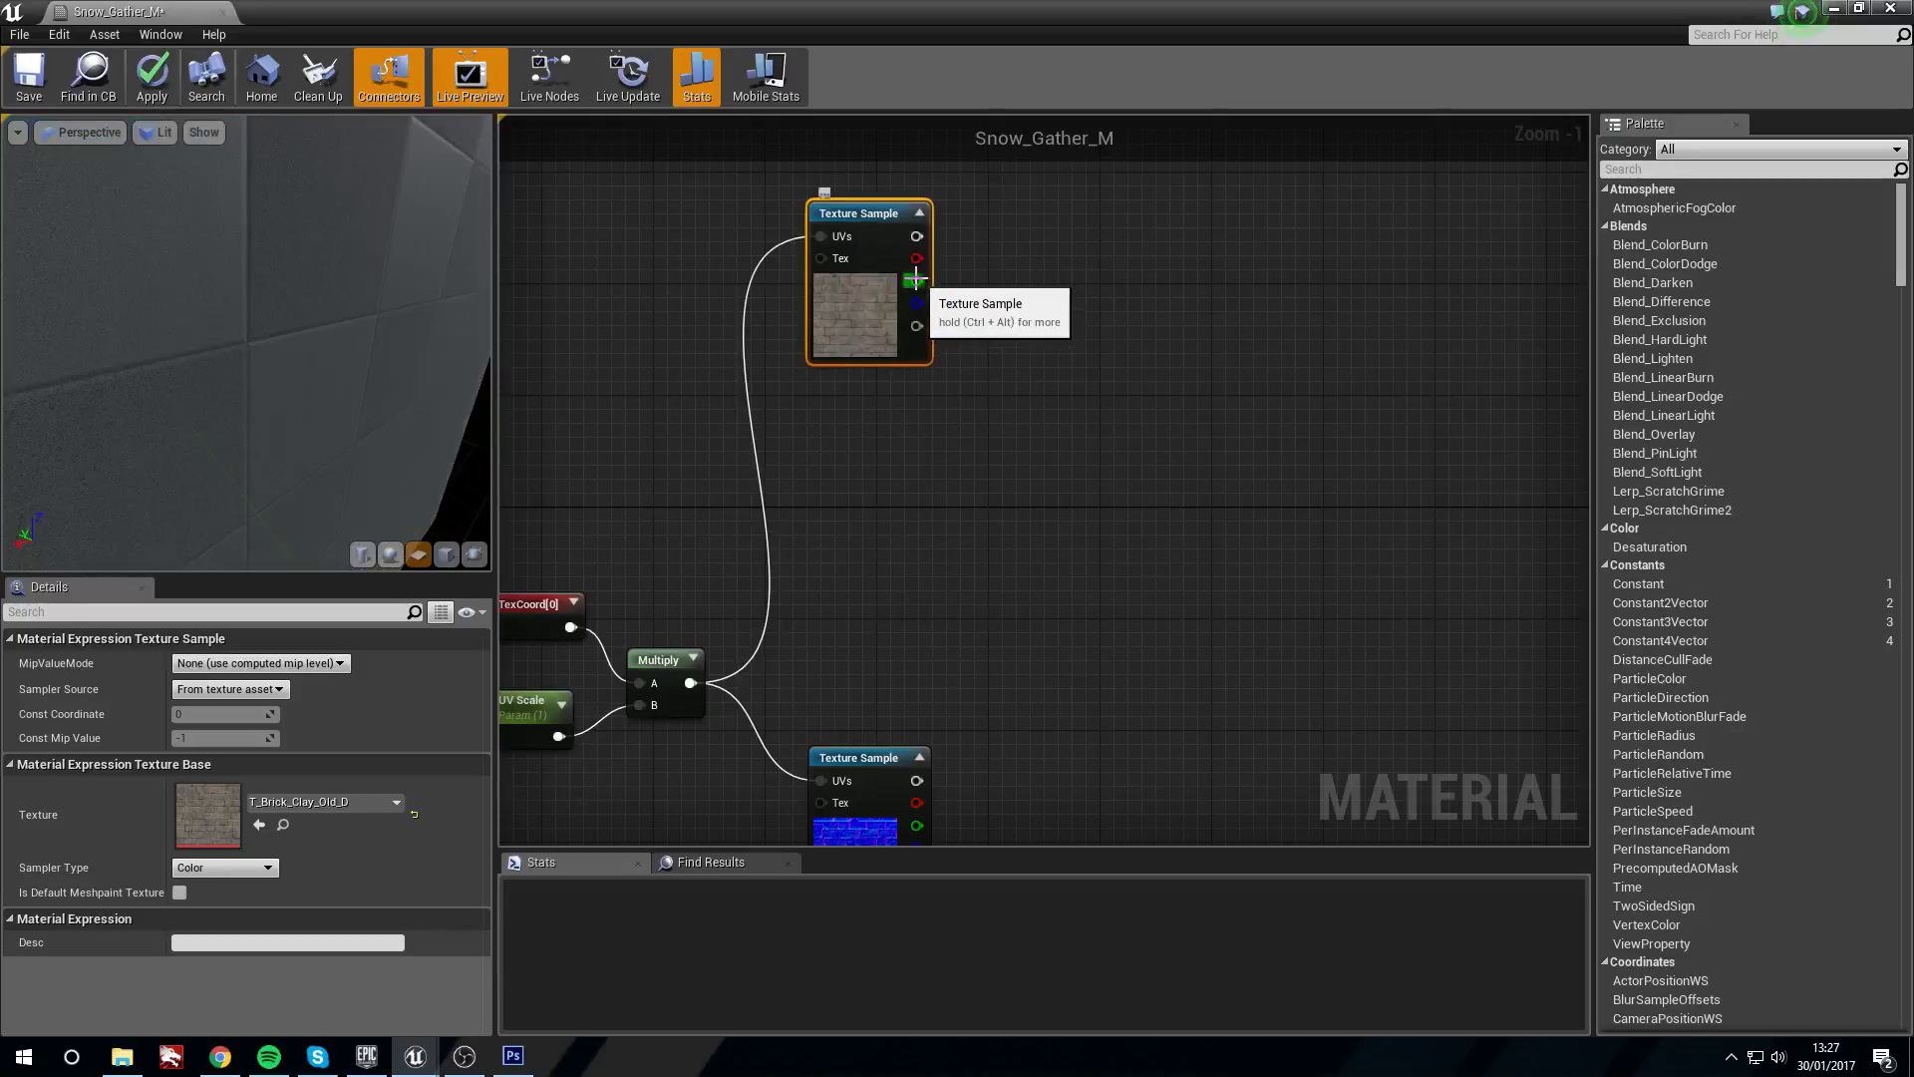
Add a Vertex Color node directly beneath the brick colour Texture Sample
right_click(876, 444)
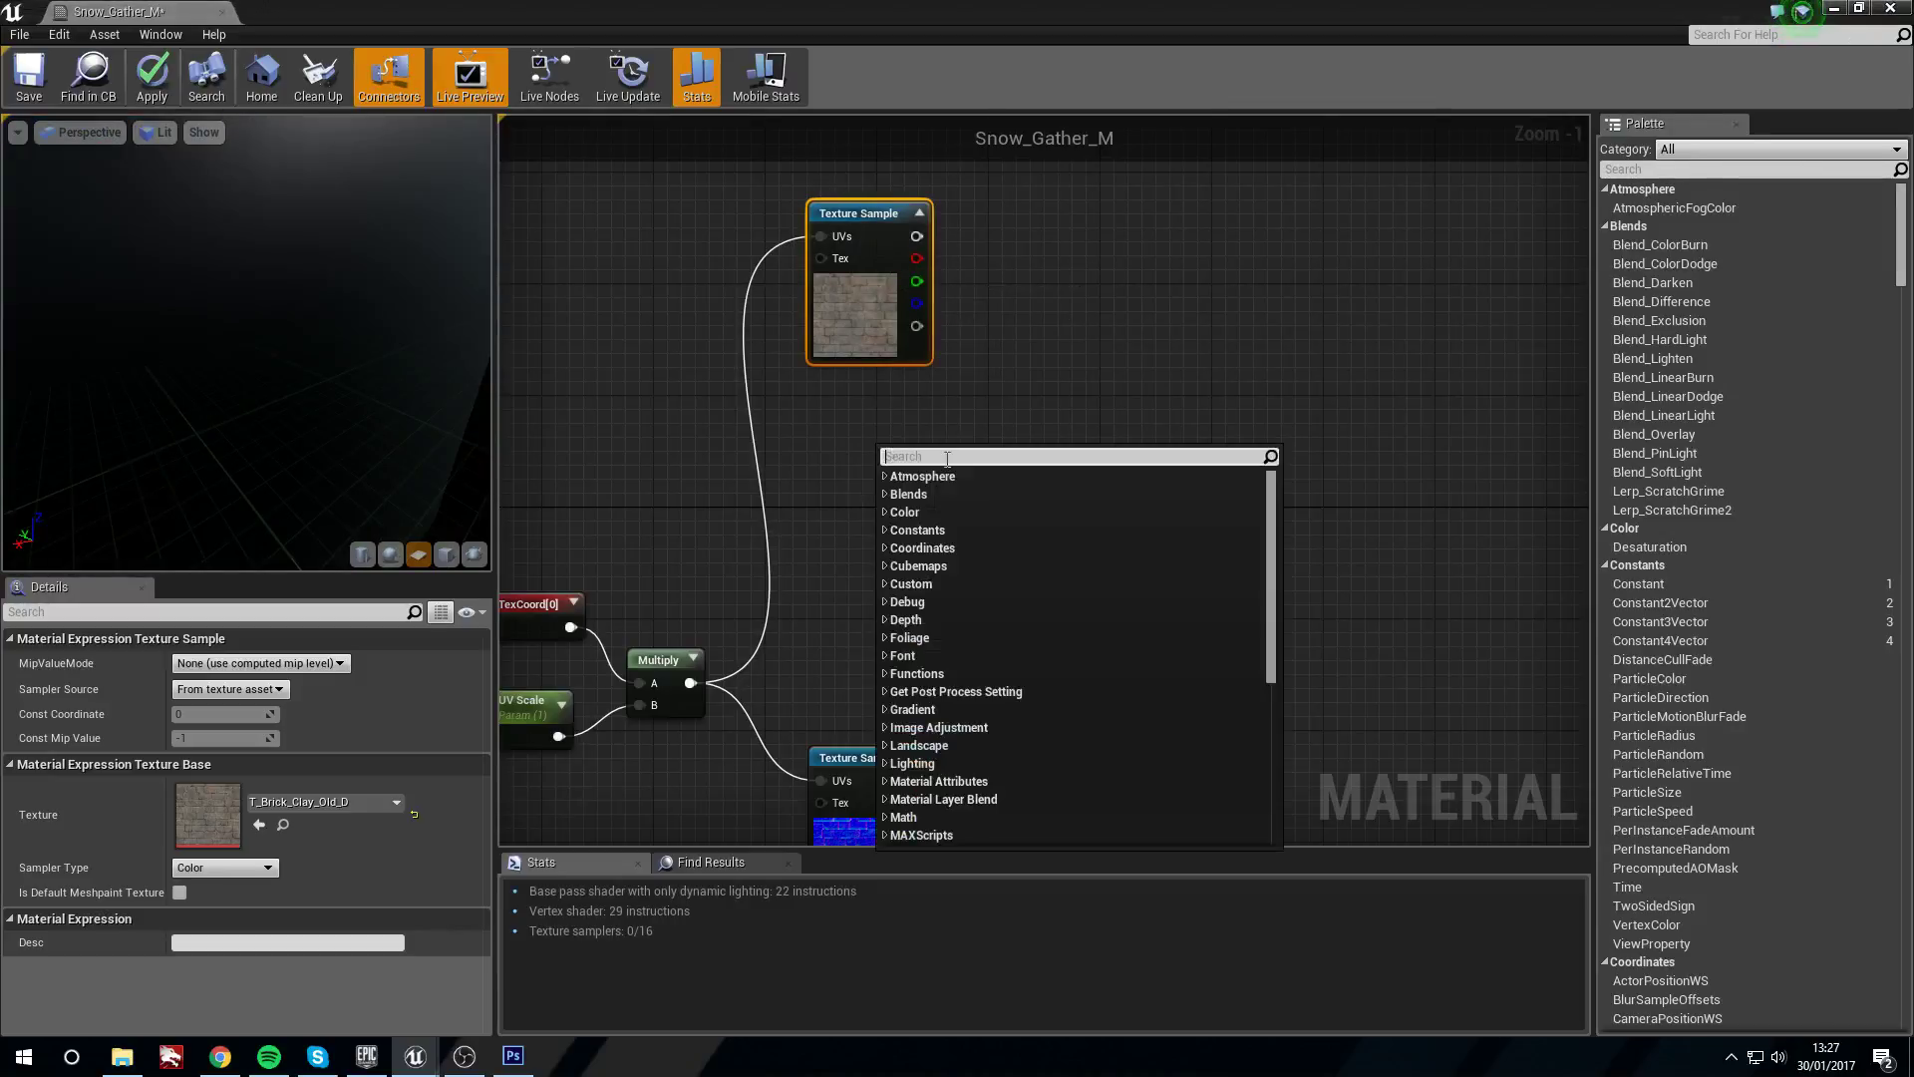
text(v)
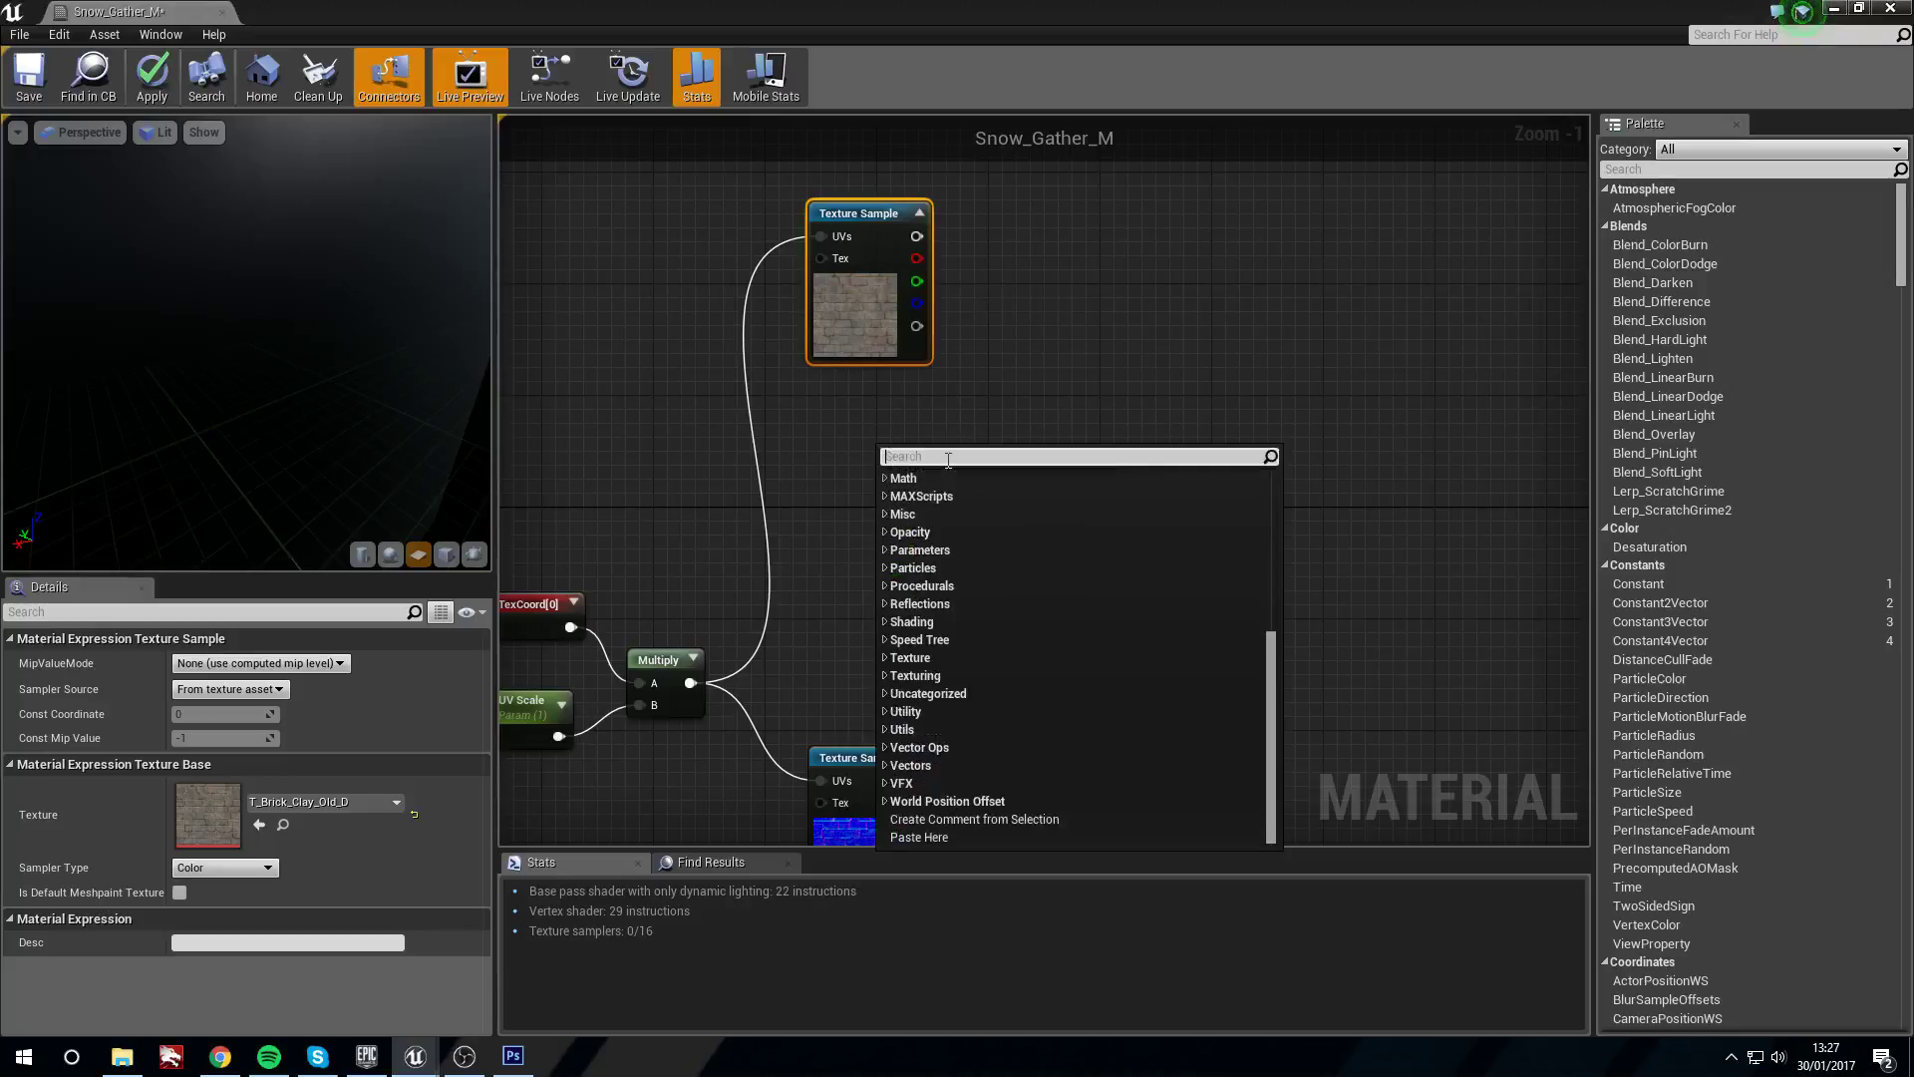
text(ertex)
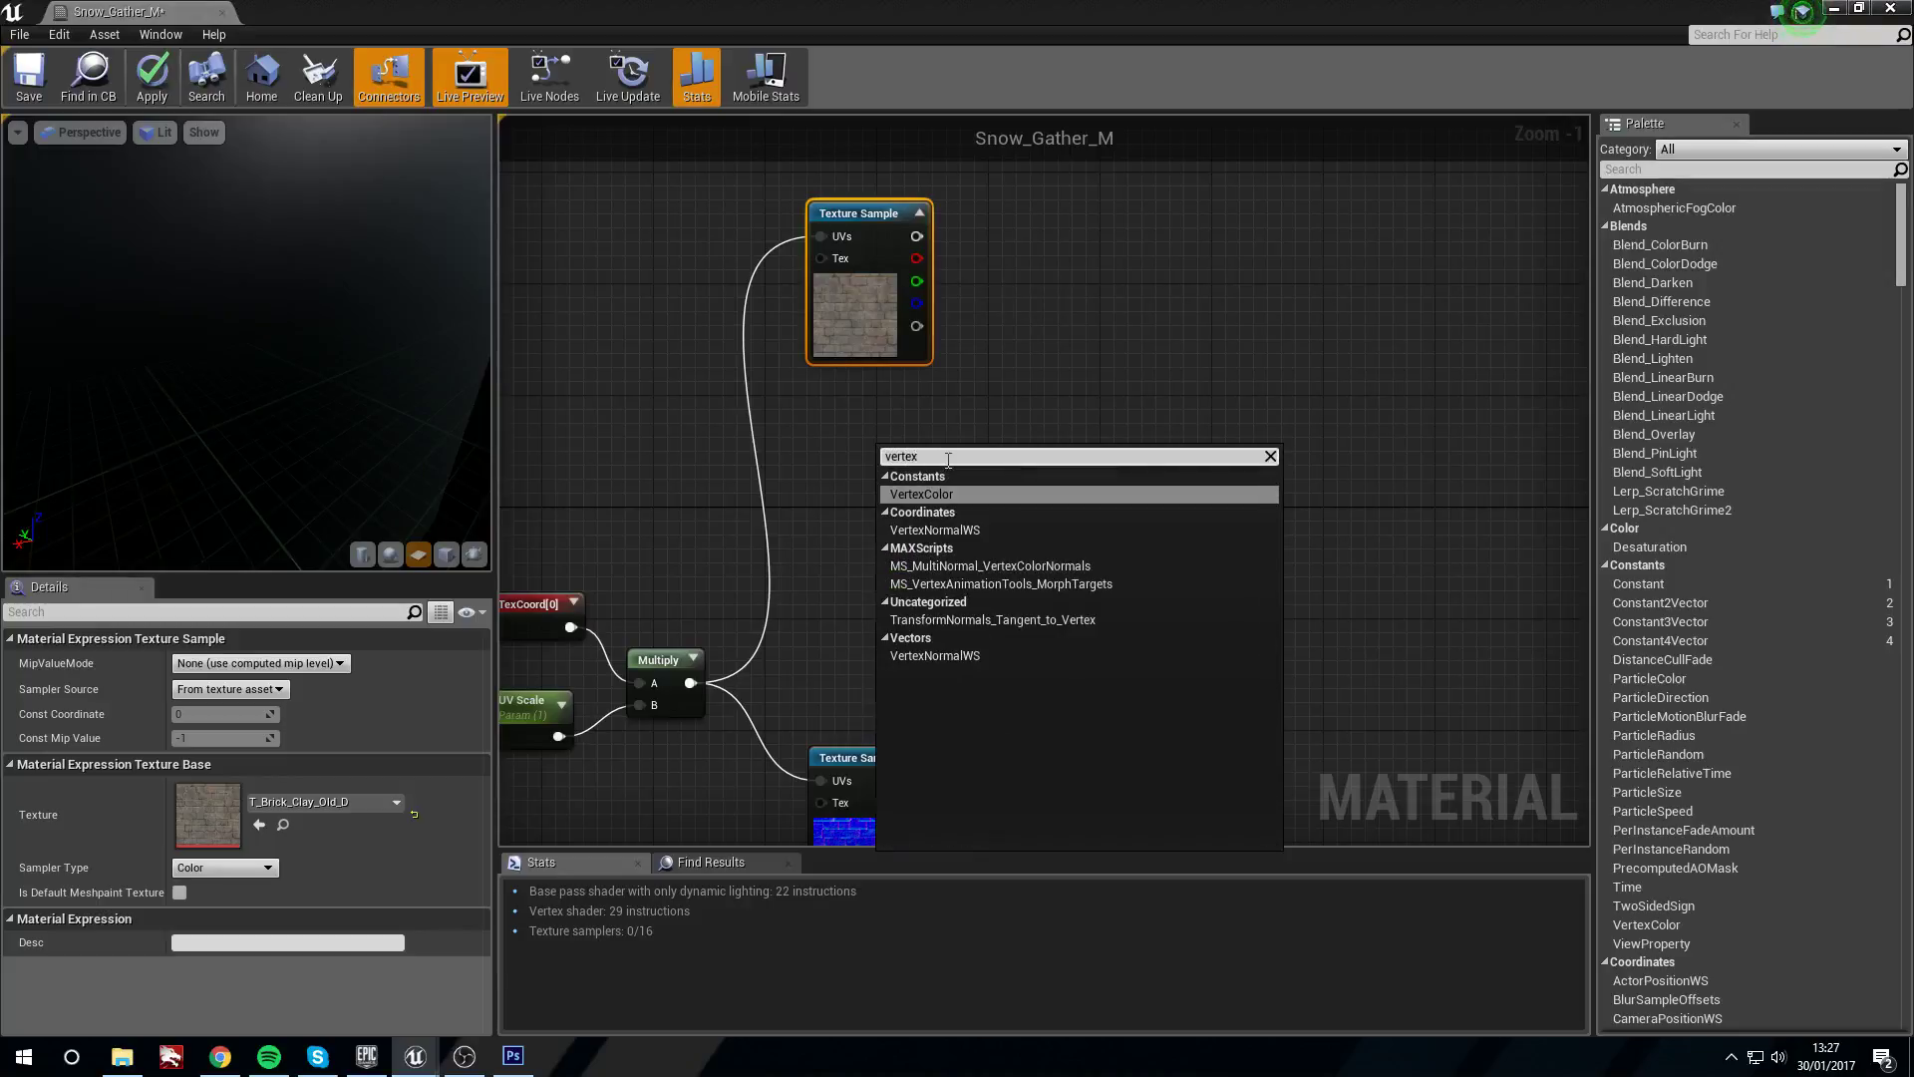
key(Return)
drag(940, 465, 872, 417)
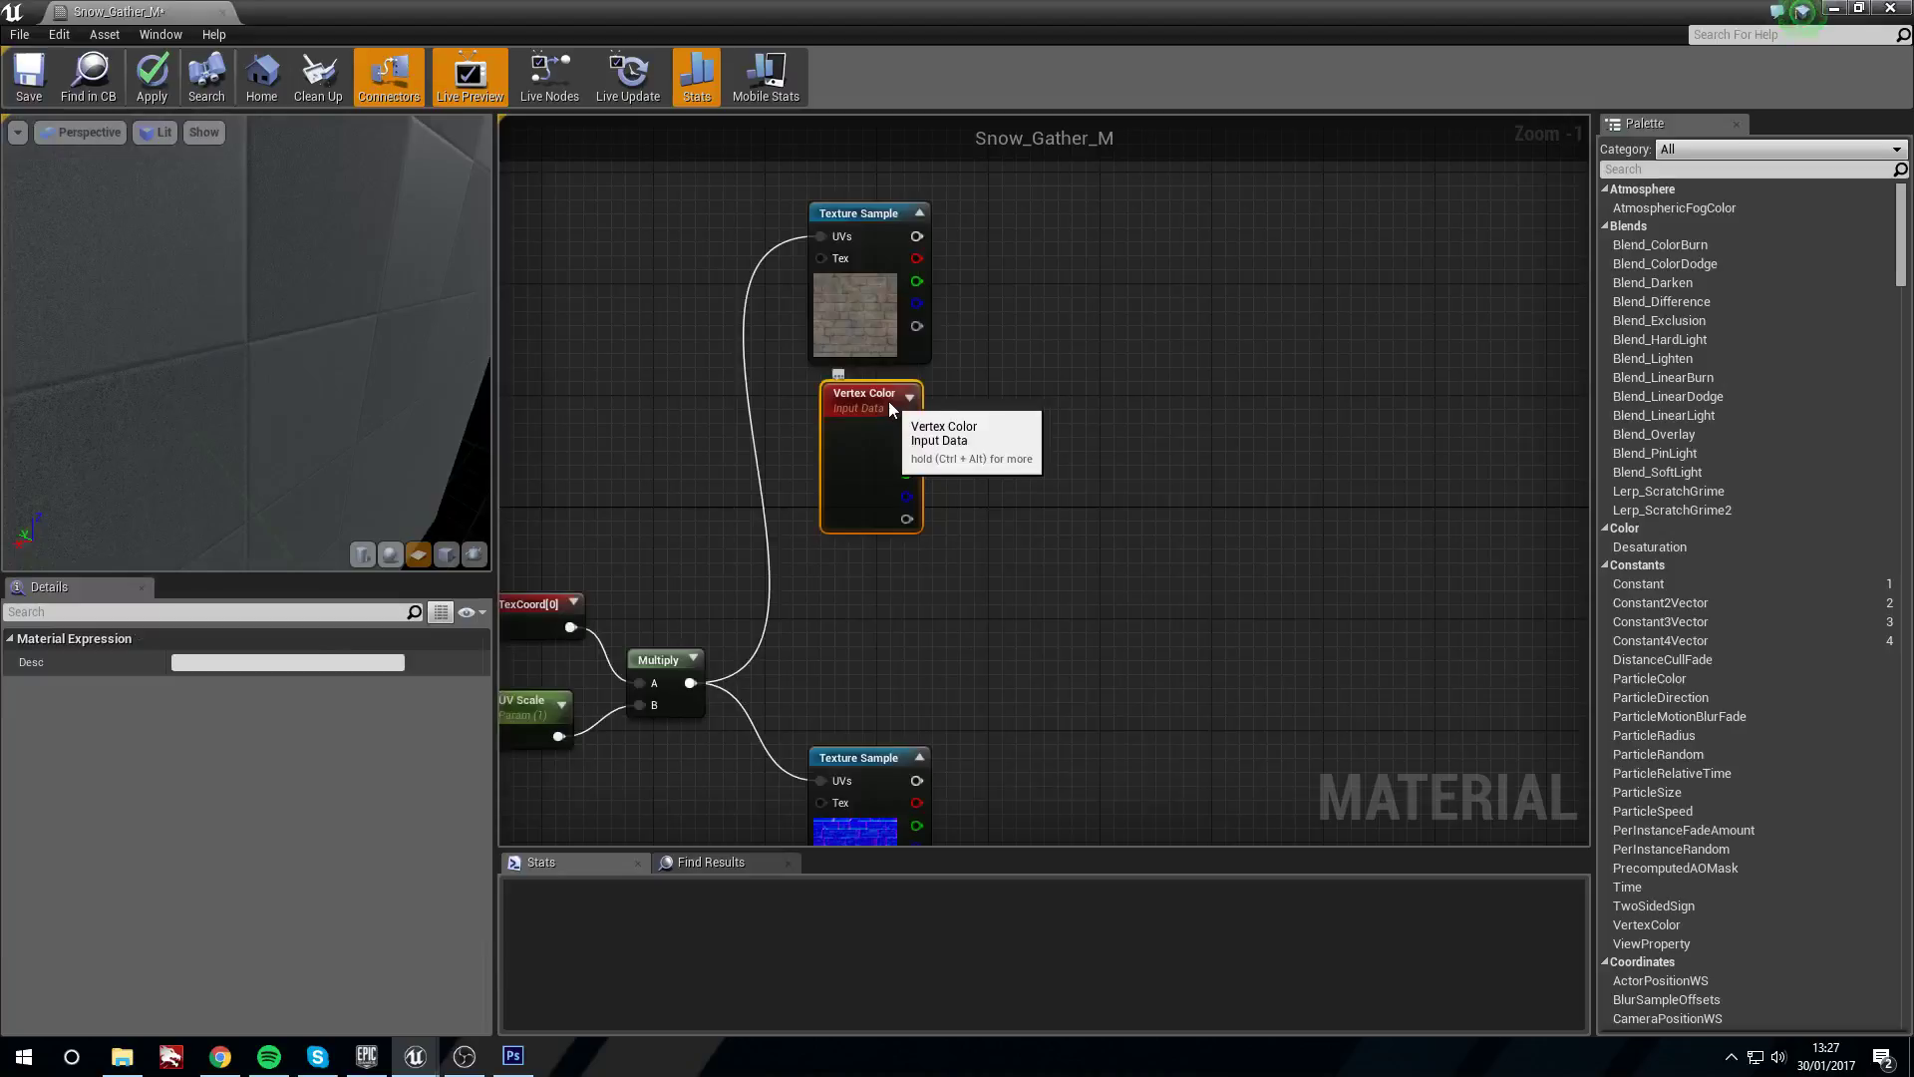
Add a Multiply node and connect the brick colour sample's green channel to A and Vertex Color's green channel to B
click(1001, 394)
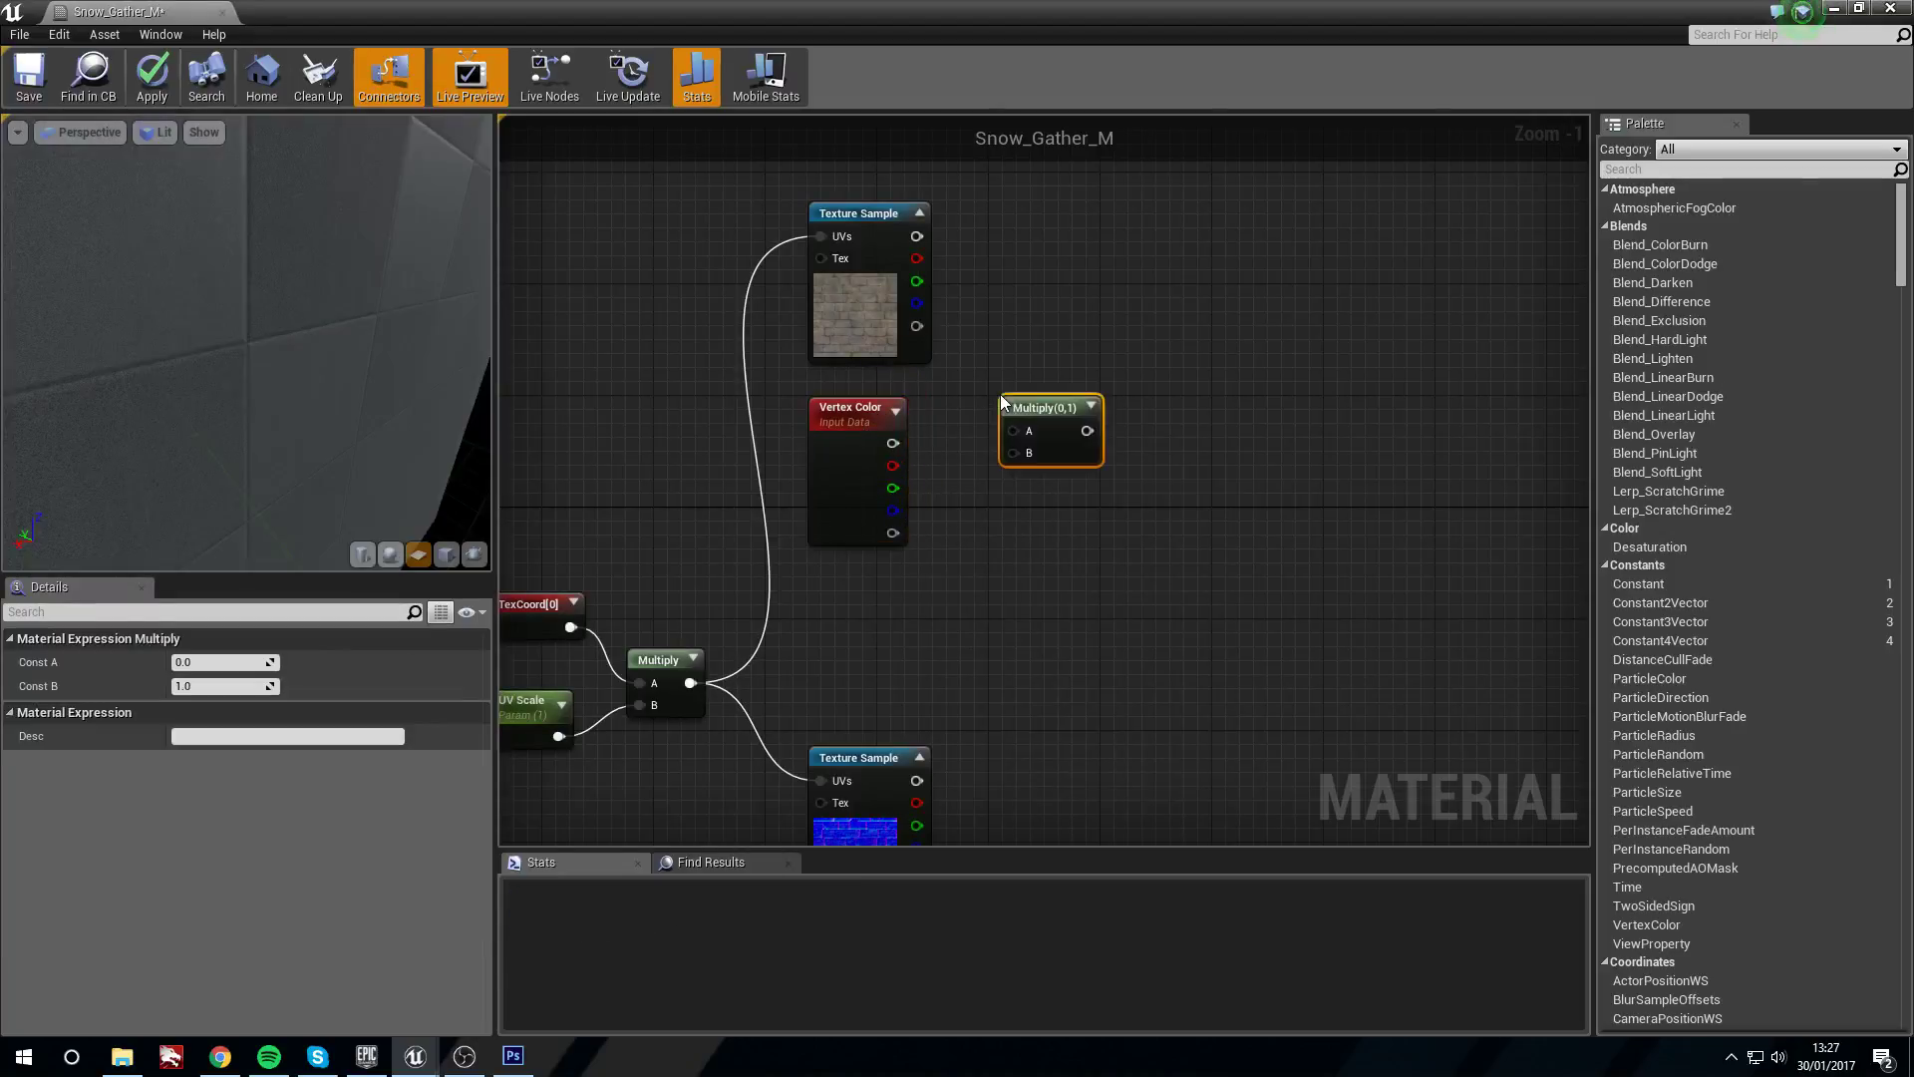
drag(1028, 415, 1049, 390)
drag(917, 282, 1031, 404)
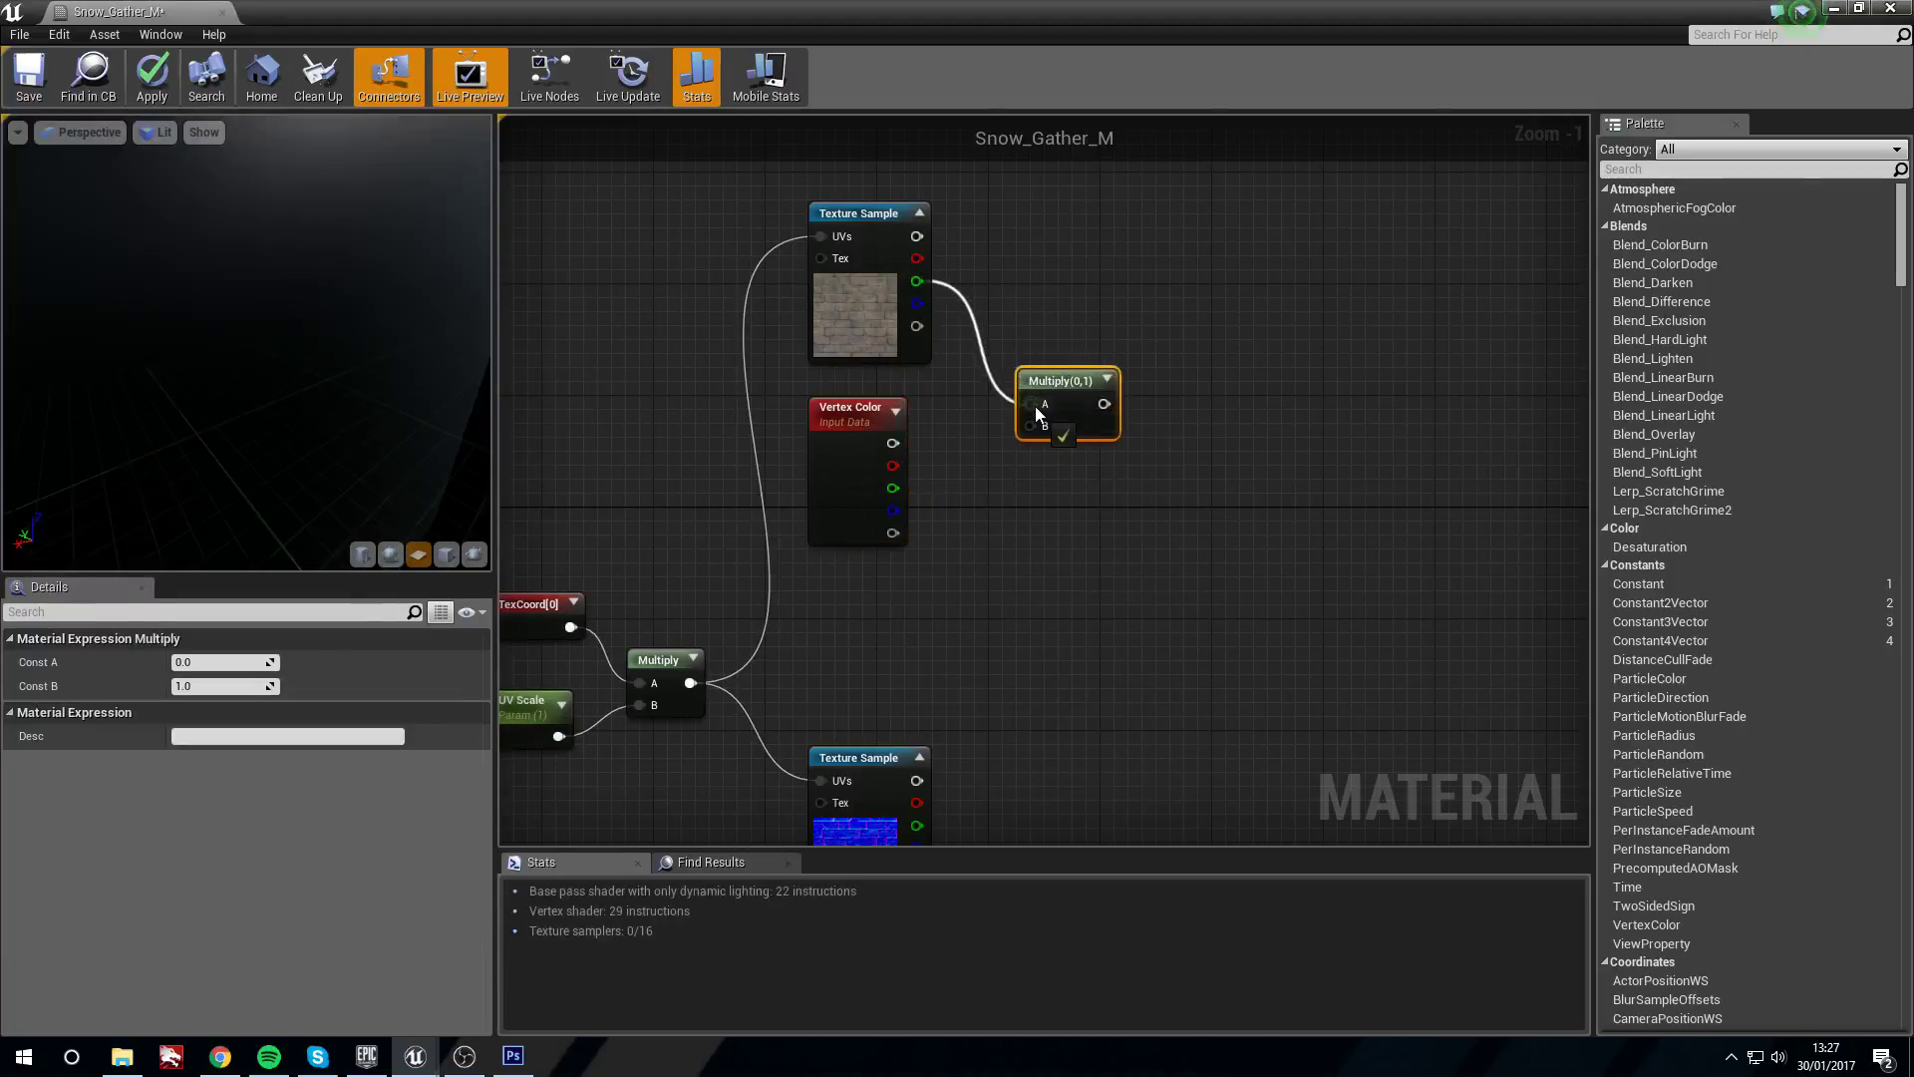
drag(893, 487, 1034, 429)
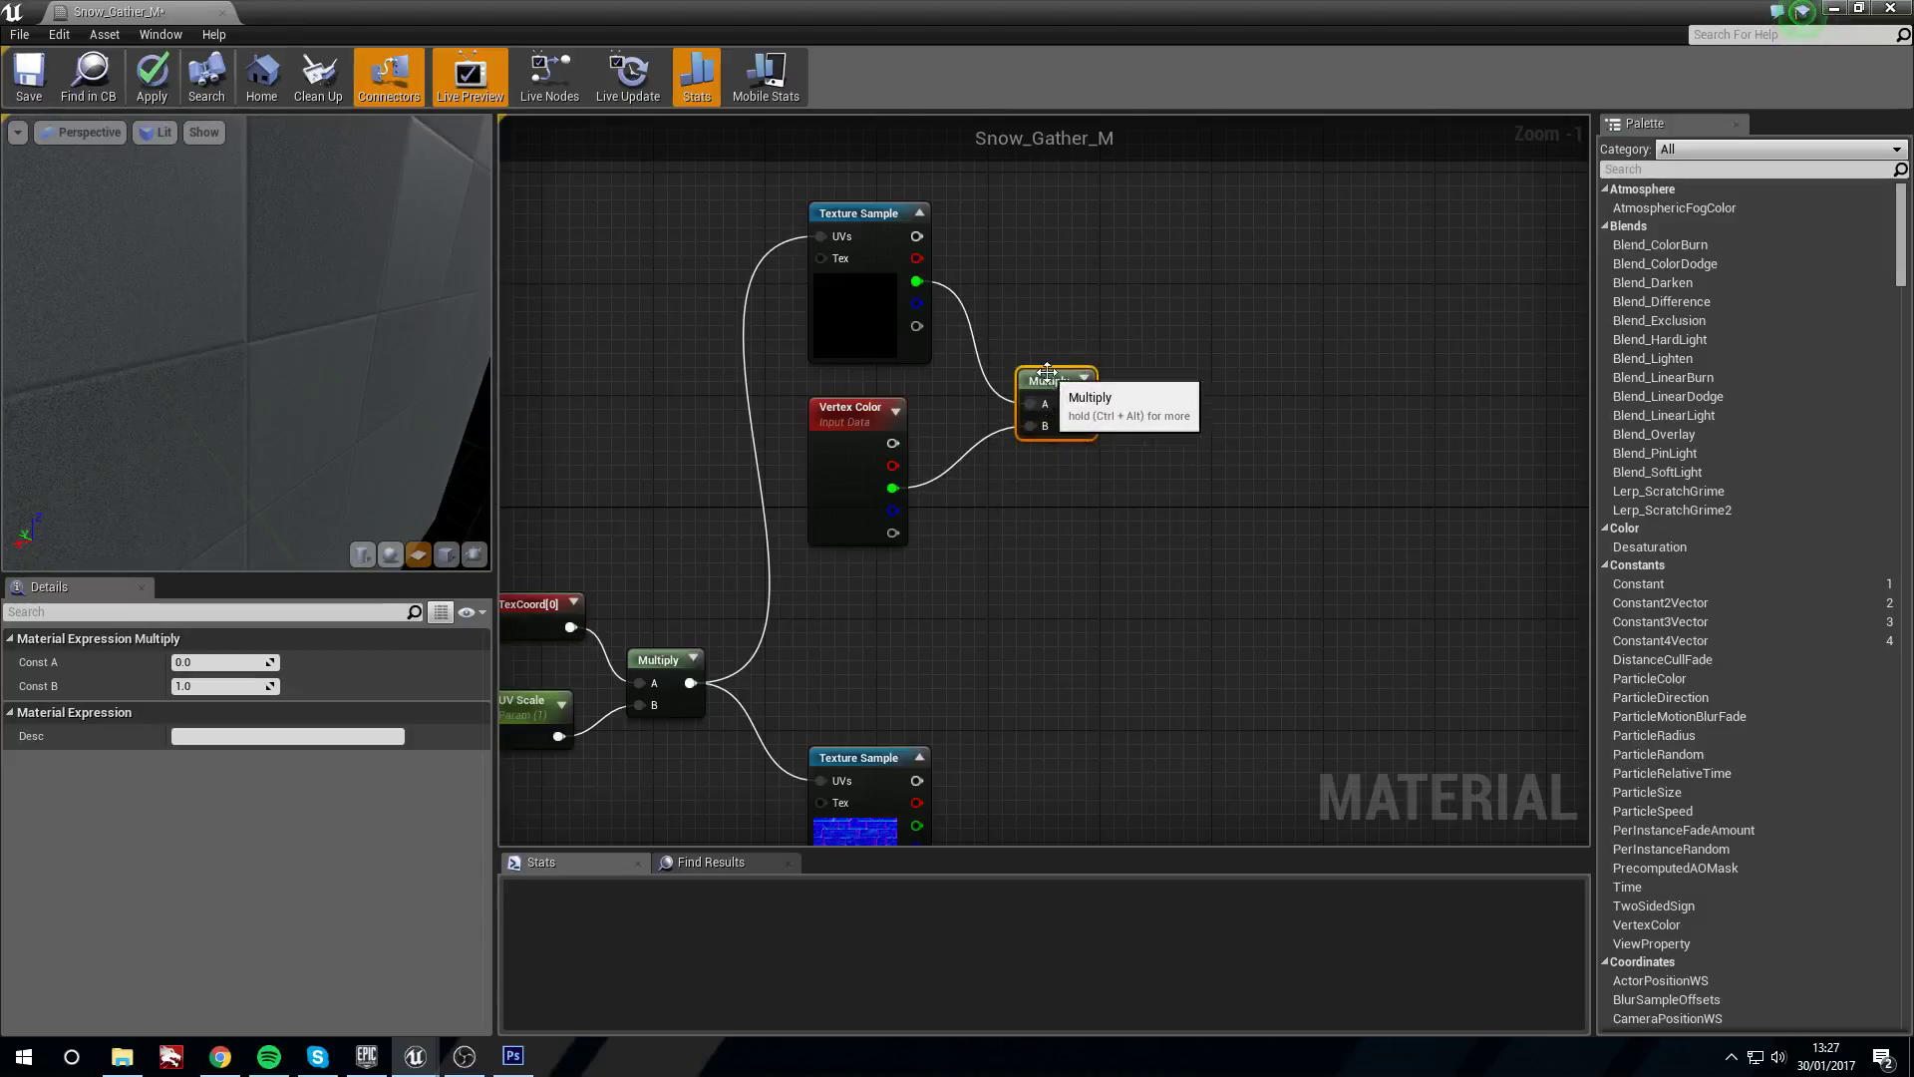
Preview the new Multiply node's result on the plane from several angles and stop the preview
right_click(1047, 377)
click(1159, 387)
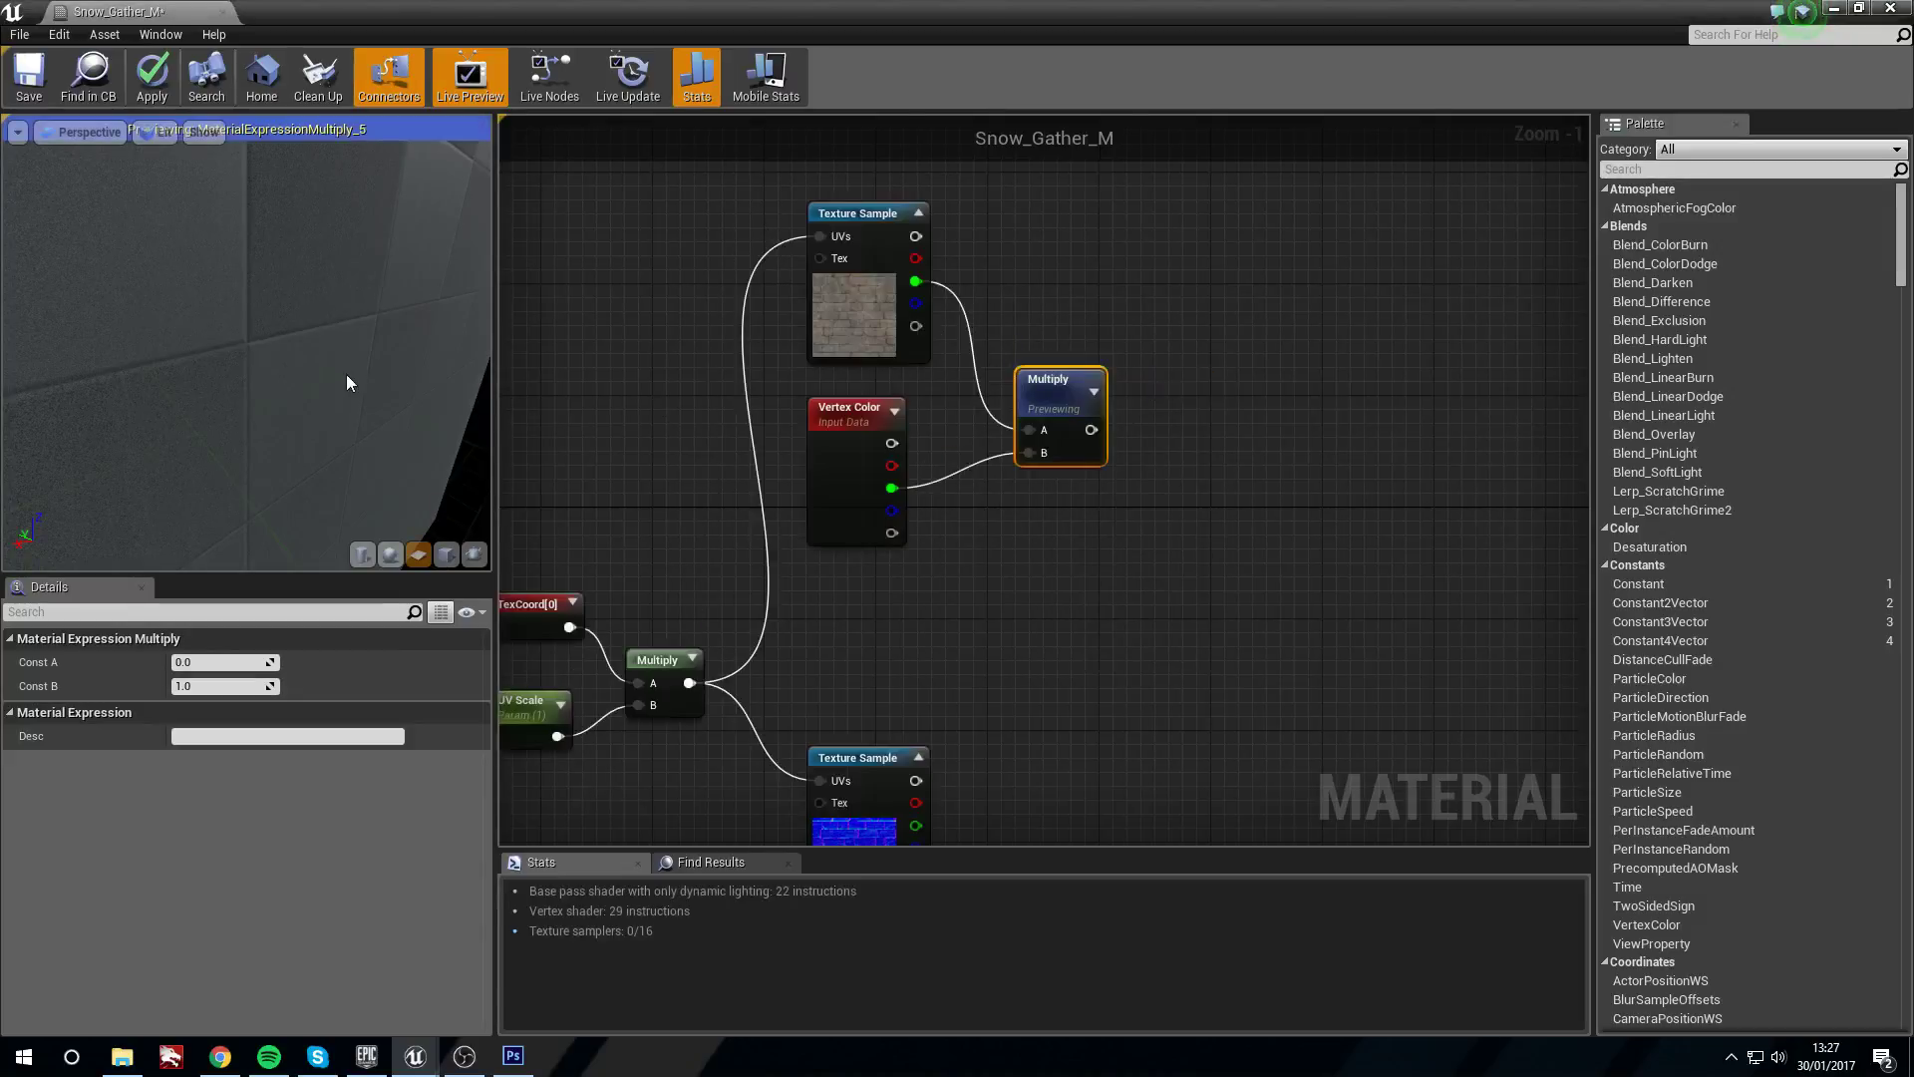
drag(349, 403, 349, 439)
right_drag(349, 403, 349, 449)
mouse_move(349, 403)
mouse_down()
mouse_move(309, 402)
mouse_move(342, 401)
mouse_up()
drag(227, 355, 153, 375)
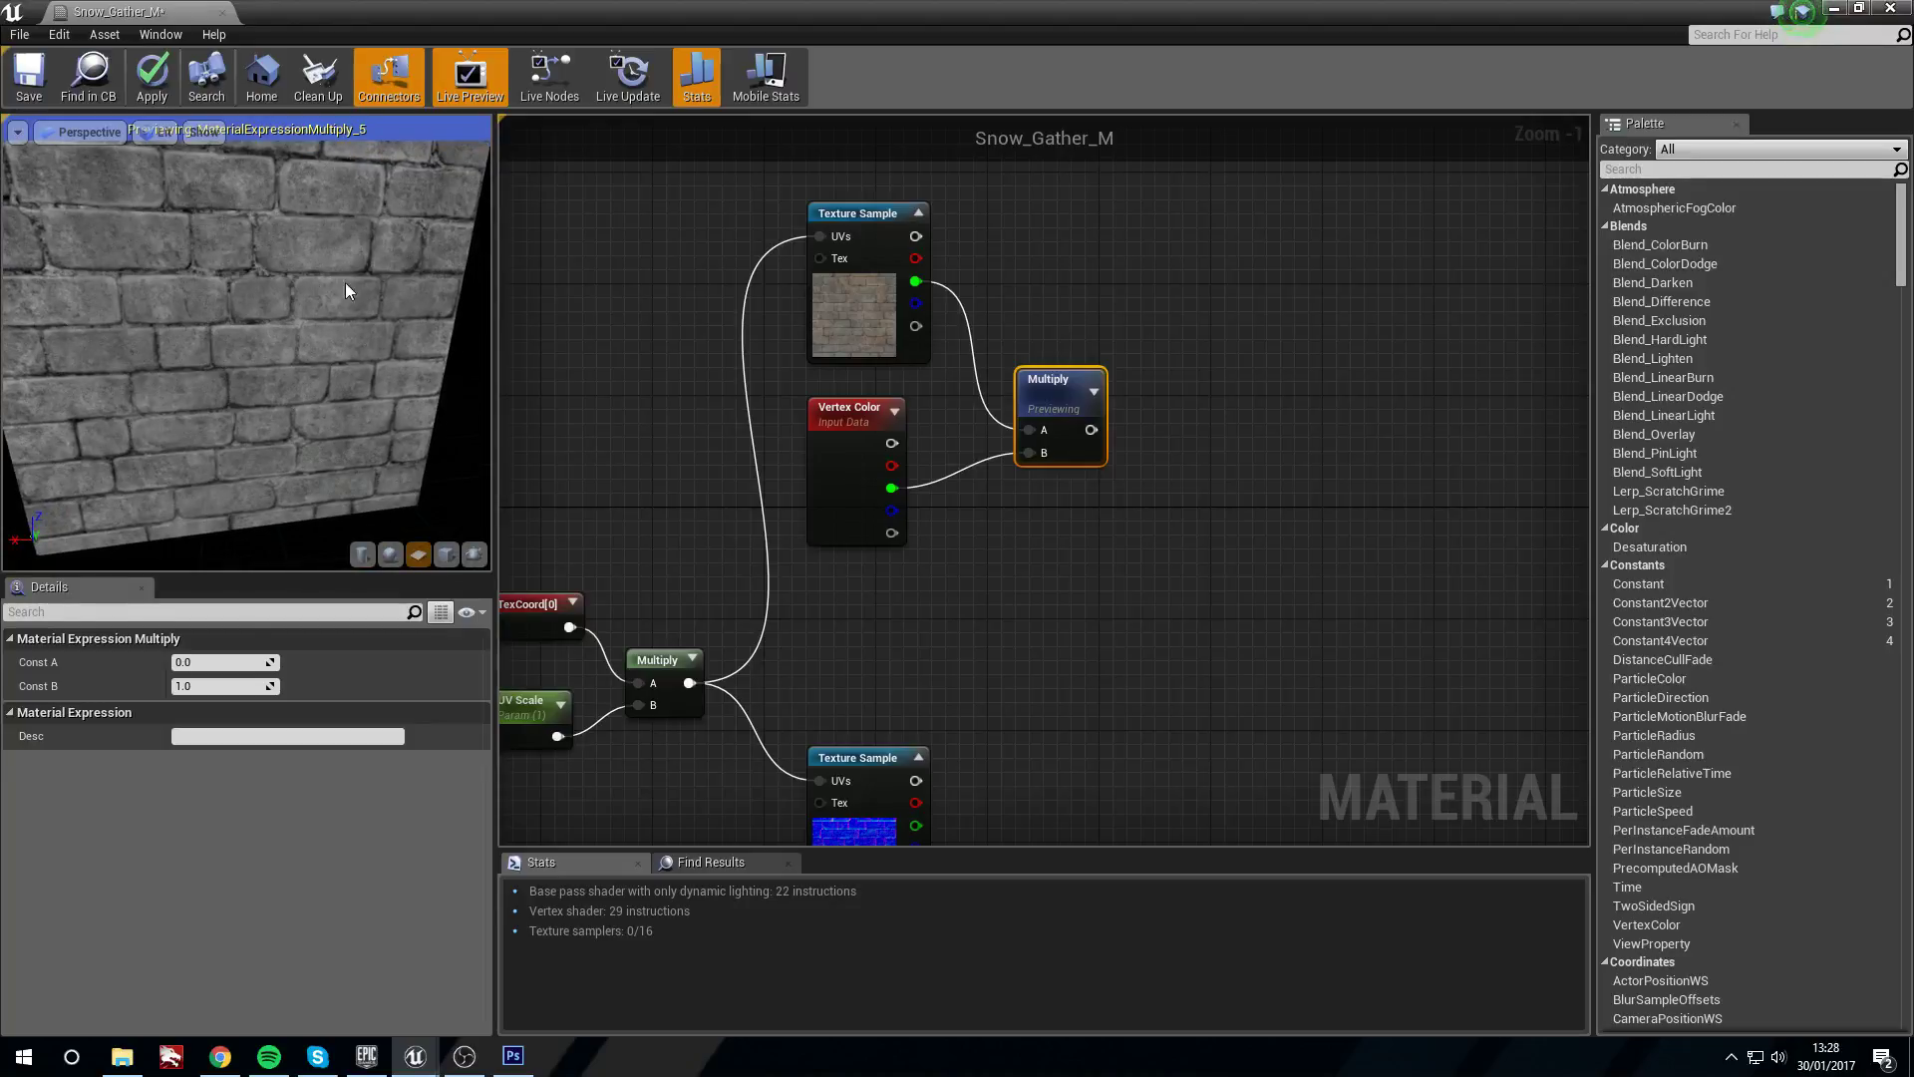
right_click(1072, 381)
click(1098, 417)
Add a second Multiply node to the right of the Vertex Color Multiply and connect the first one's output to its A input
drag(1042, 388, 1014, 403)
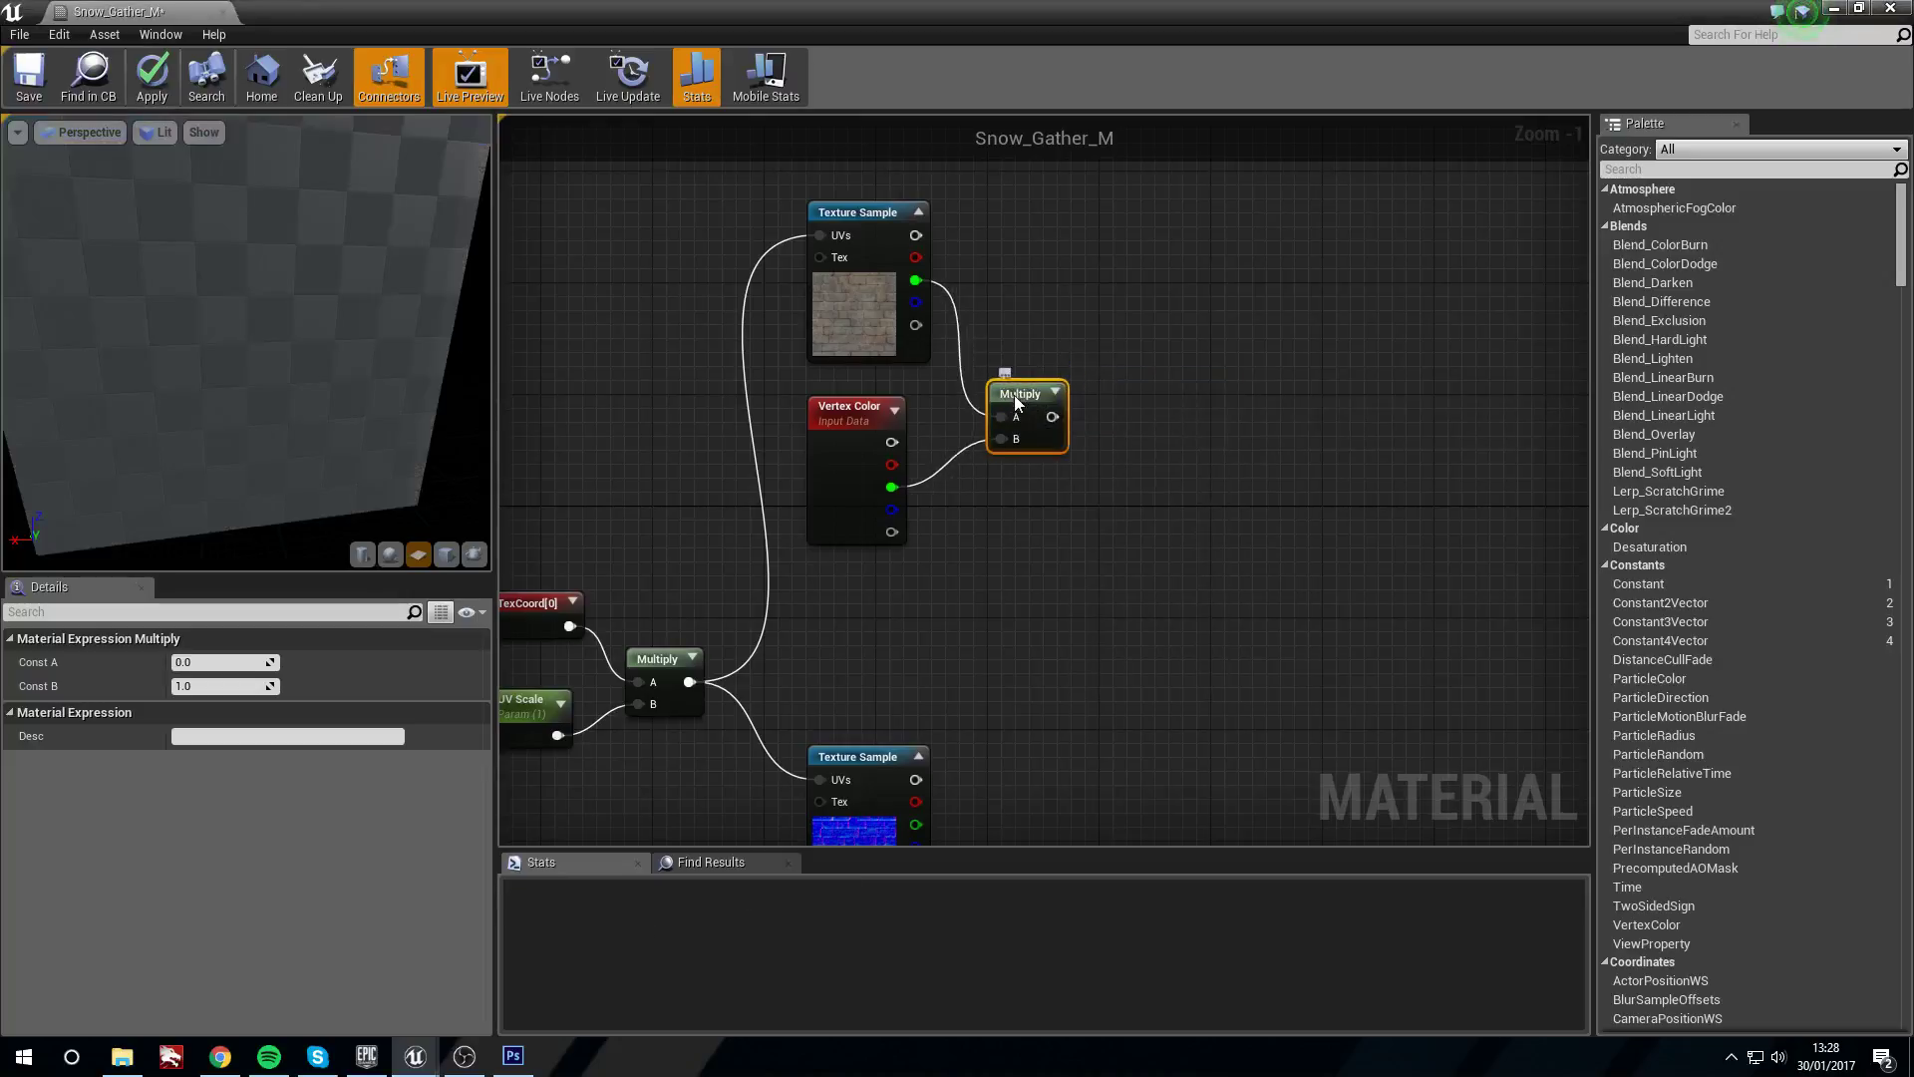
right_drag(1119, 479, 1046, 529)
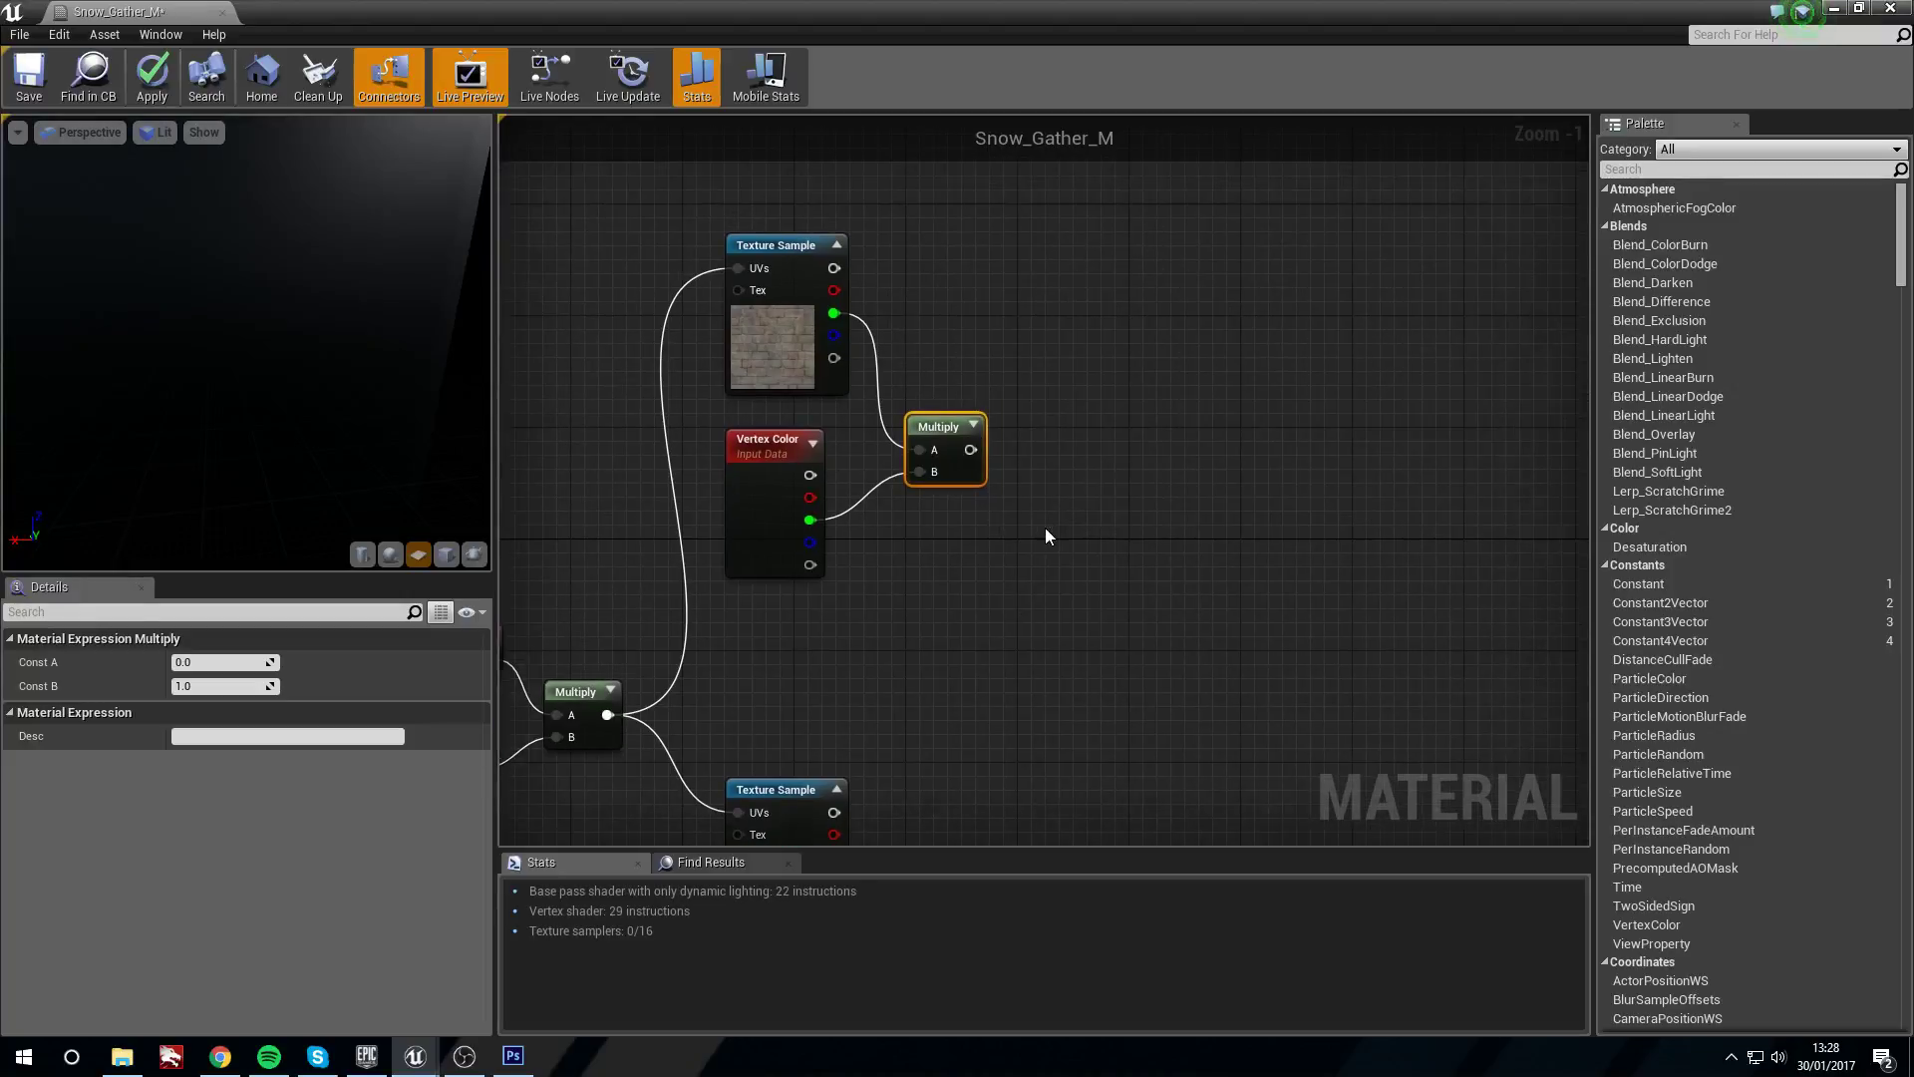
key(m)
click(1118, 423)
drag(1153, 433, 1109, 395)
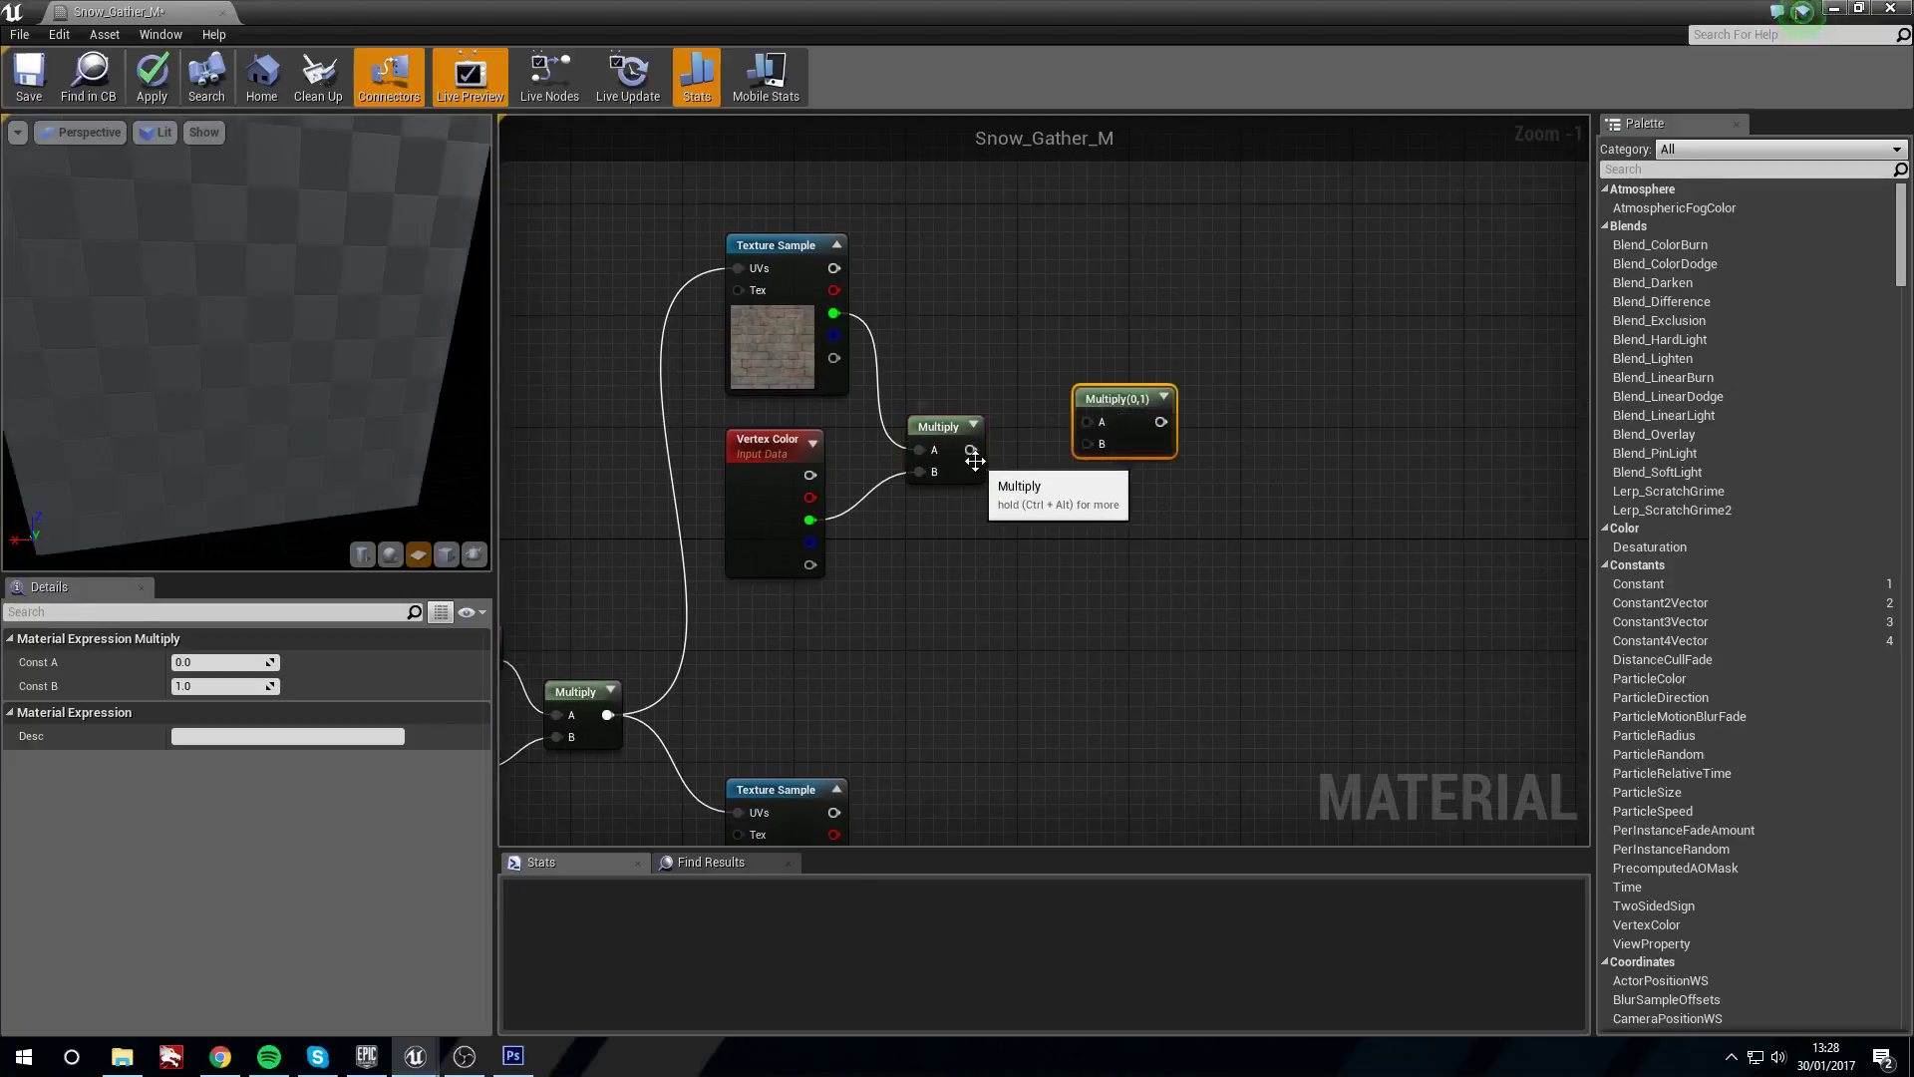
drag(973, 448, 1141, 393)
Space the two connected Multiply nodes farther apart horizontally
right_drag(977, 576, 983, 552)
right_click(983, 552)
click(983, 483)
drag(1126, 379, 1183, 379)
drag(939, 402, 965, 393)
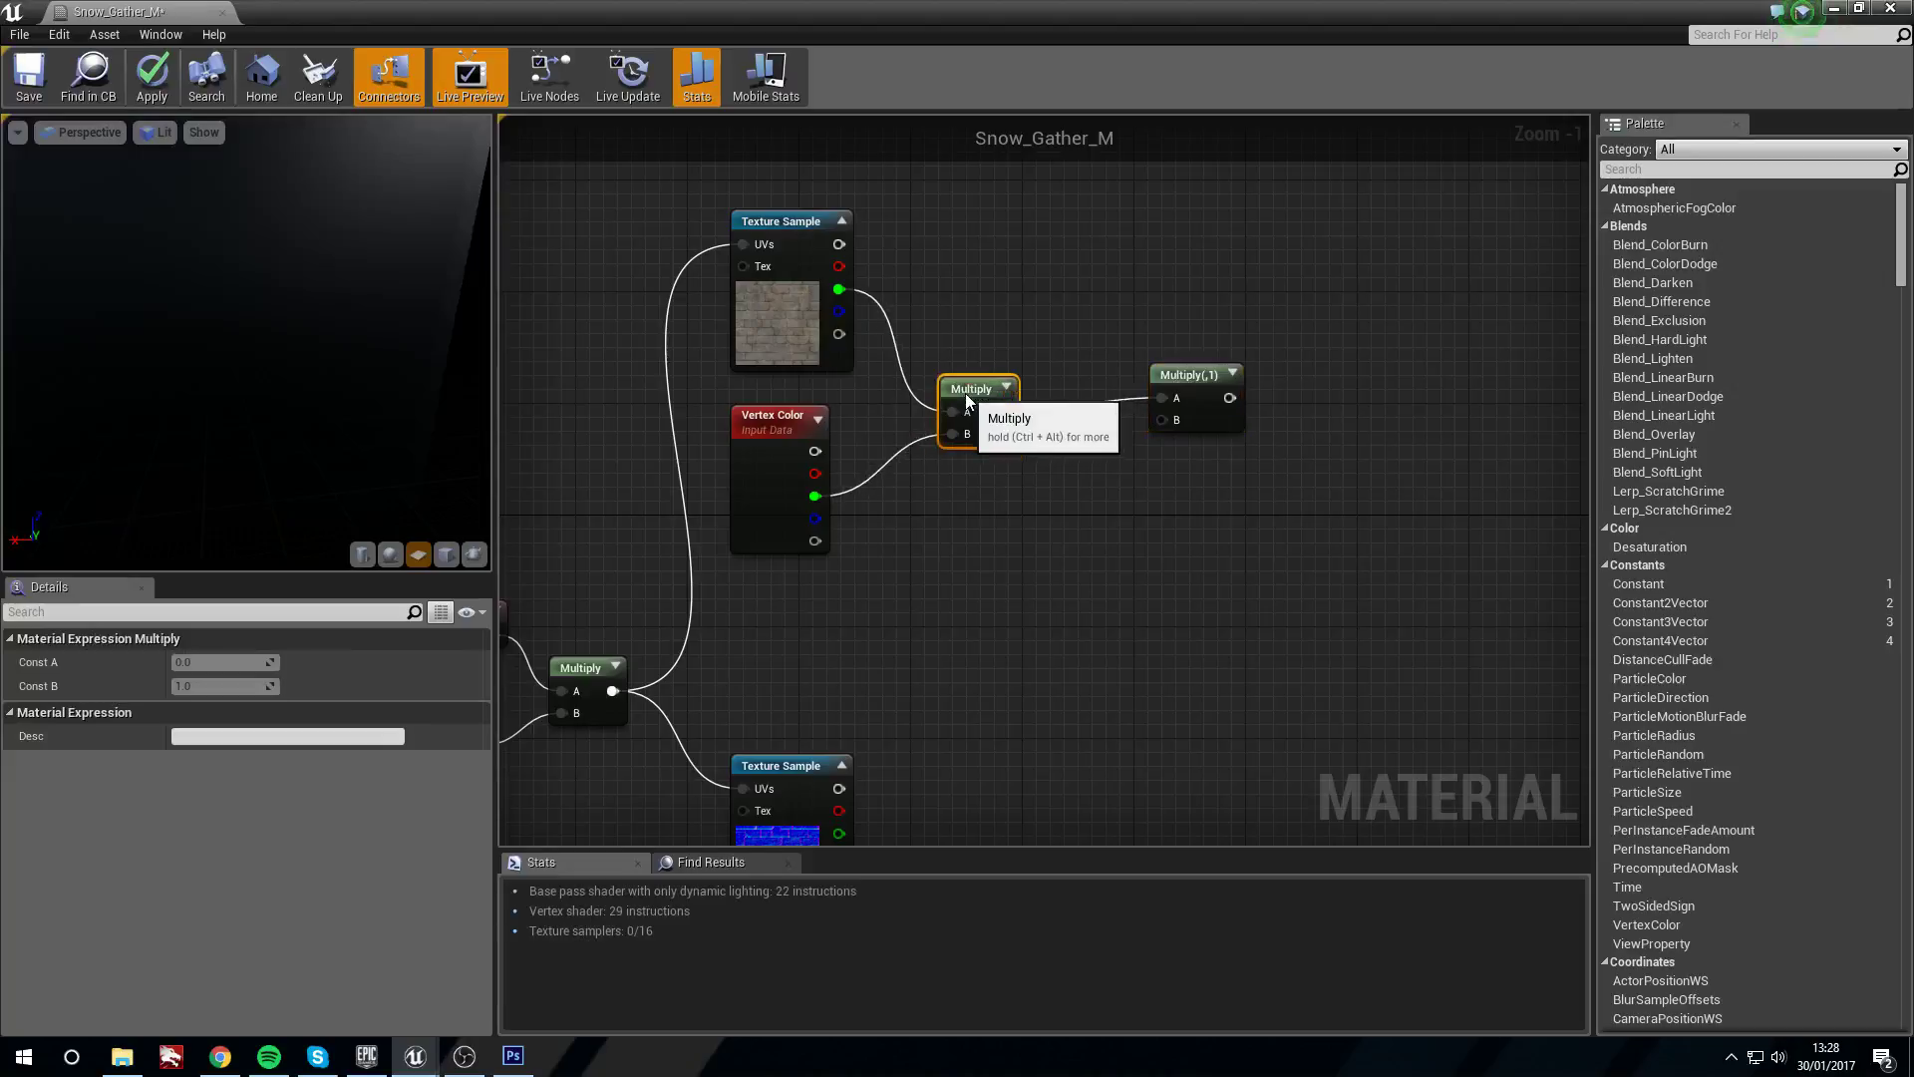
click(1193, 365)
Add a scalar parameter named Snow Amount beneath the first Multiply and set its default value to 1
right_drag(980, 499, 1015, 512)
click(993, 512)
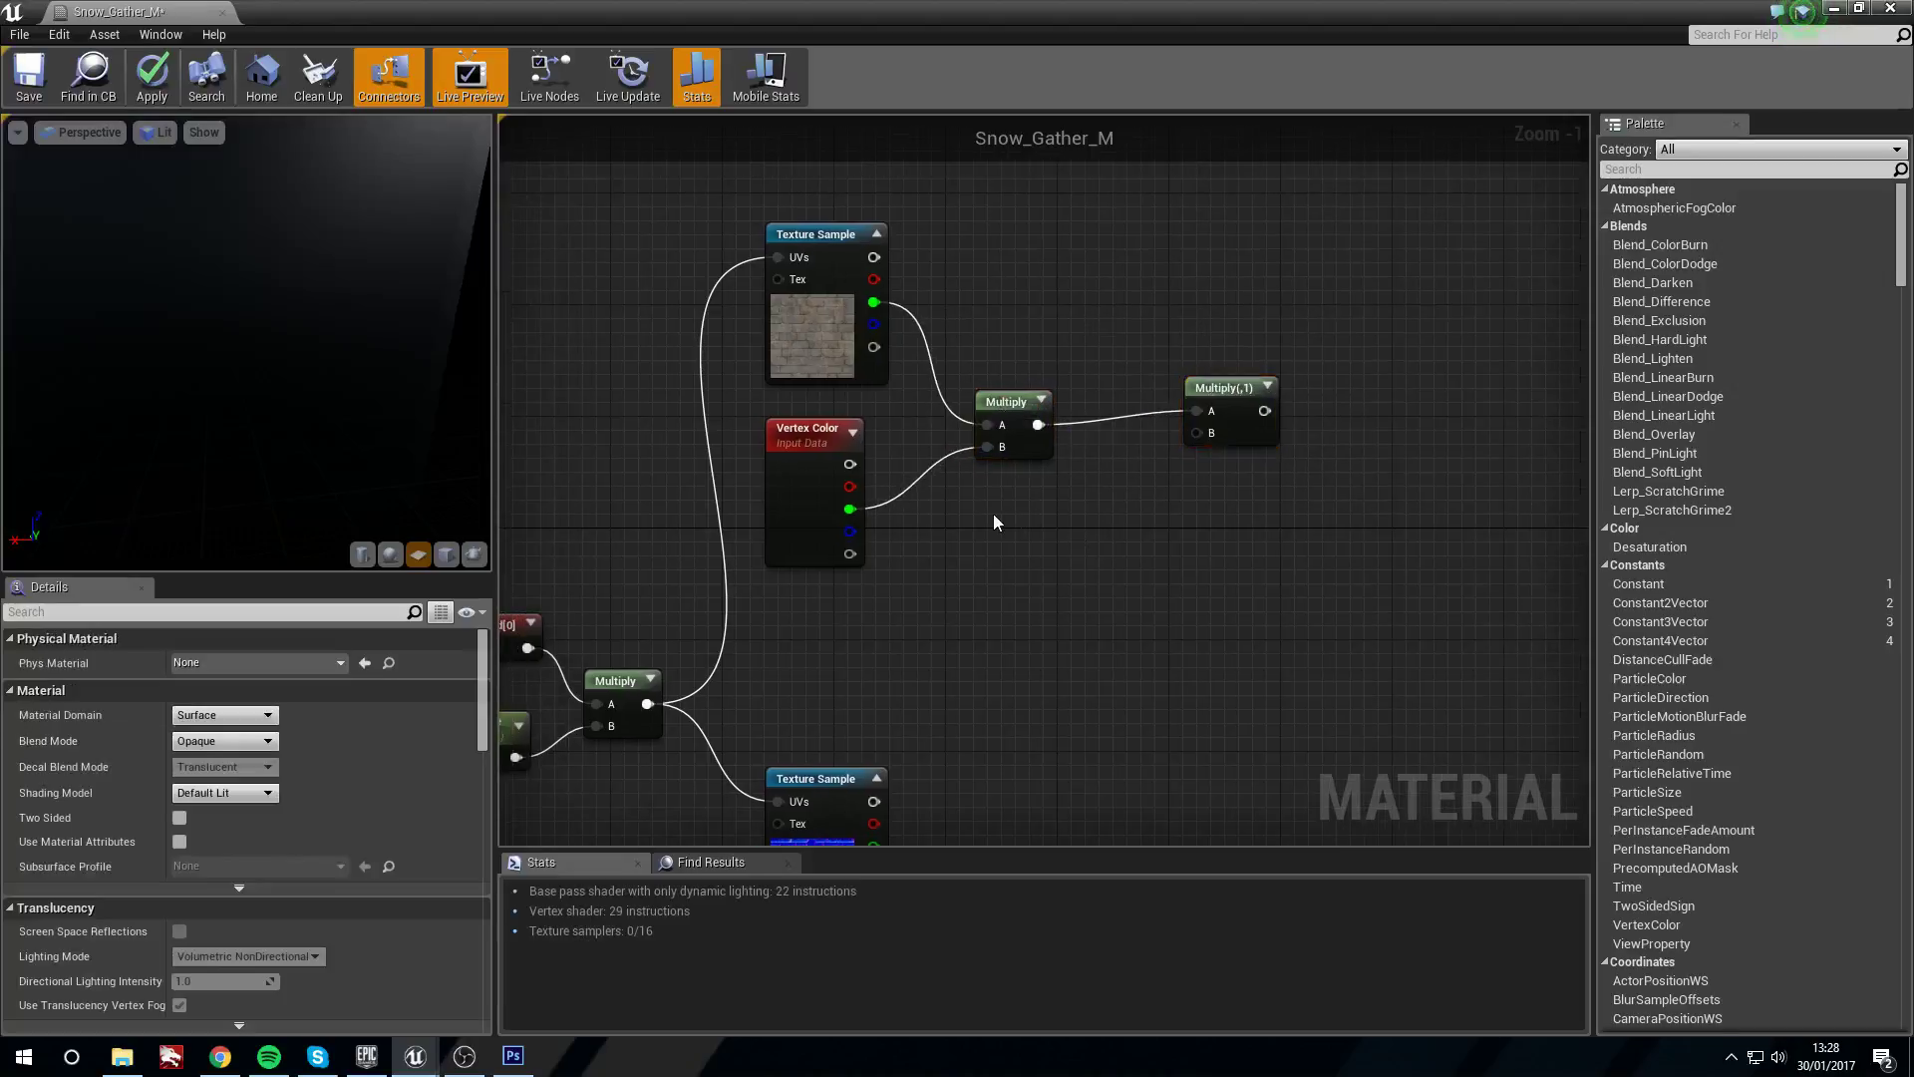
key(s)
click(993, 512)
click(266, 760)
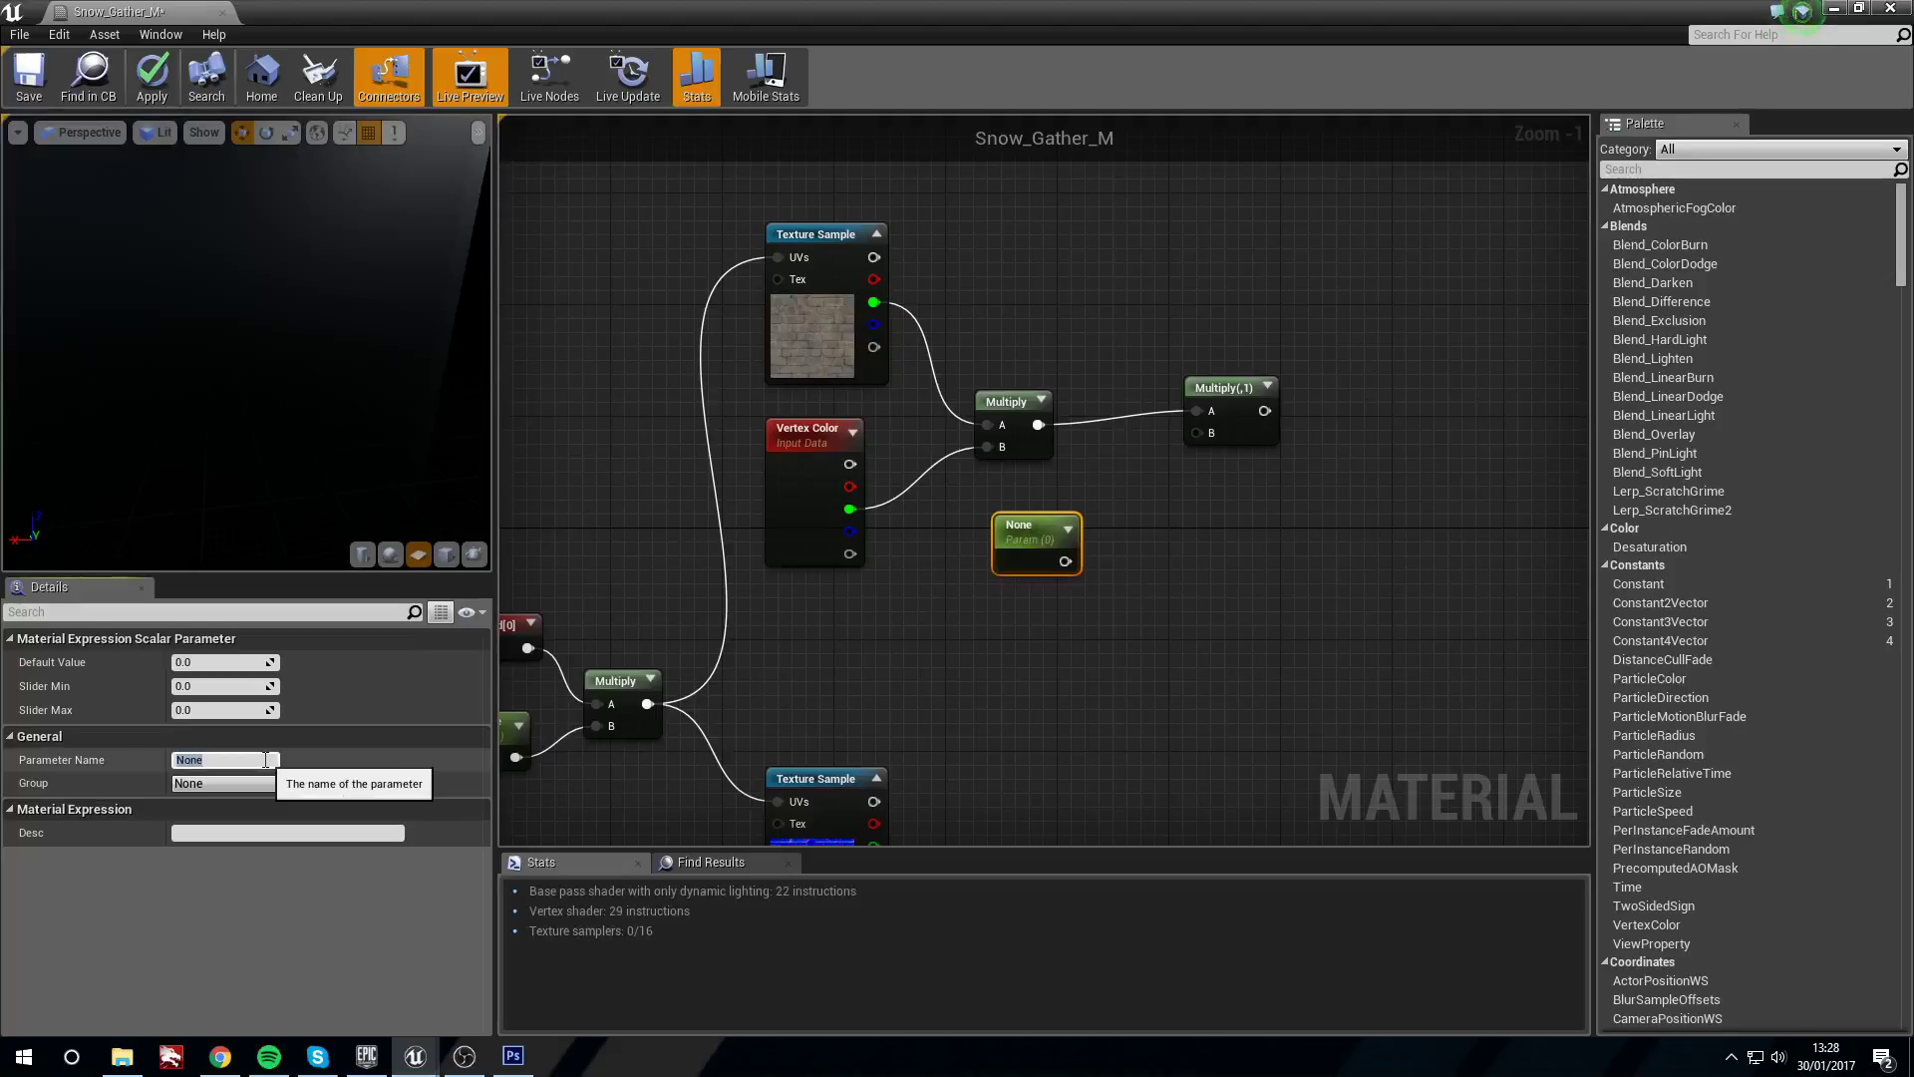
text(Snow Amount)
key(Return)
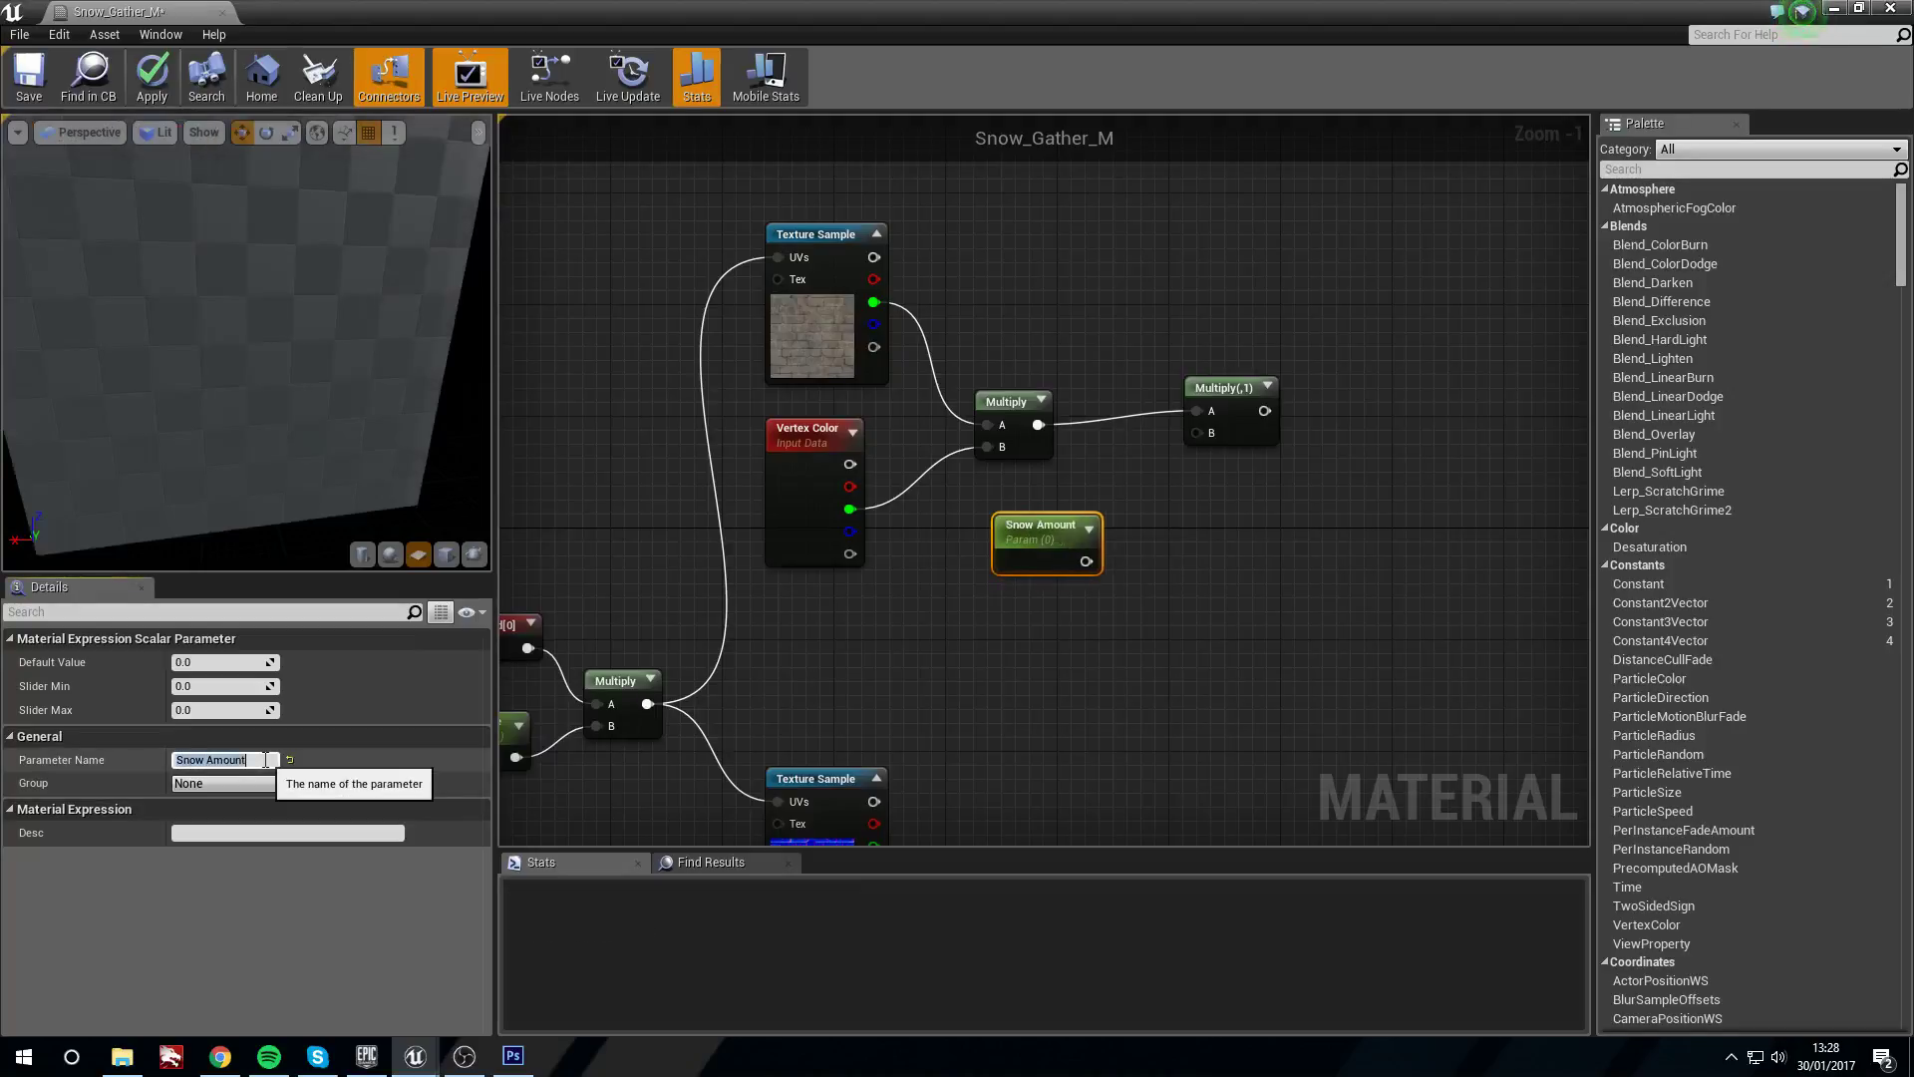
click(241, 662)
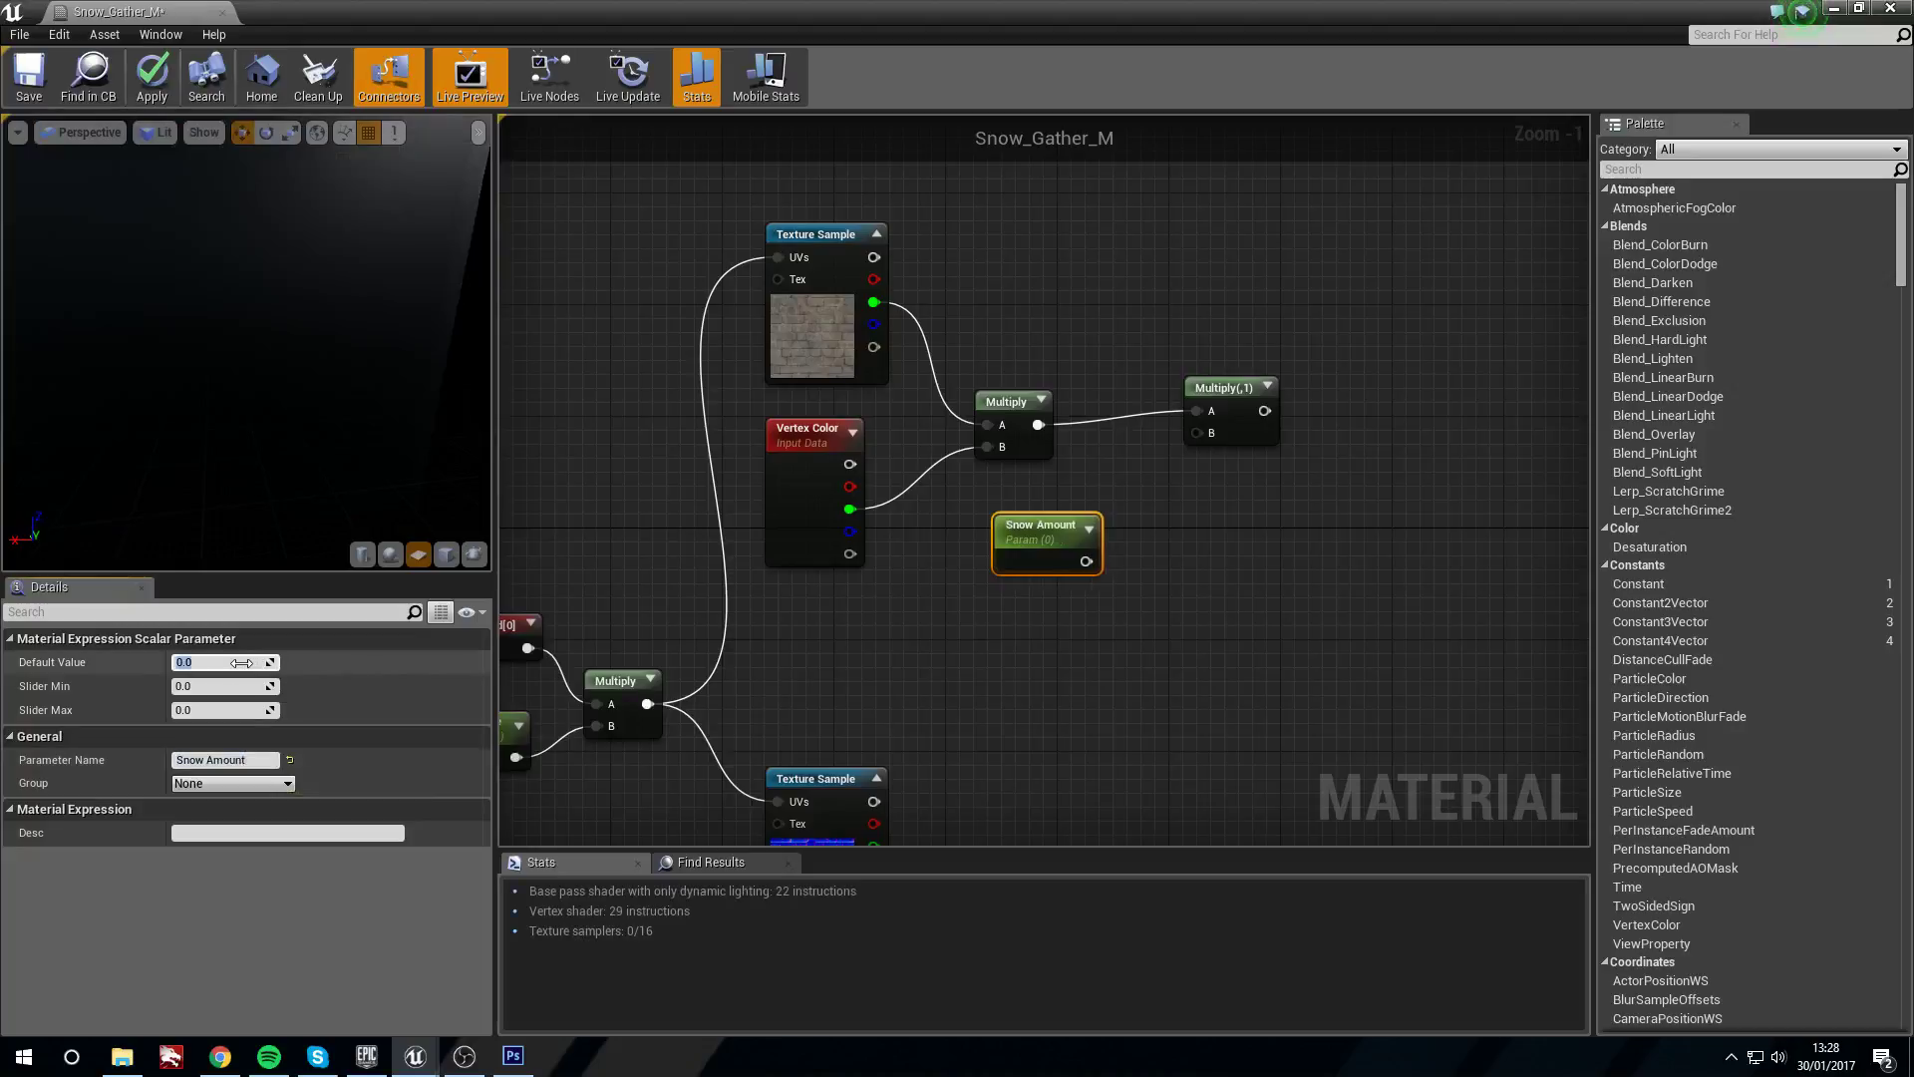
text(1)
key(Return)
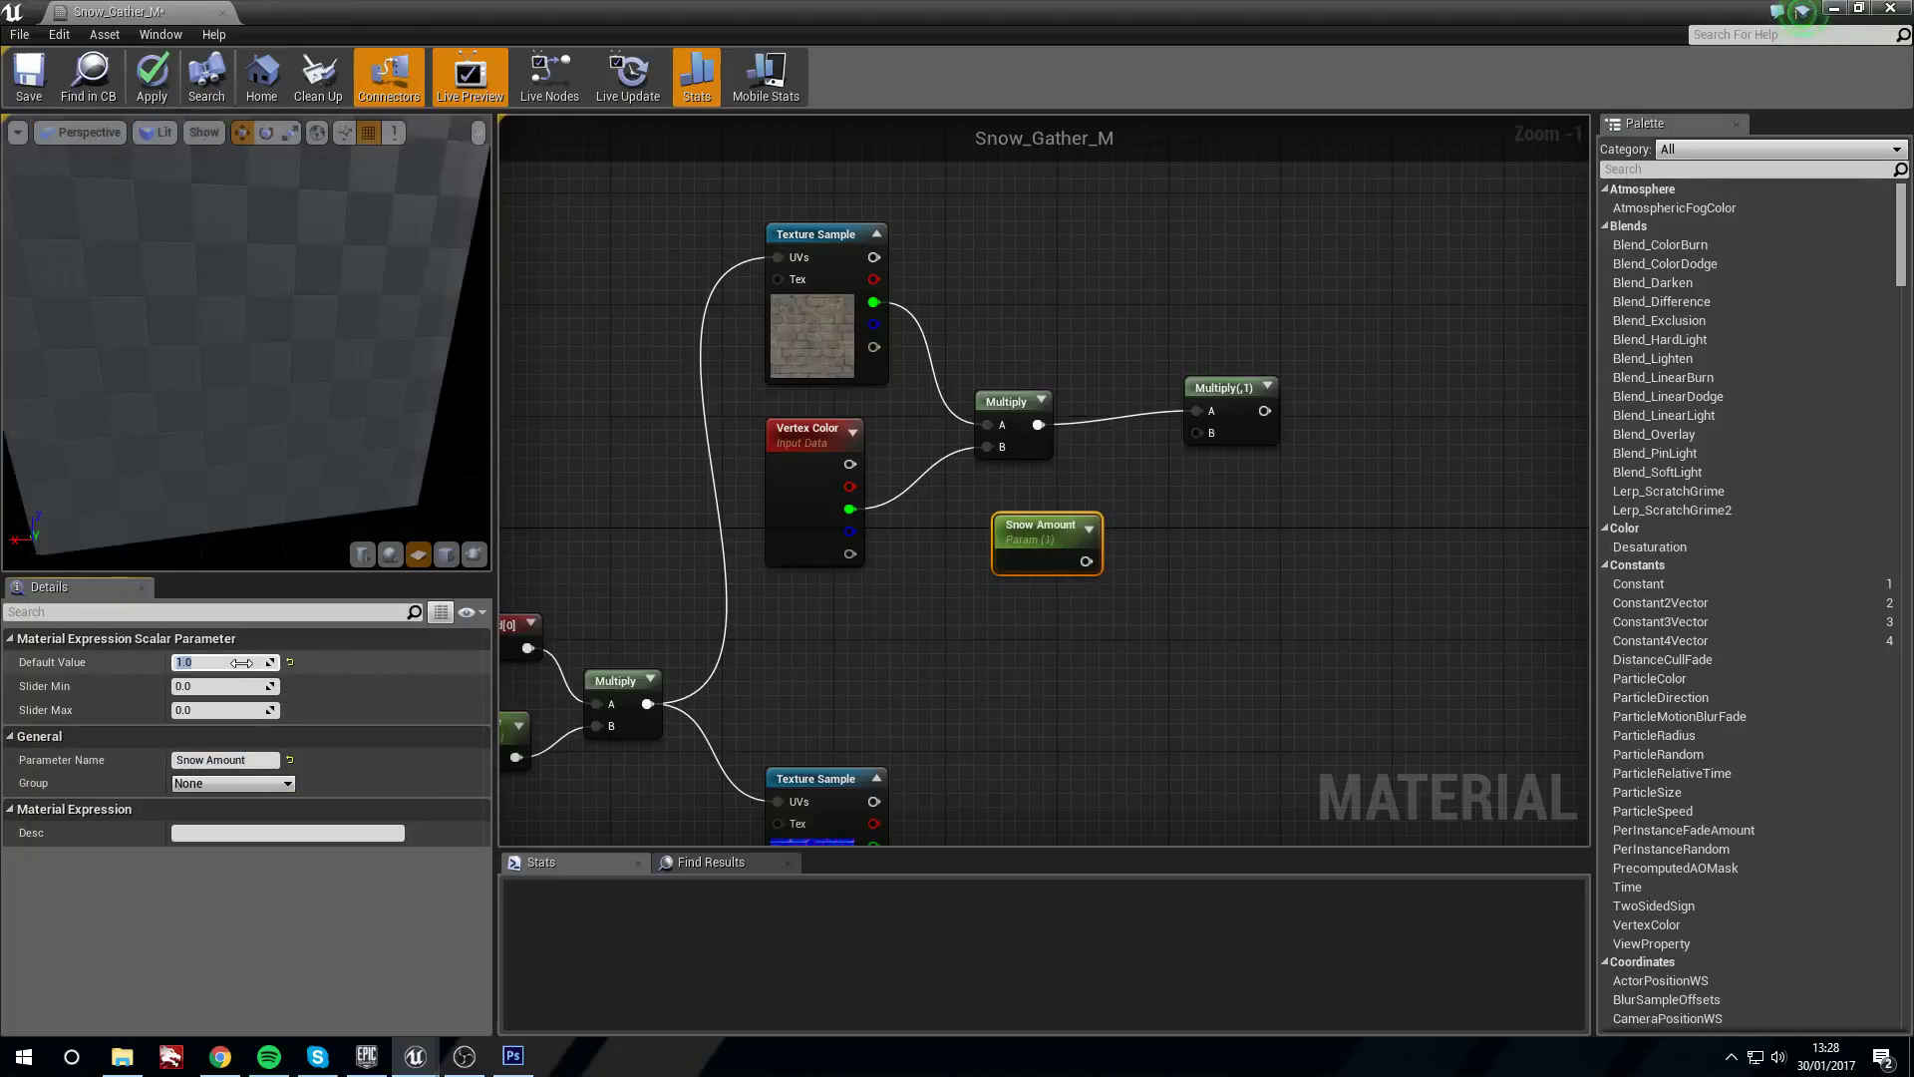
Add a Constant node with value 10 between the first Multiply and the Snow Amount parameter
drag(1043, 537, 1007, 480)
click(1019, 486)
key(1)
click(1038, 502)
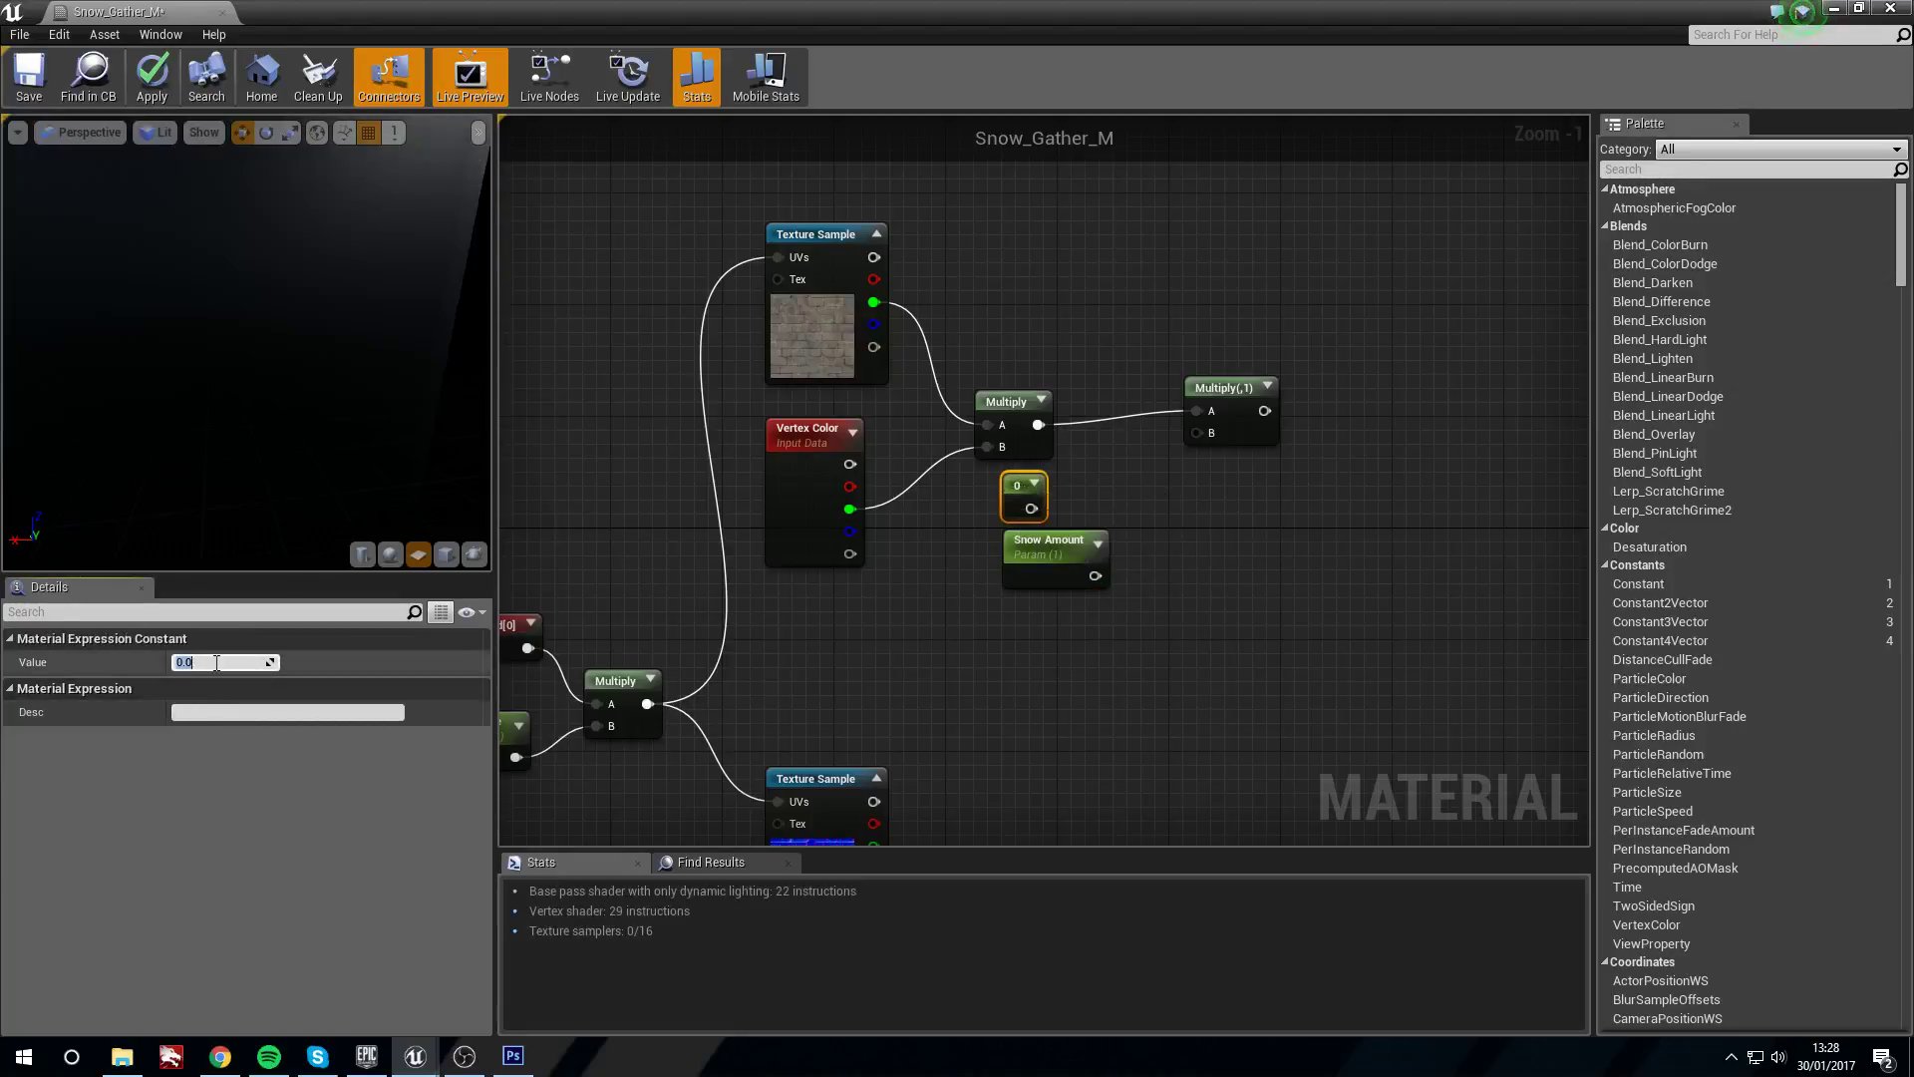
key(Return)
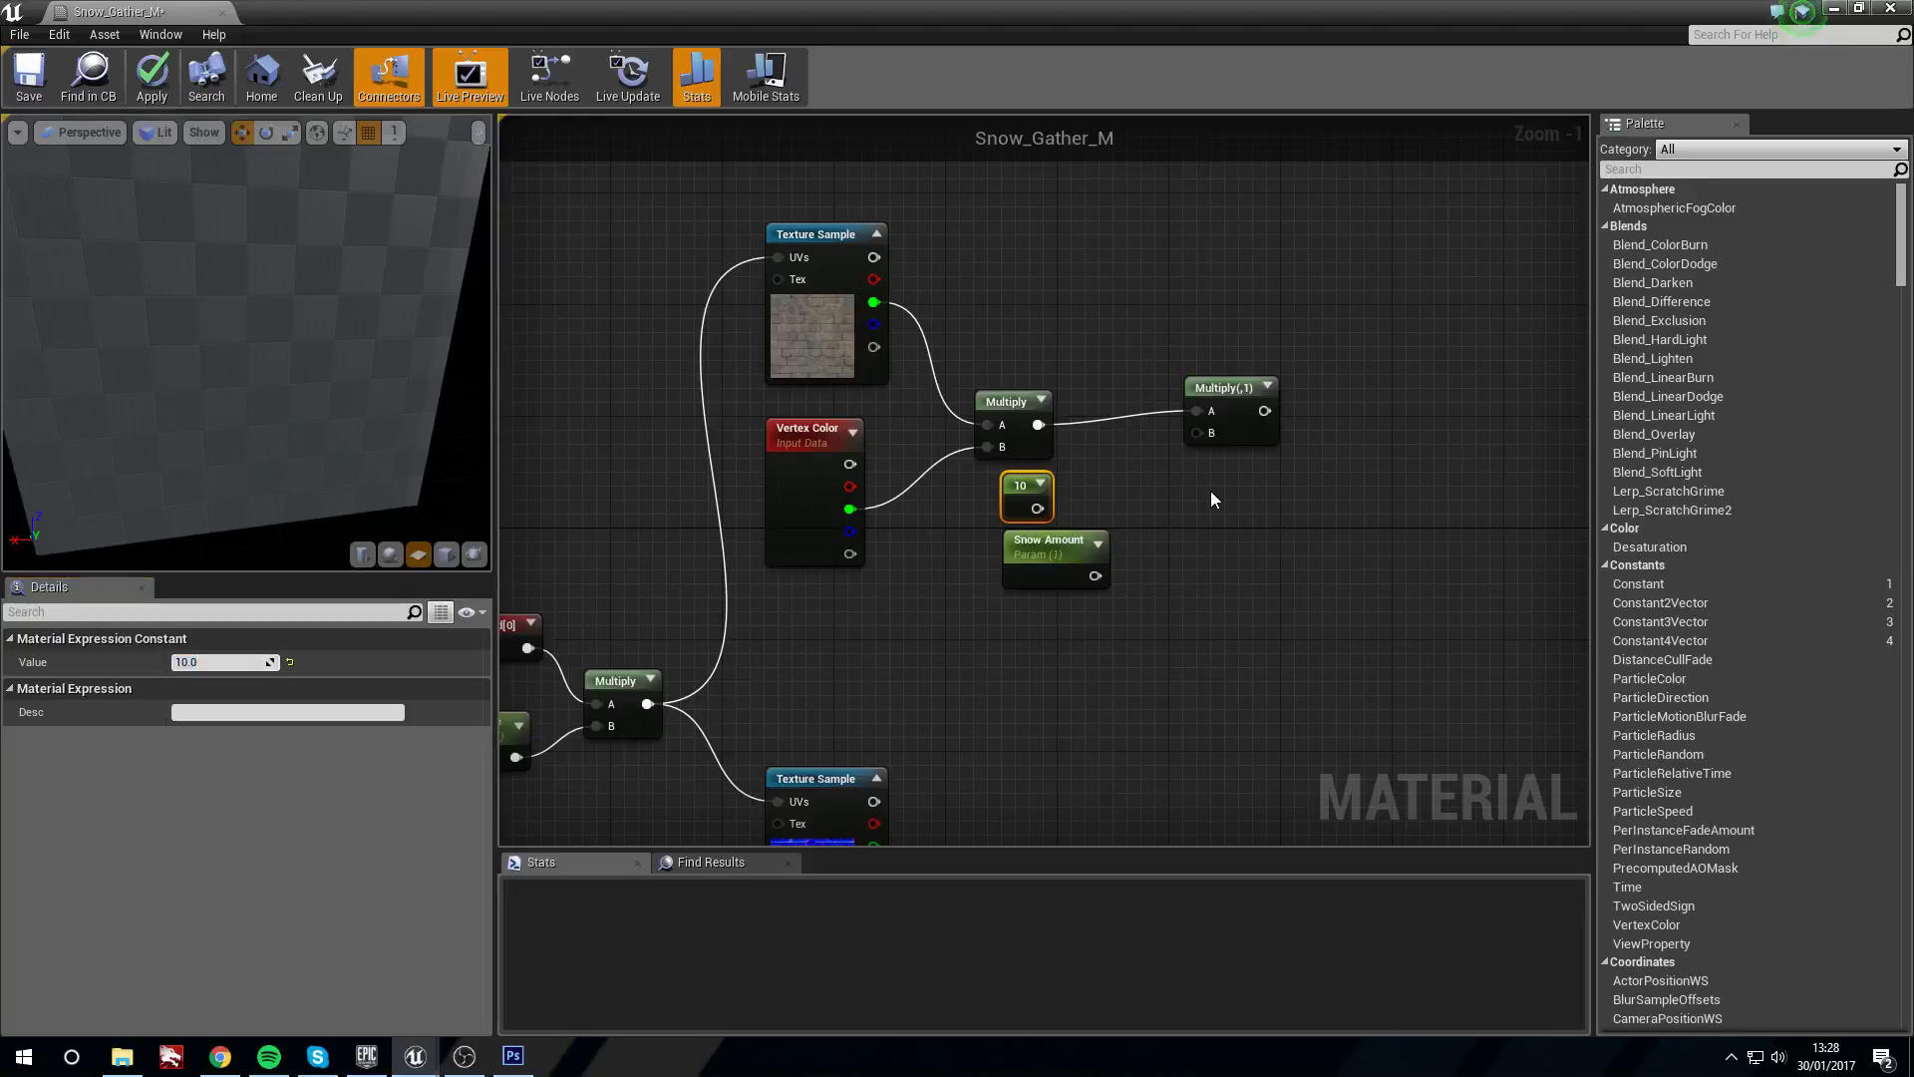
Add a single Divide node beneath the second Multiply node
right_click(1214, 498)
text(divid)
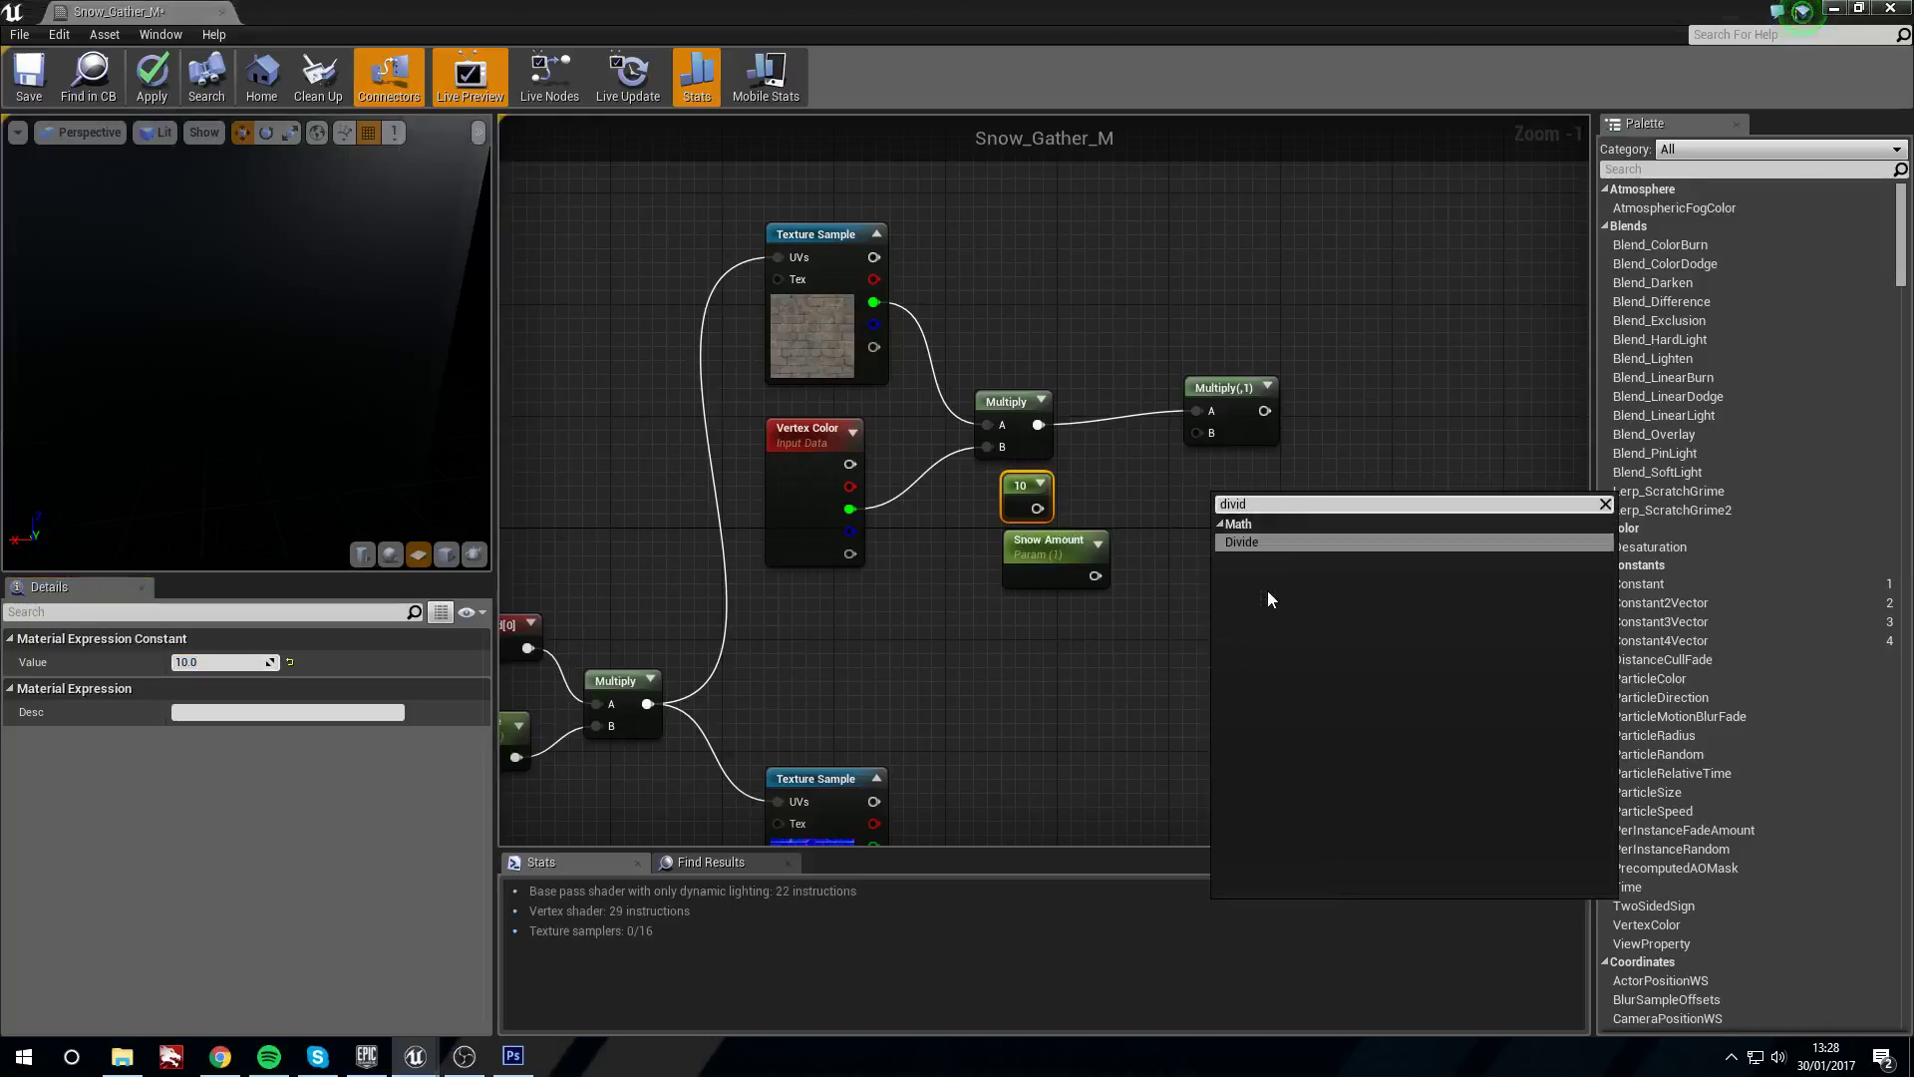
key(Return)
key(ctrl+v)
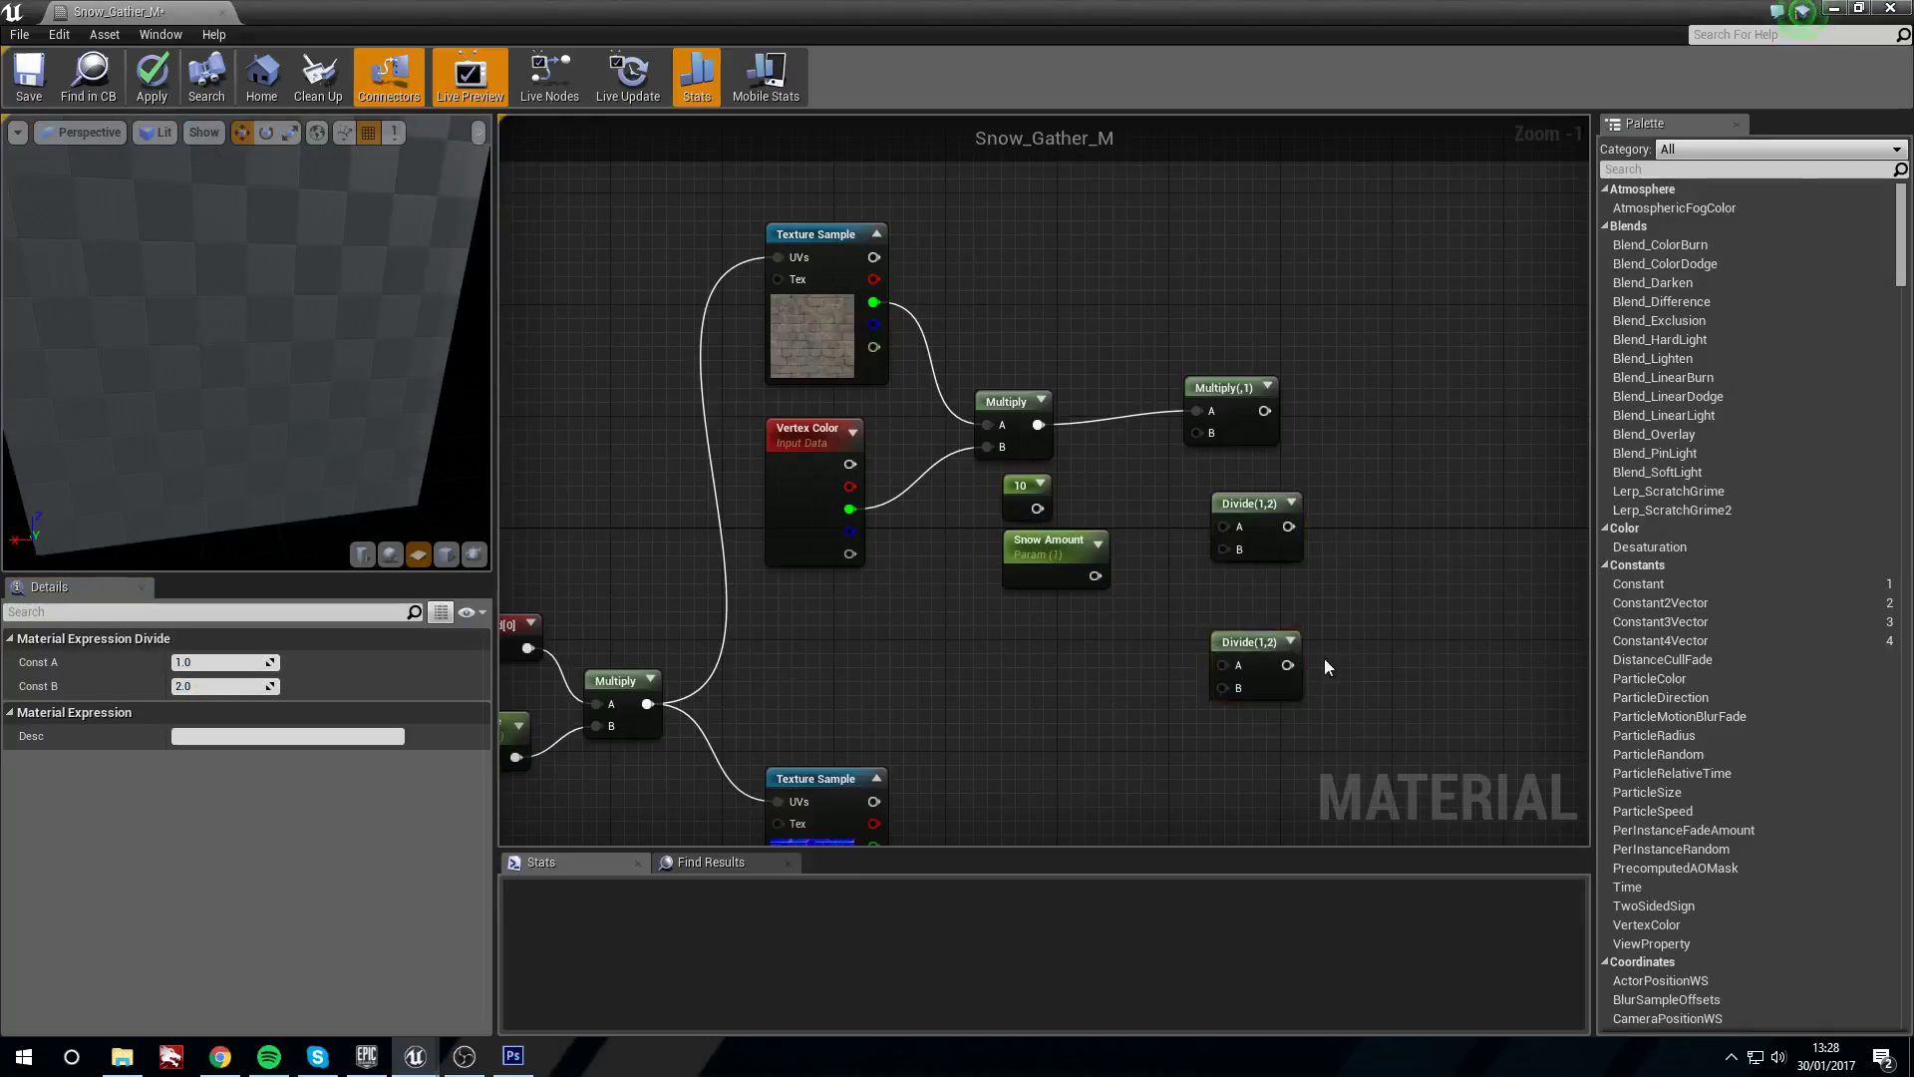
key(ctrl+z)
Move Divide beside the constant, connecting the constant 10 to A, Snow Amount to B, and its output to the second Multiply's B
drag(1249, 510, 1152, 492)
drag(1038, 508, 1126, 510)
drag(1033, 558, 1196, 434)
Preview the second Multiply node on the plane and examine the brick mask up close
right_click(1236, 390)
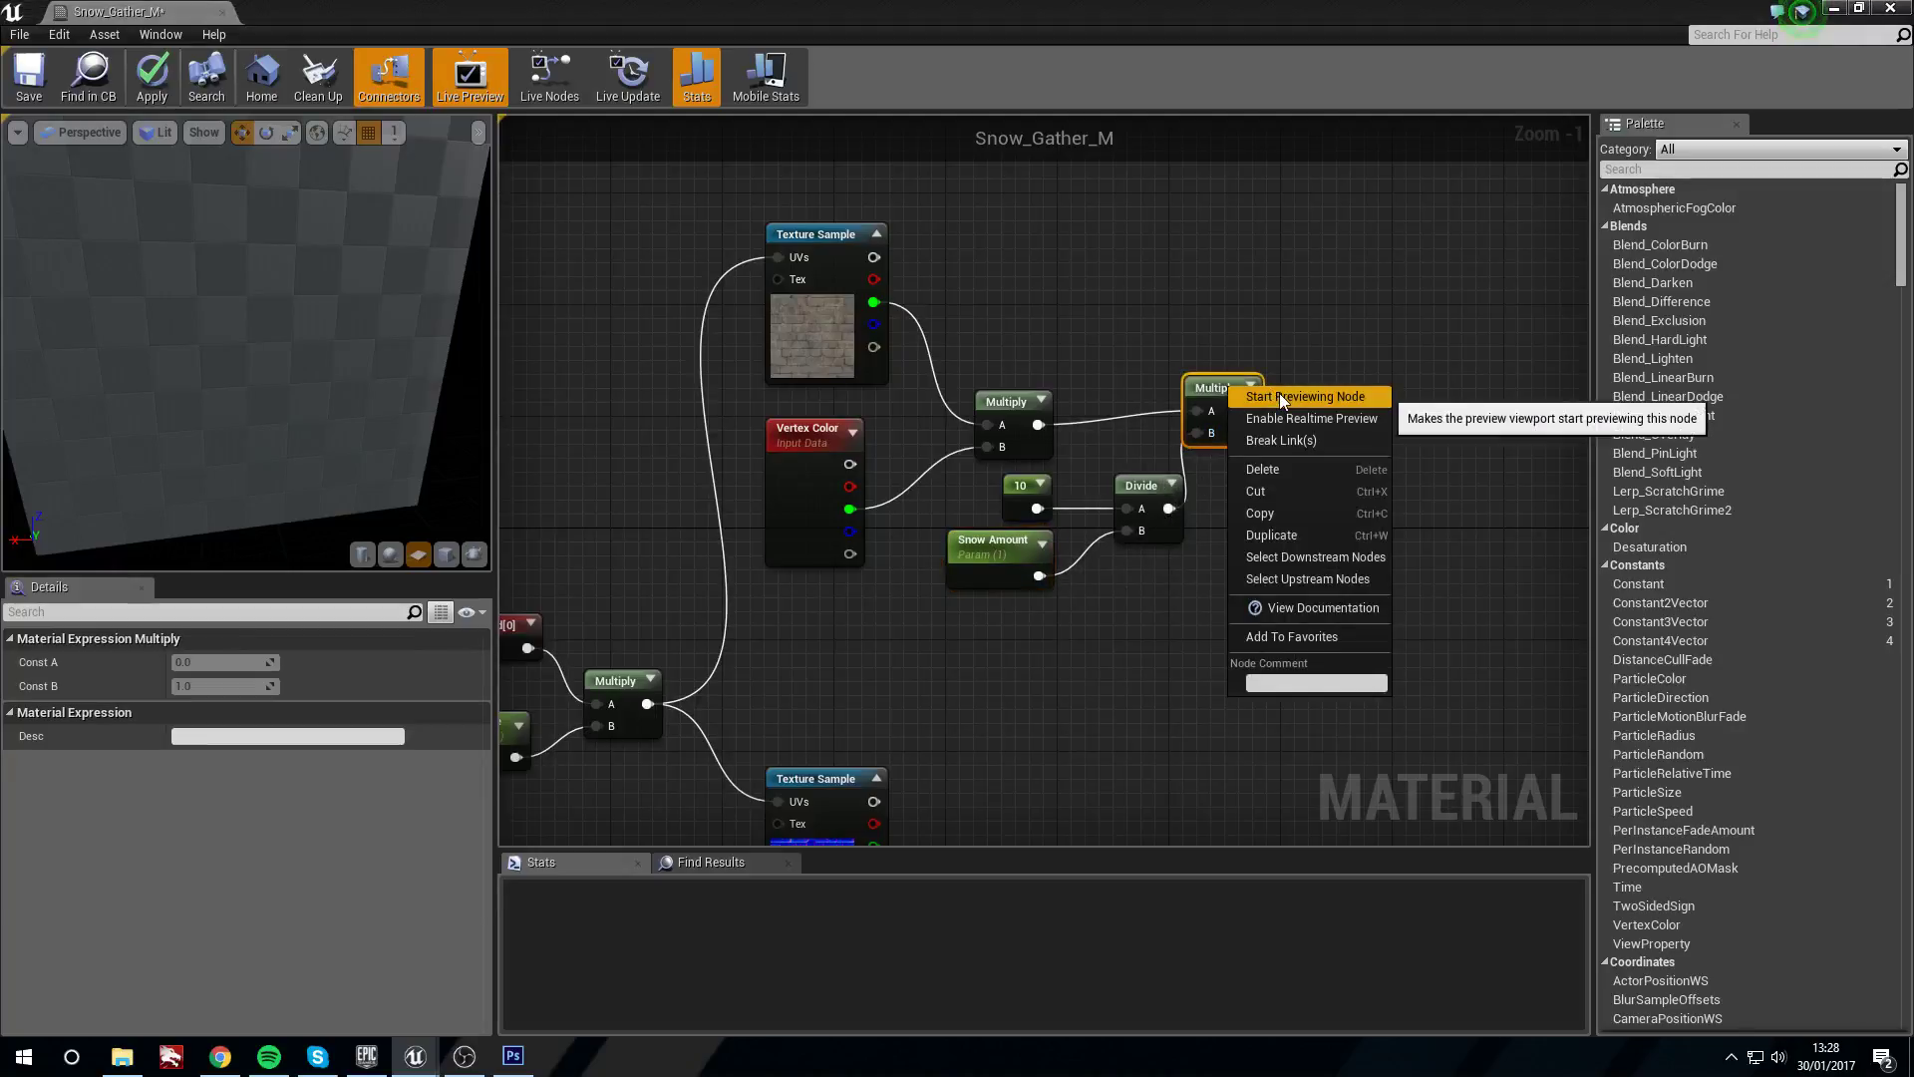
click(1278, 393)
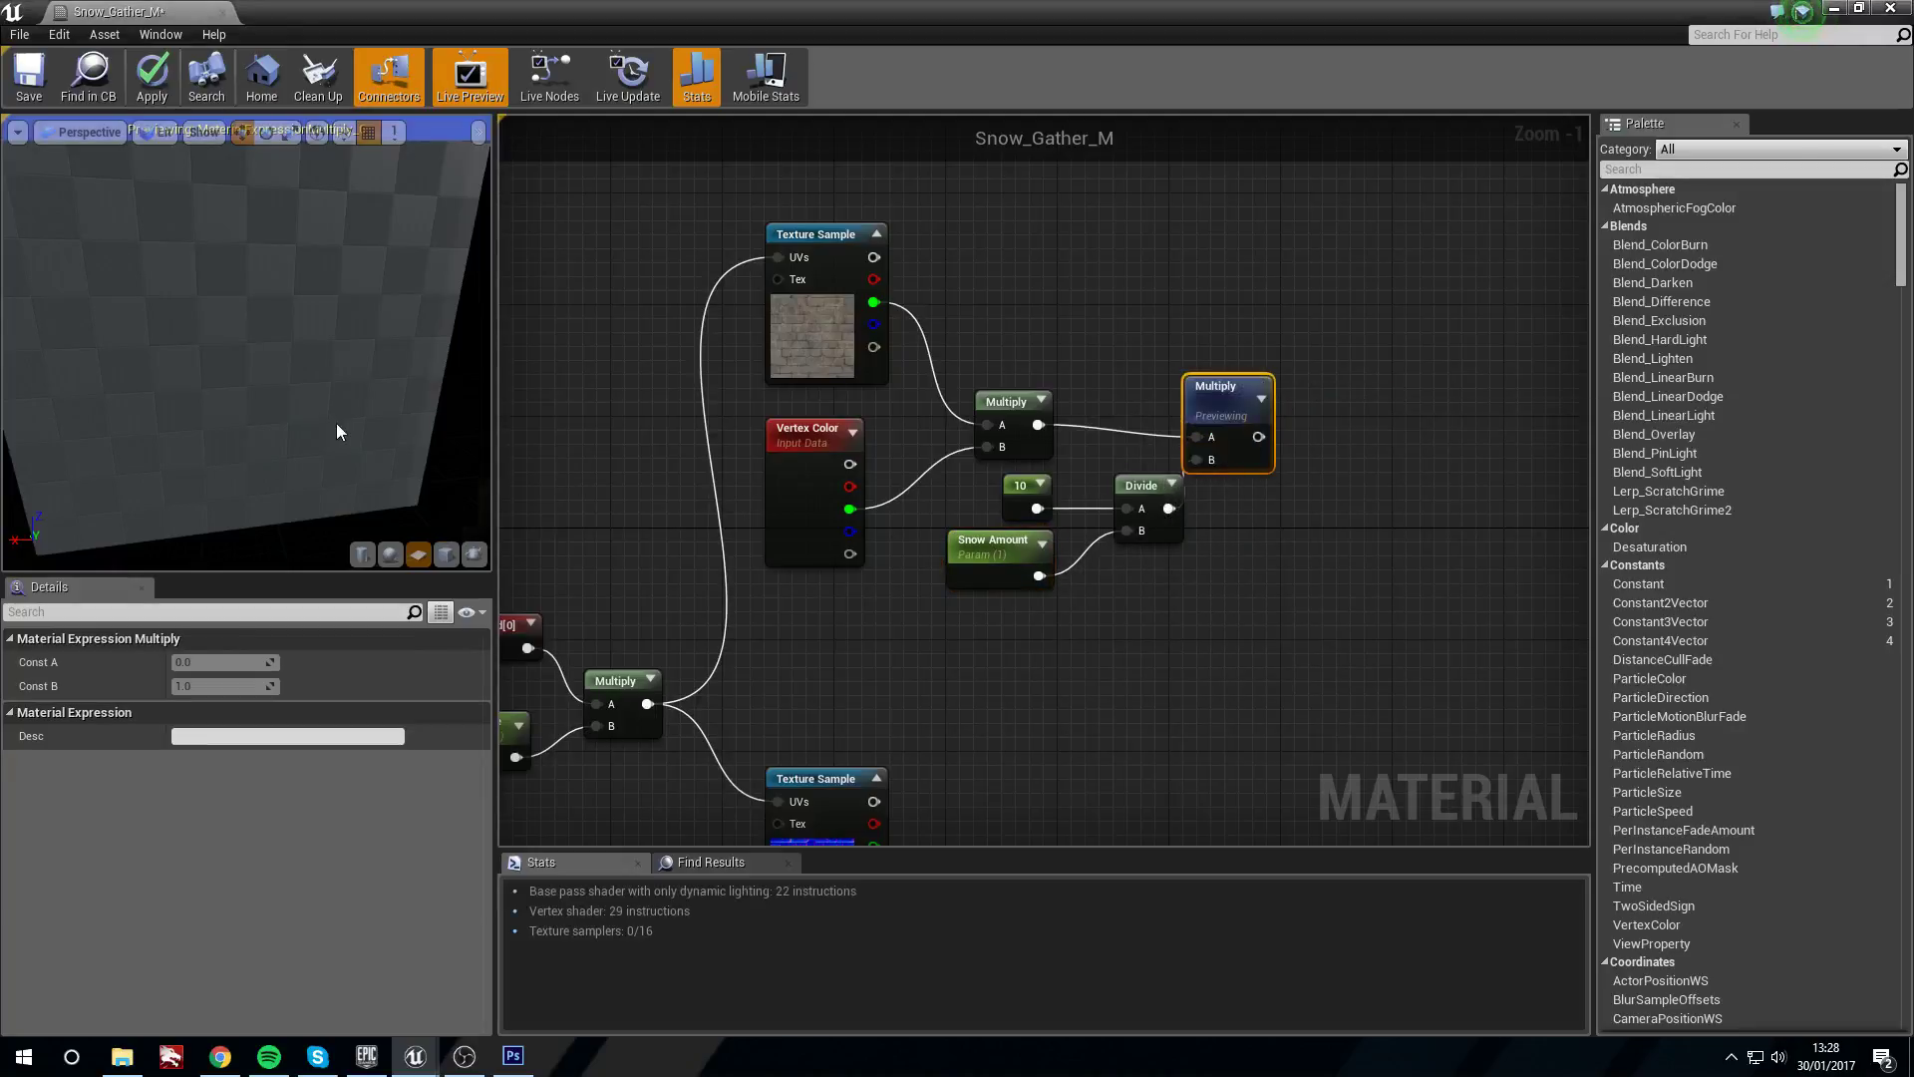
drag(349, 447, 315, 429)
mouse_move(315, 428)
right_down()
mouse_move(306, 459)
mouse_move(321, 379)
mouse_move(315, 403)
right_up()
mouse_move(279, 409)
mouse_down()
mouse_move(237, 407)
mouse_move(261, 411)
mouse_up()
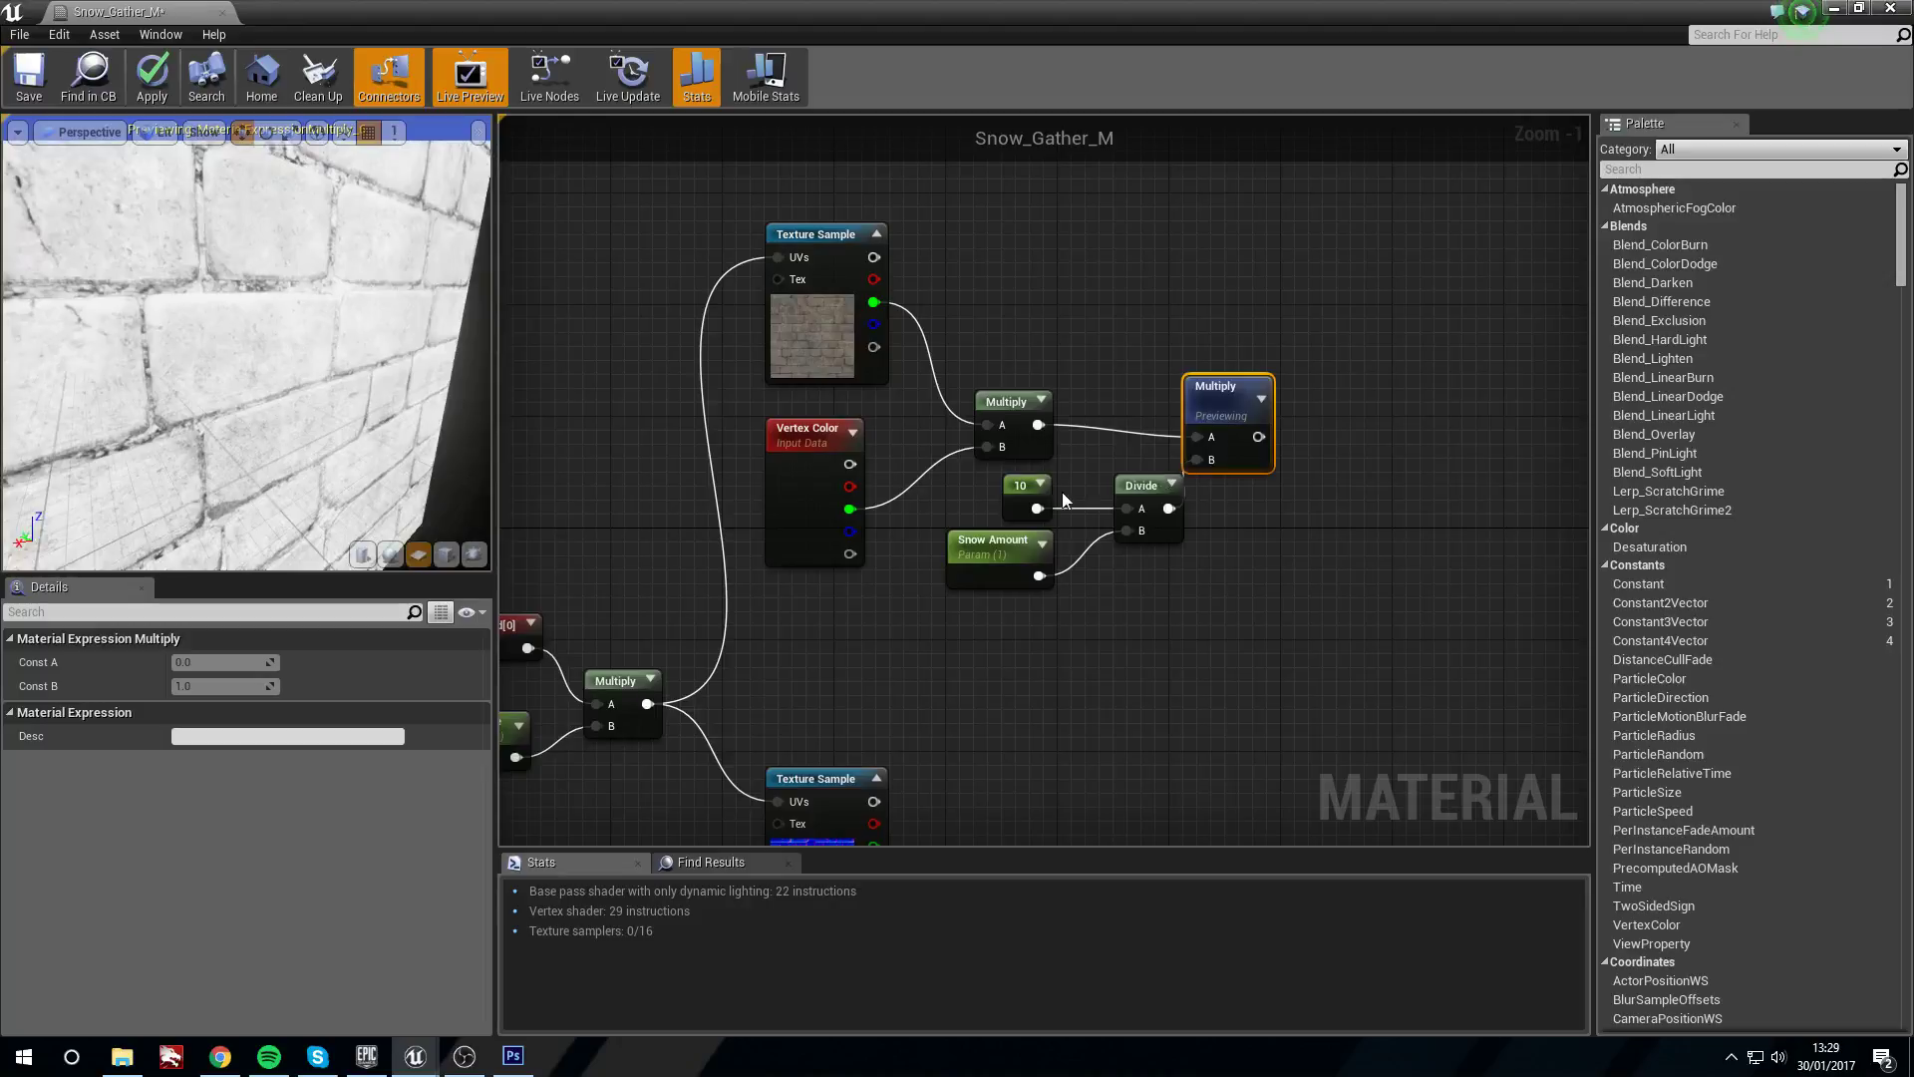
Try a default value of 0.7 for the Snow Amount parameter and examine the brick mask
click(997, 546)
click(224, 663)
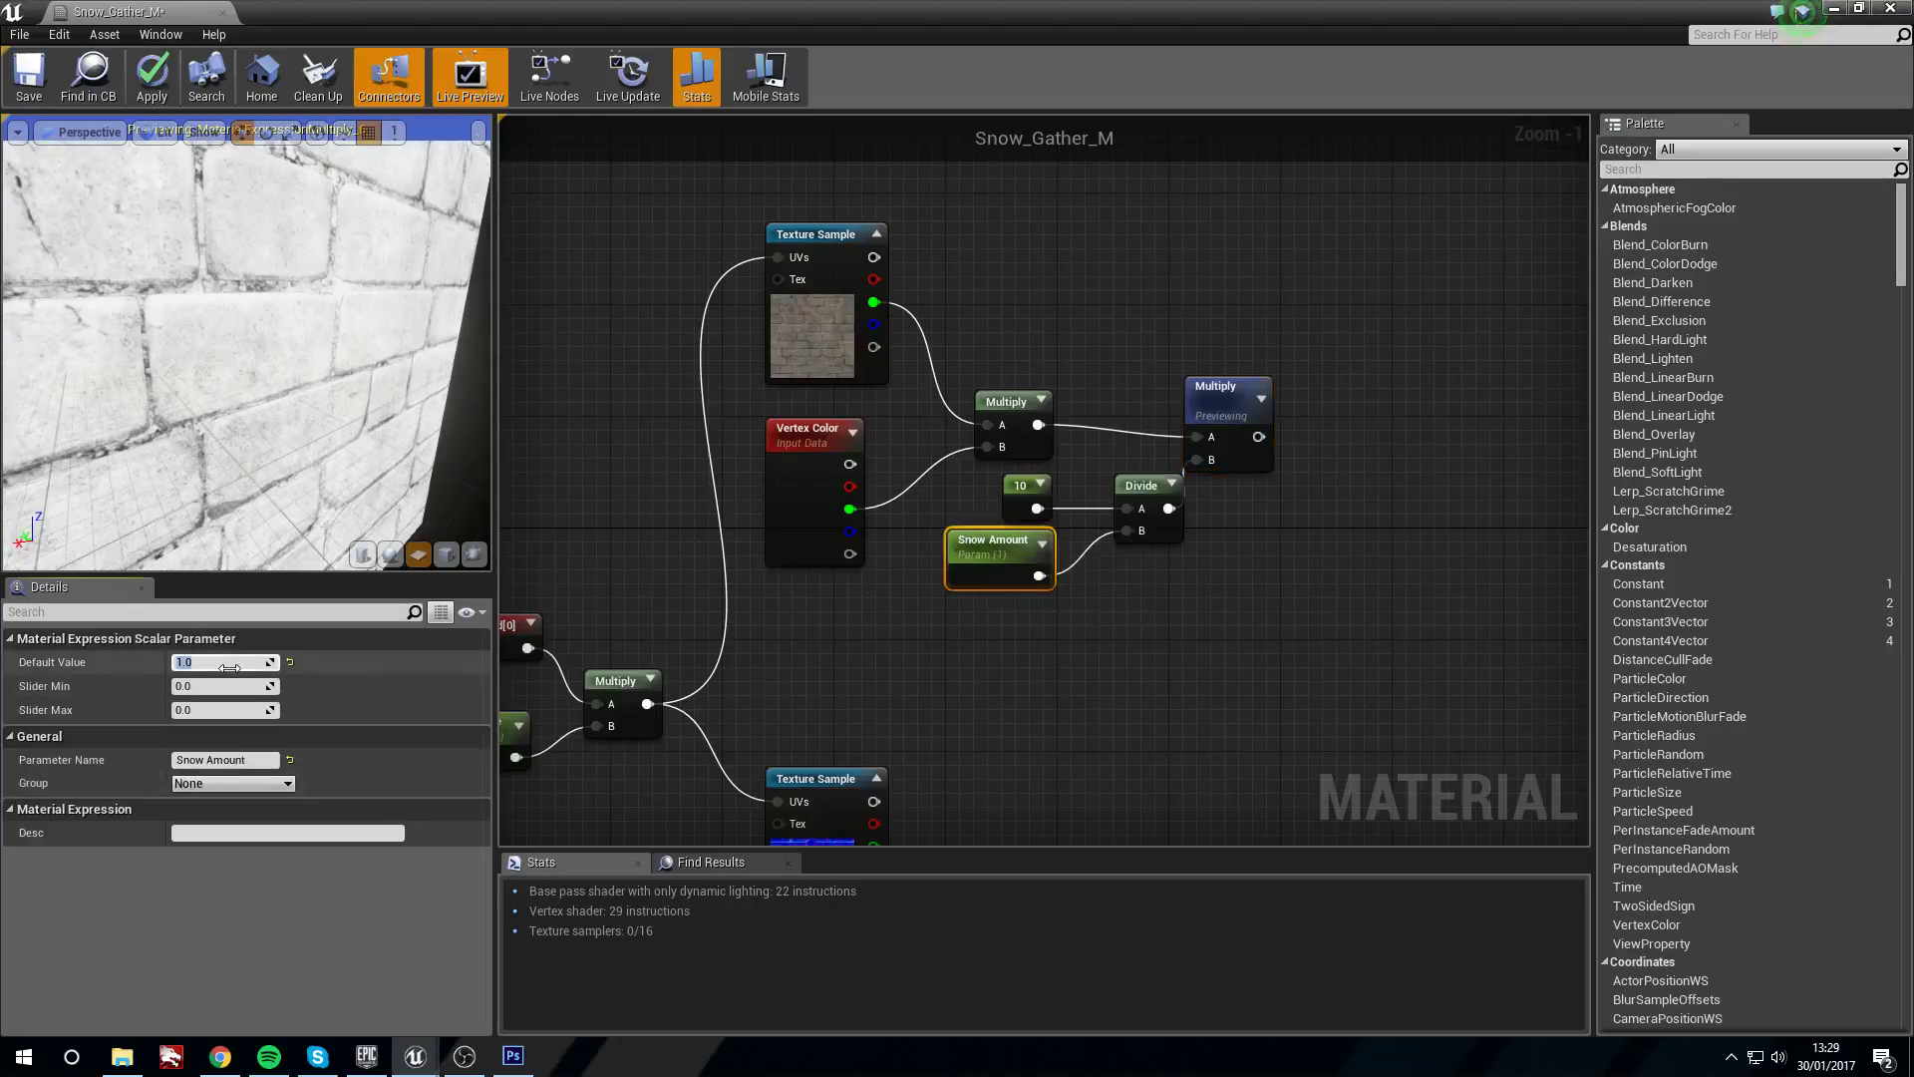
text(0.7)
key(Return)
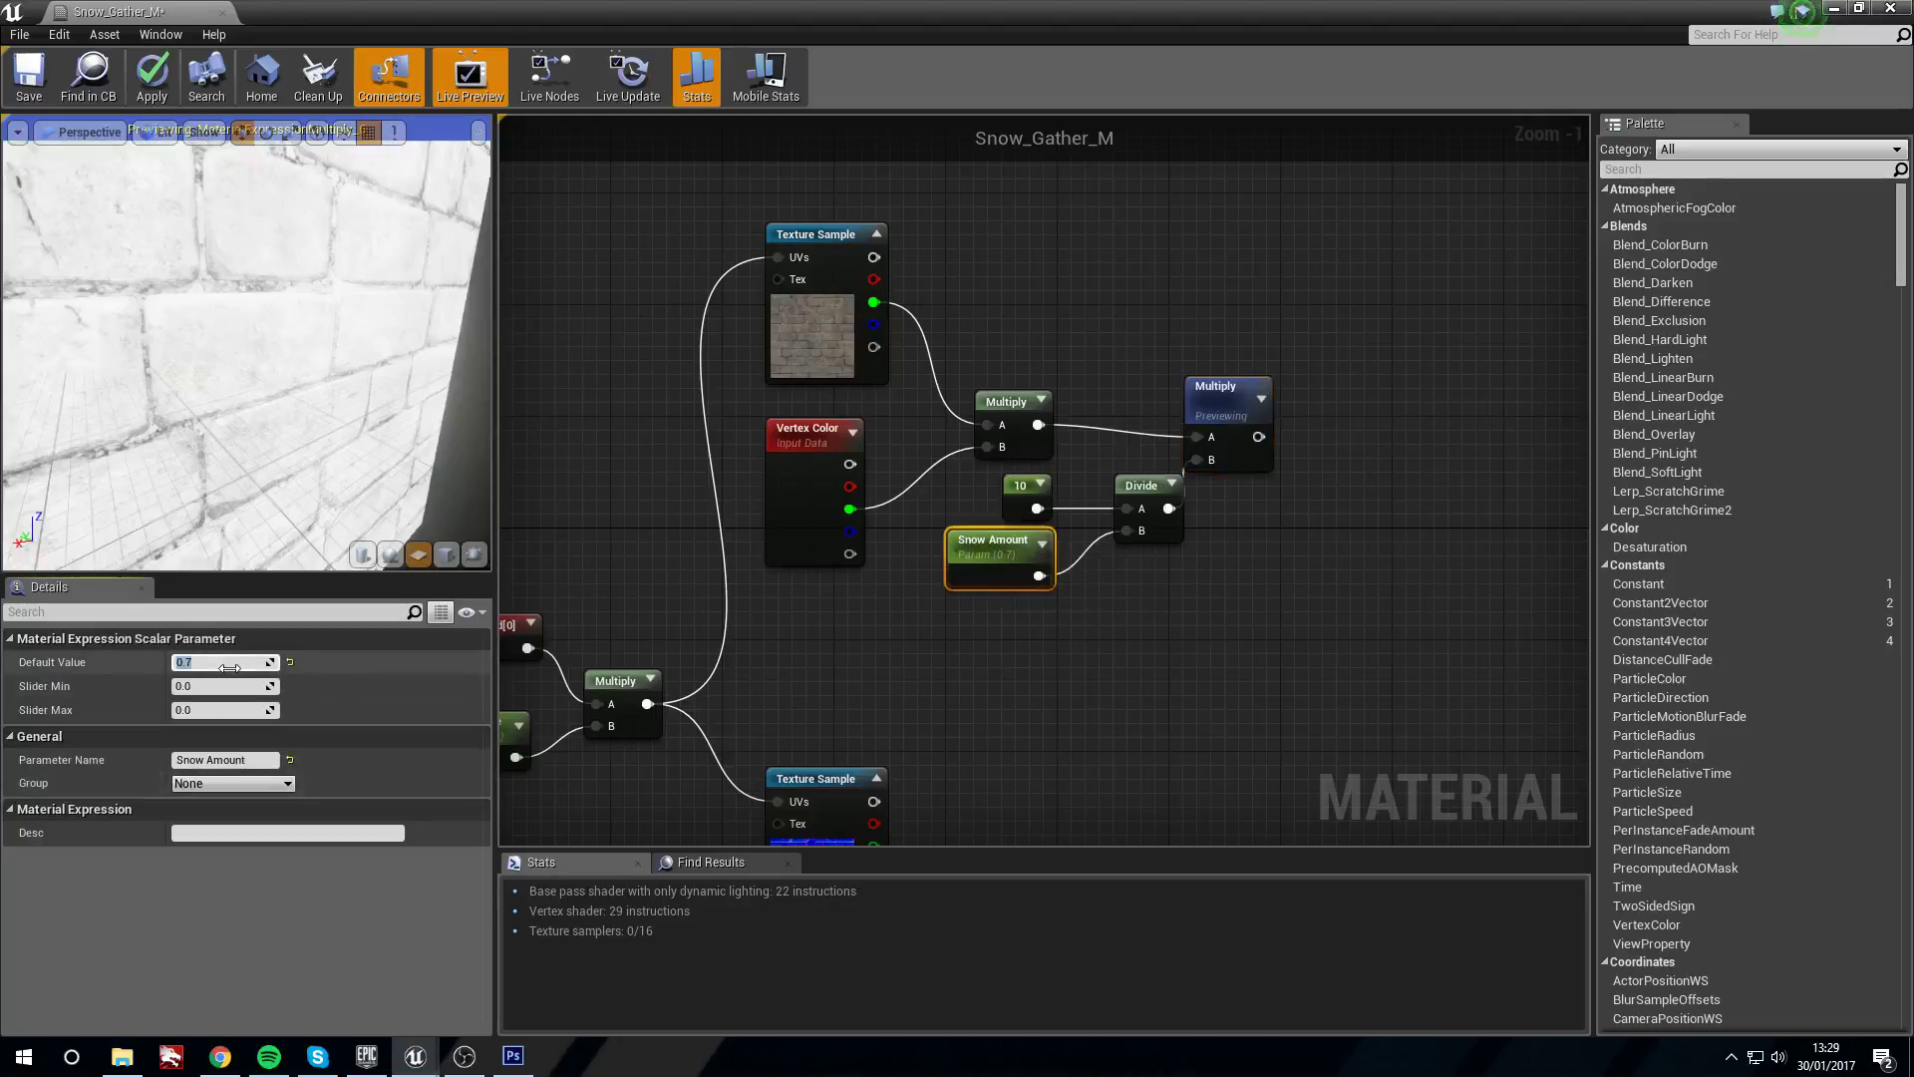
mouse_move(249, 399)
right_down()
mouse_move(249, 439)
mouse_move(249, 377)
right_up()
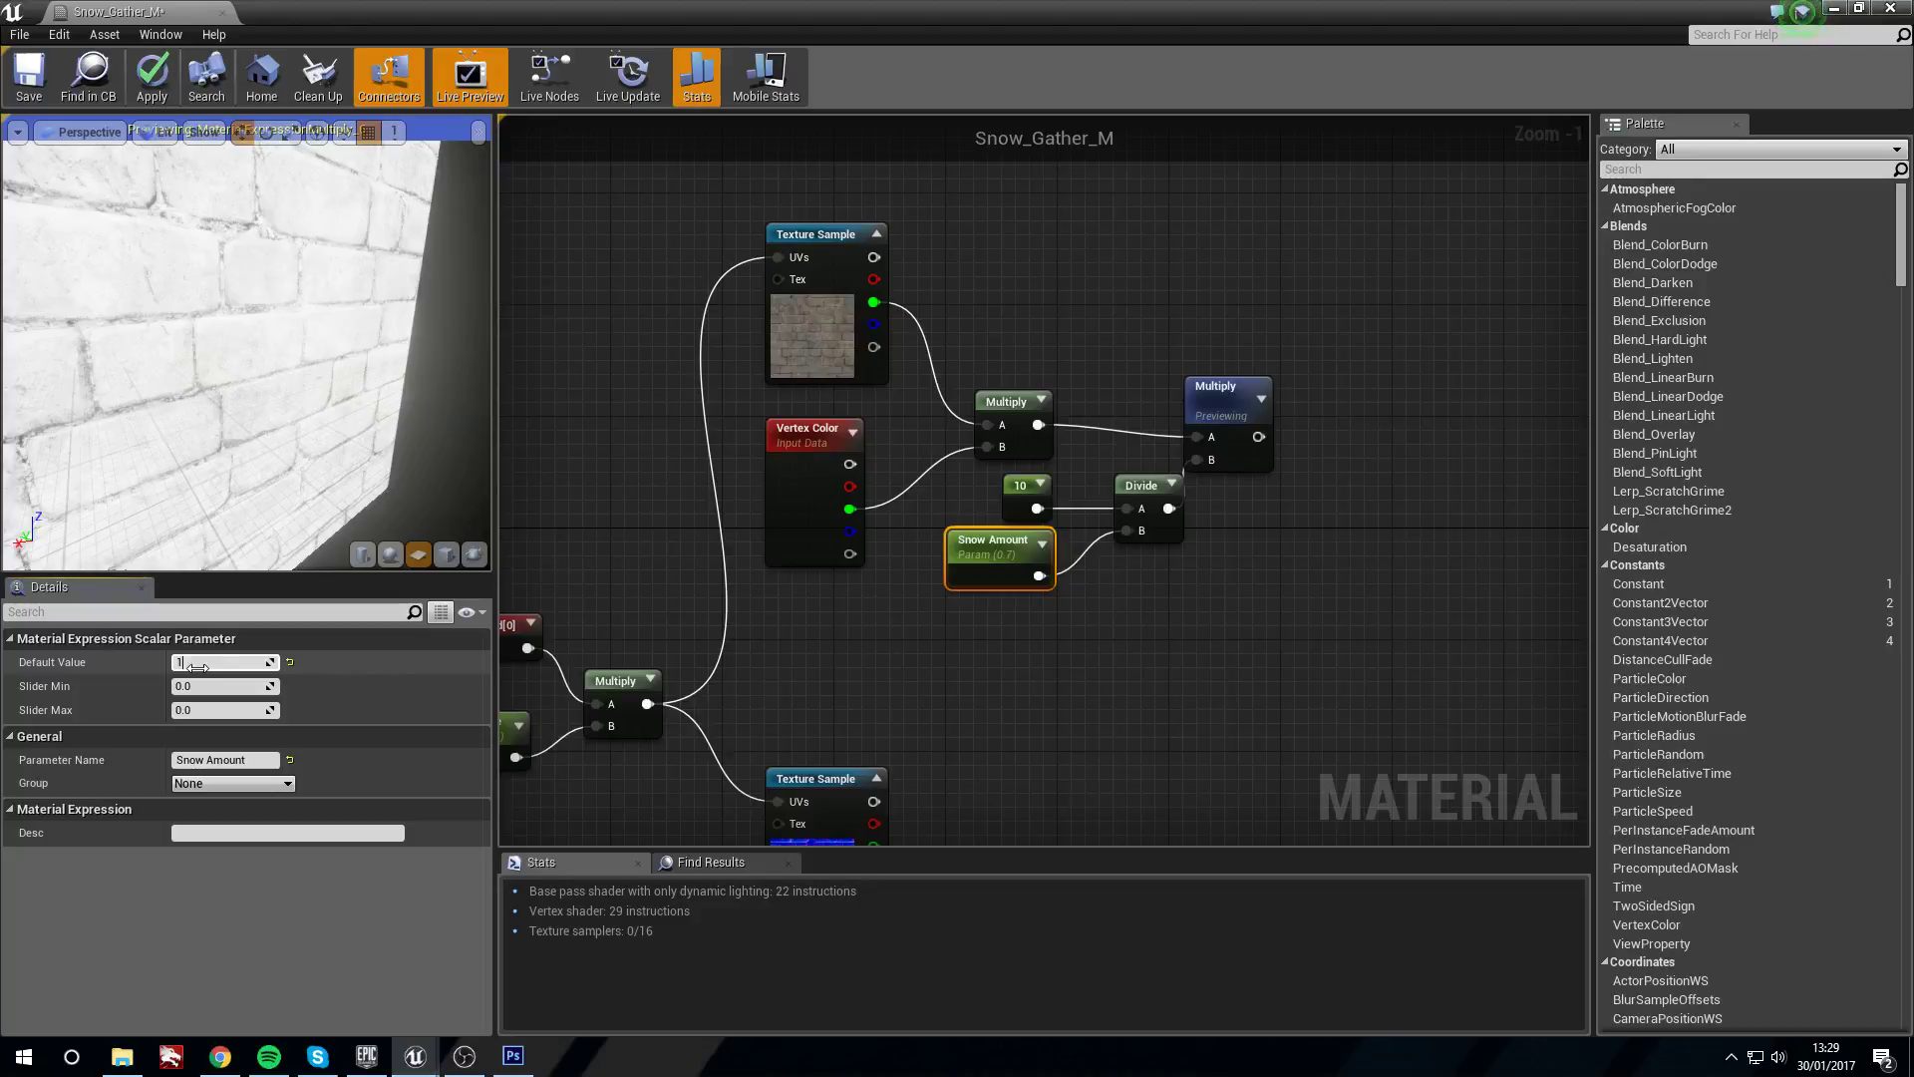
Try Snow Amount default values of 1 and 2 on the brick mask, and return the default to 1
click(196, 667)
text(1)
key(Return)
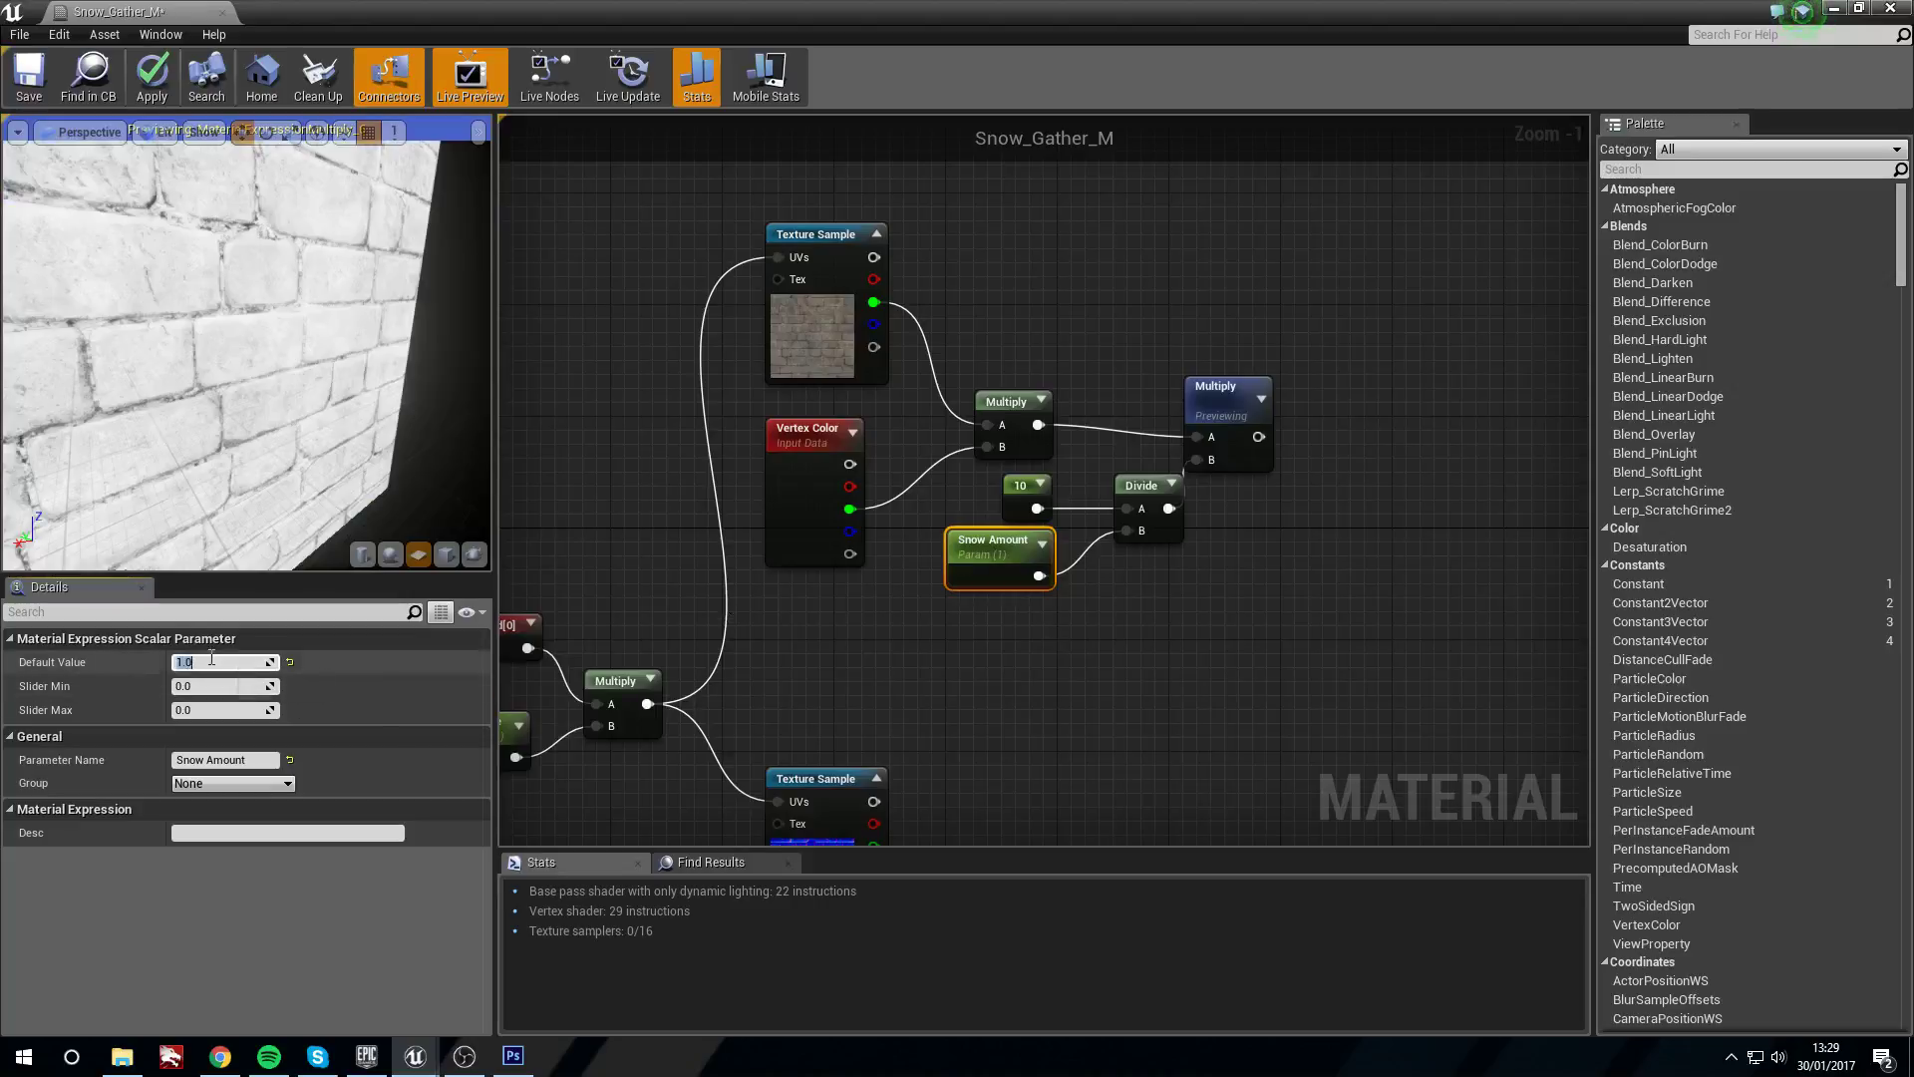
text(2)
key(Return)
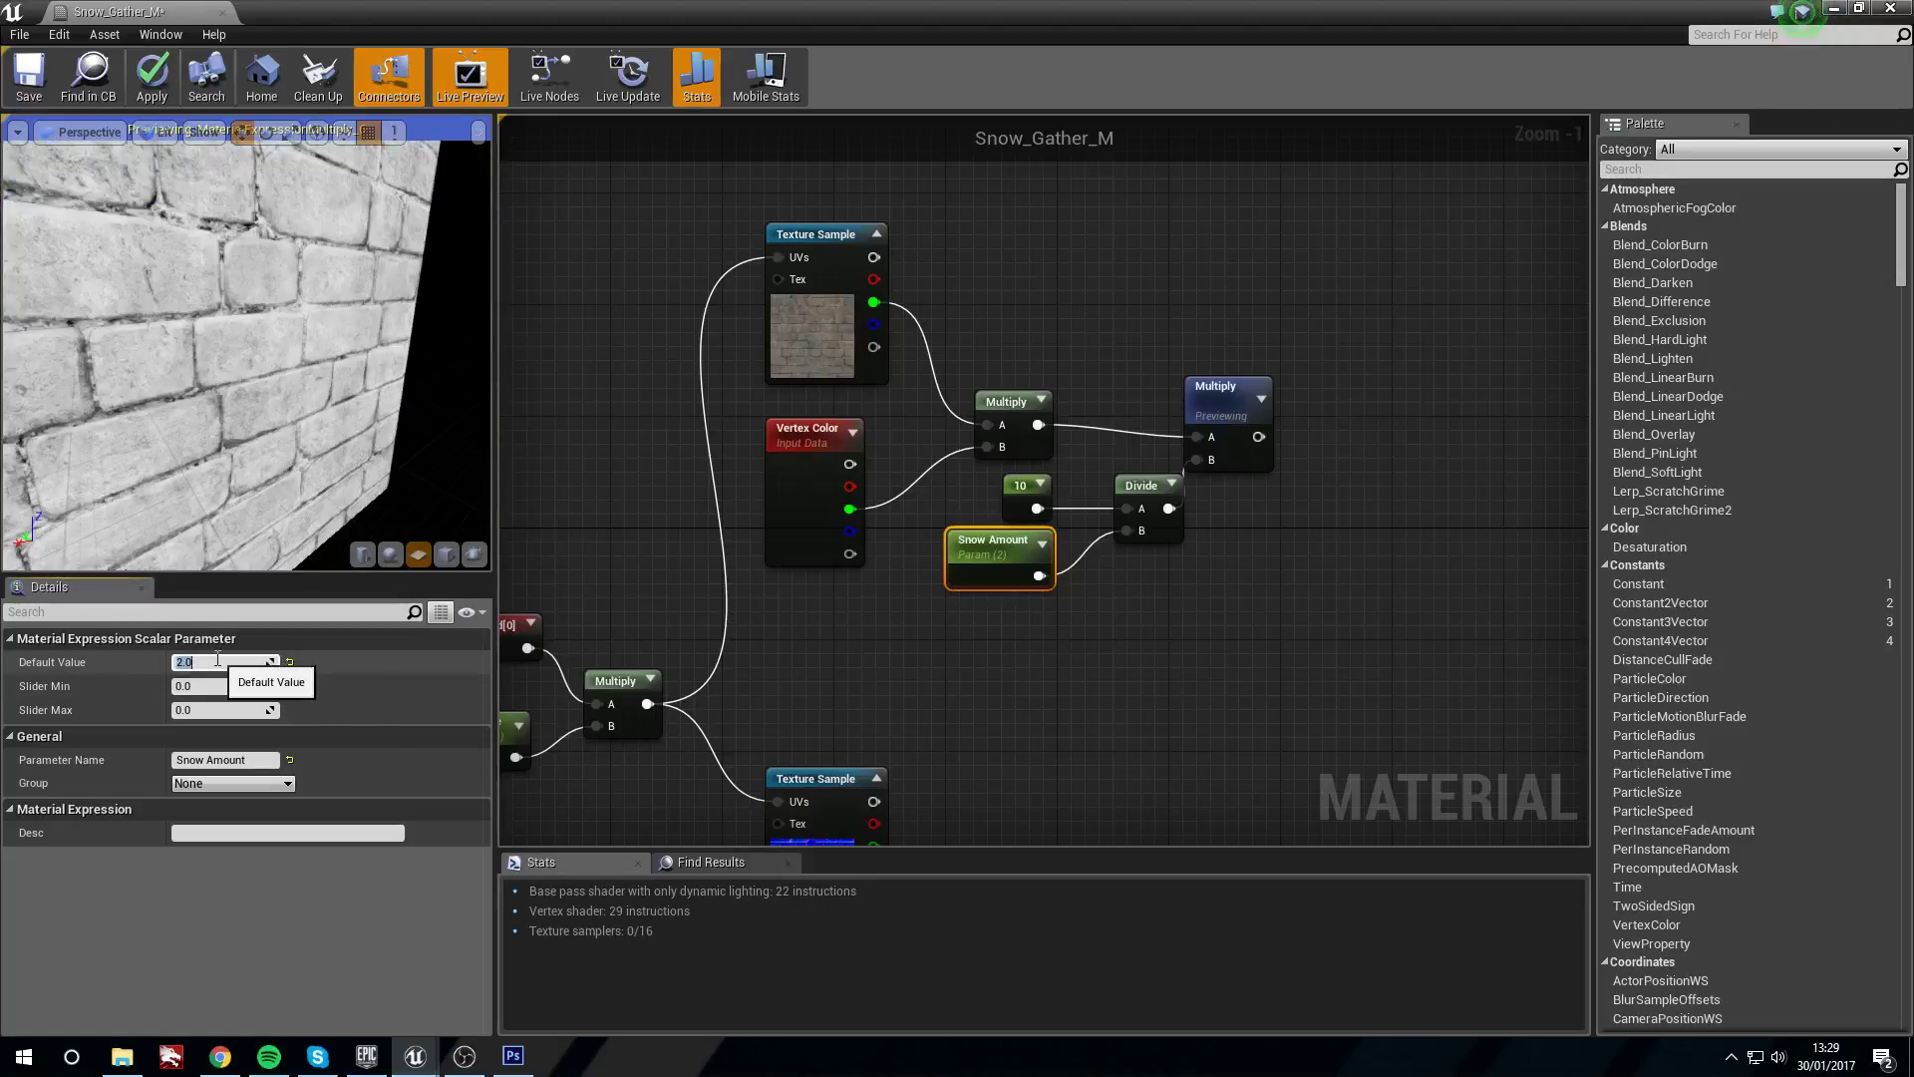
text(1)
key(Return)
Stop previewing the second Multiply node and line it up with the first Multiply node
right_drag(900, 666, 811, 691)
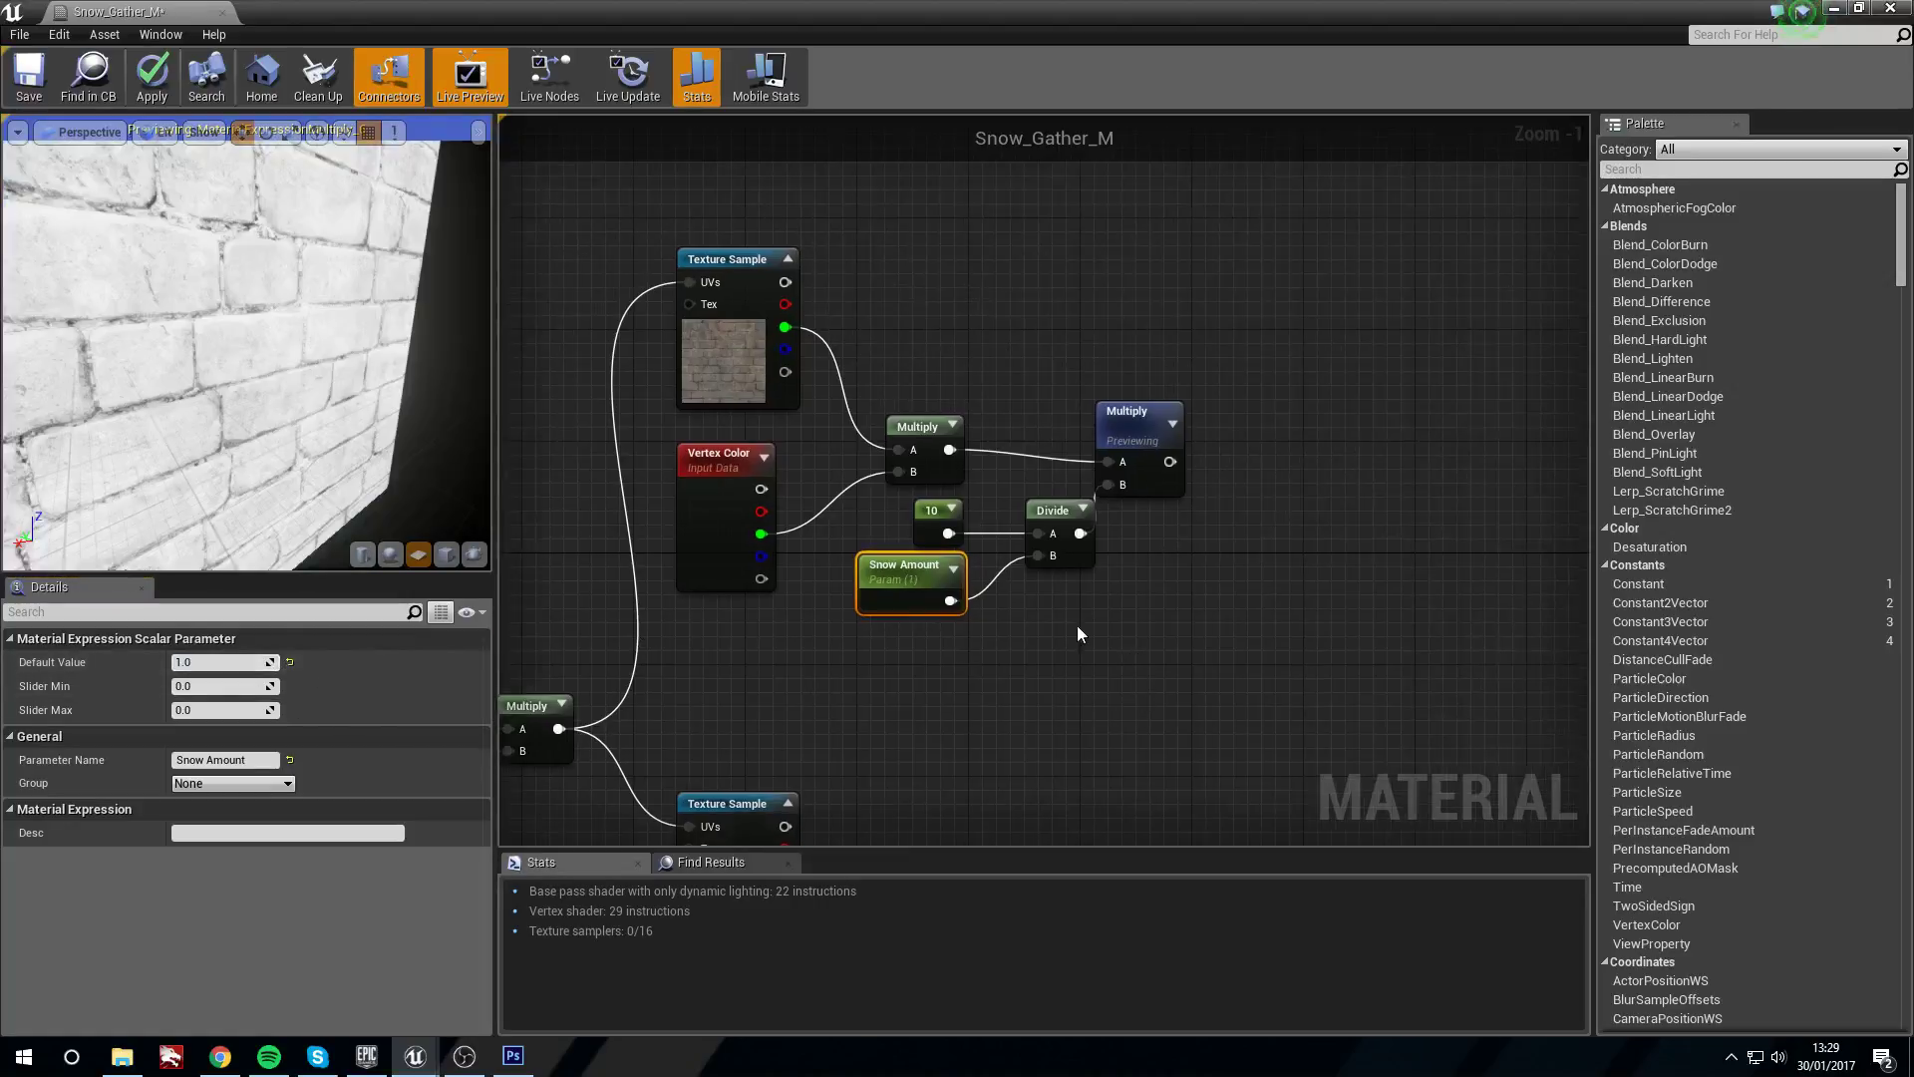
click(1136, 416)
right_click(1139, 416)
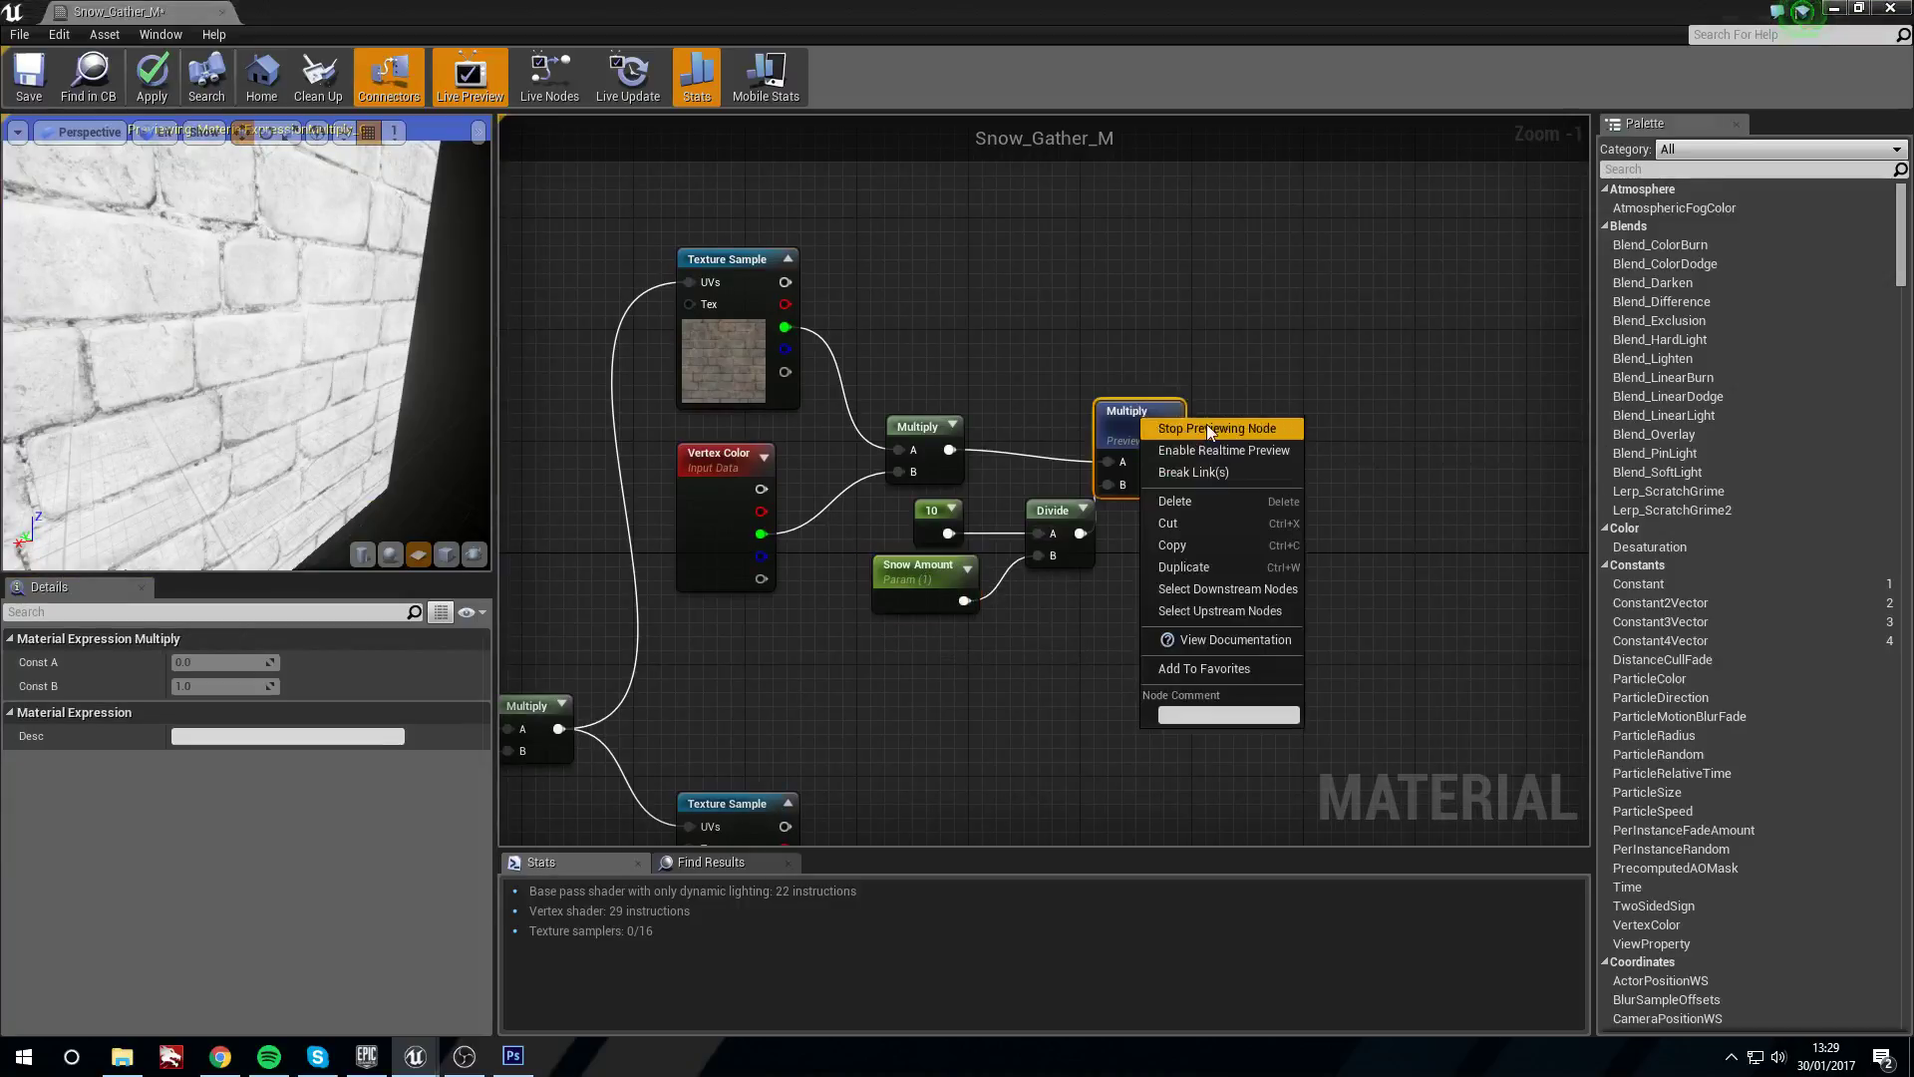
click(1207, 425)
drag(1129, 421, 1145, 439)
right_drag(1170, 450, 1145, 449)
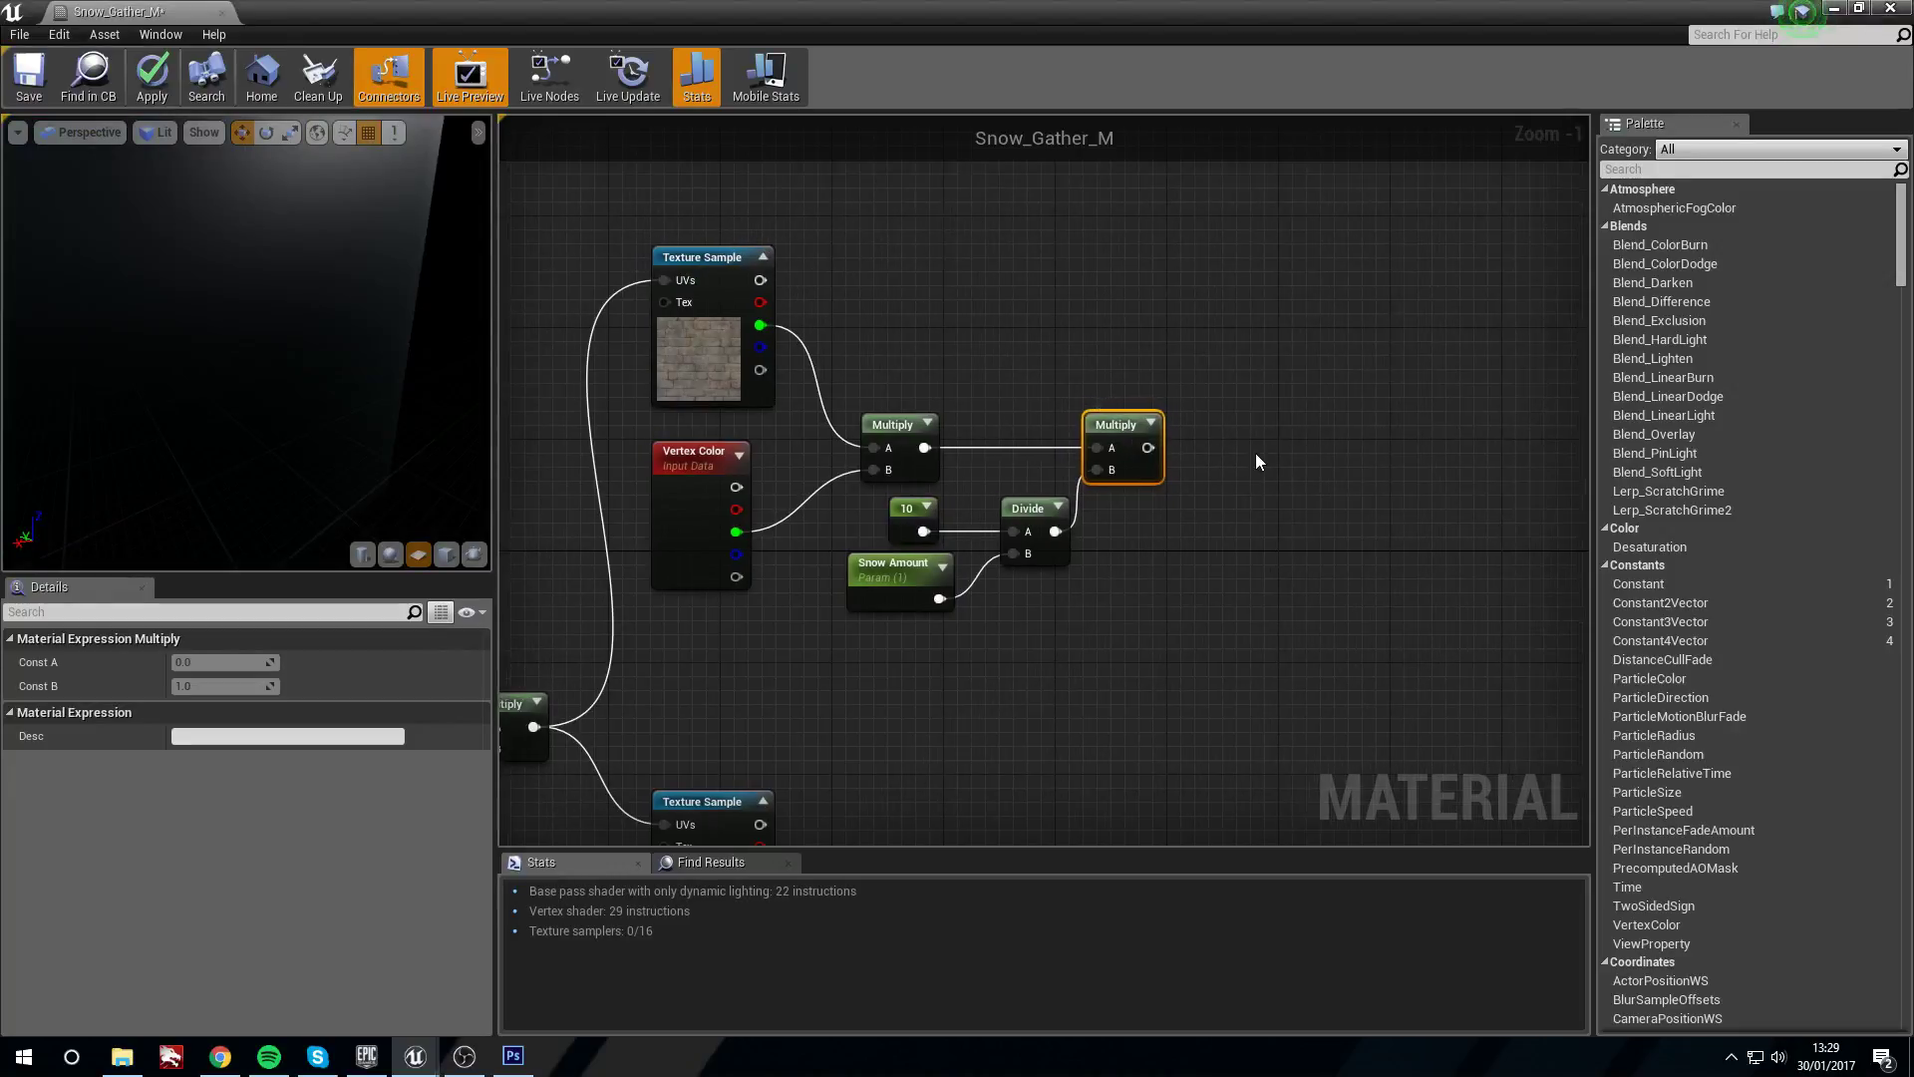
Add a 1-x node fed by the second Multiply's output and preview it on the plane
click(1255, 463)
drag(1148, 447, 1222, 477)
right_click(1237, 451)
click(1285, 472)
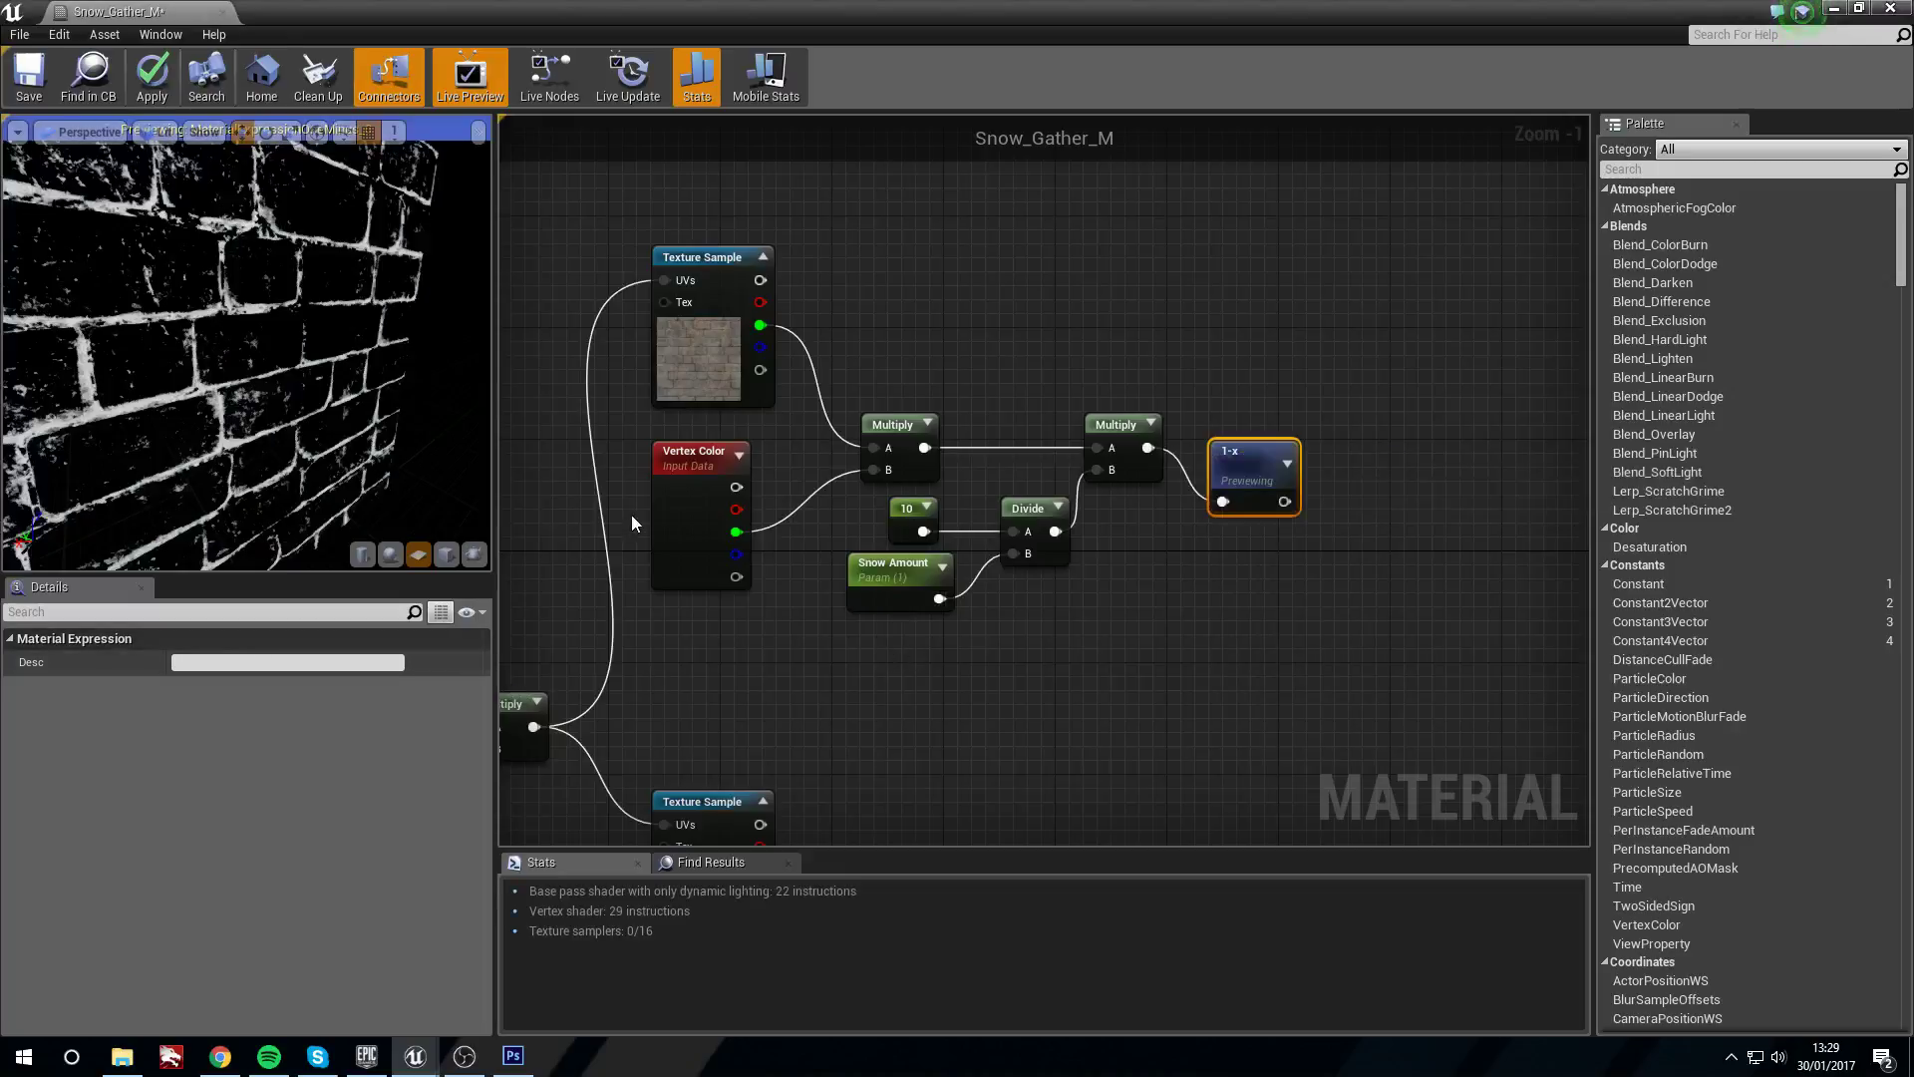
drag(229, 349, 349, 357)
Compare the mask previews of the second Multiply and 1-x nodes, and end the node preview
right_click(1122, 424)
click(1167, 436)
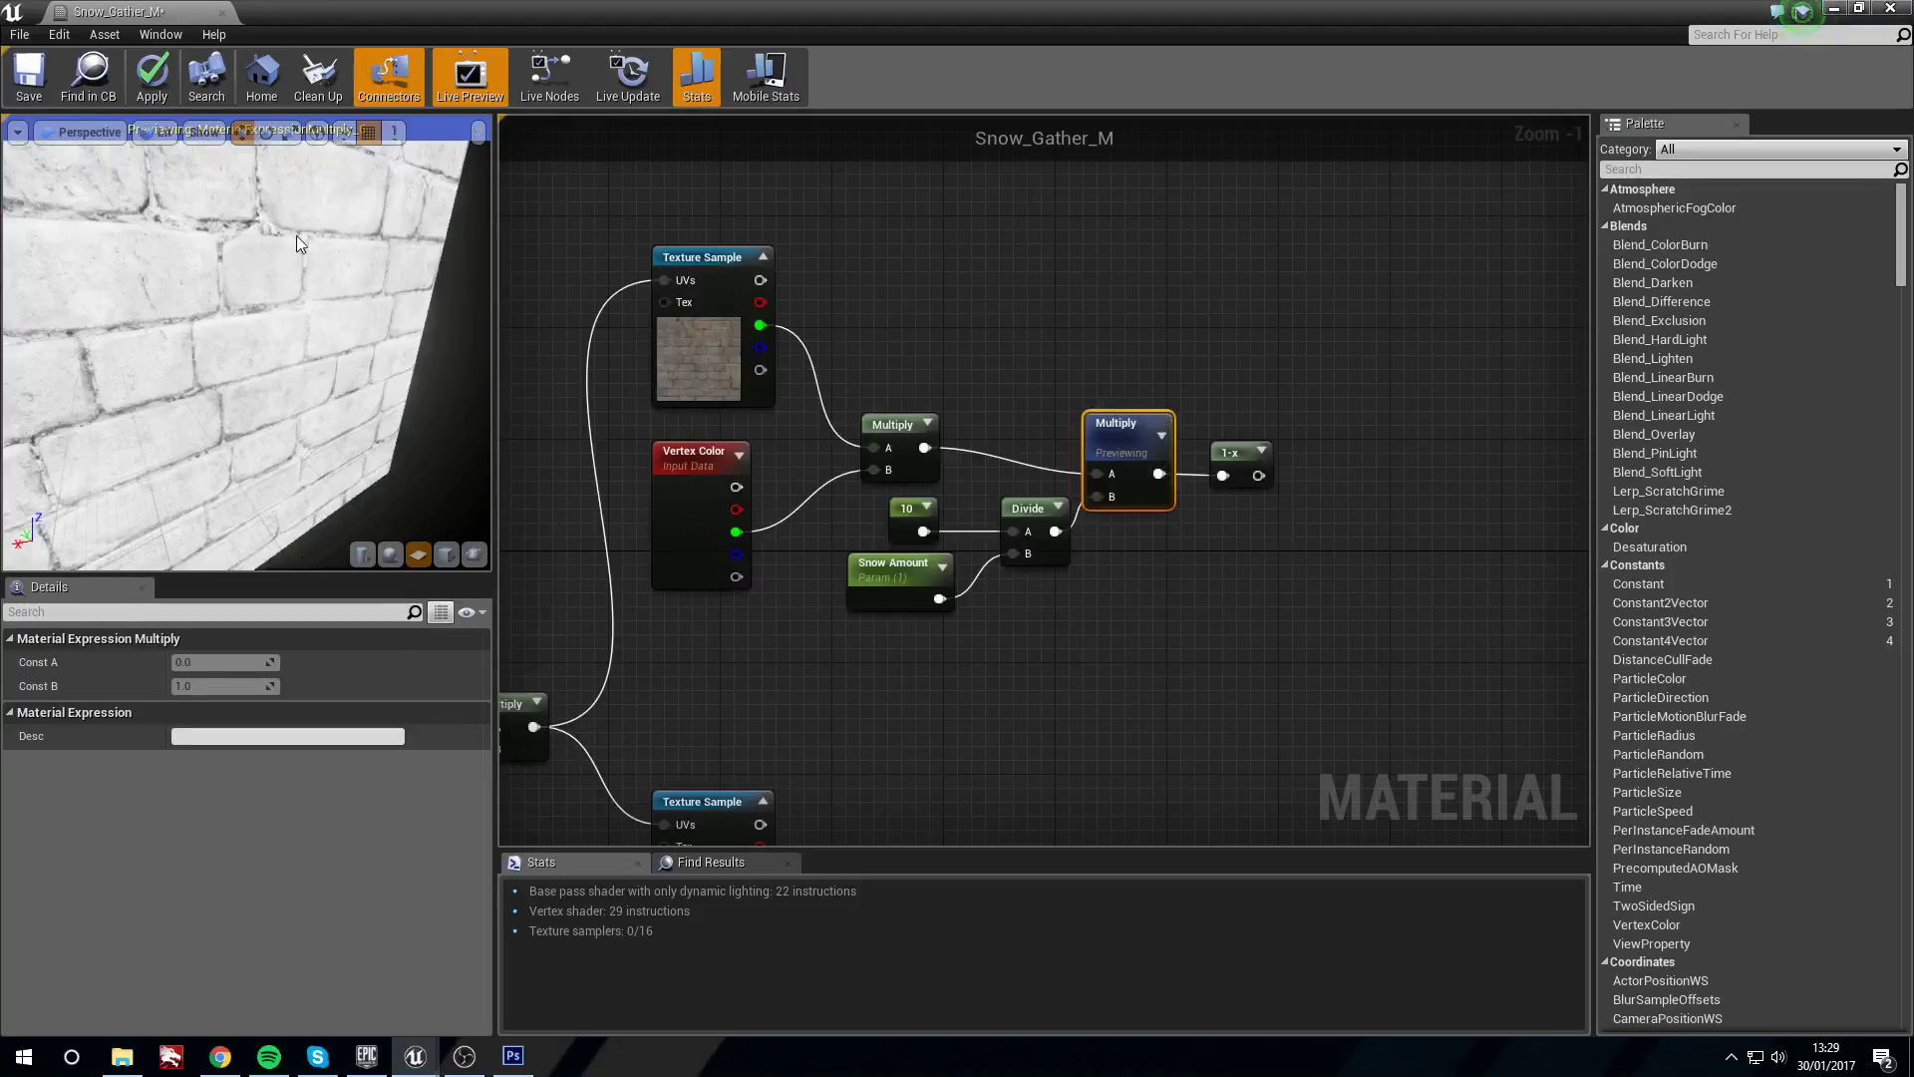
drag(301, 395, 405, 395)
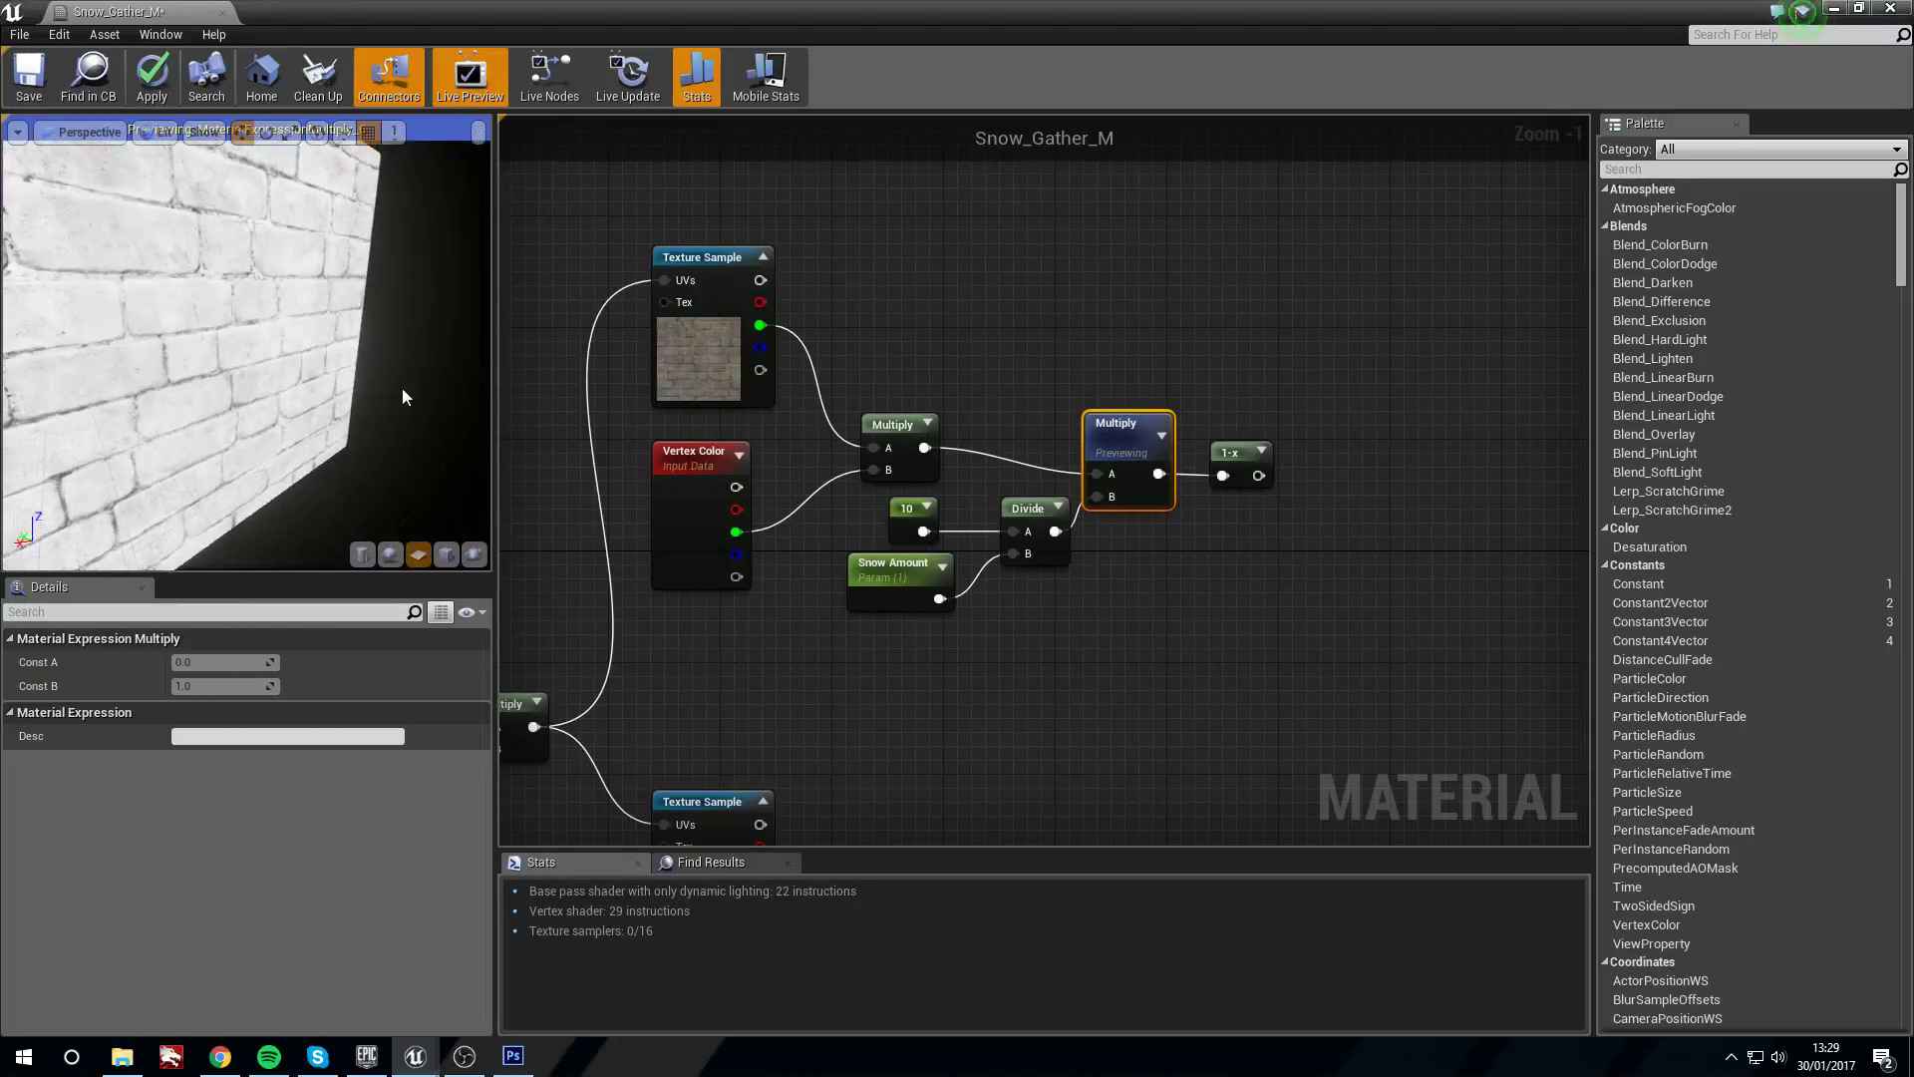
right_click(1234, 457)
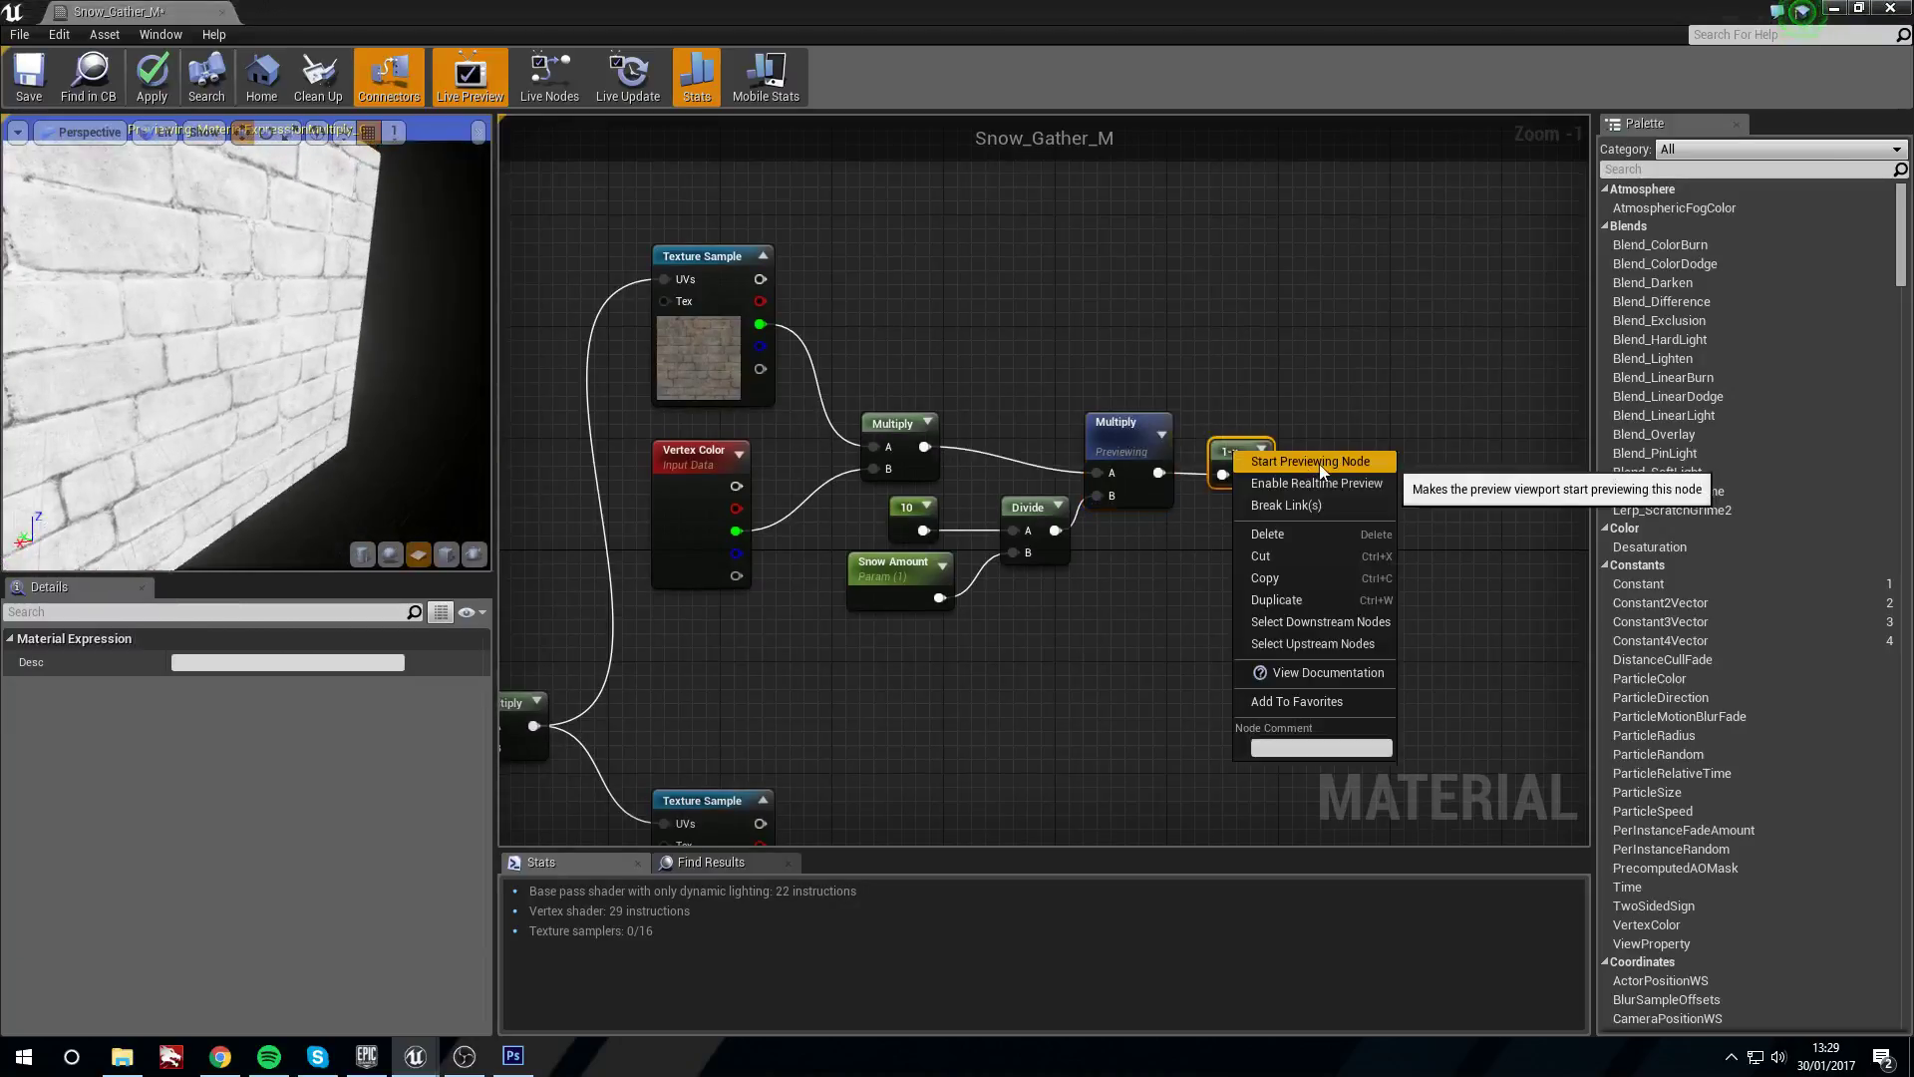
click(1319, 464)
drag(299, 369, 260, 371)
right_click(1248, 455)
click(1321, 463)
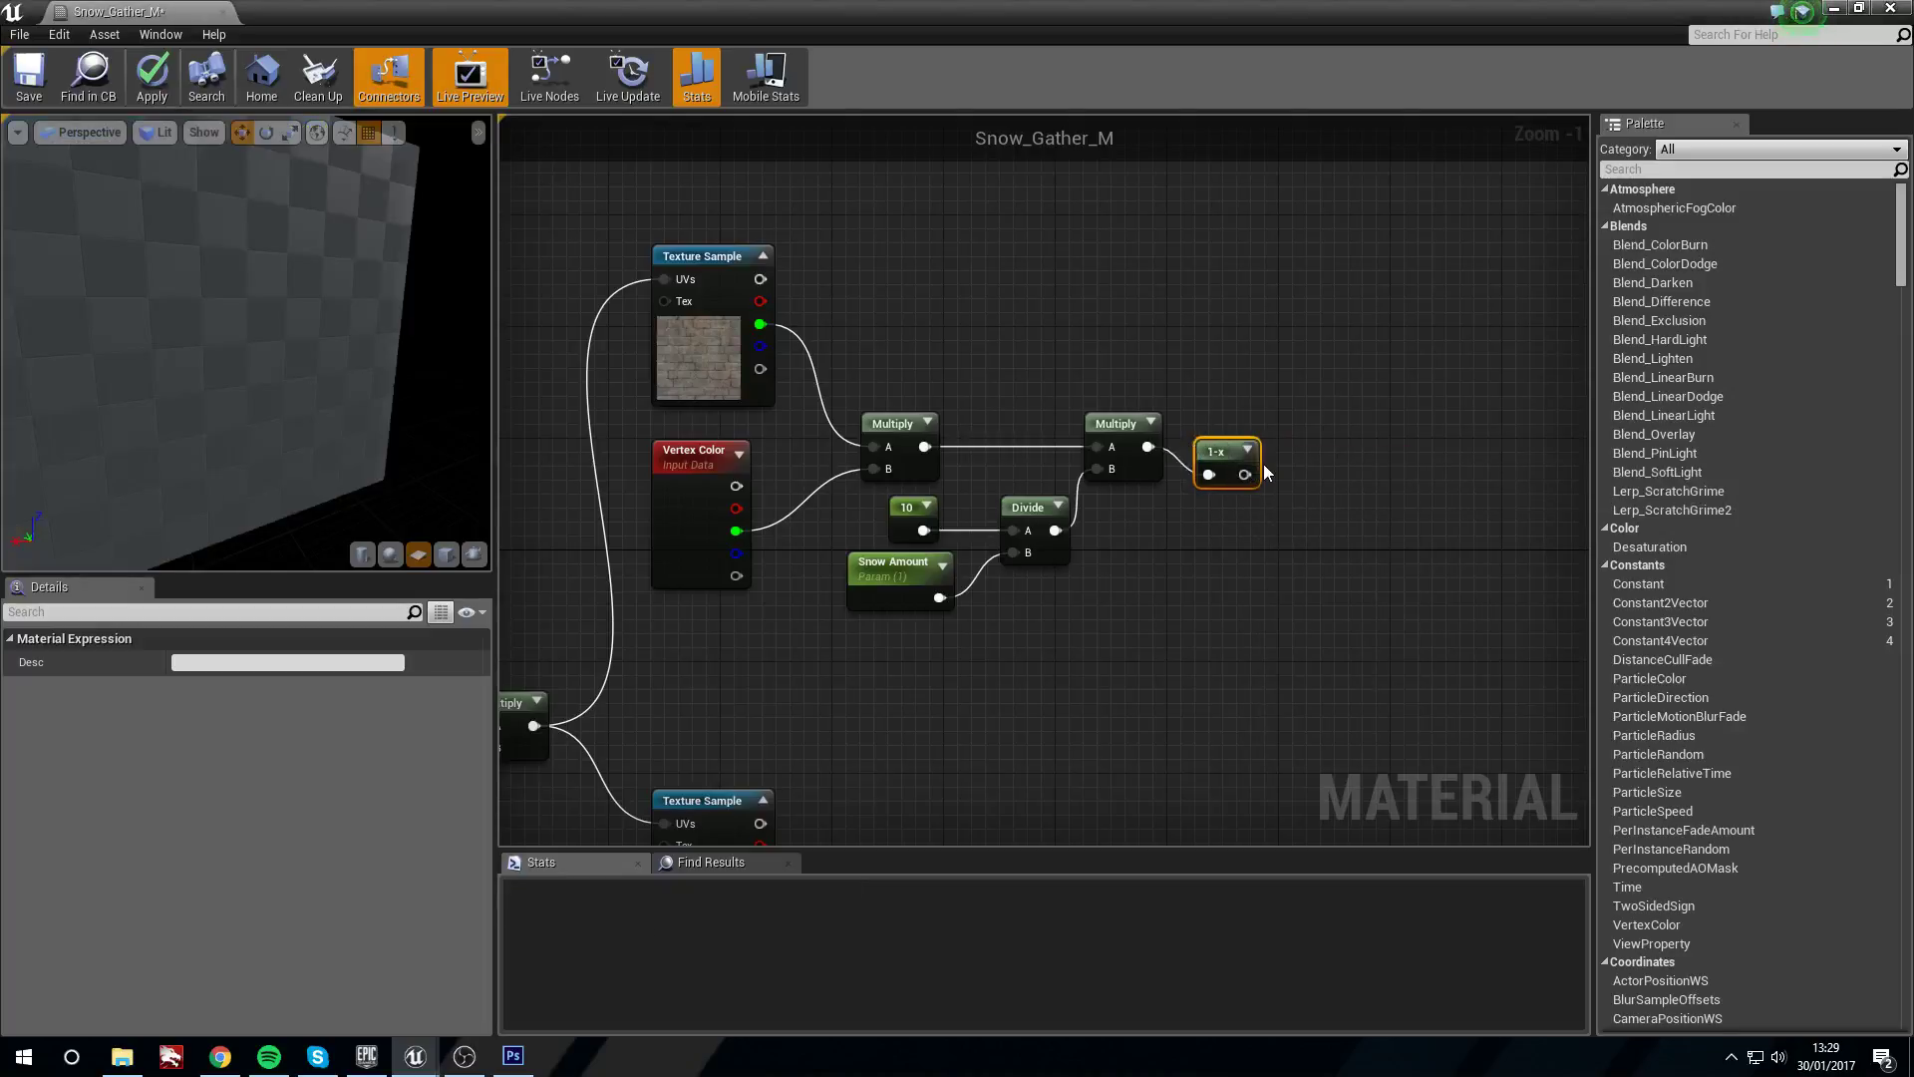
Move the Multiply, constant 10, Snow Amount, Divide and 1-x nodes up together as a group
right_click(1370, 516)
click(1323, 489)
drag(848, 380, 1266, 639)
click(1200, 566)
drag(846, 397, 1237, 648)
drag(906, 439, 907, 396)
click(1342, 543)
right_click(1342, 543)
key(Escape)
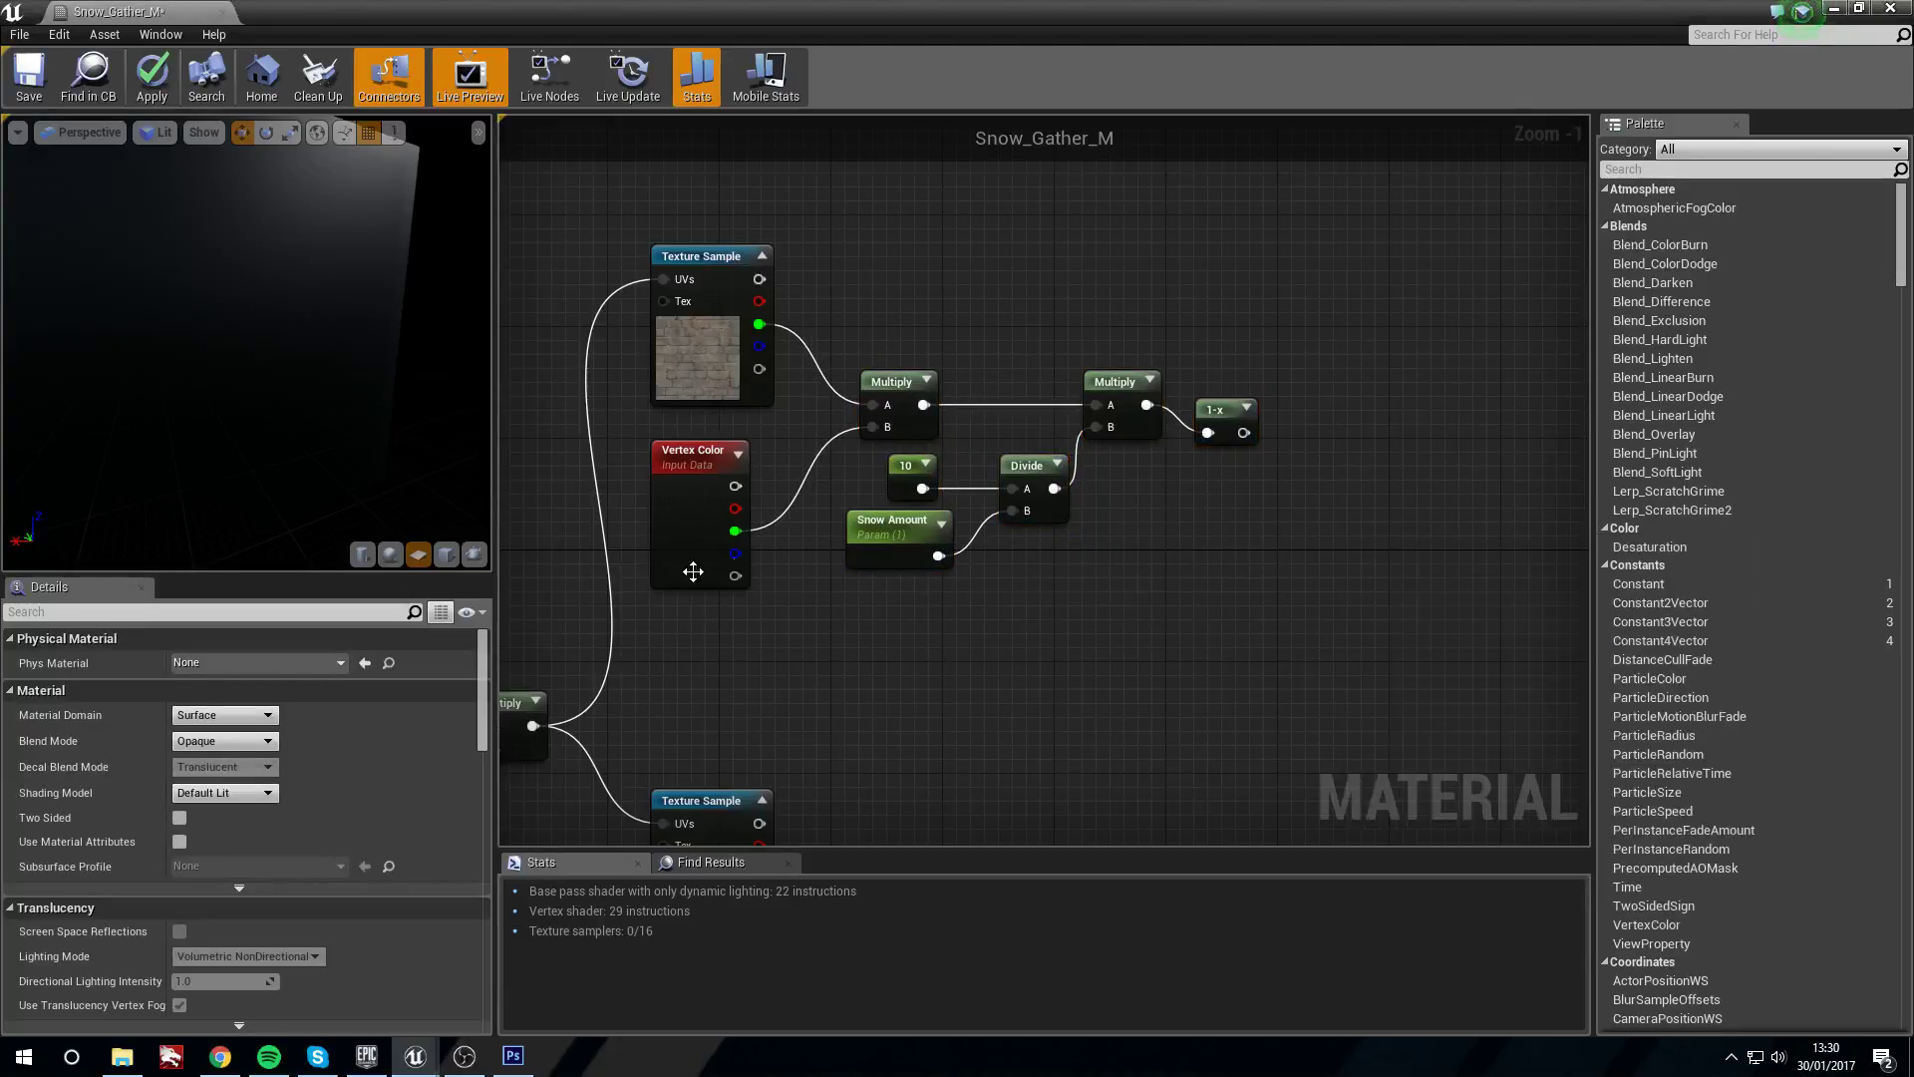
Create an Add node below 1-x, with 1-x connected to A and Vertex Color's green channel to B
drag(735, 530, 1351, 599)
text(add)
key(Return)
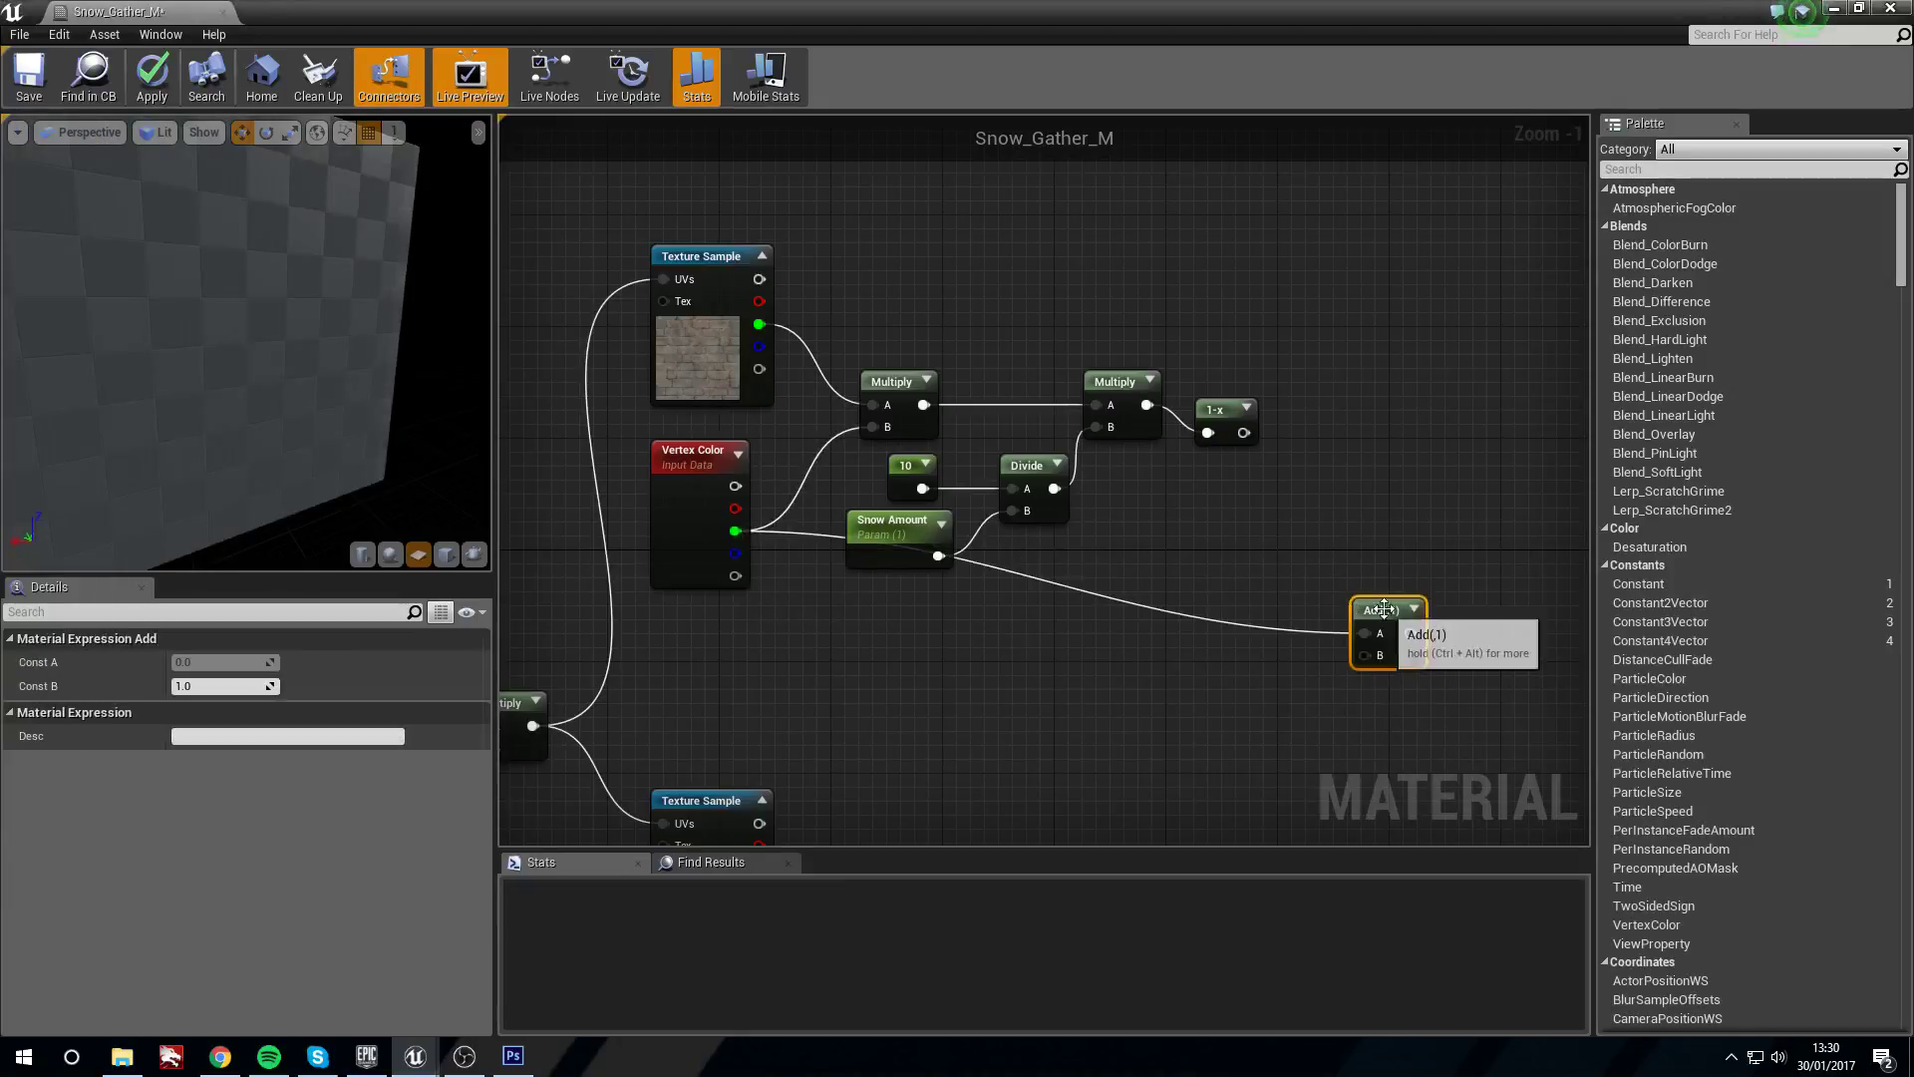
drag(1244, 432, 735, 531)
drag(1370, 578, 1343, 496)
right_drag(1343, 493, 1264, 501)
Preview the Add node, shift it closer to 1-x, and examine the mask on the bricks
right_click(1266, 501)
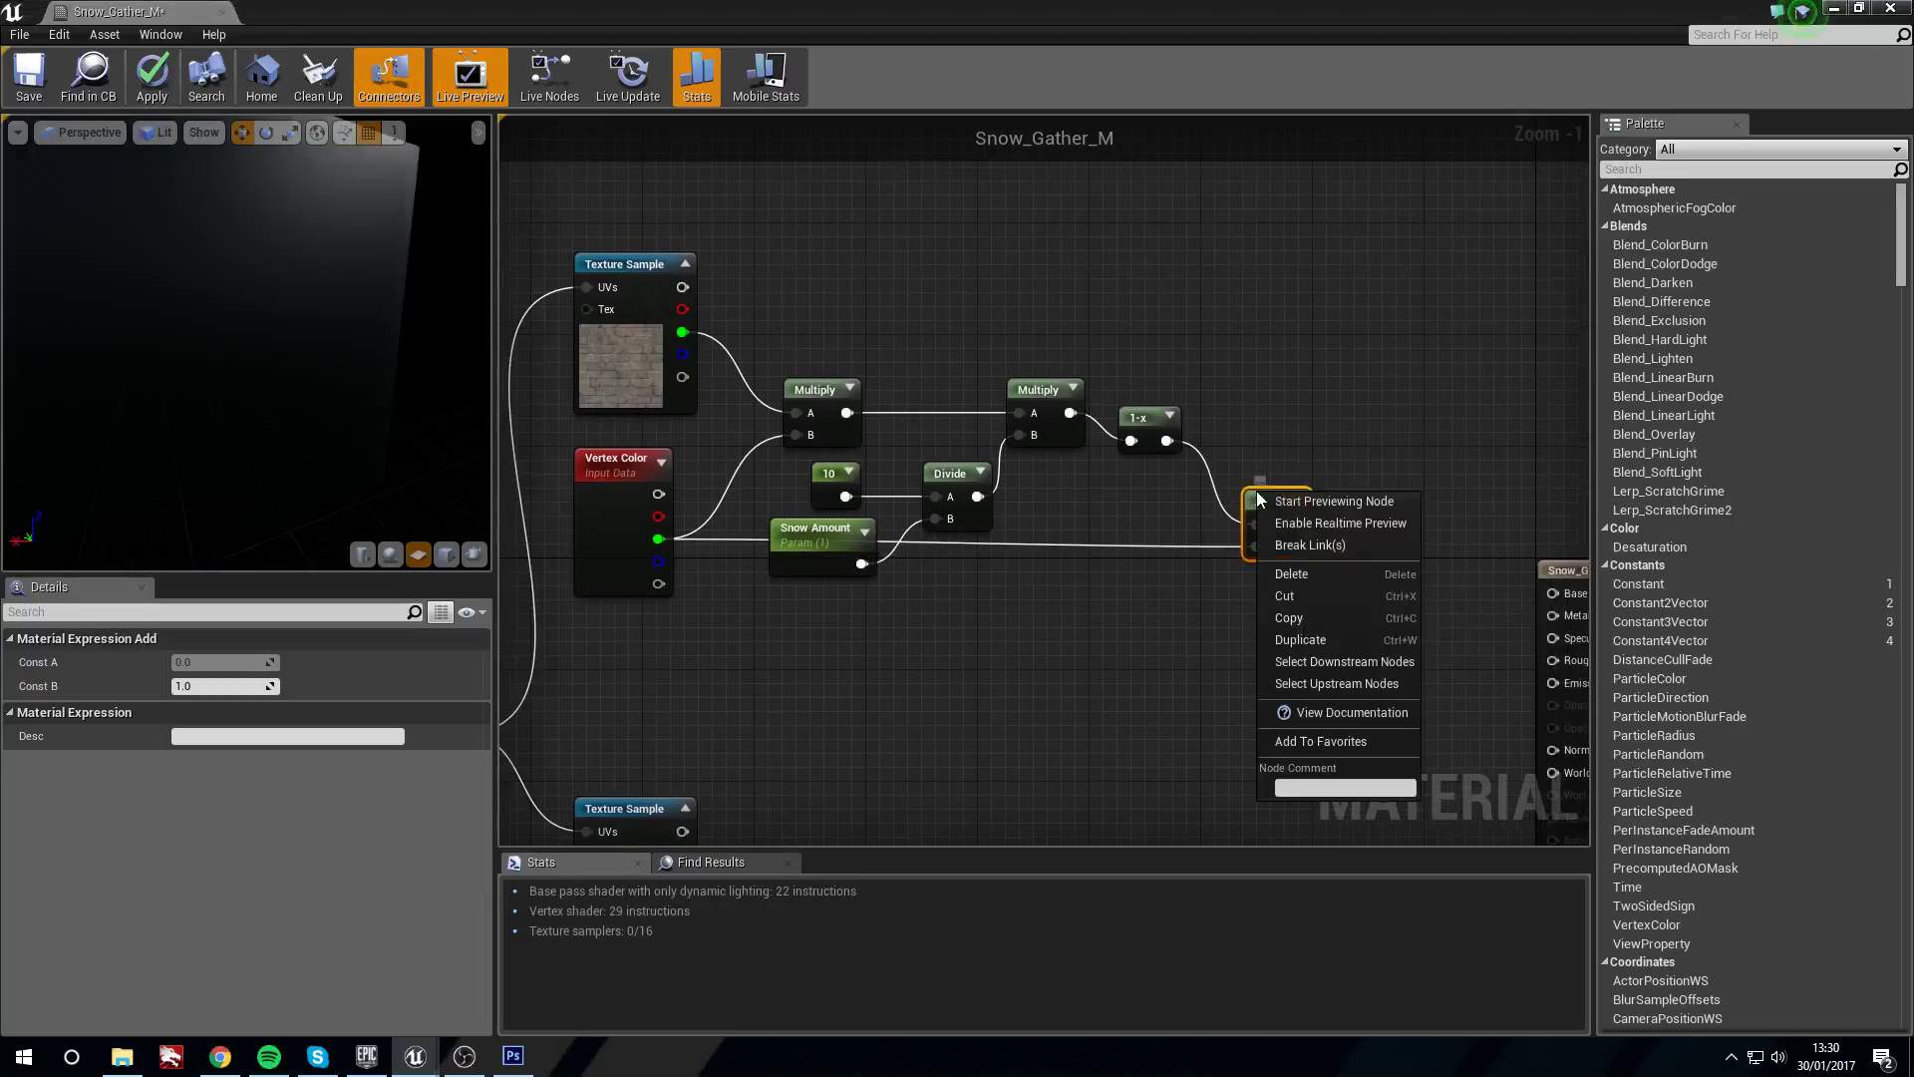
click(1281, 497)
drag(1277, 499, 1235, 485)
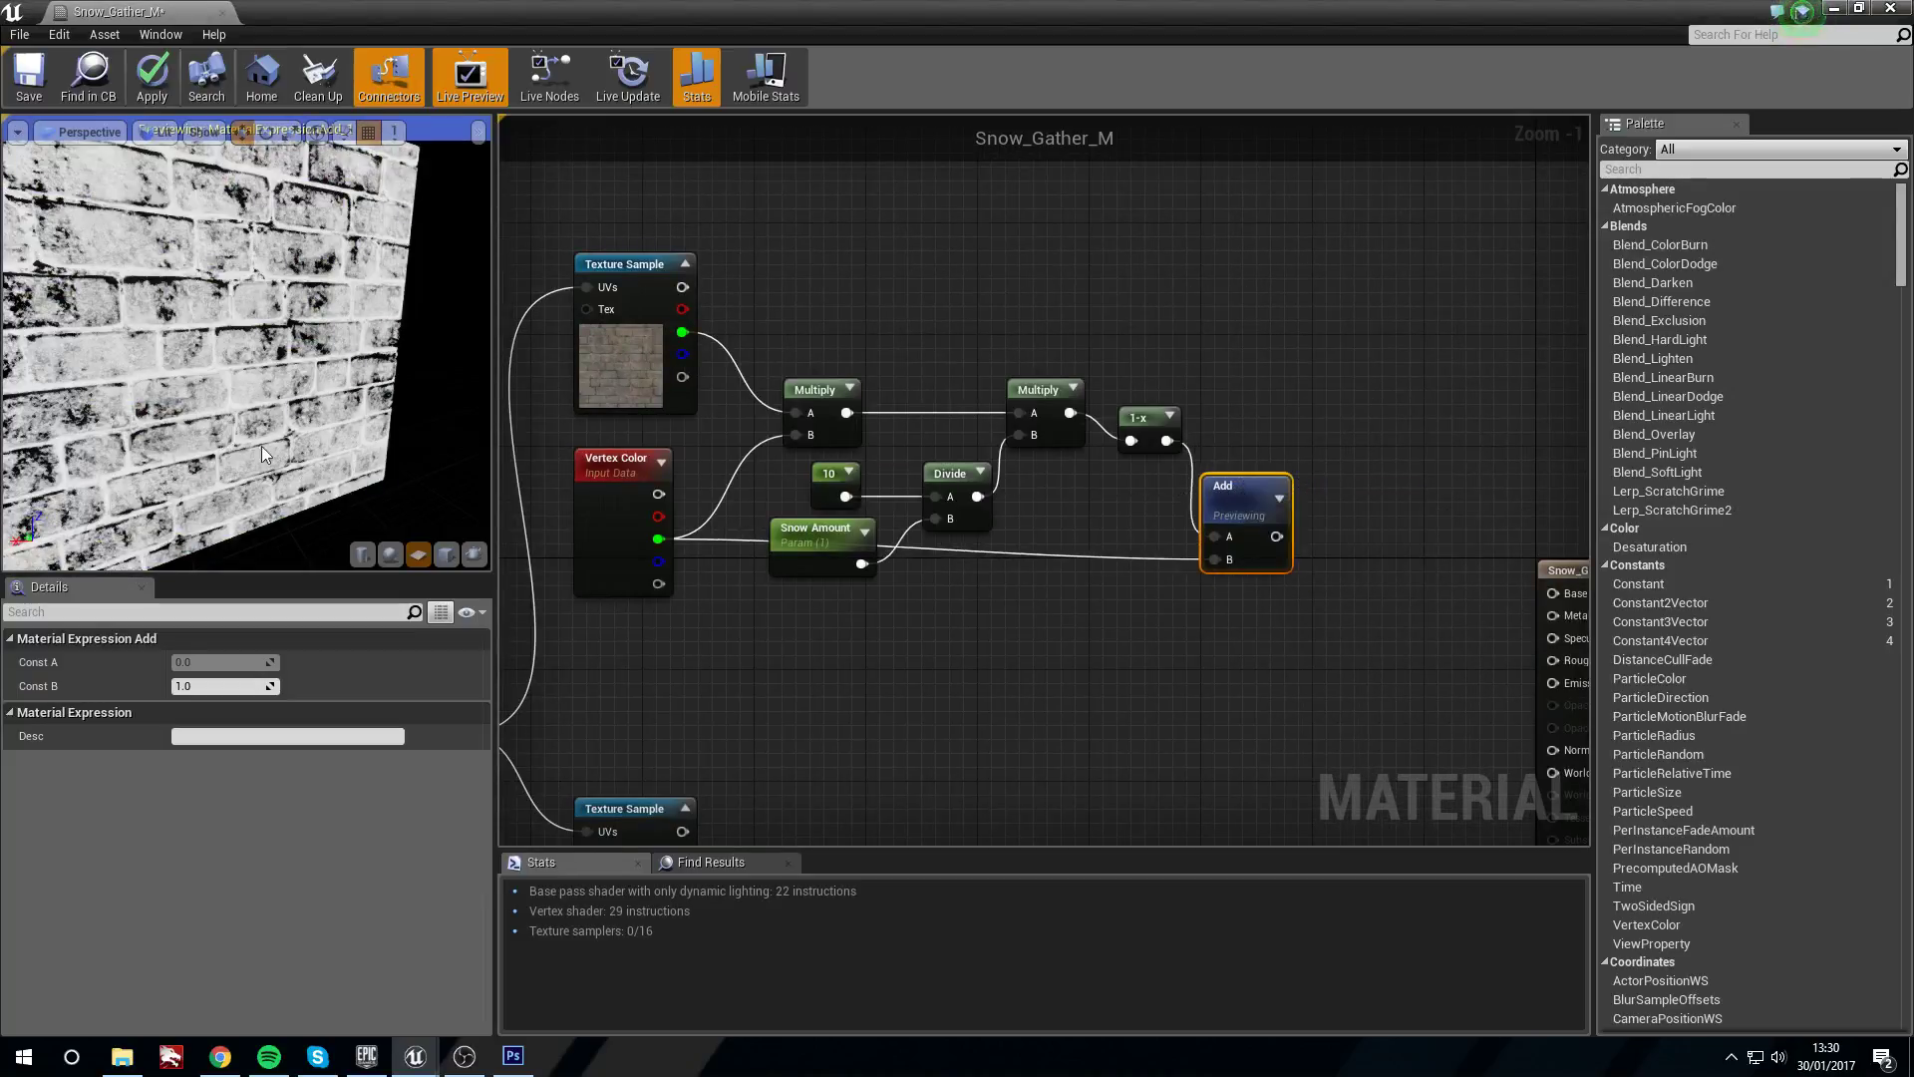
drag(249, 339, 339, 389)
right_drag(339, 389, 339, 324)
drag(204, 286, 91, 277)
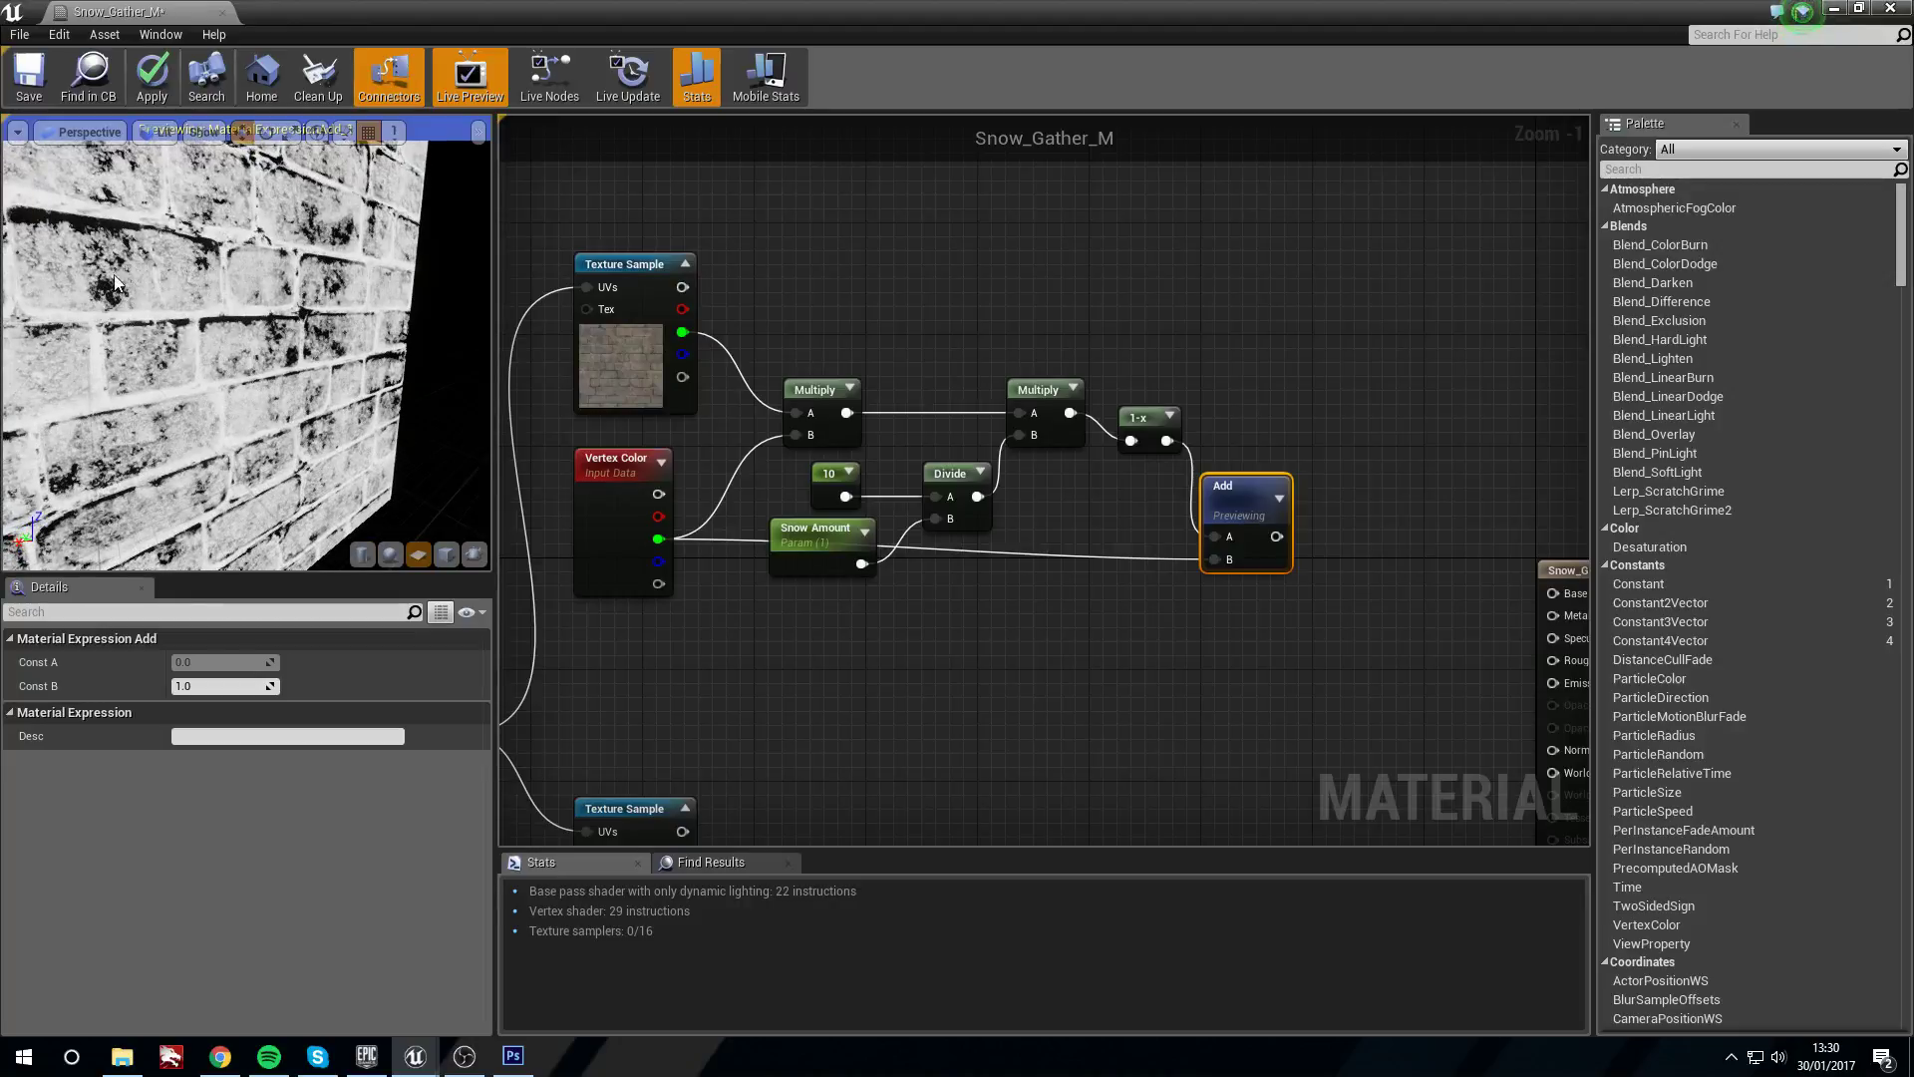
Move the Snow_Gather_M output node farther away from the Add node to make room for more nodes
right_drag(1414, 609, 1007, 538)
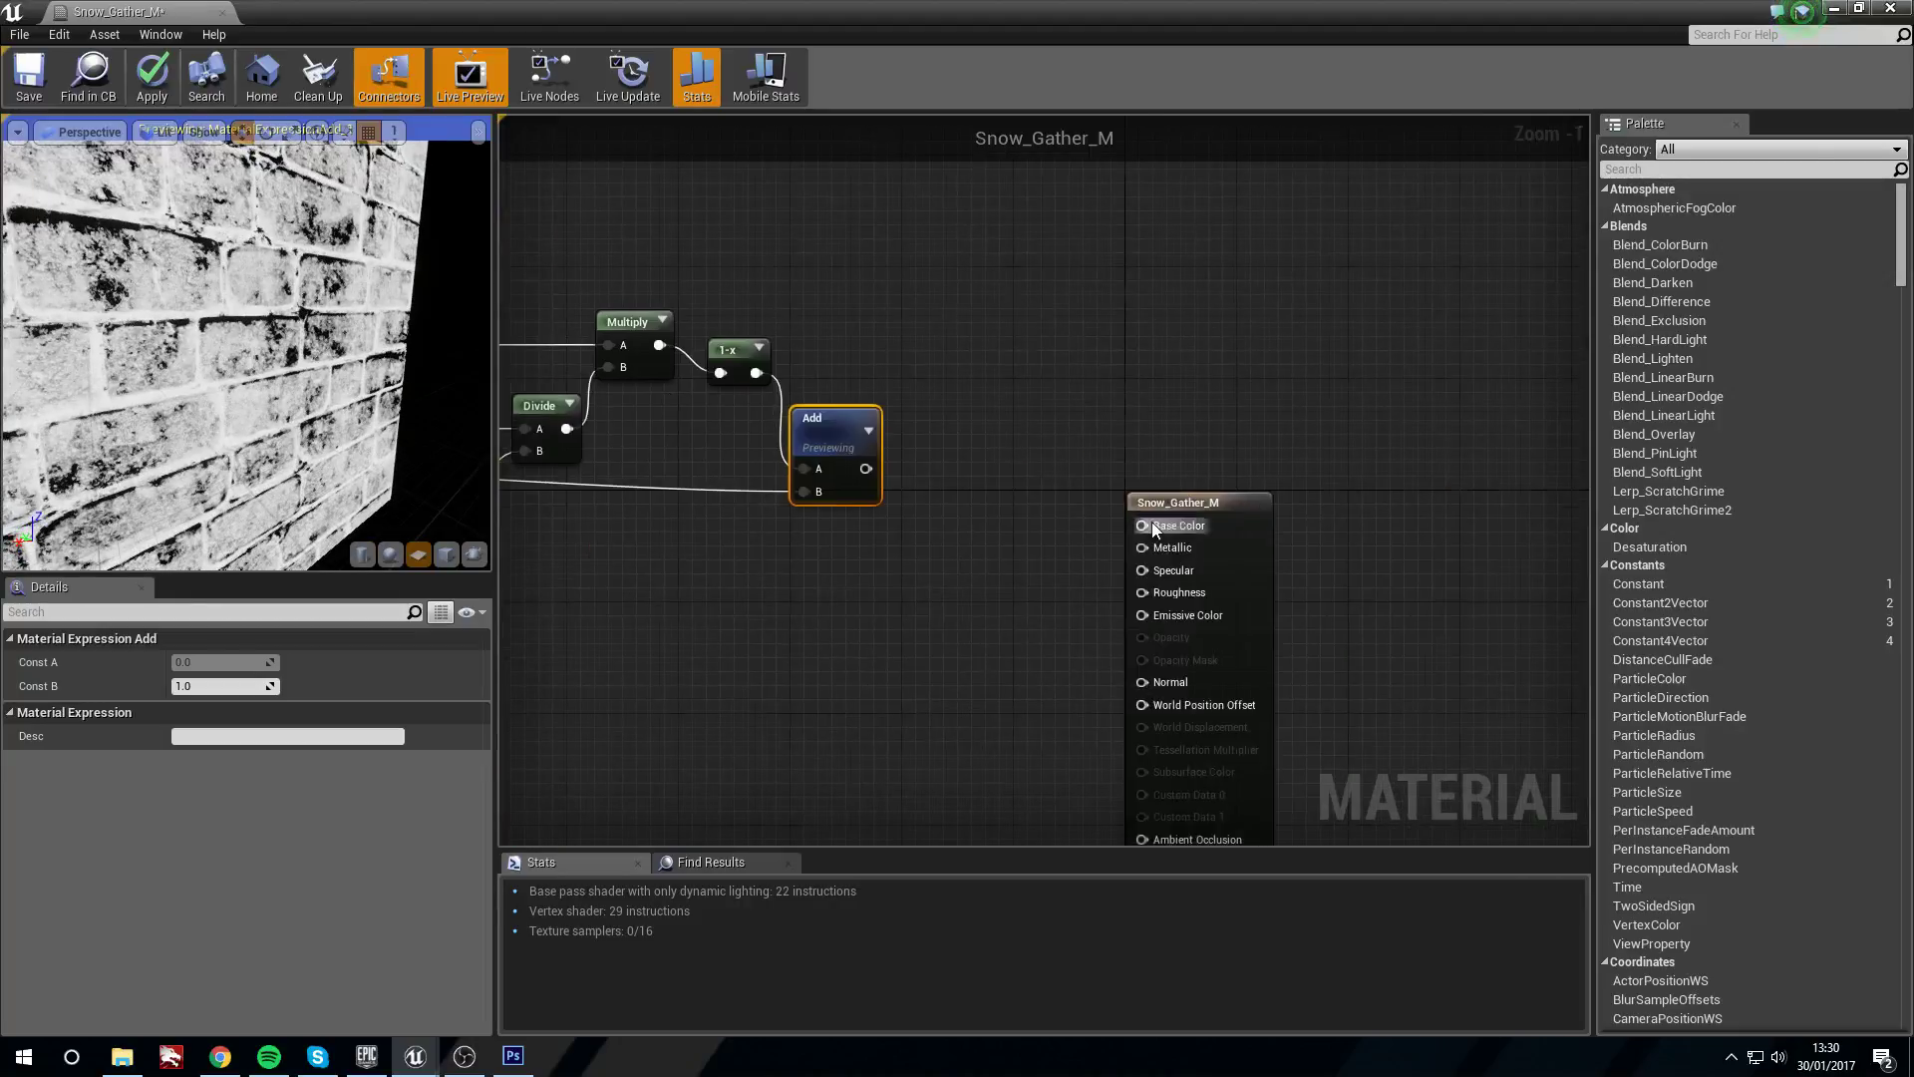
scroll(1154, 523, down, 7)
scroll(1176, 526, up, 4)
drag(1135, 504, 1443, 494)
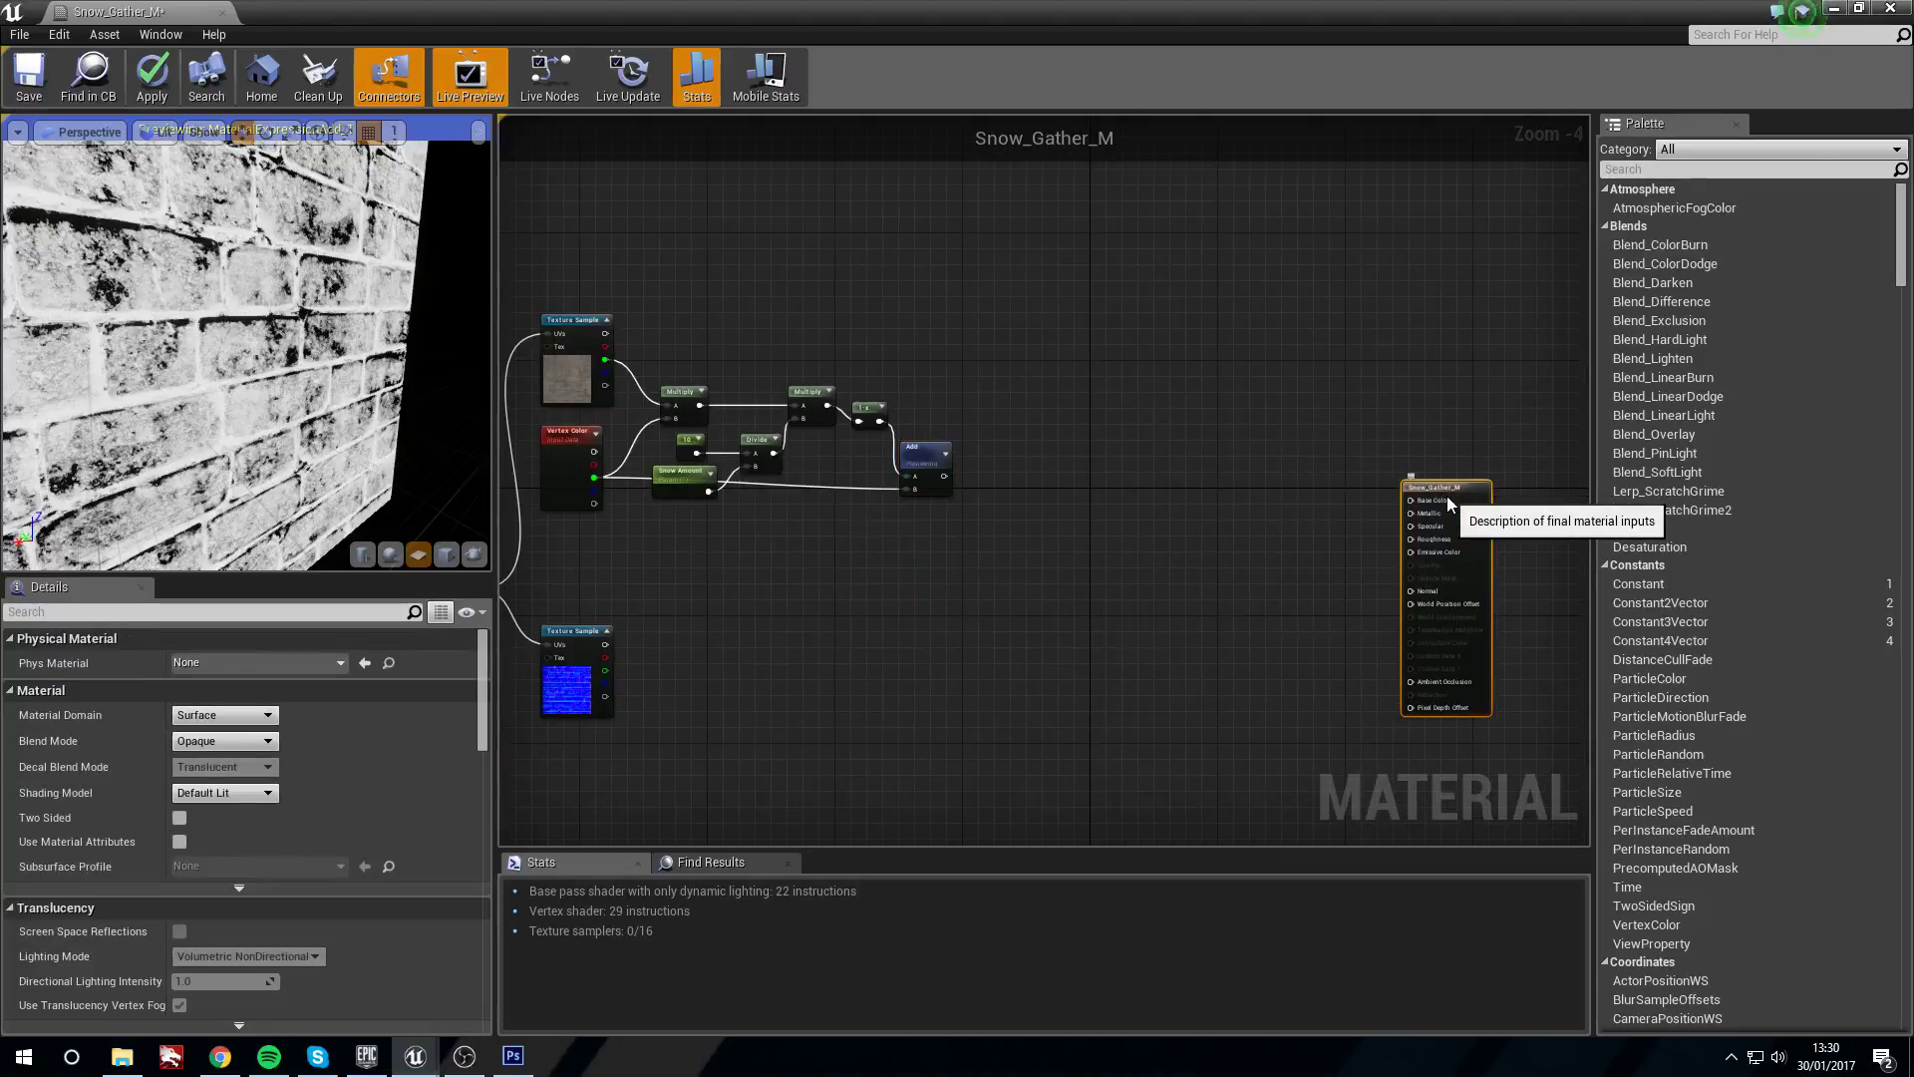
right_drag(934, 483, 1133, 495)
Turn the Add node's preview off and back on, and examine the brick mask at an angle
right_click(1136, 462)
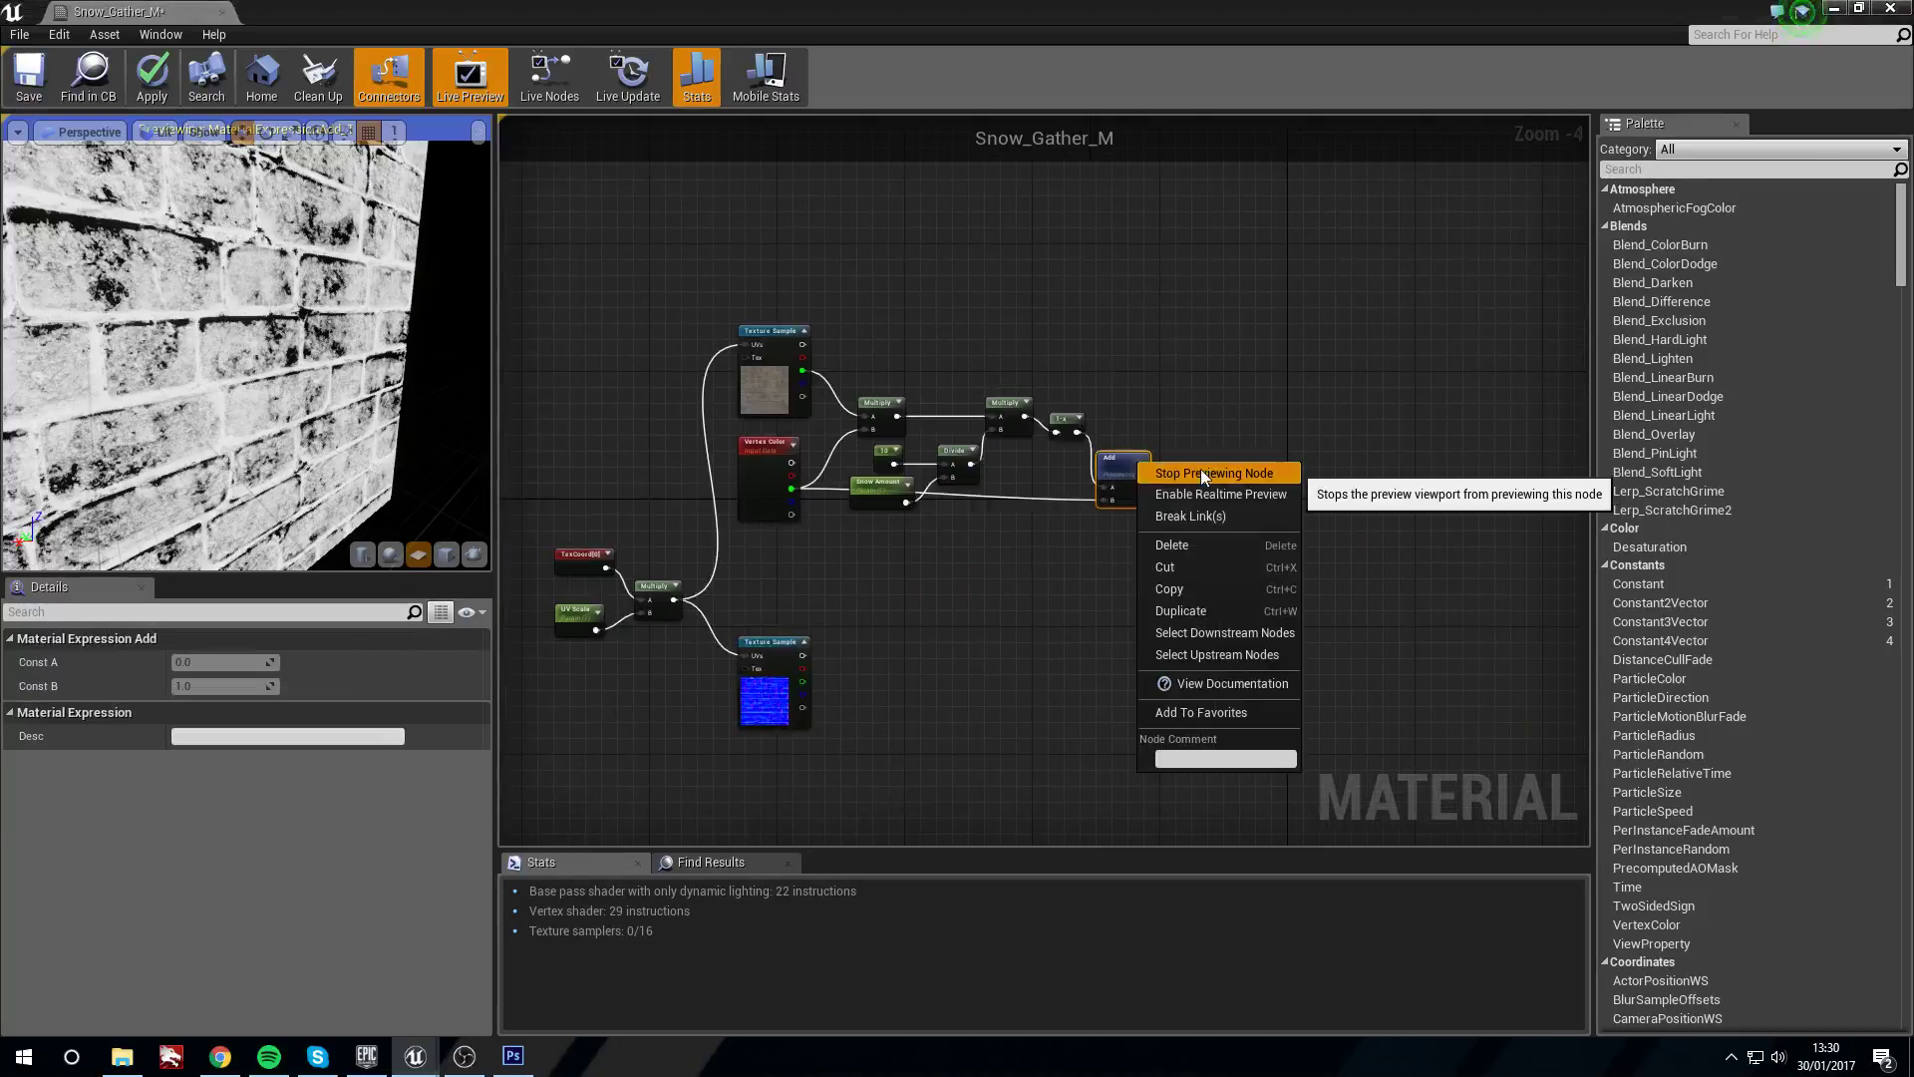
click(1201, 469)
mouse_move(996, 536)
right_down()
mouse_move(978, 515)
mouse_move(1000, 530)
right_up()
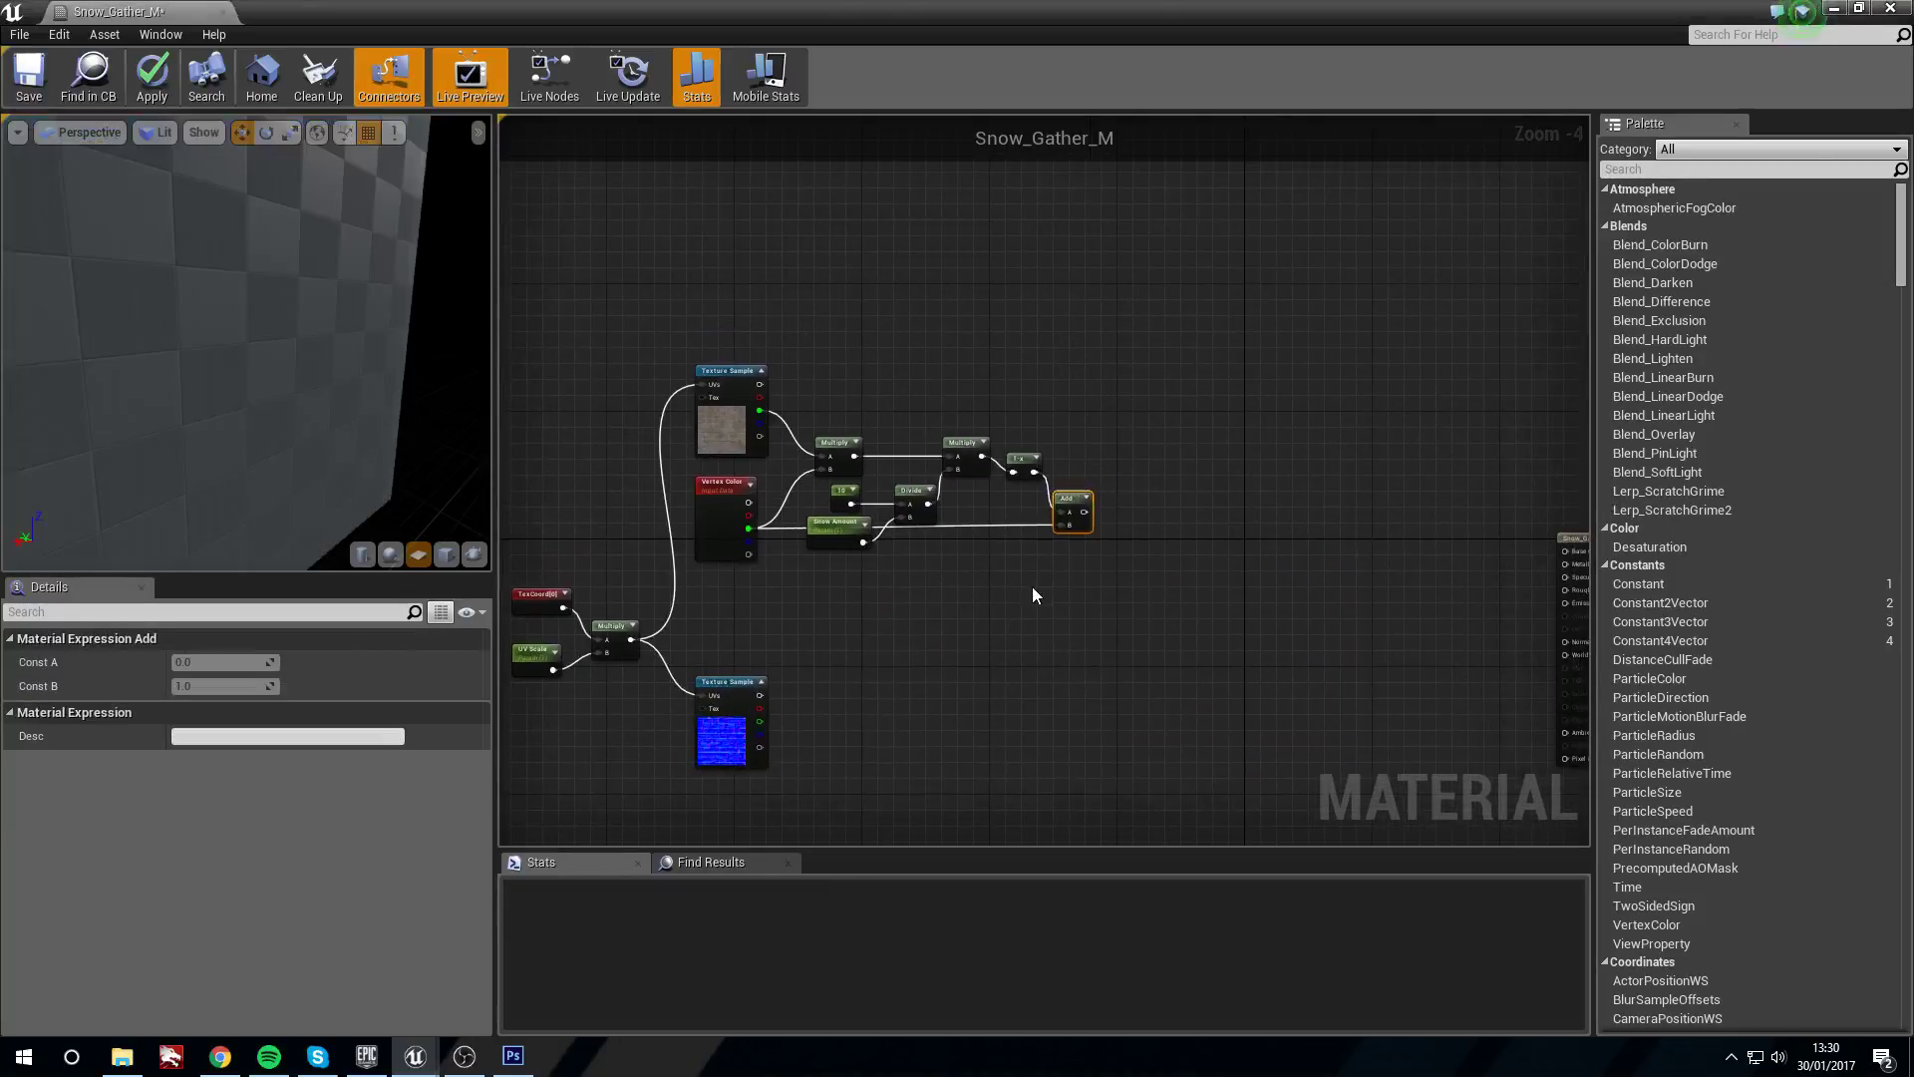
scroll(1176, 498, up, 2)
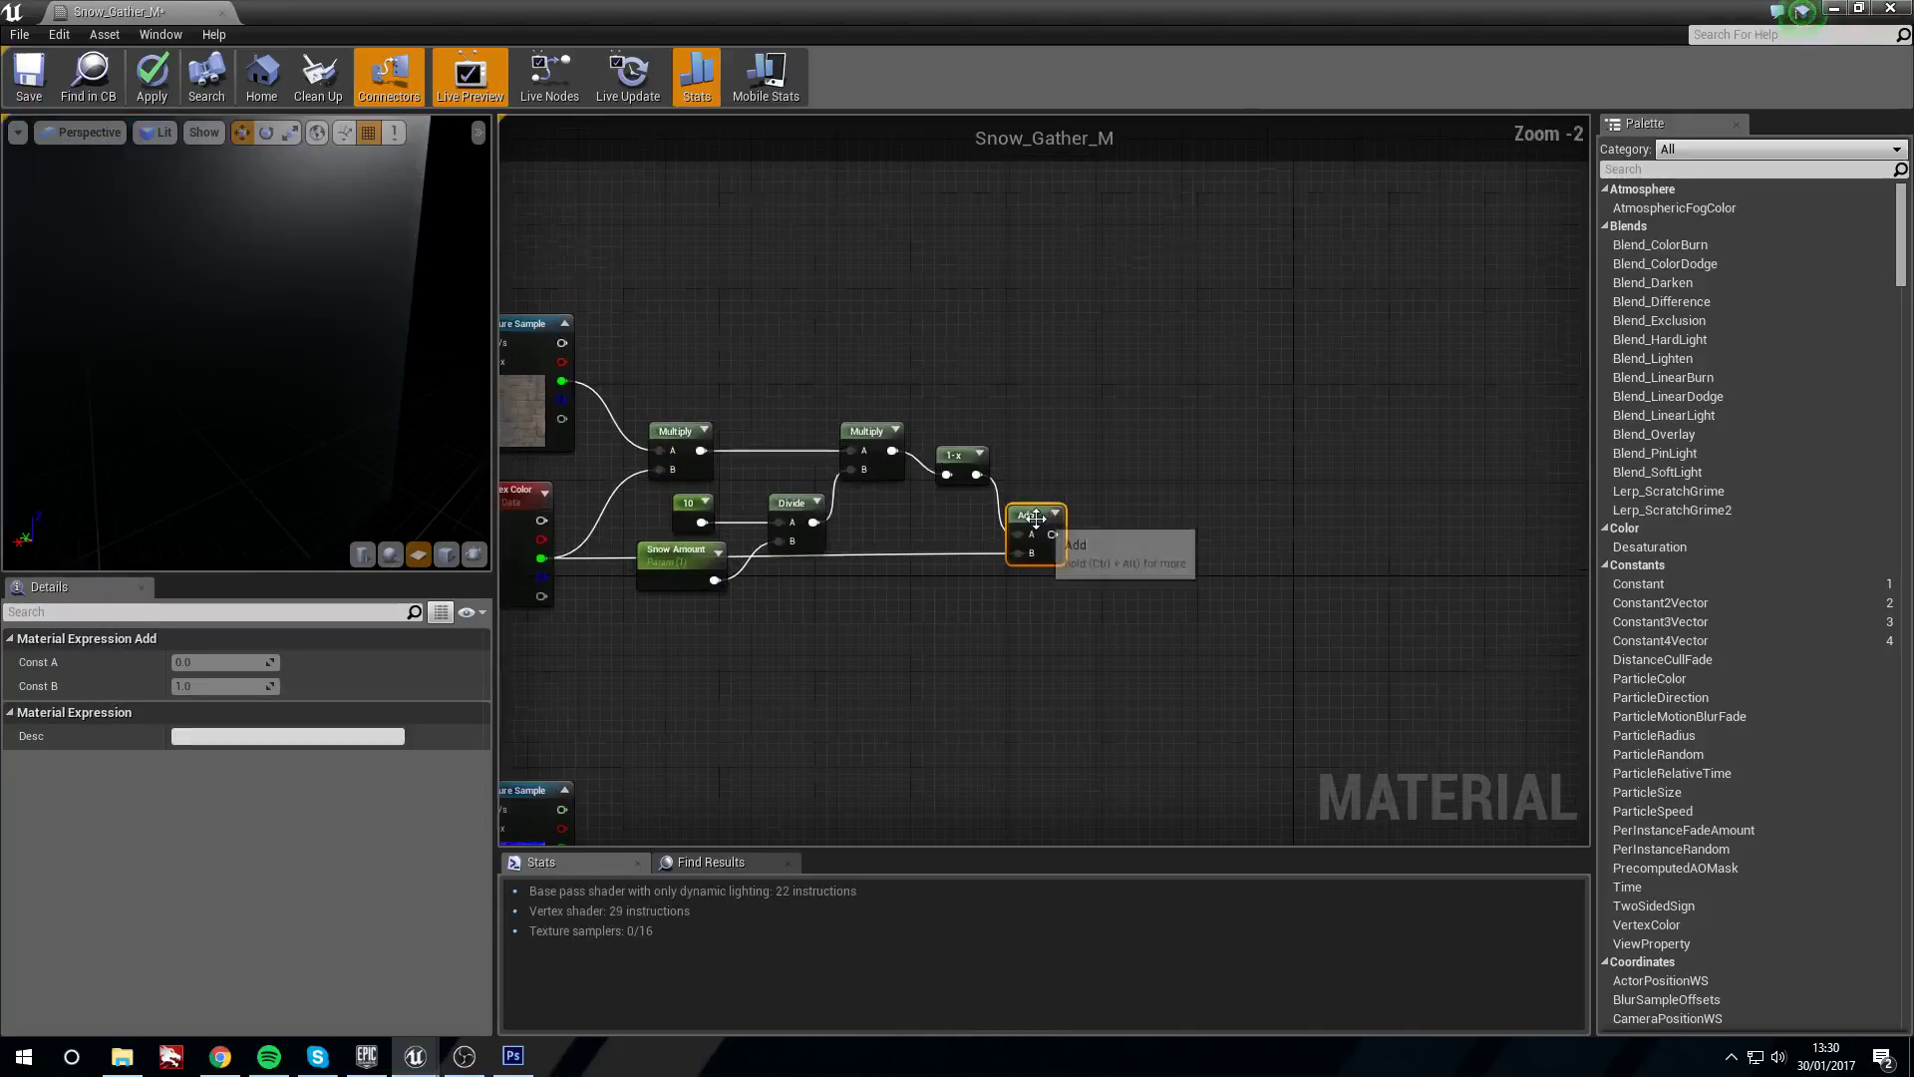
drag(1106, 523, 1109, 522)
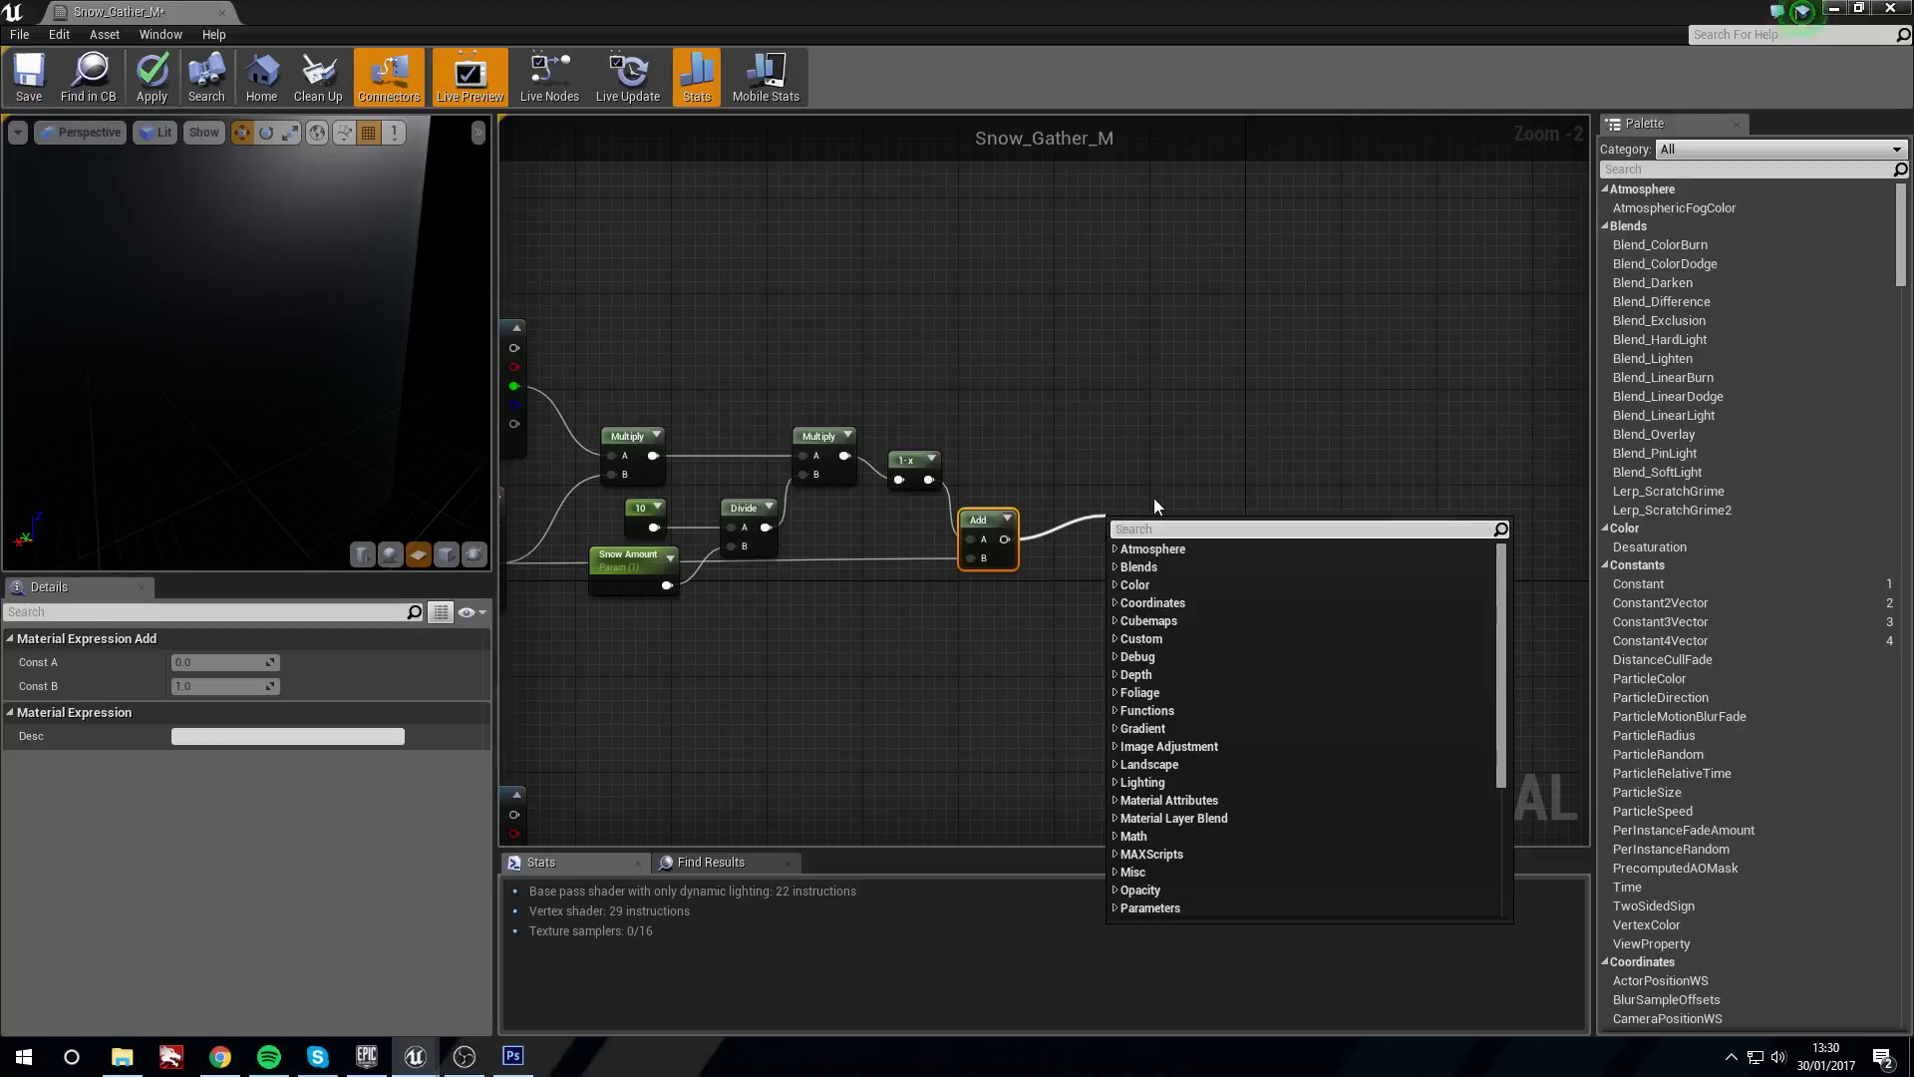
click(1153, 499)
right_click(1023, 522)
click(1027, 522)
drag(305, 362, 253, 319)
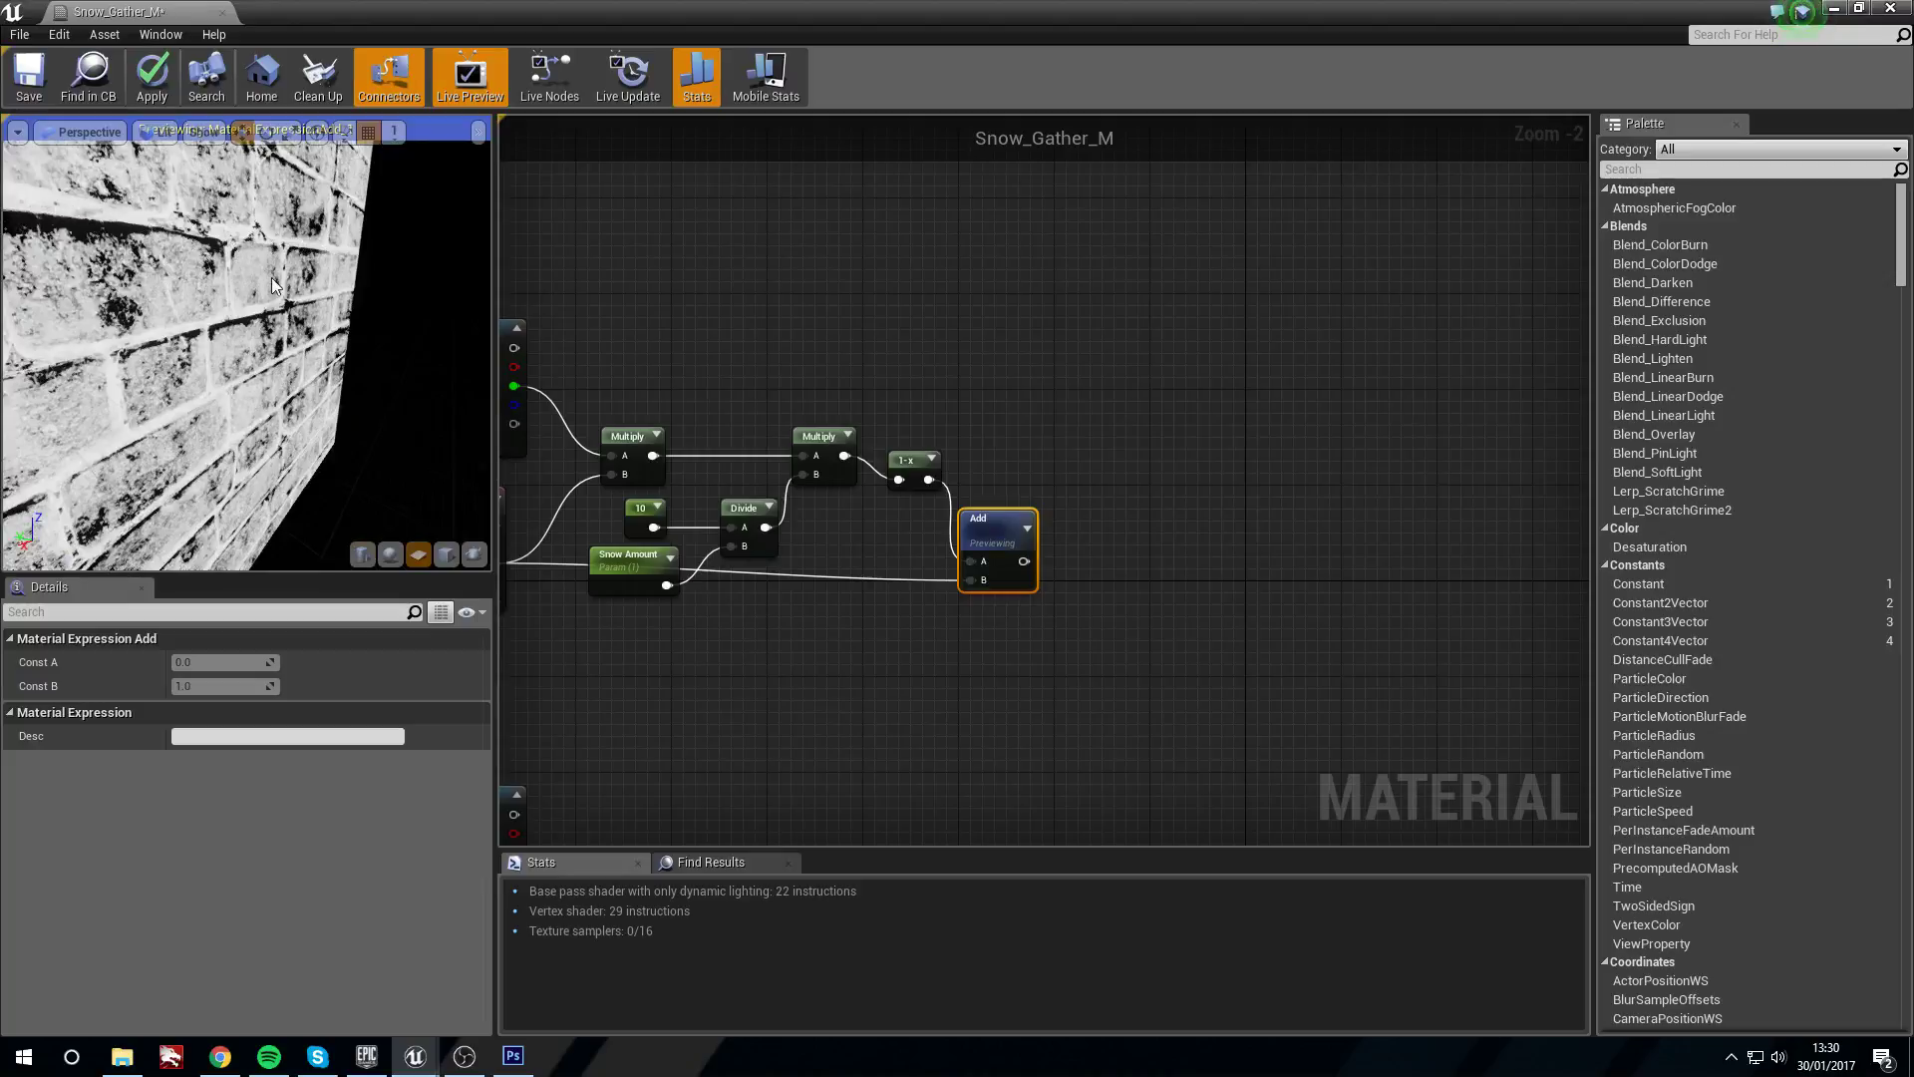
Add a Clamp node fed by the Add node's output and place it beside Add
drag(1024, 562, 1107, 538)
text(clamp)
key(Return)
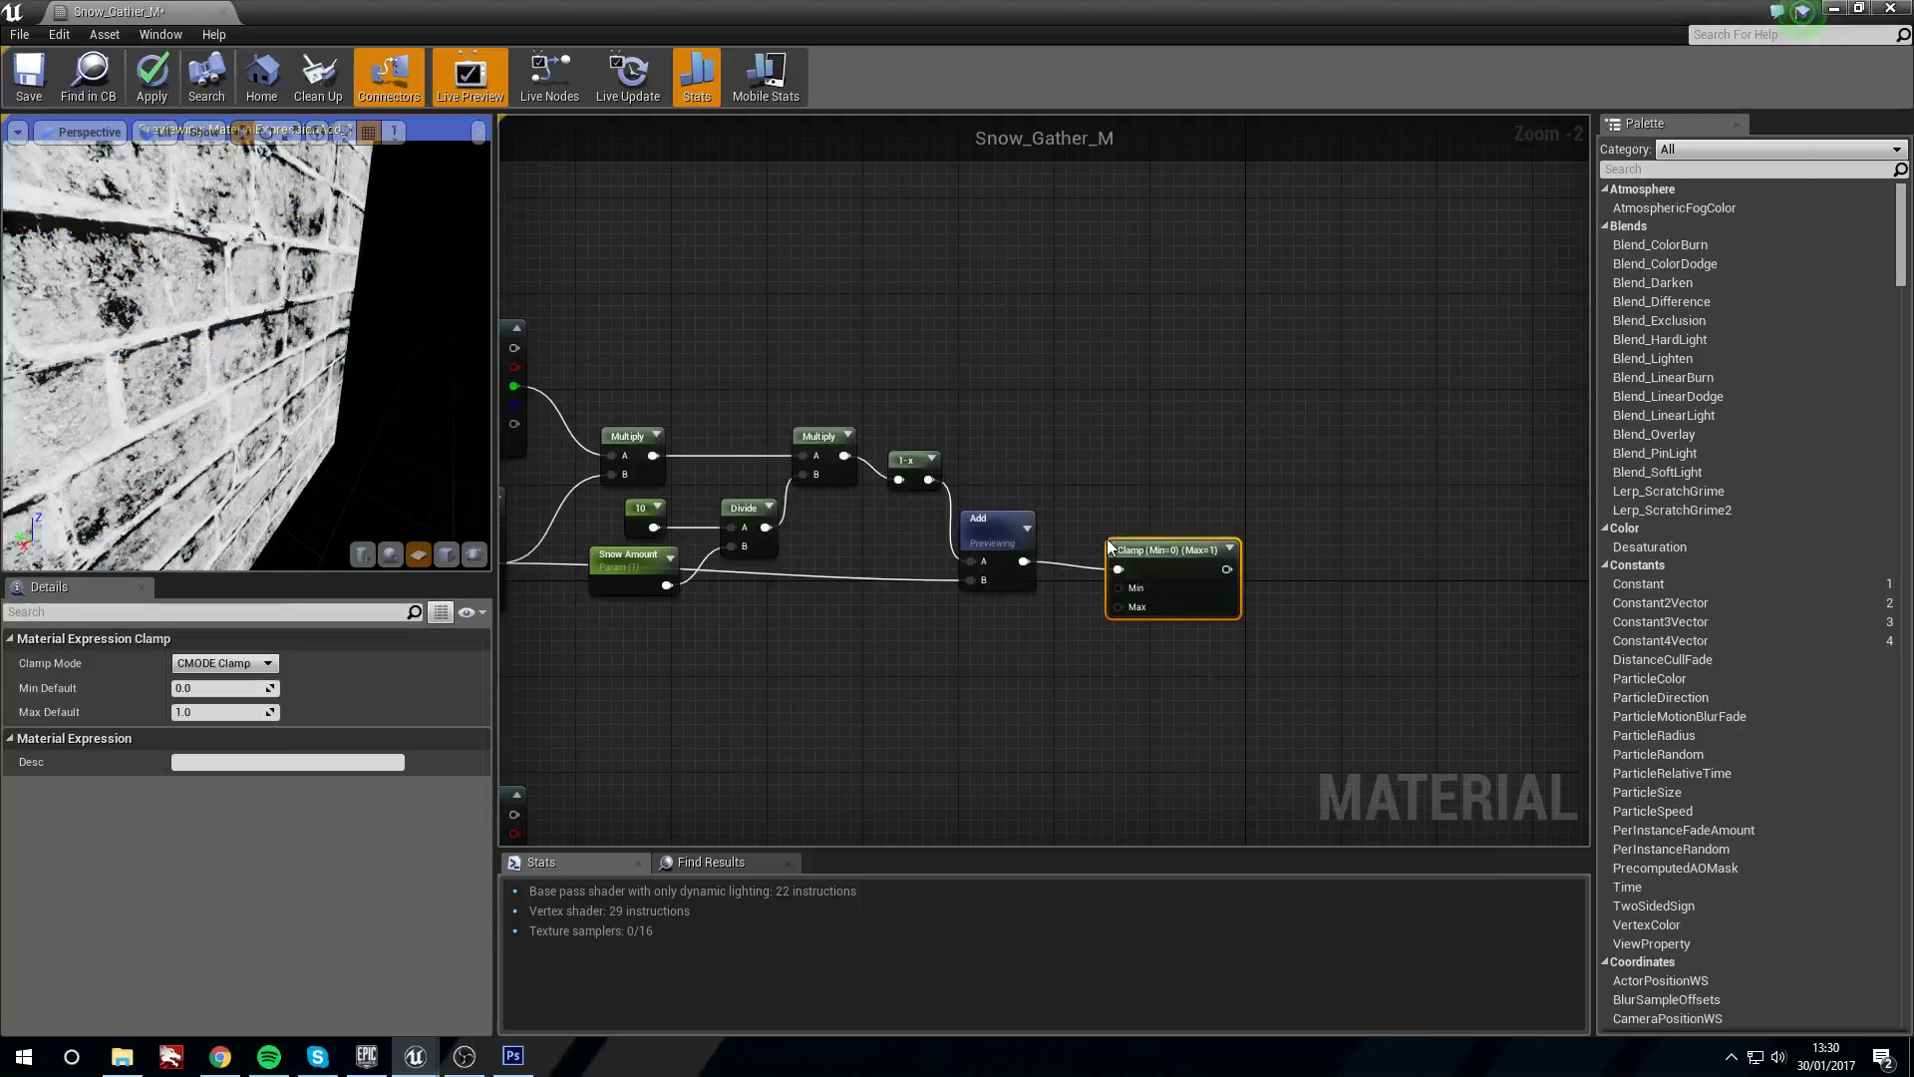
drag(1161, 540, 1167, 500)
Preview the Clamp node and examine the clamped mask on the brick plane
right_click(1119, 502)
click(1210, 521)
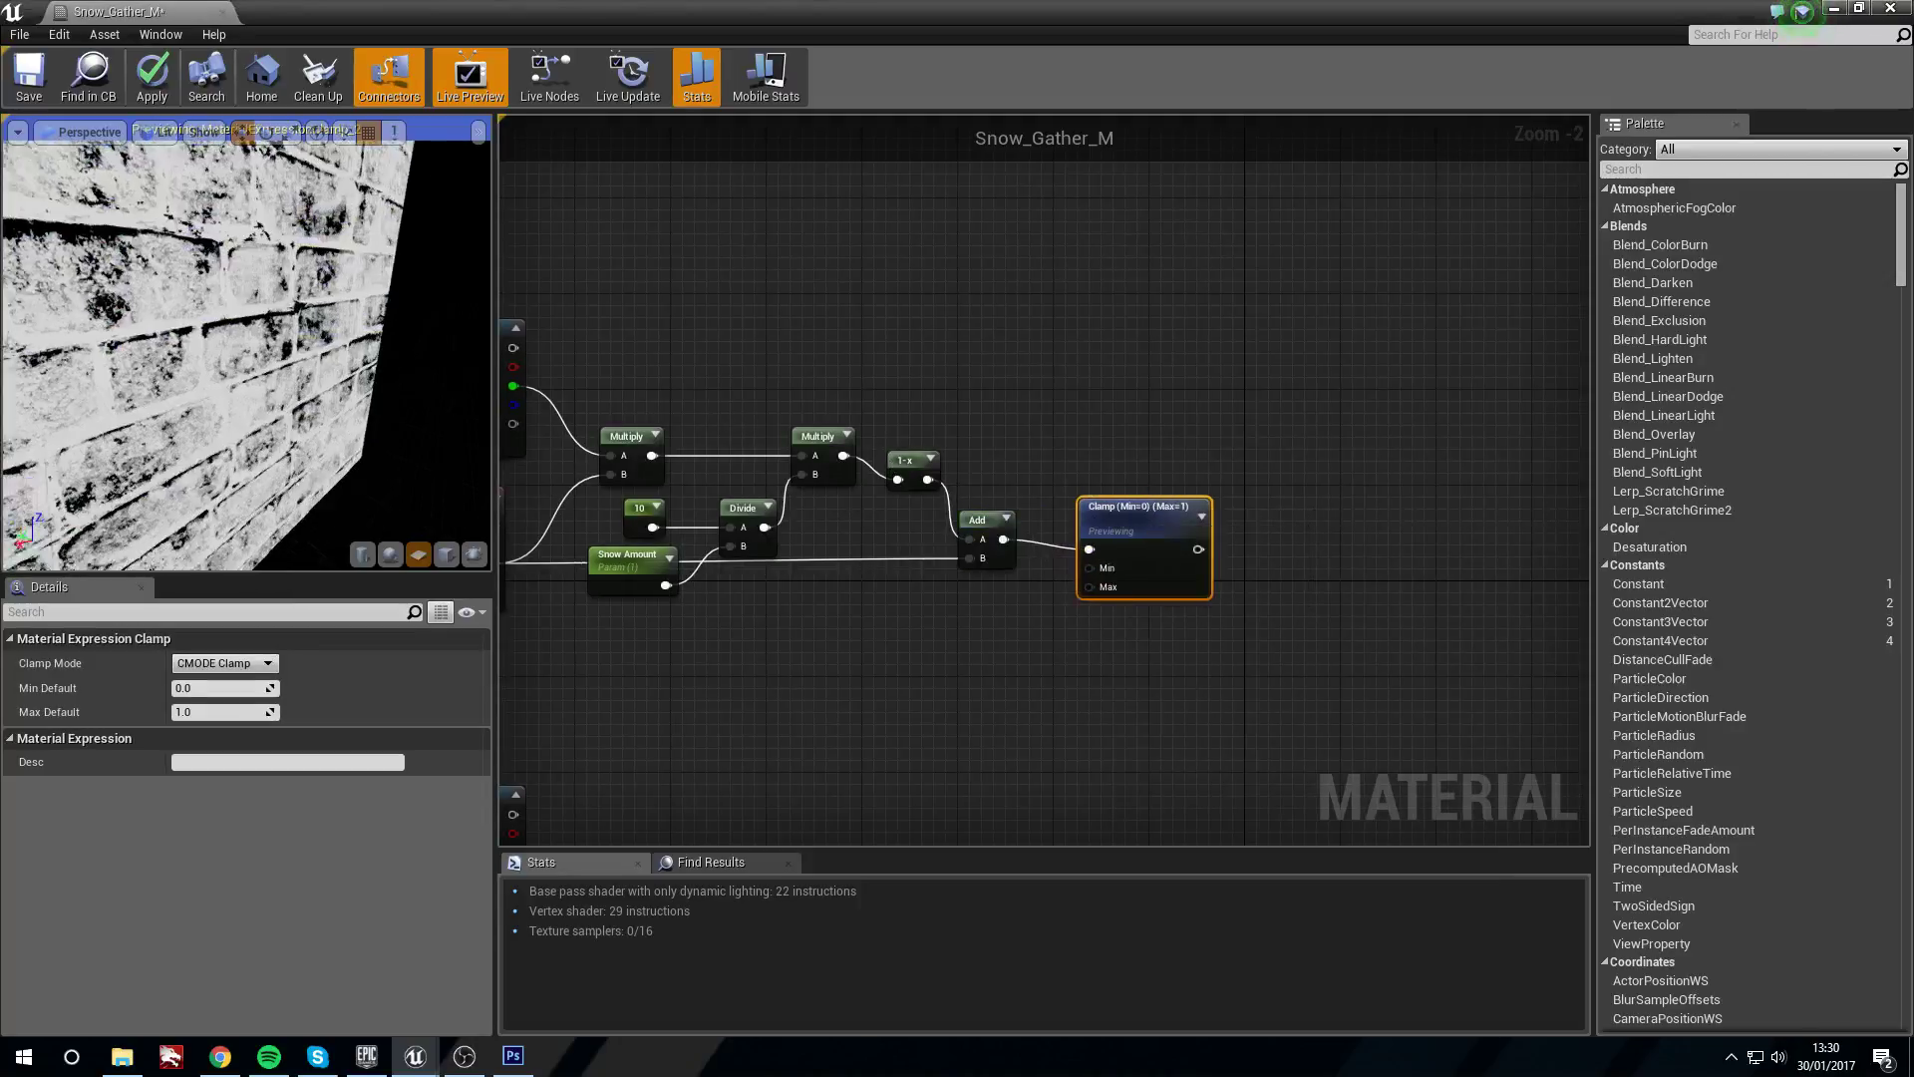
drag(247, 349, 343, 223)
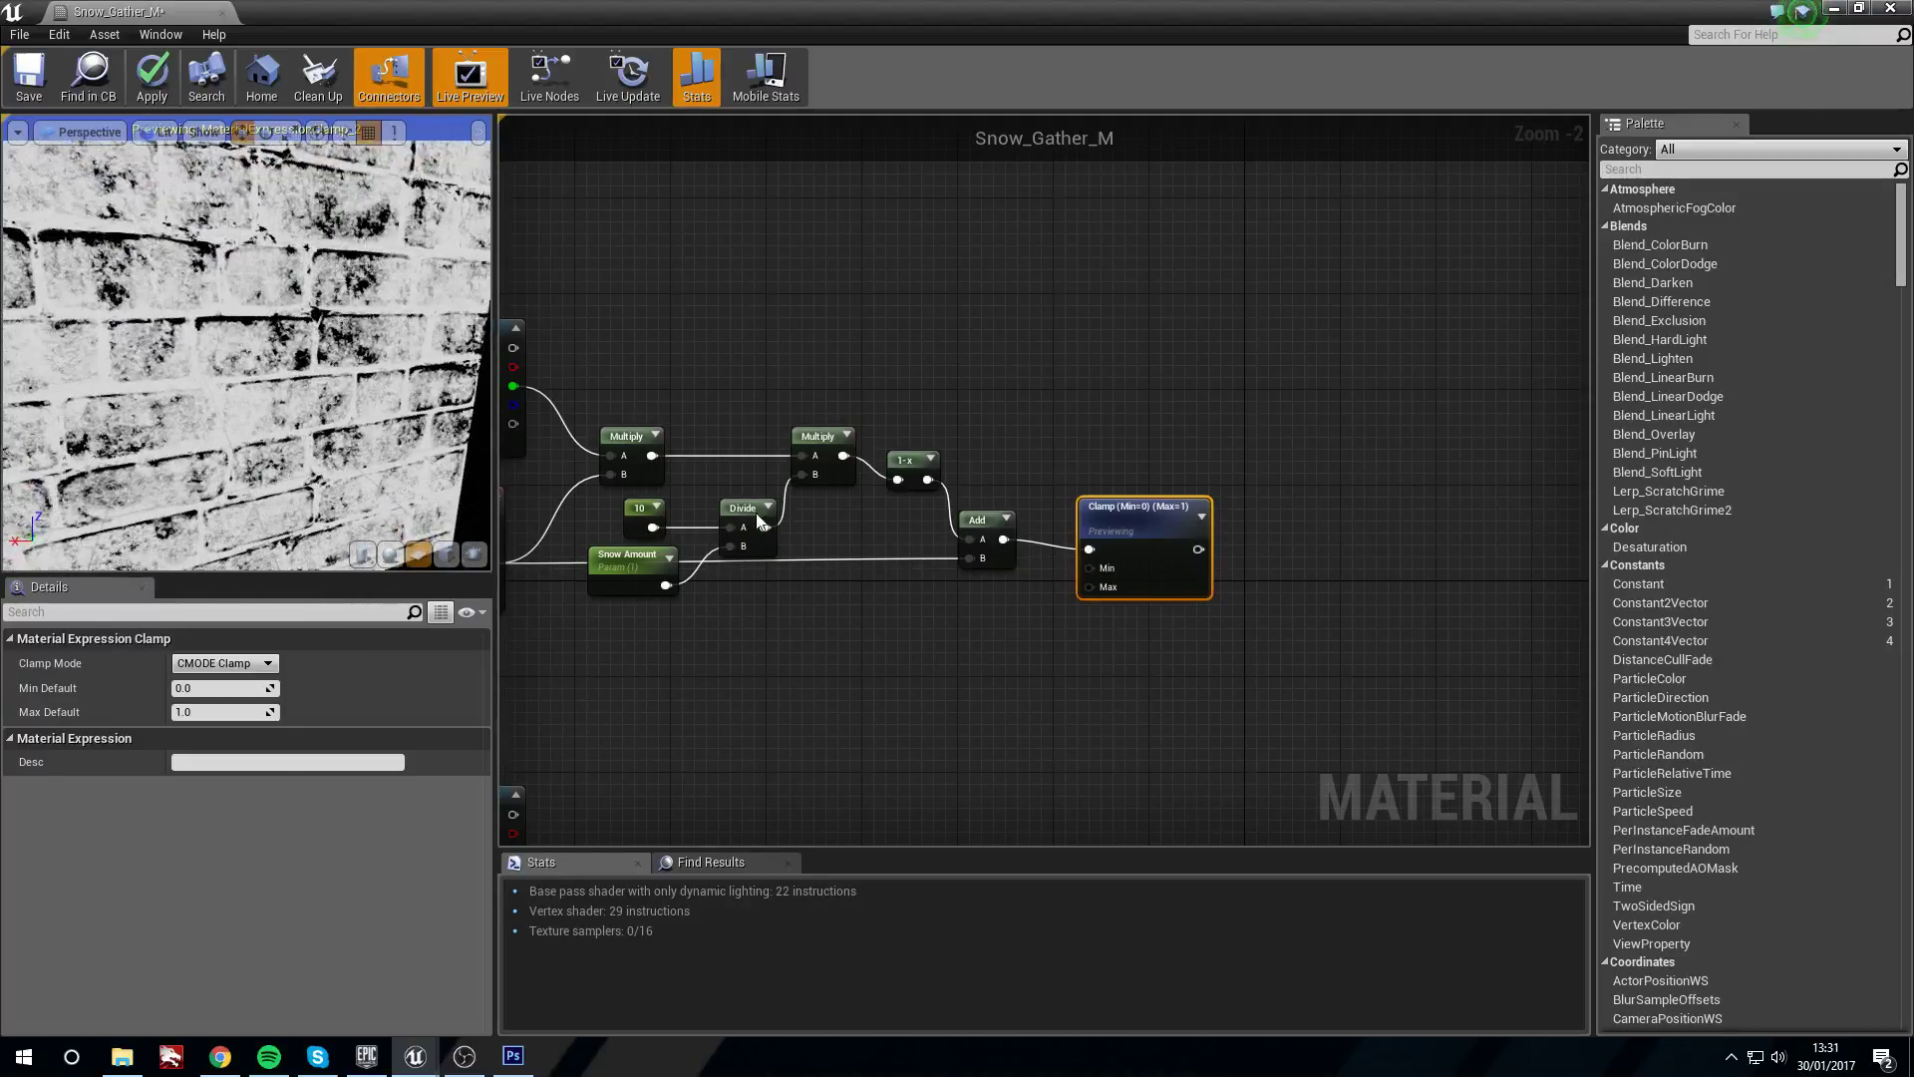
Stop previewing the Clamp node and move it closer to the Add node
right_click(1138, 511)
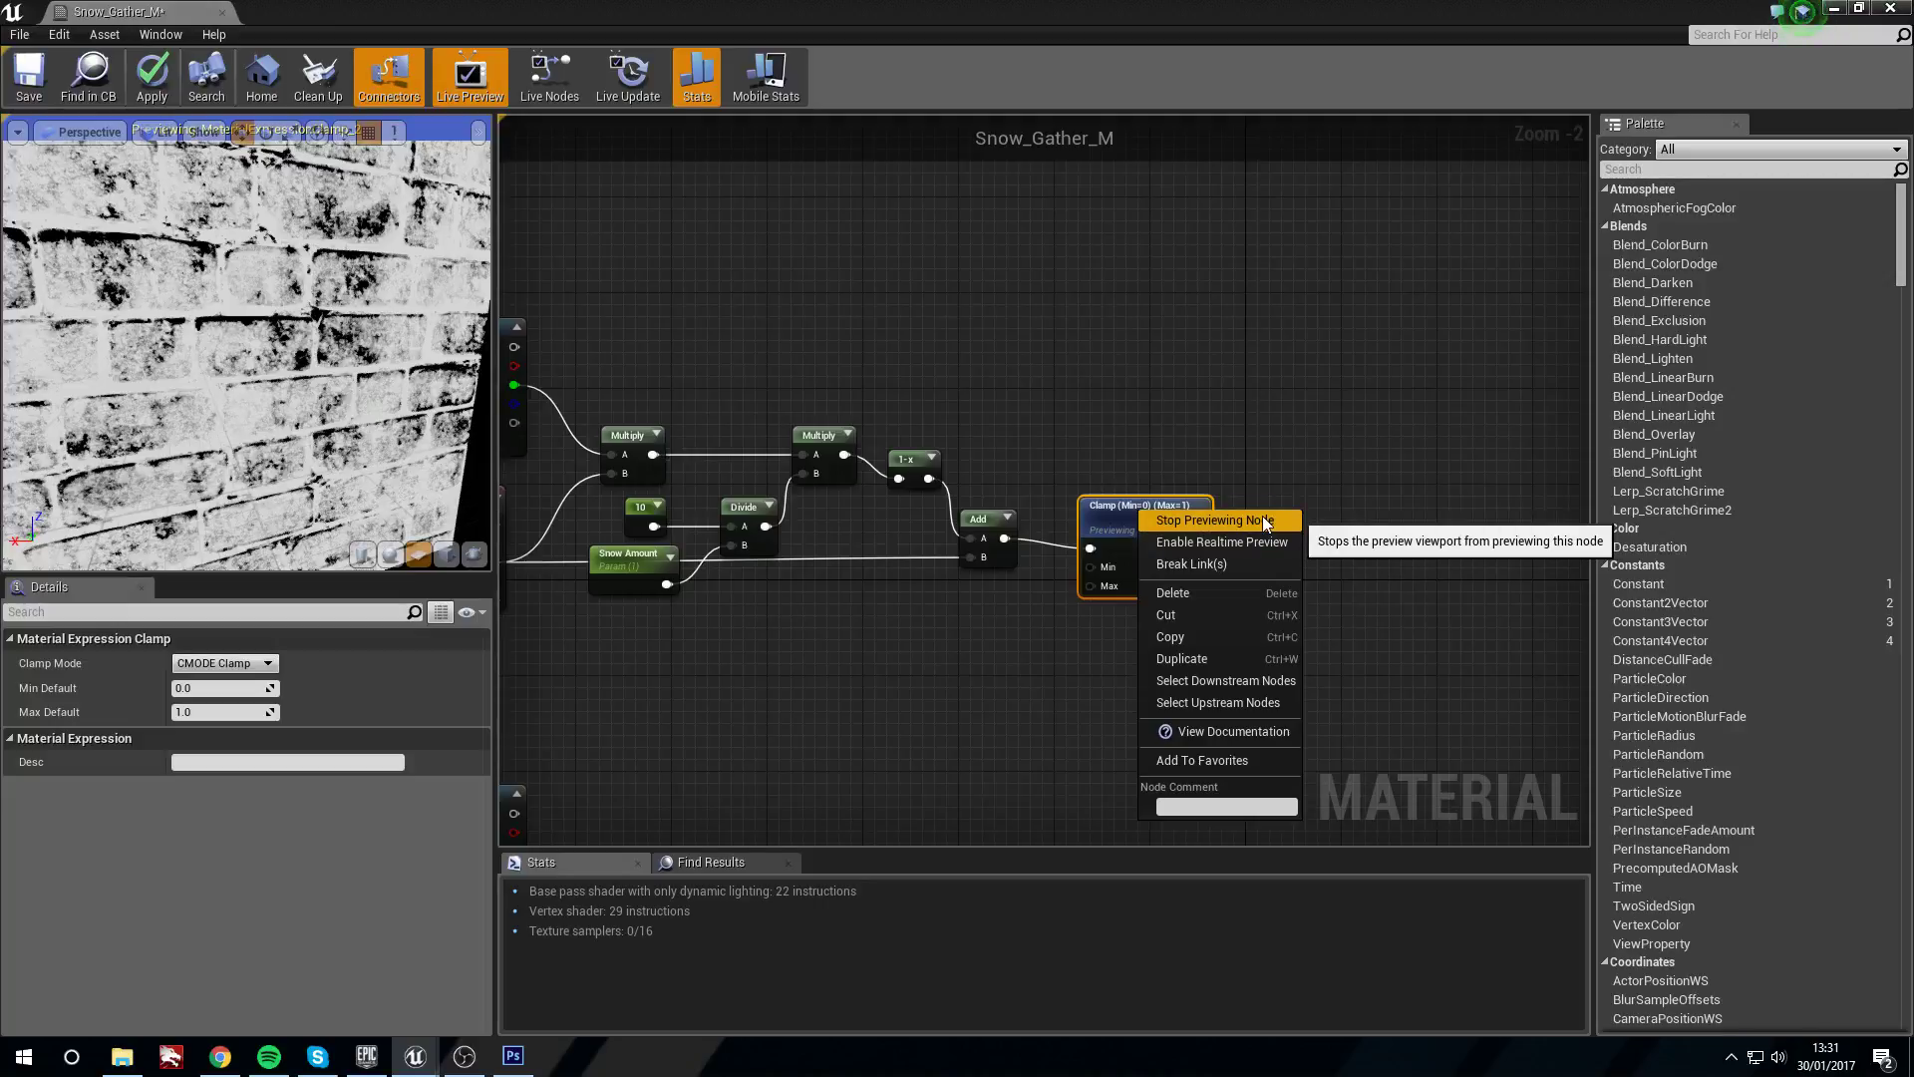
click(1262, 518)
drag(1115, 525, 1128, 514)
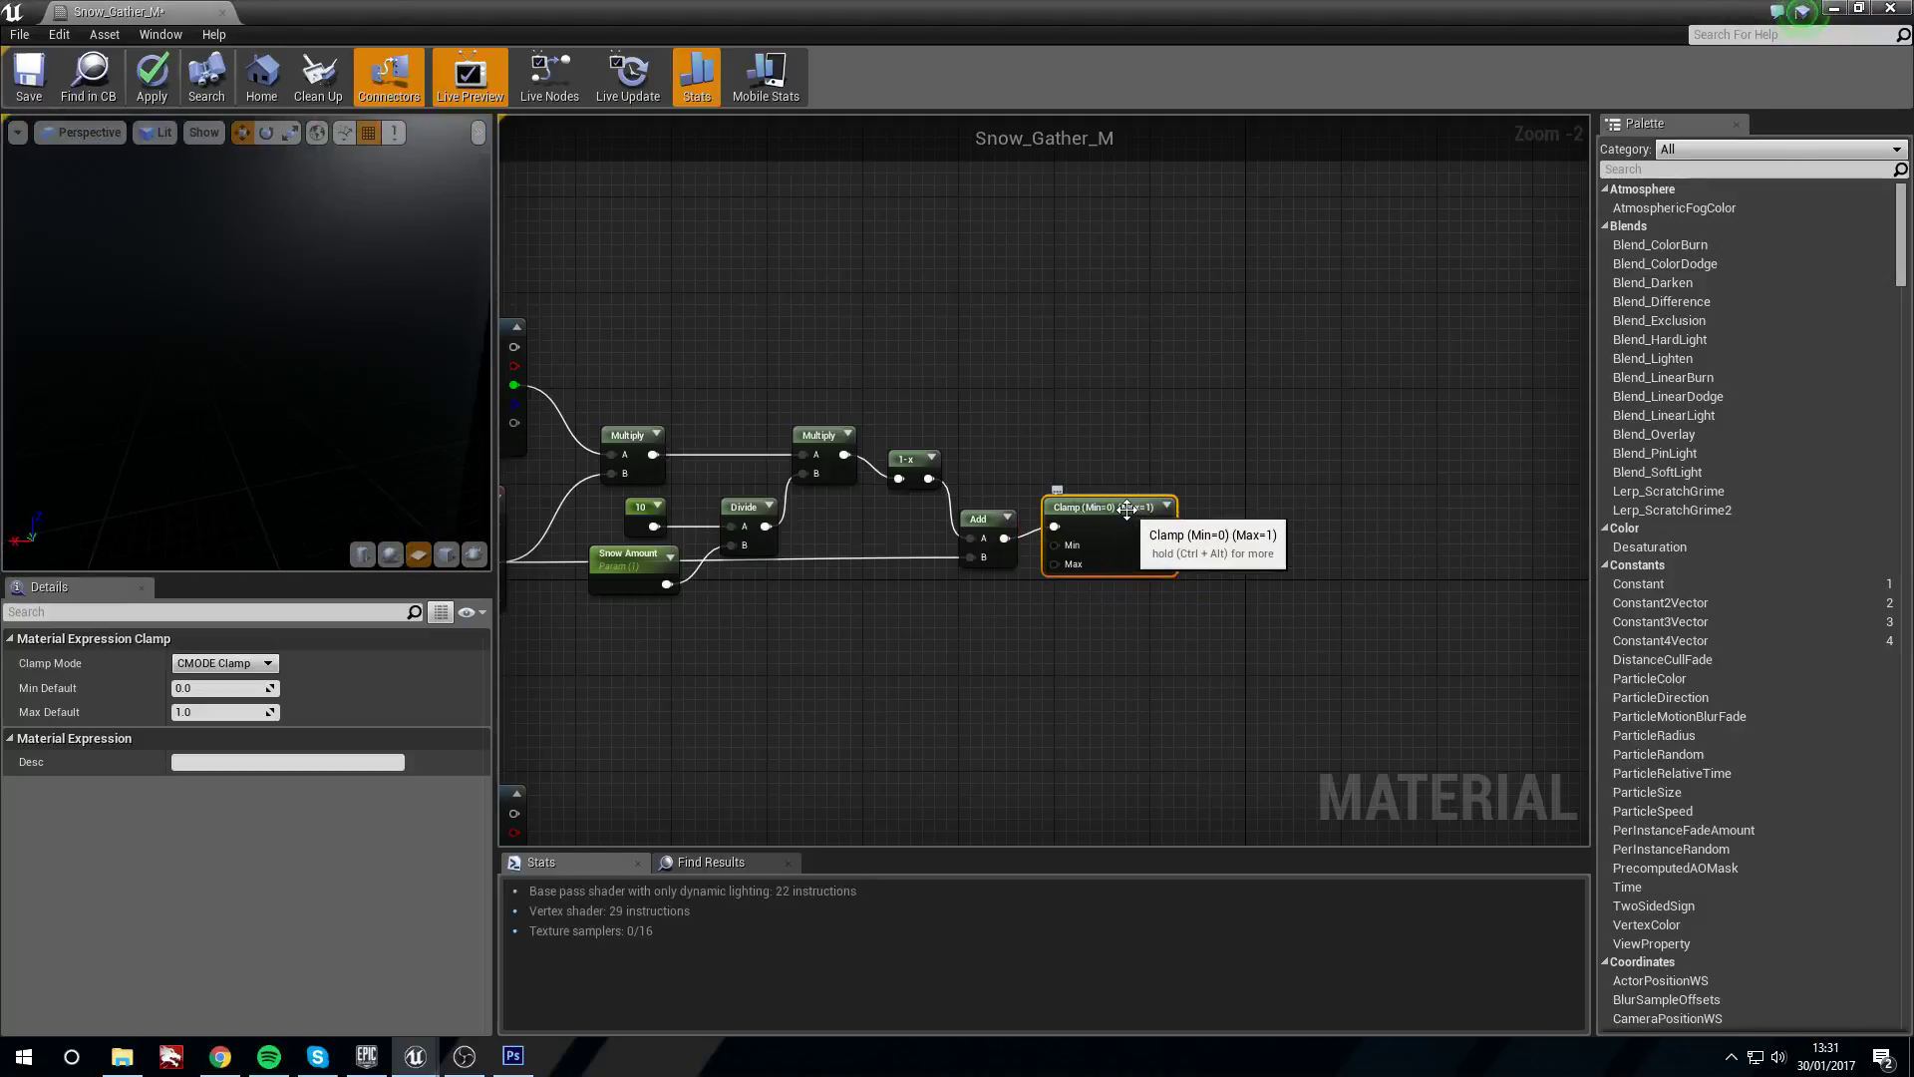
scroll(1144, 471, down, 2)
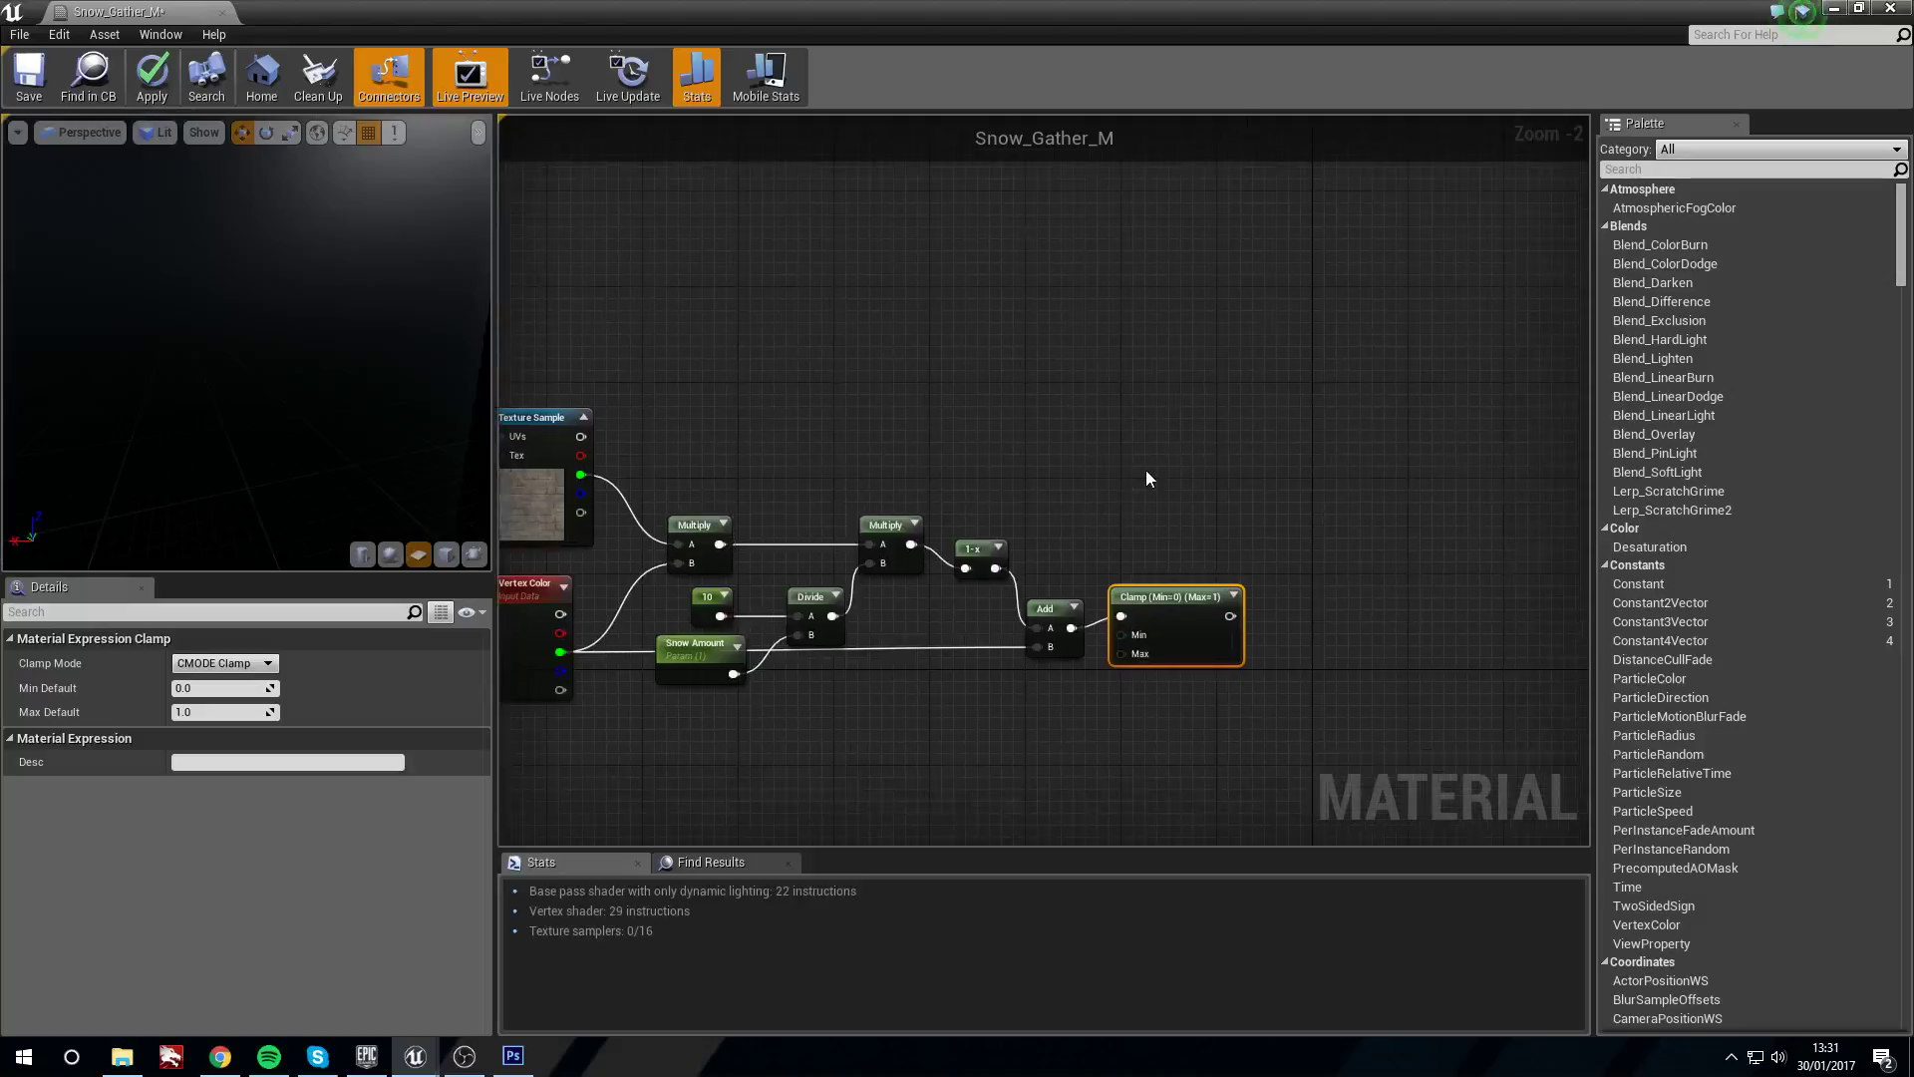
scroll(1140, 465, up, 1)
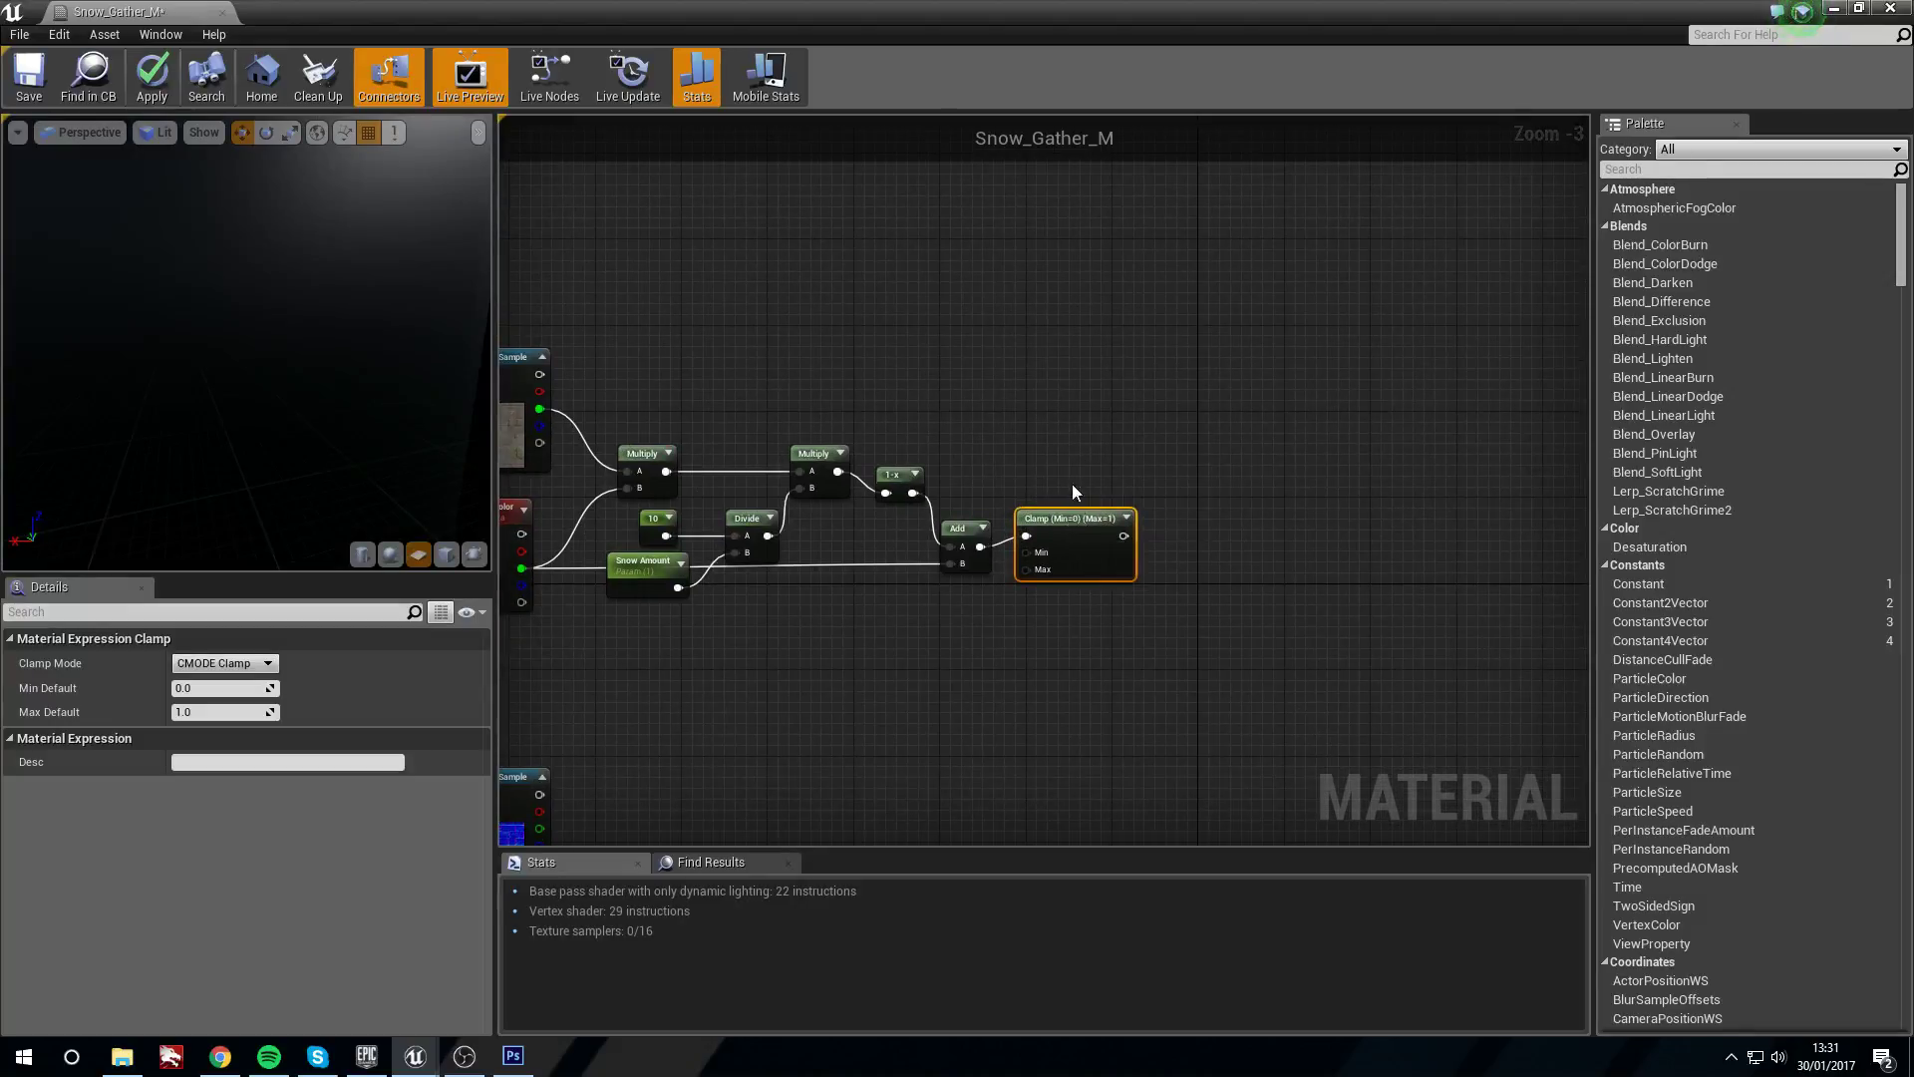
drag(1075, 519, 1064, 528)
Add a Lerp node above Clamp, with the brick Texture Sample's RGB output connected to its A input
right_drag(566, 423, 739, 416)
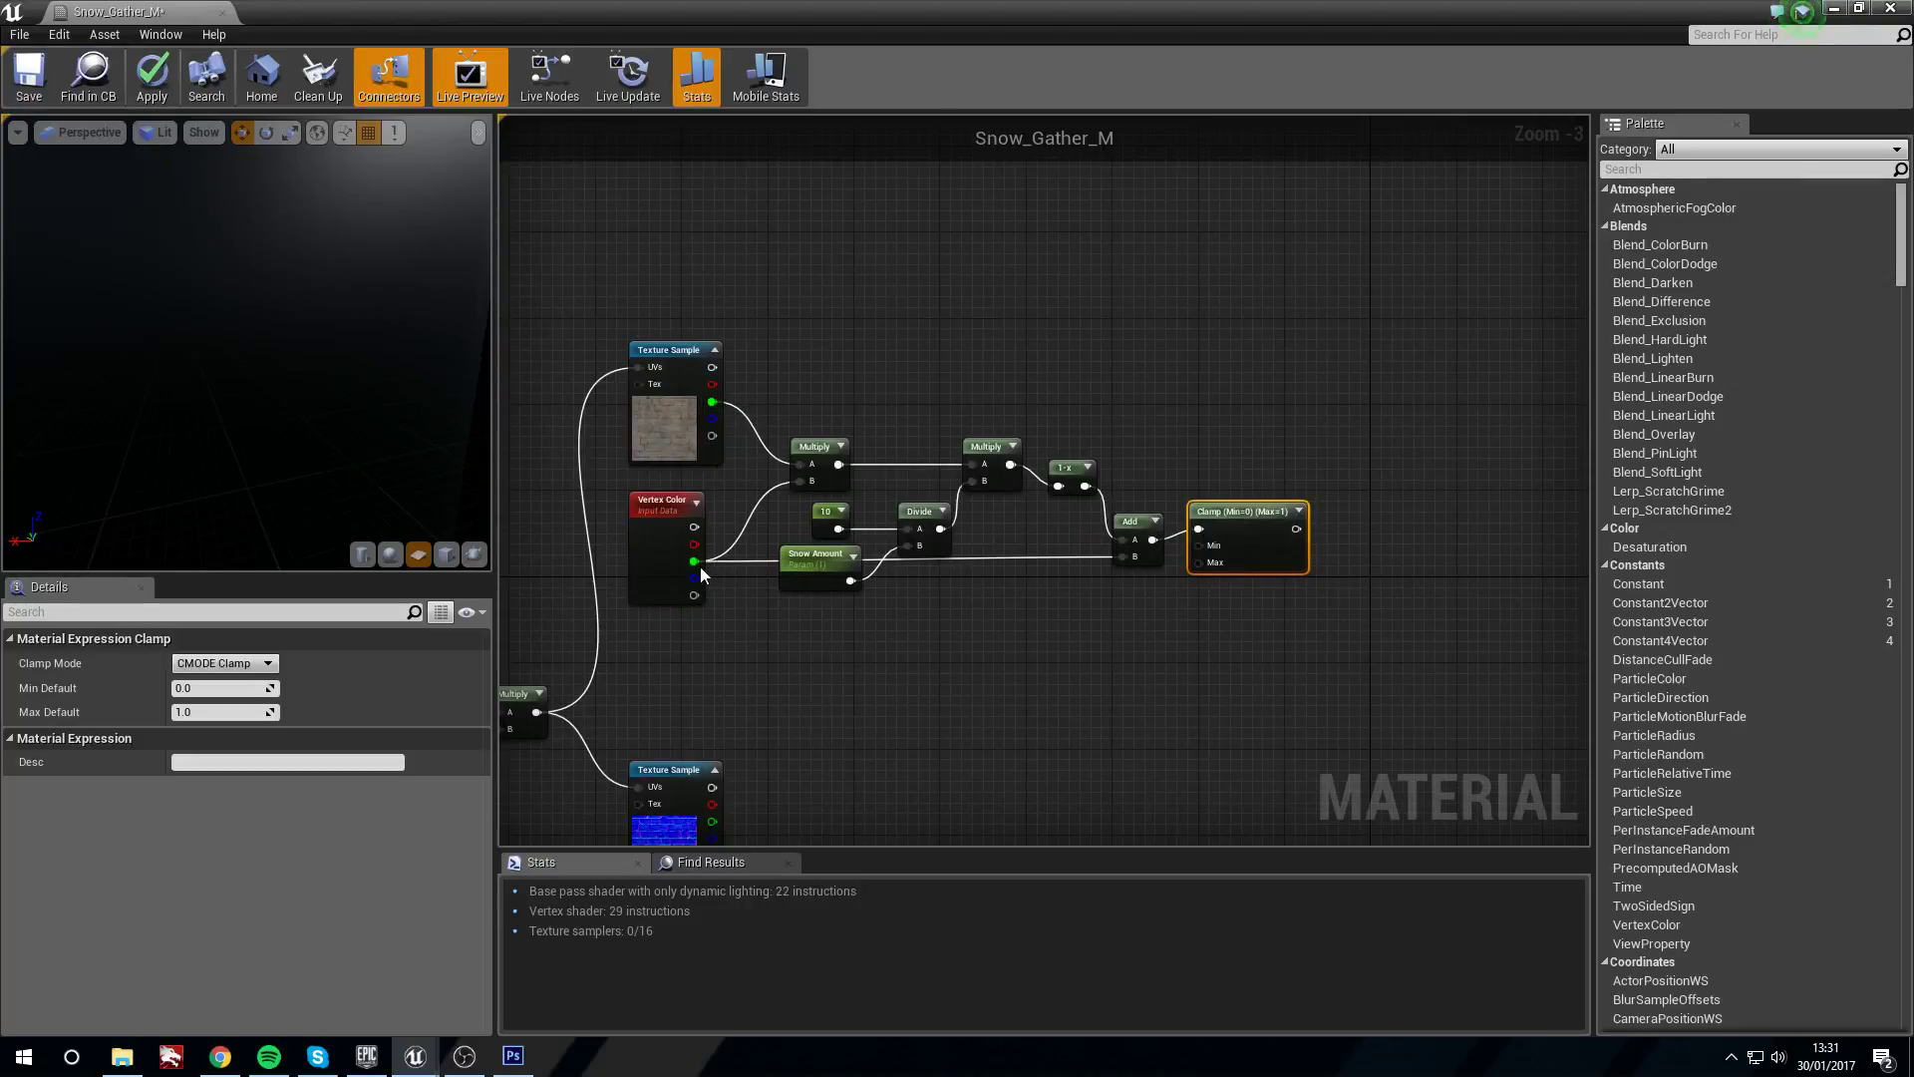
right_drag(755, 402, 879, 488)
click(1465, 603)
right_drag(1144, 511, 1376, 512)
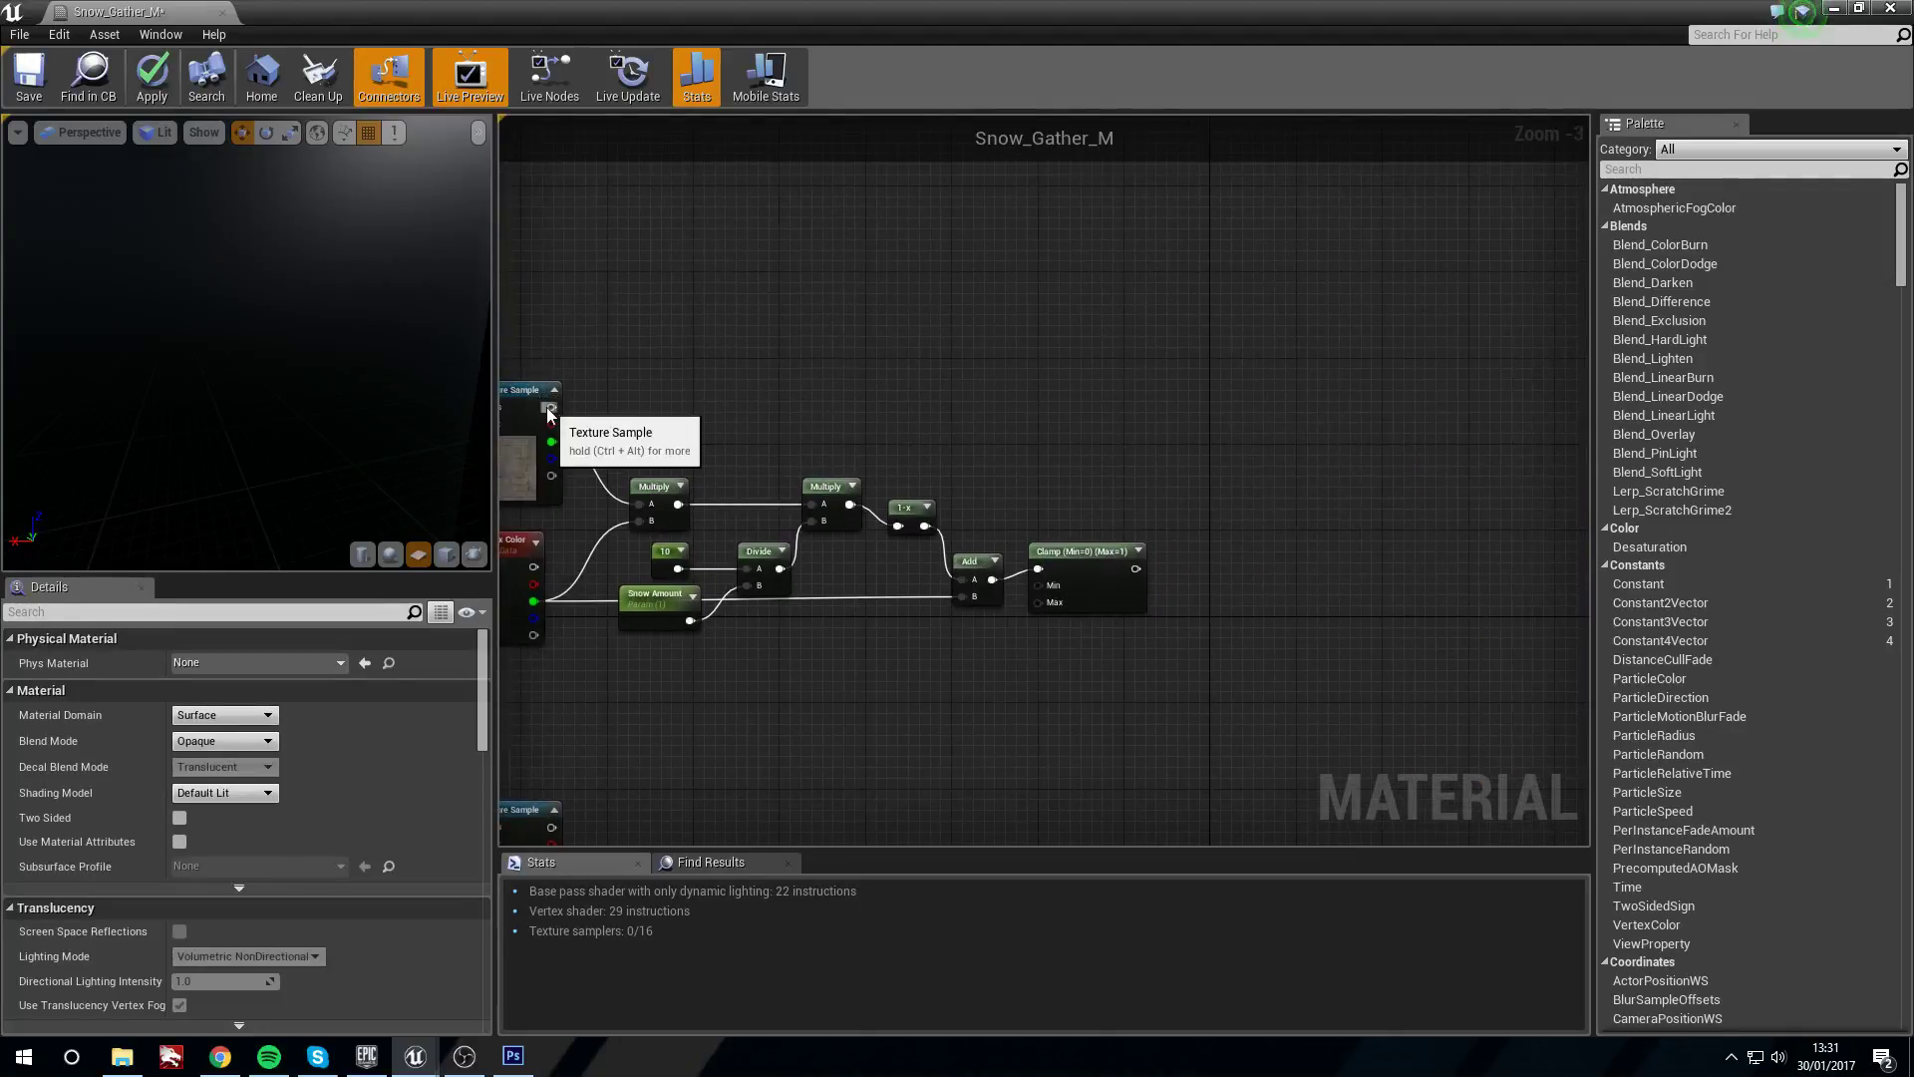
drag(549, 406, 1186, 408)
text(lerp)
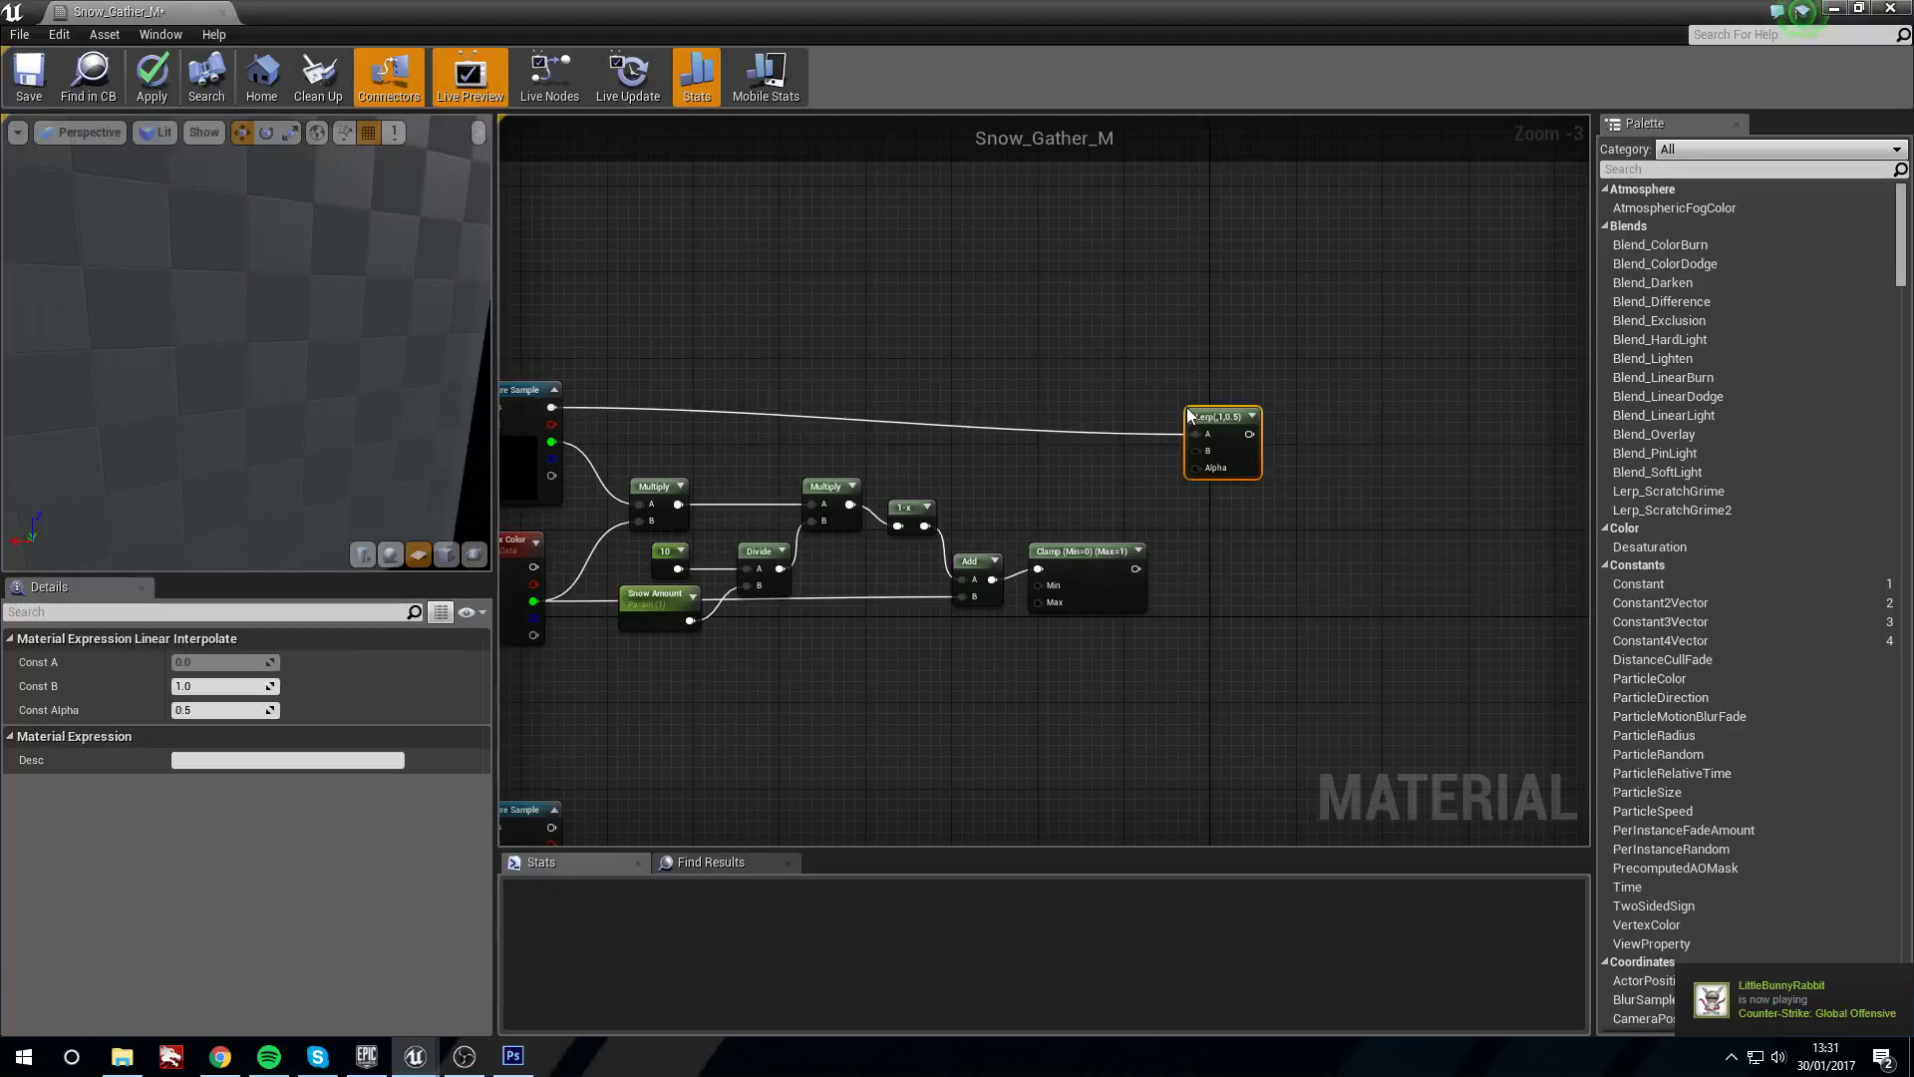
Add a Constant node with value 1 below the brick colour wire and connect it to the Lerp node's B input
drag(1186, 407, 1190, 389)
right_drag(1097, 464, 1111, 450)
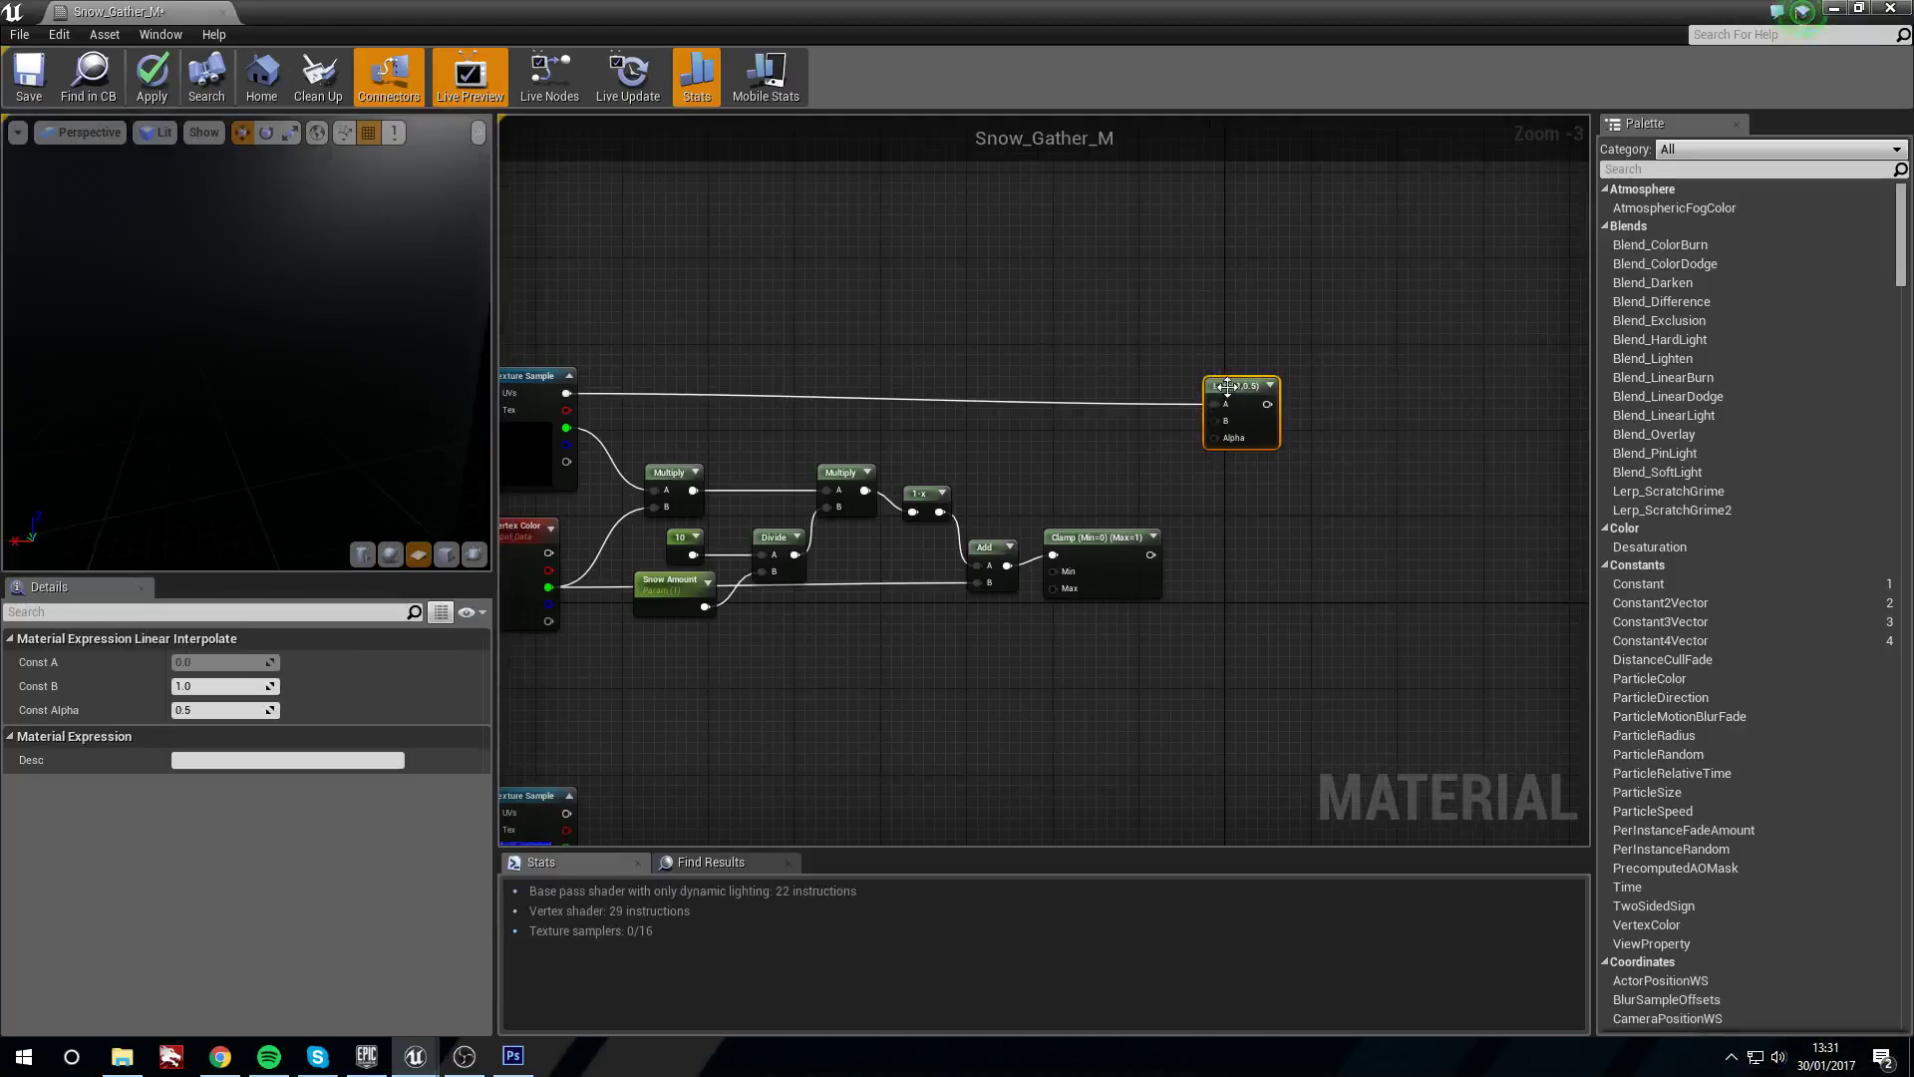
drag(1224, 390, 1234, 383)
click(1071, 431)
mouse_move(1097, 446)
mouse_down()
mouse_move(1290, 405)
mouse_move(1086, 430)
mouse_up()
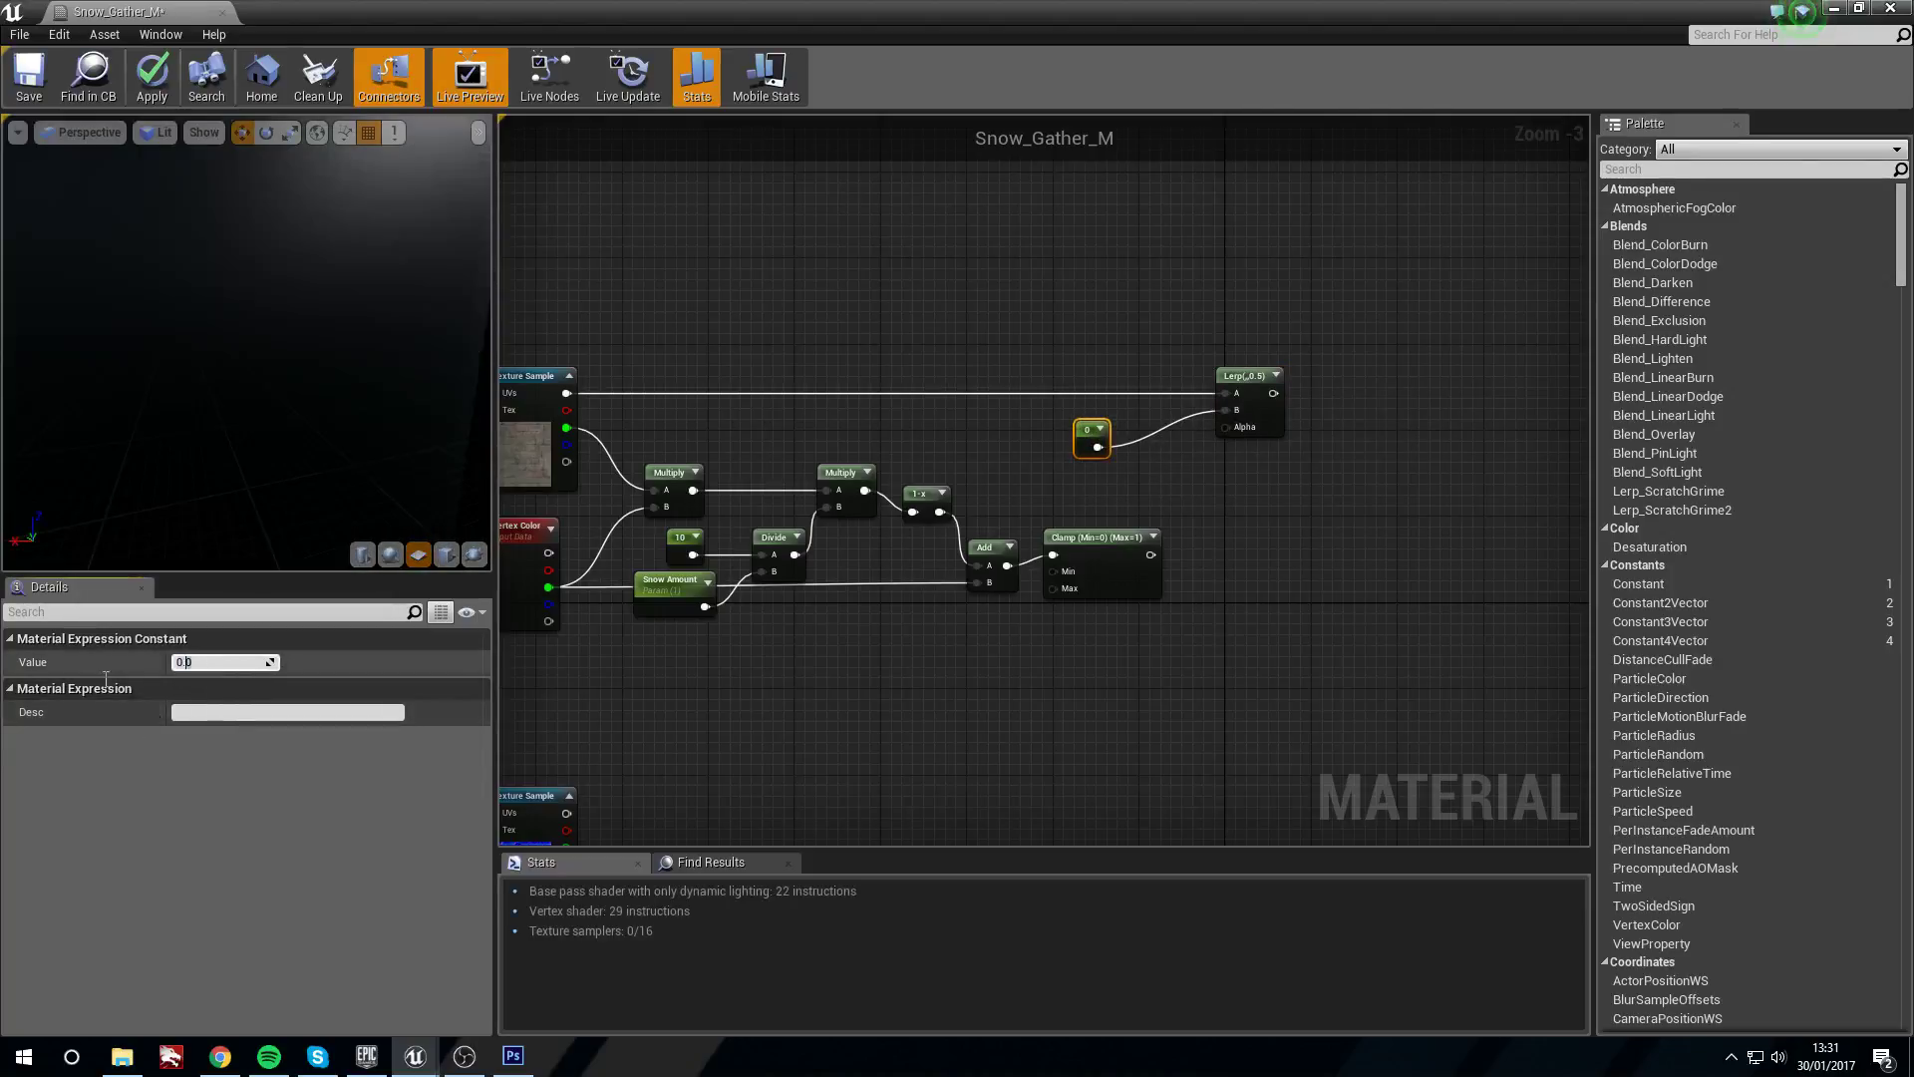
text(1)
key(Return)
Preview the Constant node on the plane and stop previewing it after checking its colour
right_click(1090, 427)
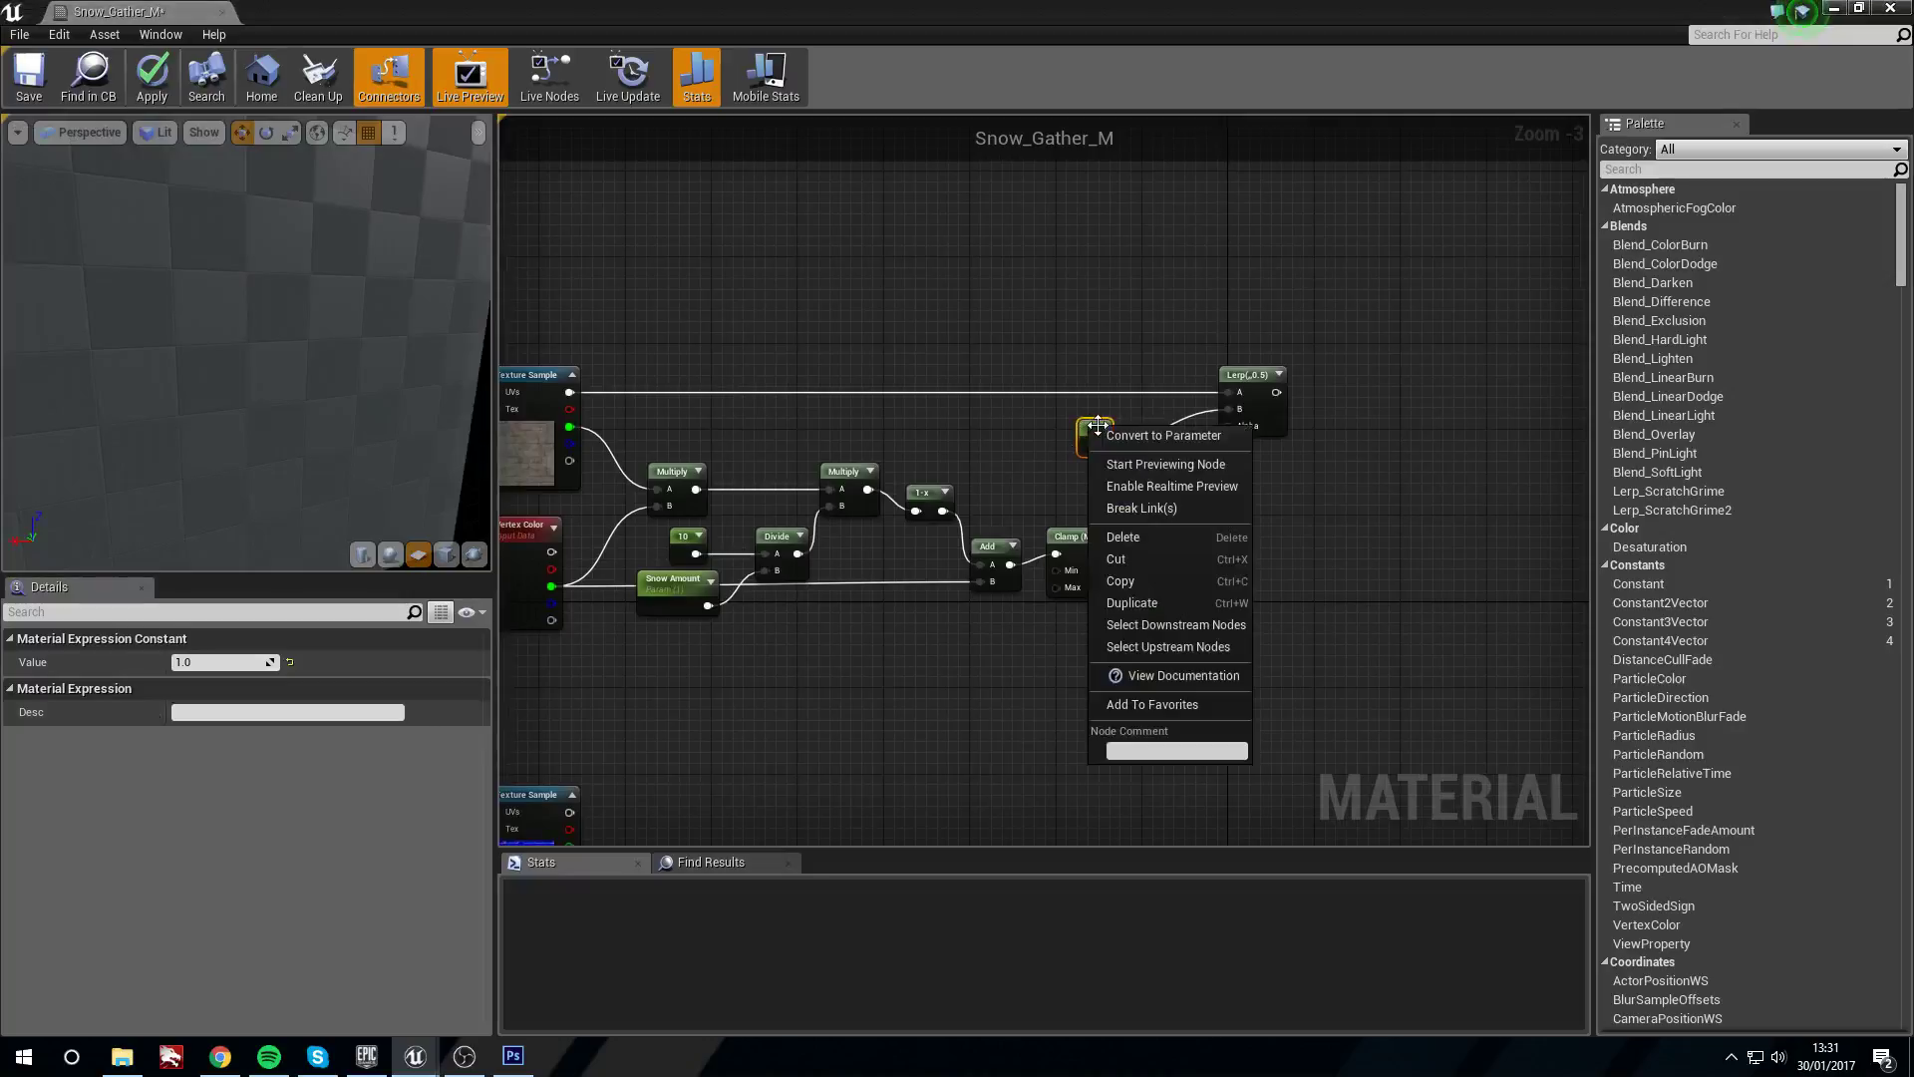
click(1164, 465)
mouse_move(285, 429)
mouse_down()
mouse_move(369, 423)
mouse_move(234, 431)
mouse_move(251, 431)
mouse_up()
right_click(1074, 432)
click(1096, 419)
right_click(1109, 432)
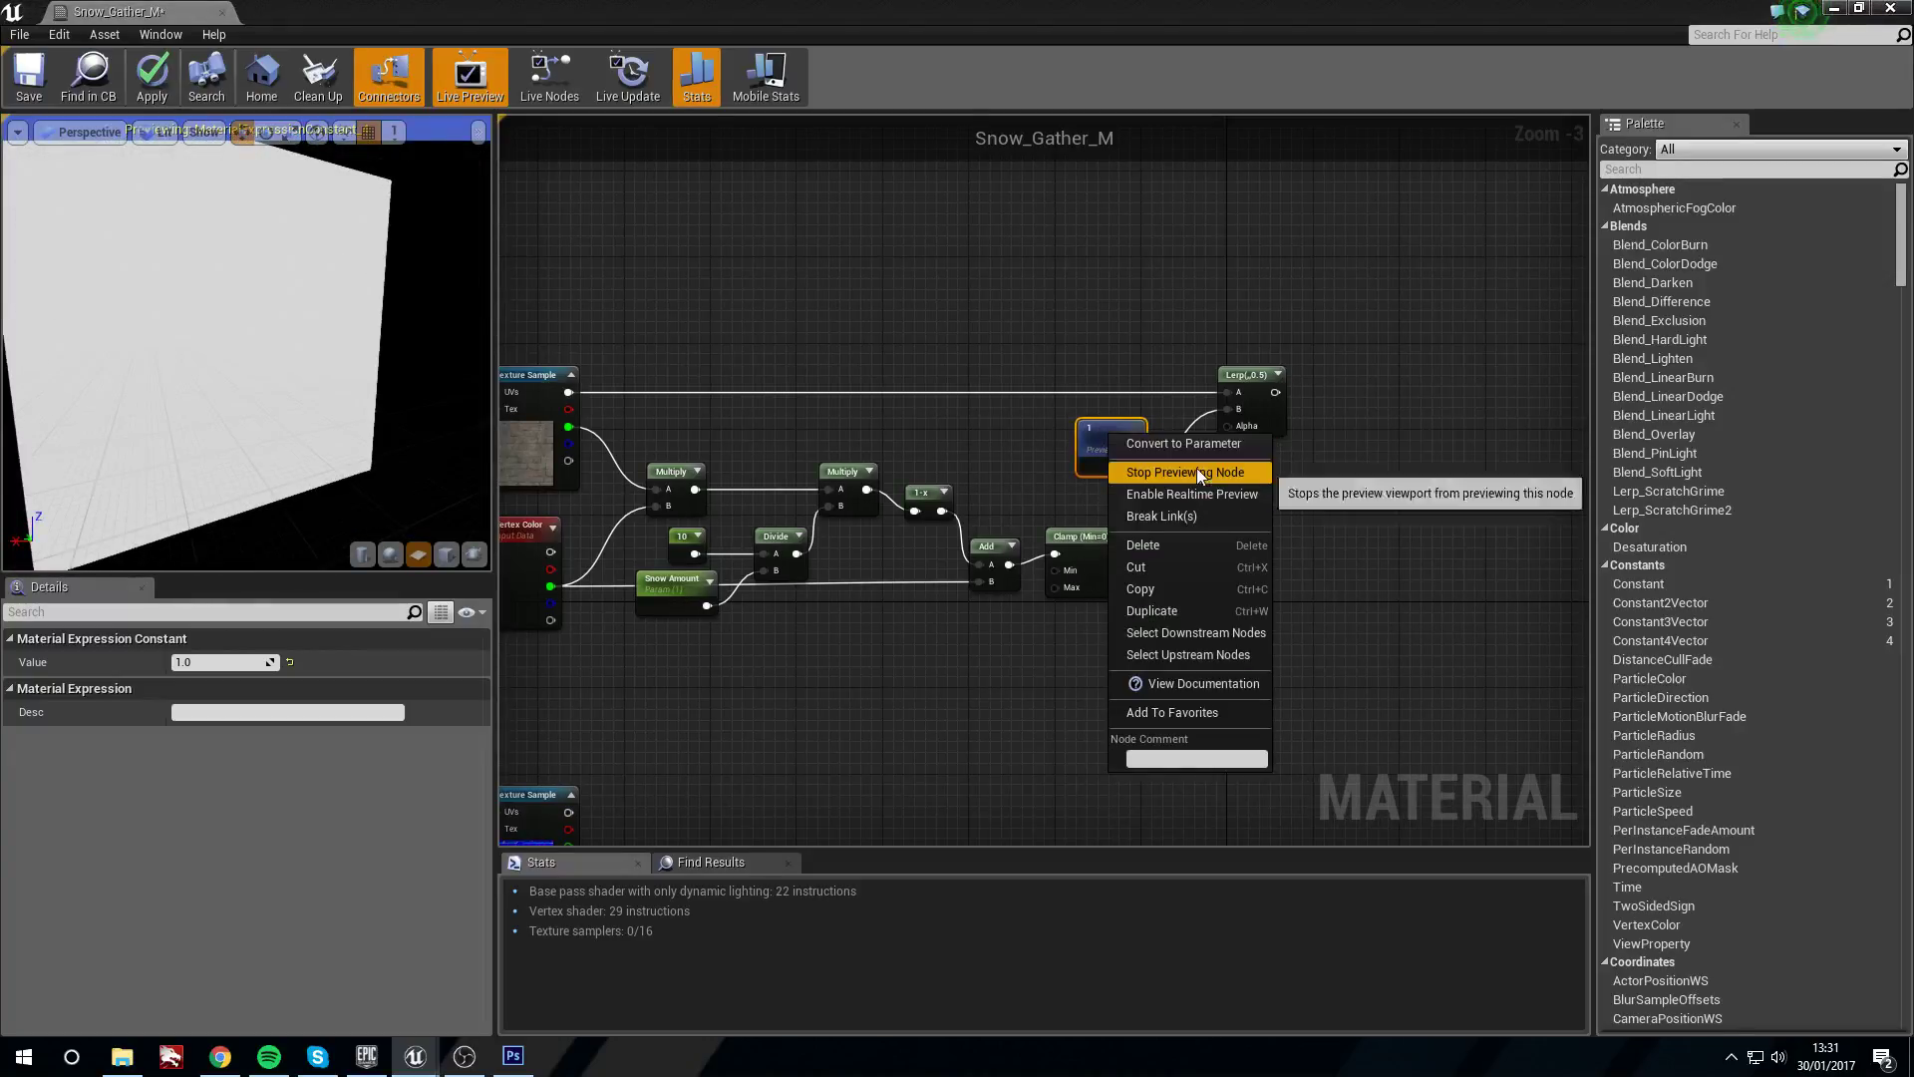
click(1199, 472)
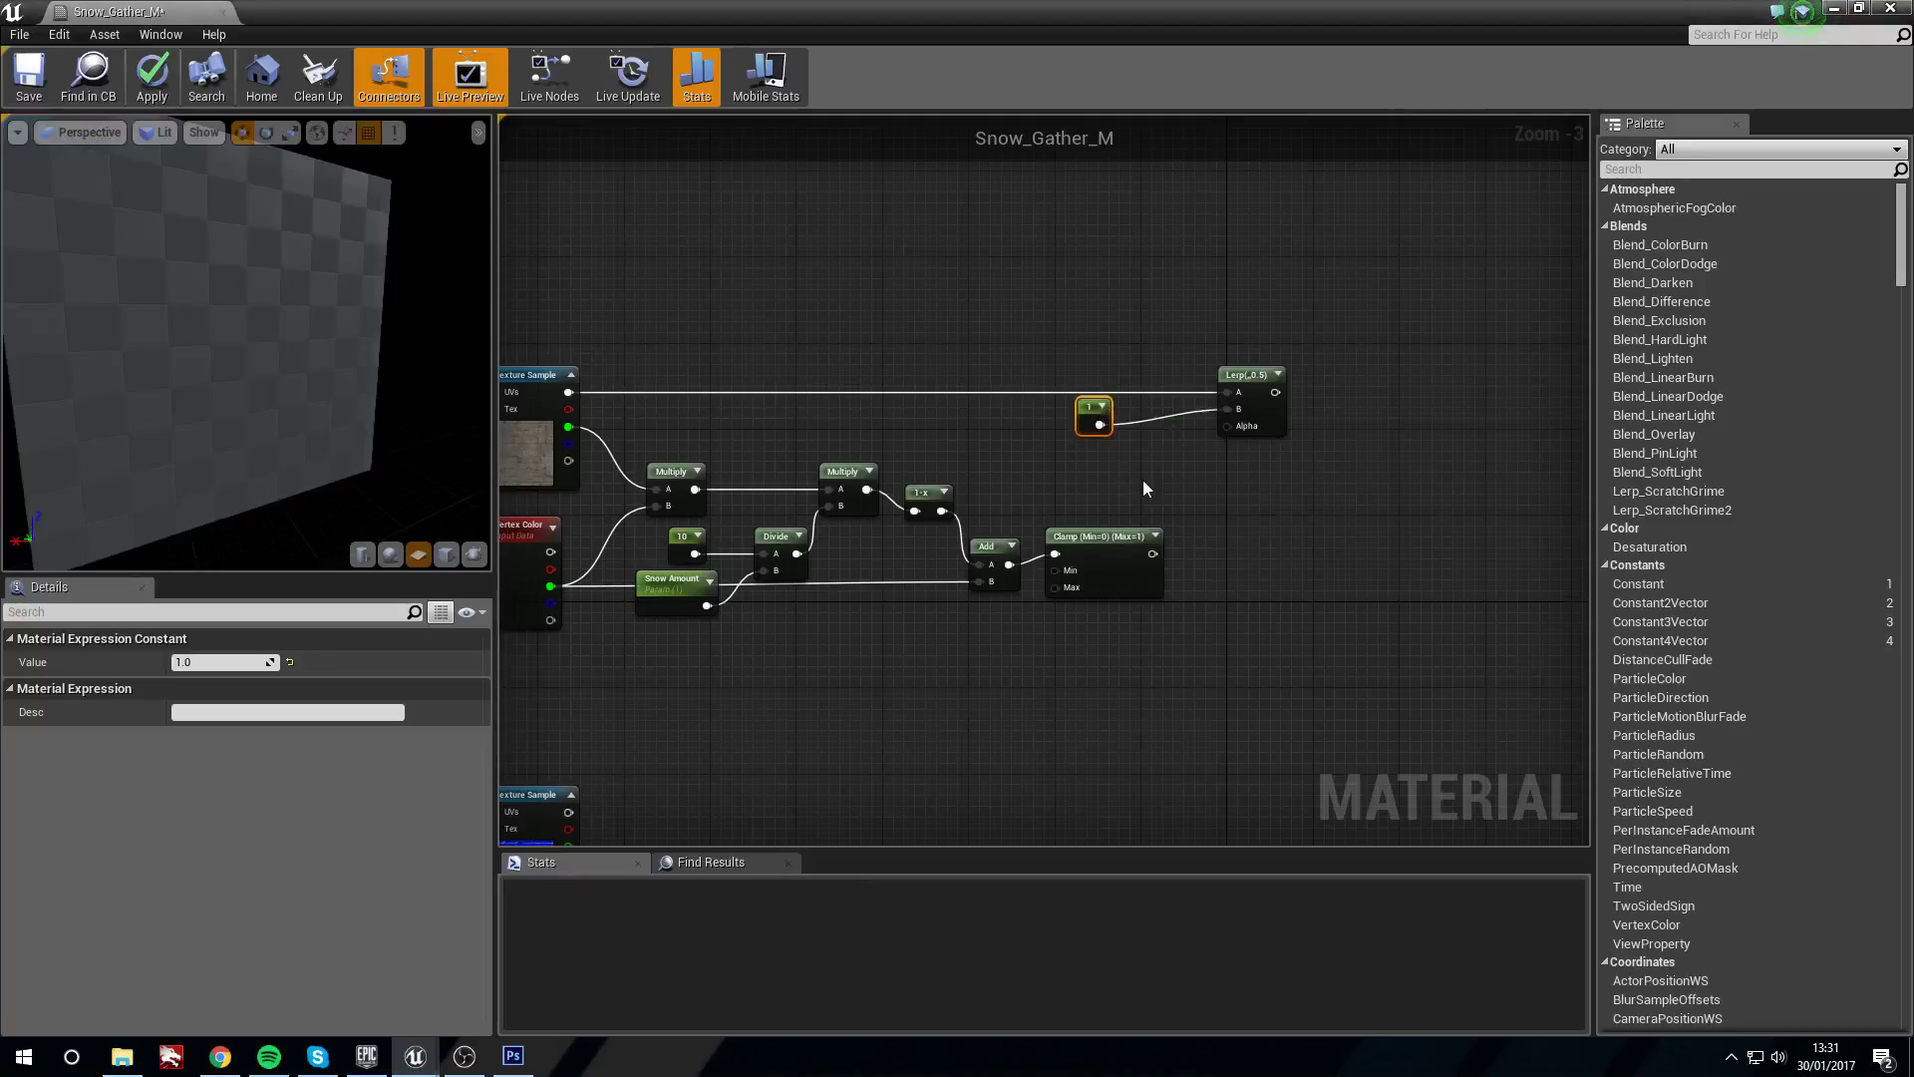
Connect the Clamp output to the Lerp node's Alpha input and preview the Lerp result on the brick plane
right_drag(1143, 481, 1129, 478)
drag(1138, 551, 1151, 484)
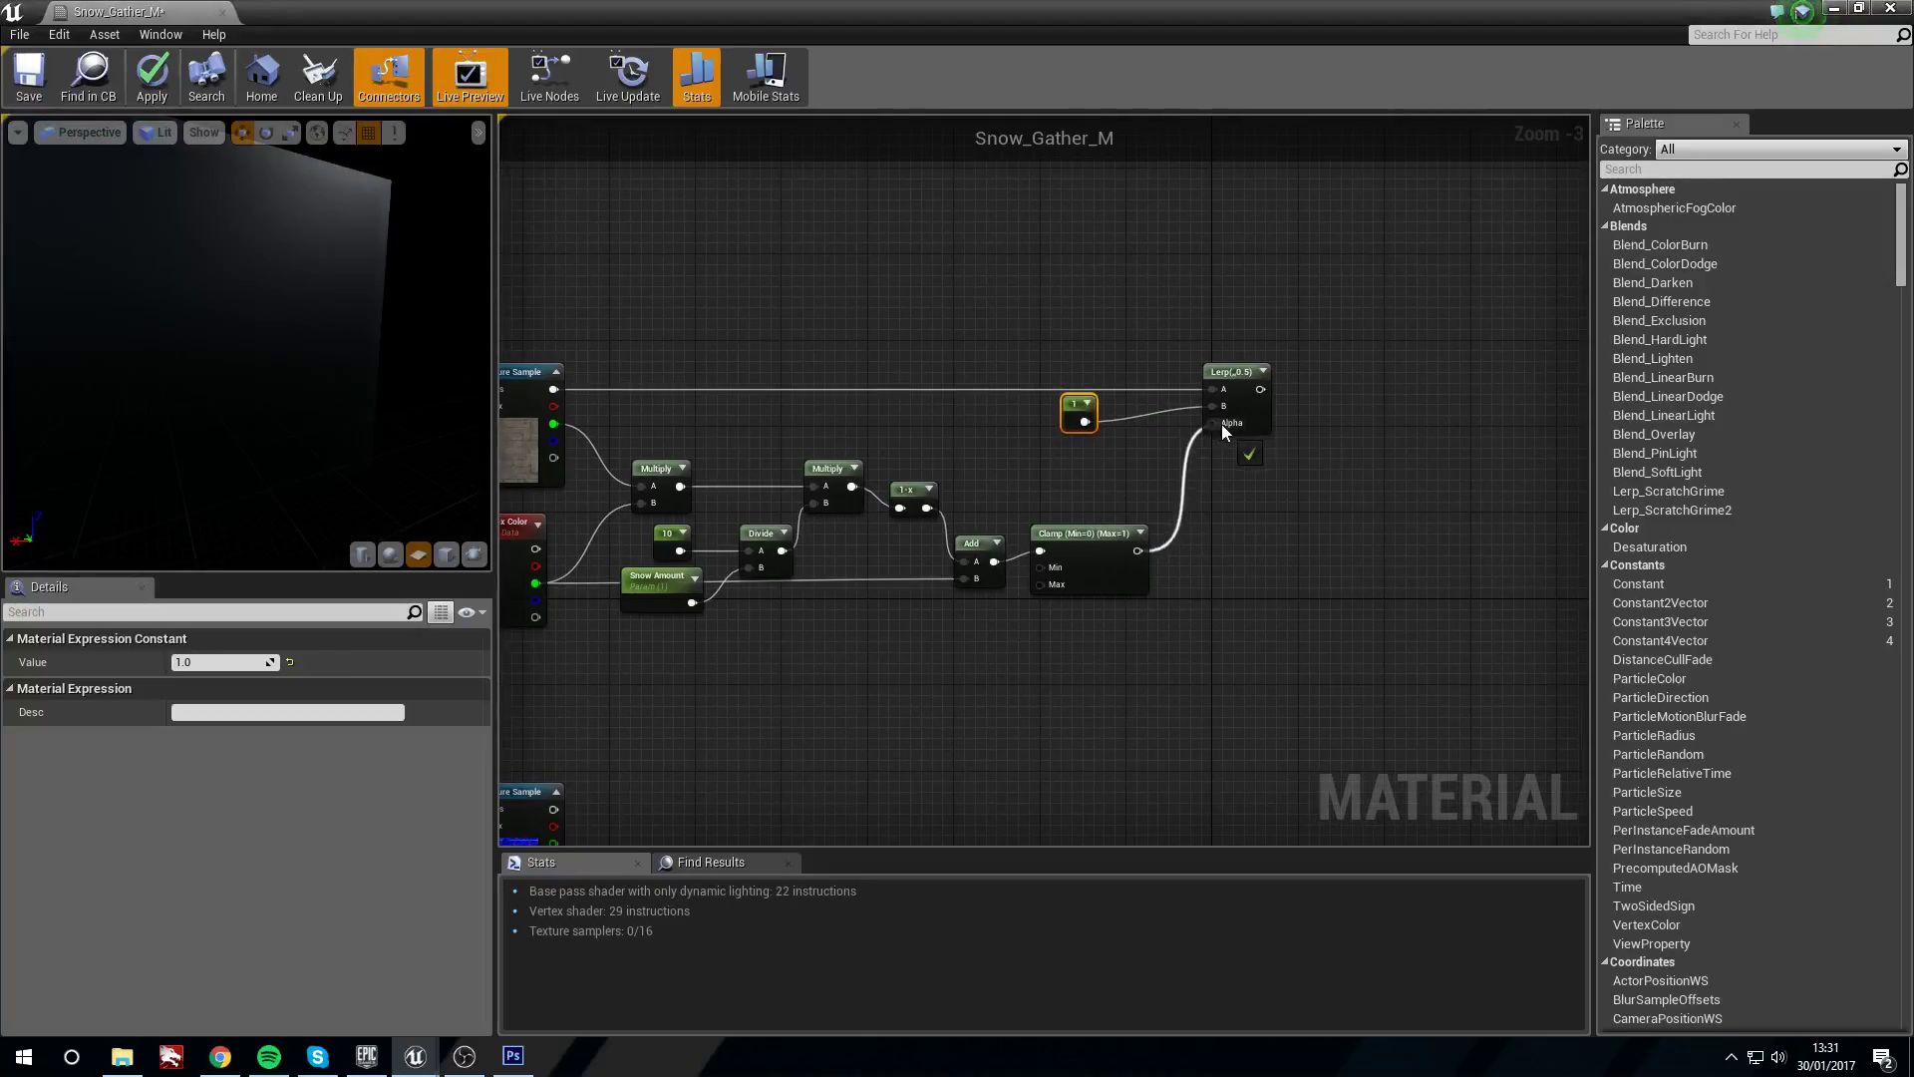
drag(1222, 429, 1222, 427)
right_click(1235, 375)
click(1318, 384)
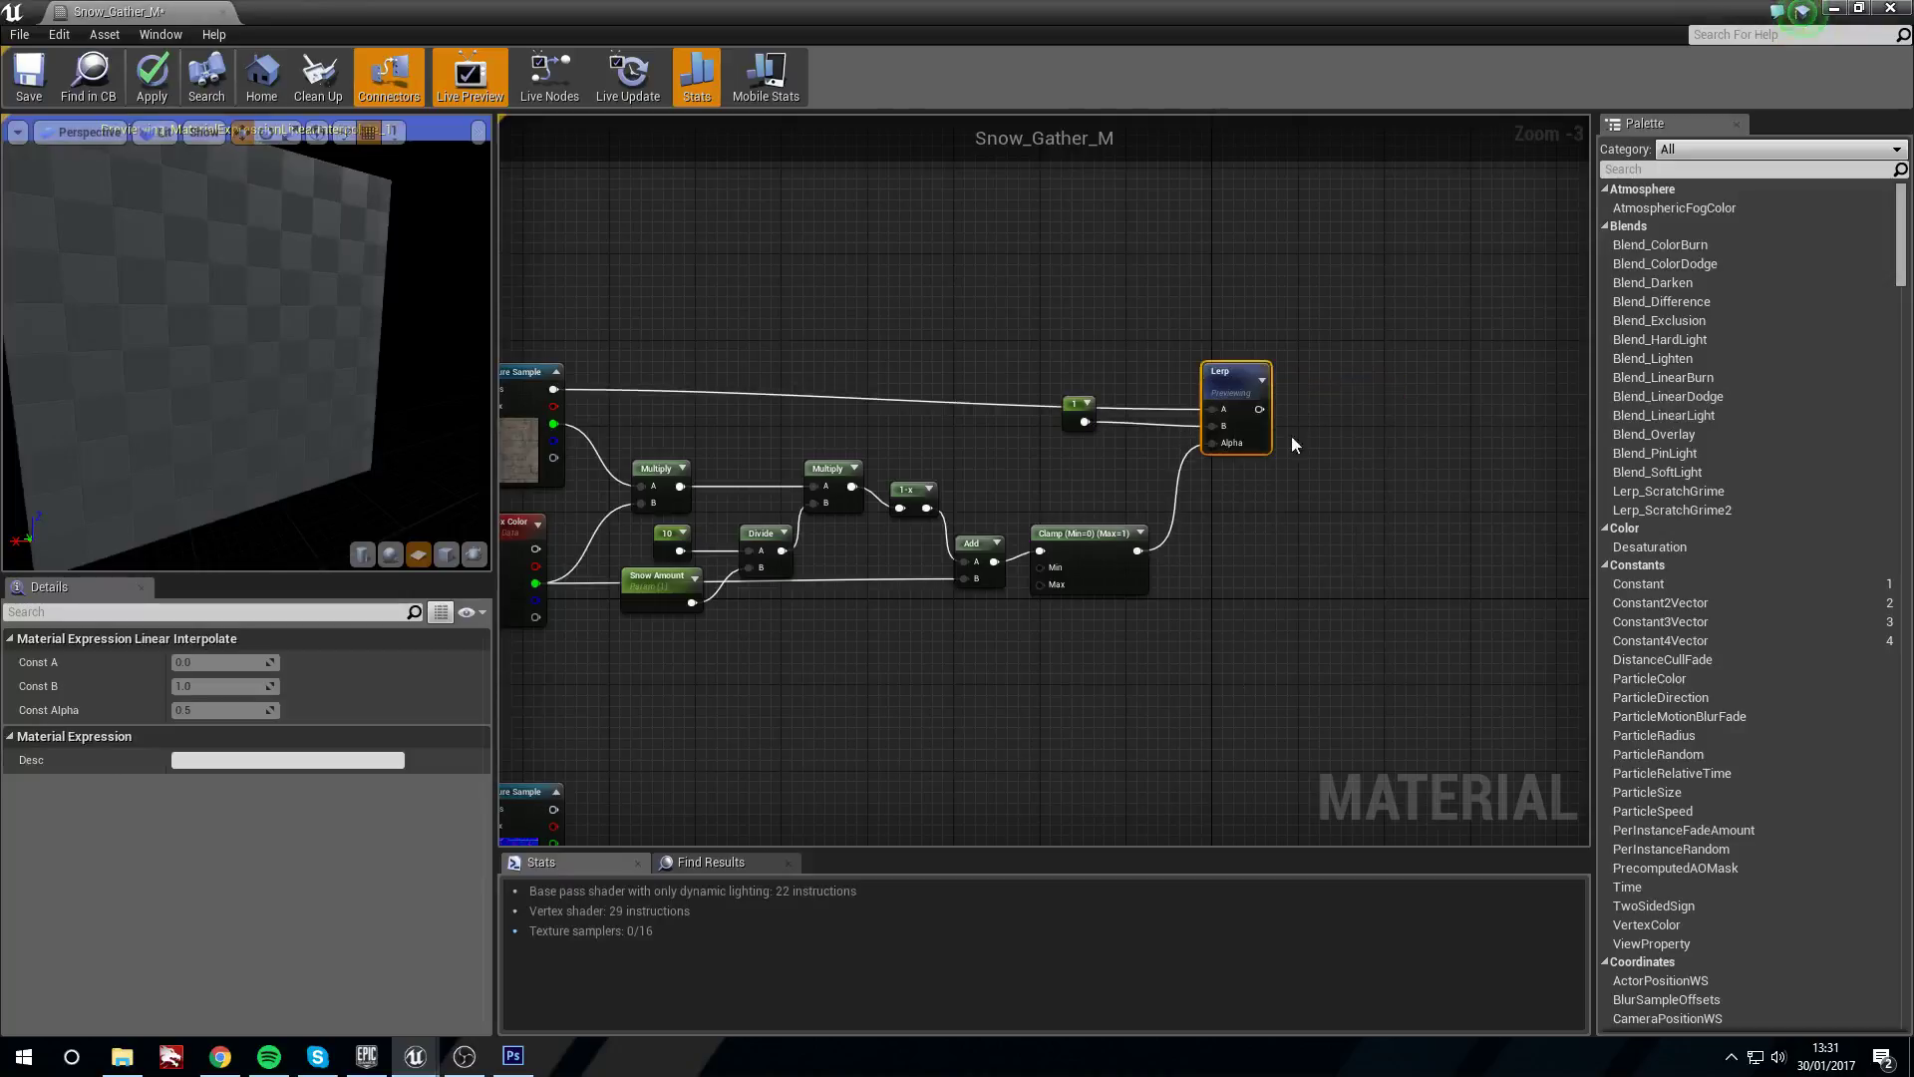
mouse_move(298, 373)
mouse_down()
mouse_move(369, 373)
mouse_move(298, 373)
mouse_up()
right_drag(614, 310, 908, 315)
right_drag(265, 223, 285, 259)
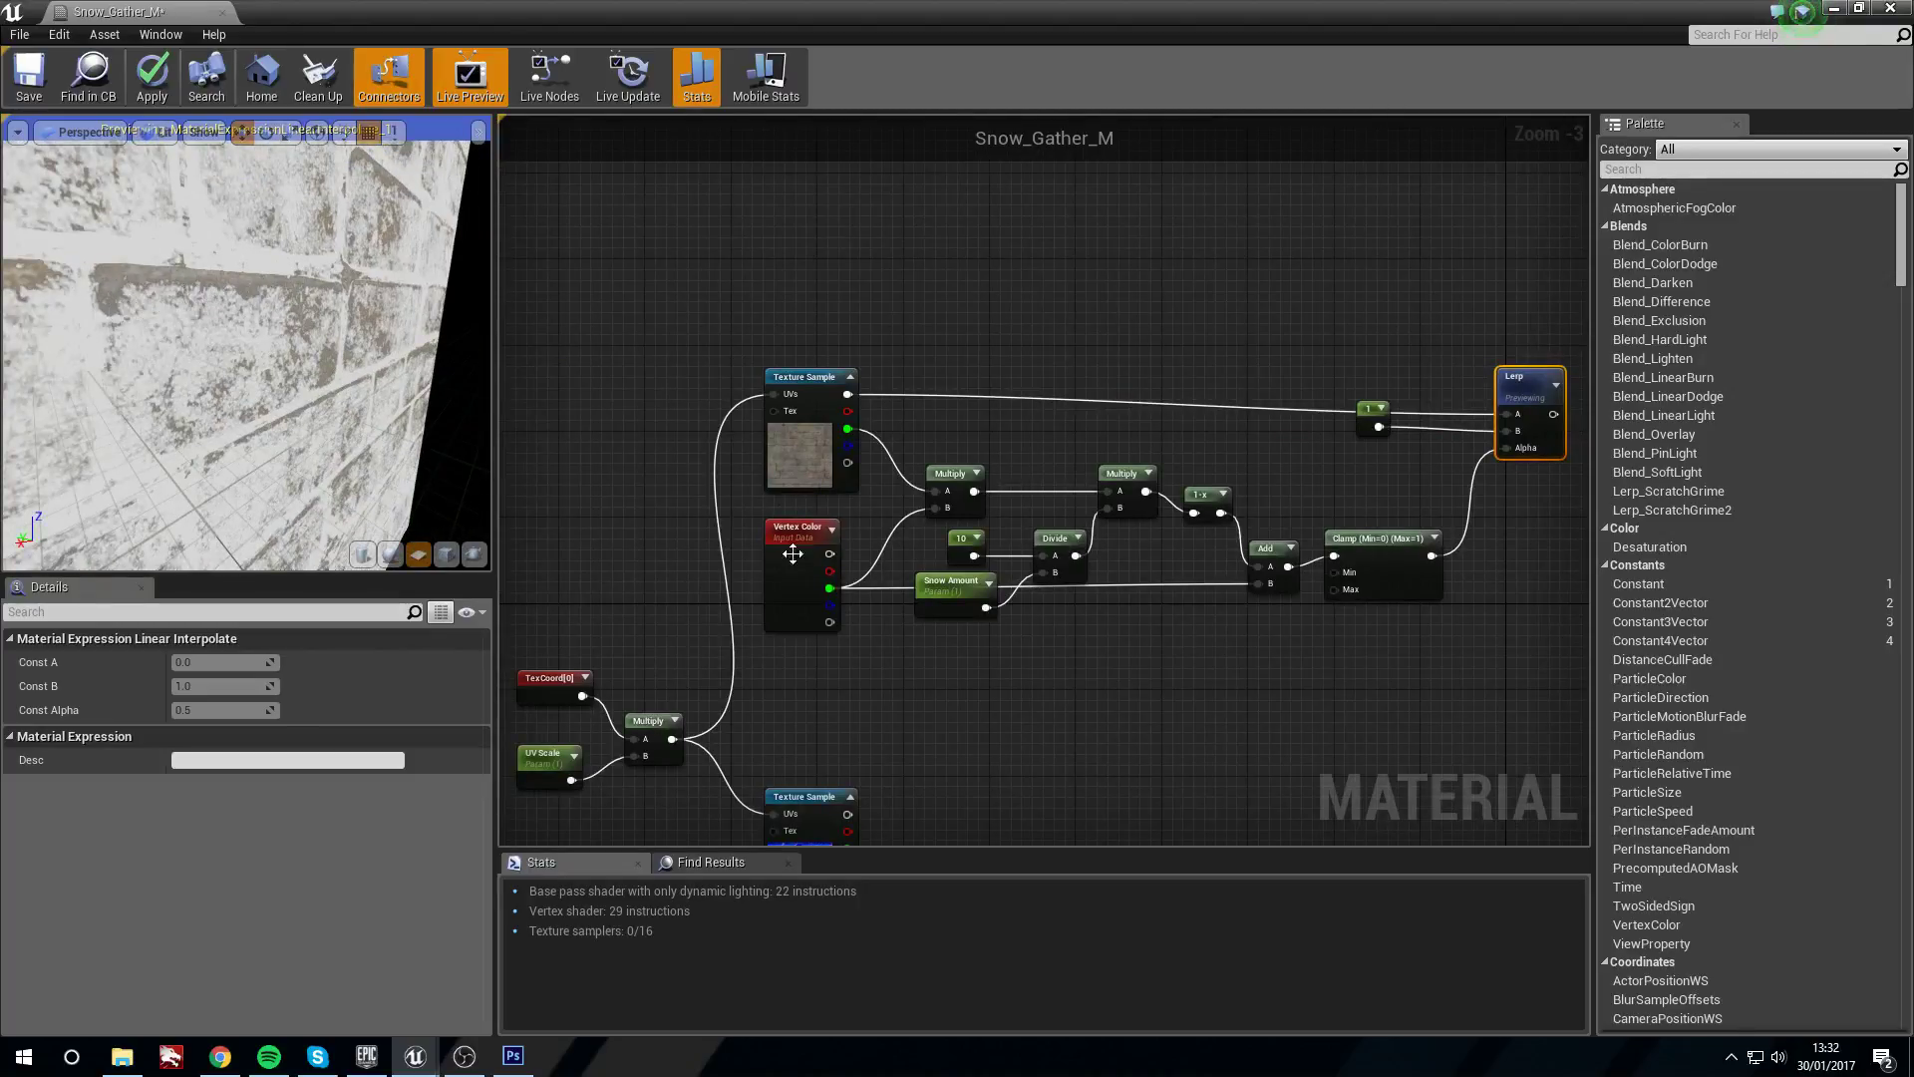
Set the Snow Amount parameter's default value to 0.3 and inspect the snow coverage on the bricks
click(955, 588)
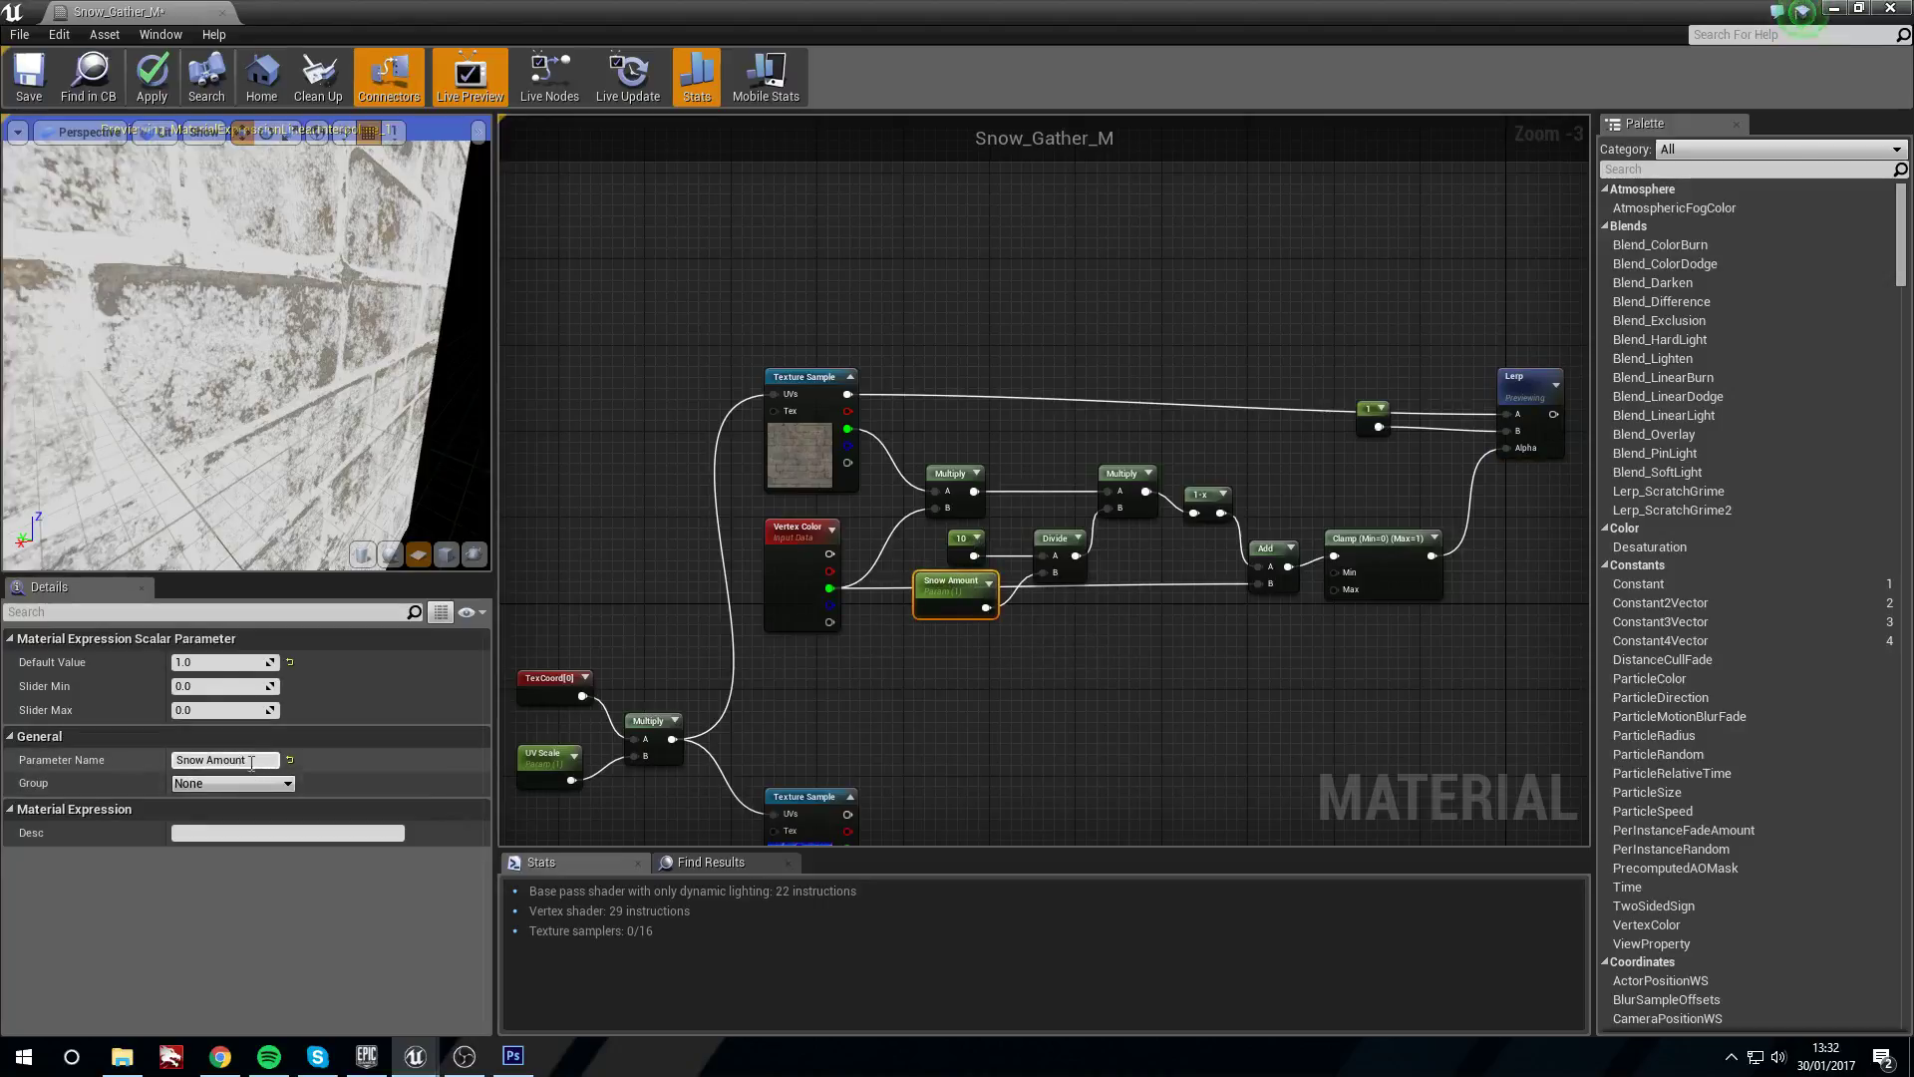
click(217, 667)
text(.2)
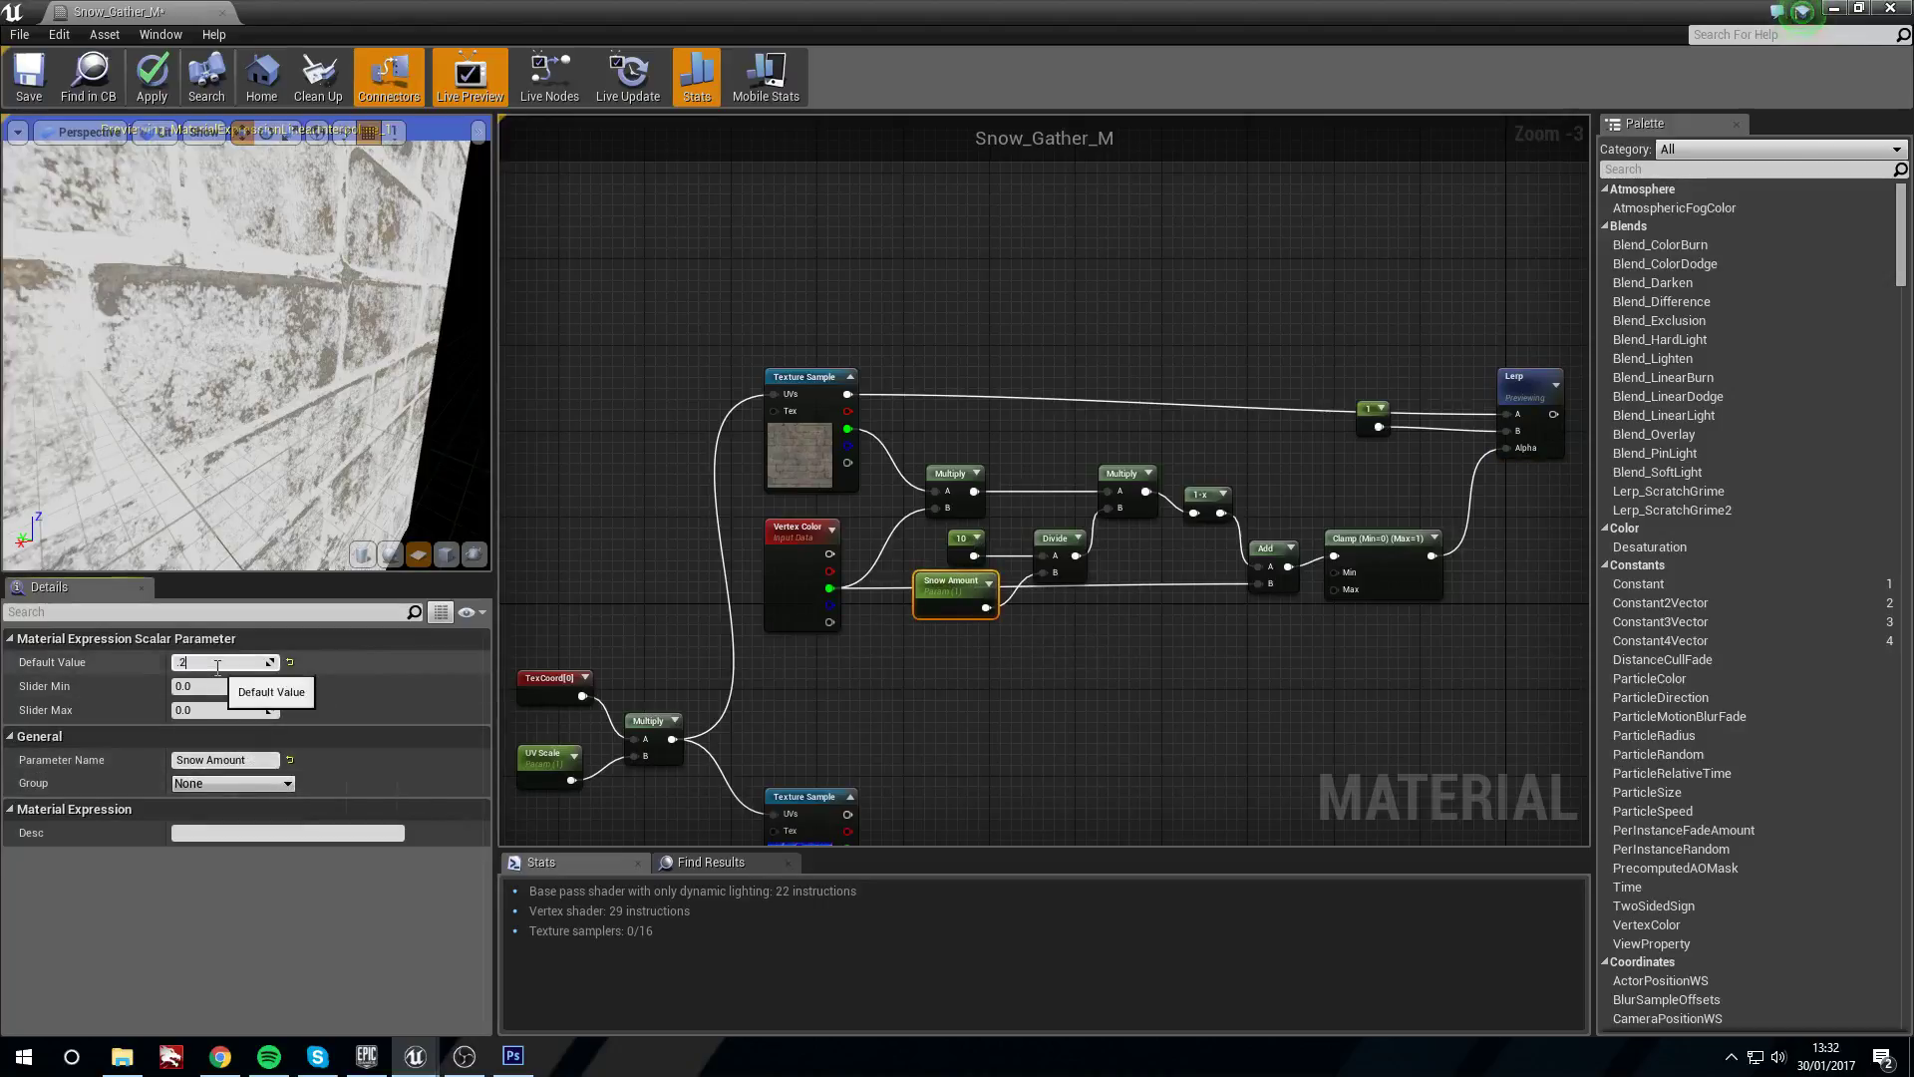
key(BackSpace)
text(3)
key(Return)
right_drag(273, 368, 259, 334)
drag(259, 334, 291, 361)
Set the Snow Amount parameter's default value to 0.7 and inspect the snow coverage
click(222, 662)
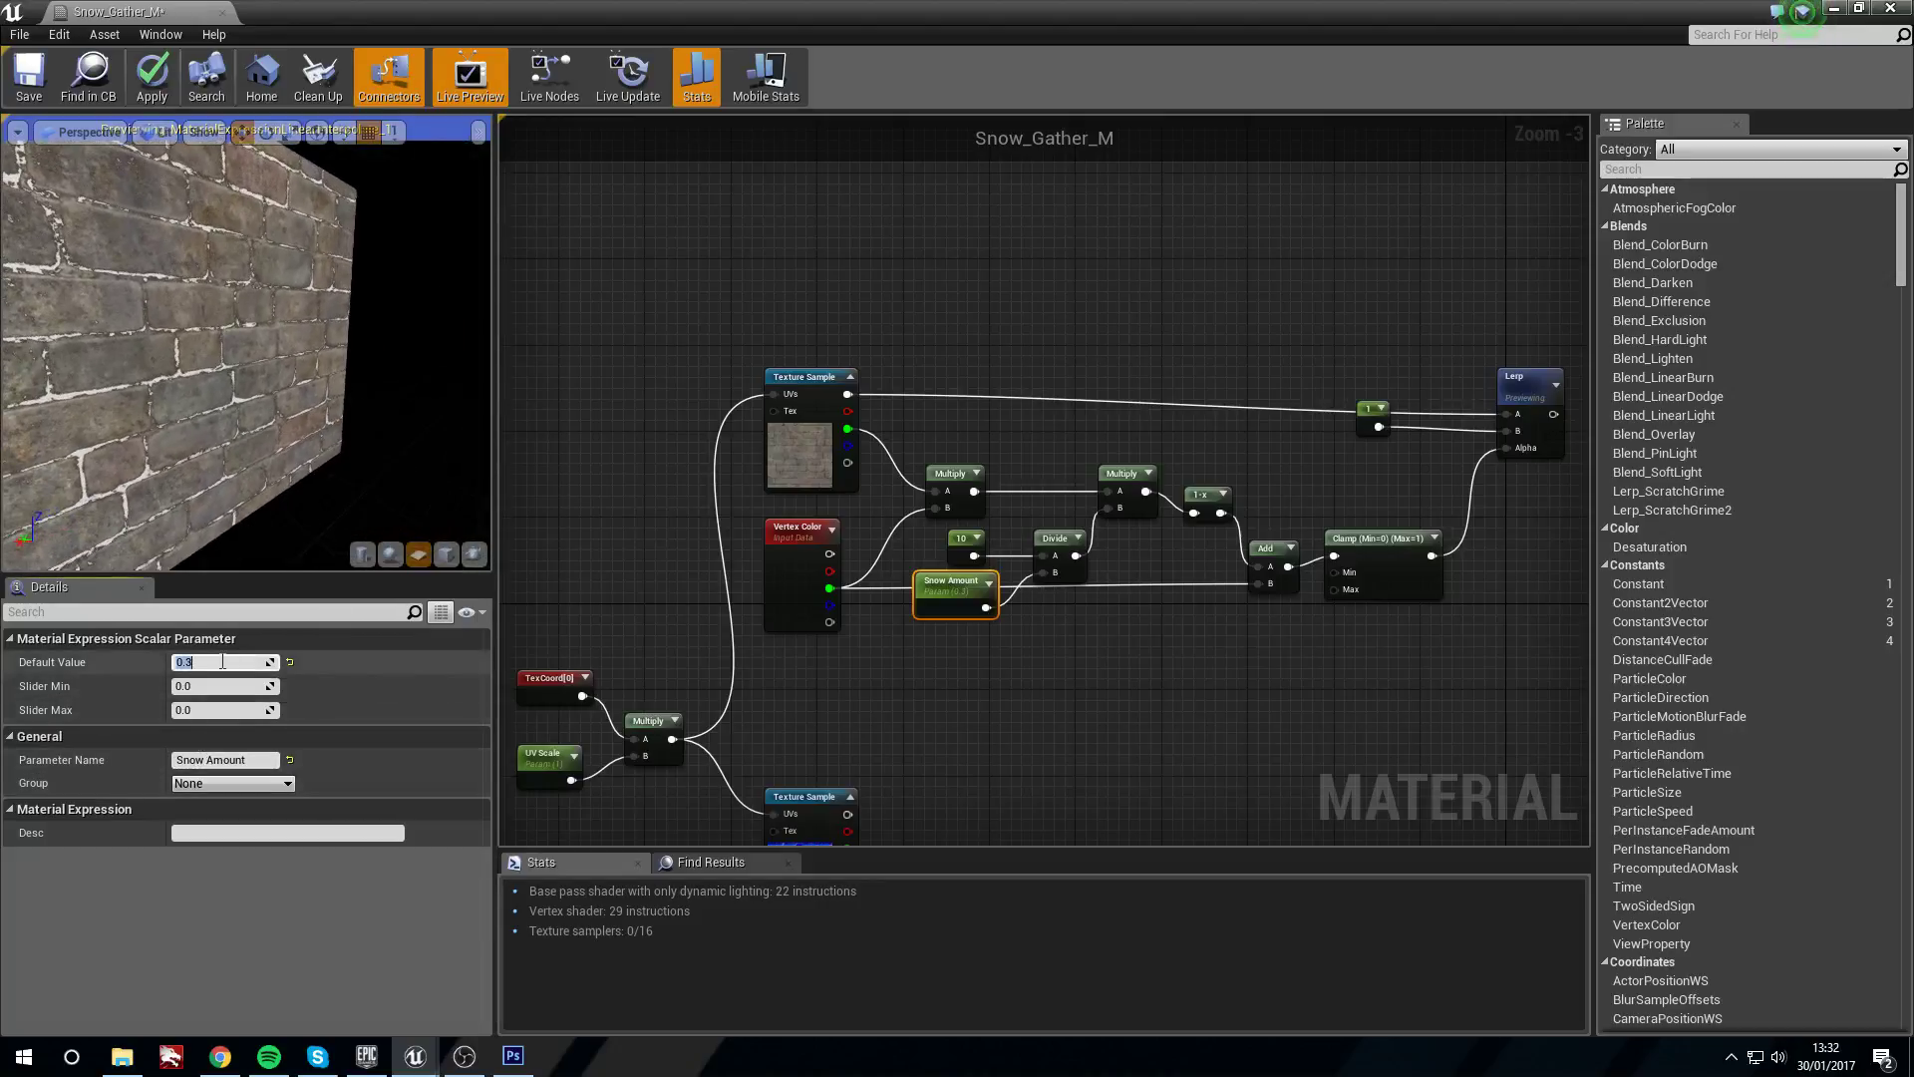
text(0.7)
key(Return)
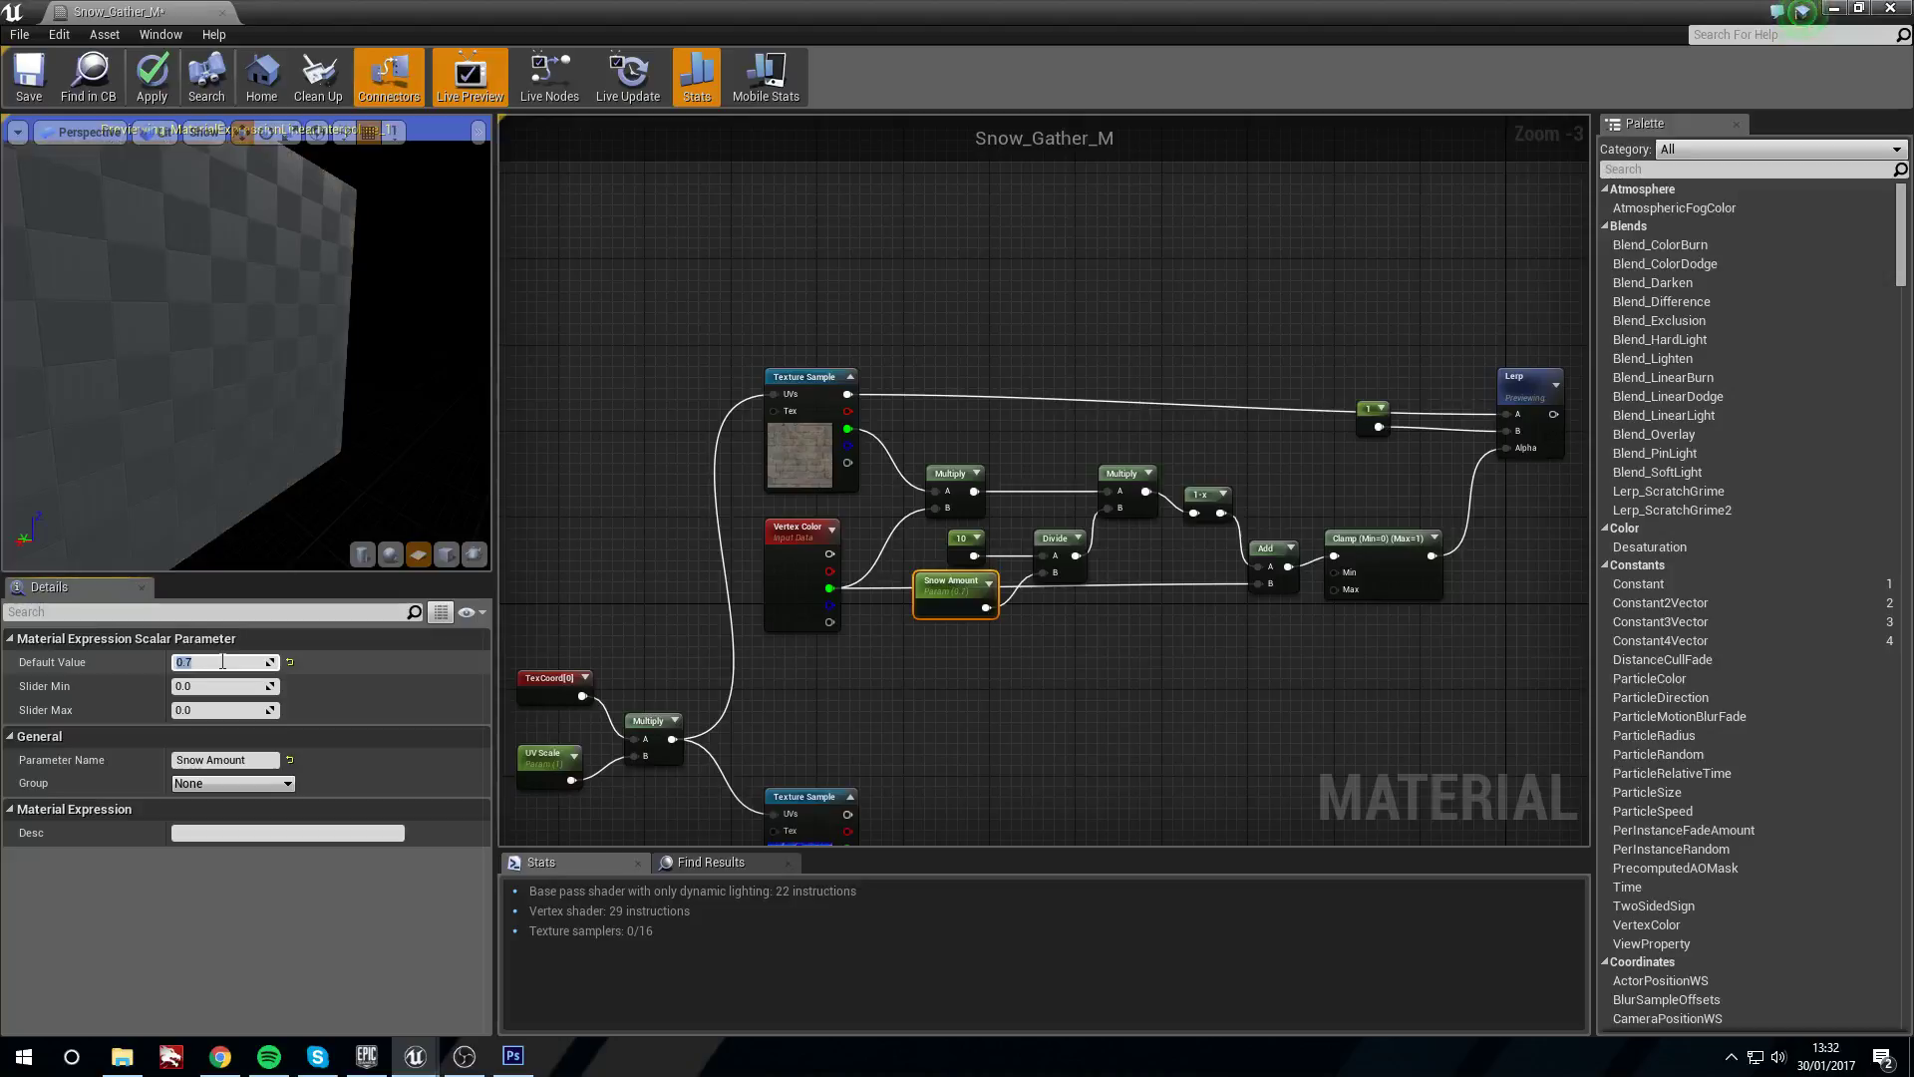
drag(150, 439, 60, 424)
drag(224, 244, 312, 236)
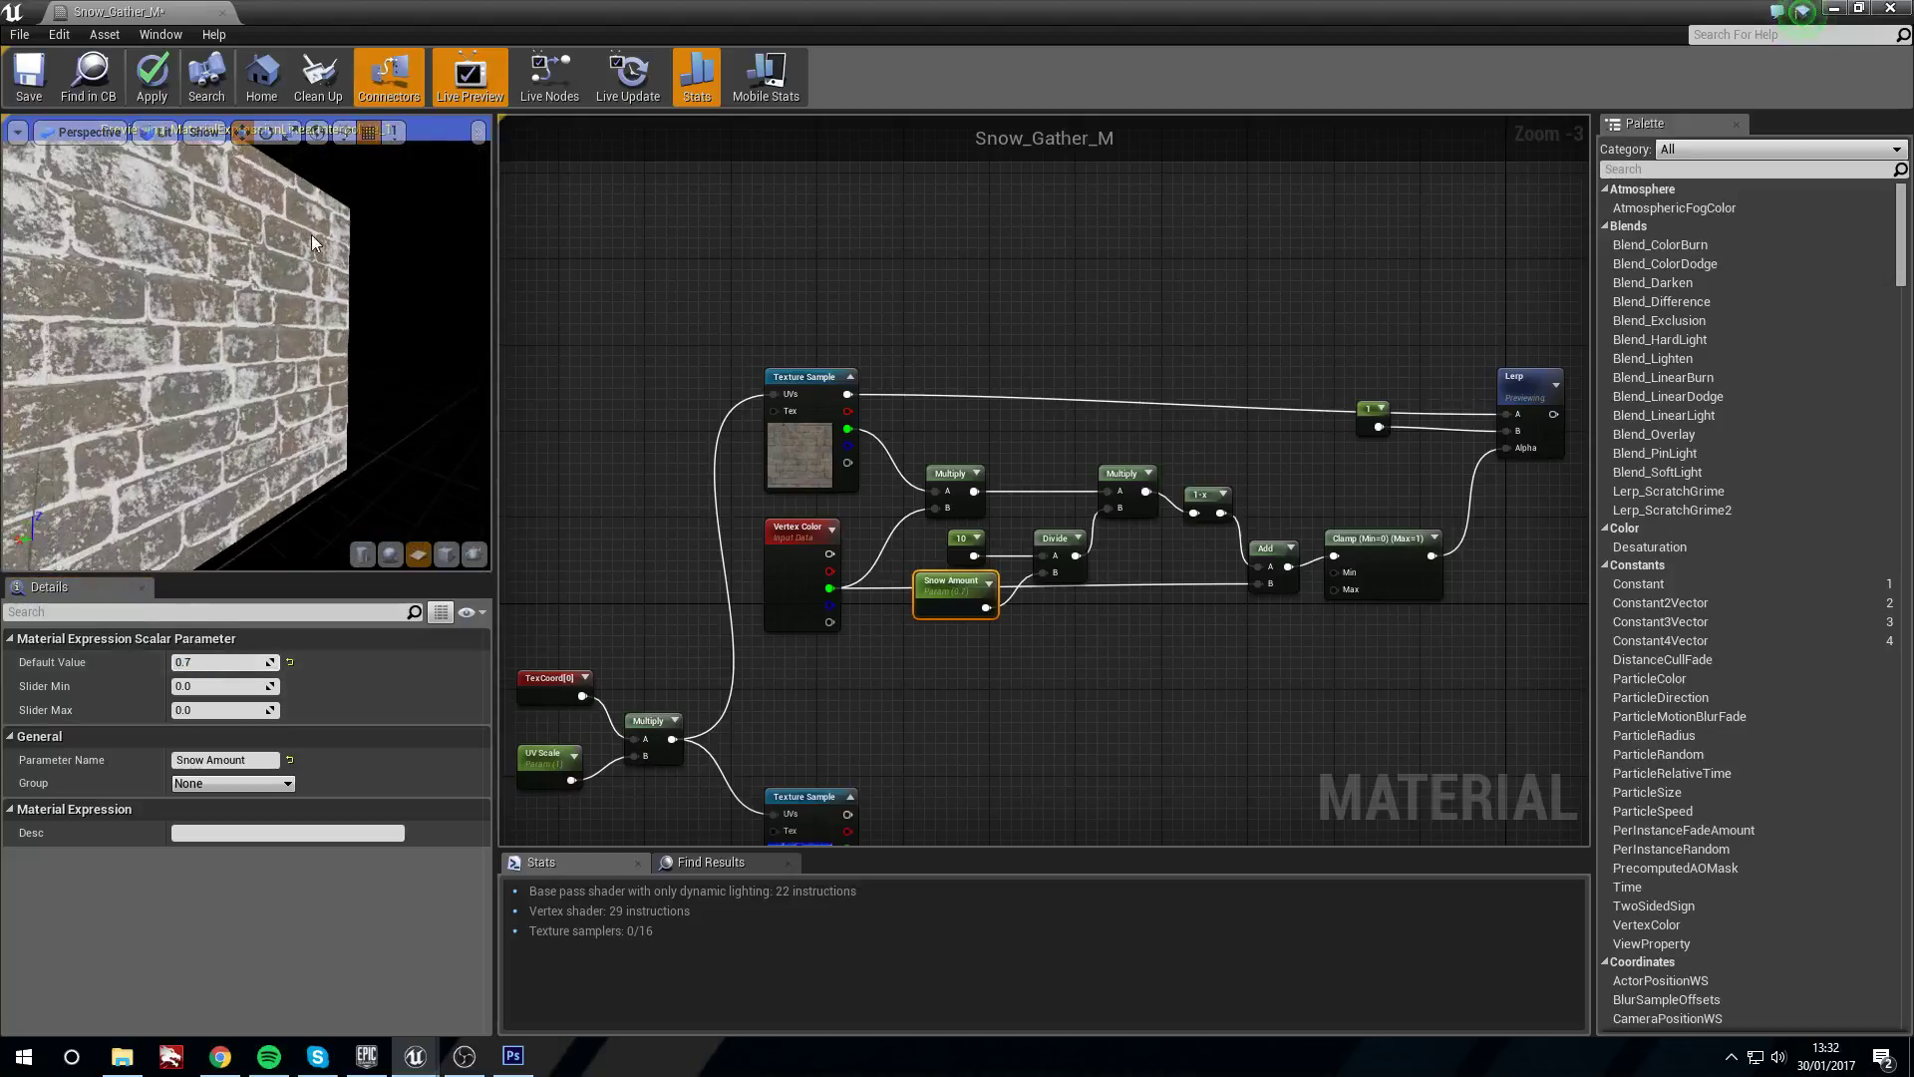
Check the blended material on the sphere preview mesh and return to the plane mesh
click(390, 554)
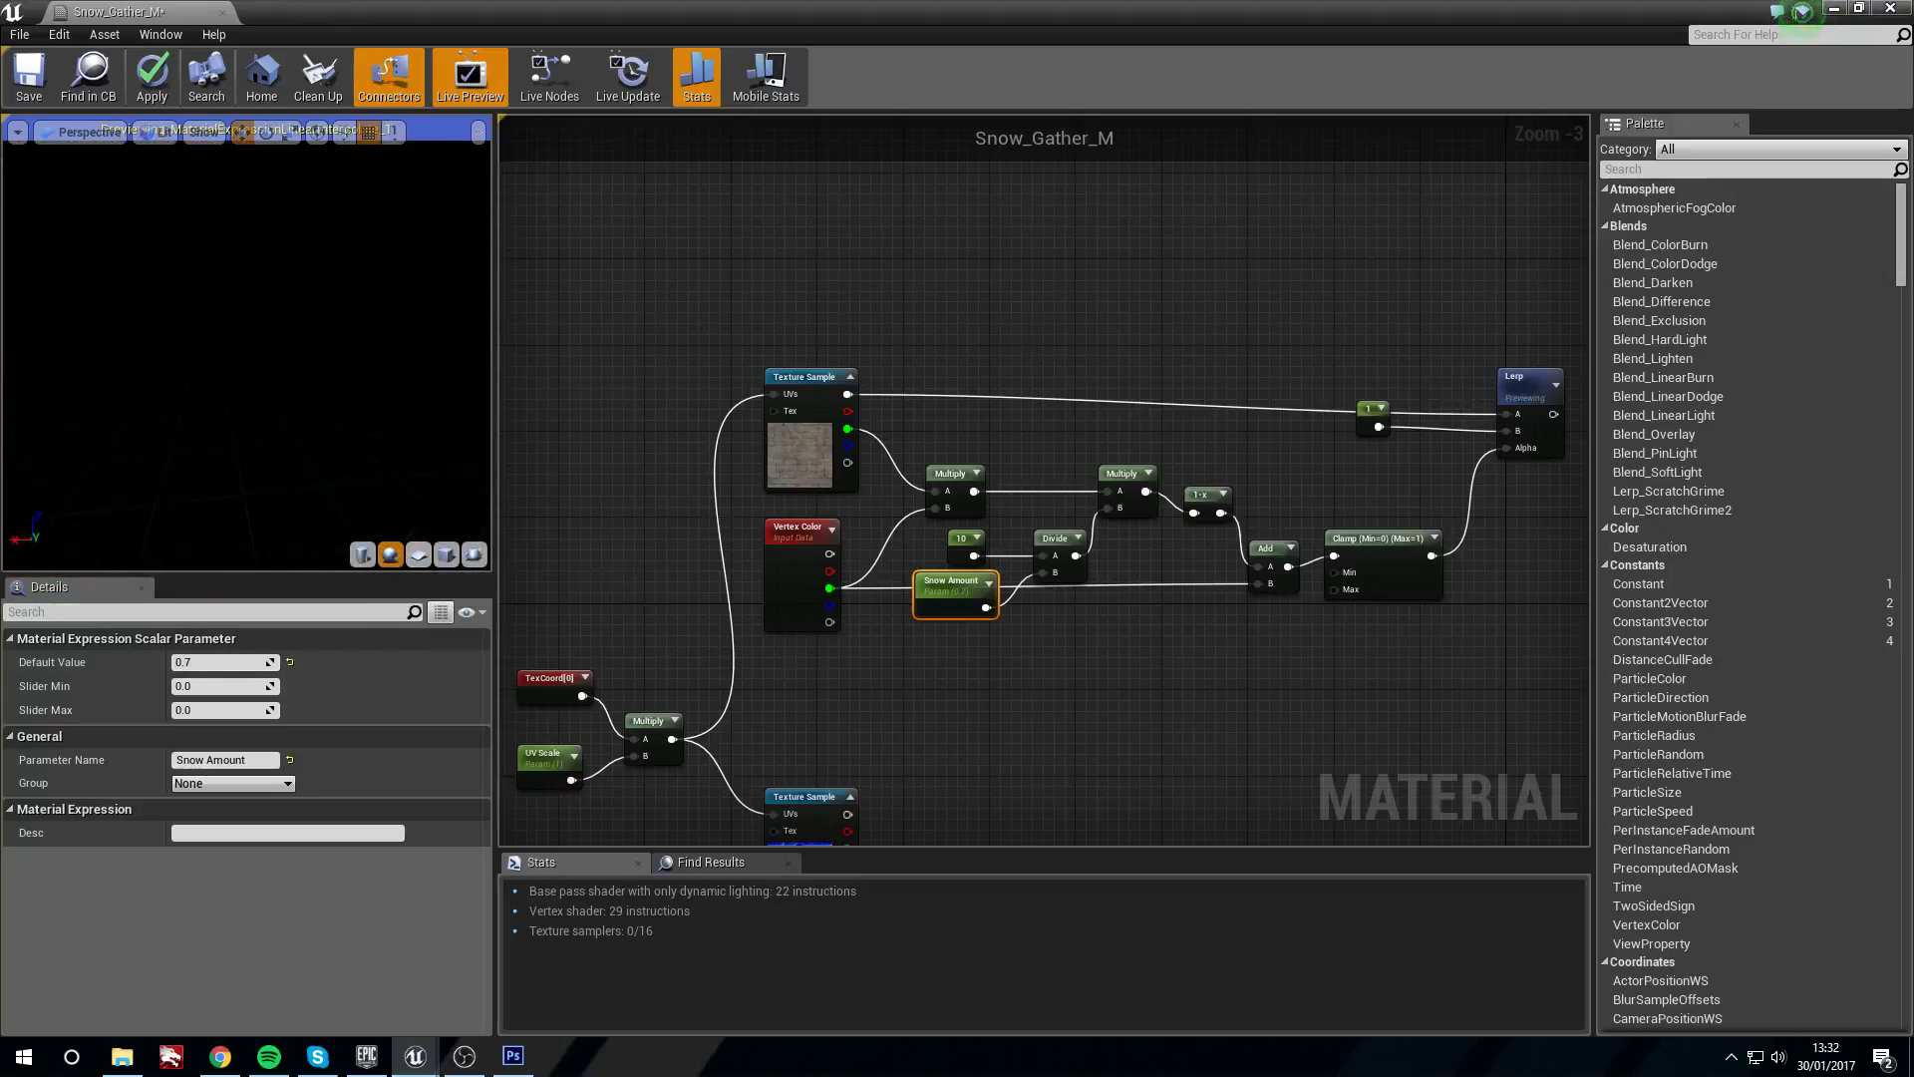
scroll(247, 342, up, 2)
drag(247, 342, 339, 364)
click(418, 558)
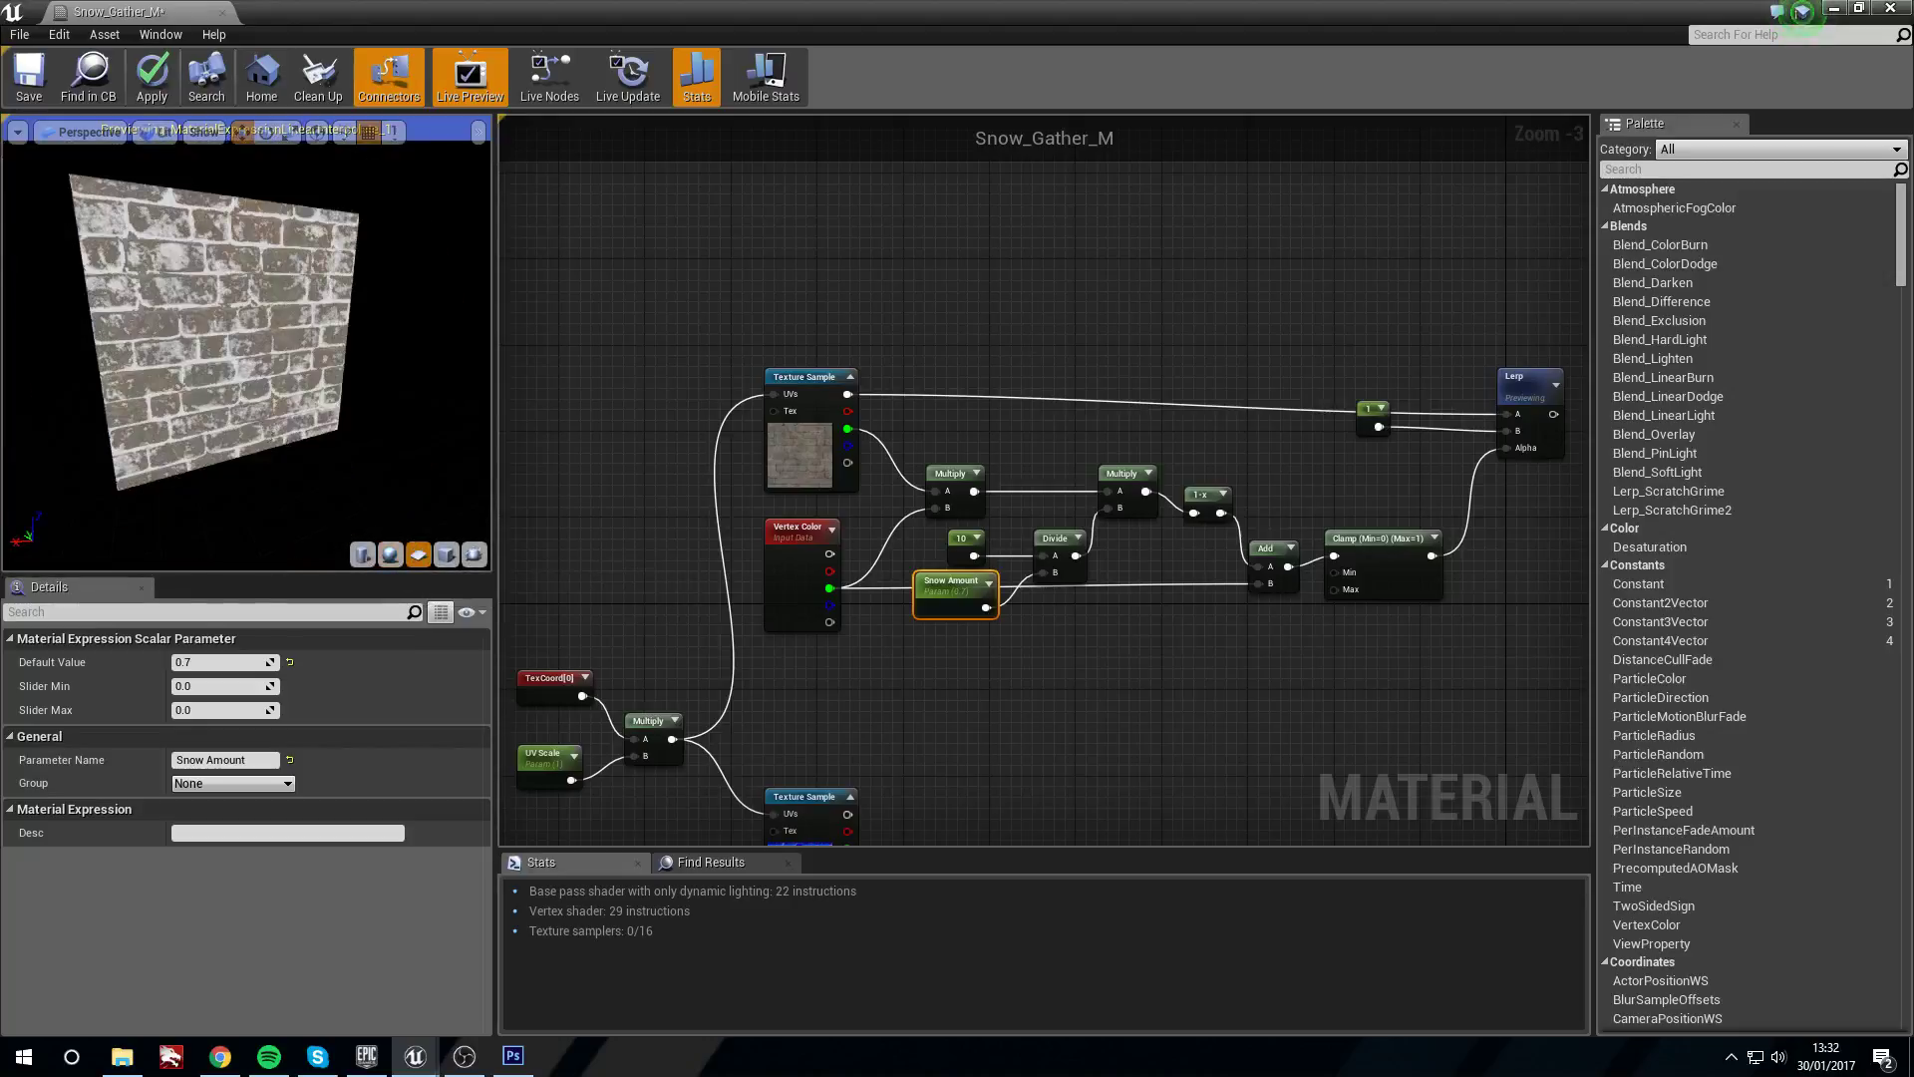
Move the Lerp node closer to its Constant input and stop previewing it
right_drag(1362, 380, 991, 367)
right_drag(1129, 359, 965, 359)
right_drag(1092, 399, 981, 394)
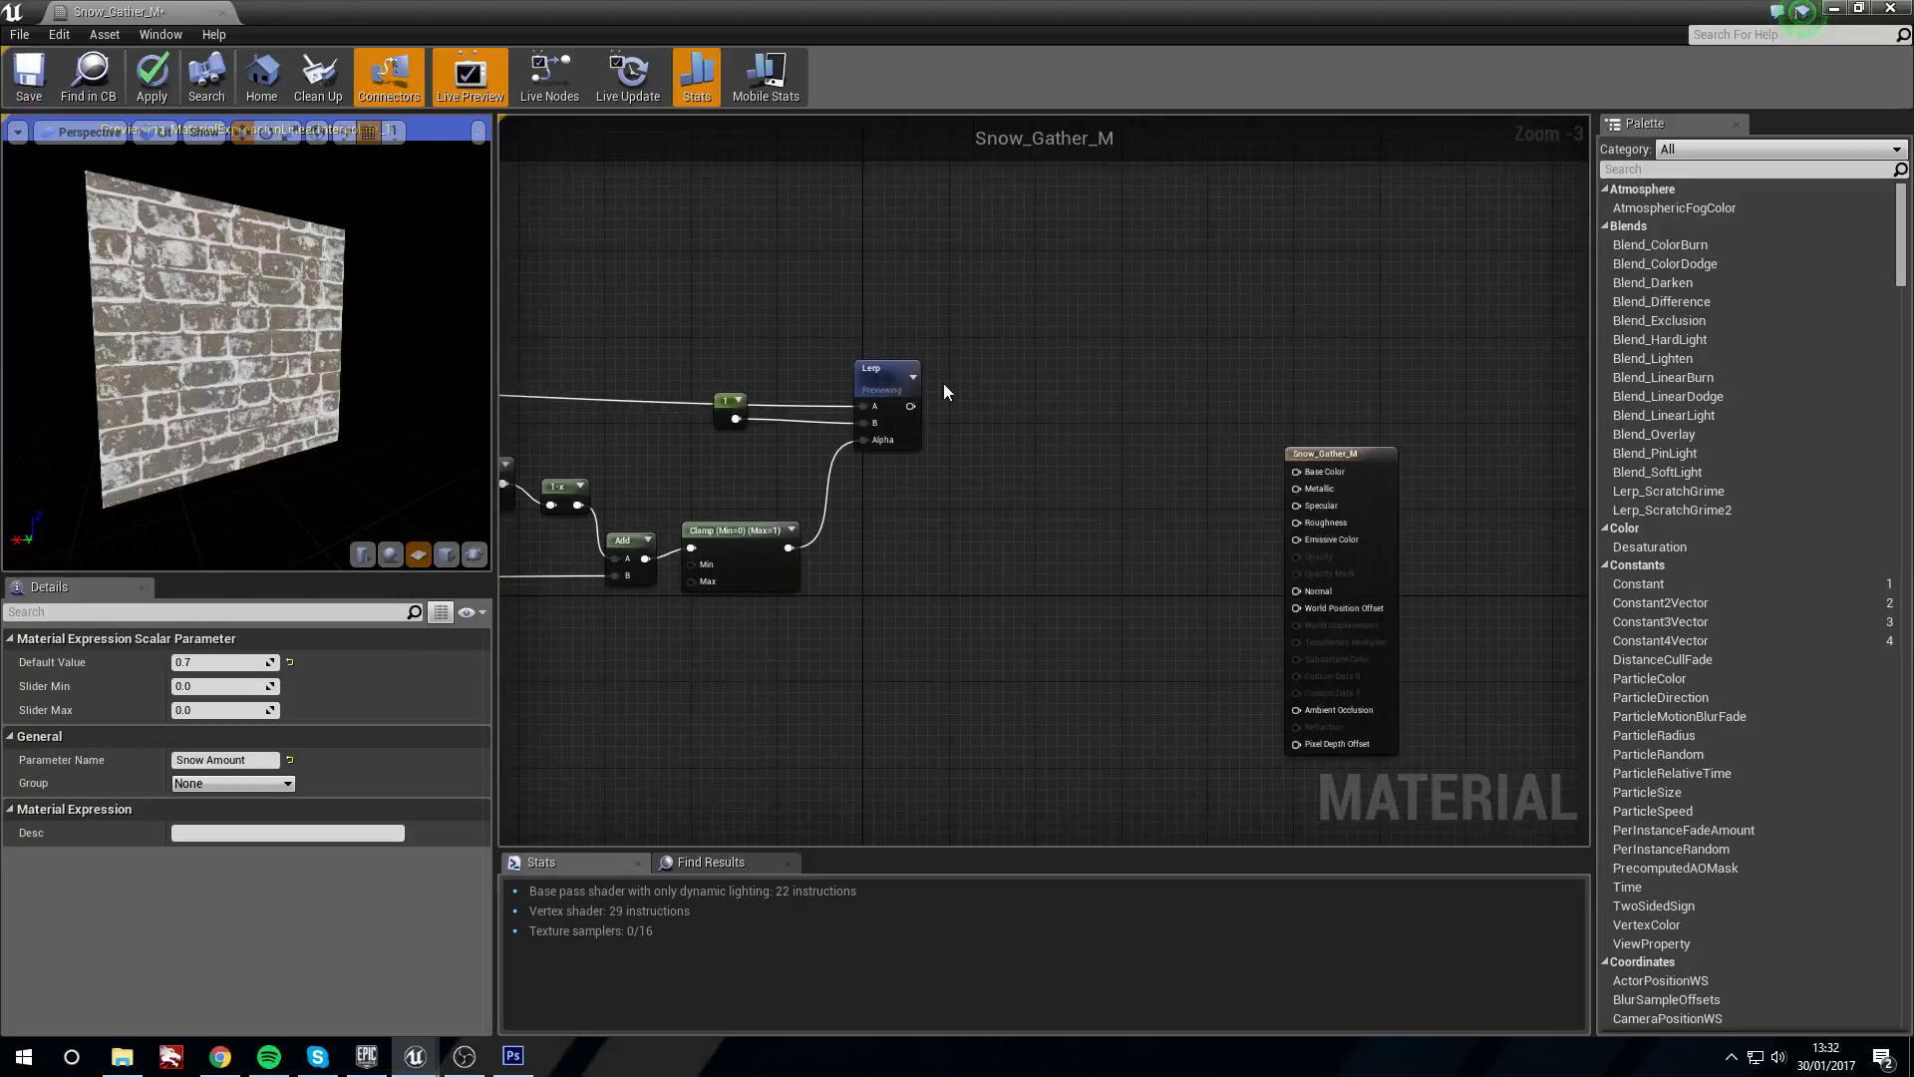
click(827, 357)
right_click(999, 411)
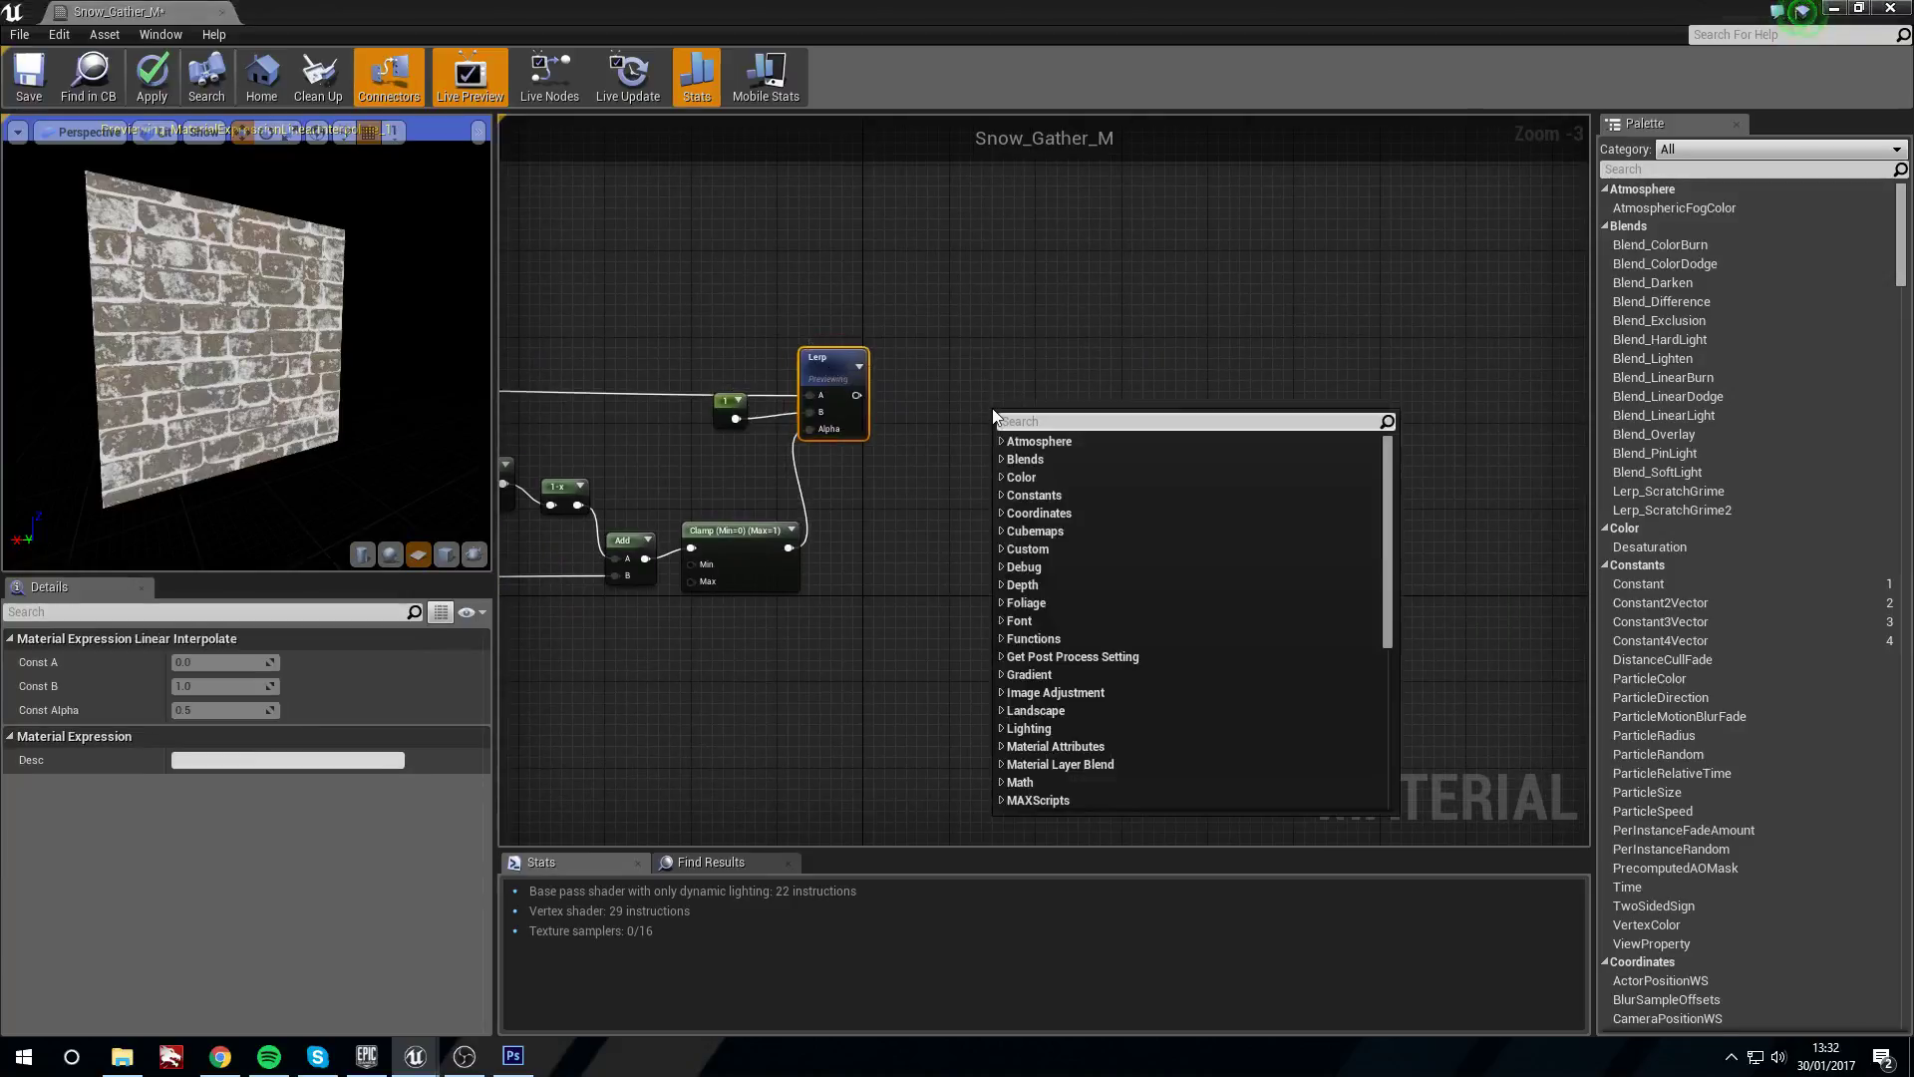
right_click(819, 358)
click(883, 375)
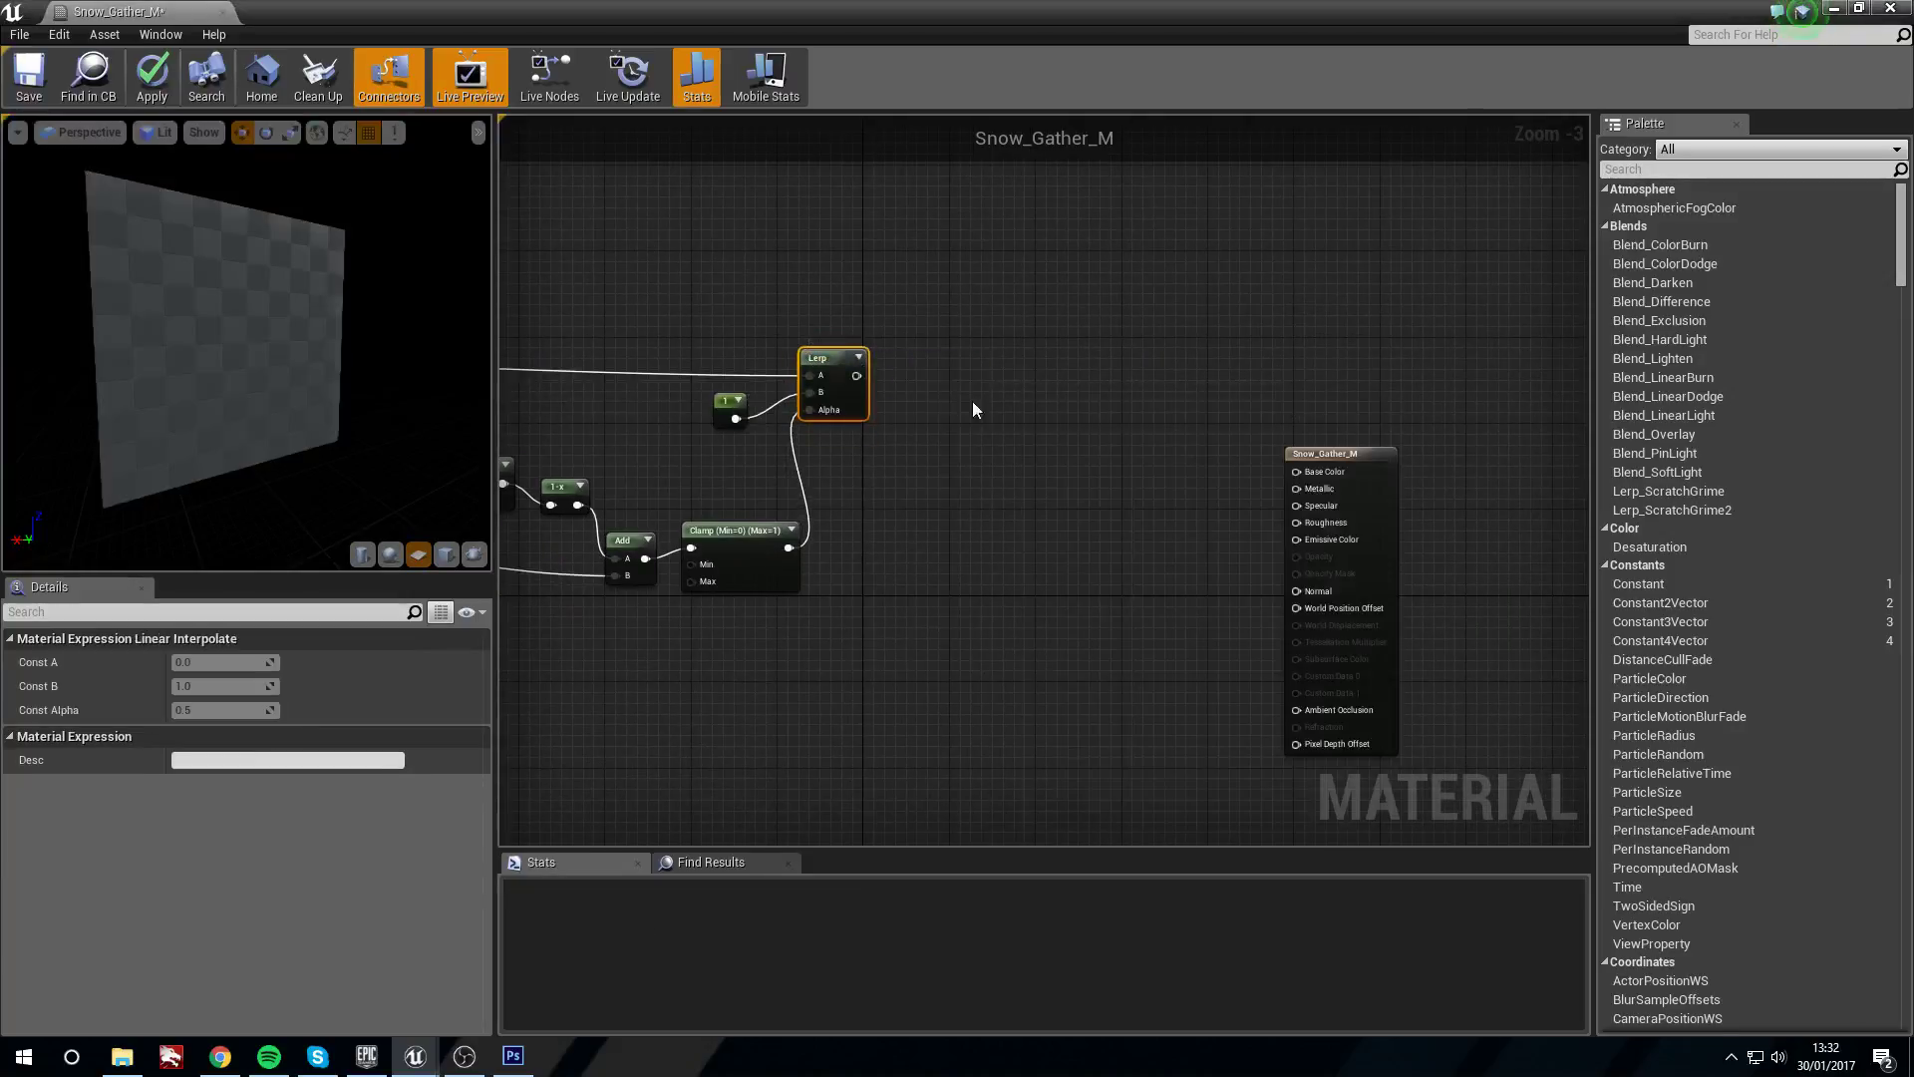
Add a Power node beside the Lerp node and connect the Lerp output to its Base input
right_drag(972, 401, 961, 397)
right_click(962, 397)
text(power)
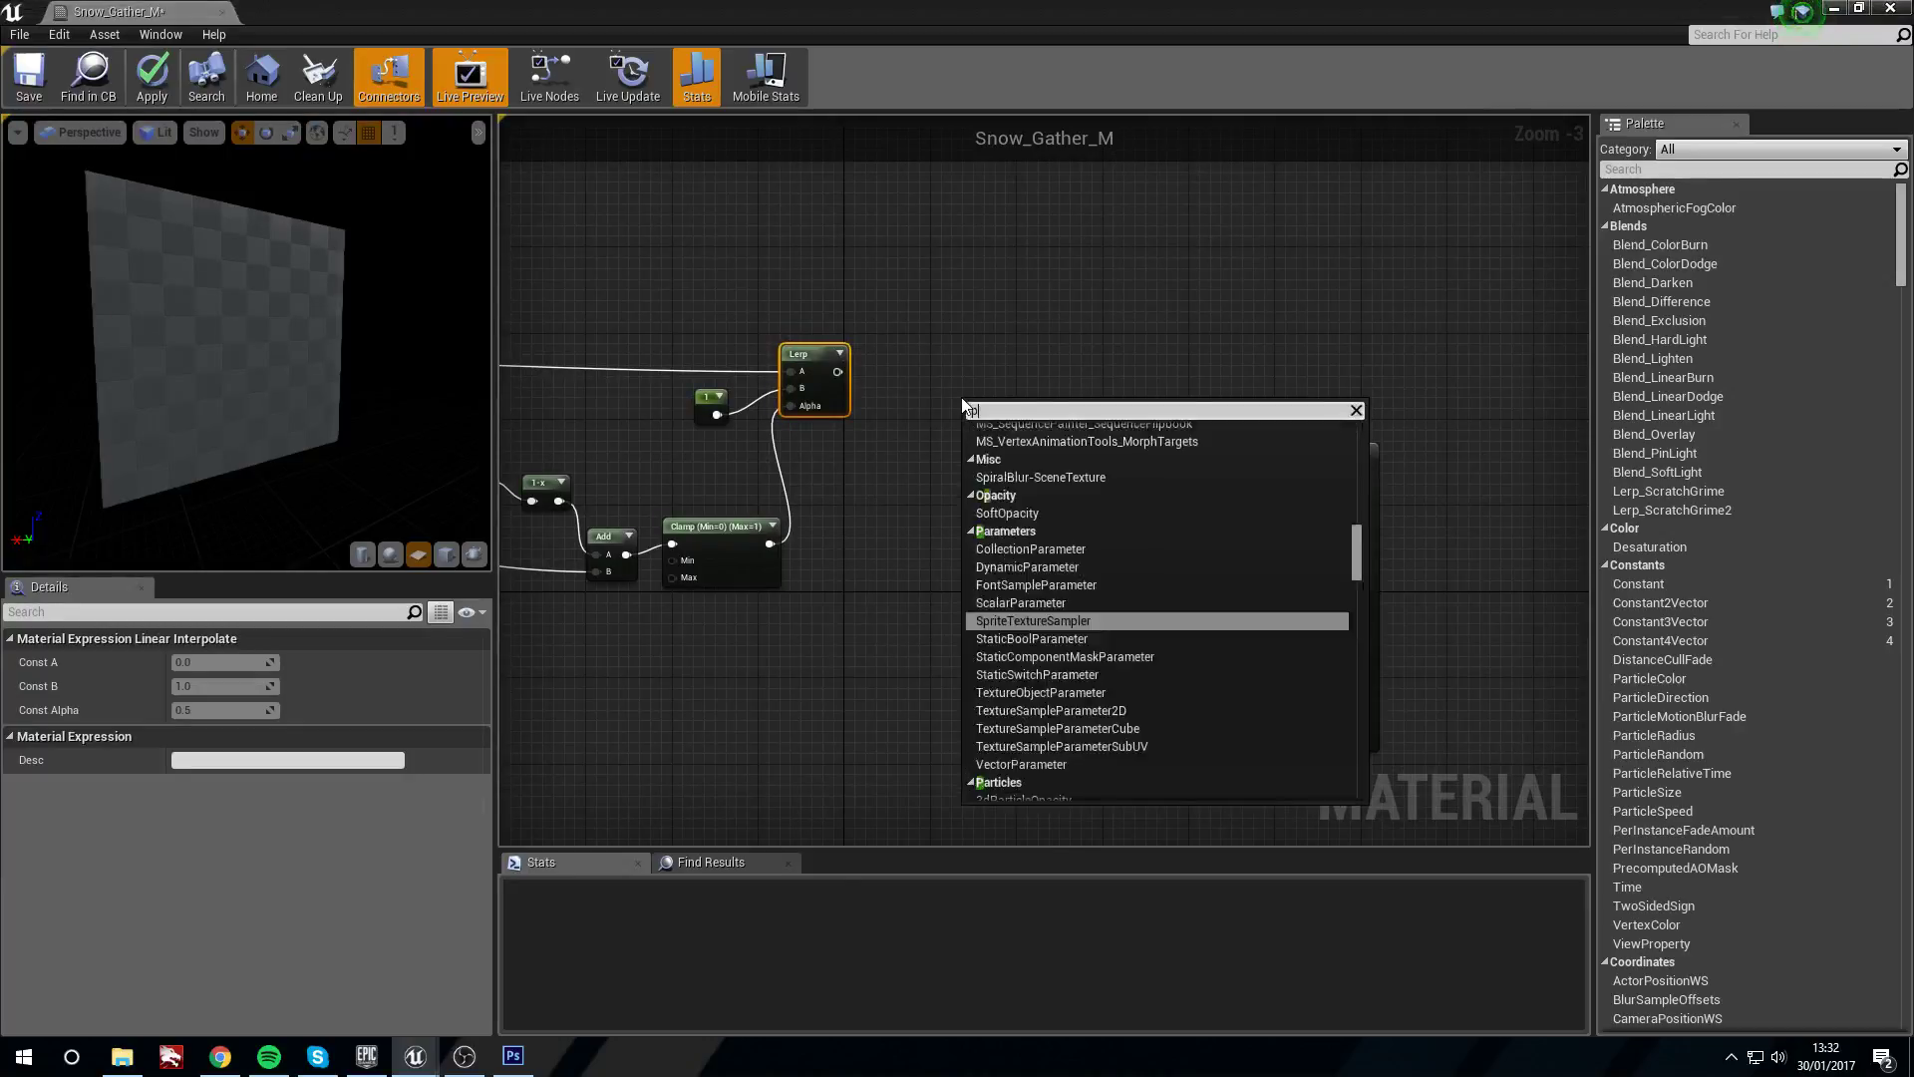
key(Return)
drag(837, 372, 907, 371)
Preview the Power node and examine the darkened bricks and snow on the plane
right_click(907, 371)
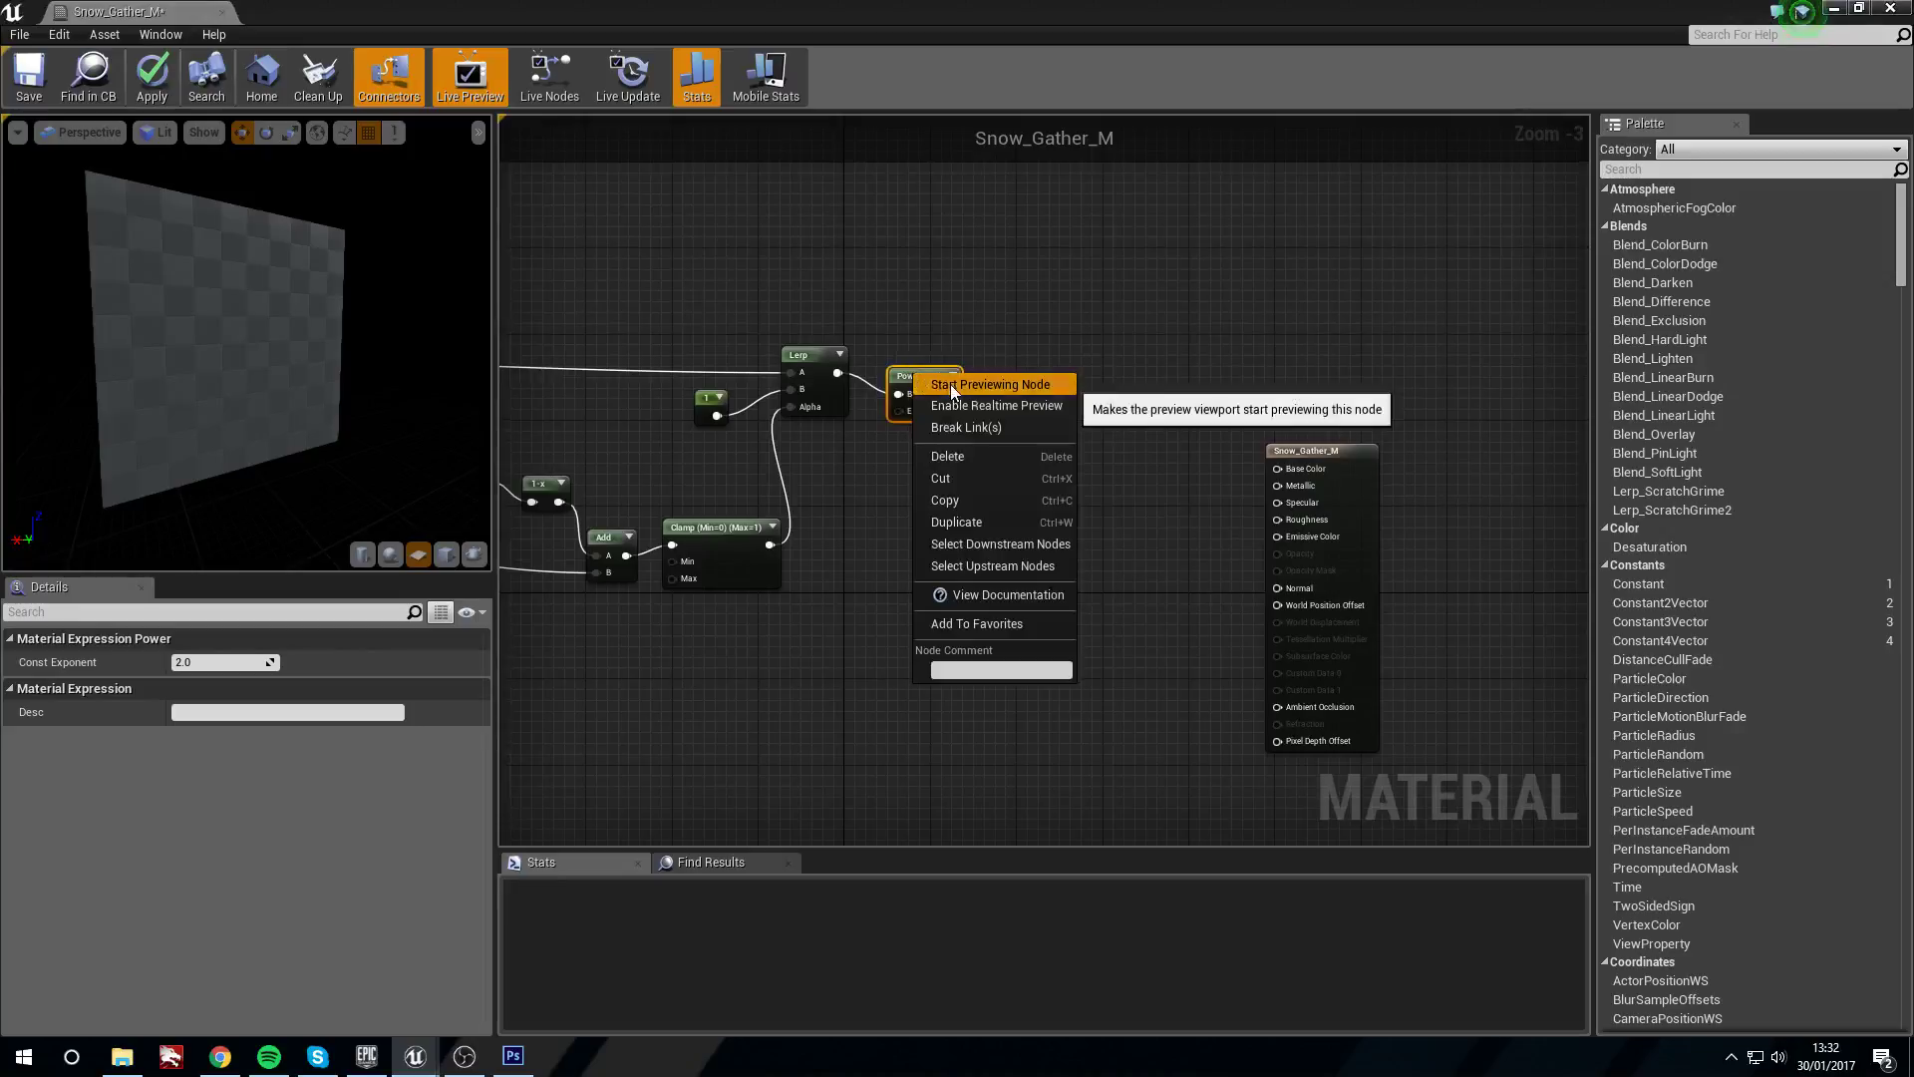
click(949, 385)
mouse_move(301, 384)
mouse_down()
mouse_move(239, 385)
mouse_move(301, 385)
mouse_up()
right_drag(301, 385, 319, 478)
drag(301, 385, 250, 379)
right_drag(655, 318, 1131, 346)
mouse_move(299, 379)
mouse_down()
mouse_move(185, 381)
mouse_move(314, 383)
mouse_move(205, 382)
mouse_move(270, 382)
mouse_up()
Compare the original brick Texture Sample with the Power result by previewing each node in turn
right_click(810, 385)
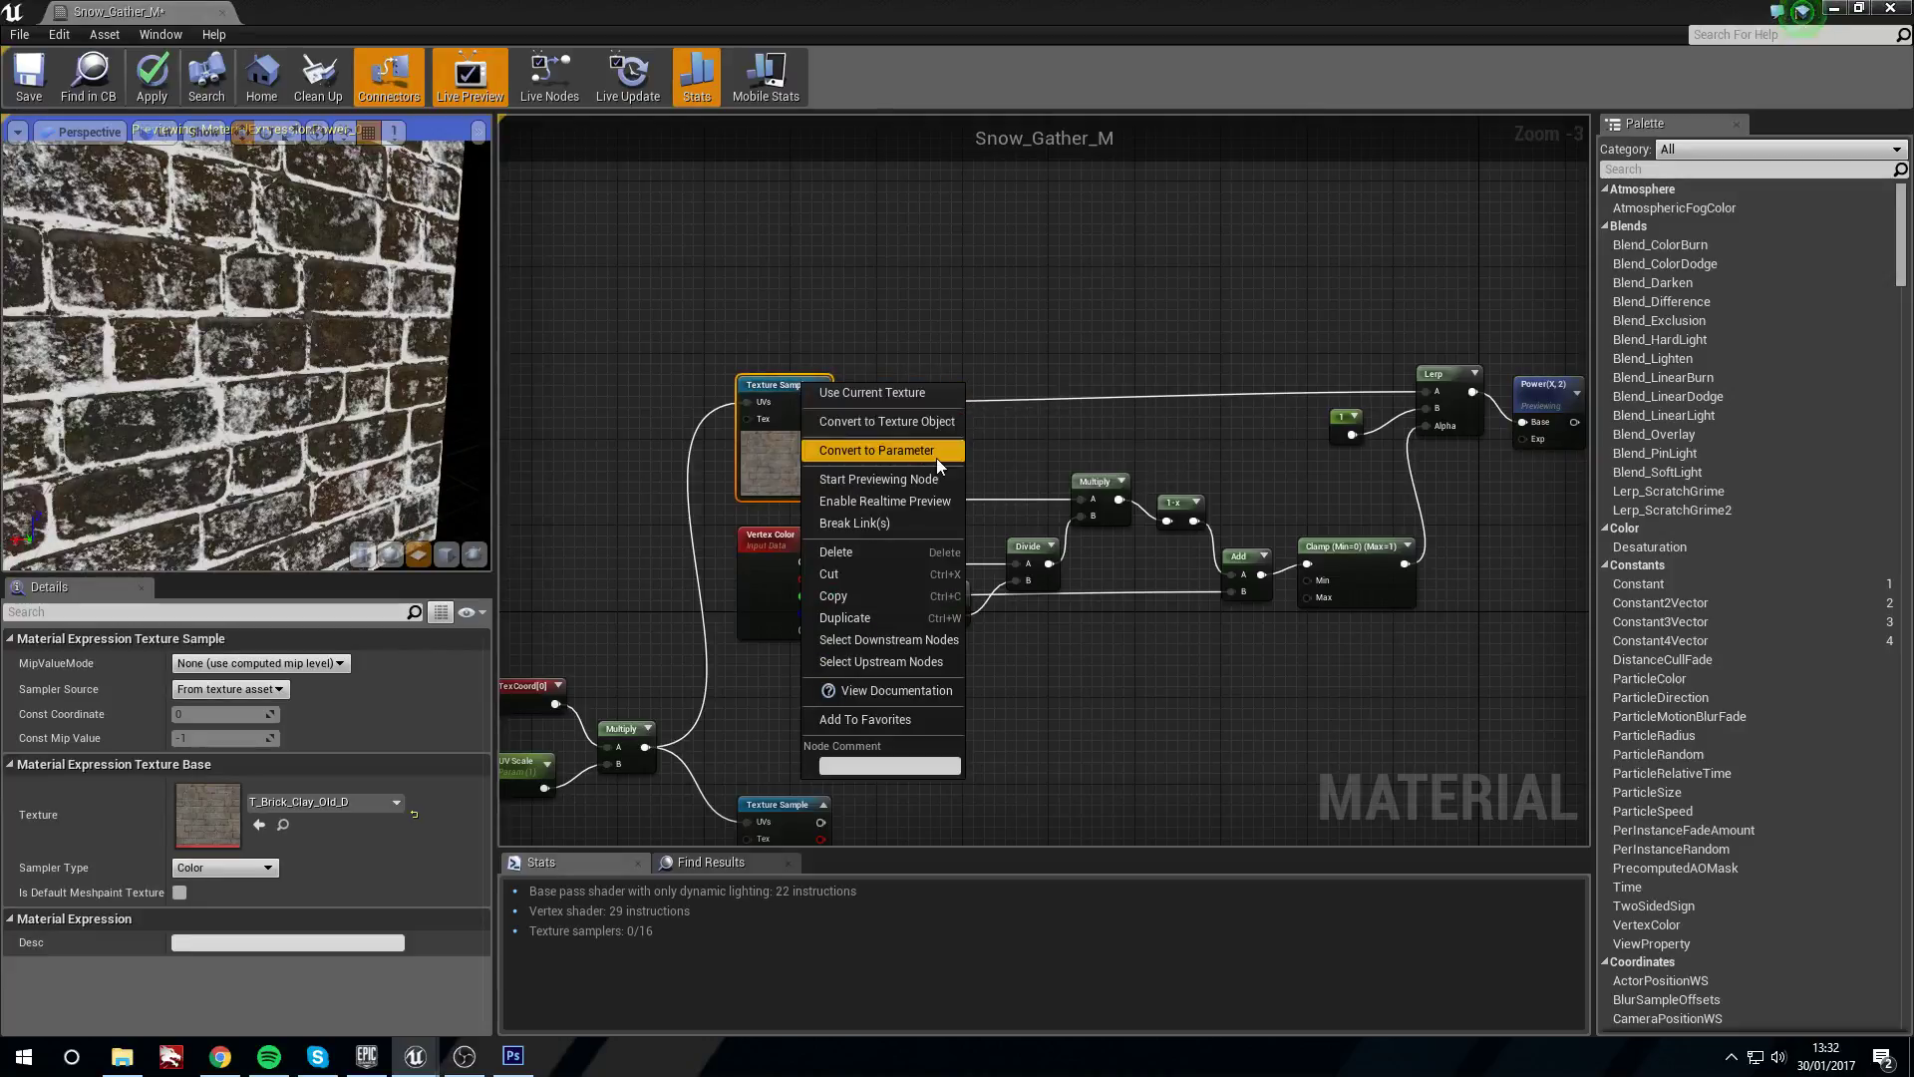
click(909, 479)
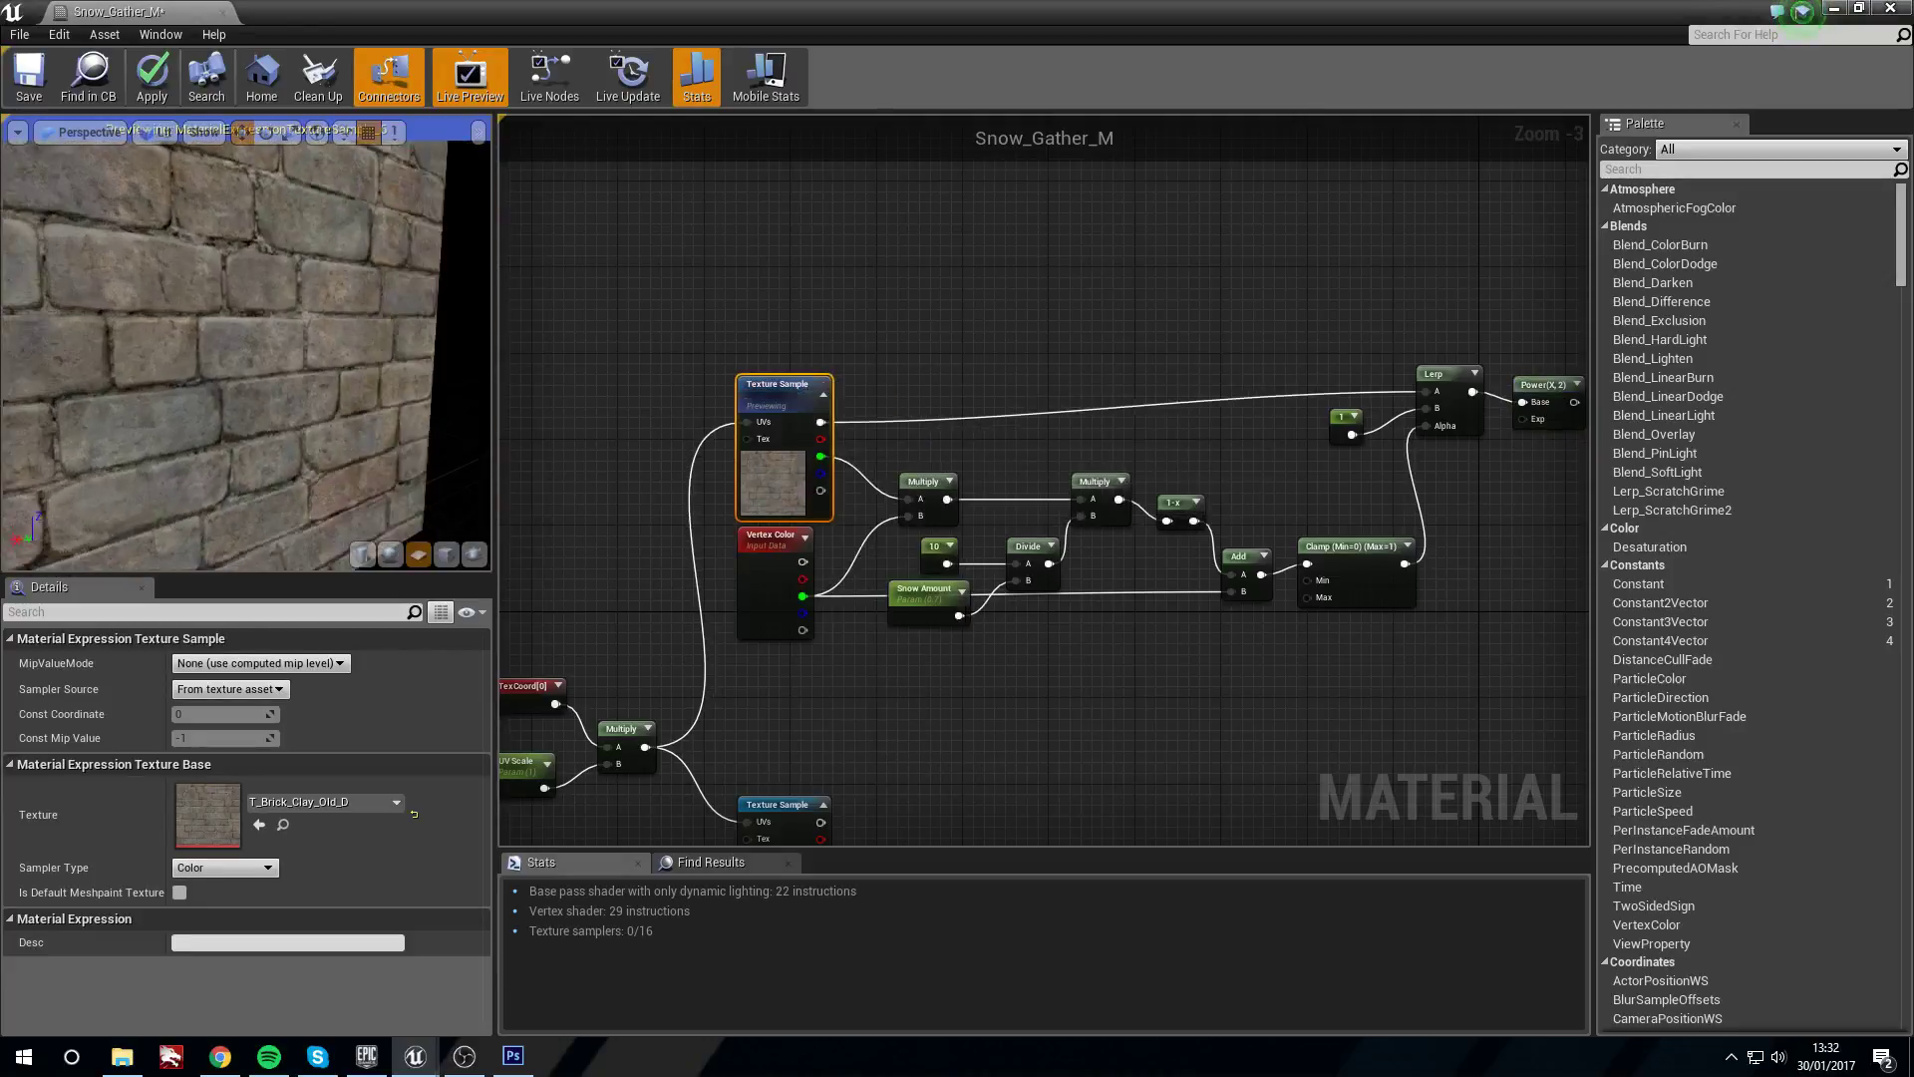
right_drag(1550, 379, 1188, 397)
right_click(1188, 396)
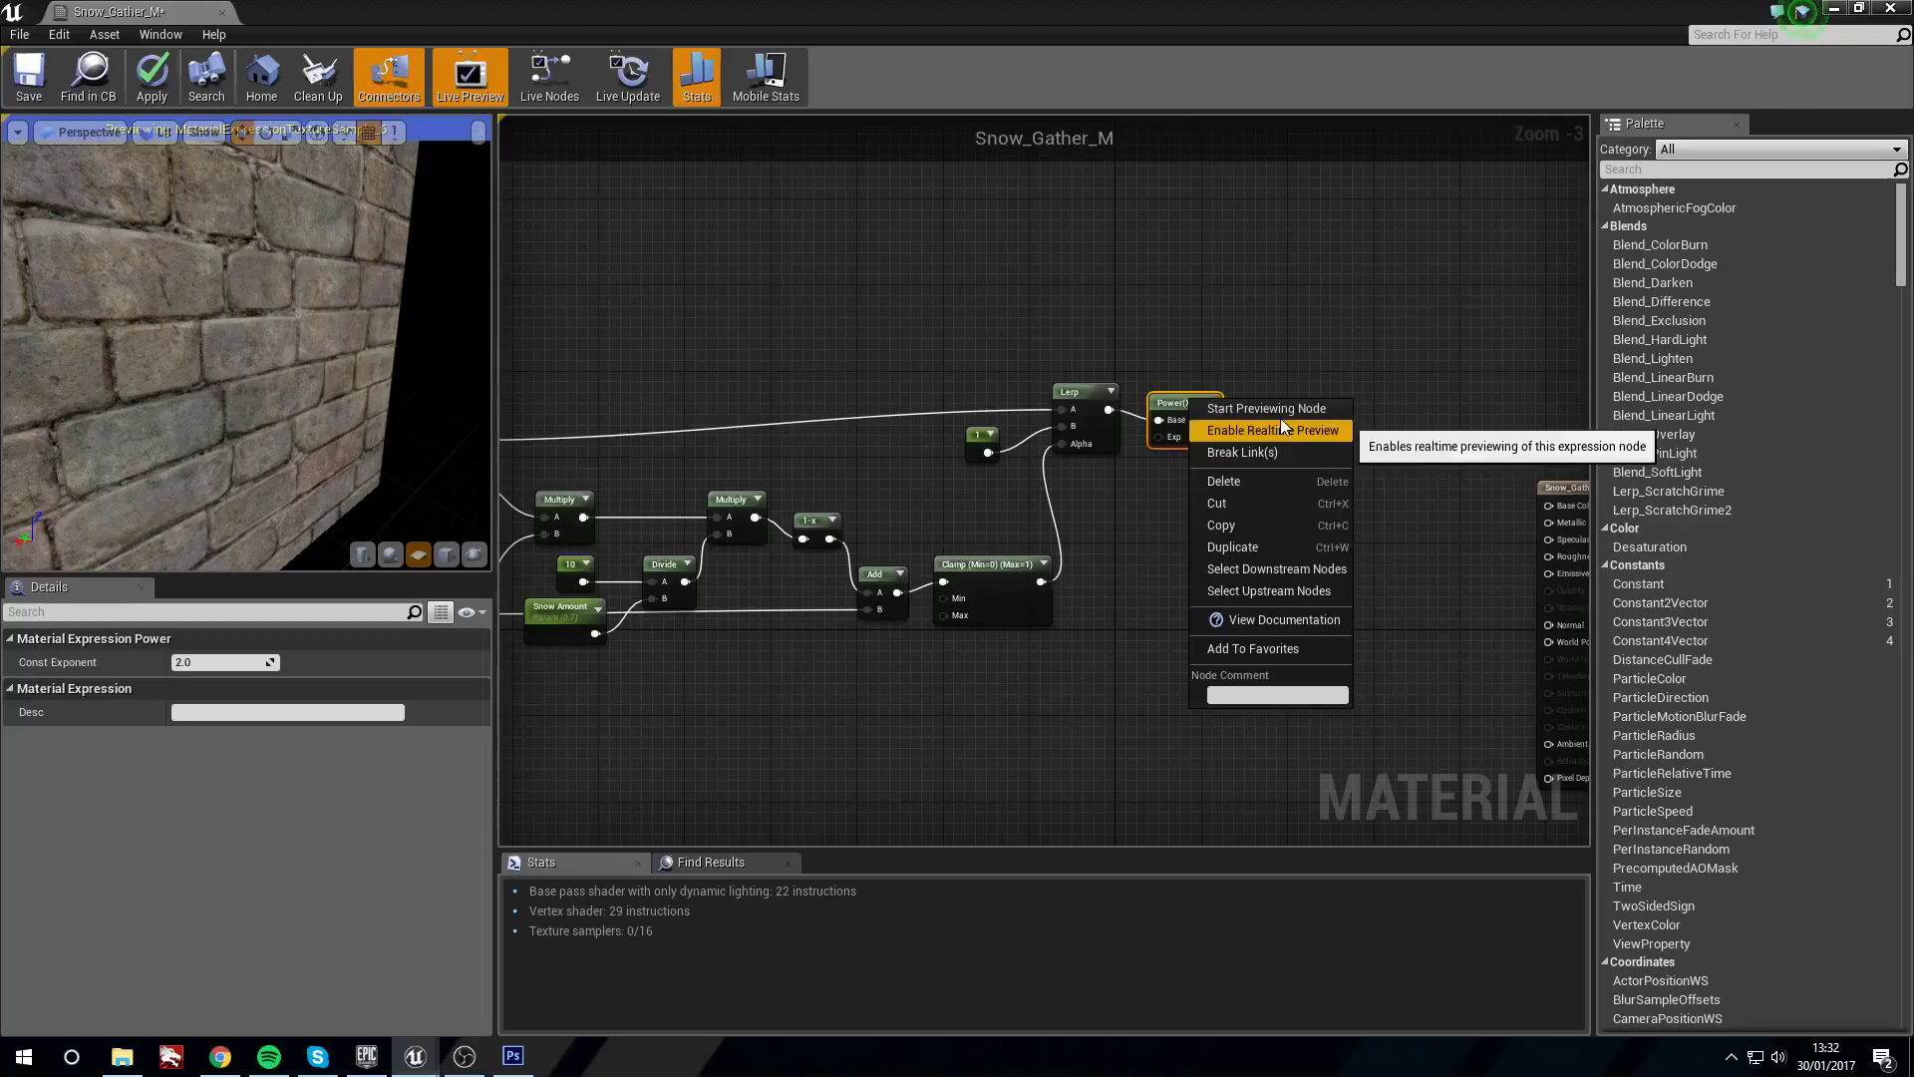
click(1280, 410)
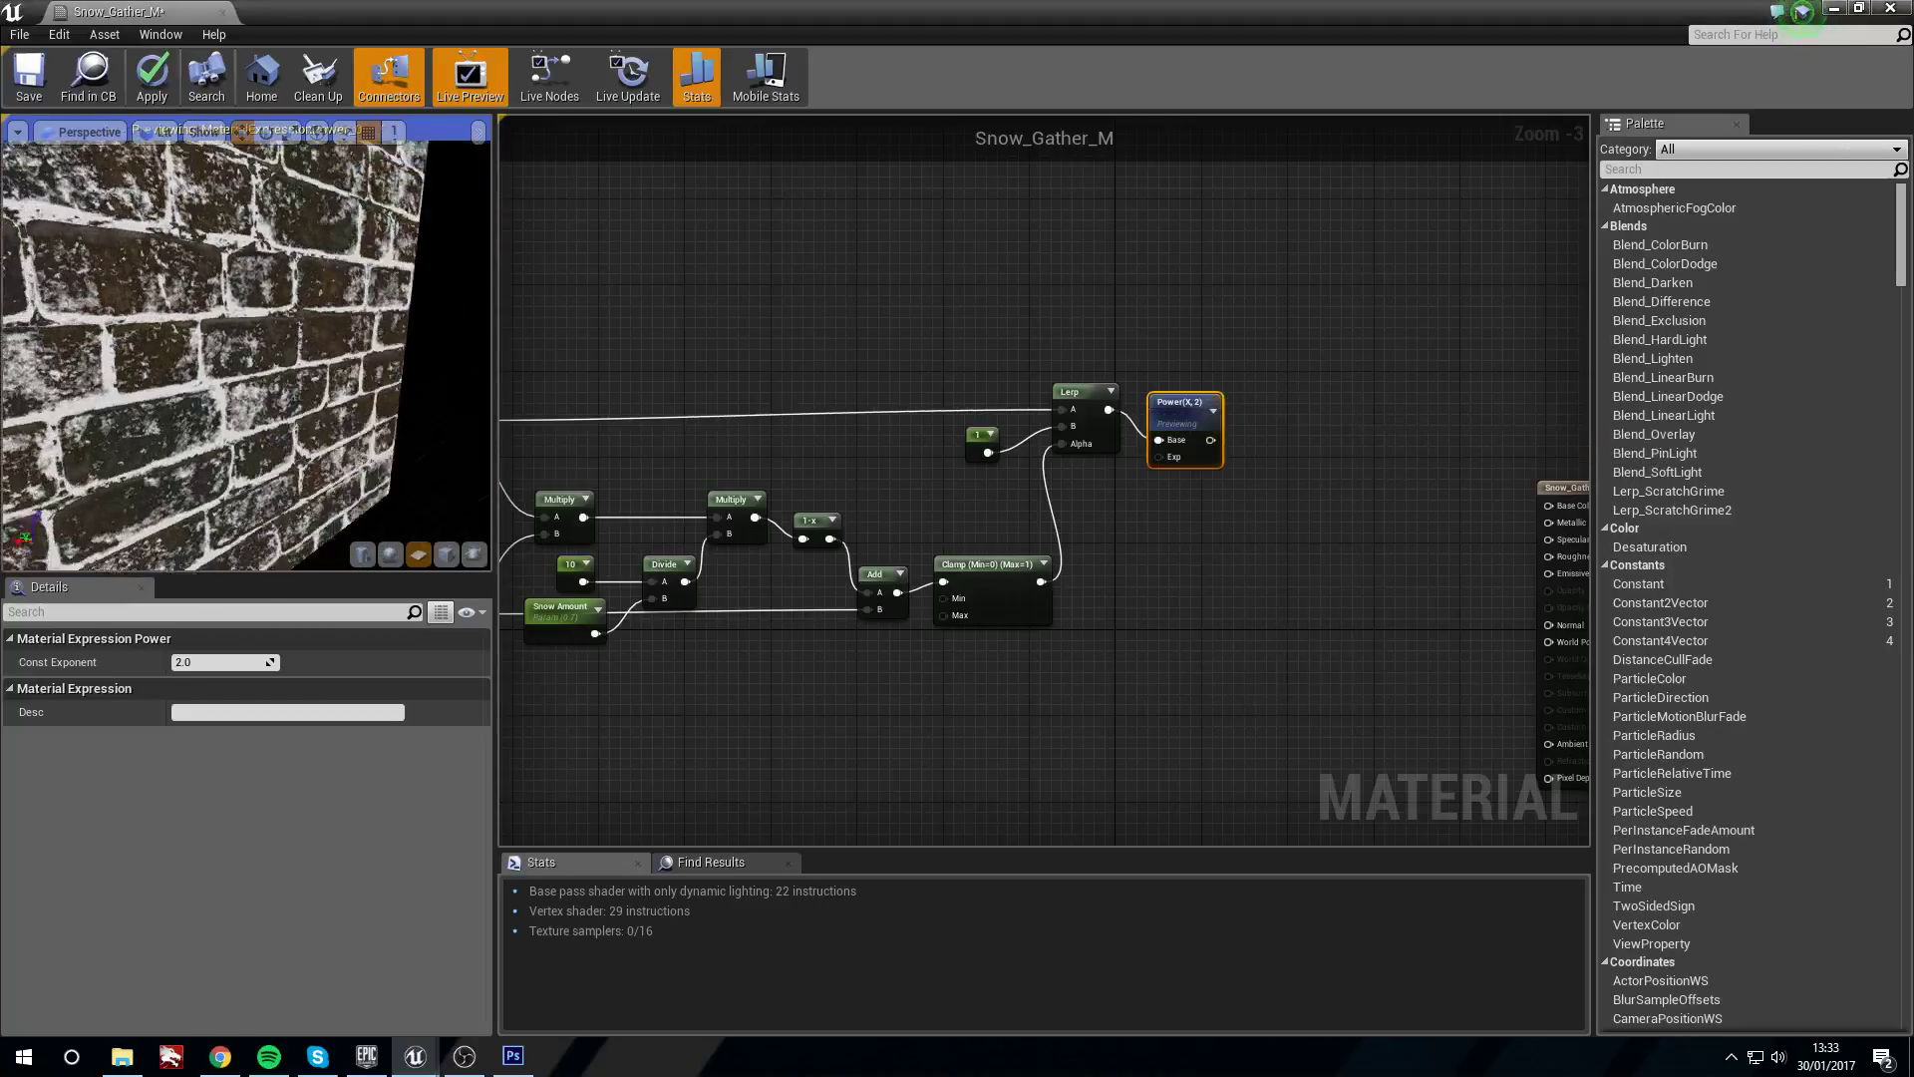
drag(249, 349, 294, 349)
Stop previewing the Power node and connect its output to the material's Base Color
right_click(1196, 399)
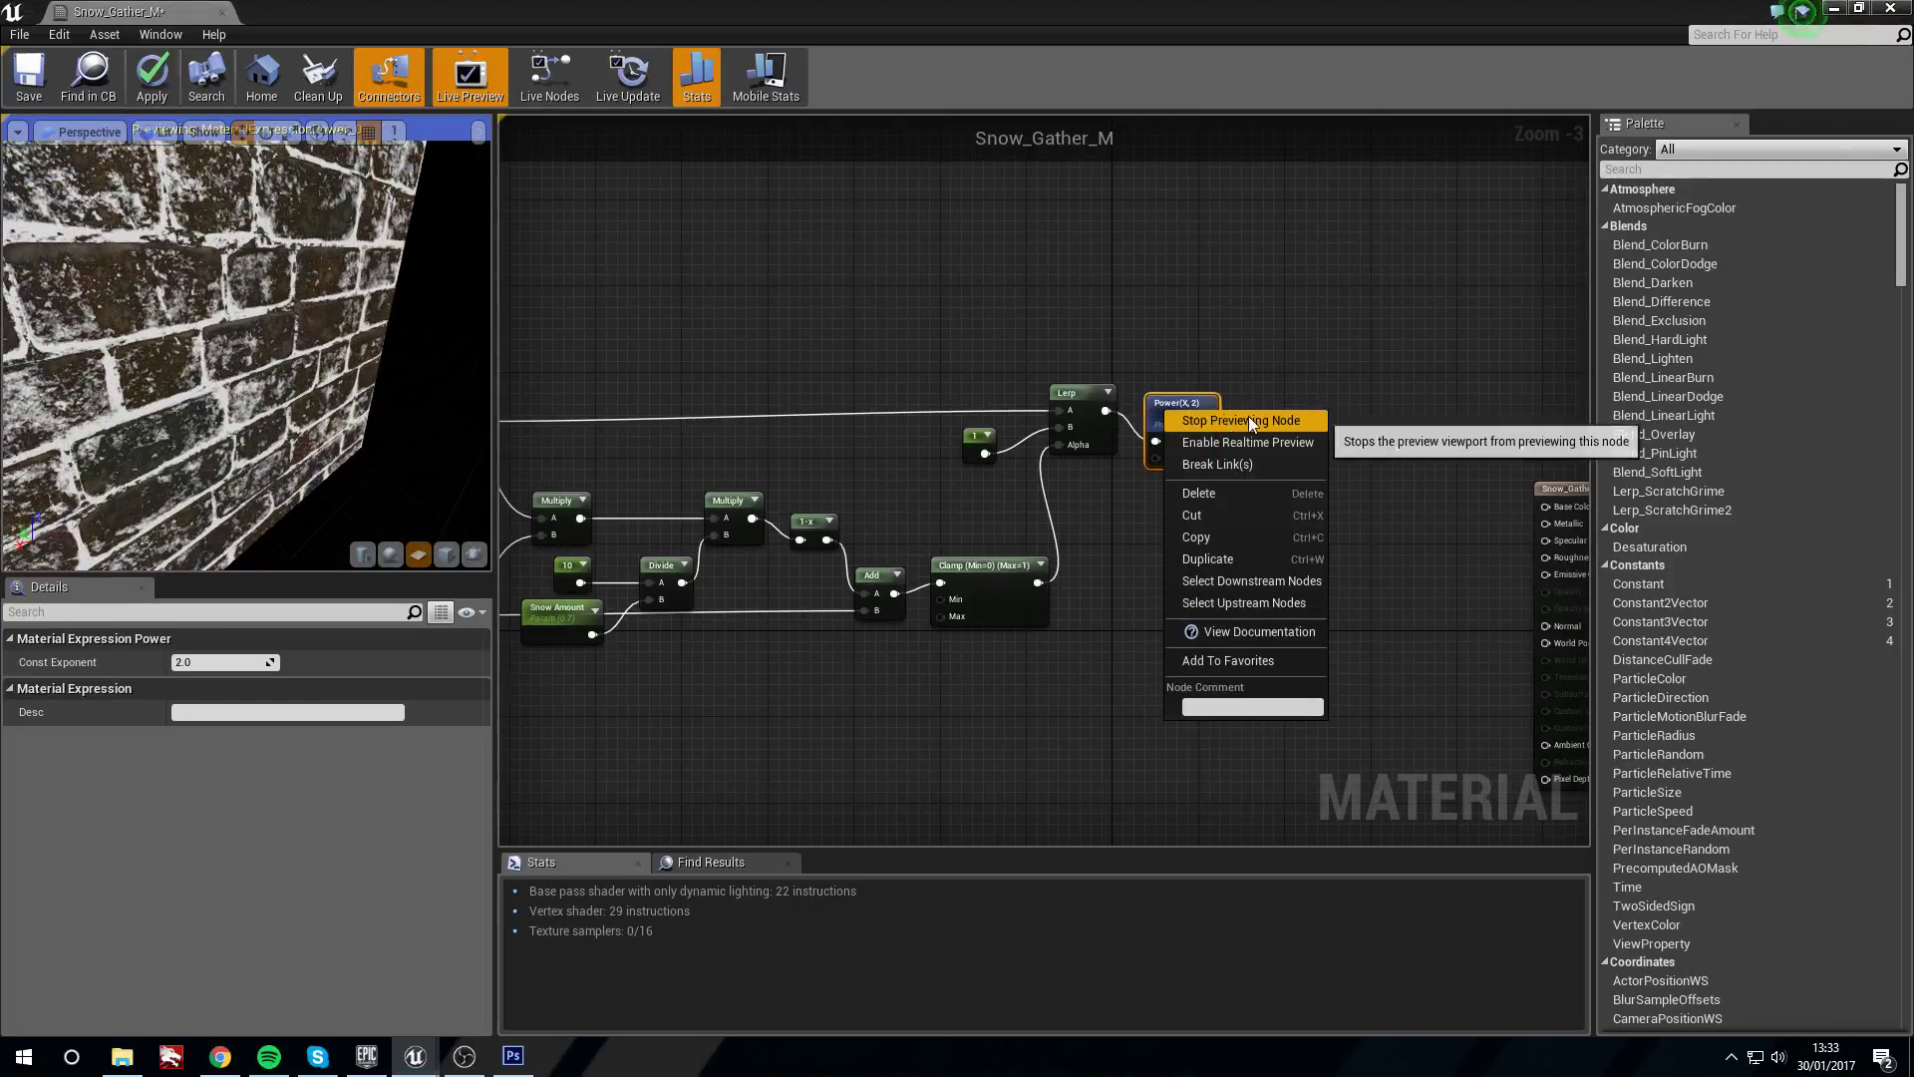
click(1250, 419)
right_drag(1308, 455, 1150, 425)
drag(1053, 390, 1392, 476)
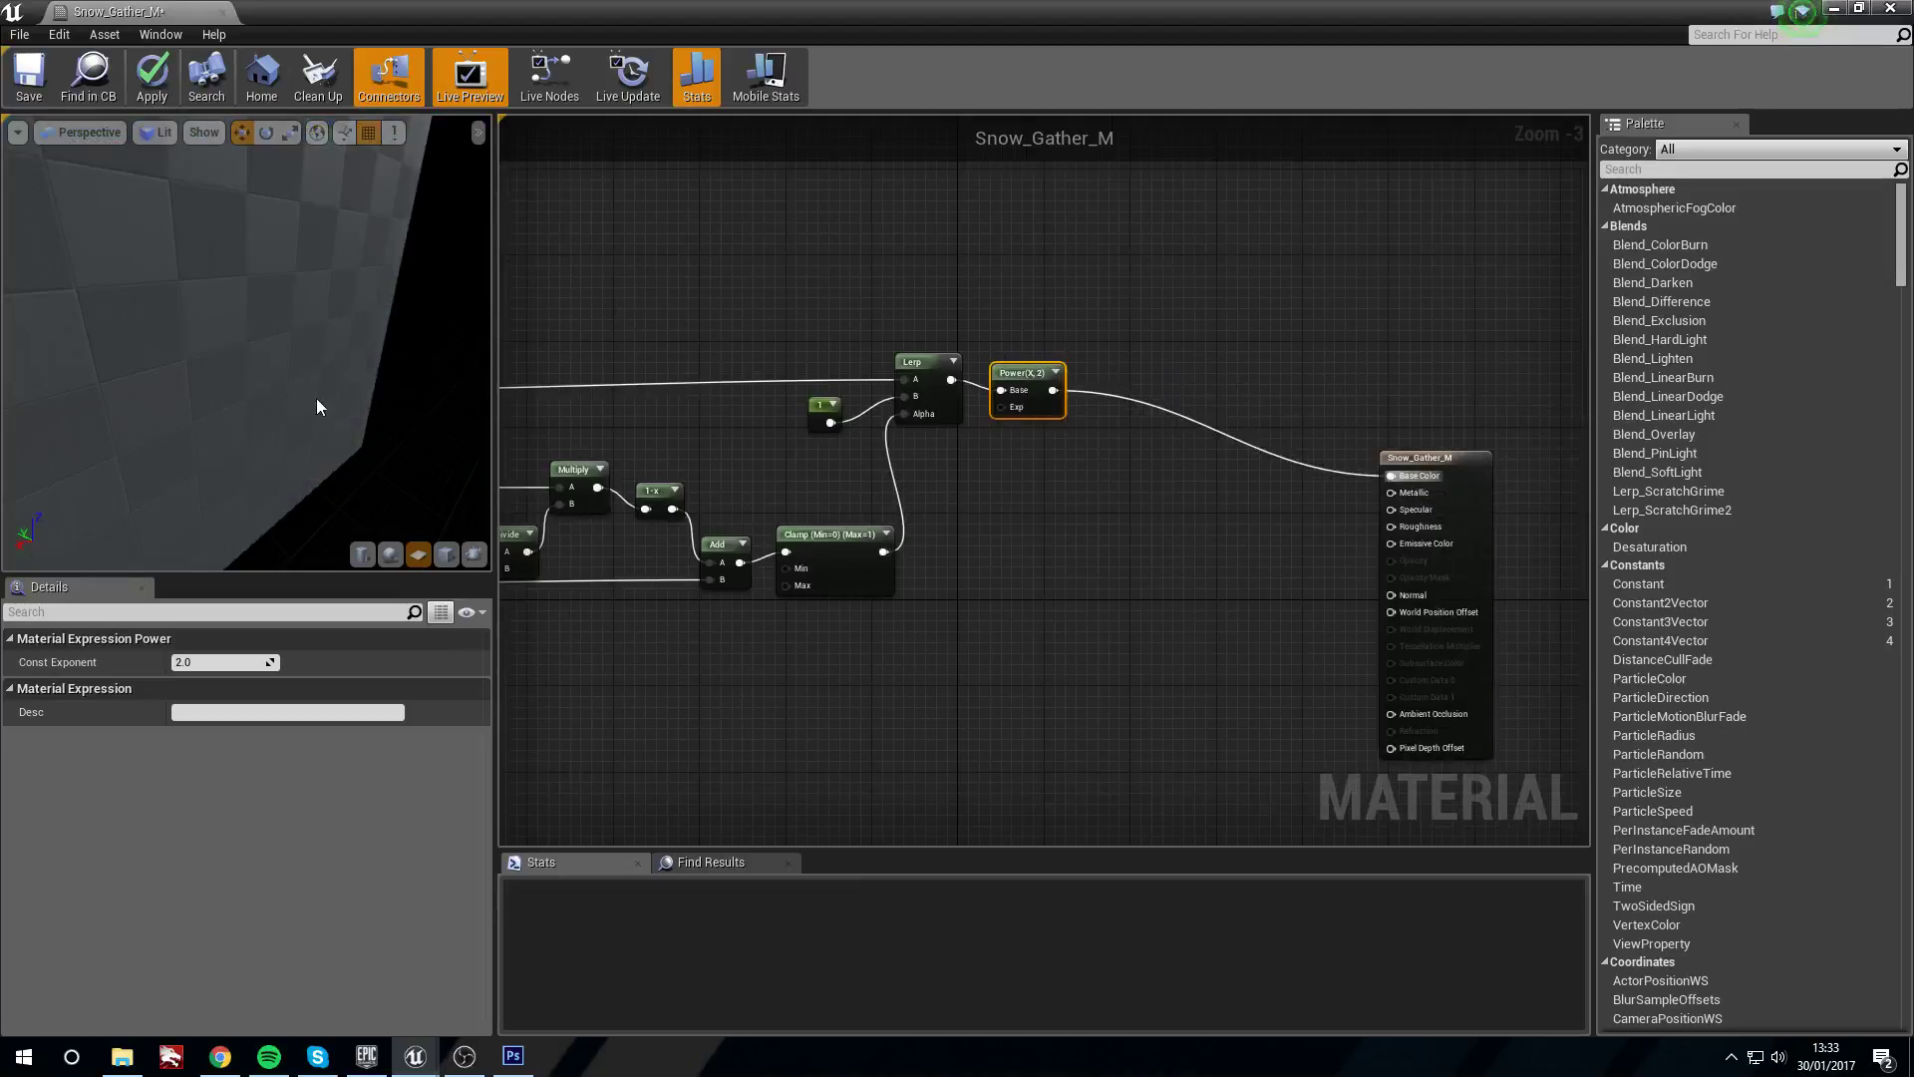
drag(343, 405, 284, 349)
Tidy the mask chain by shifting the 1-x, Add and Clamp nodes into line
right_drag(796, 483, 1075, 436)
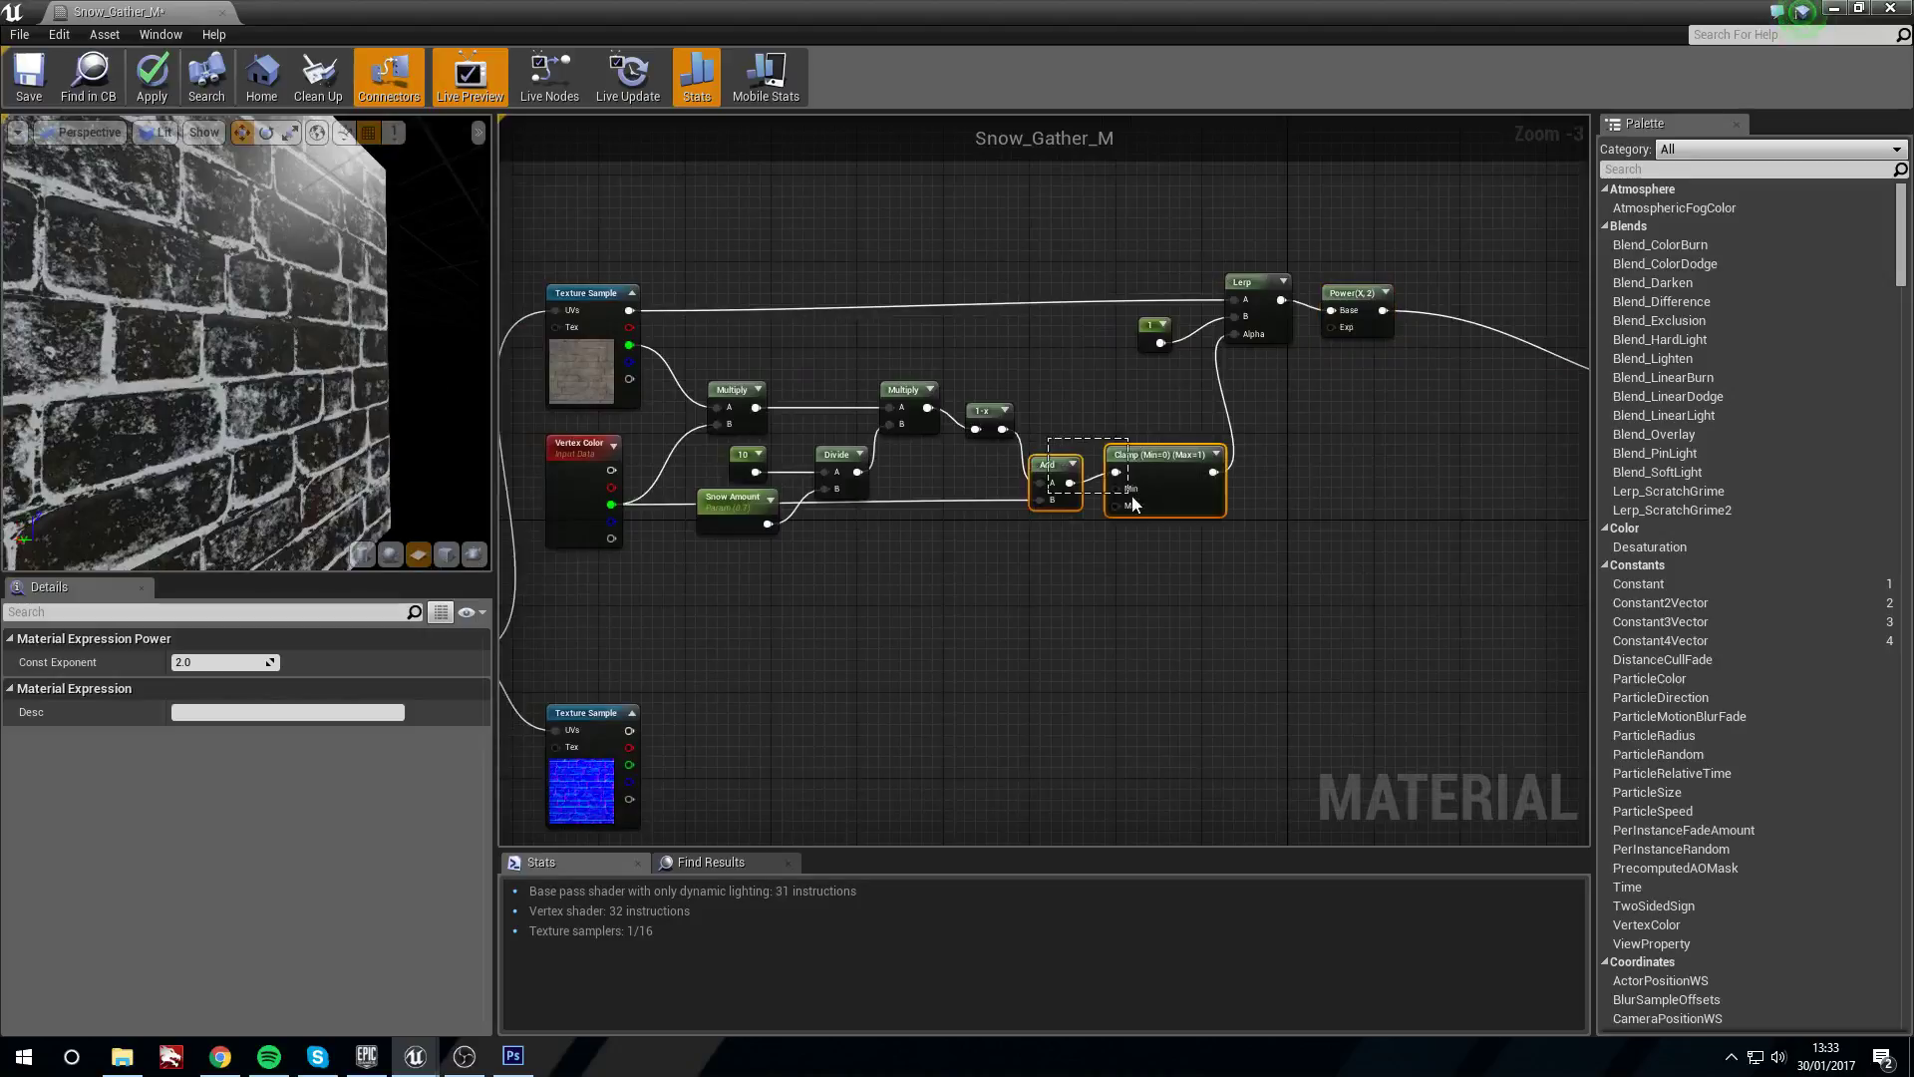
drag(1134, 504, 1134, 504)
drag(975, 411, 965, 400)
drag(1042, 463, 1032, 453)
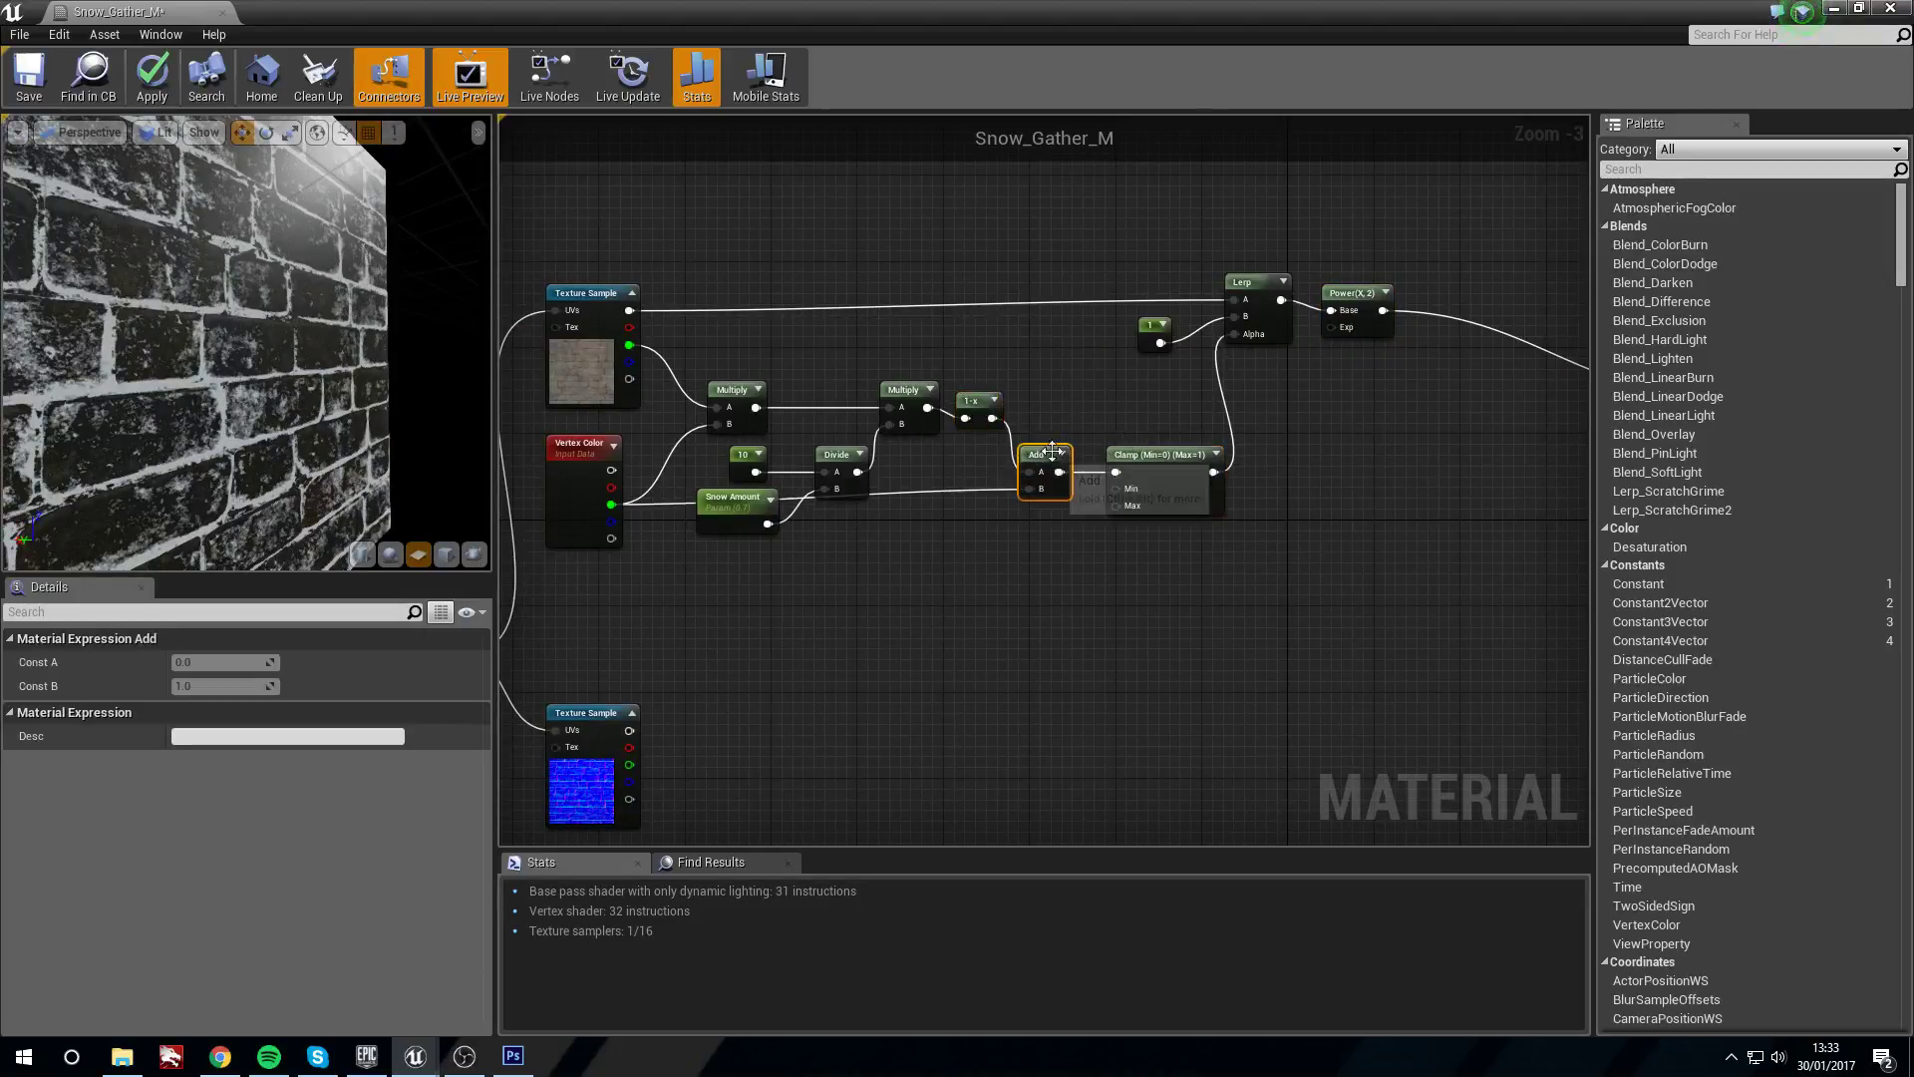
drag(1177, 454, 1167, 455)
Move the Snow_Gather_M output node farther from the Power node to make room for more nodes
right_drag(1157, 461, 795, 485)
drag(1359, 393, 1442, 372)
right_drag(956, 491, 1029, 503)
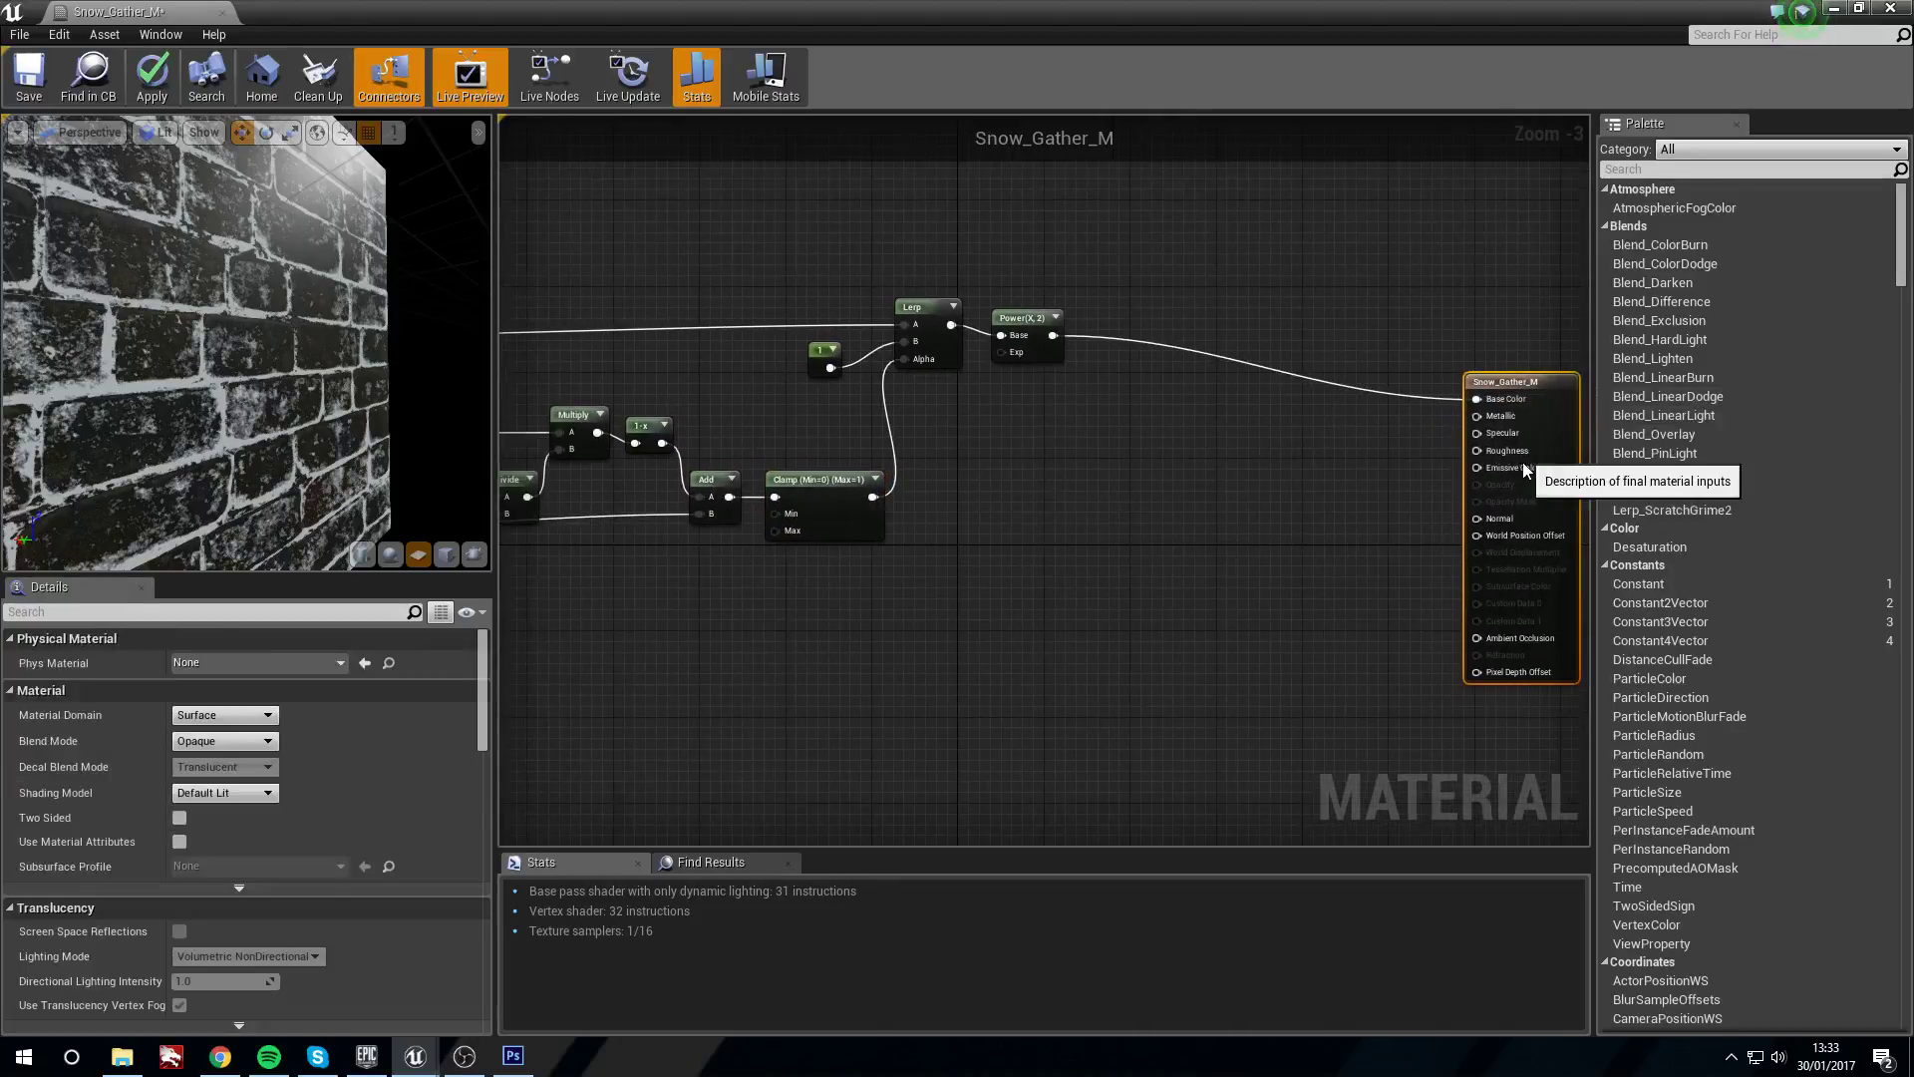
Add a second Clamp node fed by the first Clamp's output and set its Max Default to 0.3
drag(869, 496, 1020, 483)
text(clamp)
key(Return)
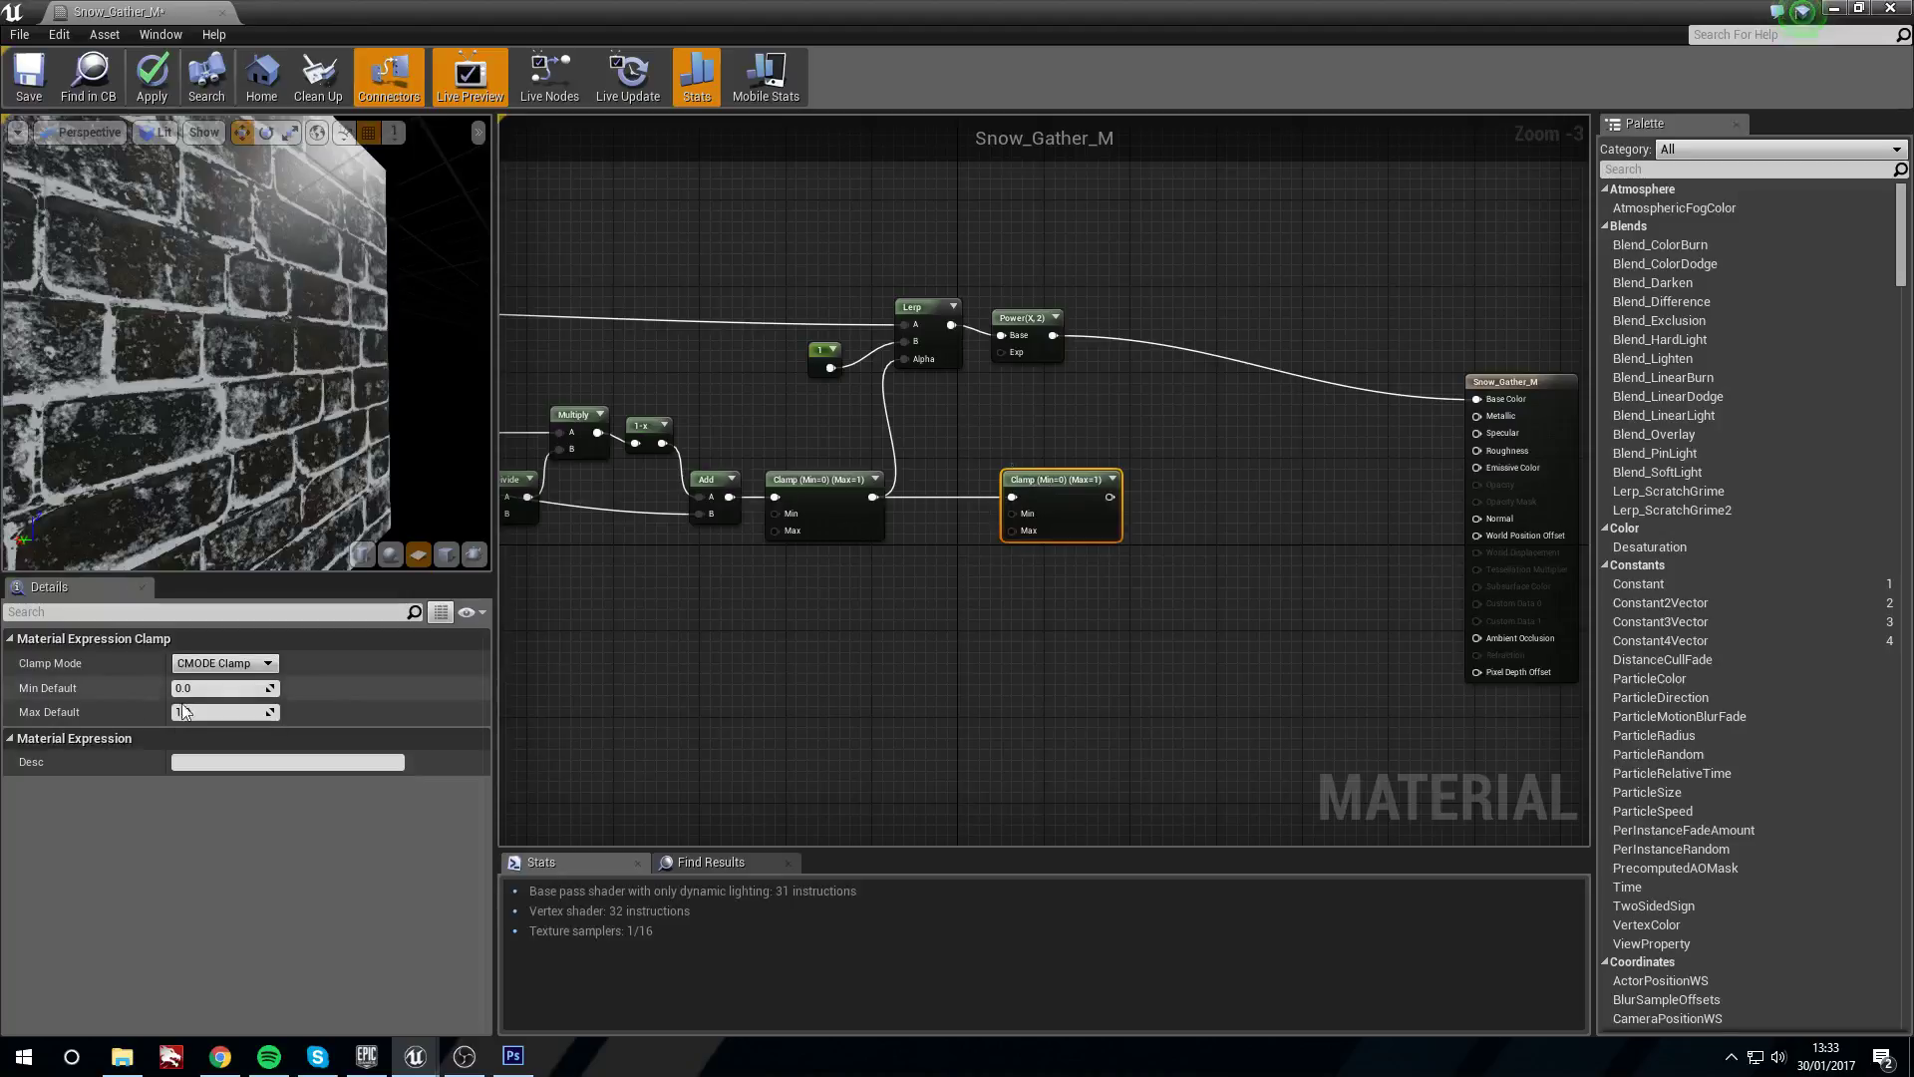
text(0.3)
key(Return)
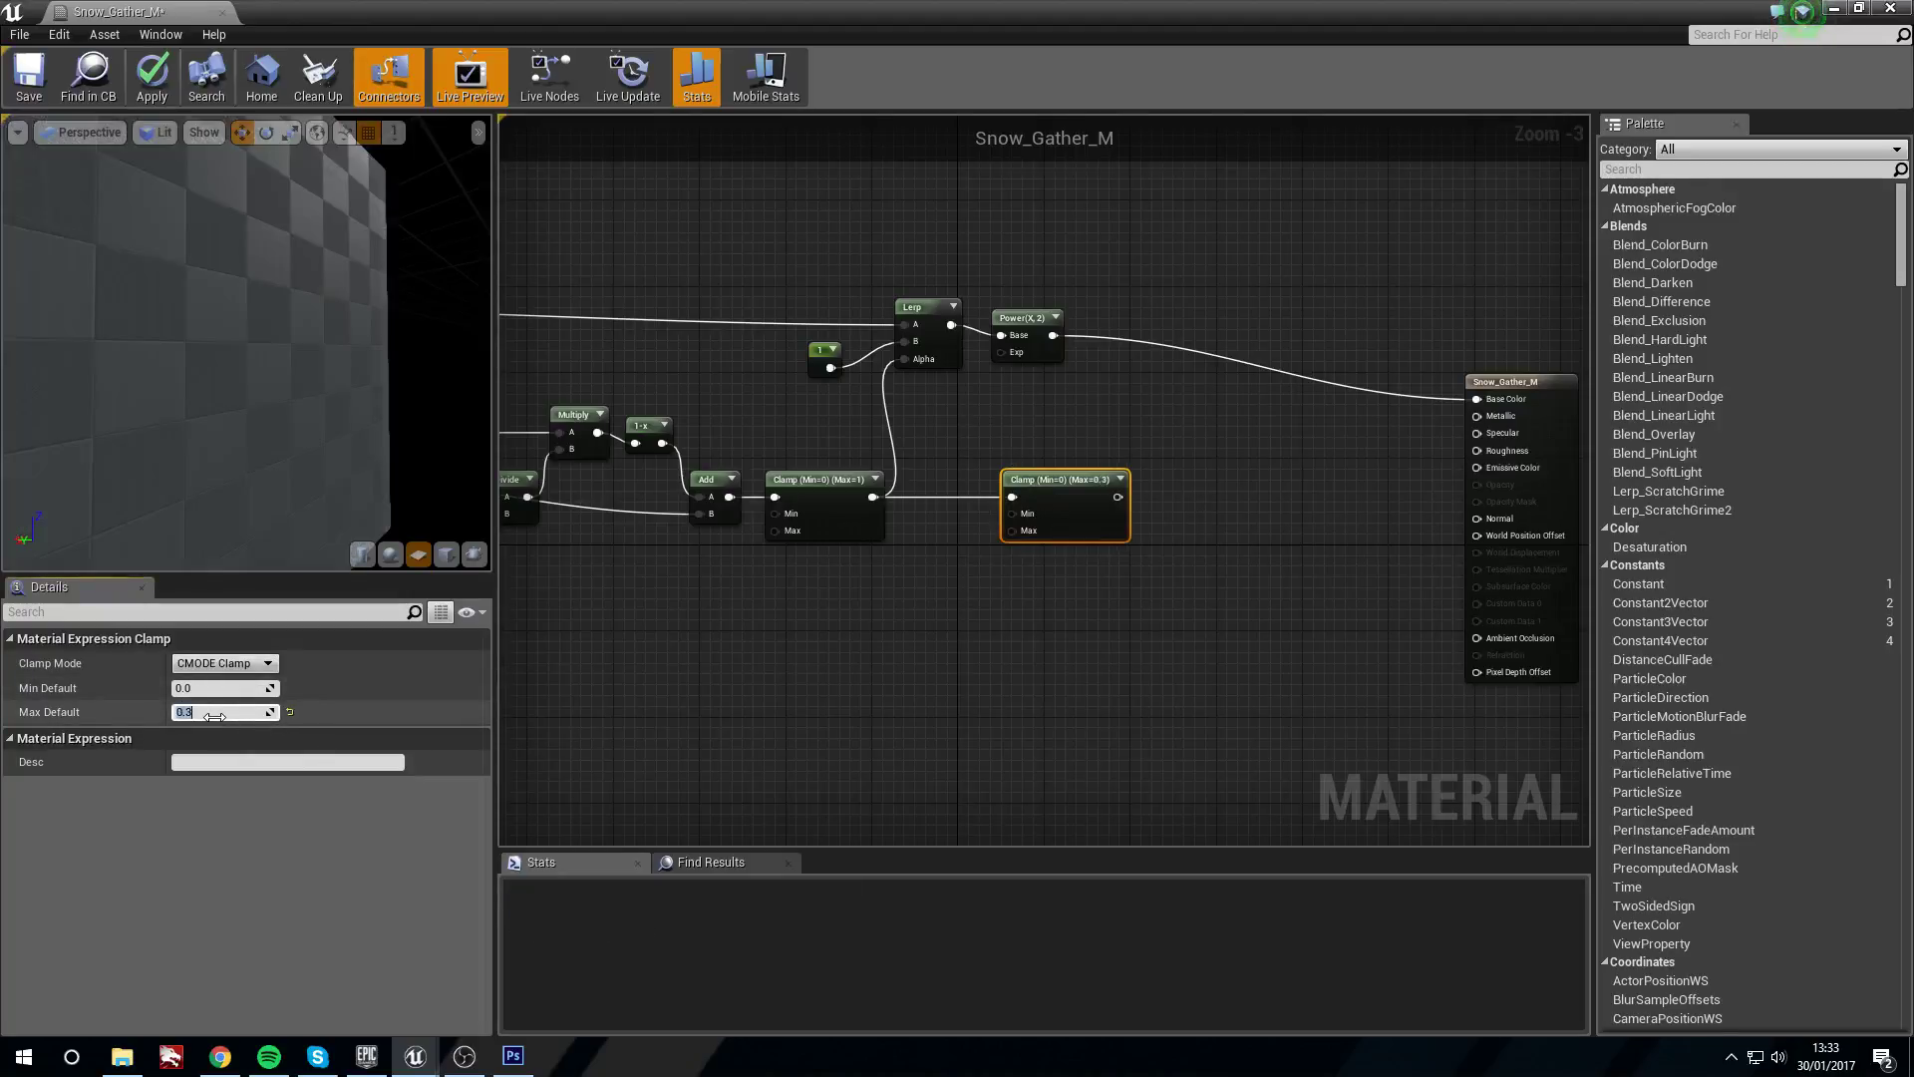
Connect the 0.3 Clamp node to the material's Metallic input and position it below the Power node
drag(1118, 496, 1500, 419)
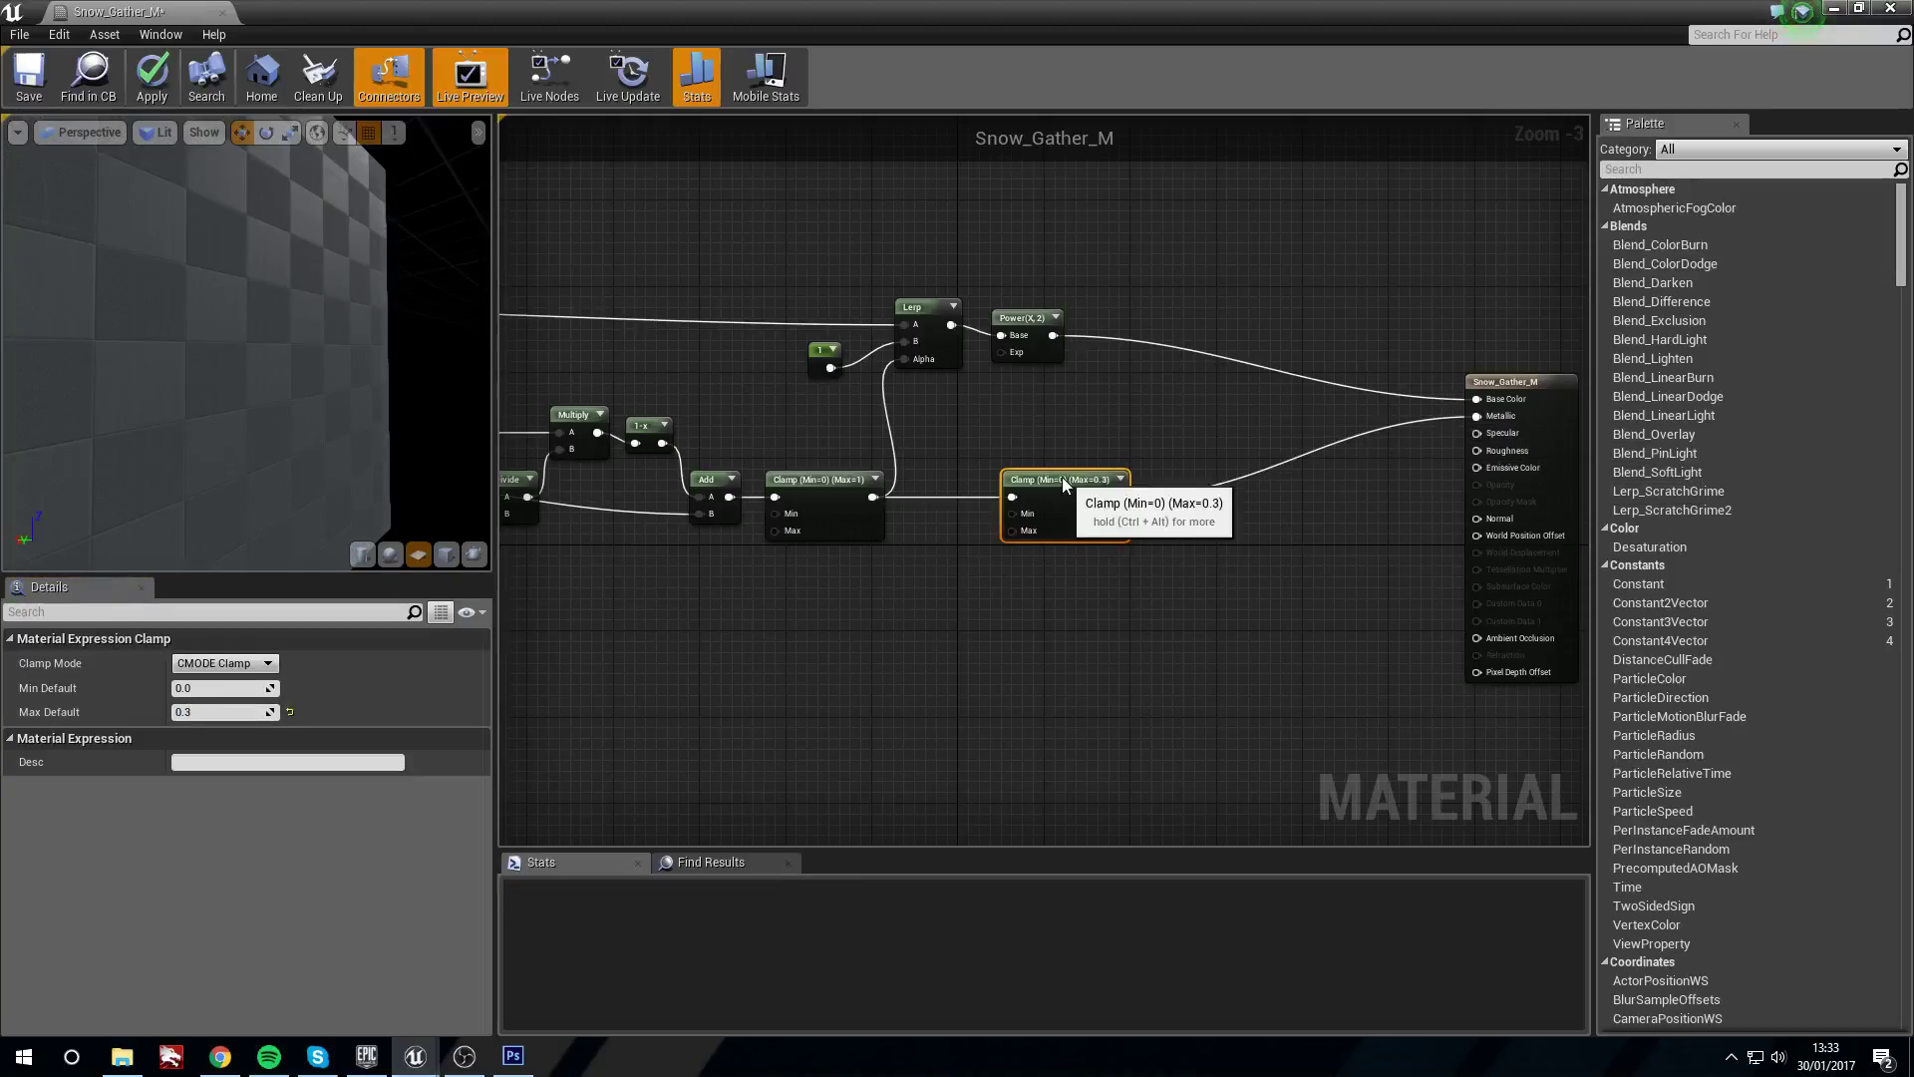
drag(1061, 476, 1051, 465)
mouse_move(249, 344)
mouse_down()
mouse_move(204, 339)
mouse_move(244, 290)
mouse_move(224, 329)
mouse_move(169, 344)
mouse_move(240, 339)
mouse_up()
right_drag(1026, 520, 981, 523)
drag(1014, 468, 981, 435)
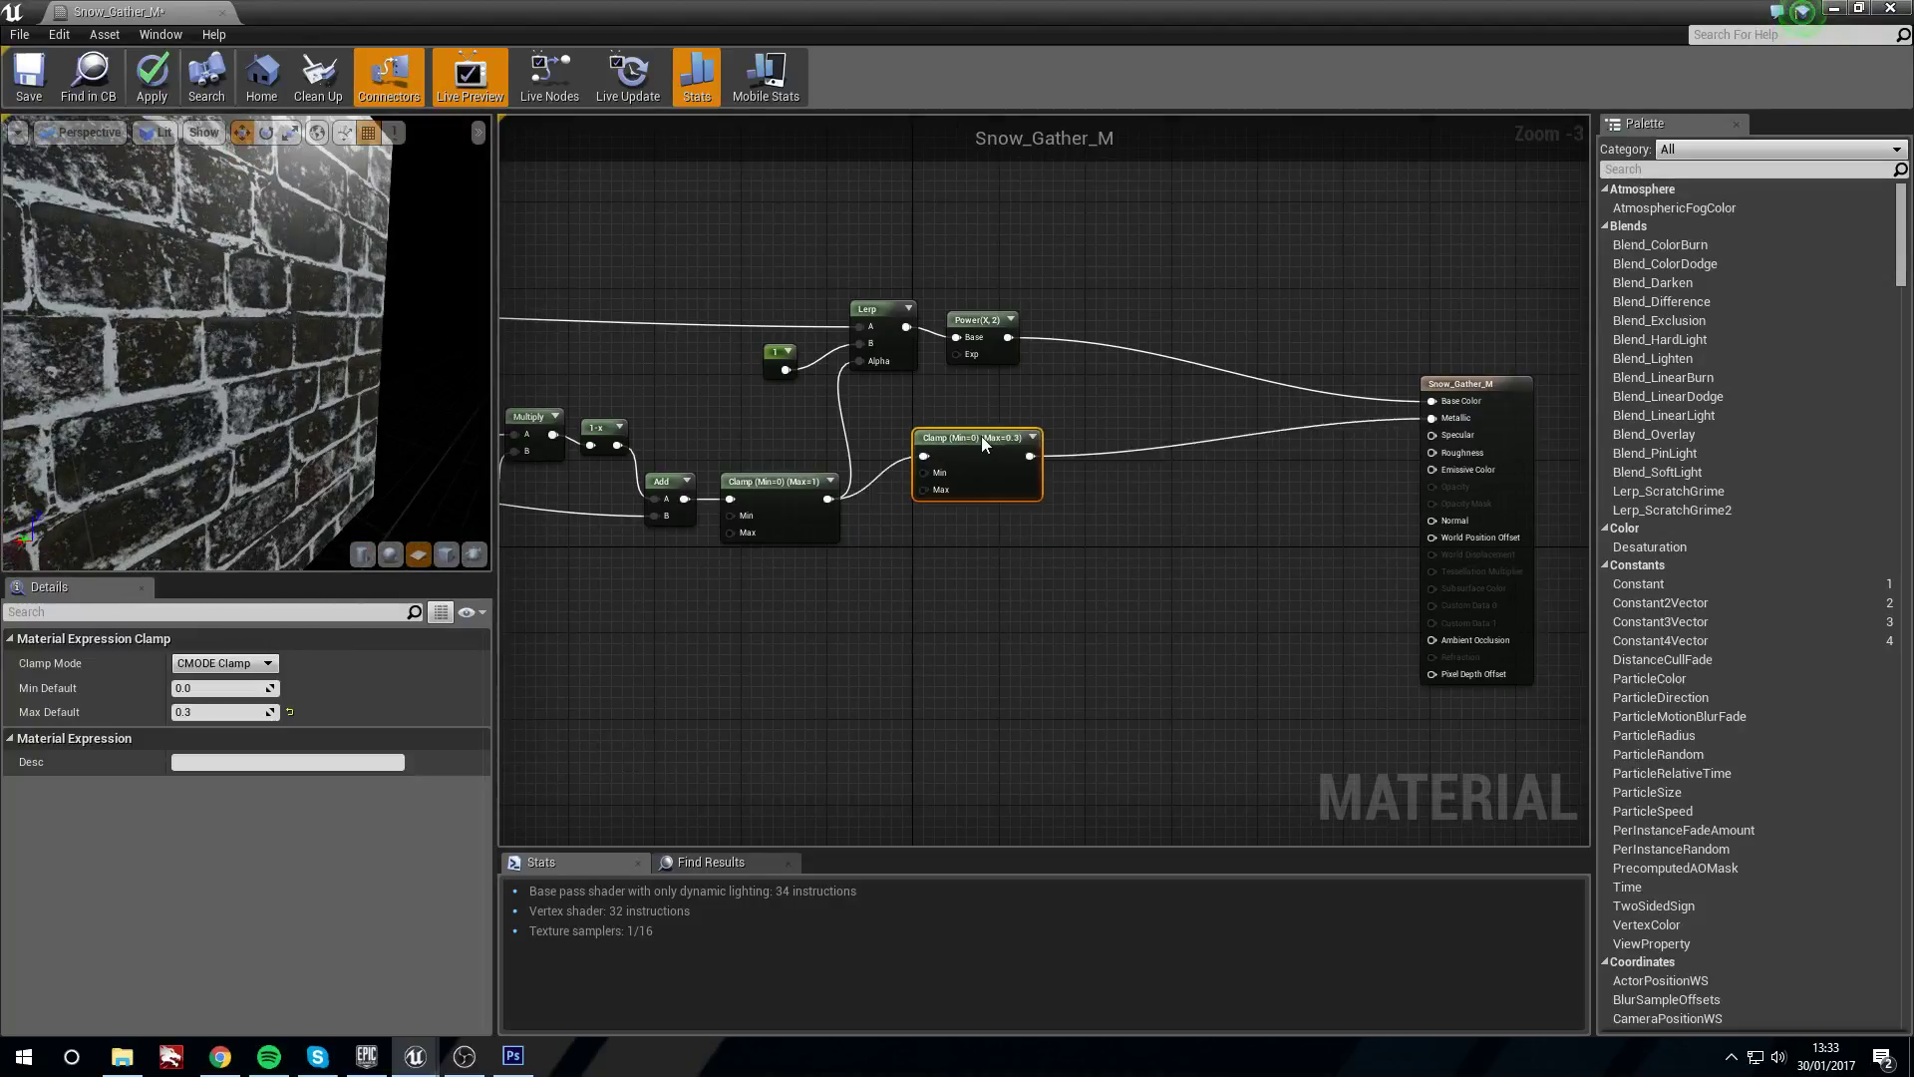
Add another Clamp node from the first Clamp's output, below the 0.3 Clamp, with Max Default set to 0.6
drag(828, 497, 965, 512)
text(clamp)
key(Return)
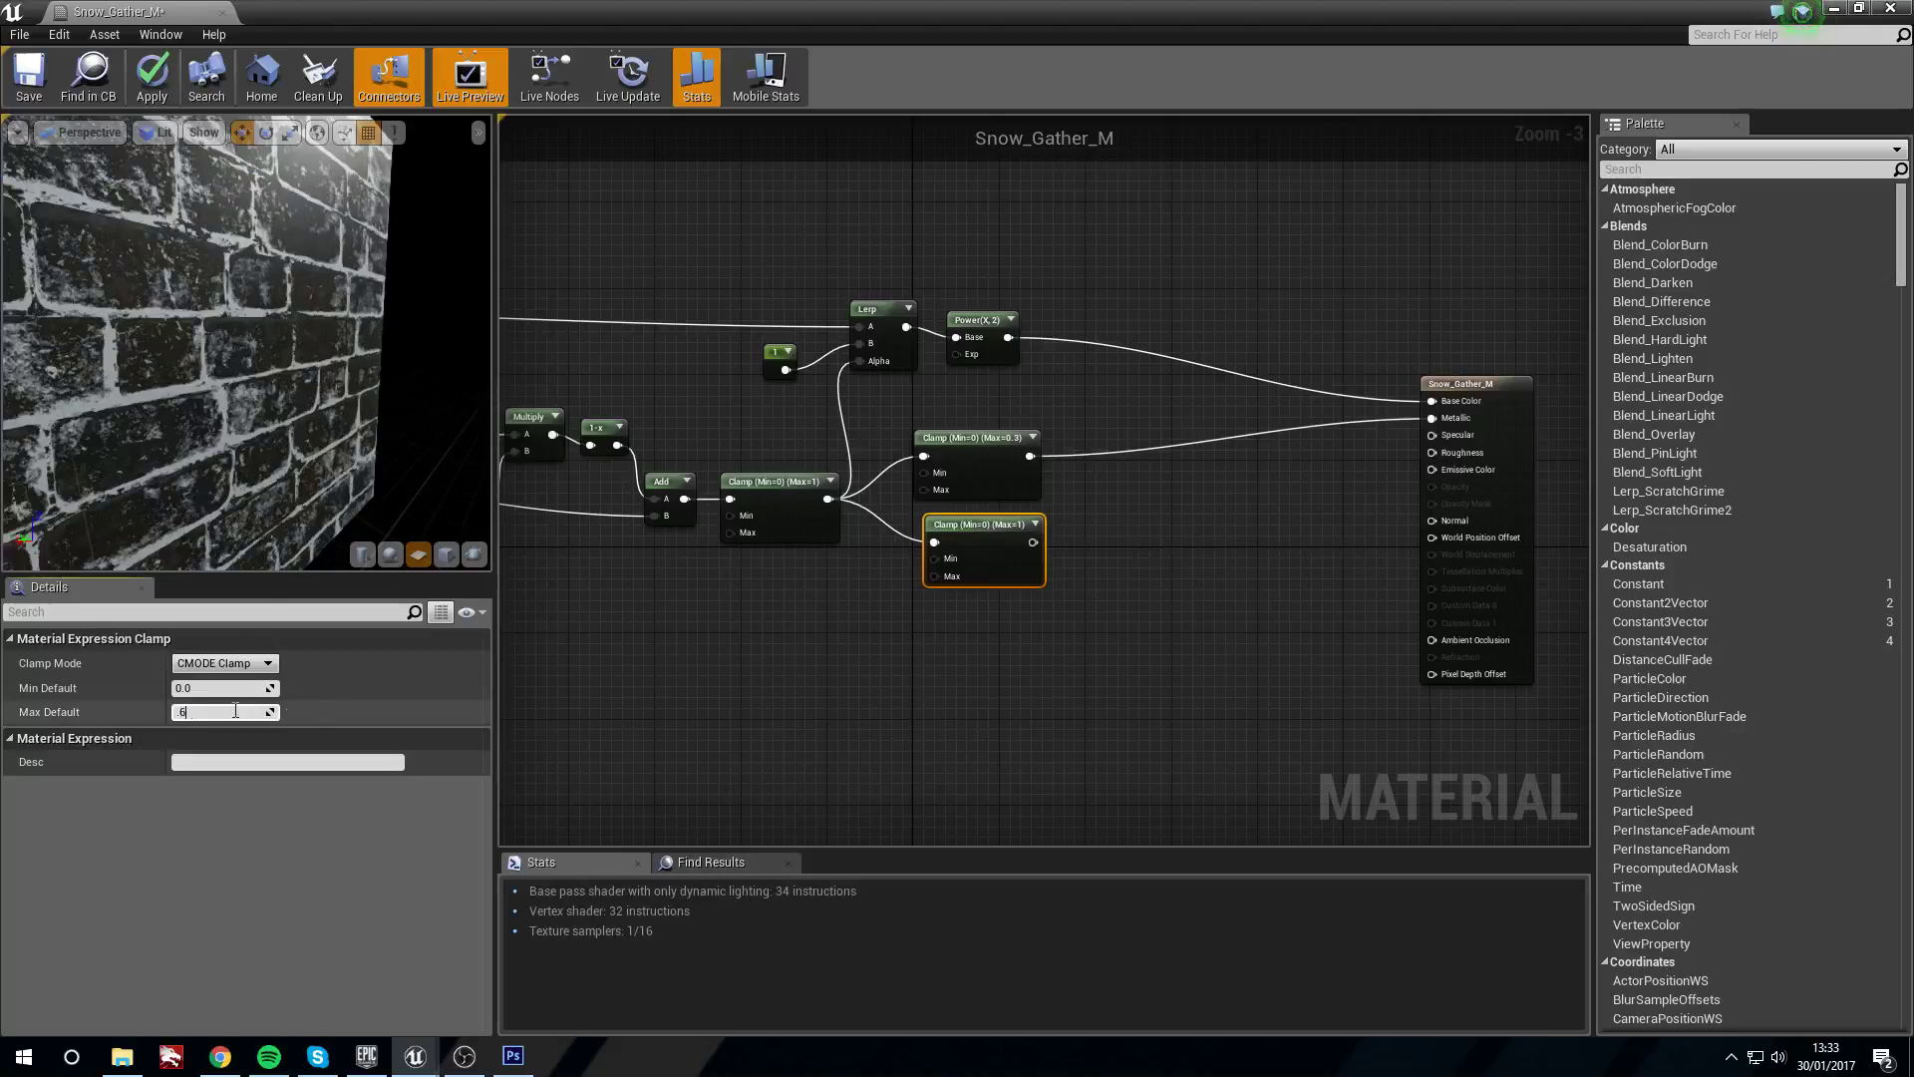
click(235, 711)
text(.6)
key(Return)
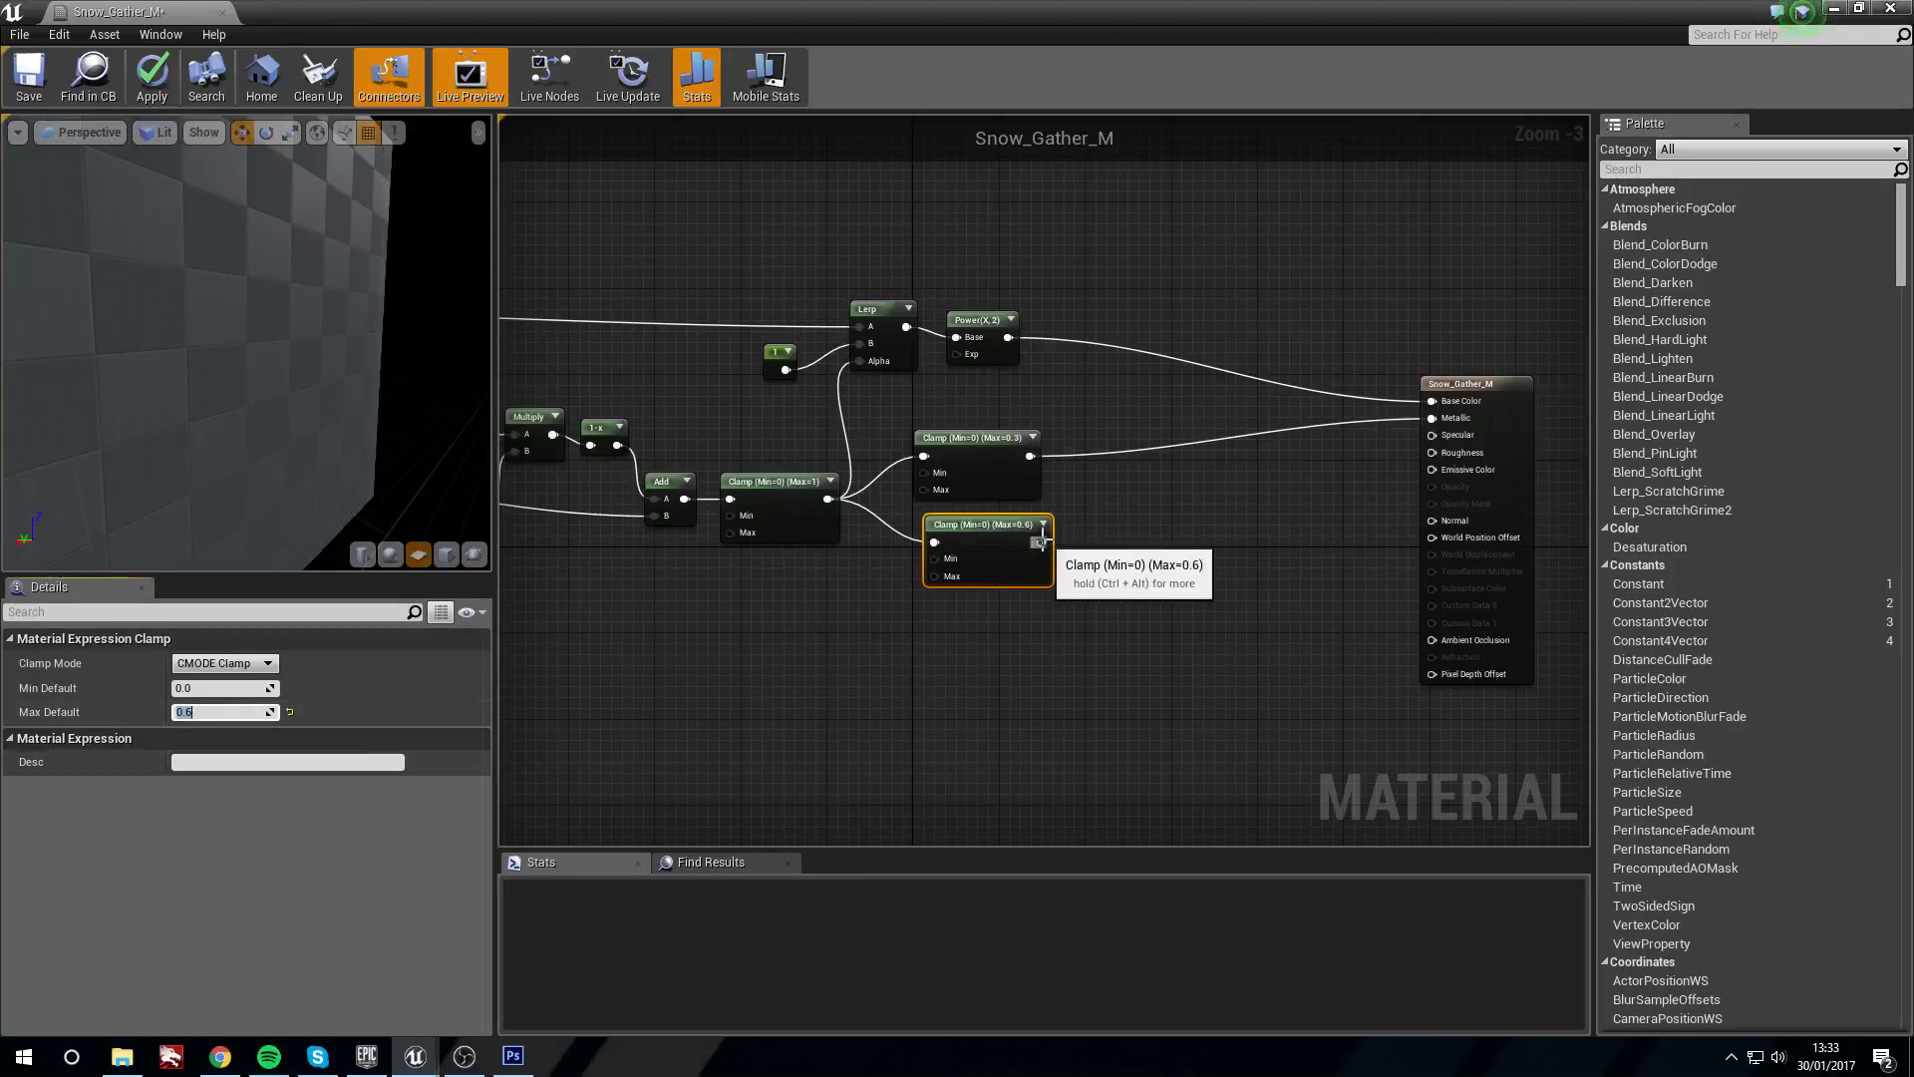
Connect the 0.6 Clamp node to the material's Roughness input and align it directly beneath the 0.3 Clamp
drag(1041, 541, 1252, 550)
drag(1445, 455, 1446, 454)
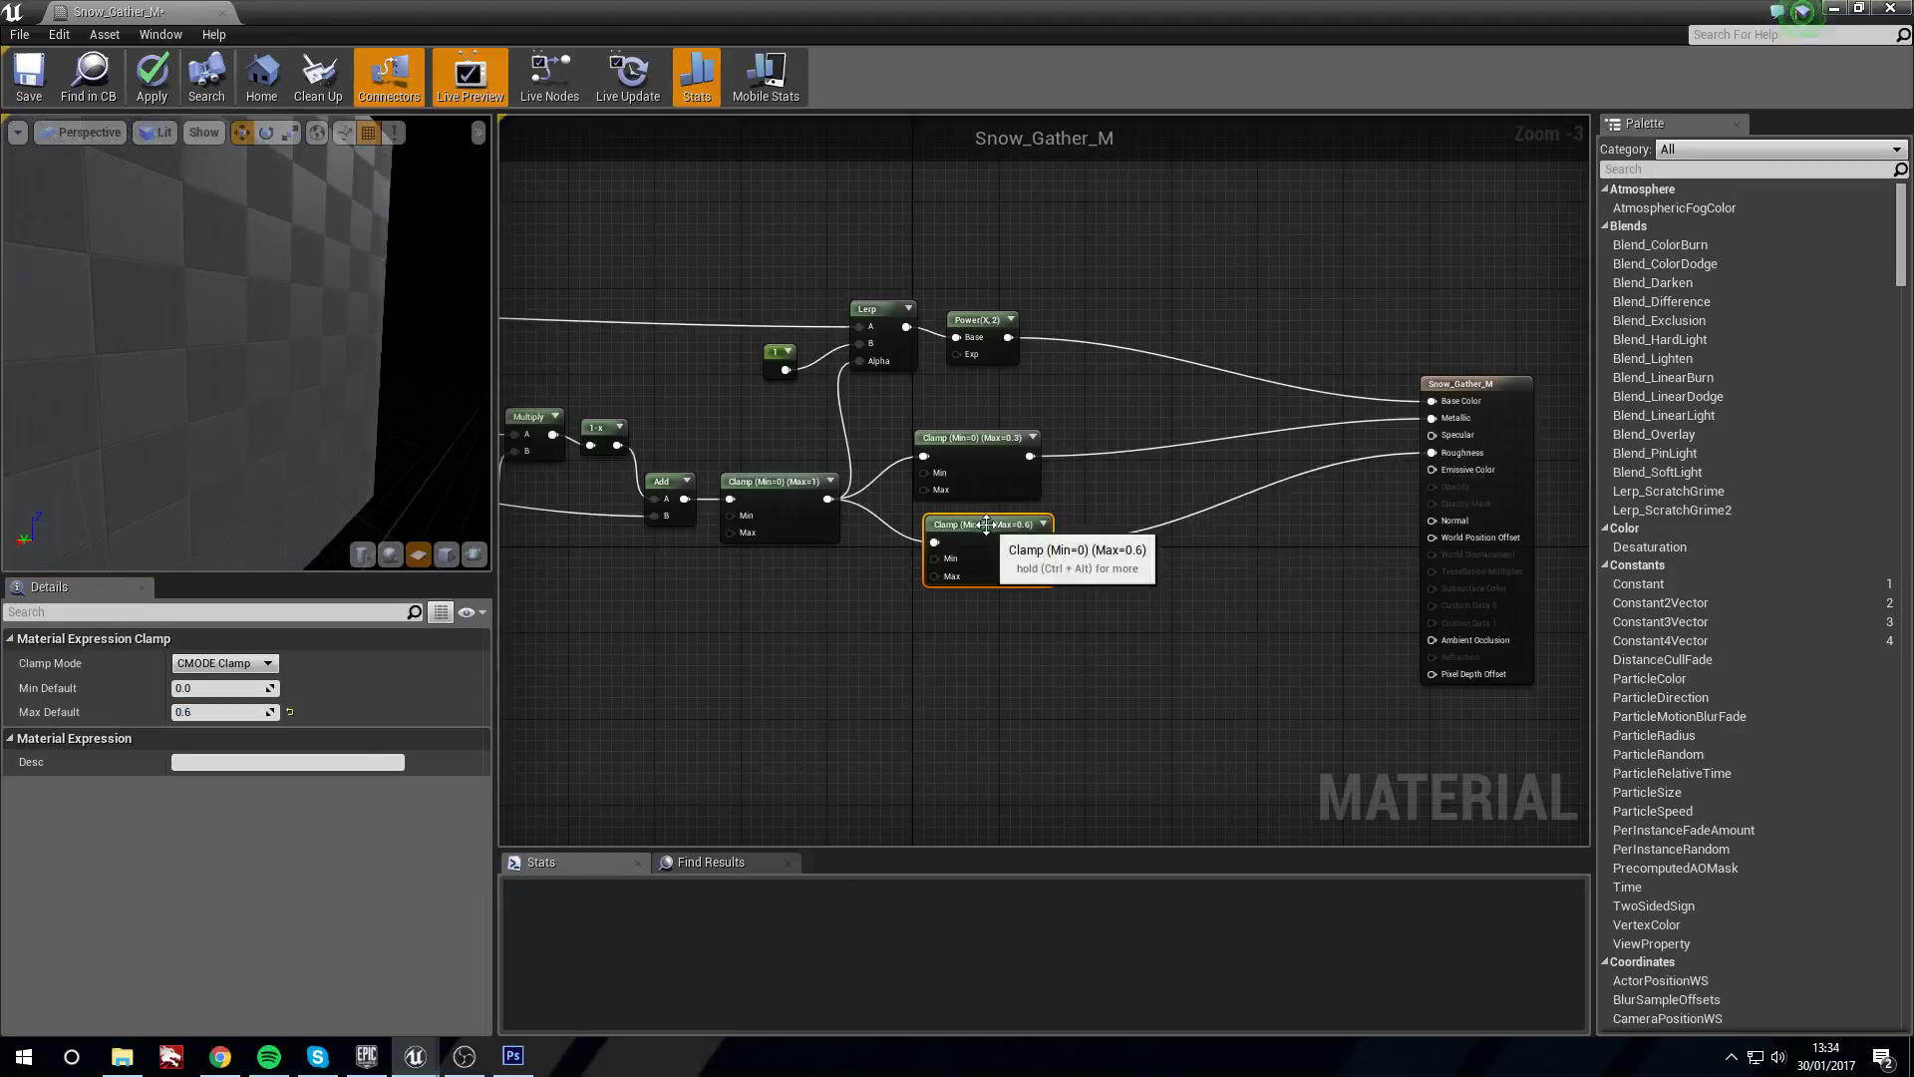
drag(981, 526, 970, 516)
Set the Roughness Clamp's Min Default to 0.6 and Max Default to 1.0
drag(344, 416, 231, 327)
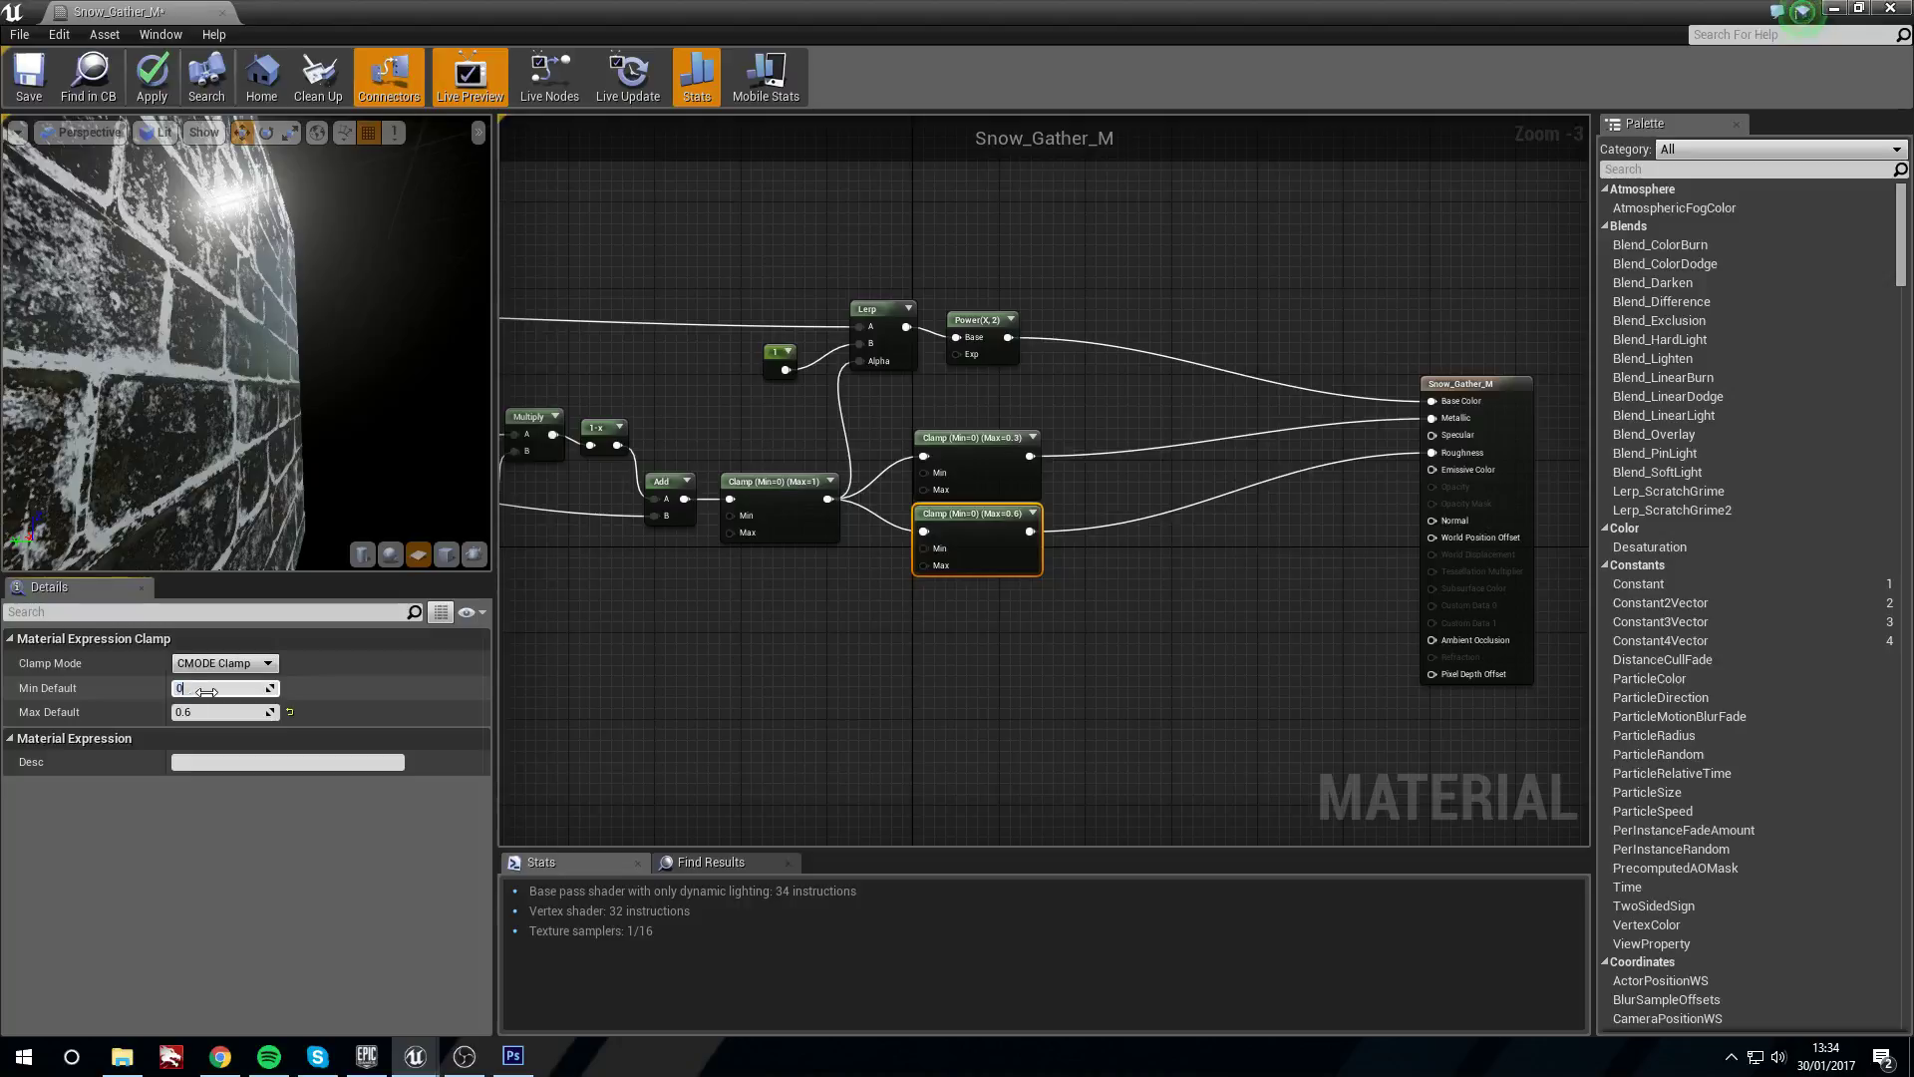
key(Tab)
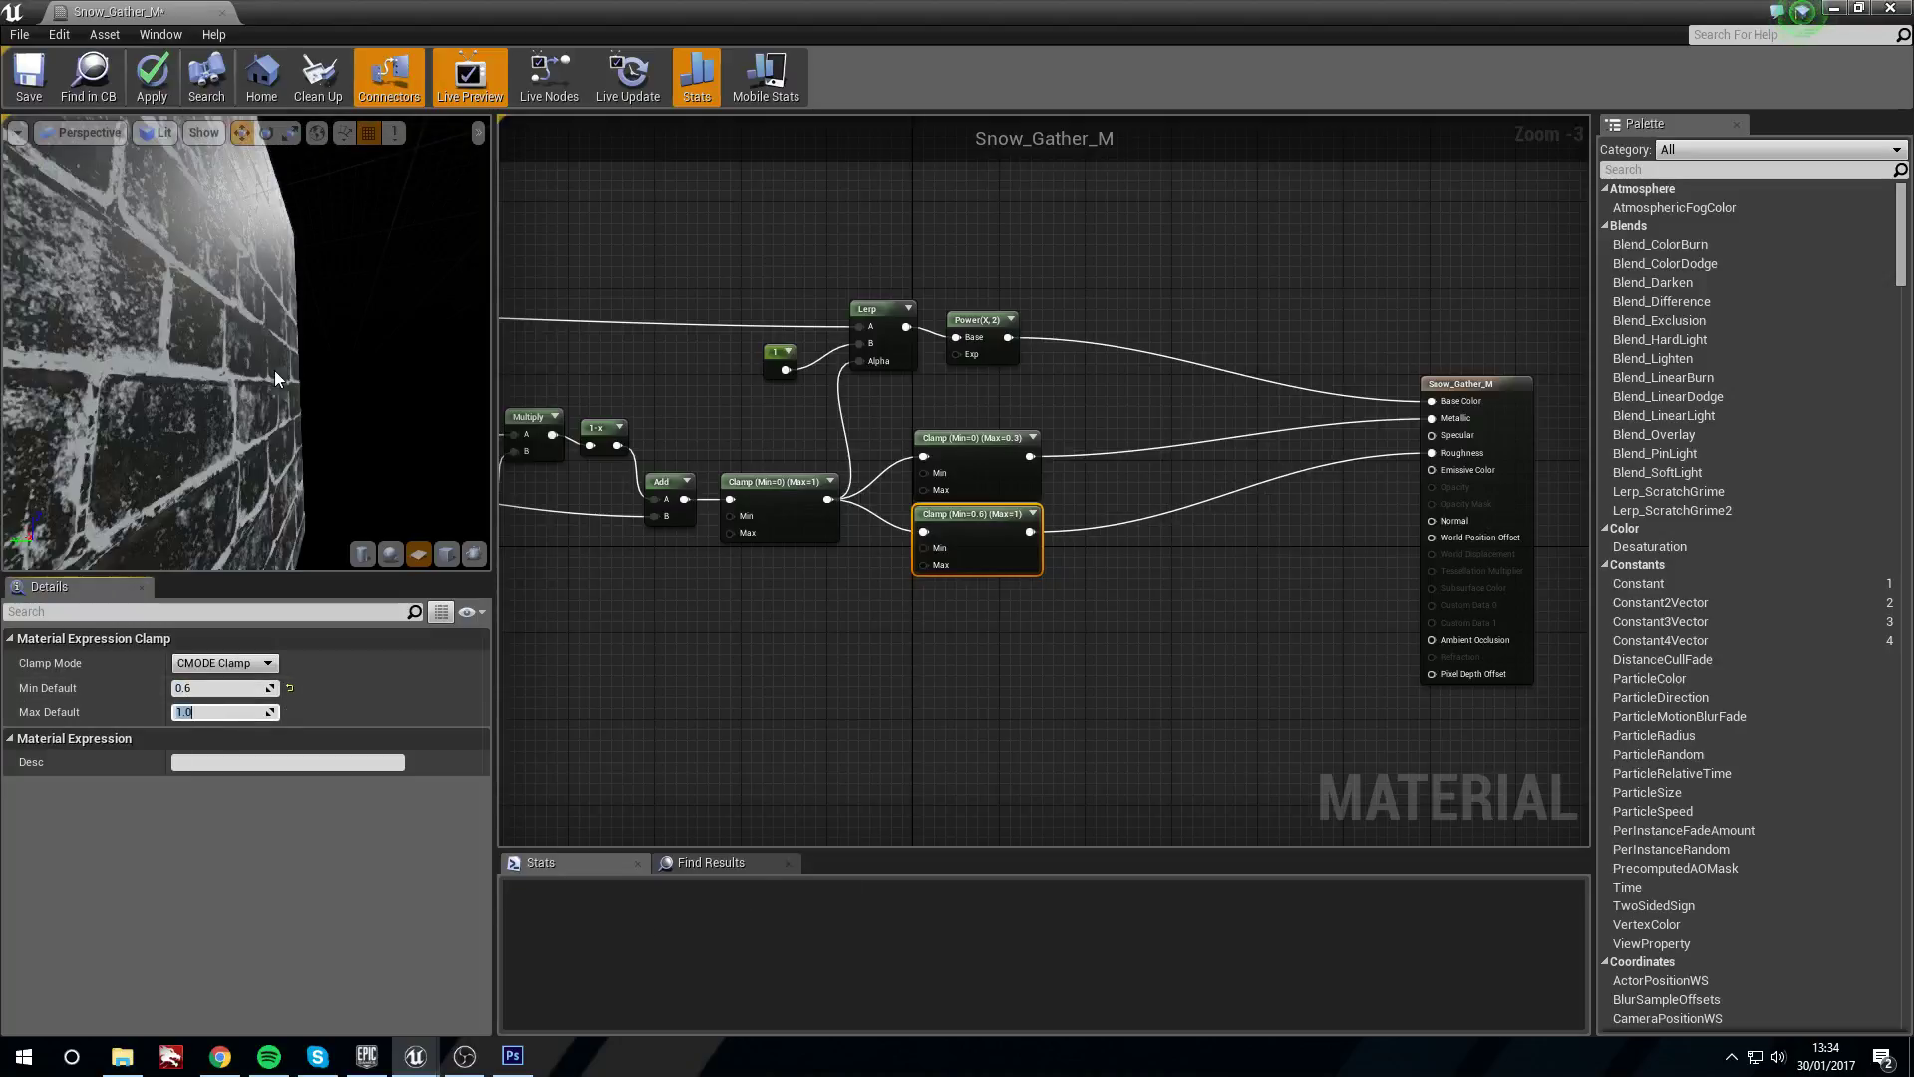
drag(272, 411, 325, 394)
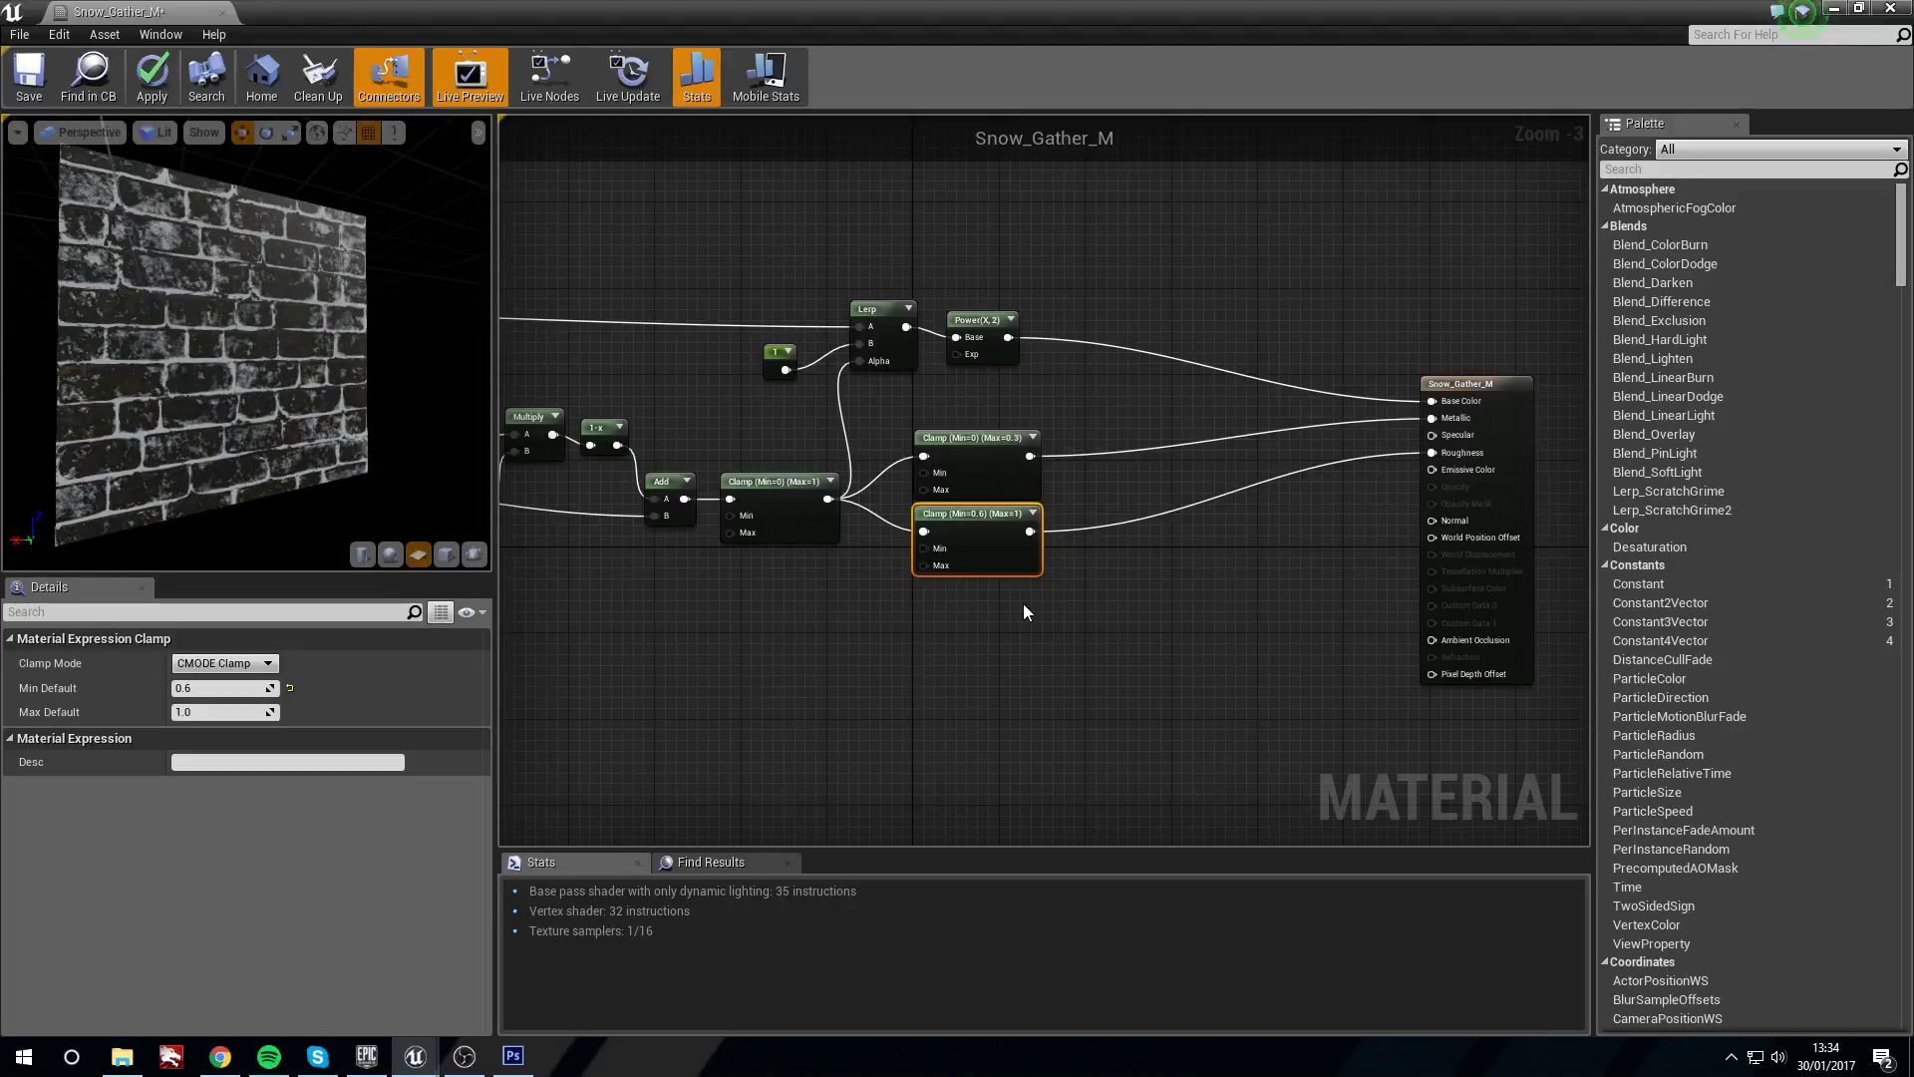
Spread out the three Clamp nodes, leaving space between the first Clamp and the Metallic and Roughness Clamps
right_drag(861, 598, 861, 613)
drag(977, 527, 1085, 550)
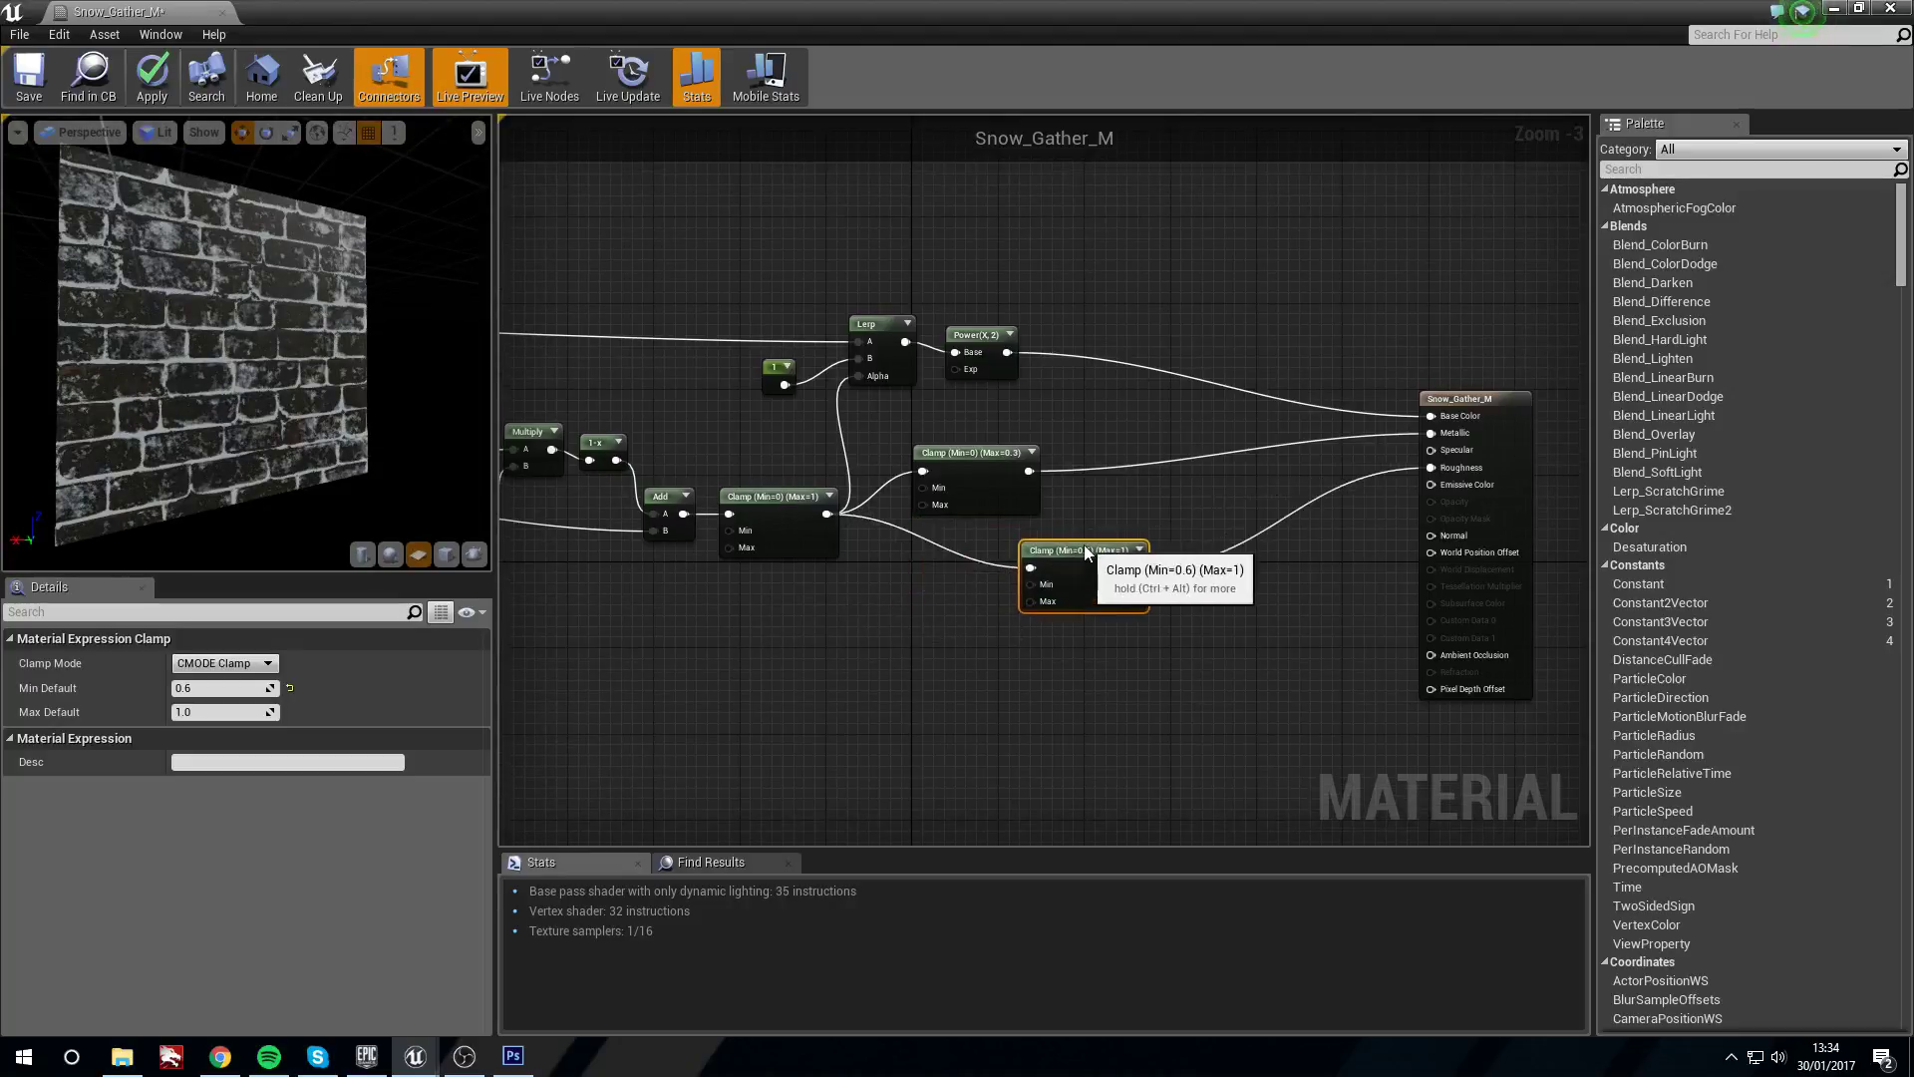
drag(979, 448, 1086, 416)
drag(768, 494, 823, 496)
Duplicate the 1-x node below the first Clamp and insert it between the Add output and the Roughness Clamp
drag(194, 337, 334, 289)
right_drag(246, 329, 269, 414)
drag(270, 414, 309, 361)
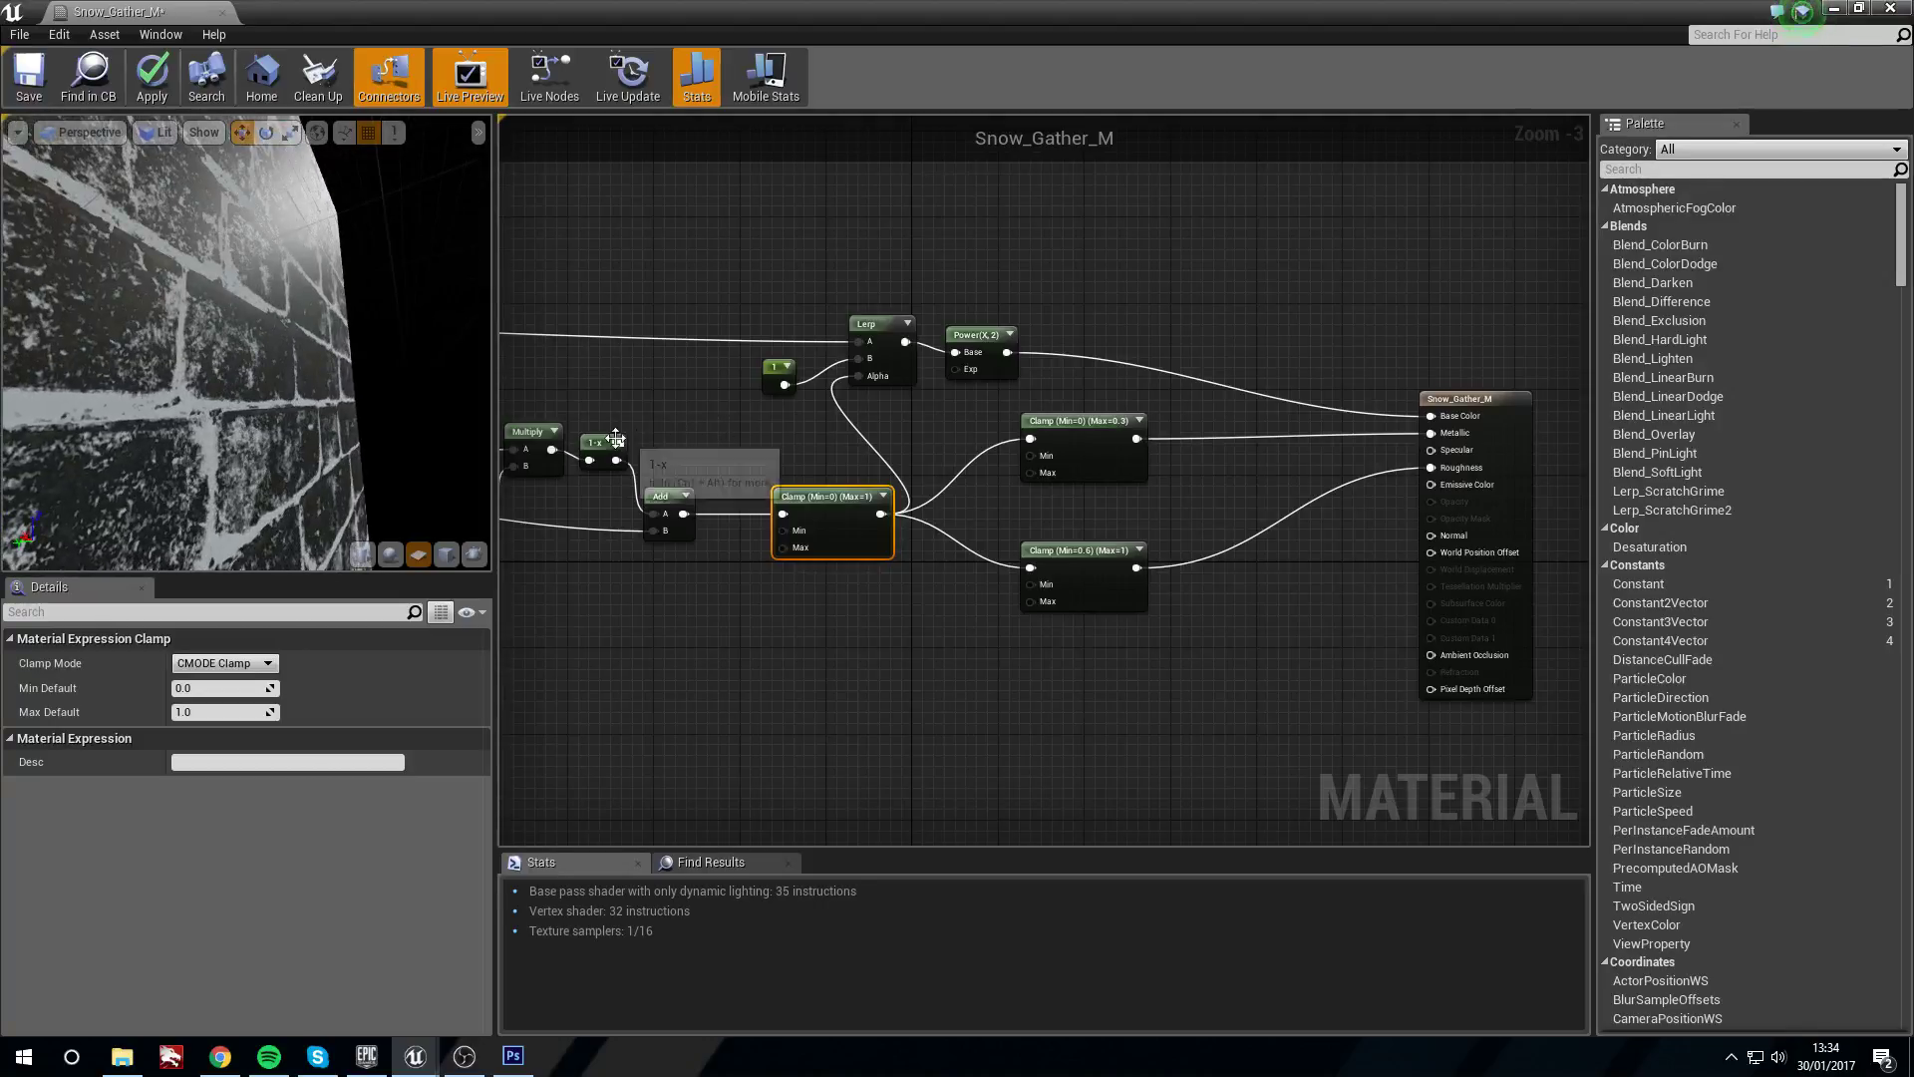
click(616, 441)
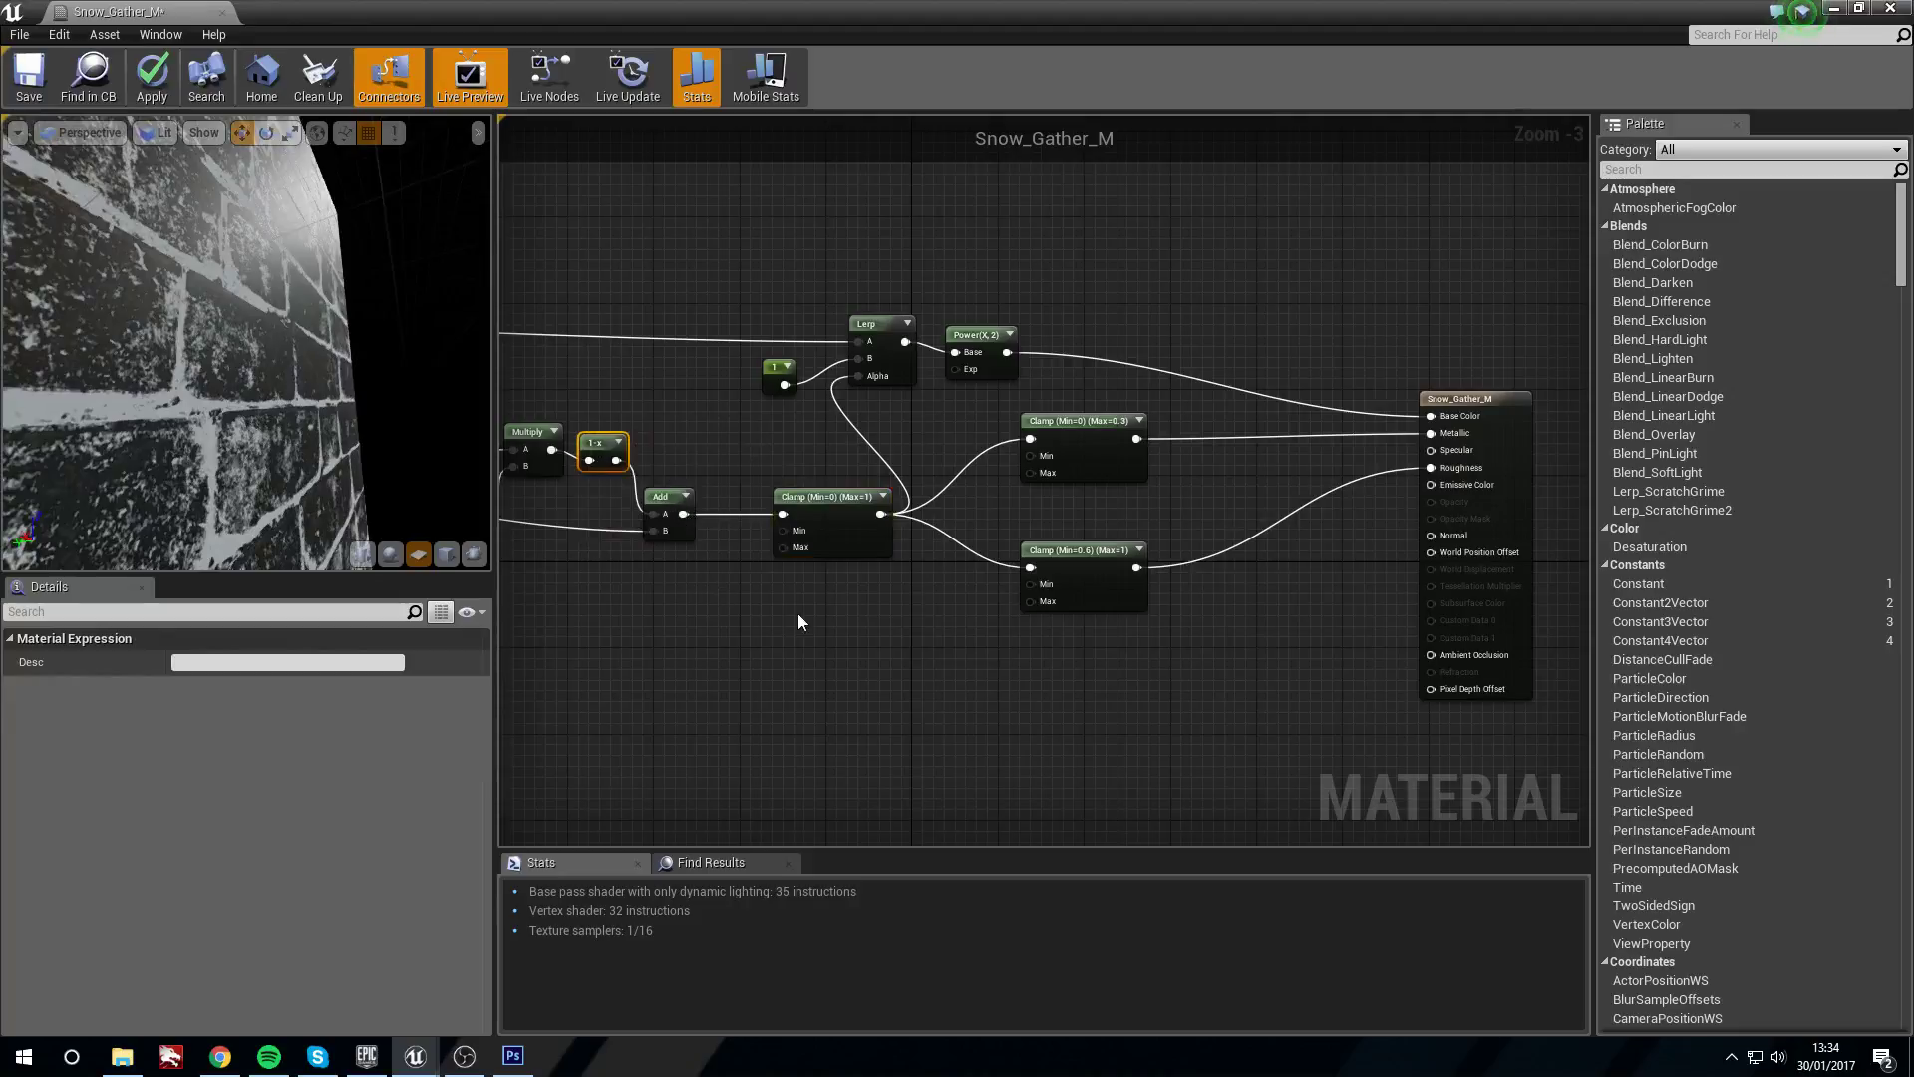
key(ctrl+v)
drag(683, 515, 863, 622)
drag(1042, 573, 1039, 572)
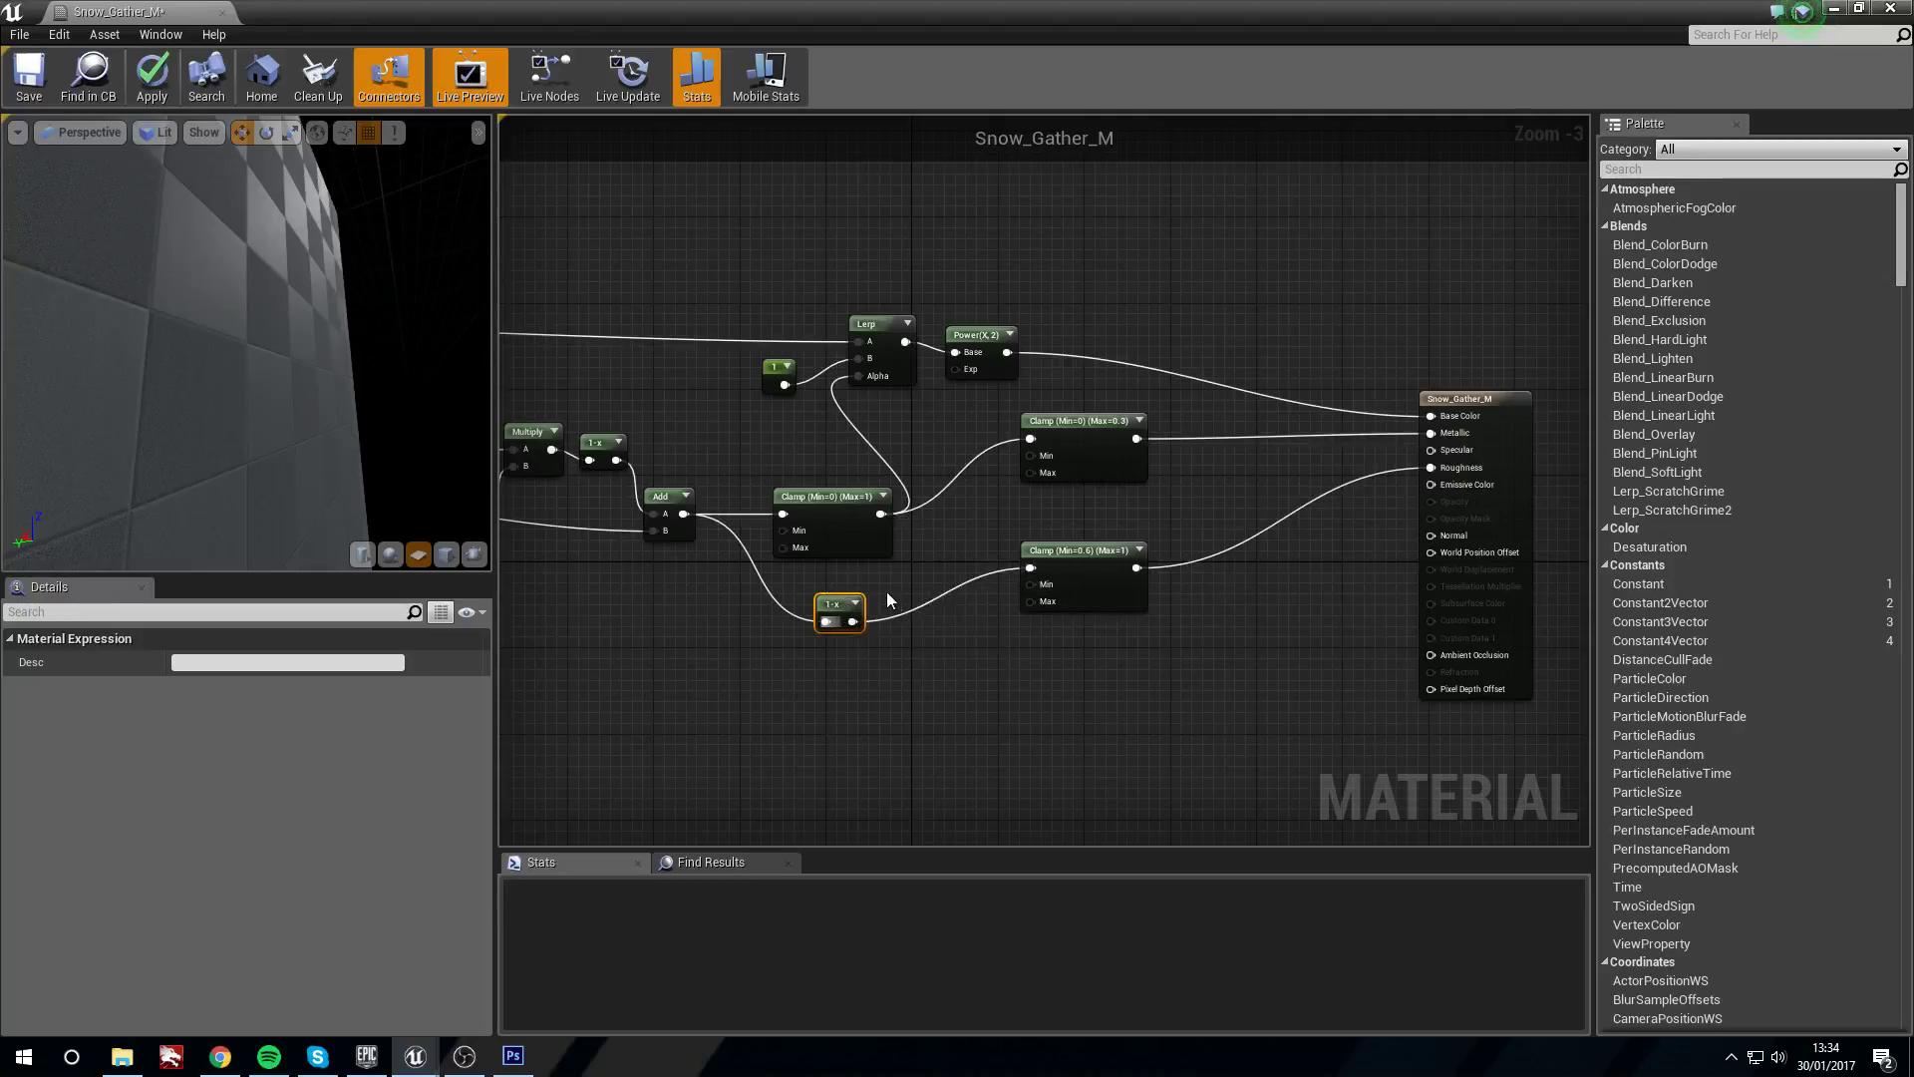
drag(844, 599, 846, 589)
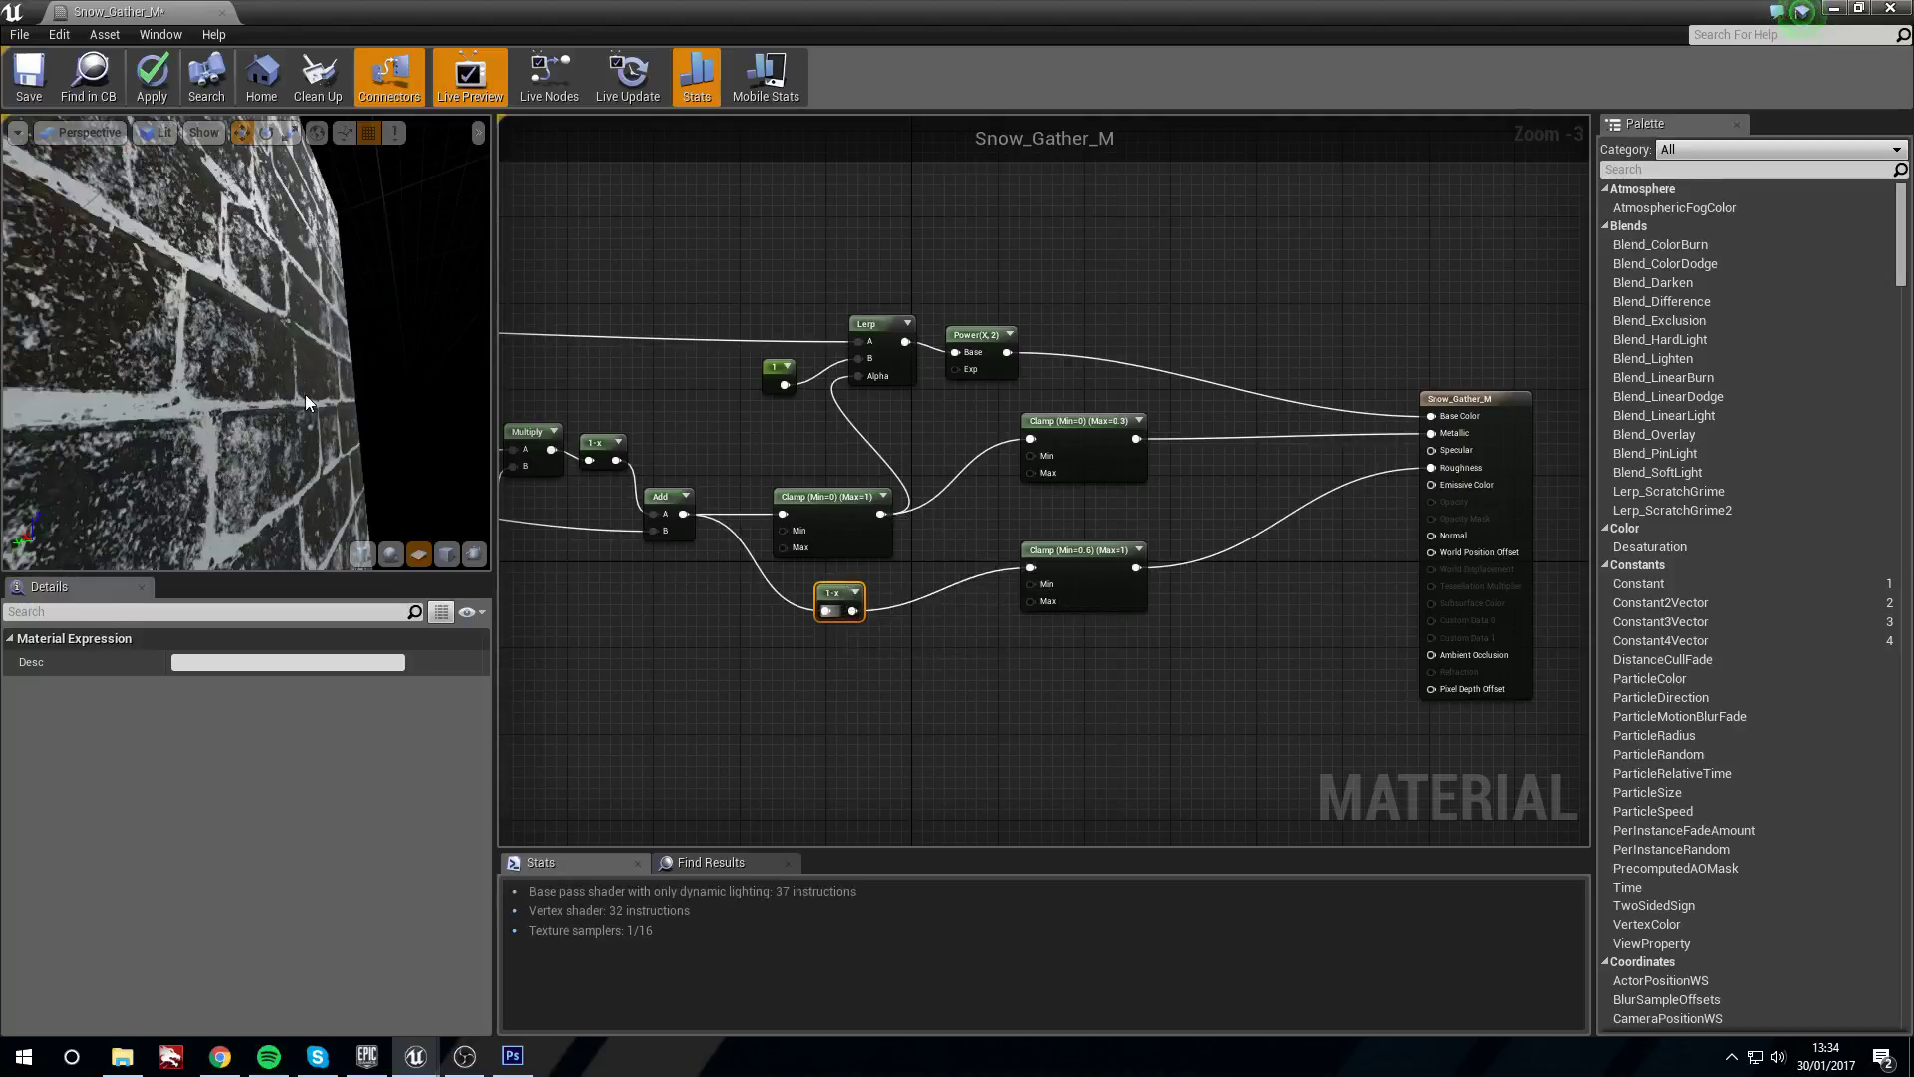
Tidy the Roughness branch by nudging its 1-x node and the 0.6 Clamp slightly upward
mouse_move(249, 349)
mouse_down()
mouse_move(309, 351)
mouse_move(45, 367)
mouse_move(234, 359)
mouse_move(214, 334)
mouse_move(247, 357)
mouse_move(170, 361)
mouse_move(214, 334)
mouse_move(237, 361)
mouse_up()
right_drag(918, 431, 946, 403)
drag(870, 564, 882, 564)
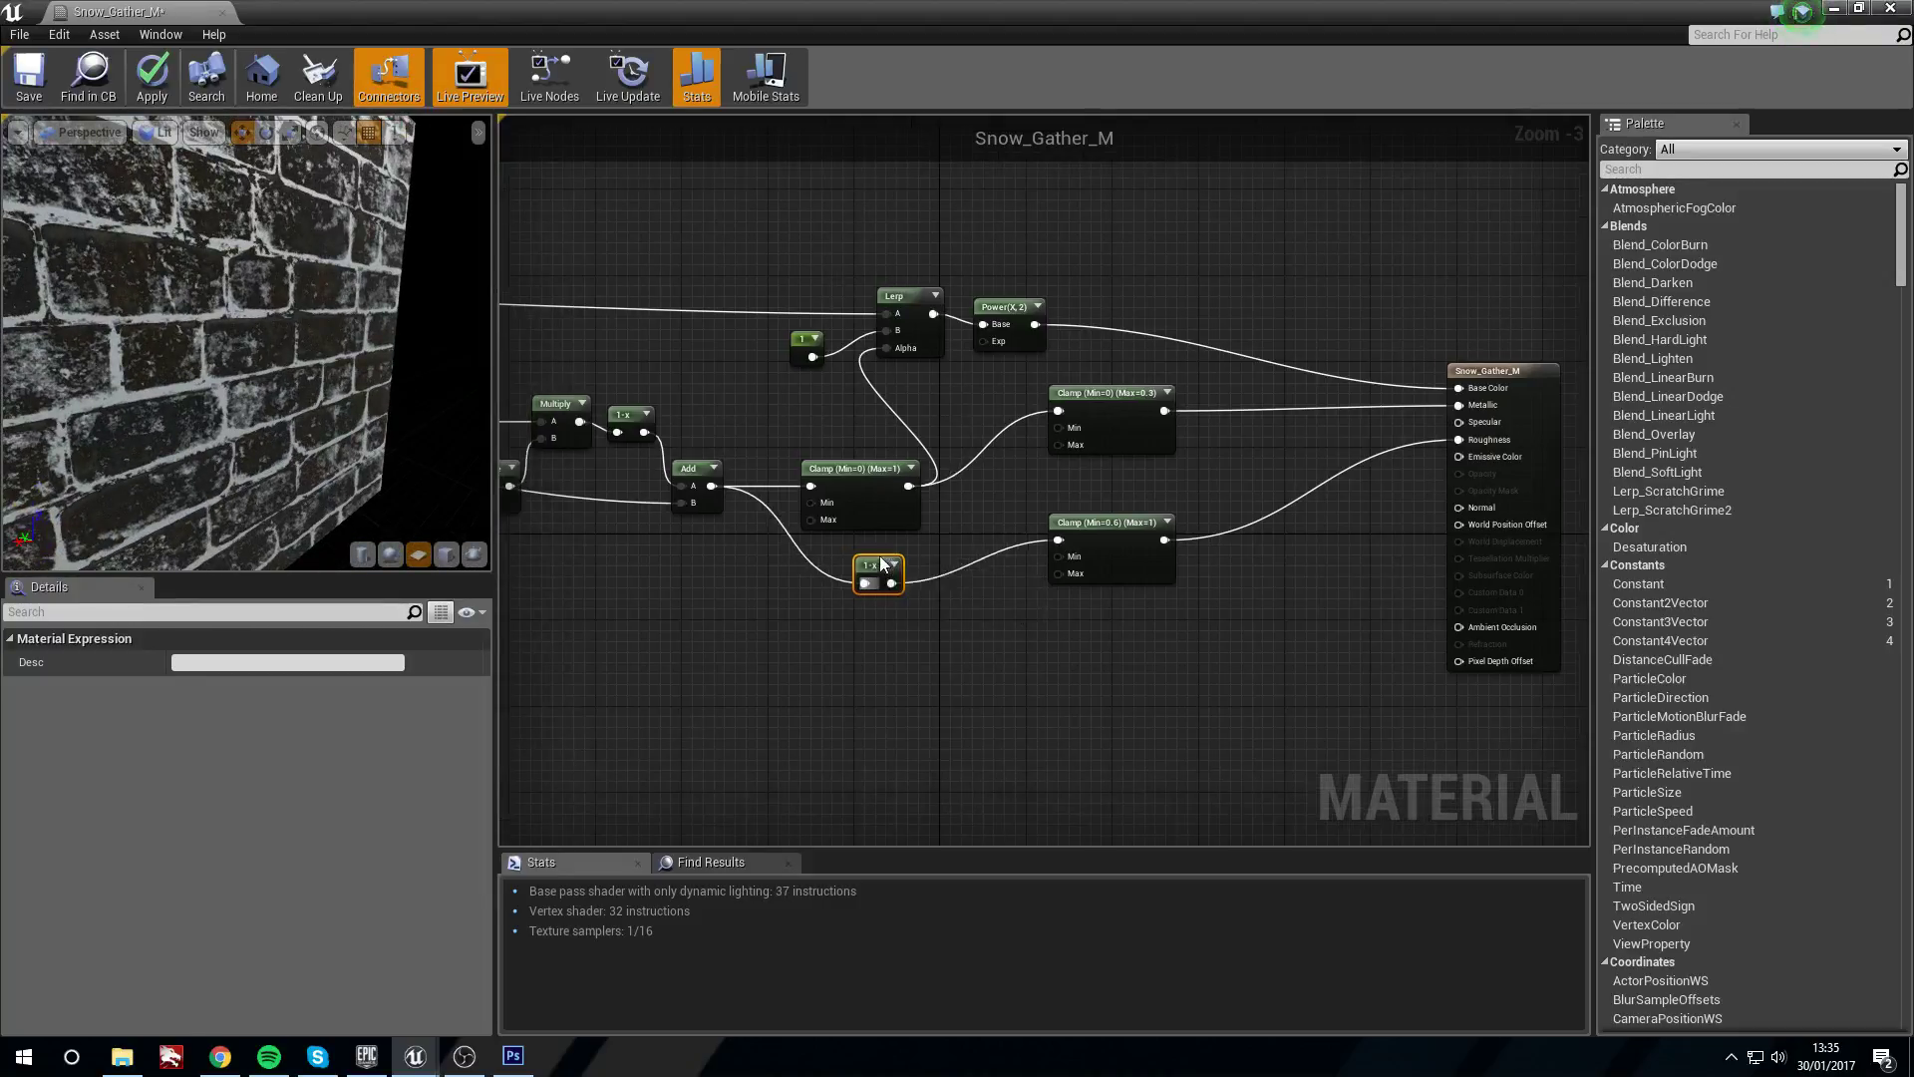
click(907, 608)
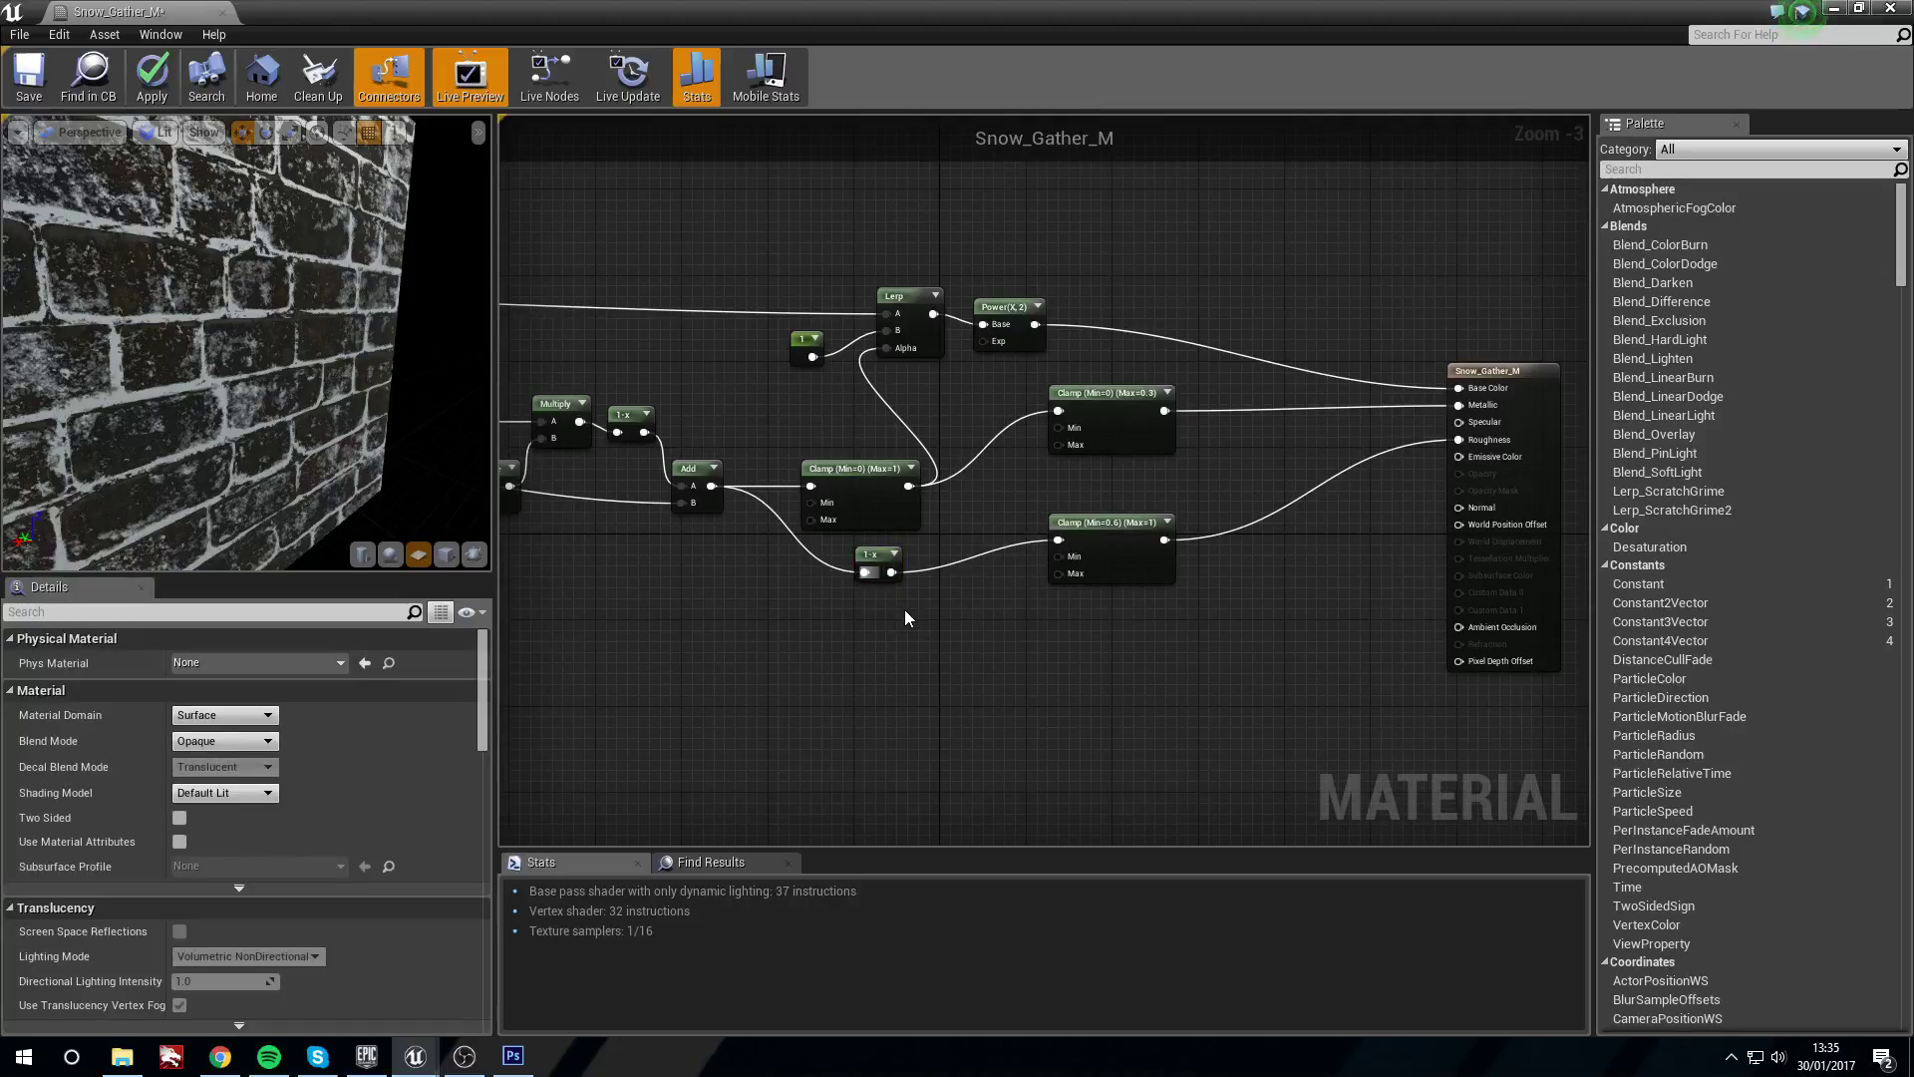
right_drag(905, 608, 790, 519)
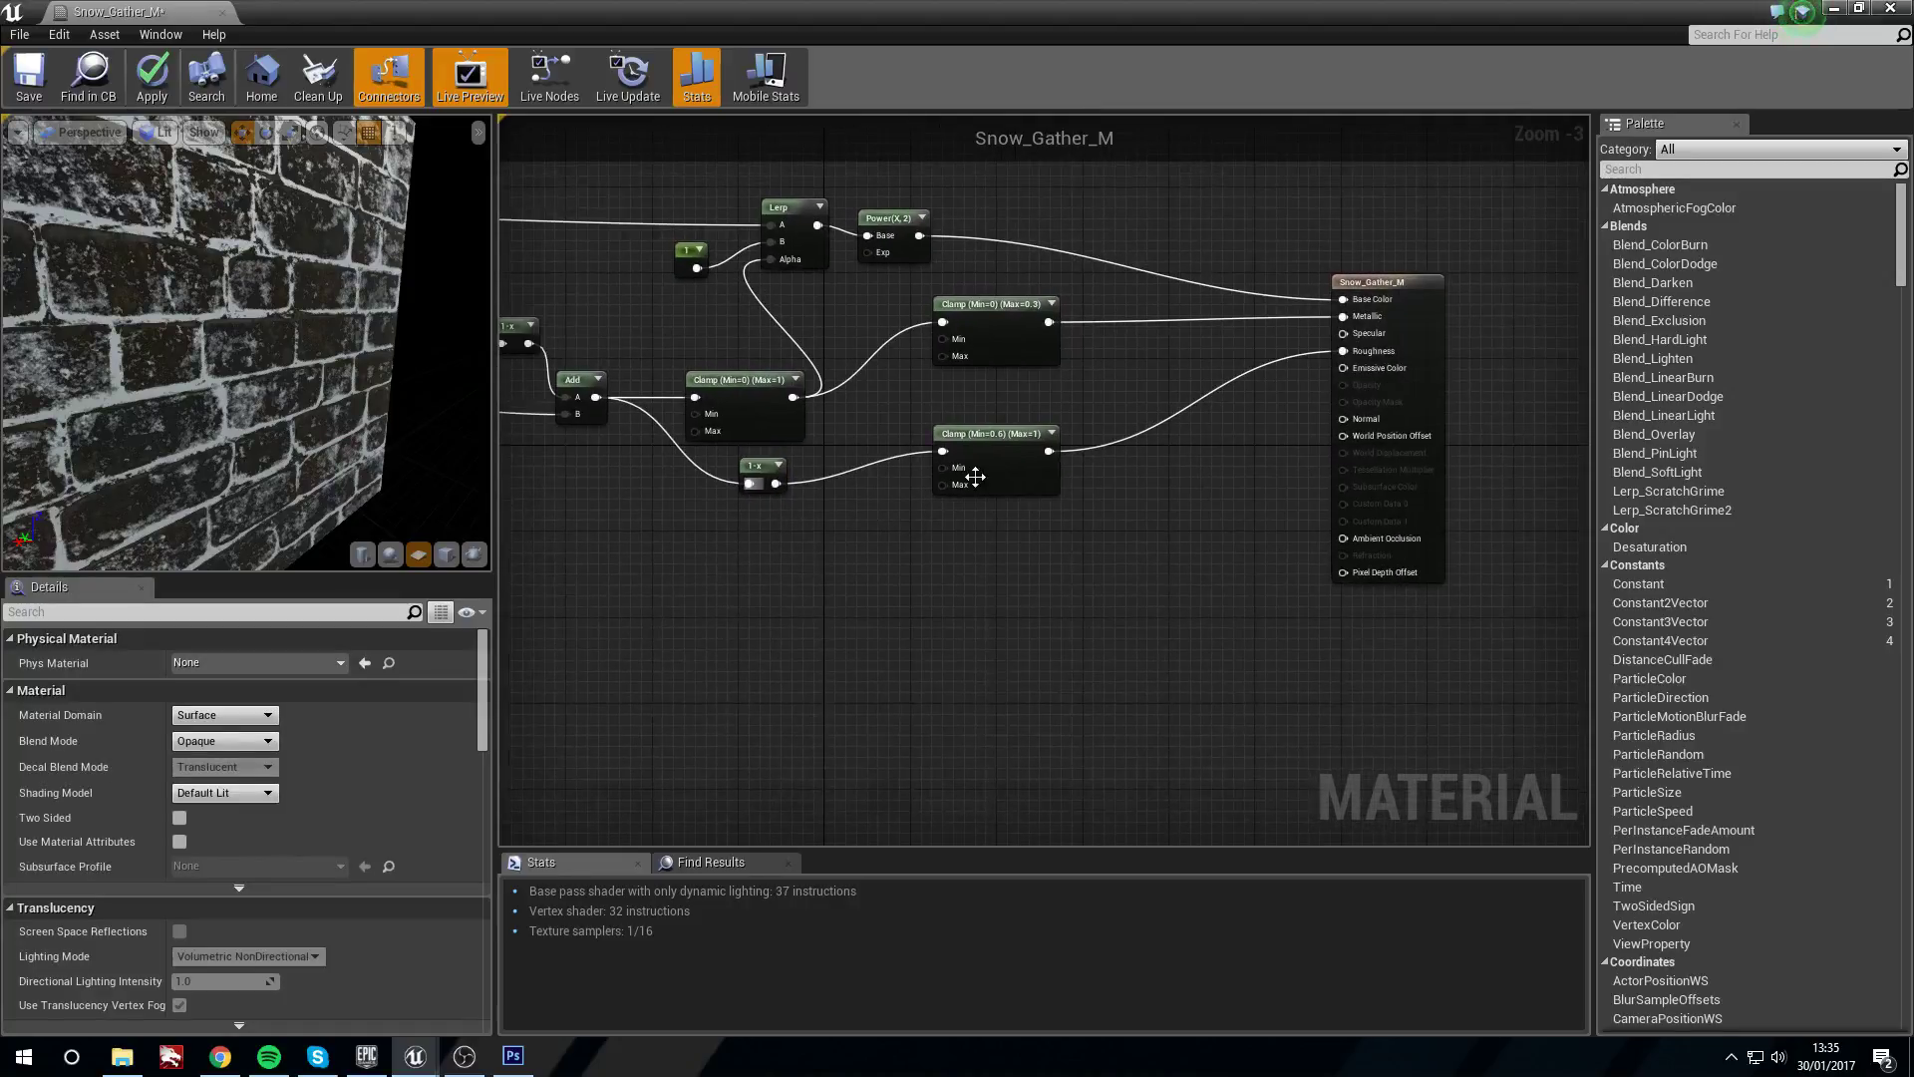
click(979, 420)
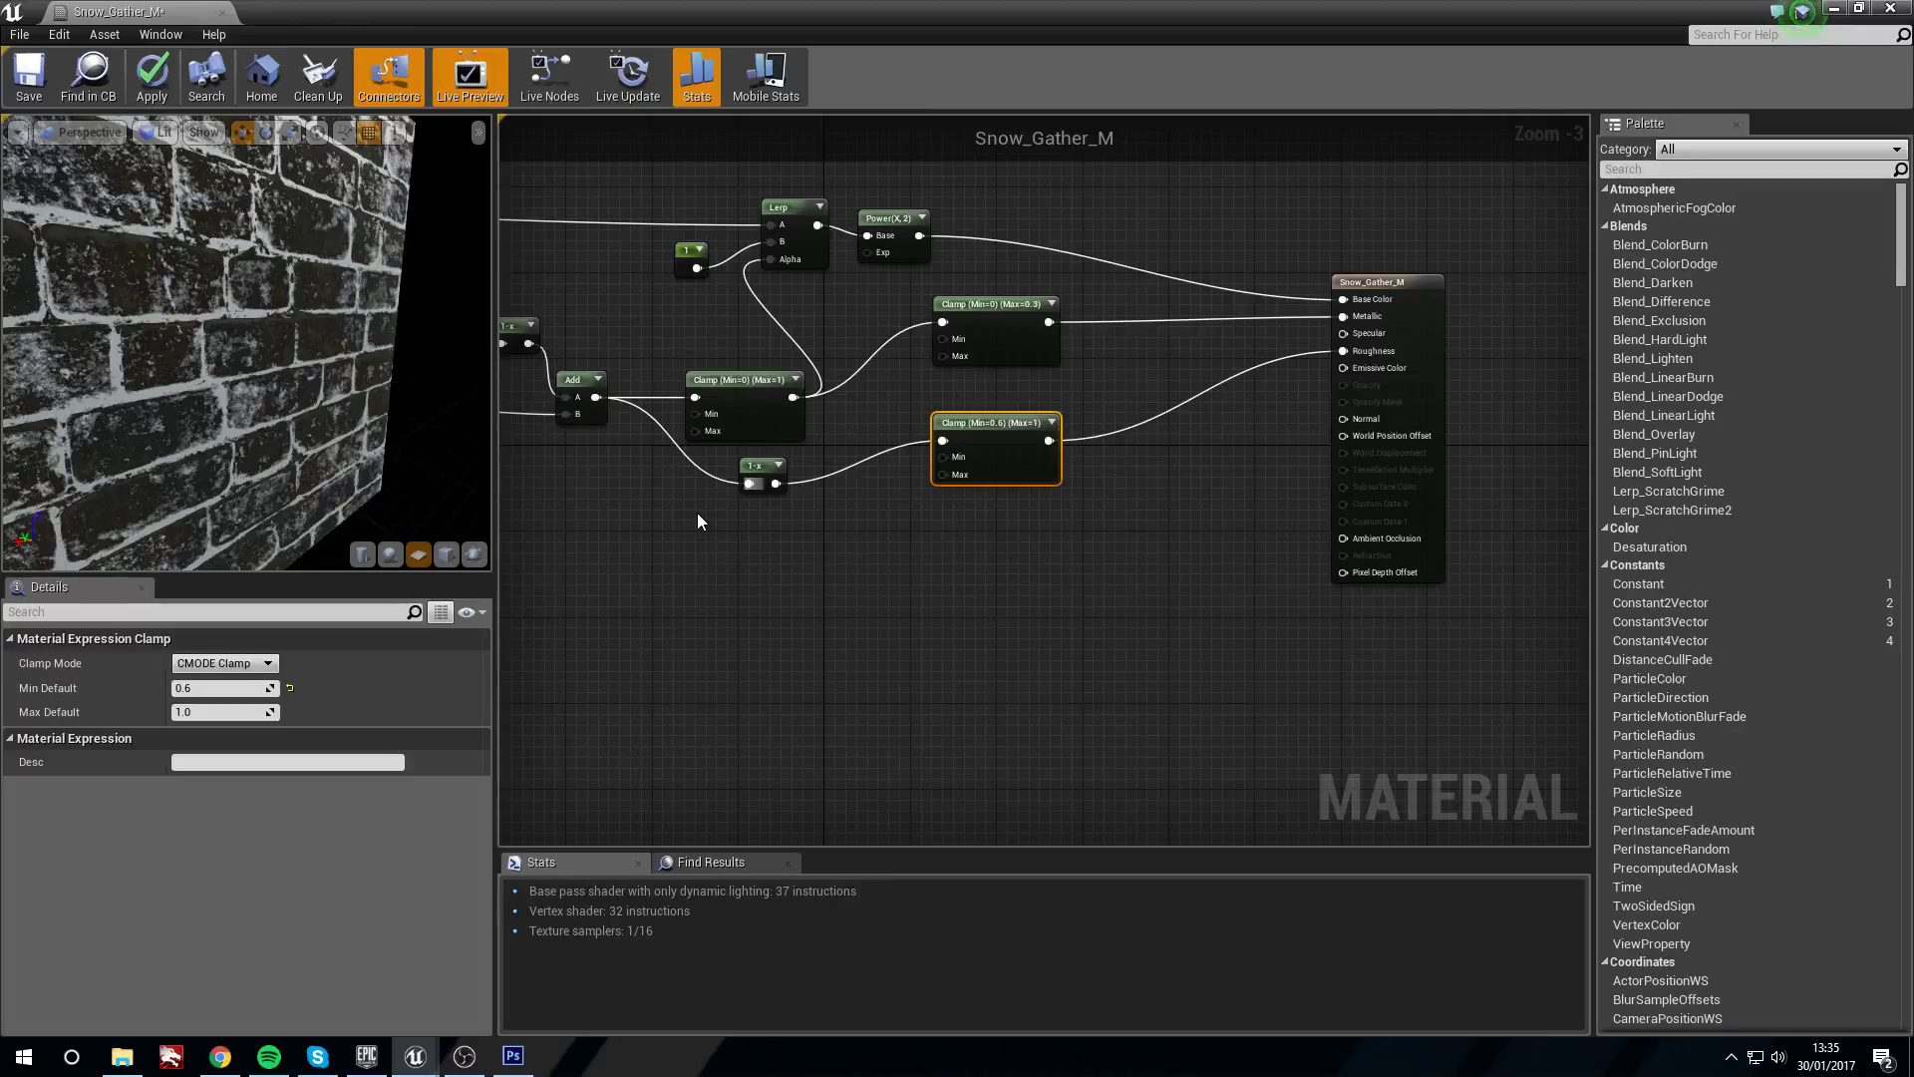
Connect the T_Brick_Clay_Old_N texture sample's colour output to the material's Normal input
right_drag(699, 590, 963, 488)
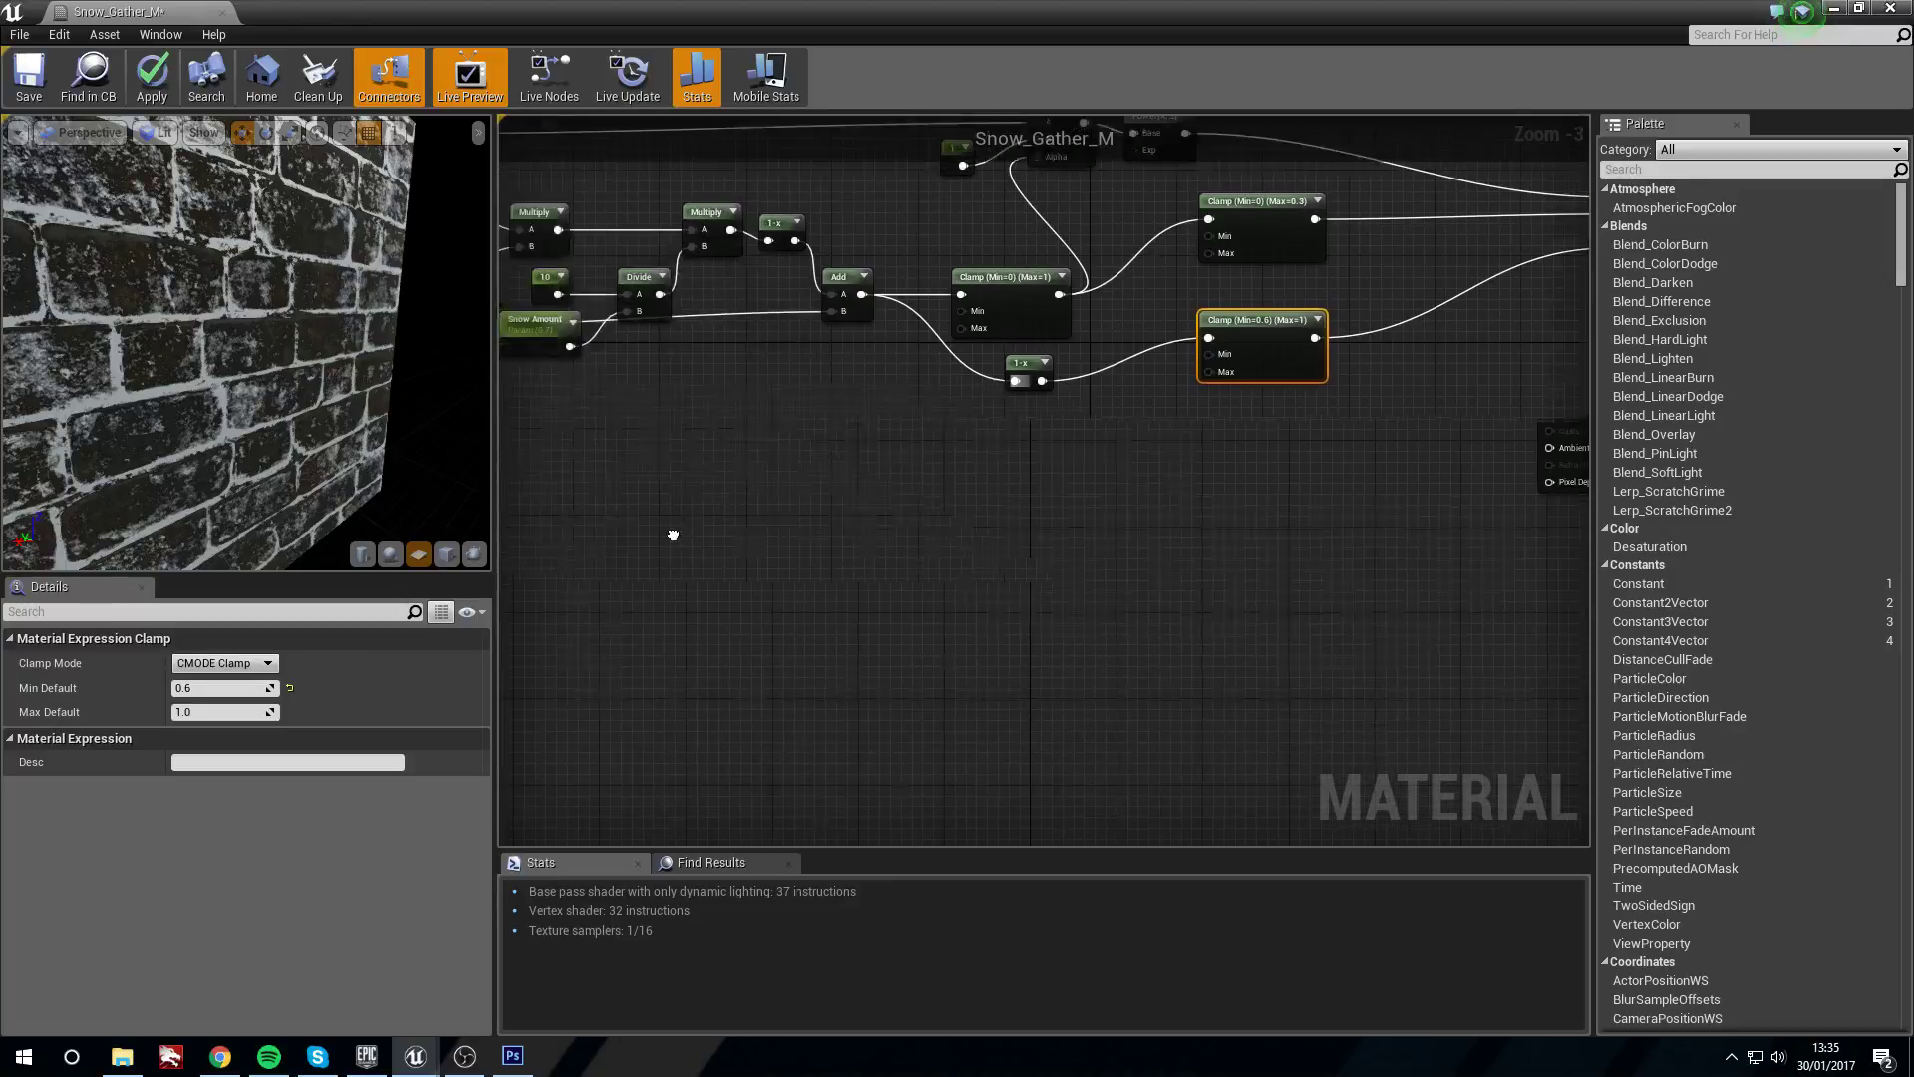
right_drag(671, 534, 1115, 592)
drag(843, 595, 843, 555)
right_drag(1028, 598, 884, 558)
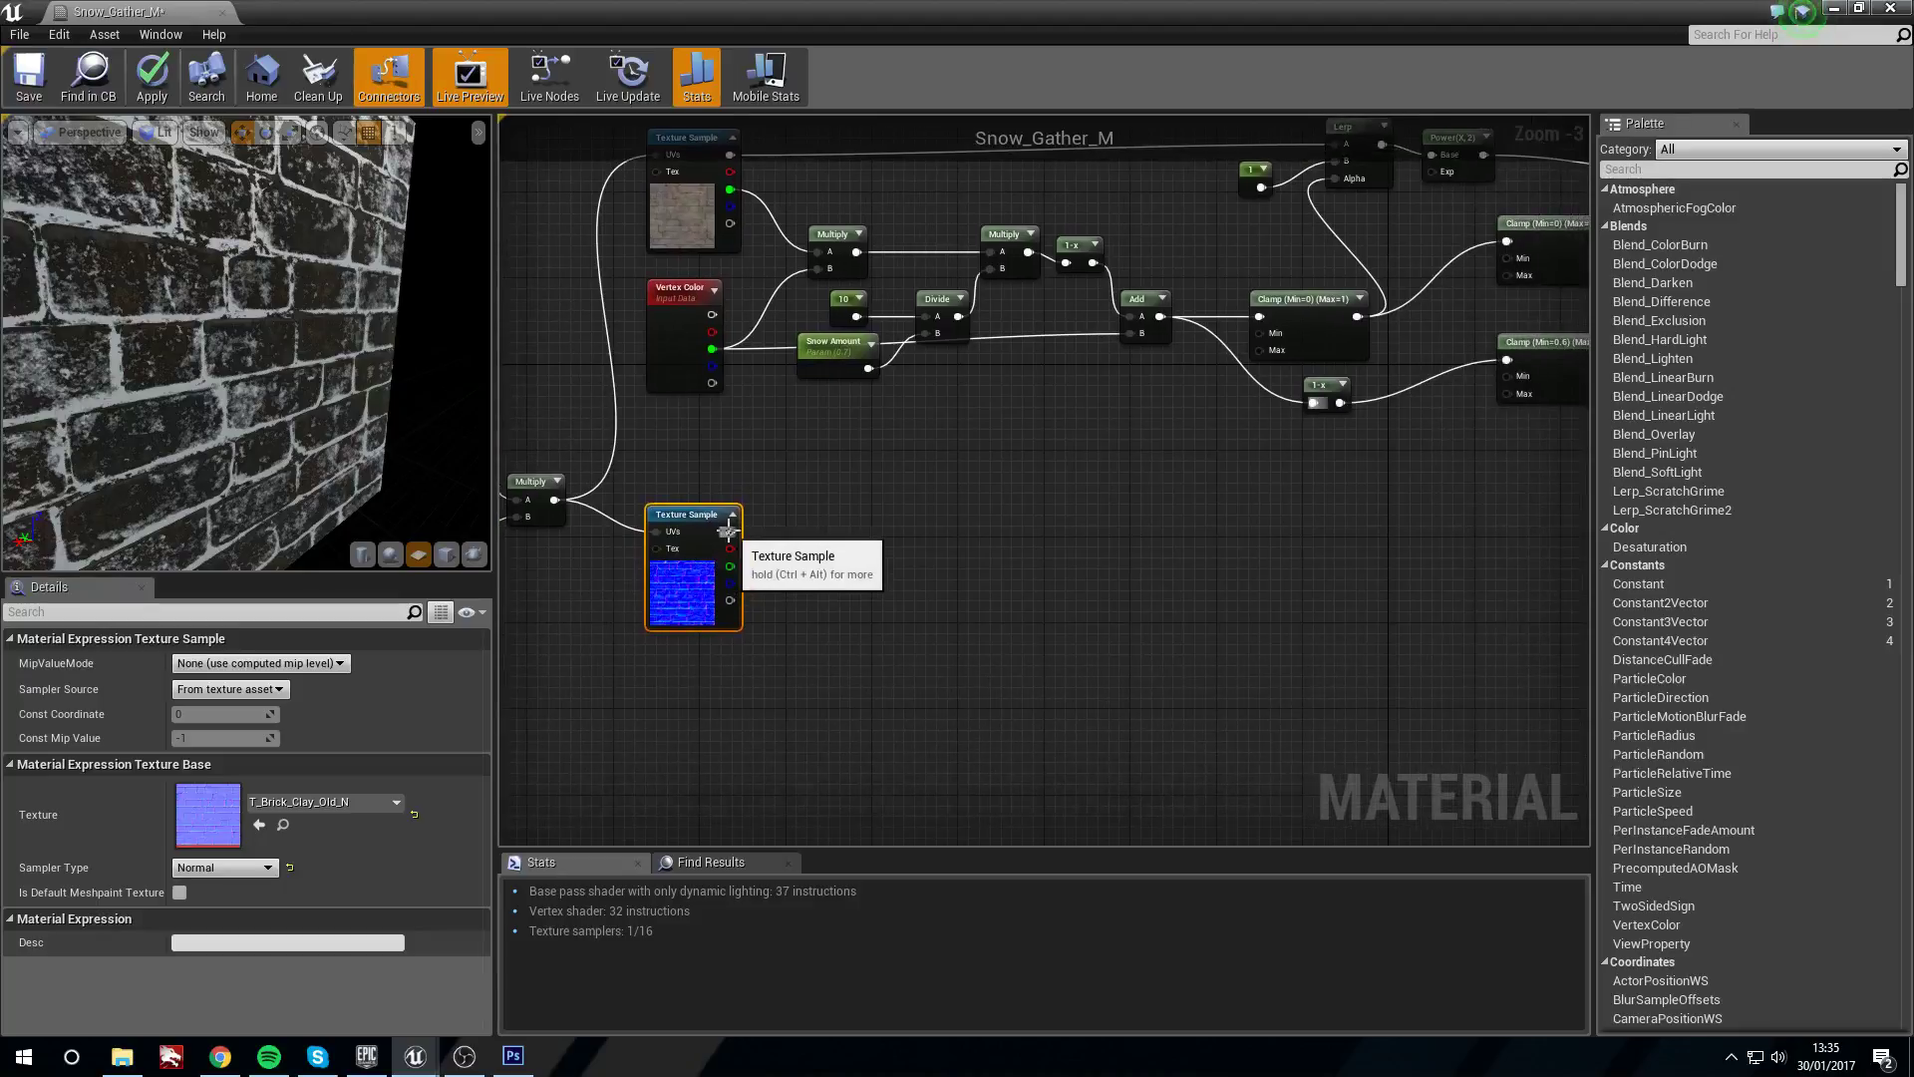
right_drag(1187, 573, 1027, 564)
drag(572, 525, 1246, 333)
right_drag(897, 550, 1127, 591)
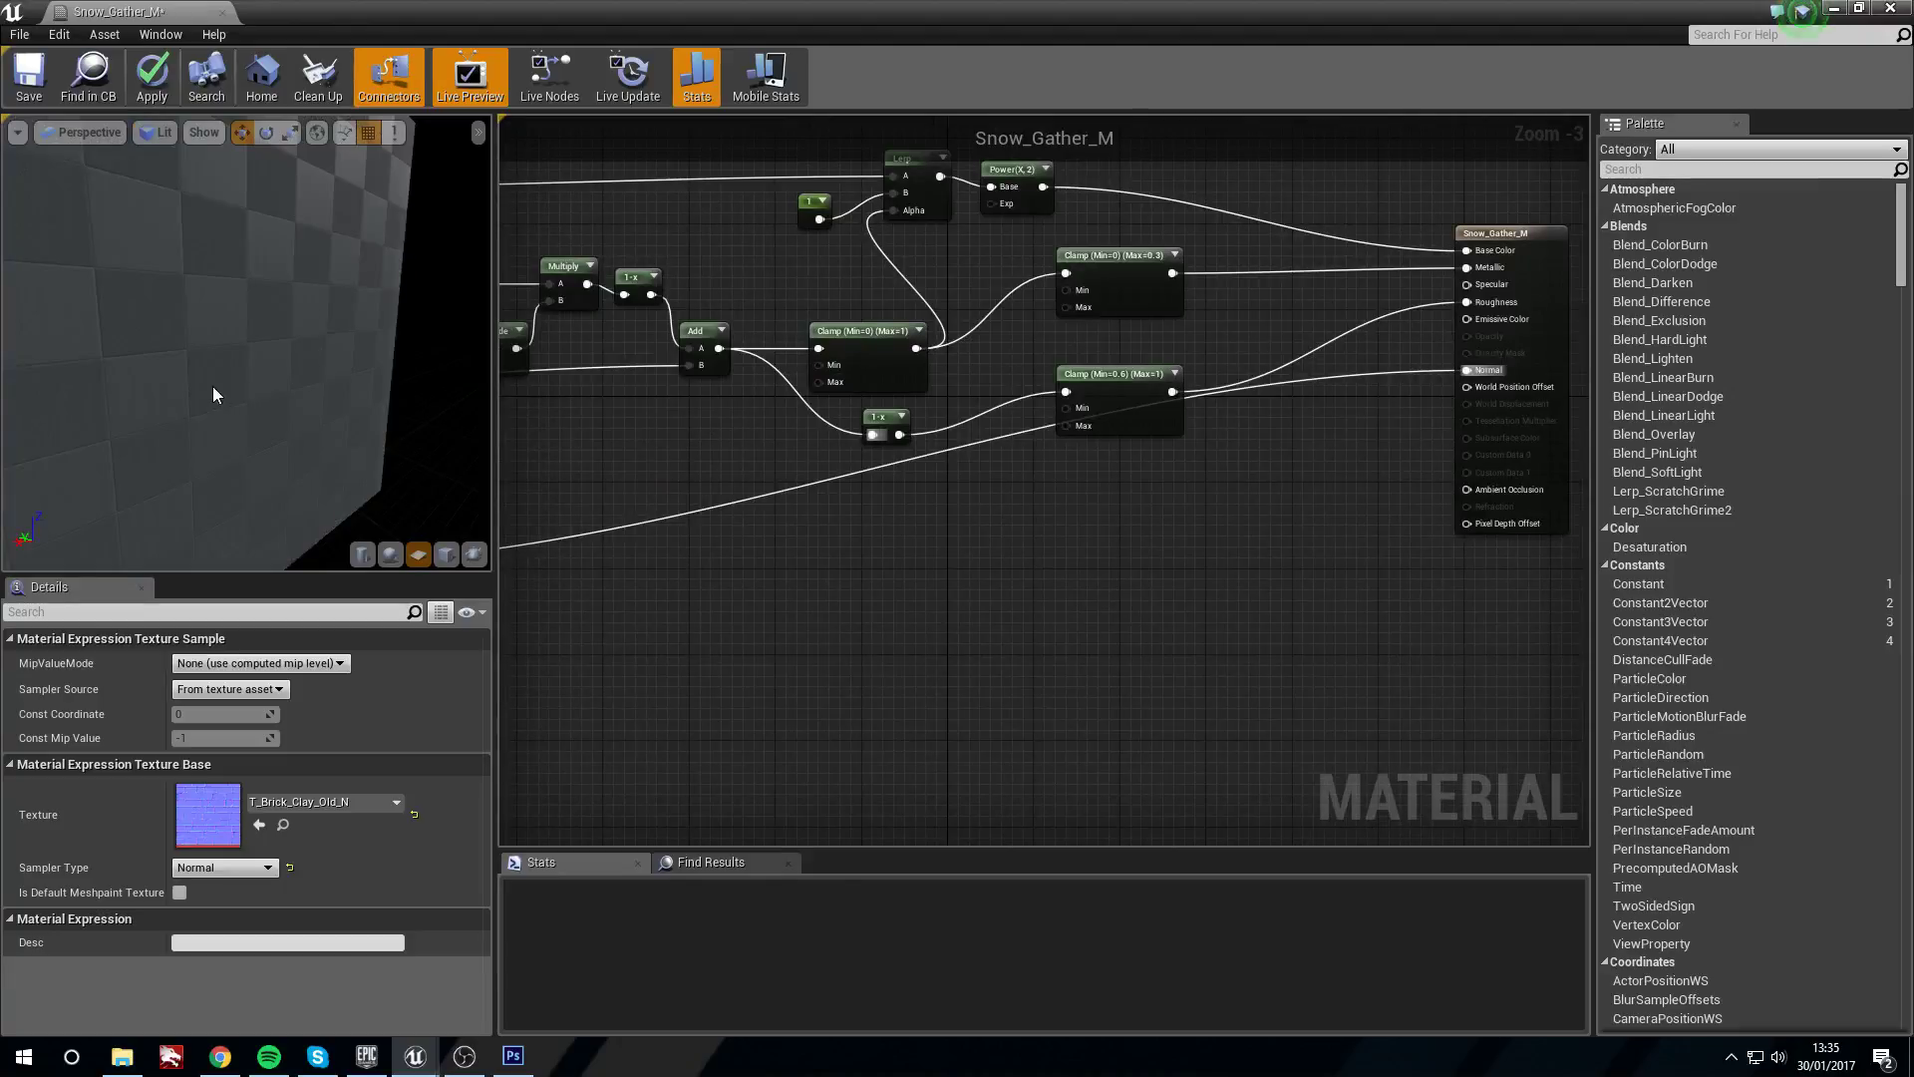
Inspect the brick surface up close in the preview, and break the link on the material's Normal input
right_drag(247, 406, 252, 488)
mouse_move(249, 399)
mouse_down()
mouse_move(224, 391)
mouse_move(339, 403)
mouse_move(232, 403)
mouse_up()
right_drag(232, 404, 234, 339)
drag(234, 339, 350, 385)
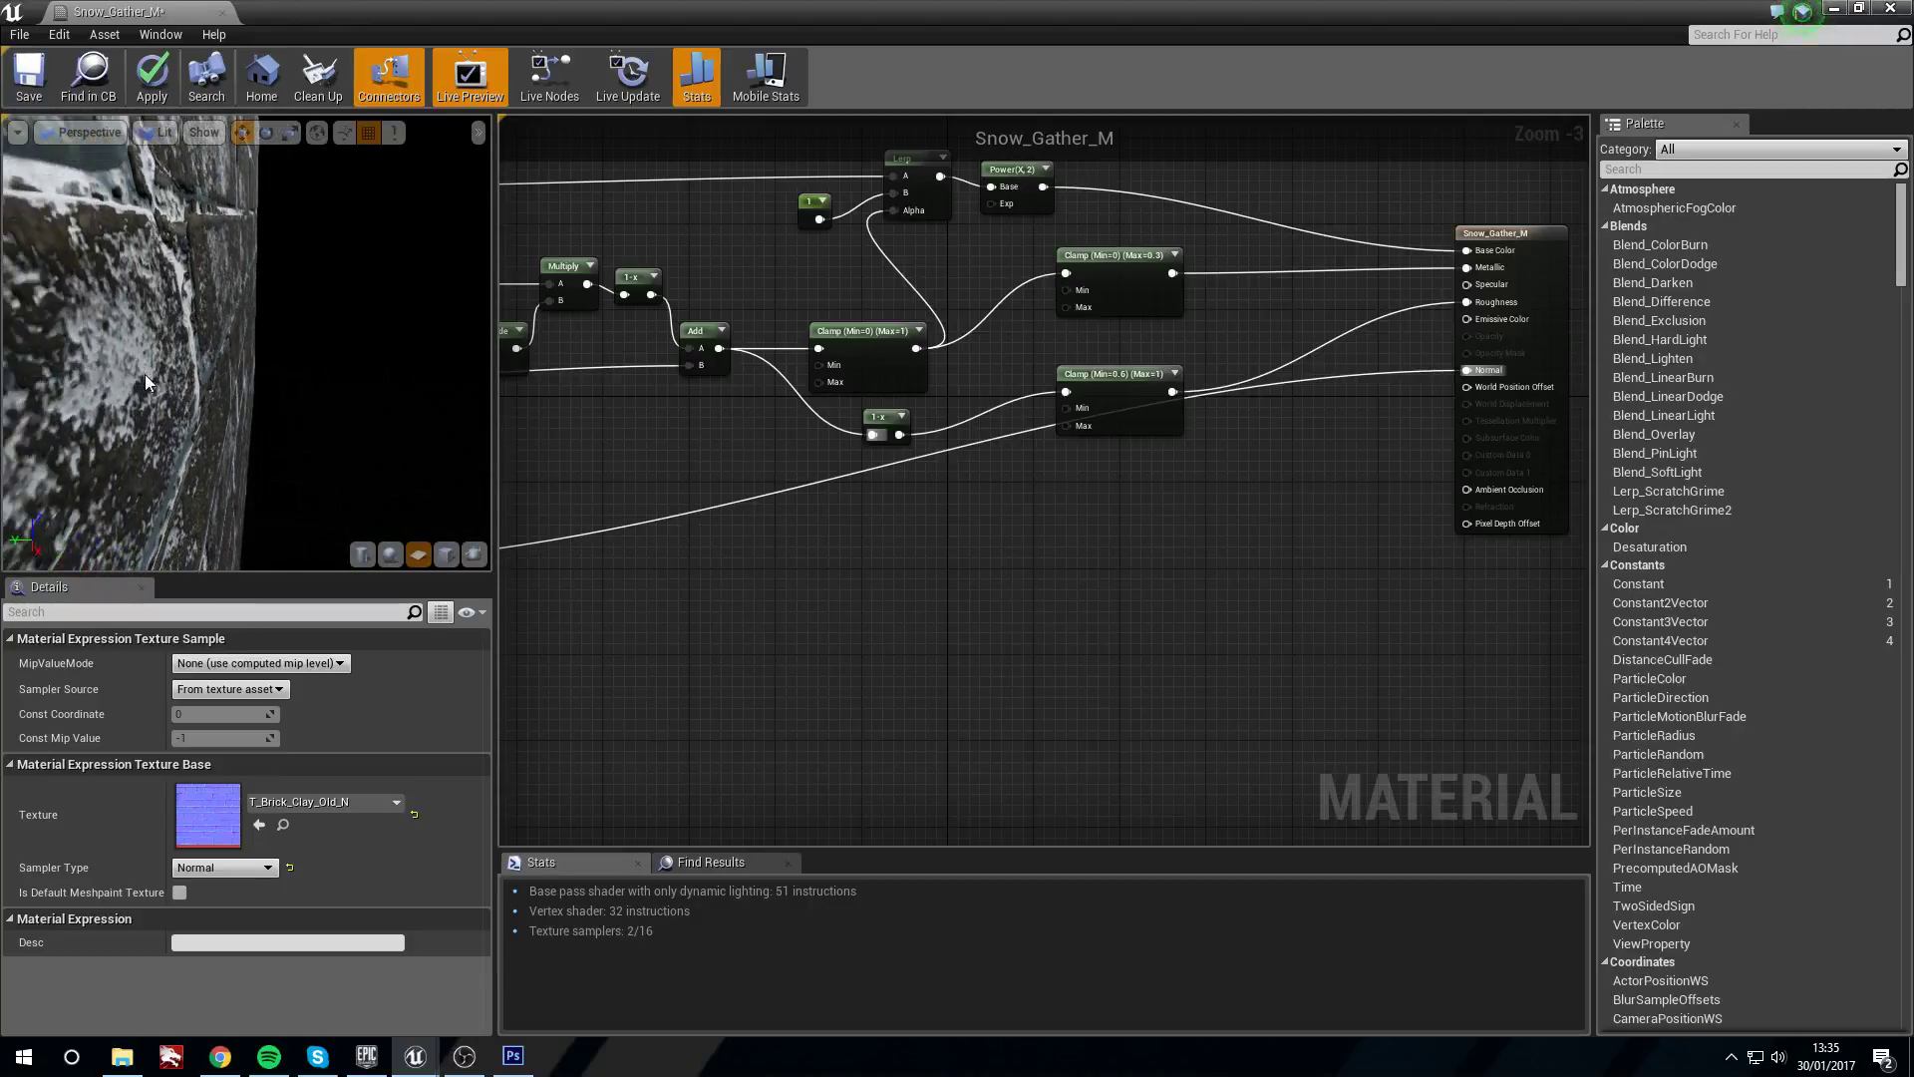
drag(45, 267, 139, 299)
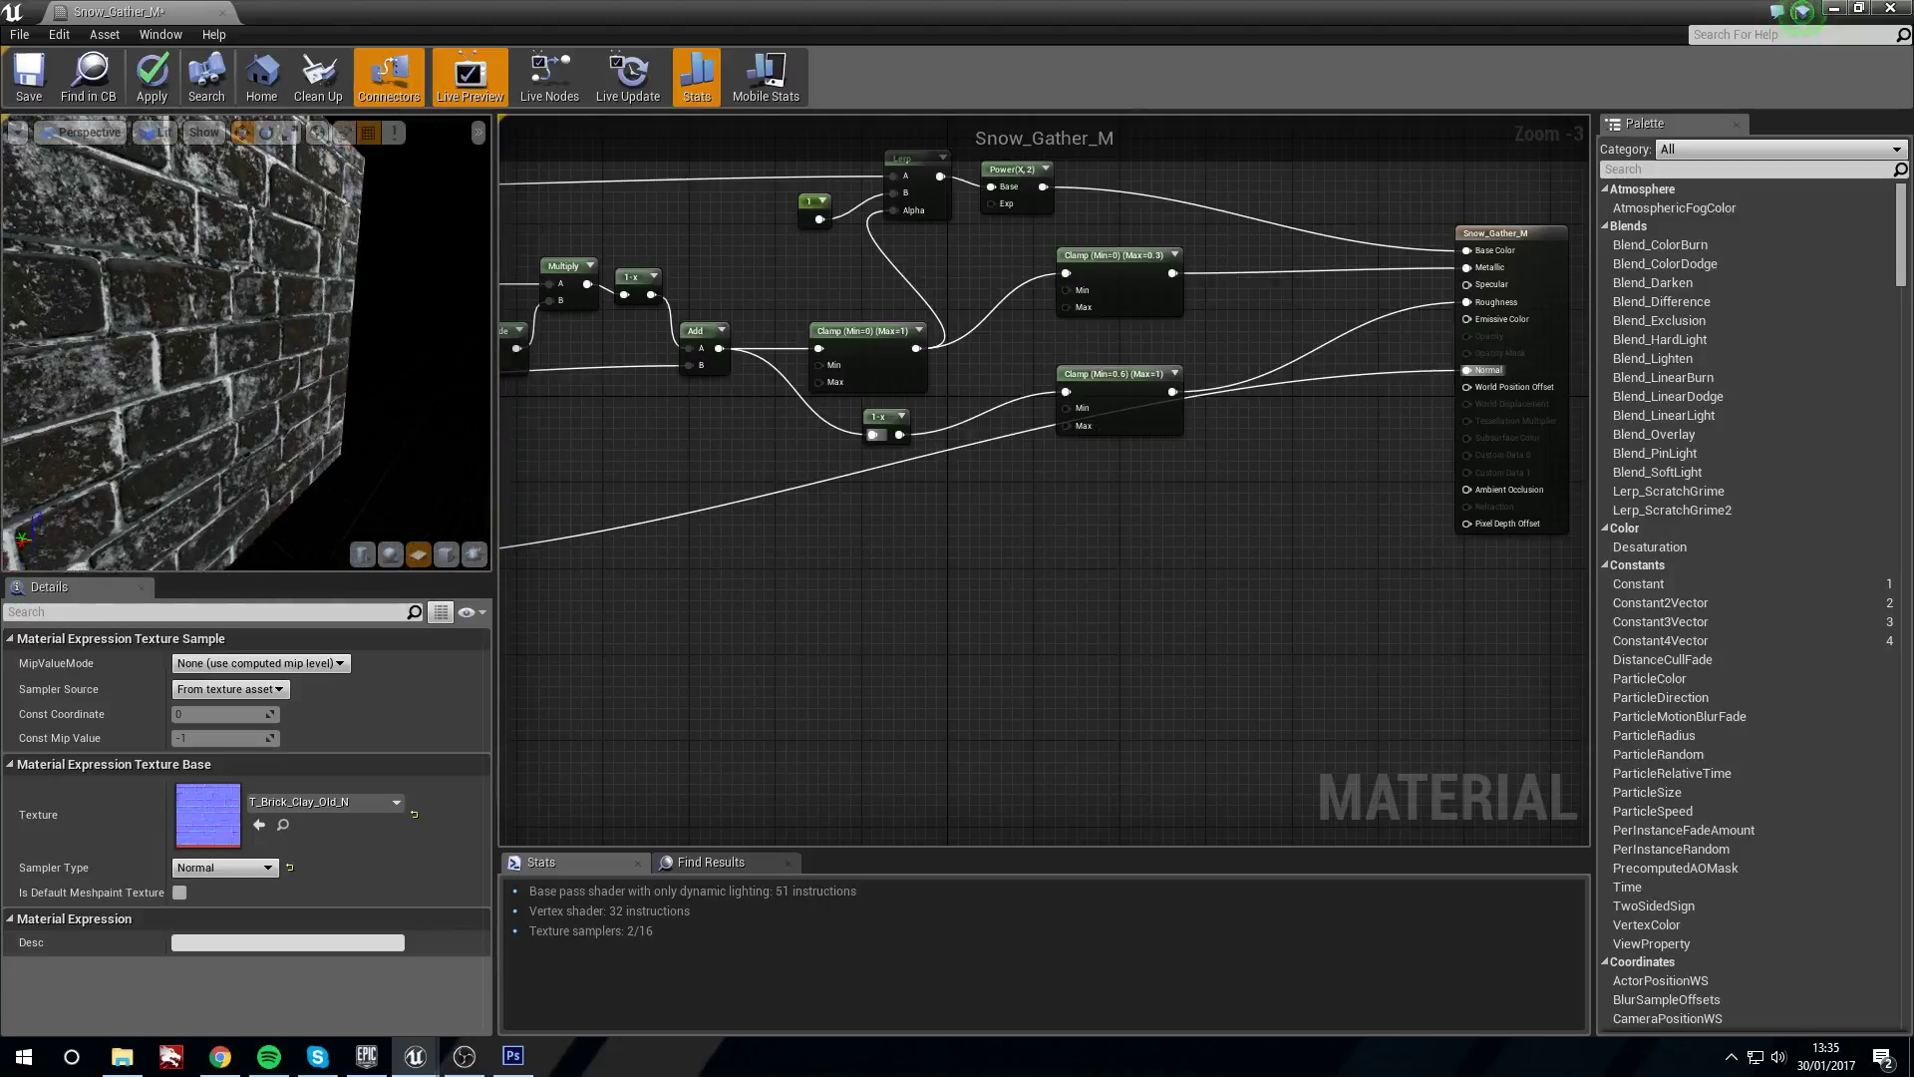
right_drag(1437, 372, 1348, 395)
right_click(1380, 394)
click(1327, 394)
right_click(1381, 393)
click(1432, 416)
Add a BumpOffset node beside the normal texture sample and connect the sample's red output to its Coordinate input
right_drag(775, 580, 1247, 553)
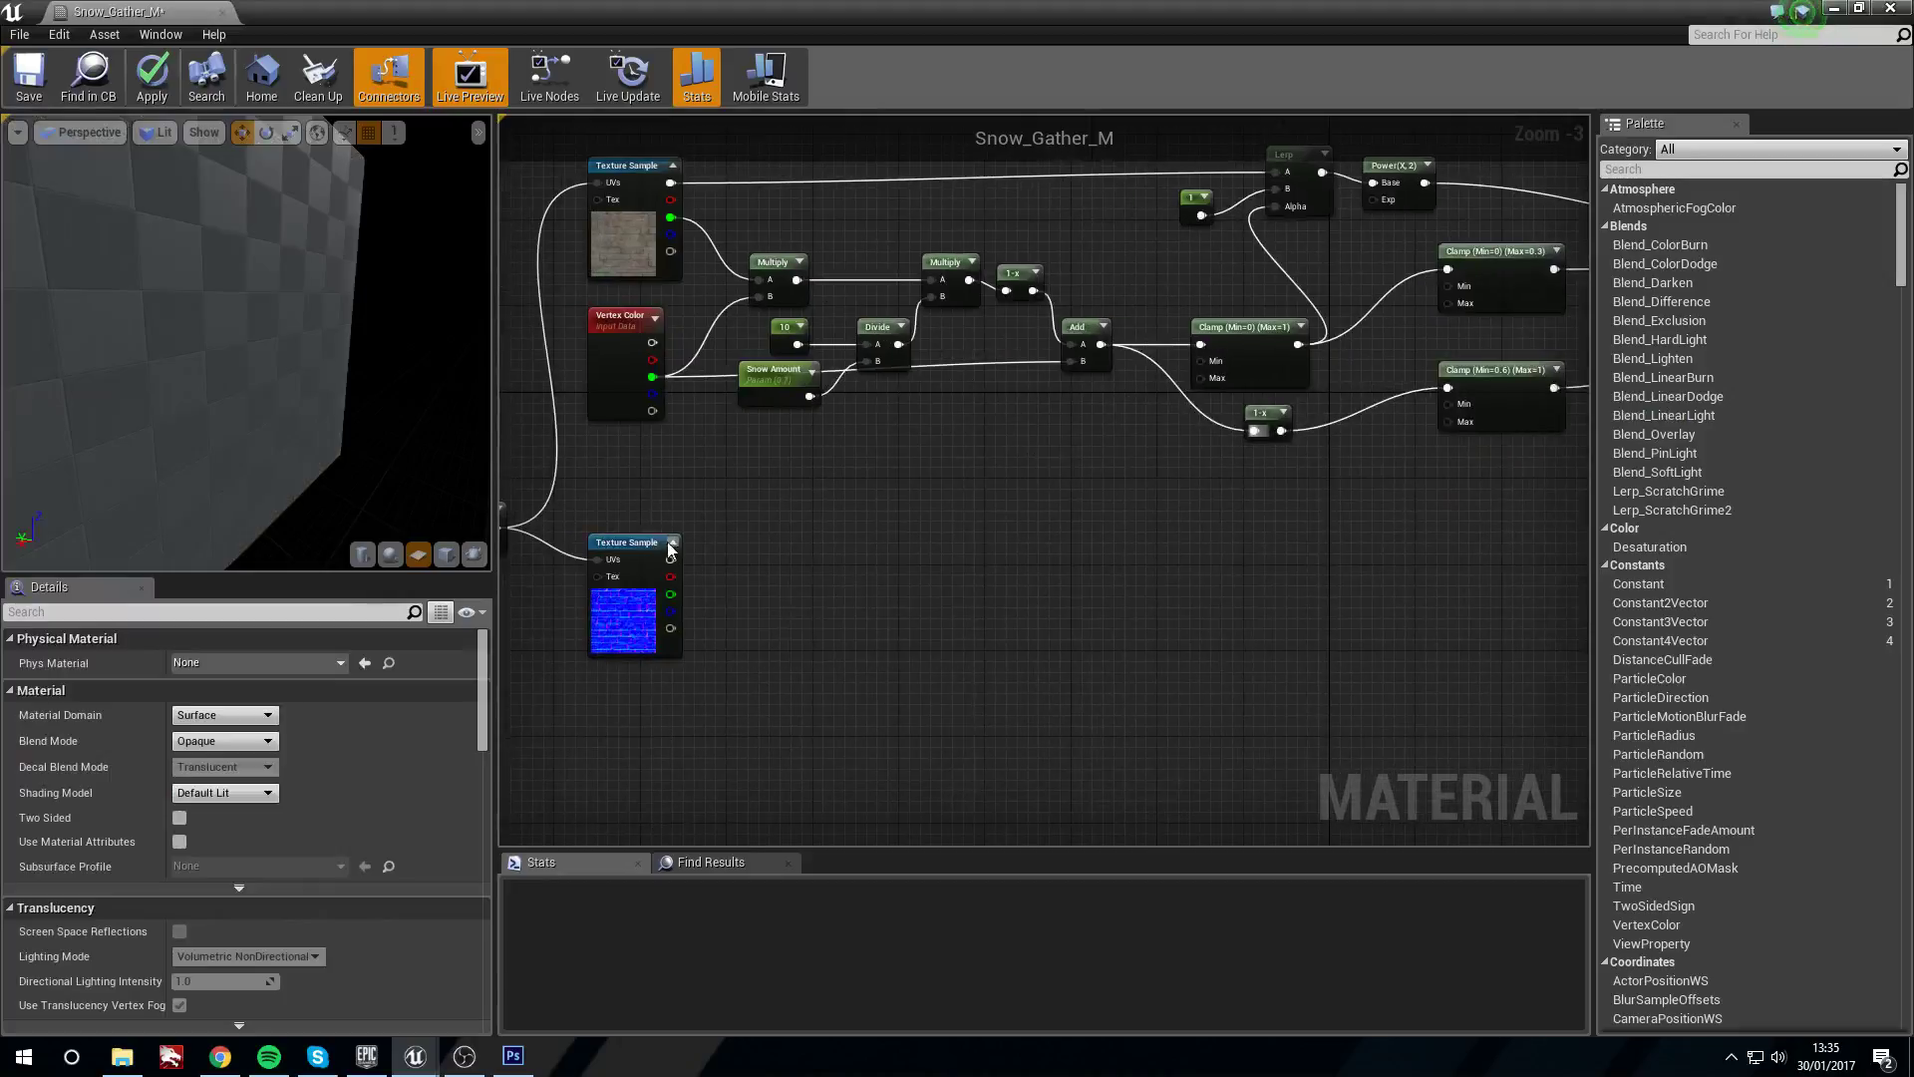
drag(639, 549, 628, 549)
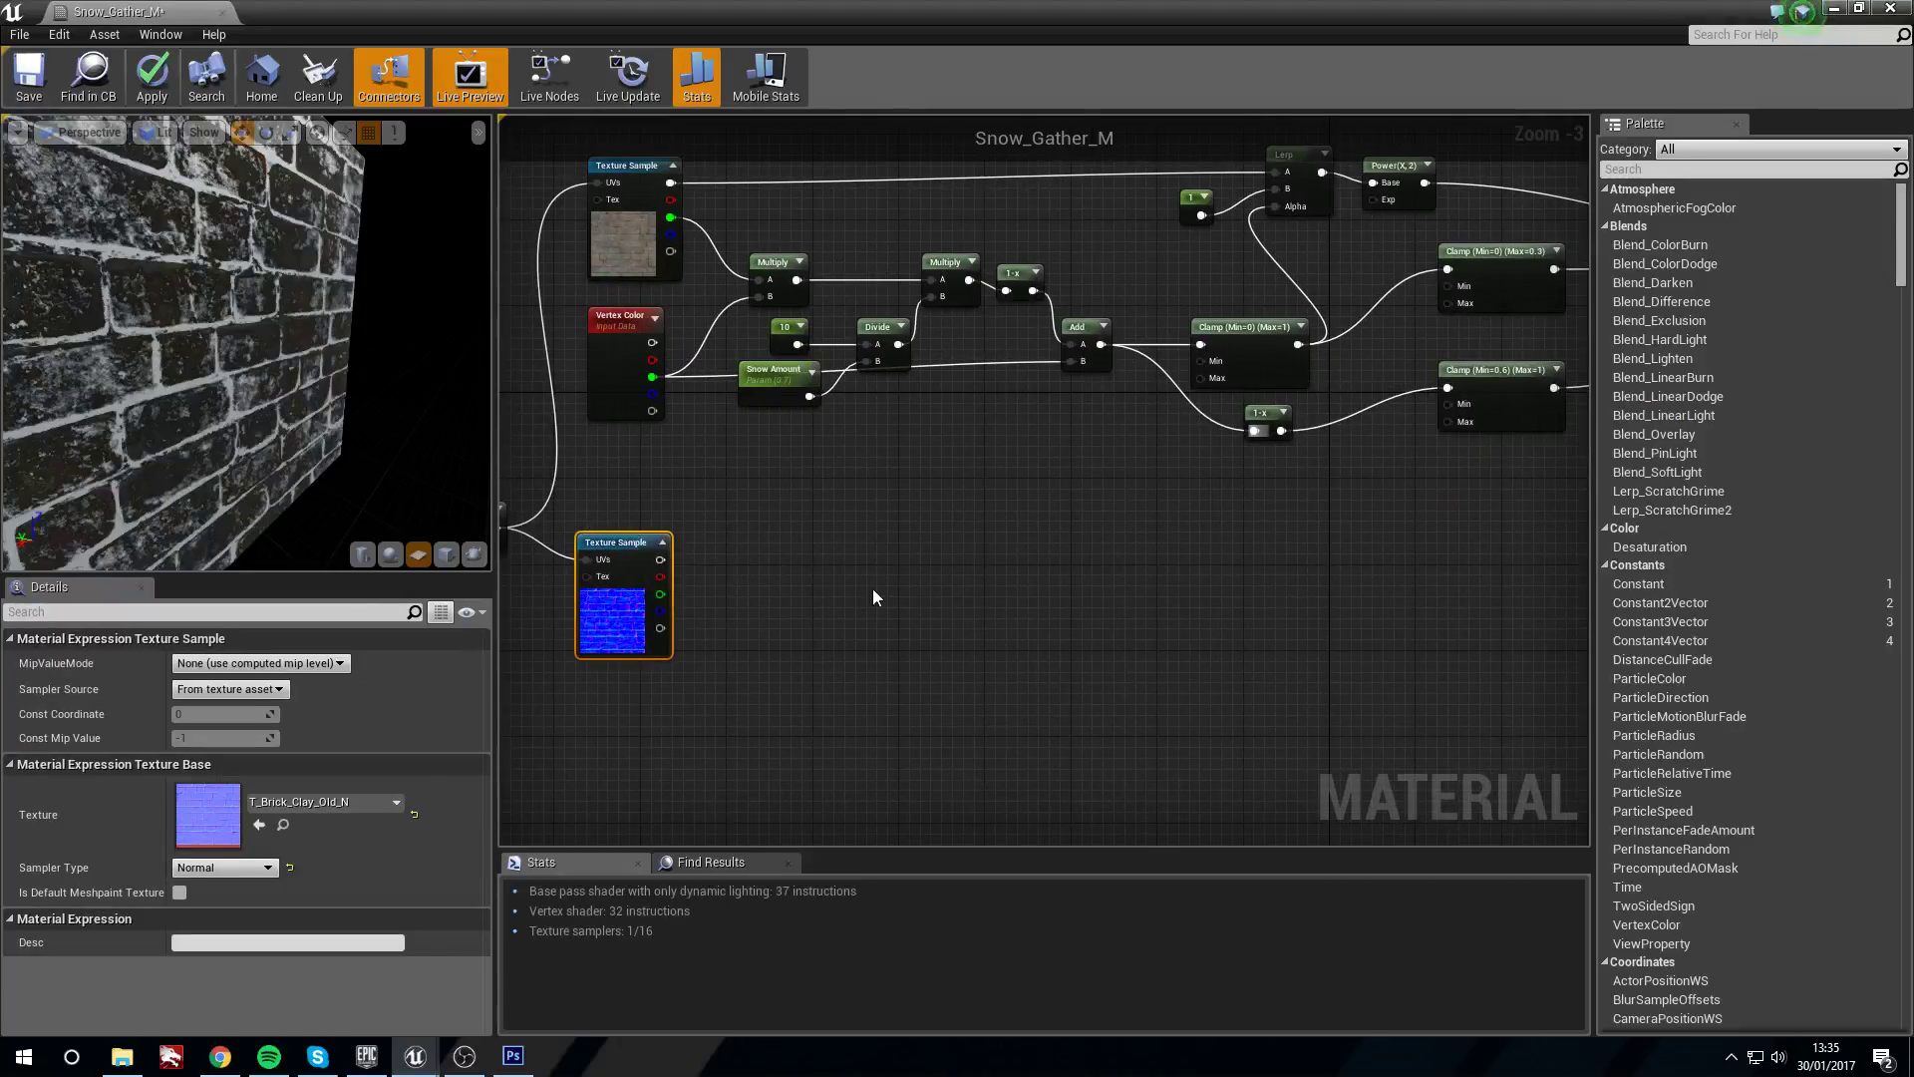
right_drag(757, 554, 729, 543)
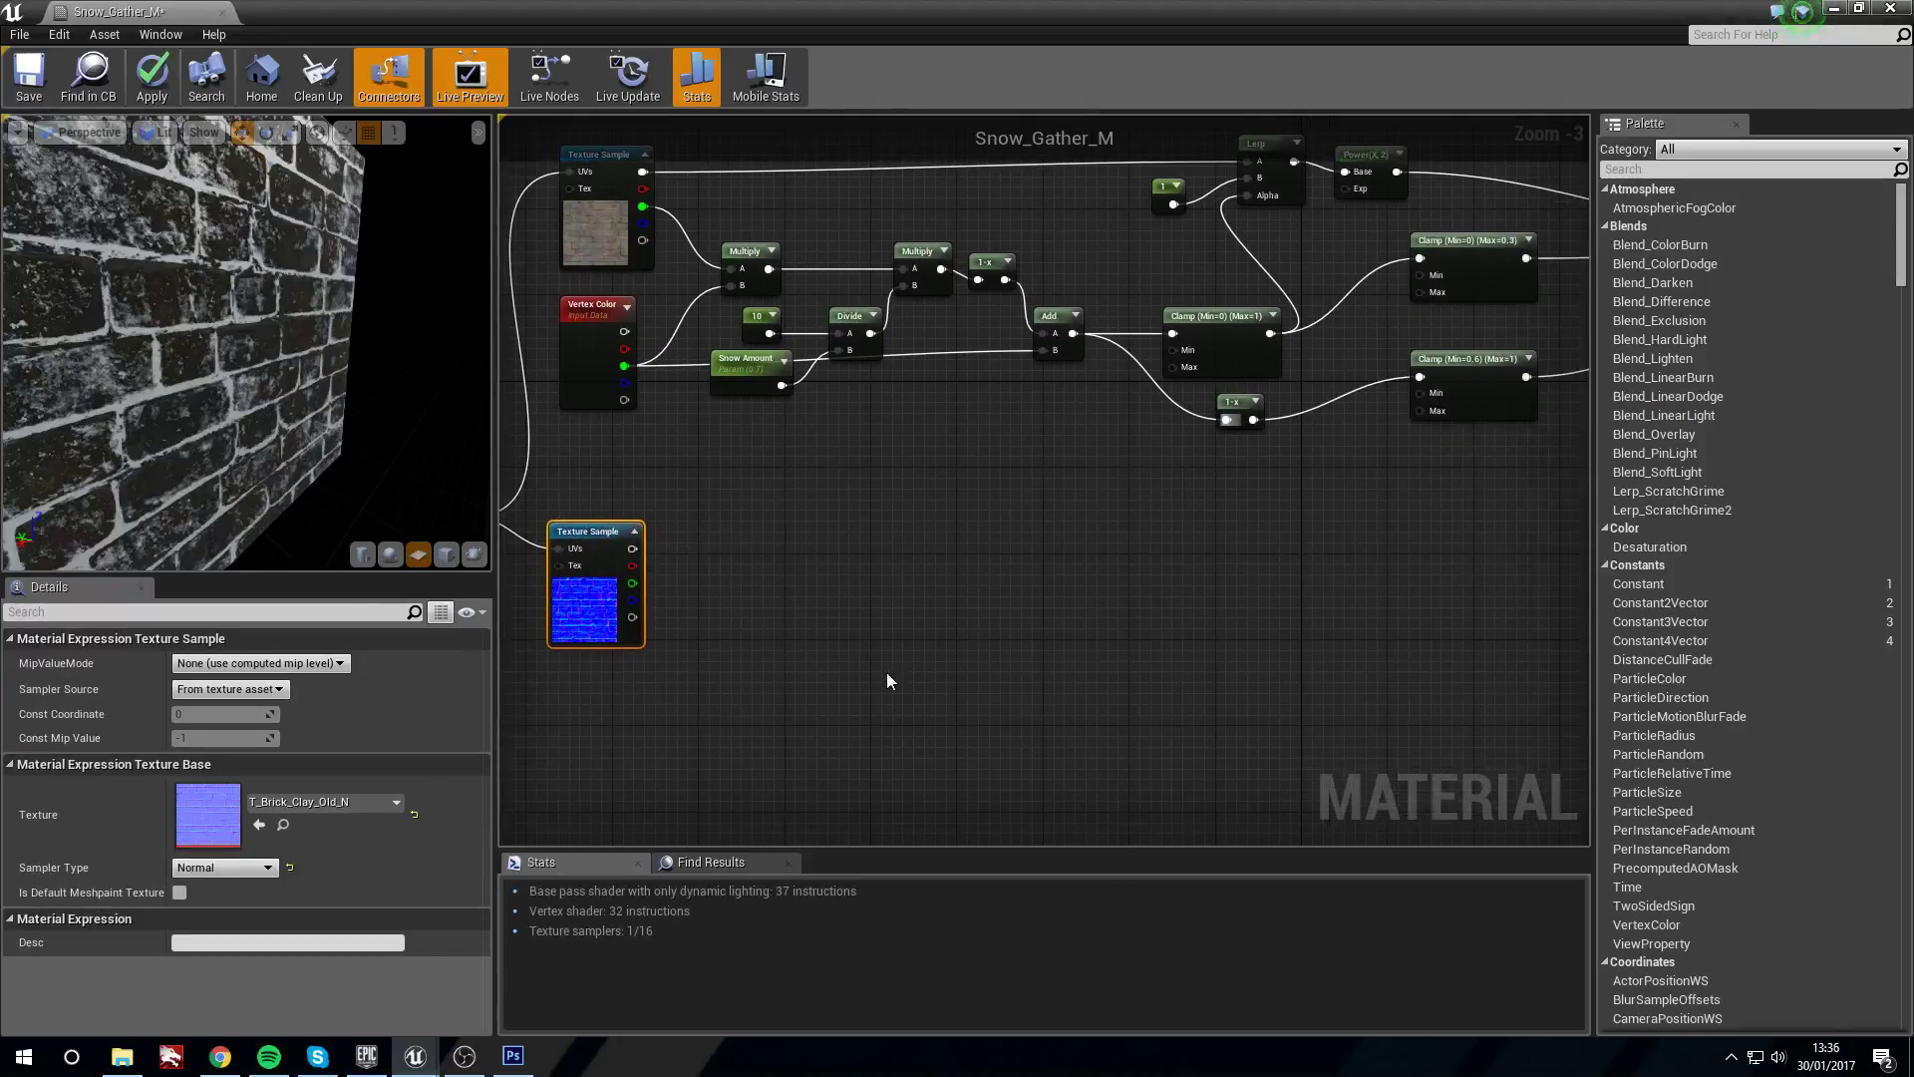
right_click(949, 631)
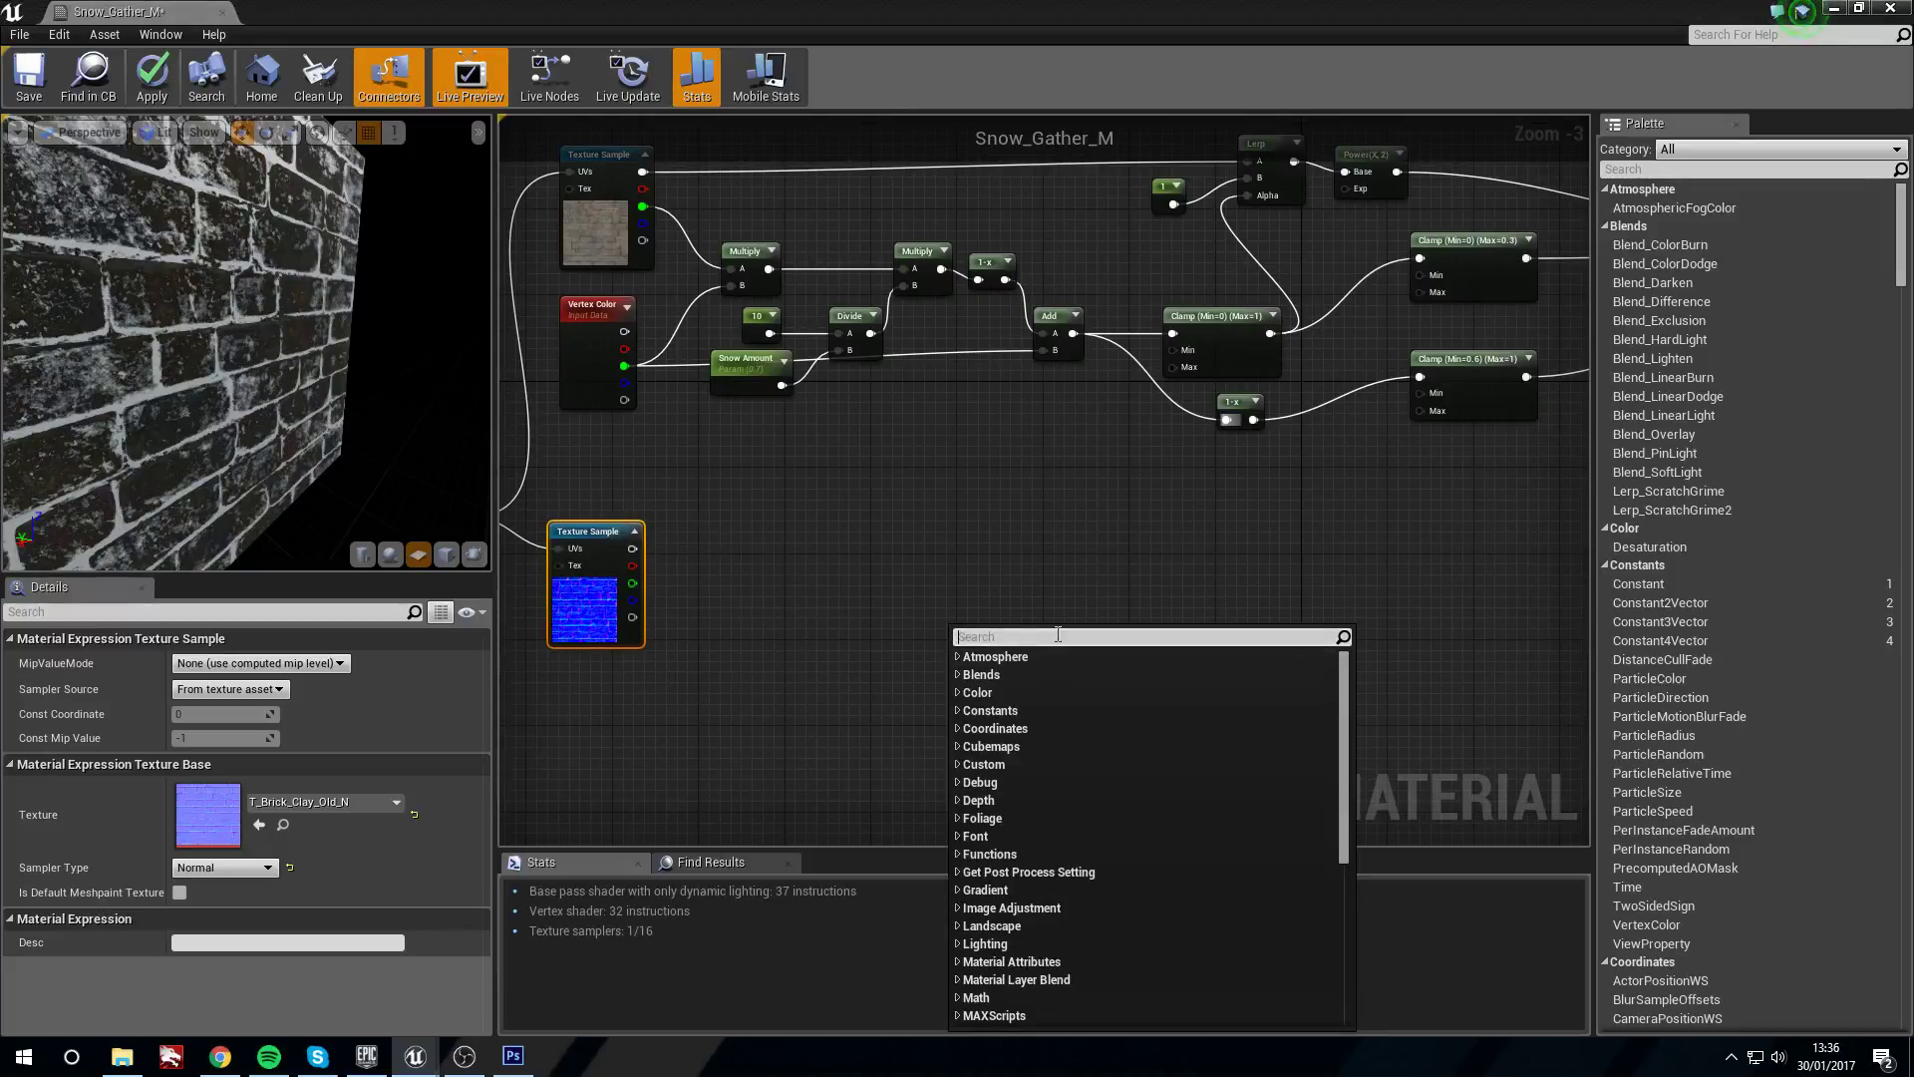
text(bump)
key(Return)
drag(1058, 635, 967, 598)
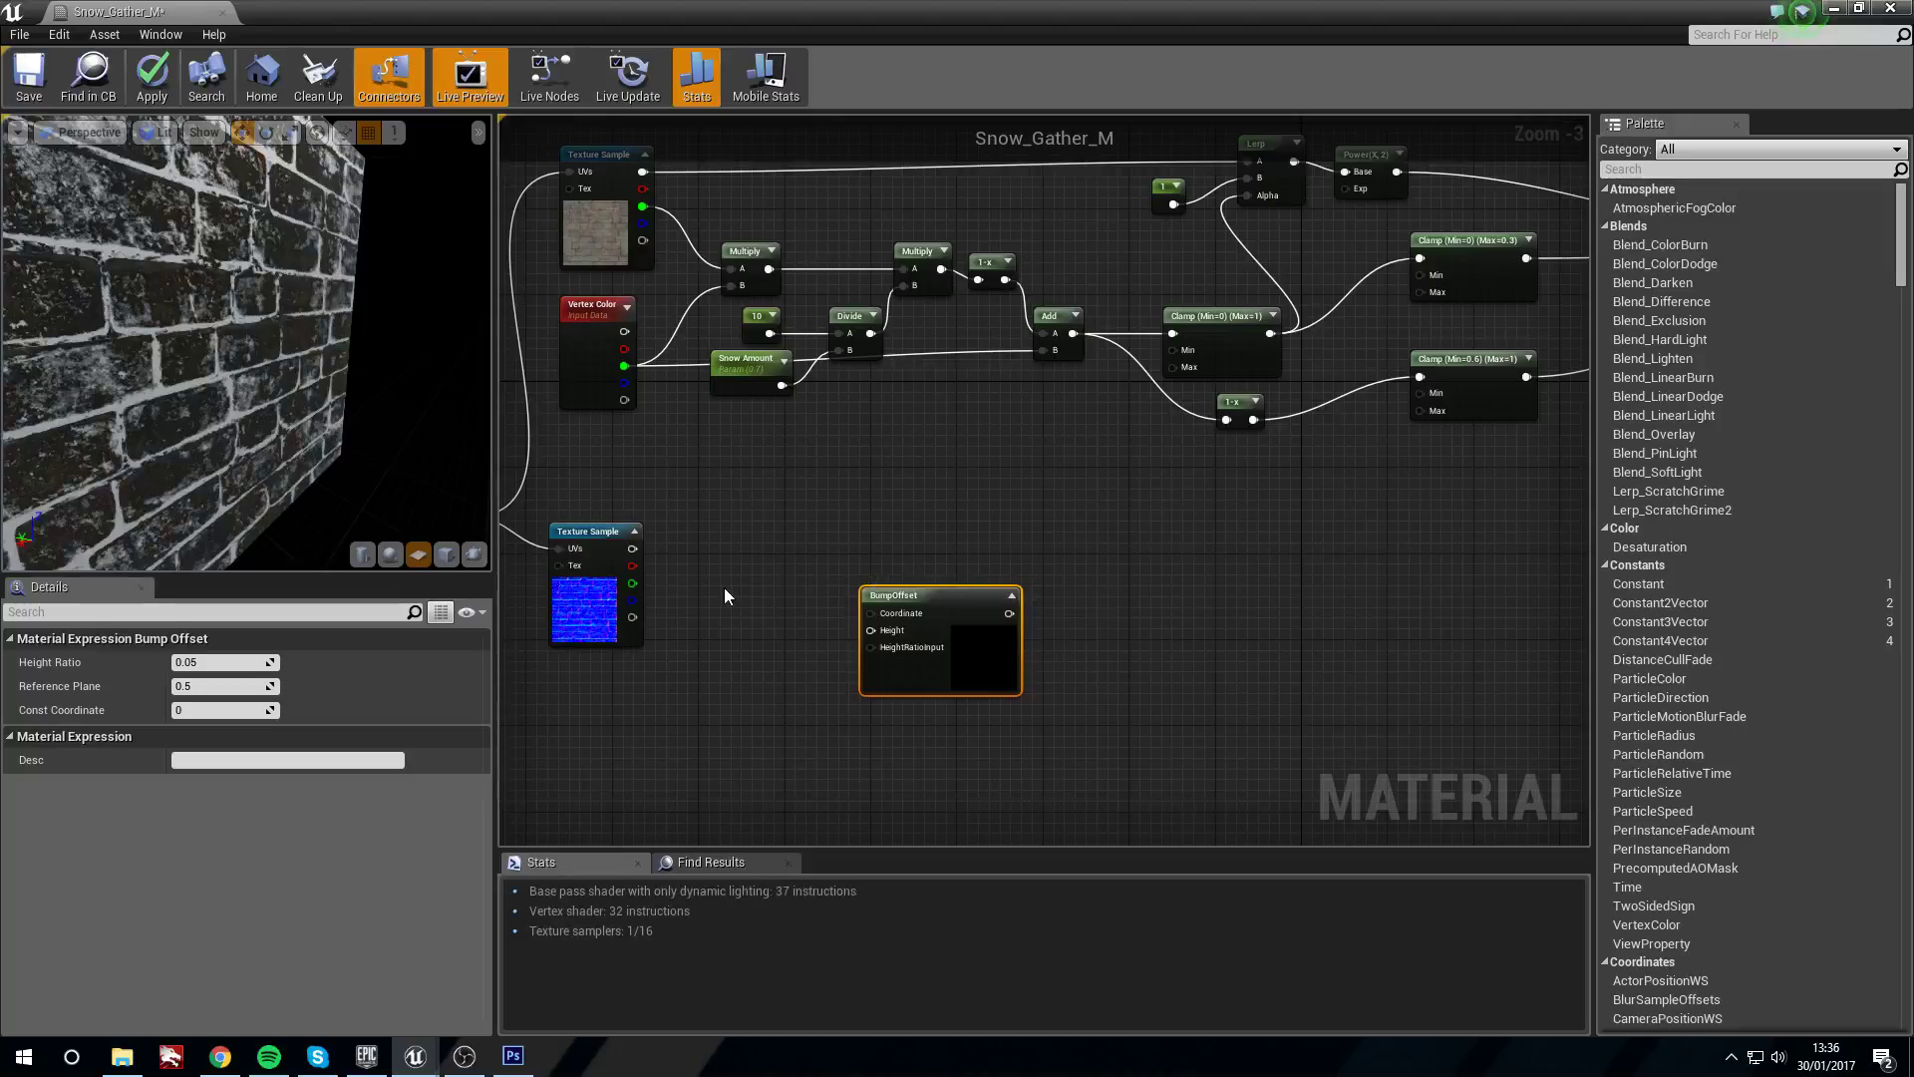
drag(631, 565, 662, 578)
drag(768, 615, 851, 608)
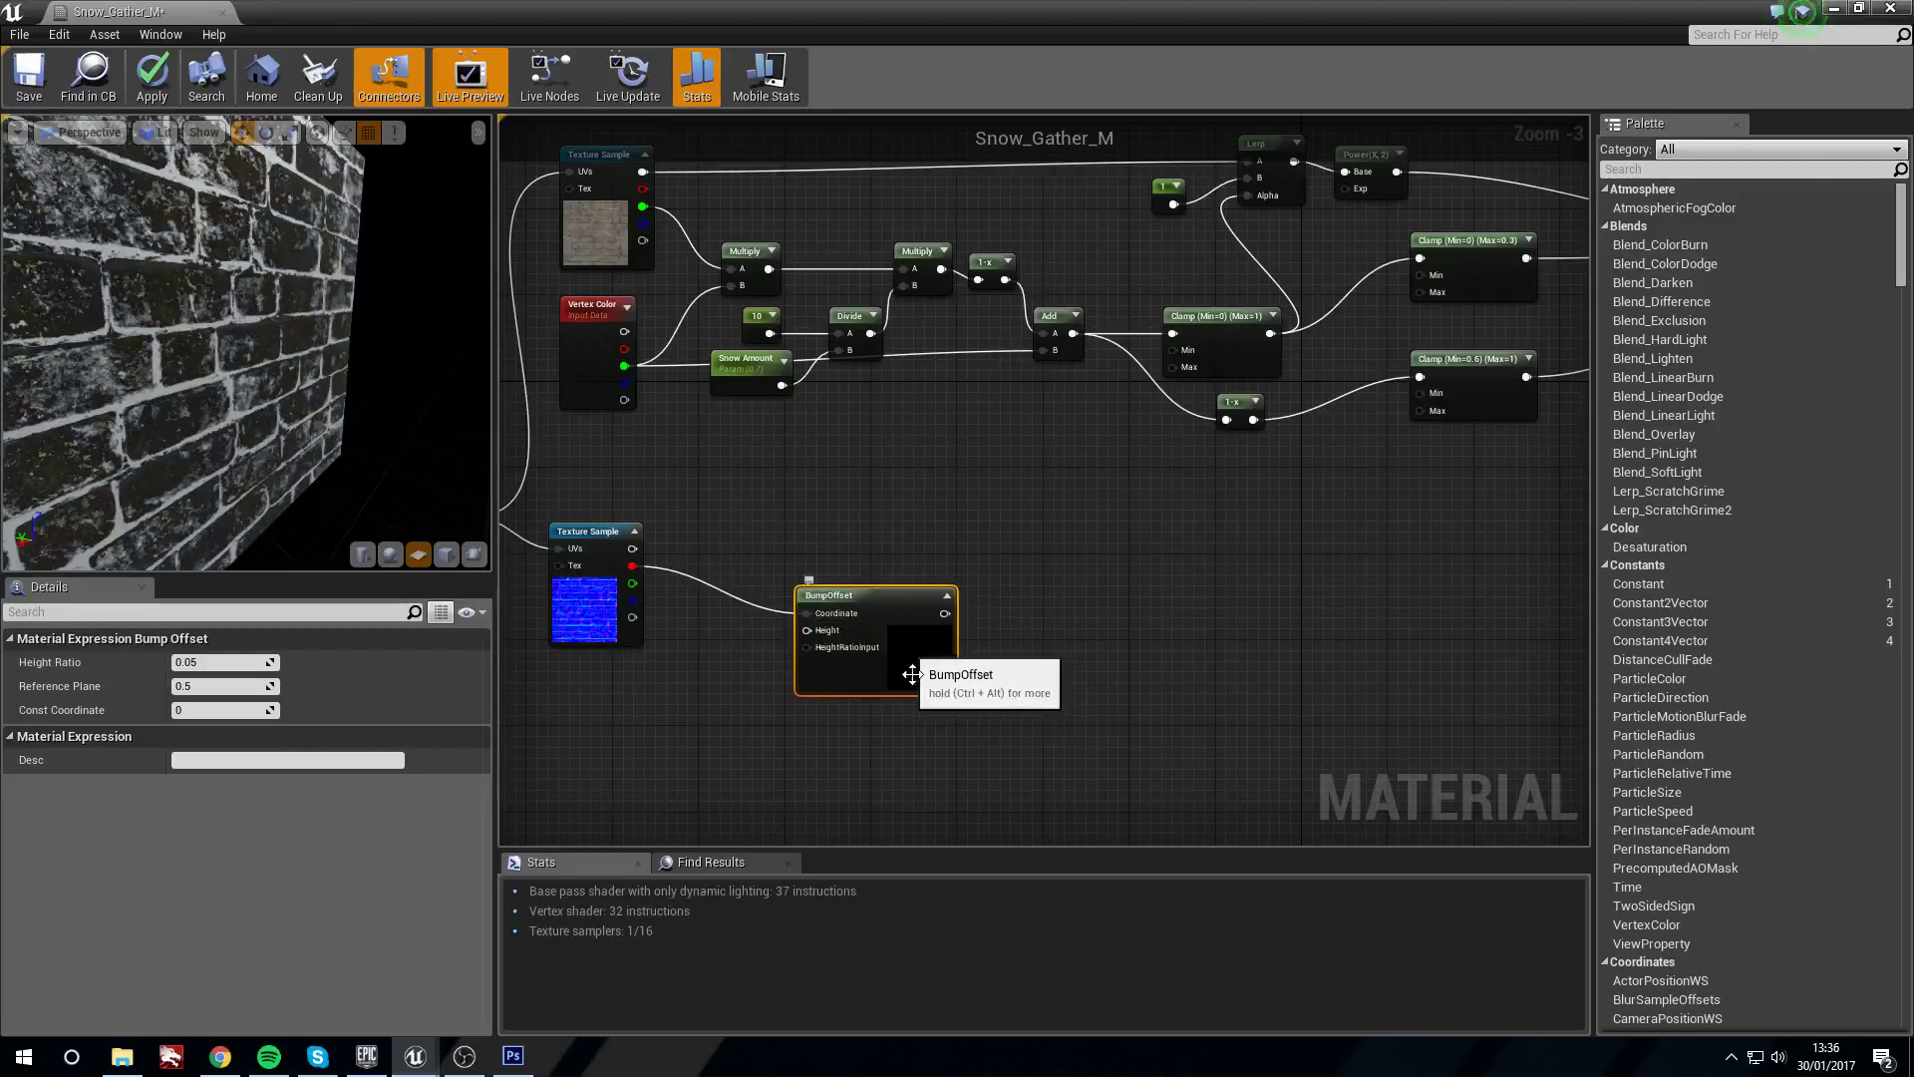
Preview the BumpOffset node on the wall and feed its Height input from a new Constant node
right_click(880, 588)
click(937, 602)
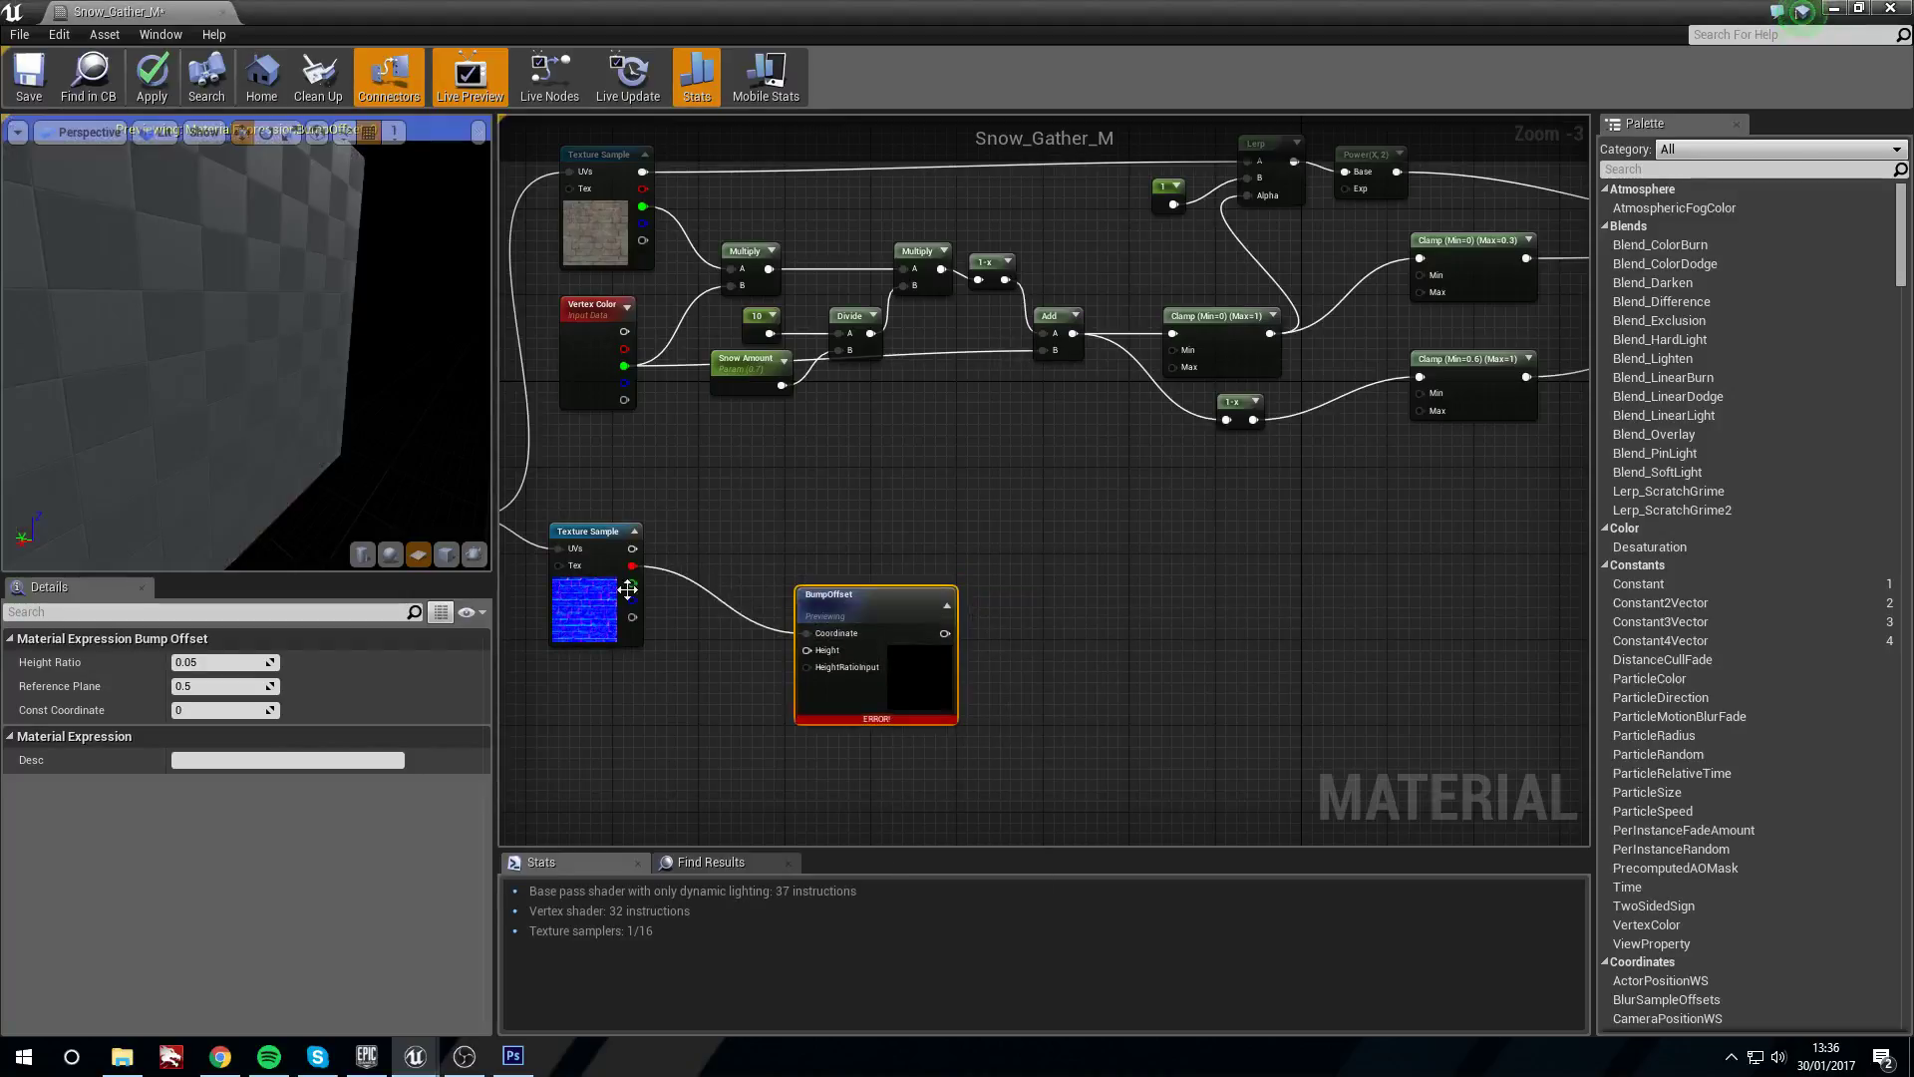
right_drag(743, 673, 780, 667)
key(1)
click(743, 678)
drag(765, 695, 909, 645)
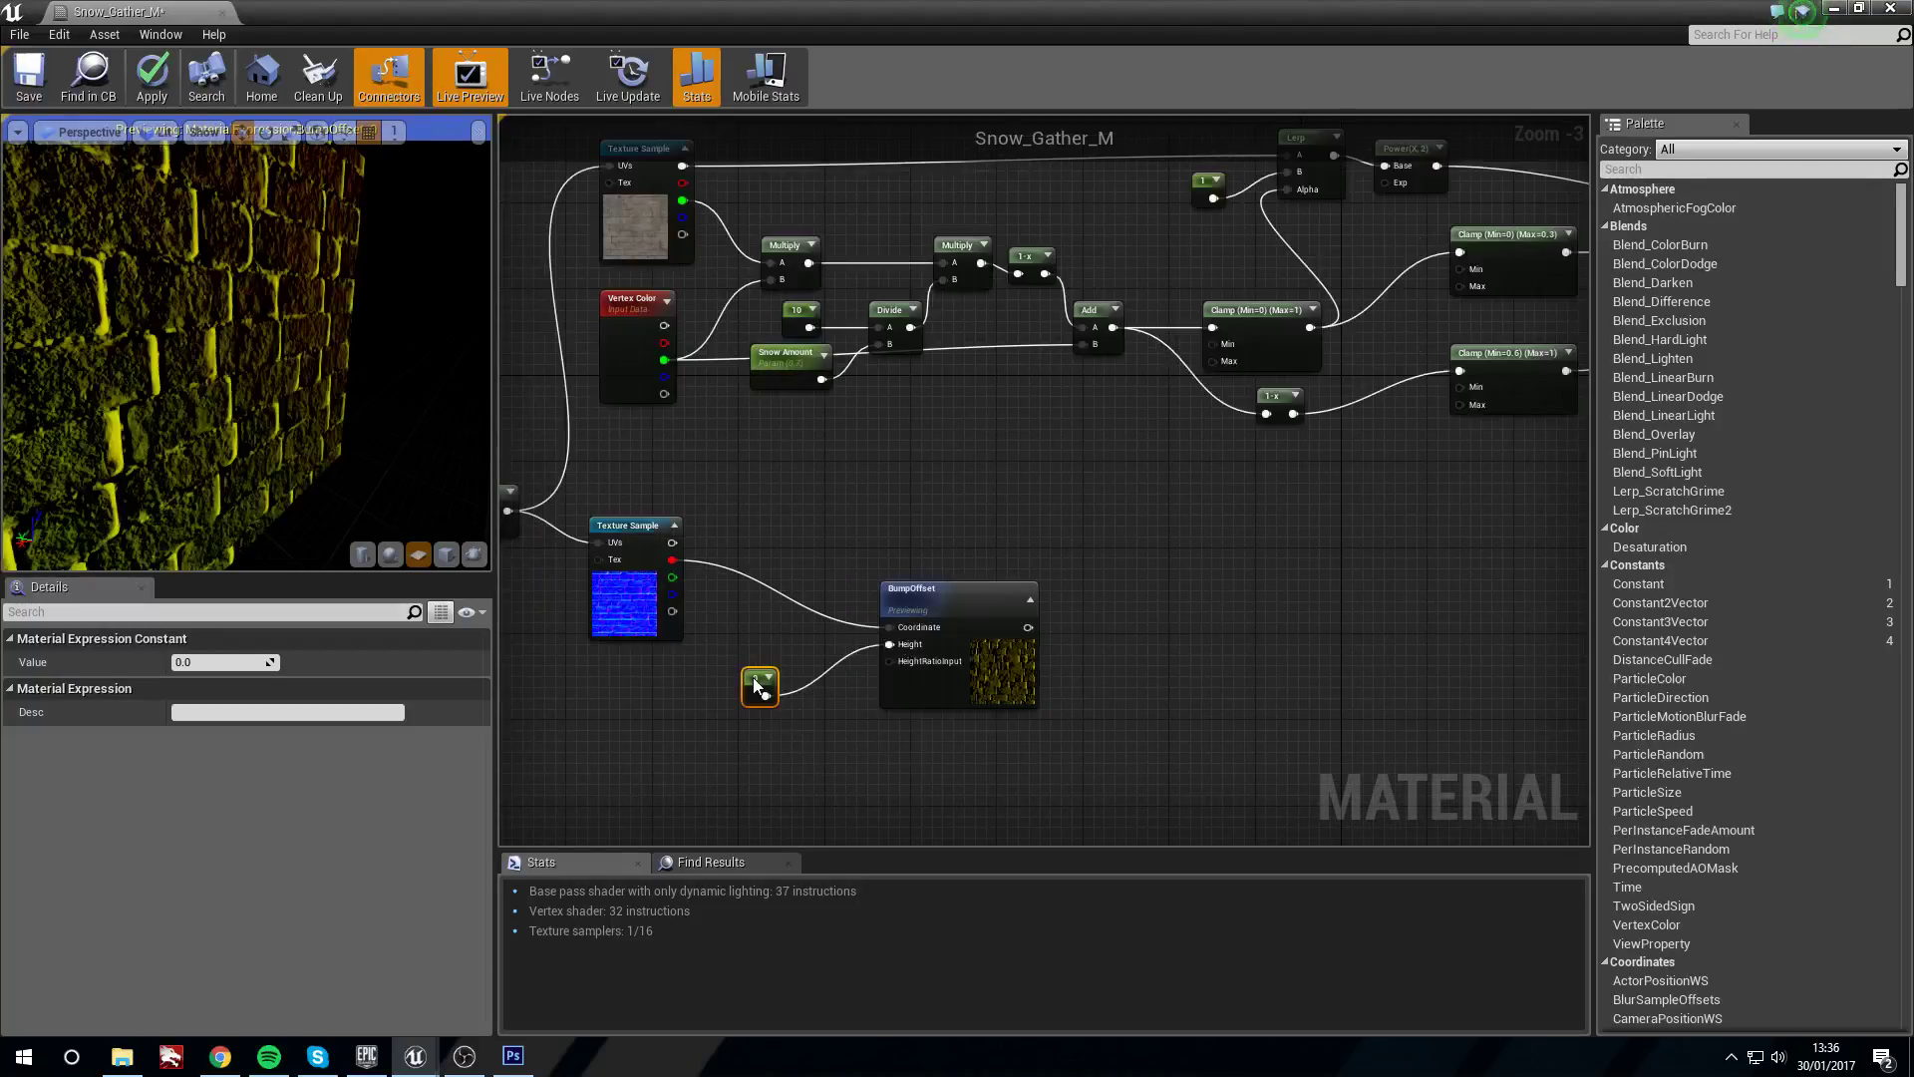
Set the Height Constant to 0.1 and stop previewing the BumpOffset node
mouse_move(258, 415)
mouse_down()
mouse_move(195, 411)
mouse_move(225, 463)
mouse_move(274, 403)
mouse_move(219, 409)
mouse_move(300, 399)
mouse_move(259, 409)
mouse_up()
key(Return)
mouse_move(247, 464)
mouse_down()
mouse_move(129, 459)
mouse_move(249, 460)
mouse_up()
right_drag(940, 609, 891, 598)
right_click(891, 598)
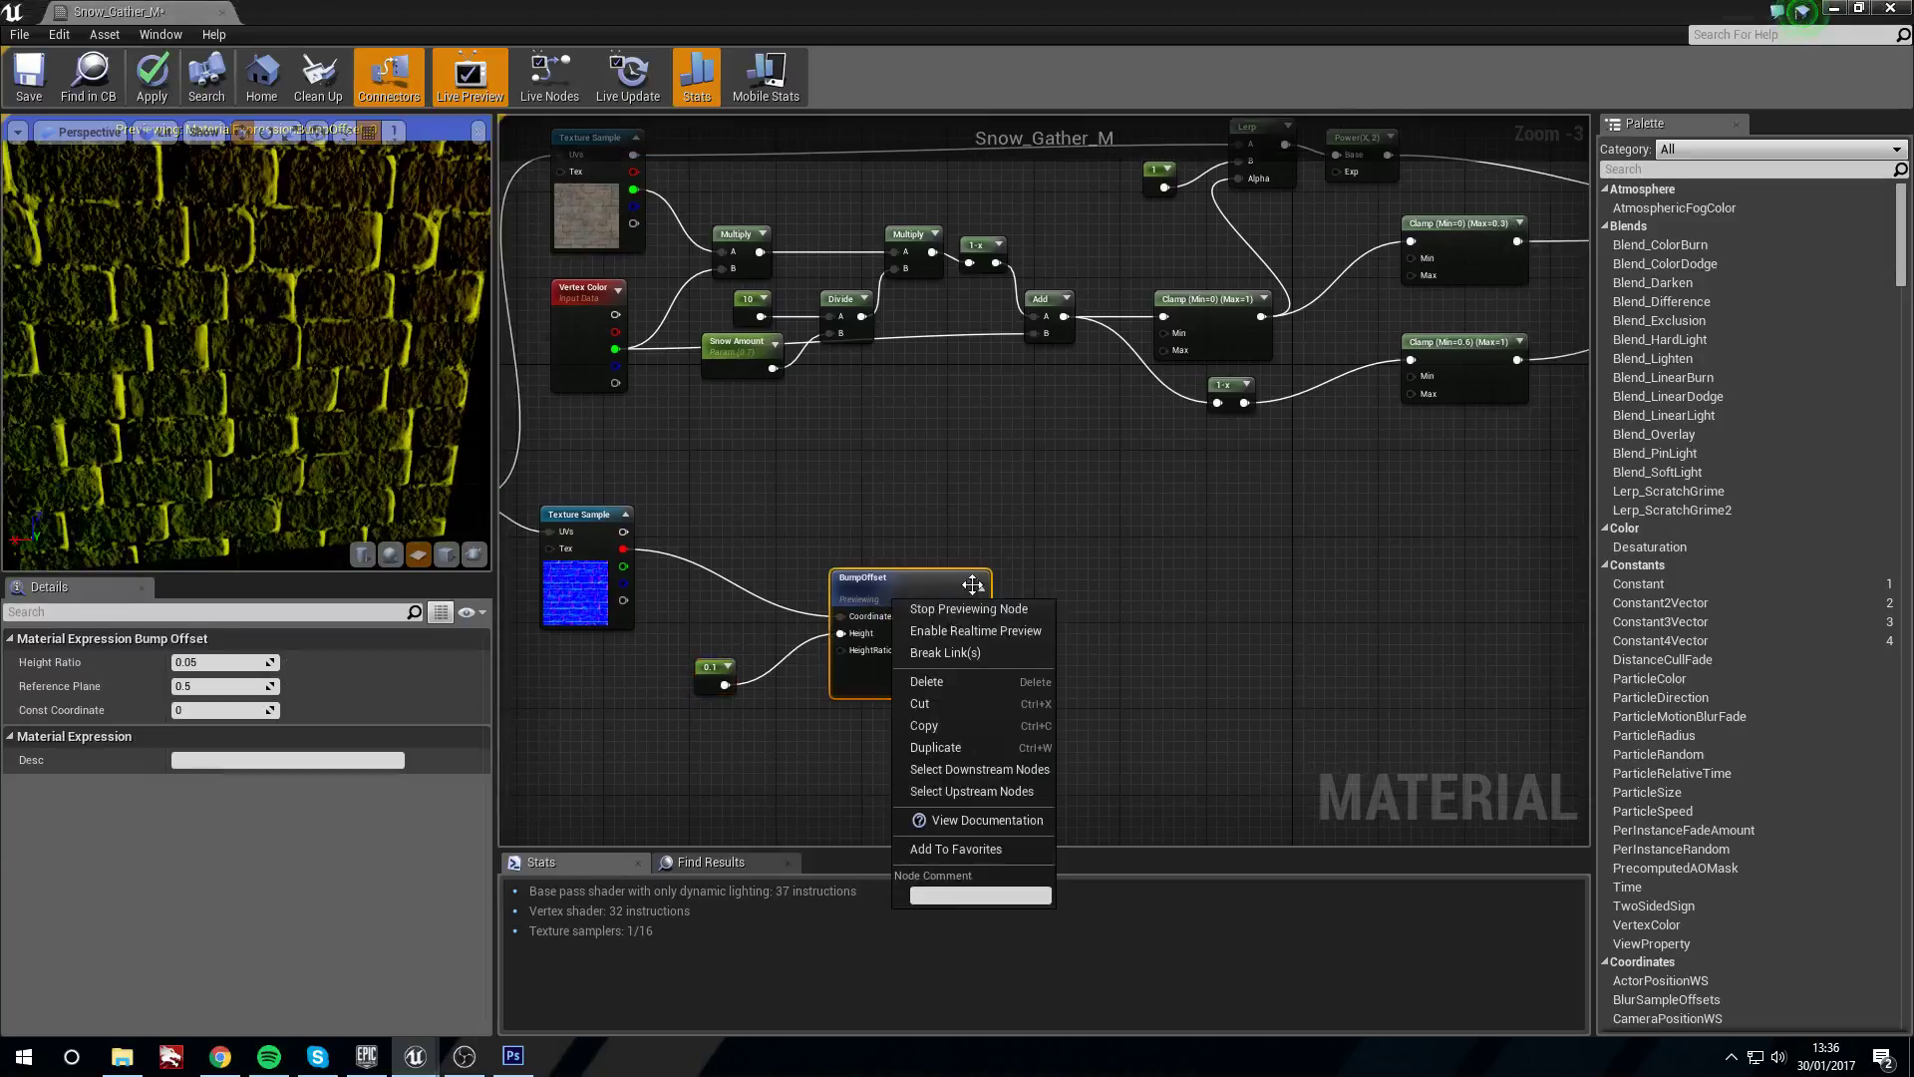
click(983, 608)
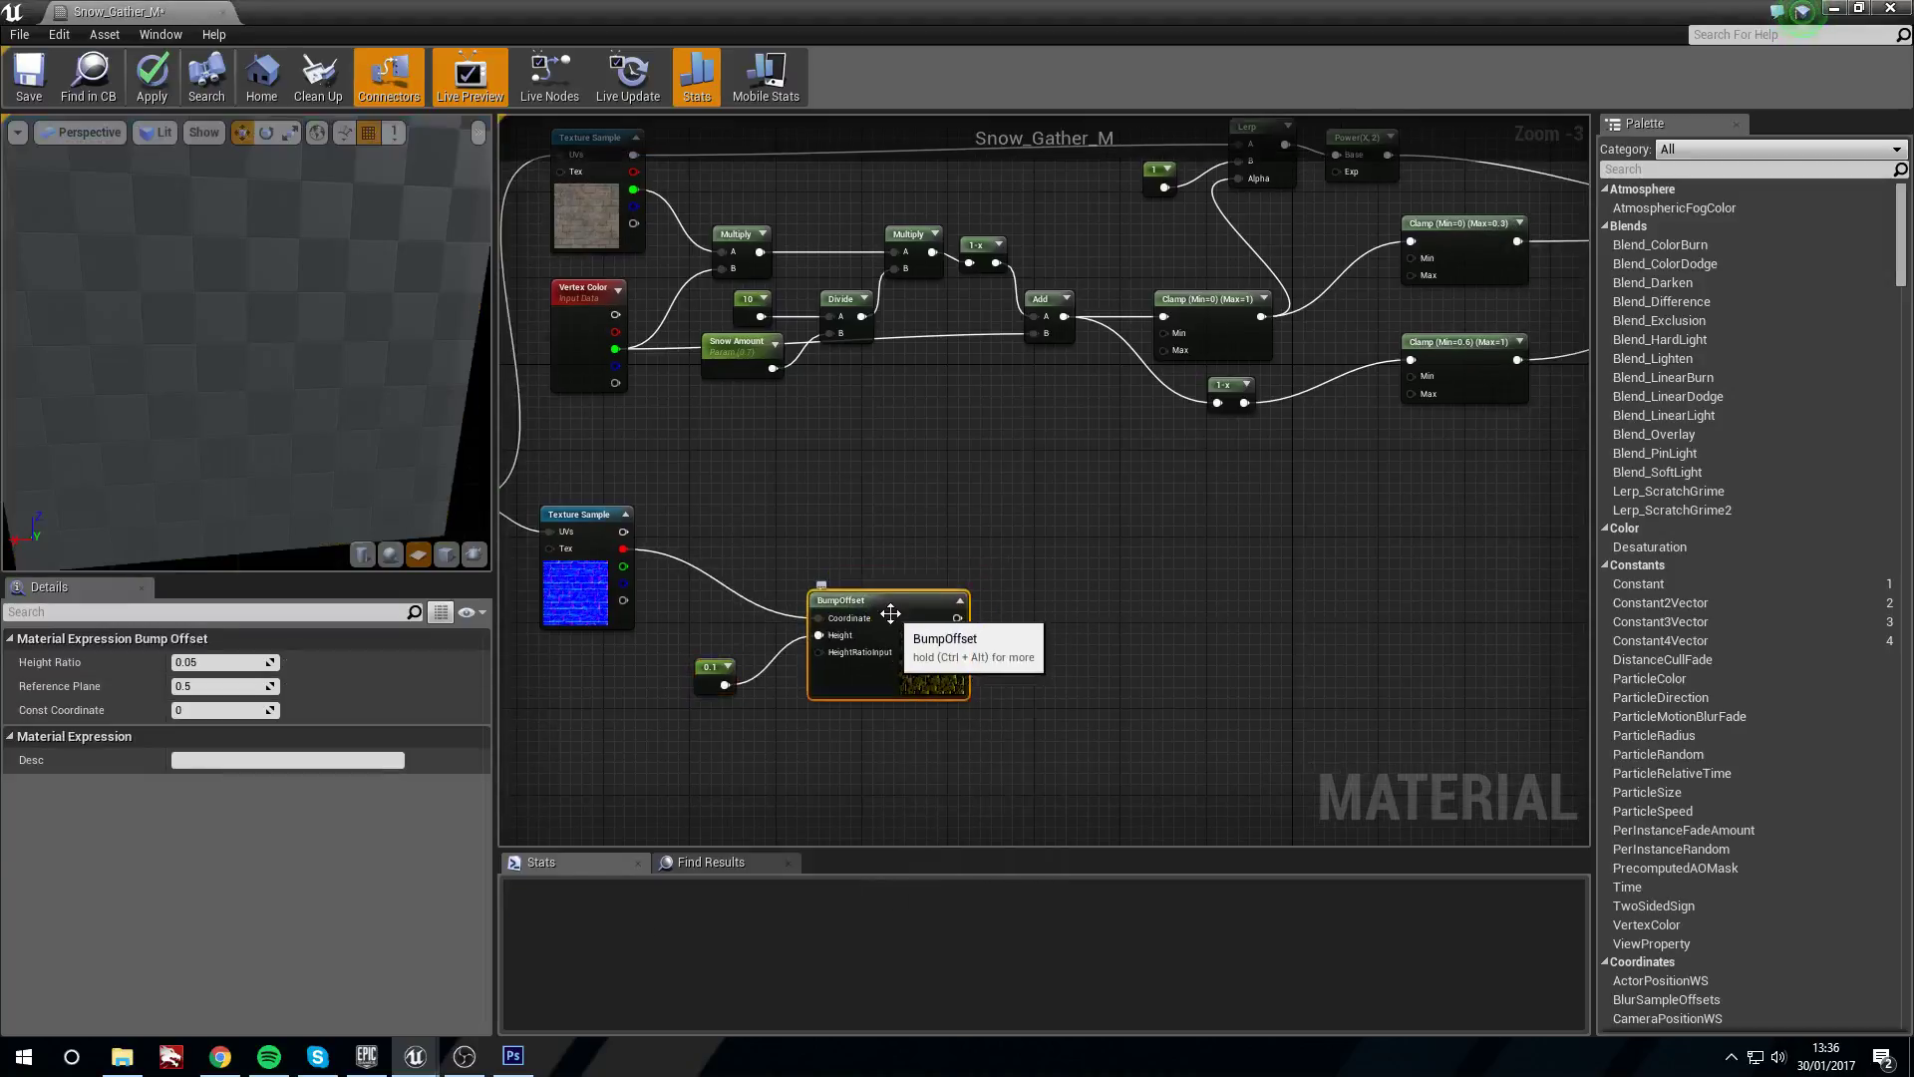
Duplicate the T_Brick_Clay_Old_N texture sample after the BumpOffset node and connect the BumpOffset output to its UVs
click(558, 595)
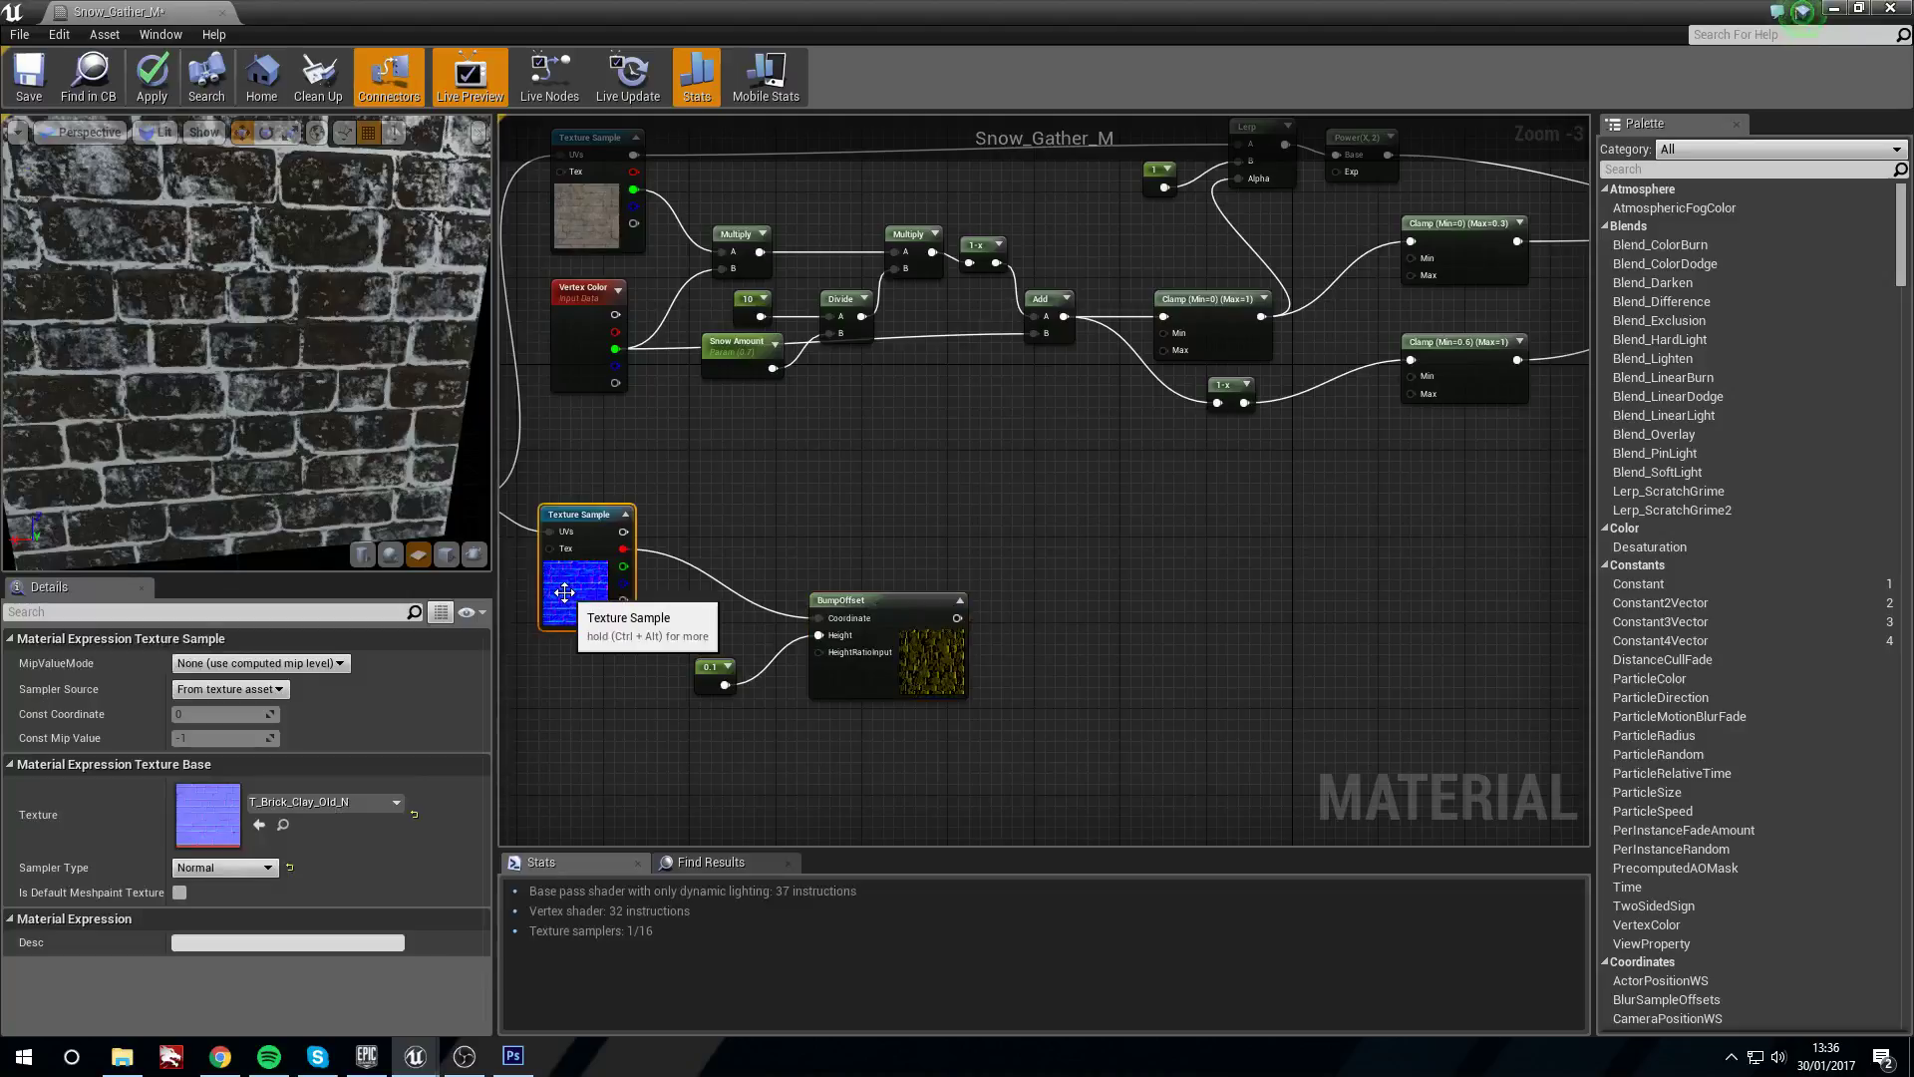
key(ctrl+v)
drag(1293, 626, 1047, 619)
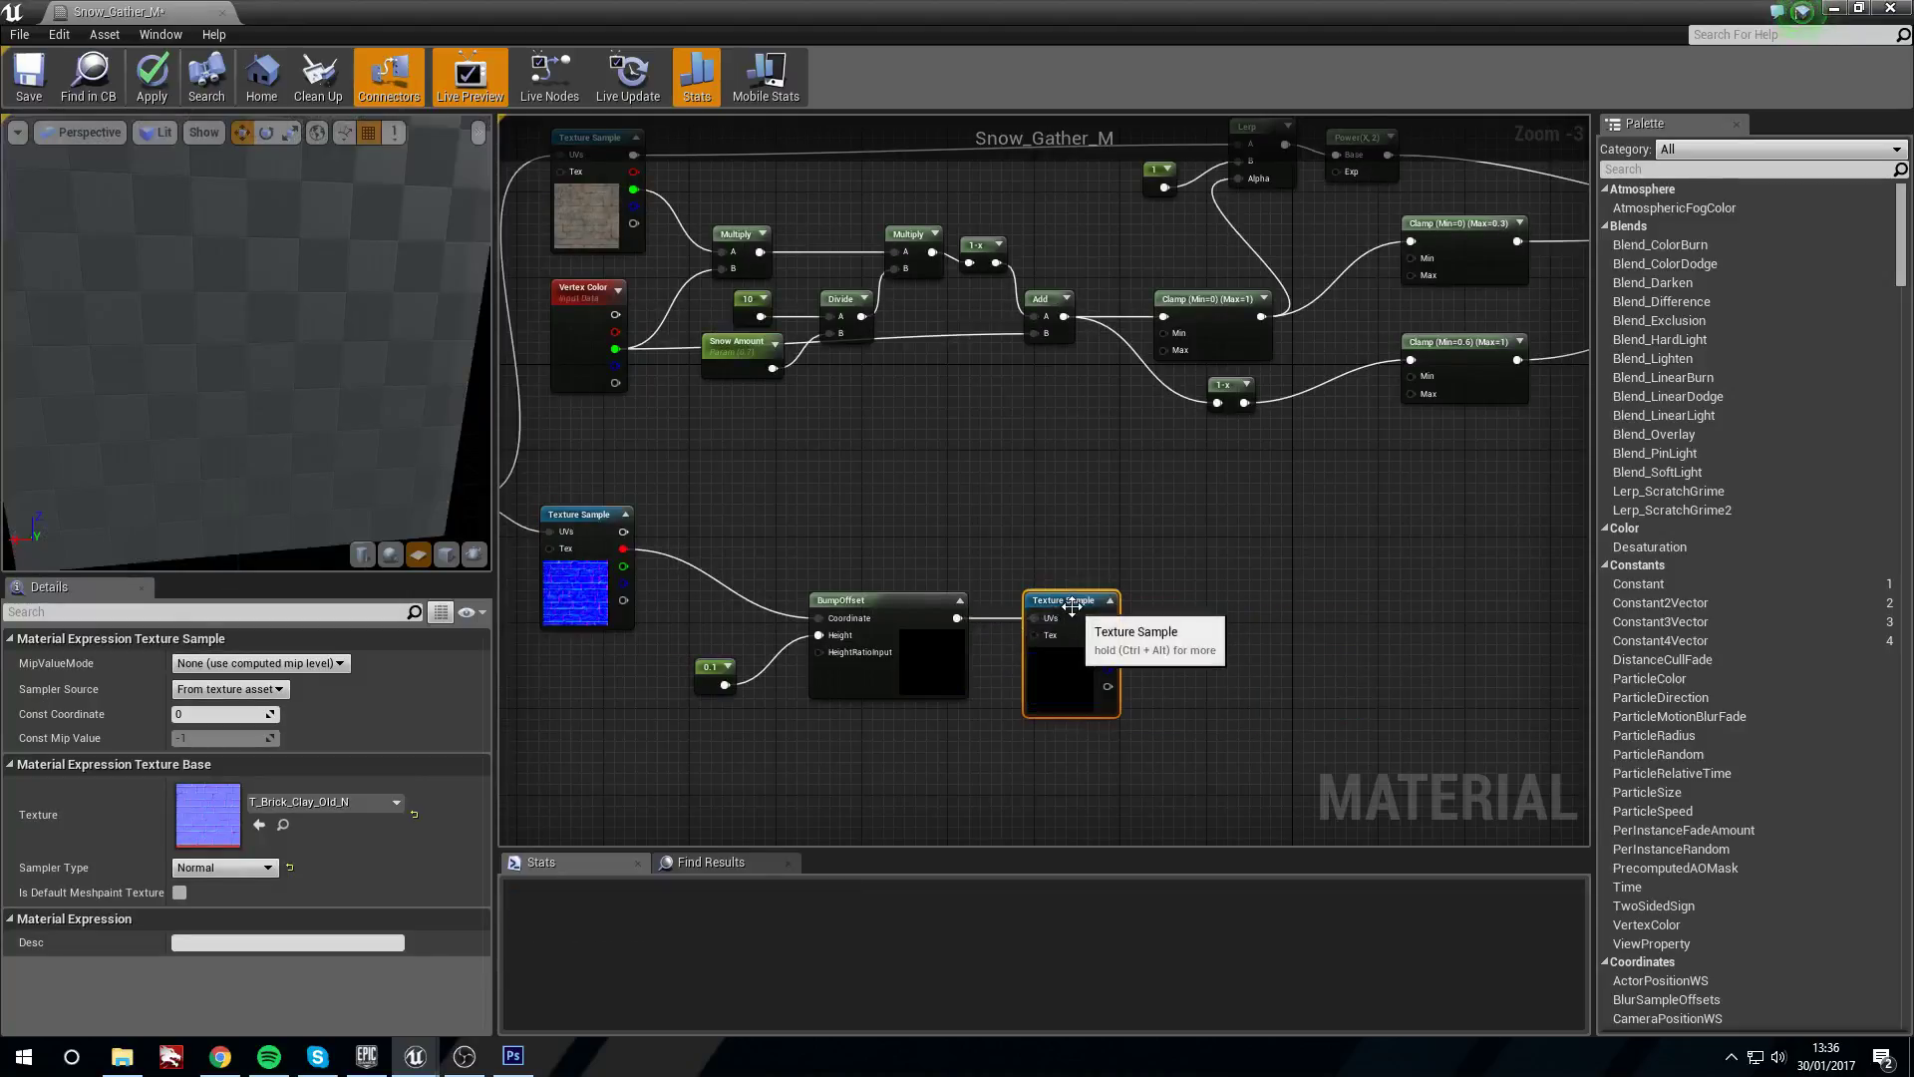
Preview the duplicated normal texture sample on the wall, examine its offset result, and stop previewing it
right_click(1071, 601)
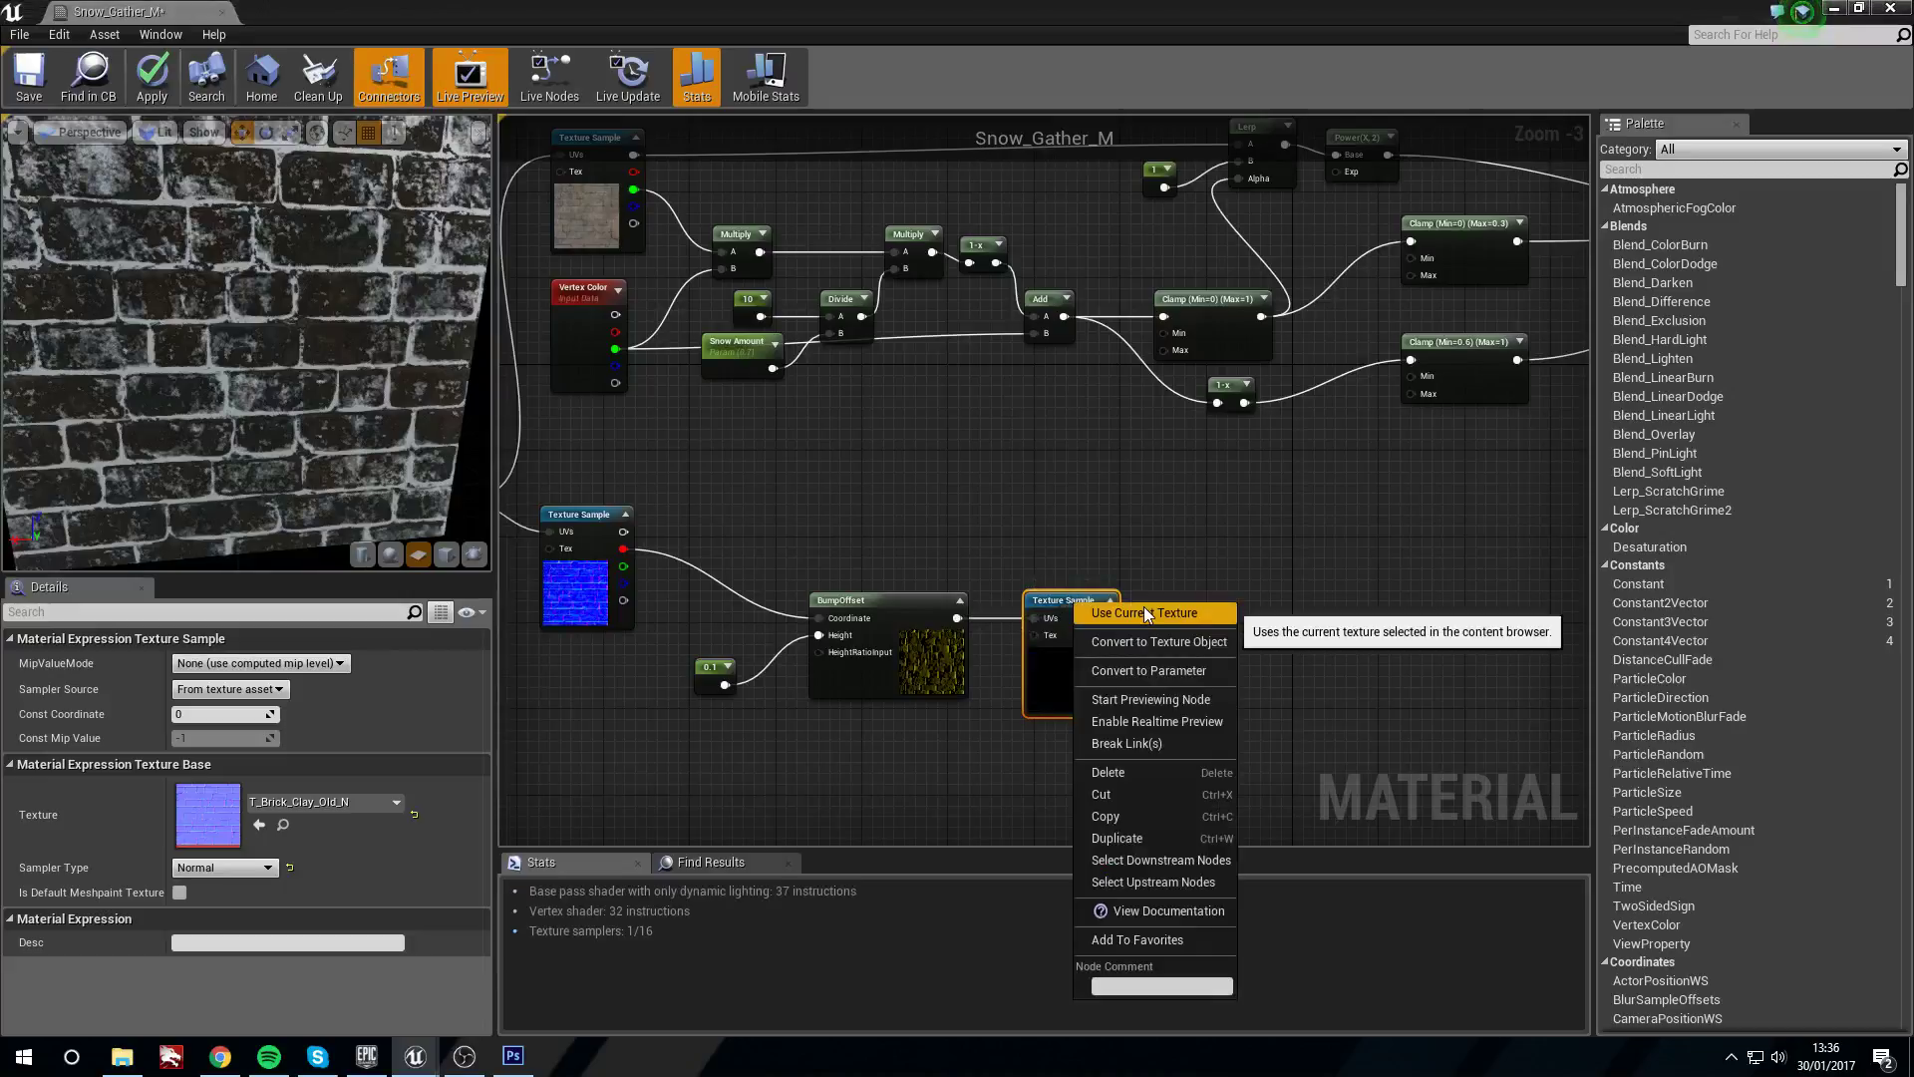
click(1144, 609)
right_click(1074, 601)
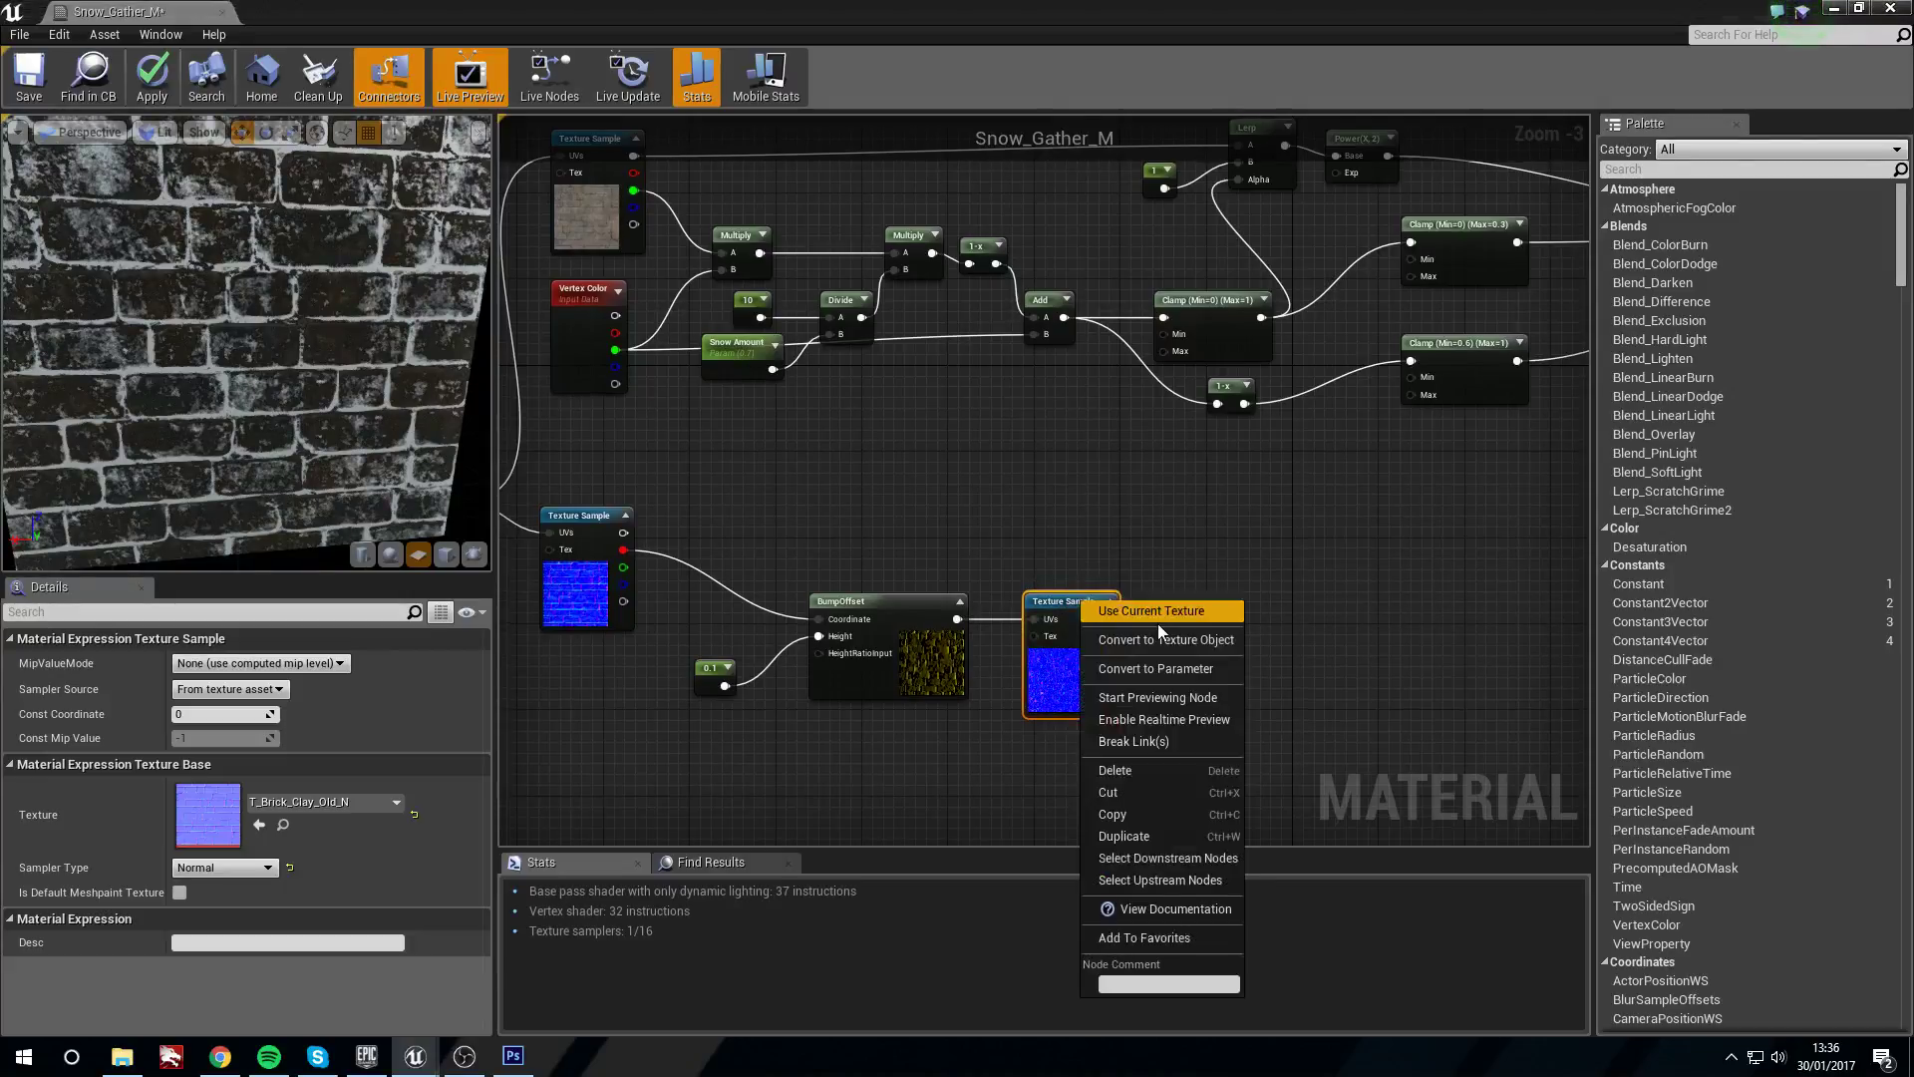
click(1196, 697)
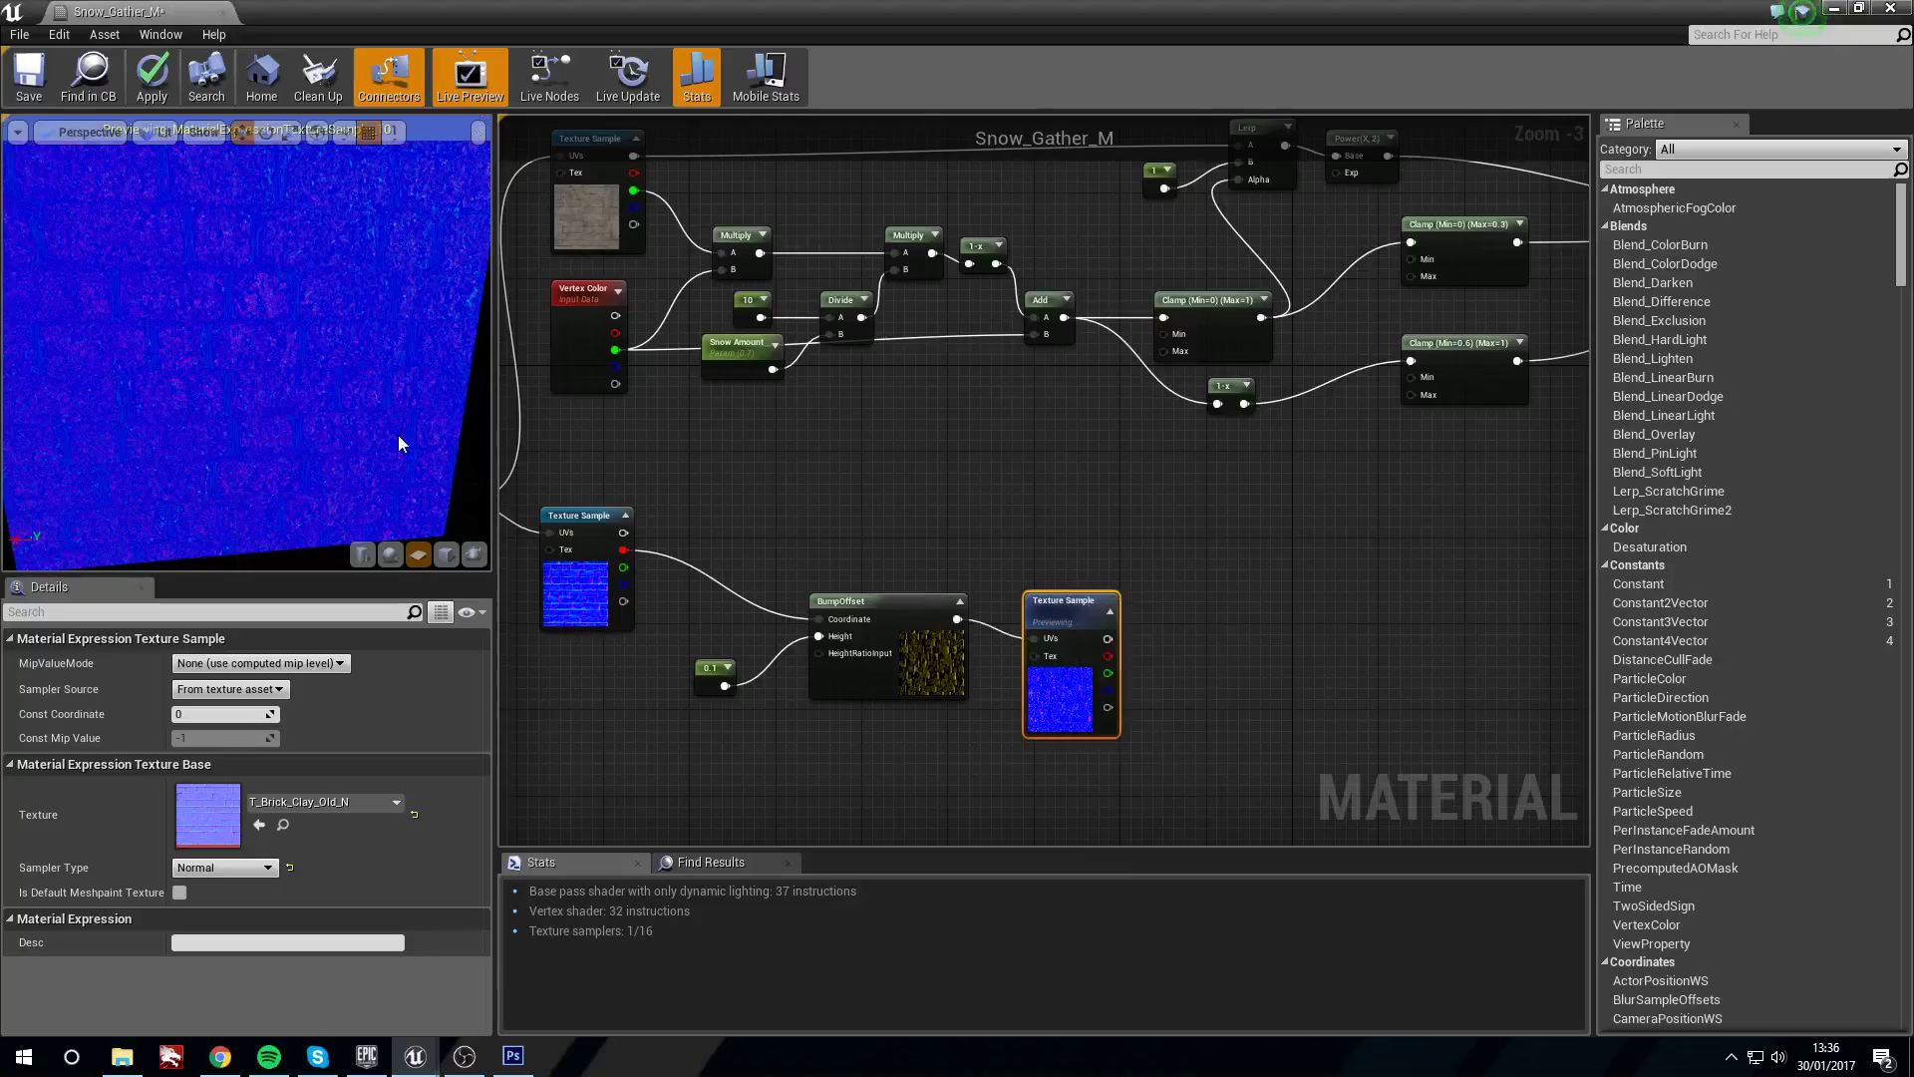
drag(335, 397, 379, 361)
right_drag(1056, 603, 895, 598)
right_click(894, 599)
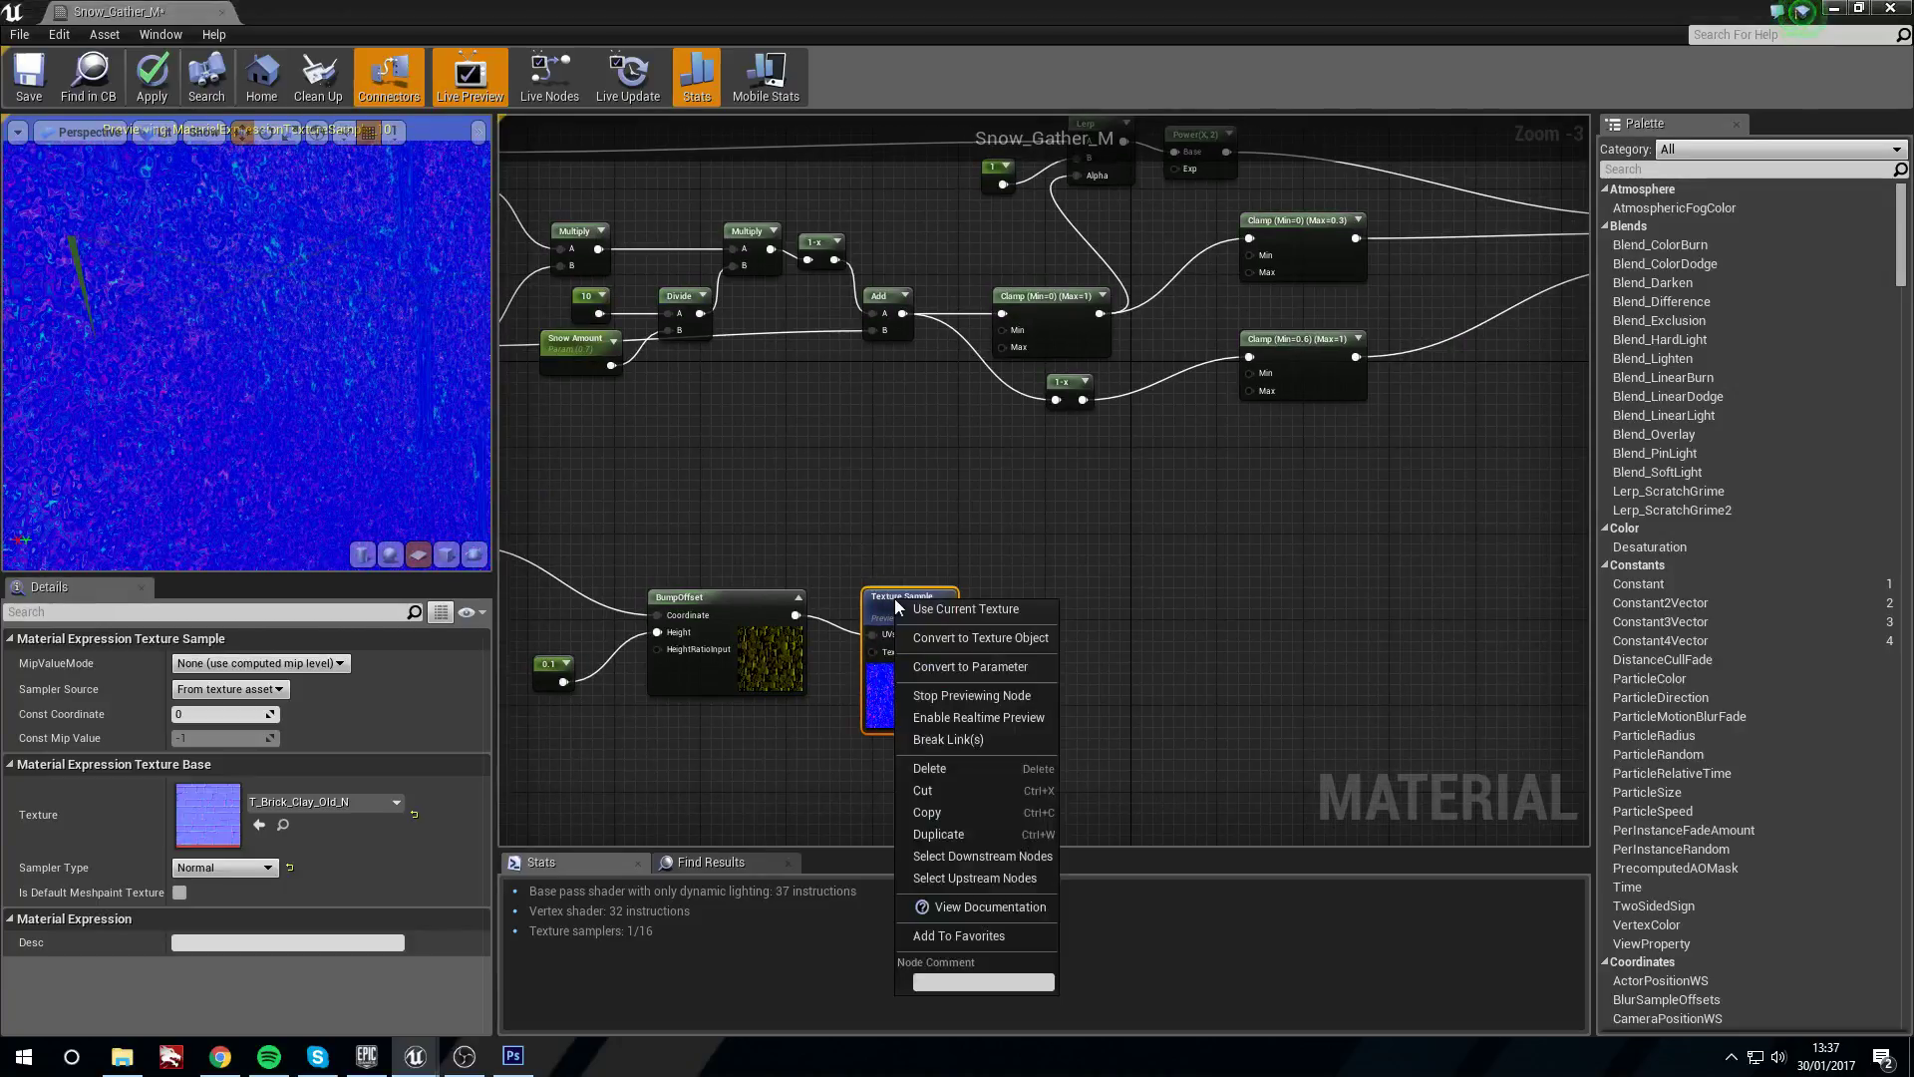
click(977, 695)
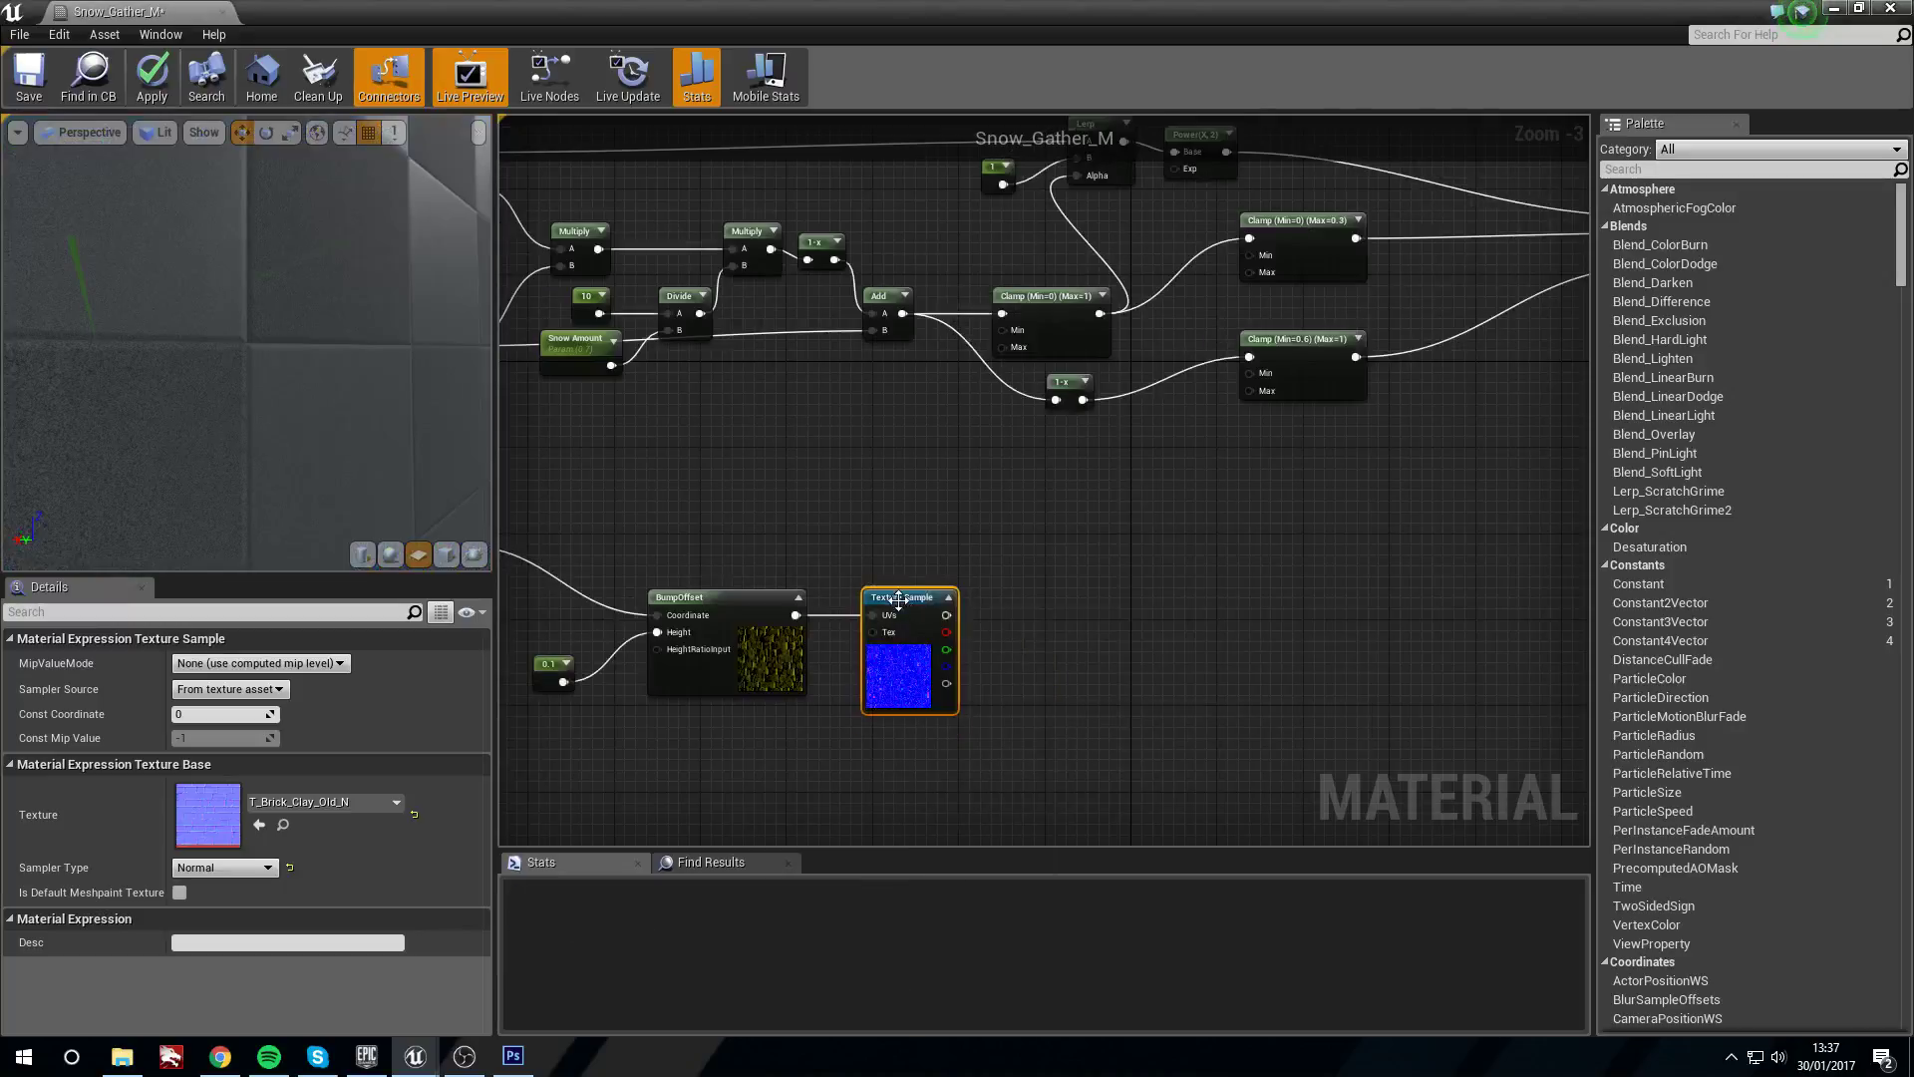
Add a Multiply node combining the offset normal texture sample with the output of the Clamp (Min=0, Max=1) node
drag(900, 601, 896, 605)
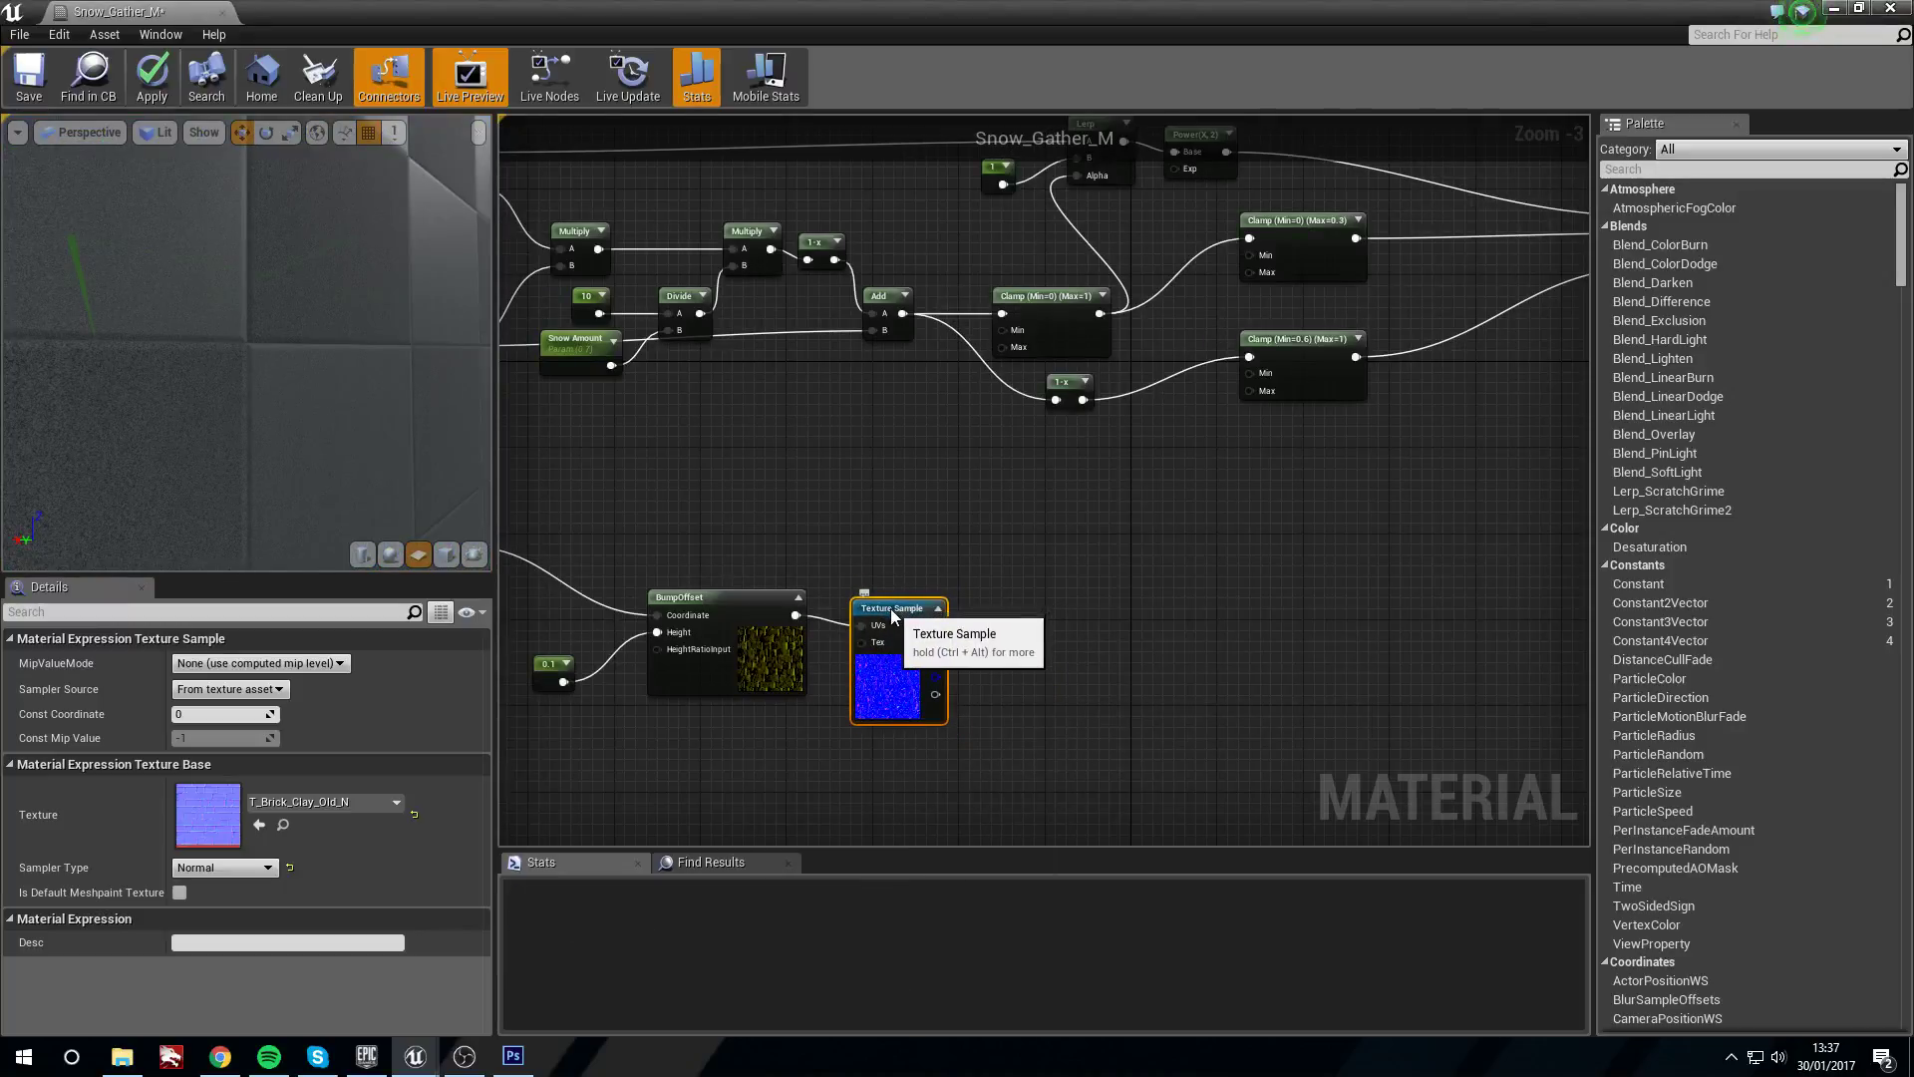
right_drag(1087, 573, 1078, 592)
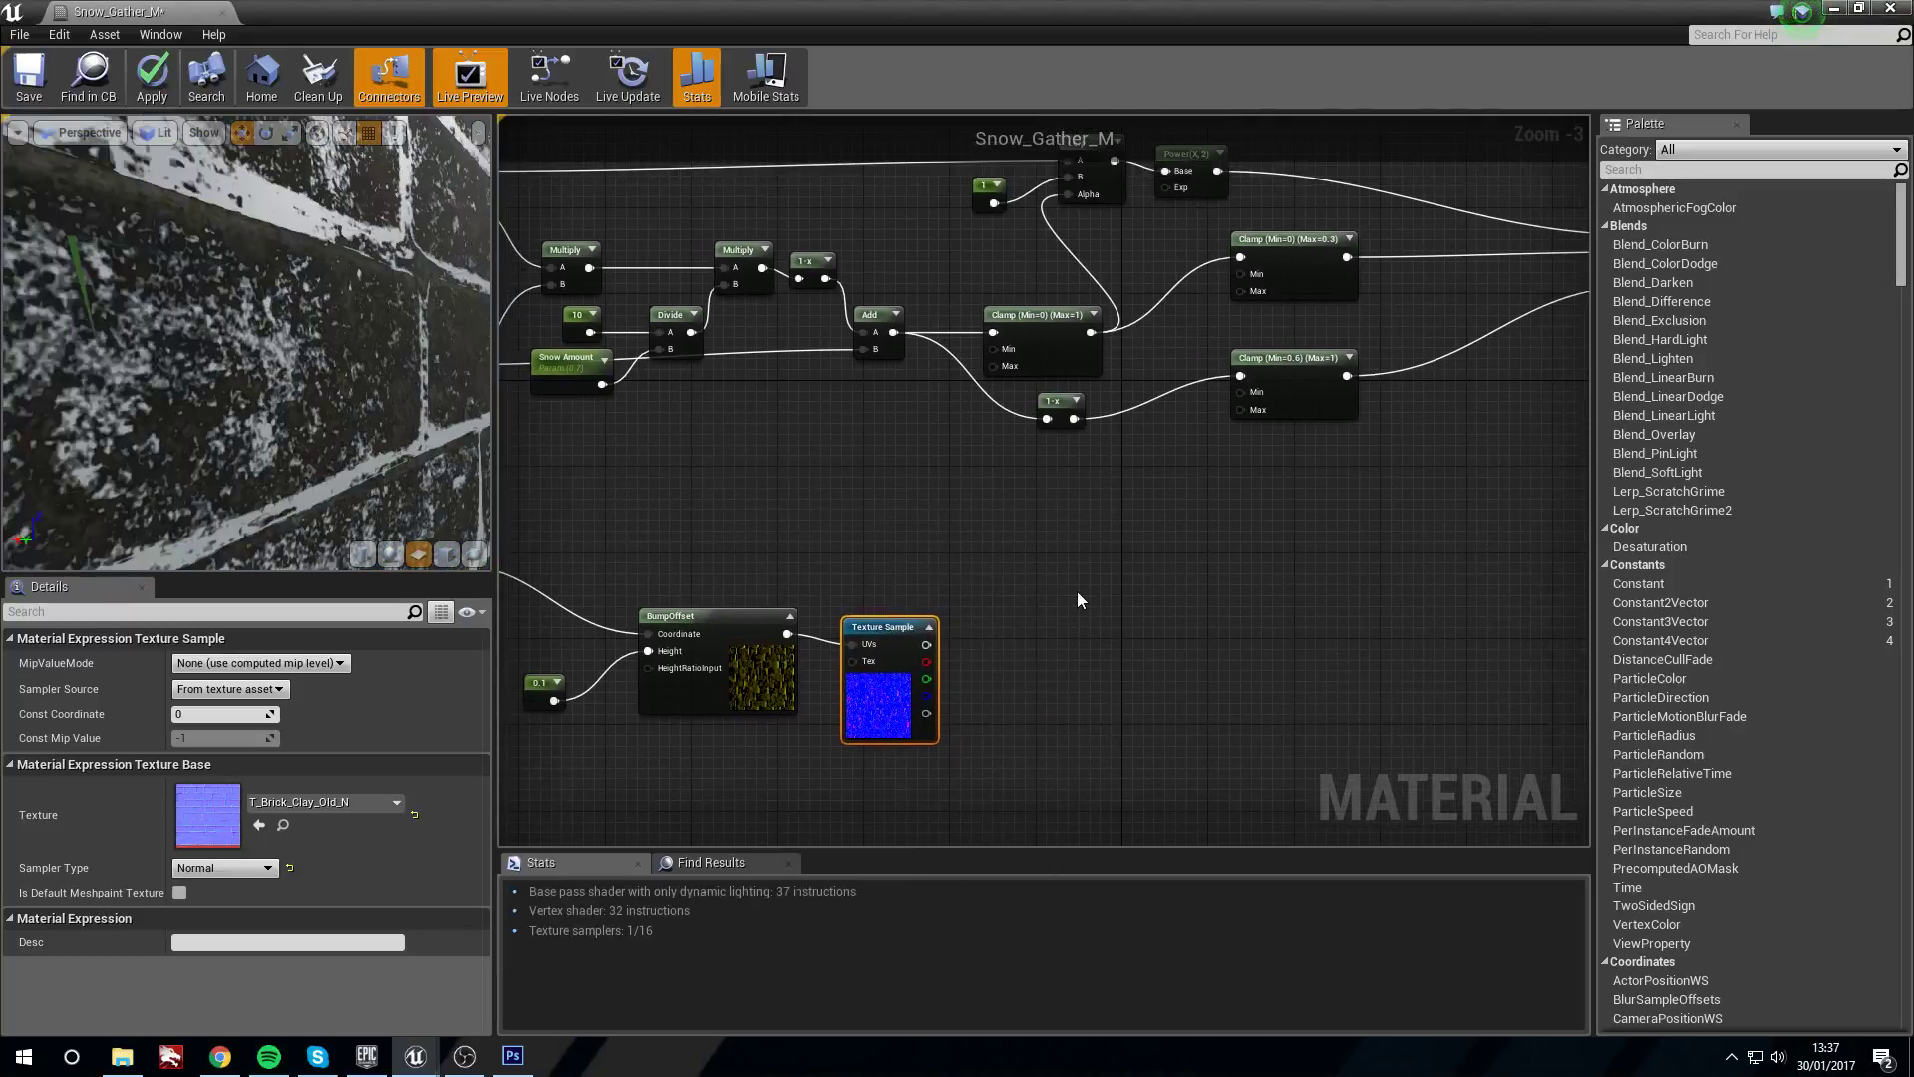
click(1171, 566)
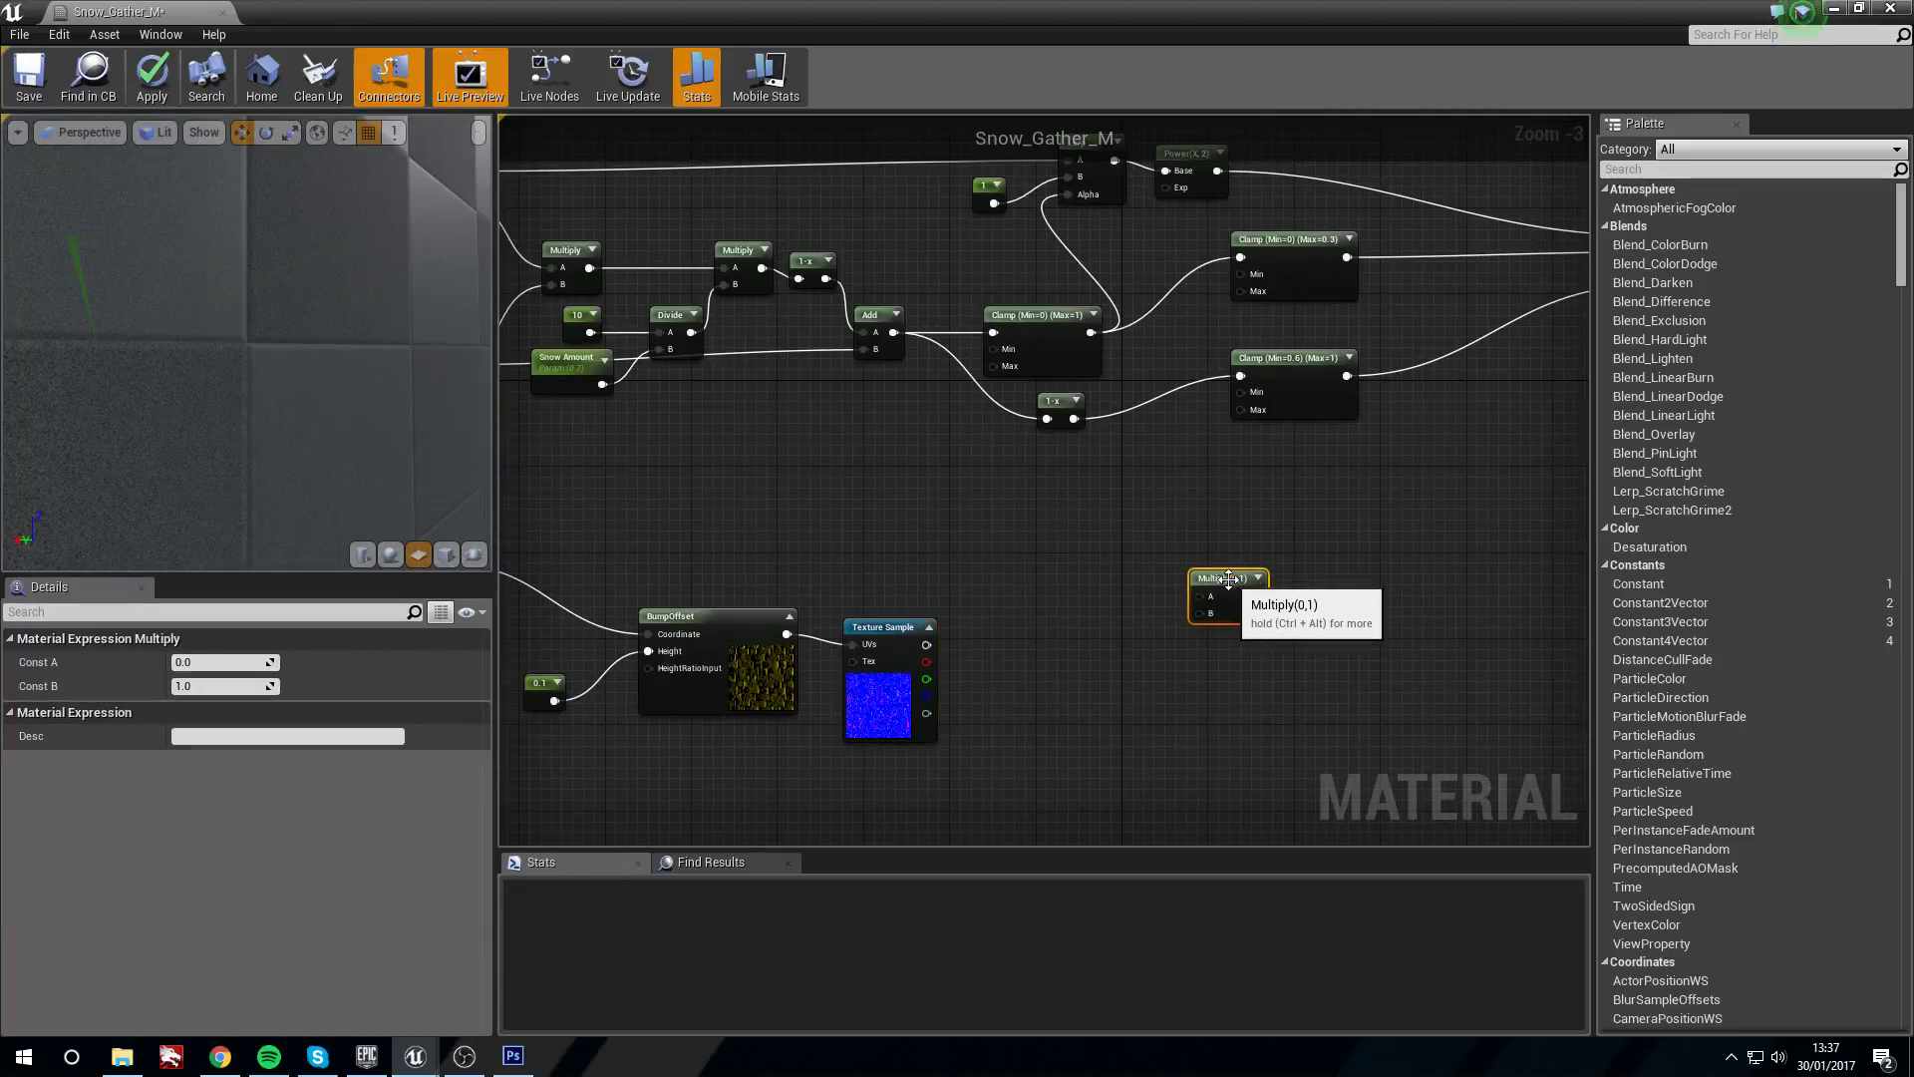
drag(1210, 579, 1166, 578)
drag(927, 644, 1172, 574)
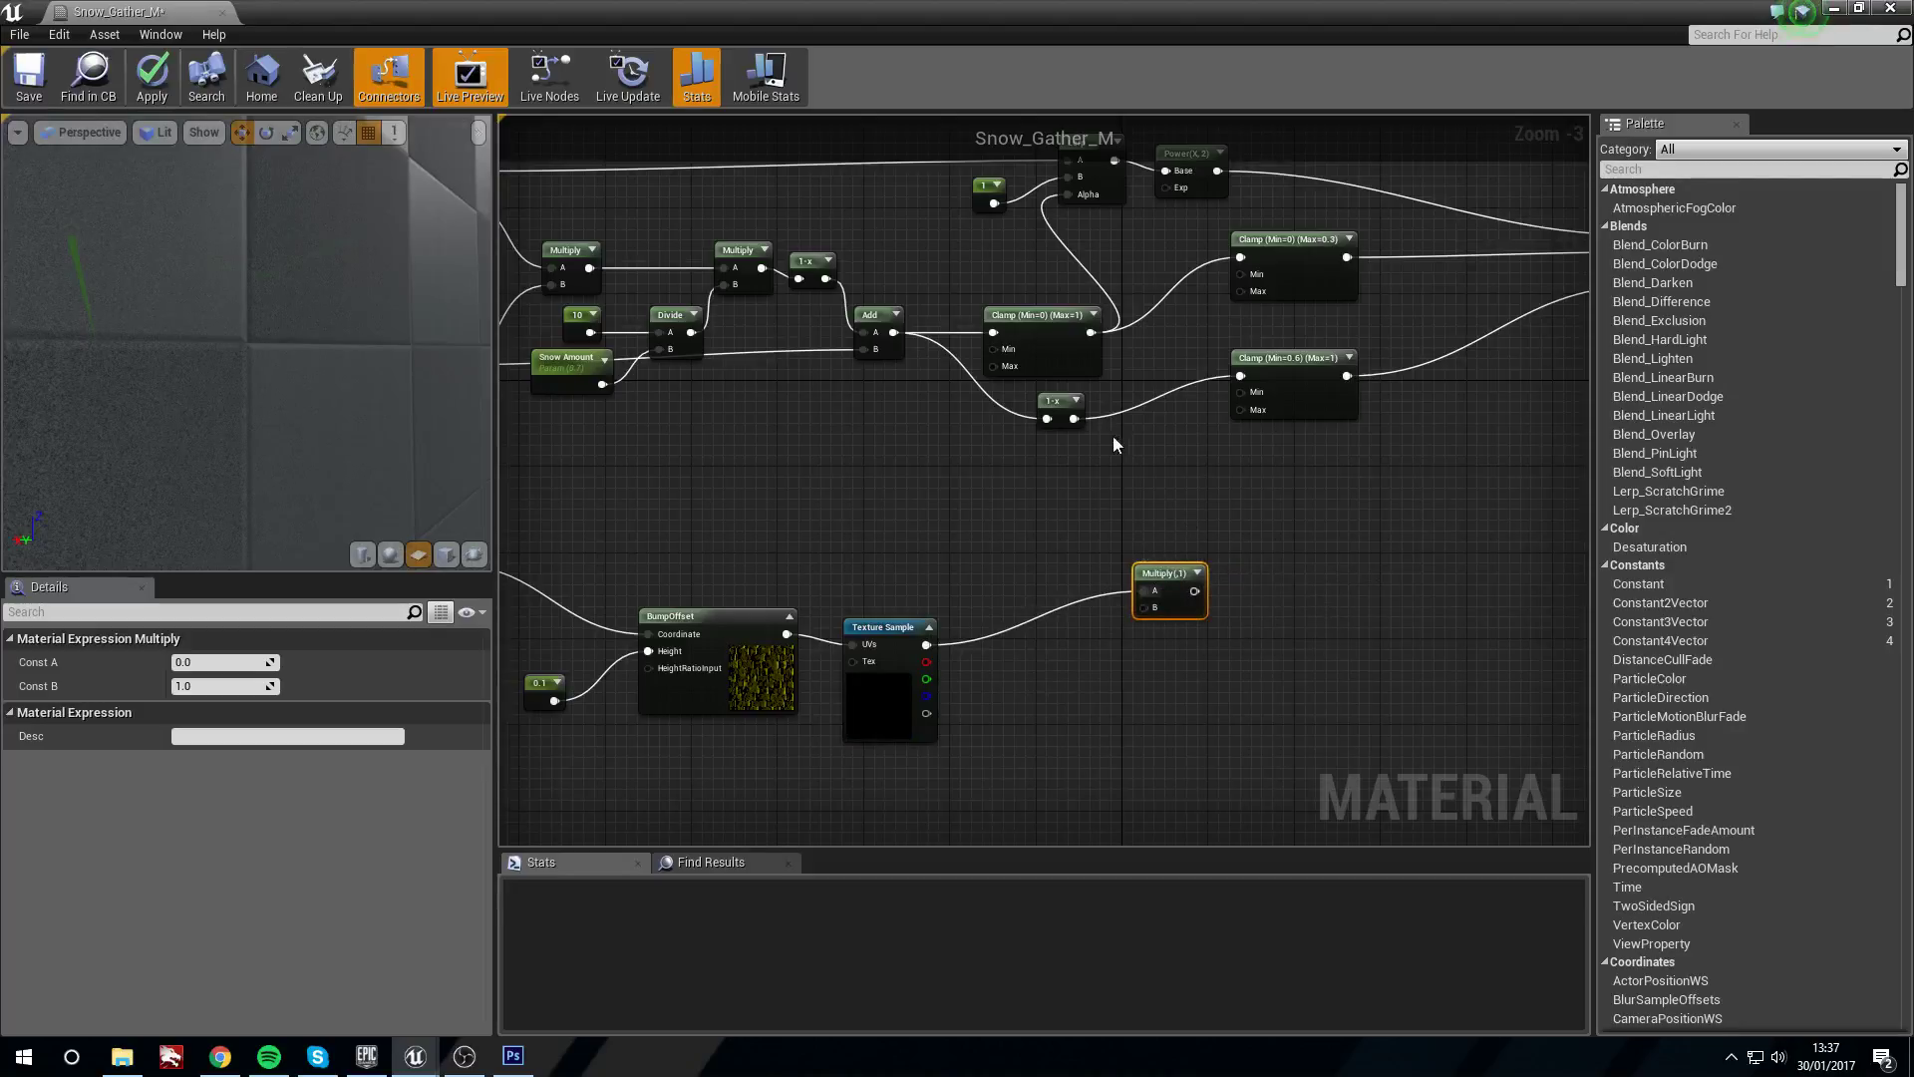
drag(1091, 332, 1178, 616)
Preview the new Multiply node on the wall, examine the masked normal, and stop previewing it
right_click(1178, 616)
click(1263, 620)
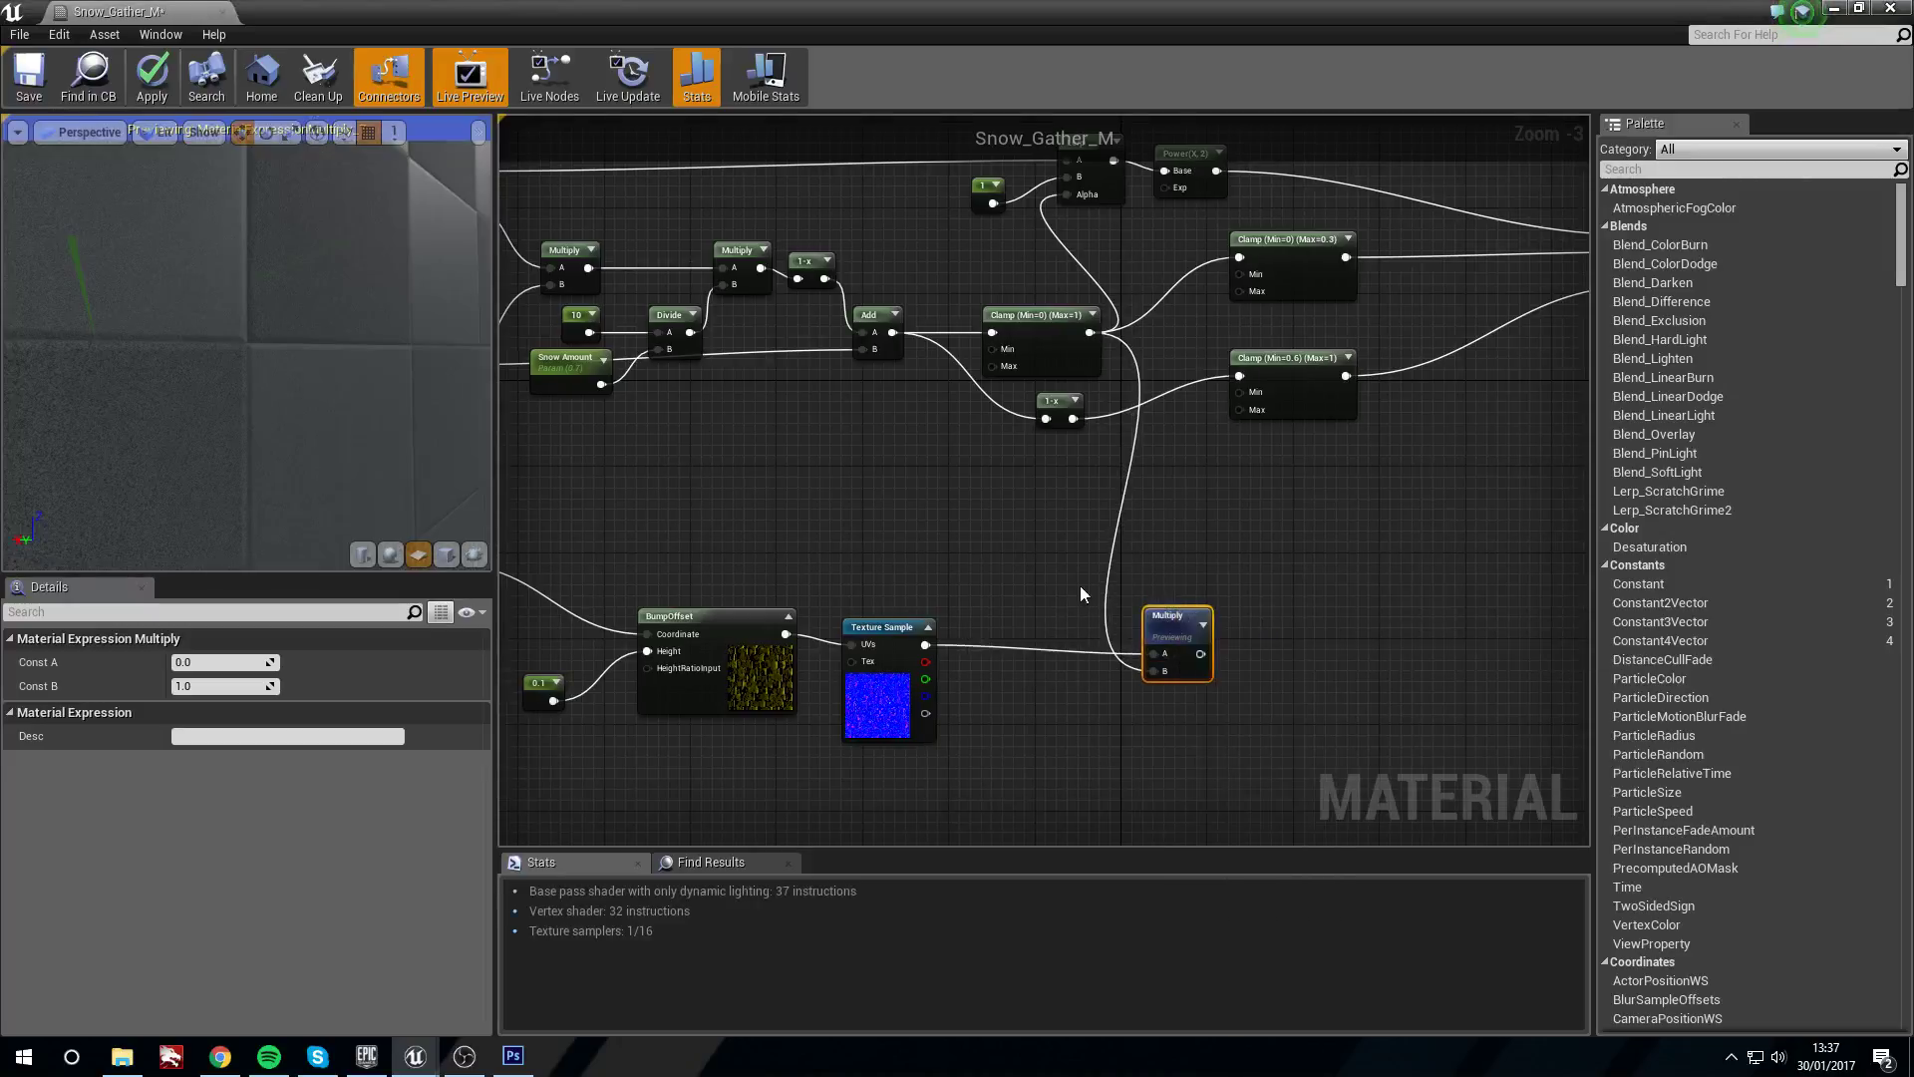
drag(363, 409, 448, 319)
right_drag(1184, 653, 1179, 650)
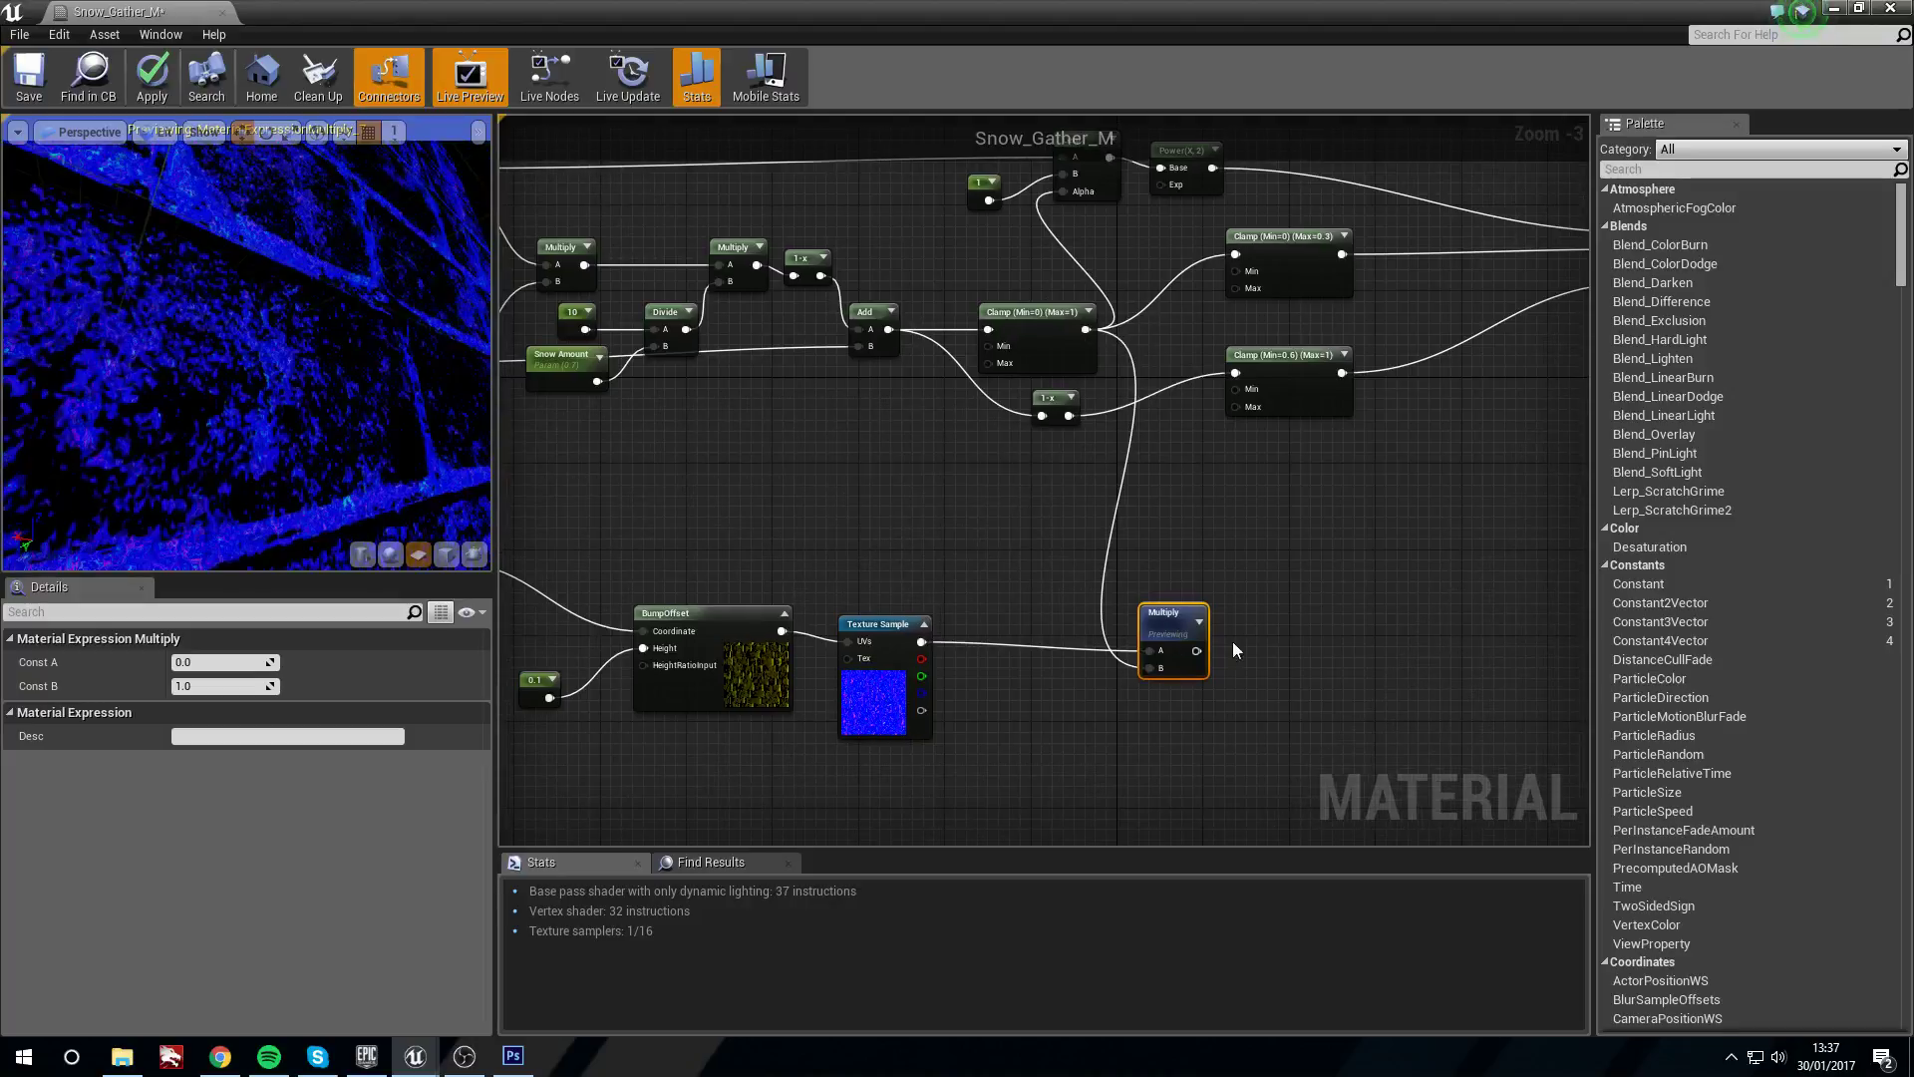
right_click(1167, 600)
right_click(1168, 623)
click(1233, 635)
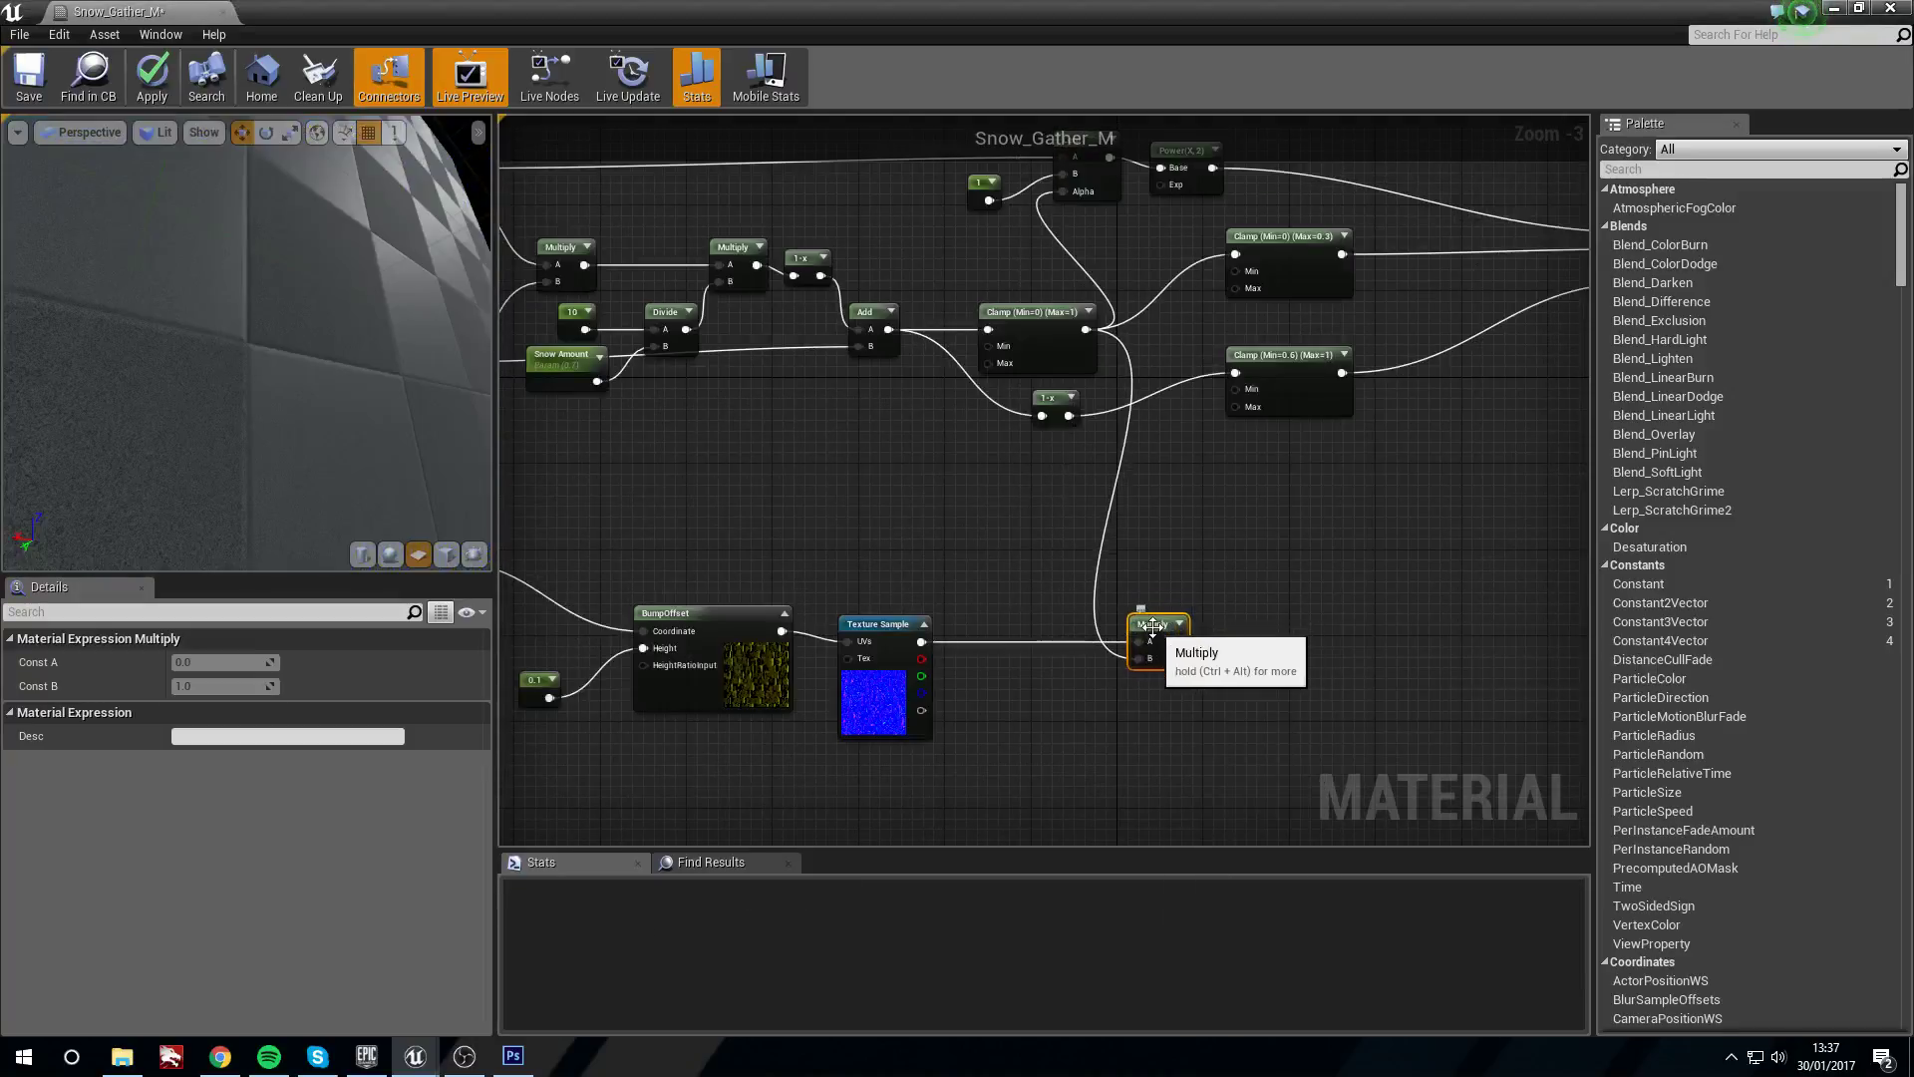
Create an Add node with the original brick normal texture in A and the masked normal Multiply in B
right_drag(840, 579, 727, 596)
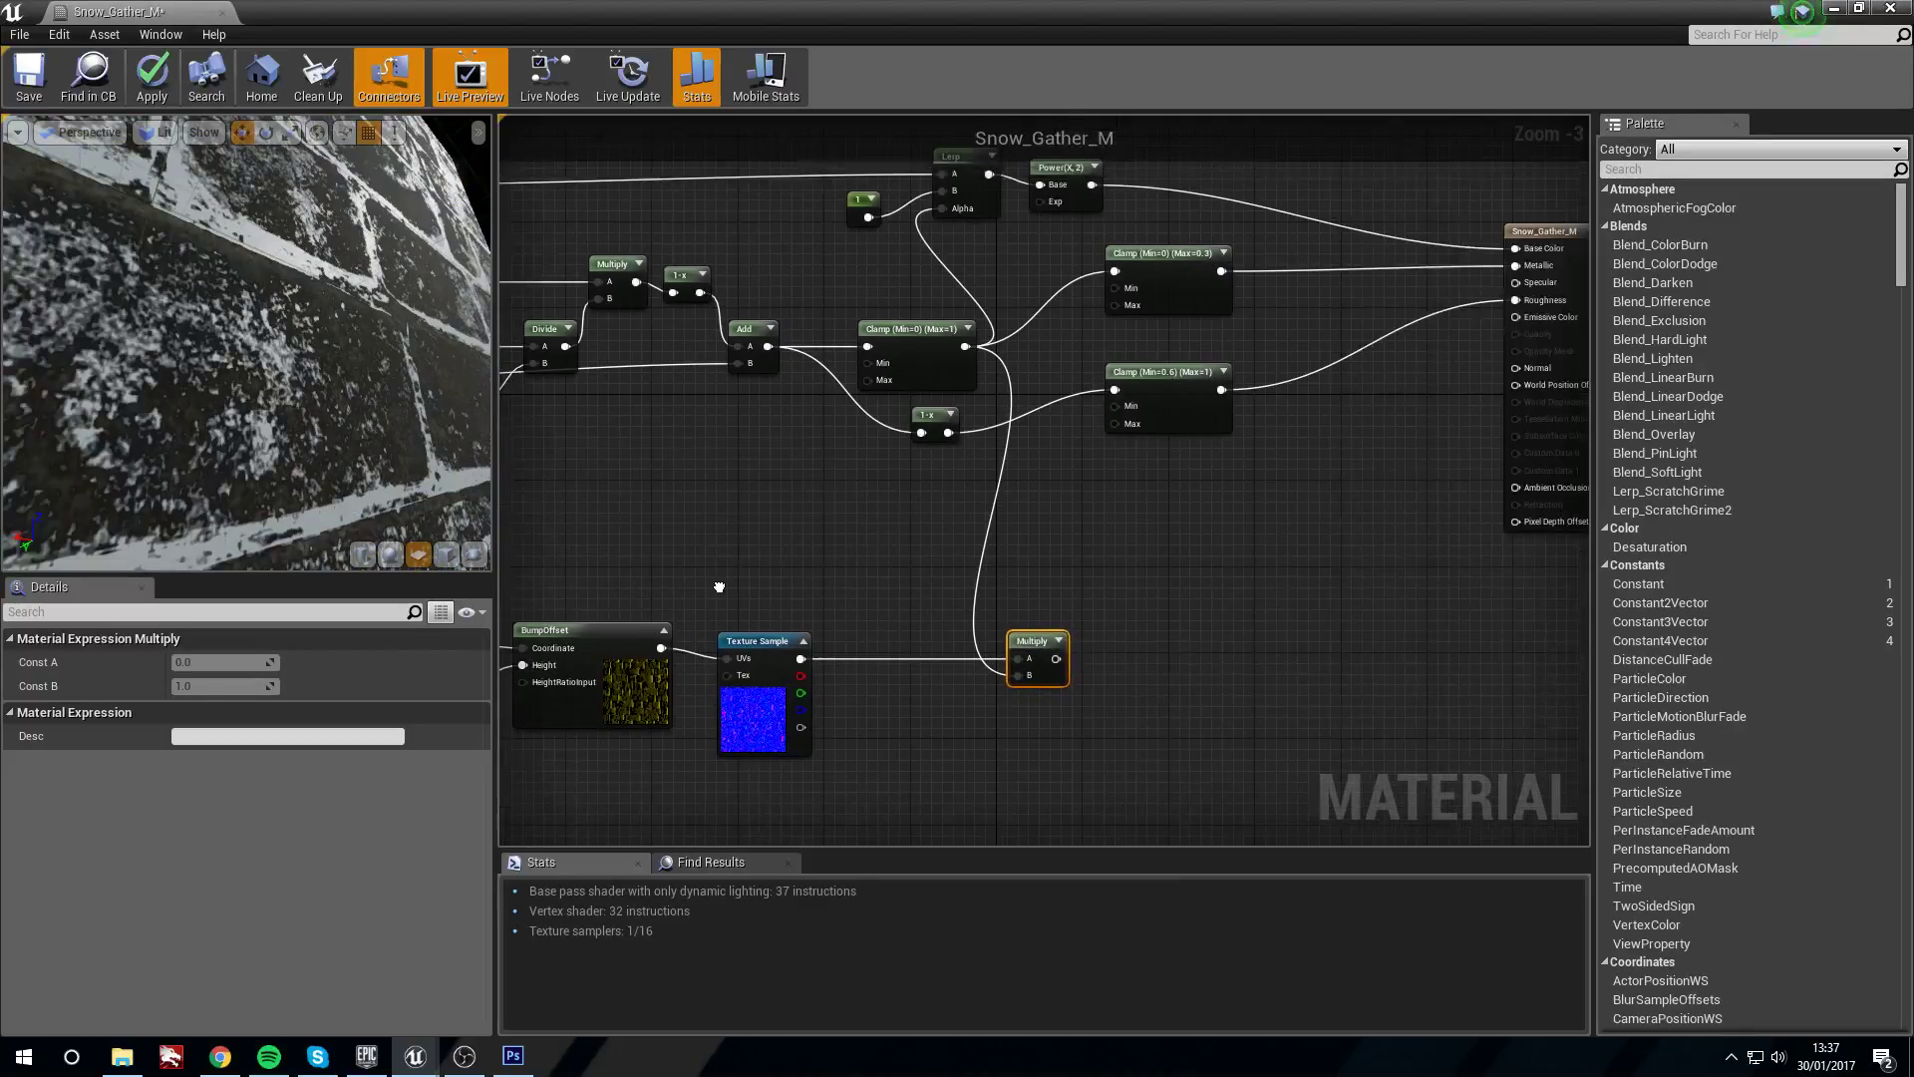
right_click(1139, 582)
text(add)
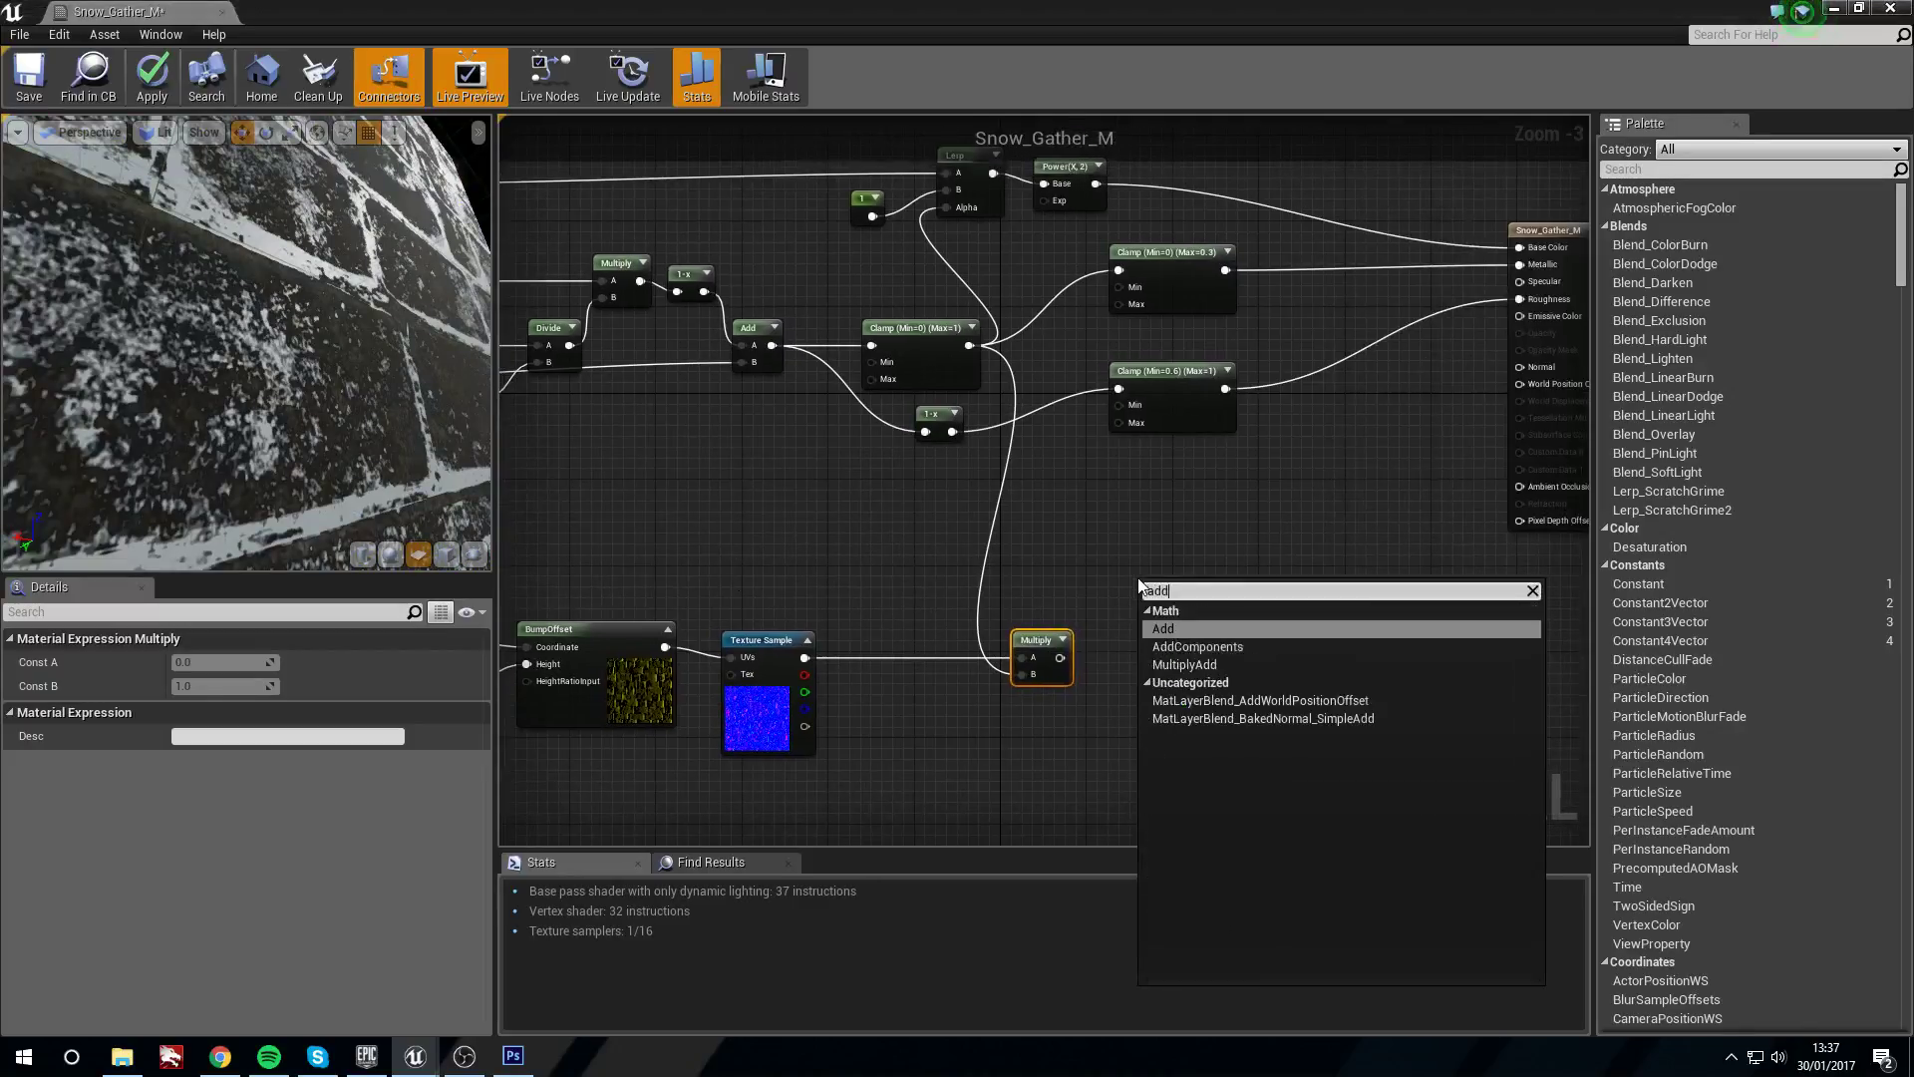
key(Return)
drag(1188, 604, 662, 524)
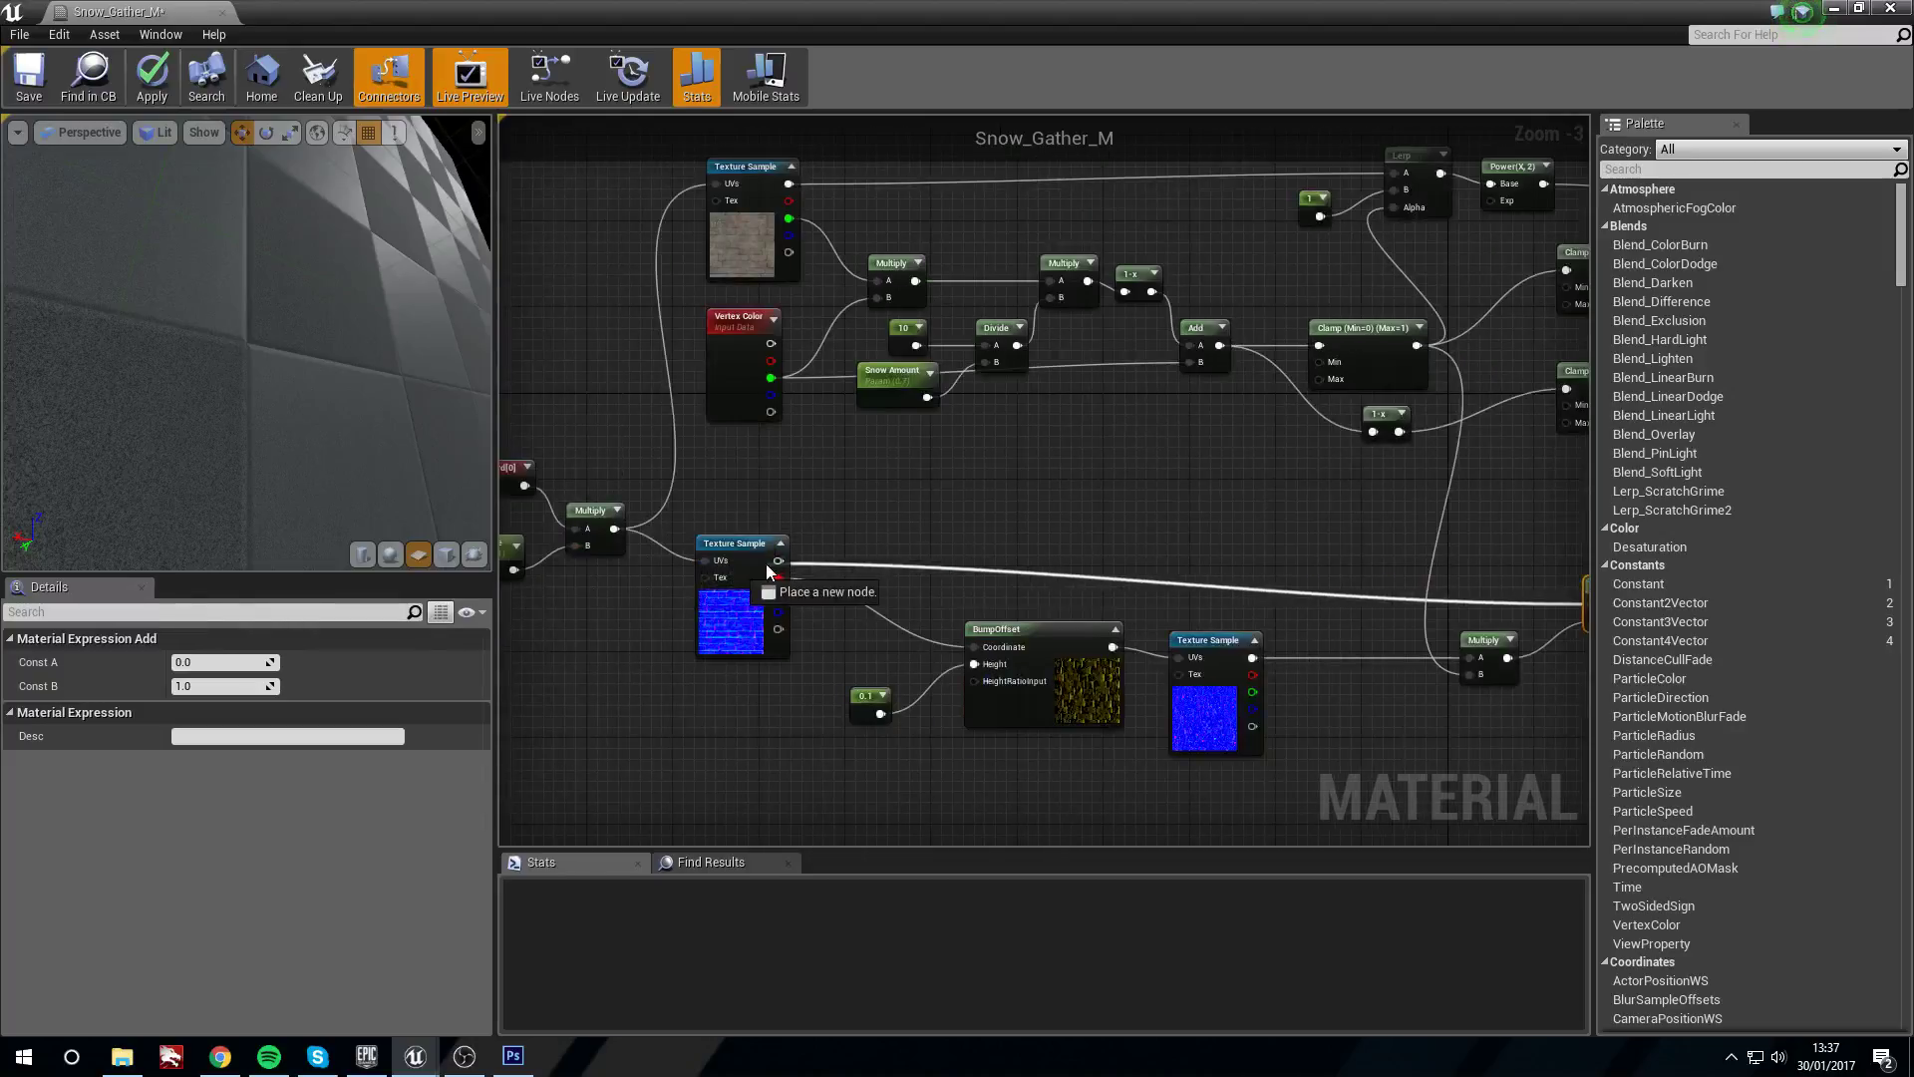
drag(786, 561, 783, 560)
right_drag(1246, 566, 932, 559)
right_drag(1152, 610, 1006, 659)
drag(1154, 643, 1147, 632)
Connect the Add node's output to the material's Normal input
right_drag(1176, 650, 1105, 654)
drag(1083, 648, 1087, 650)
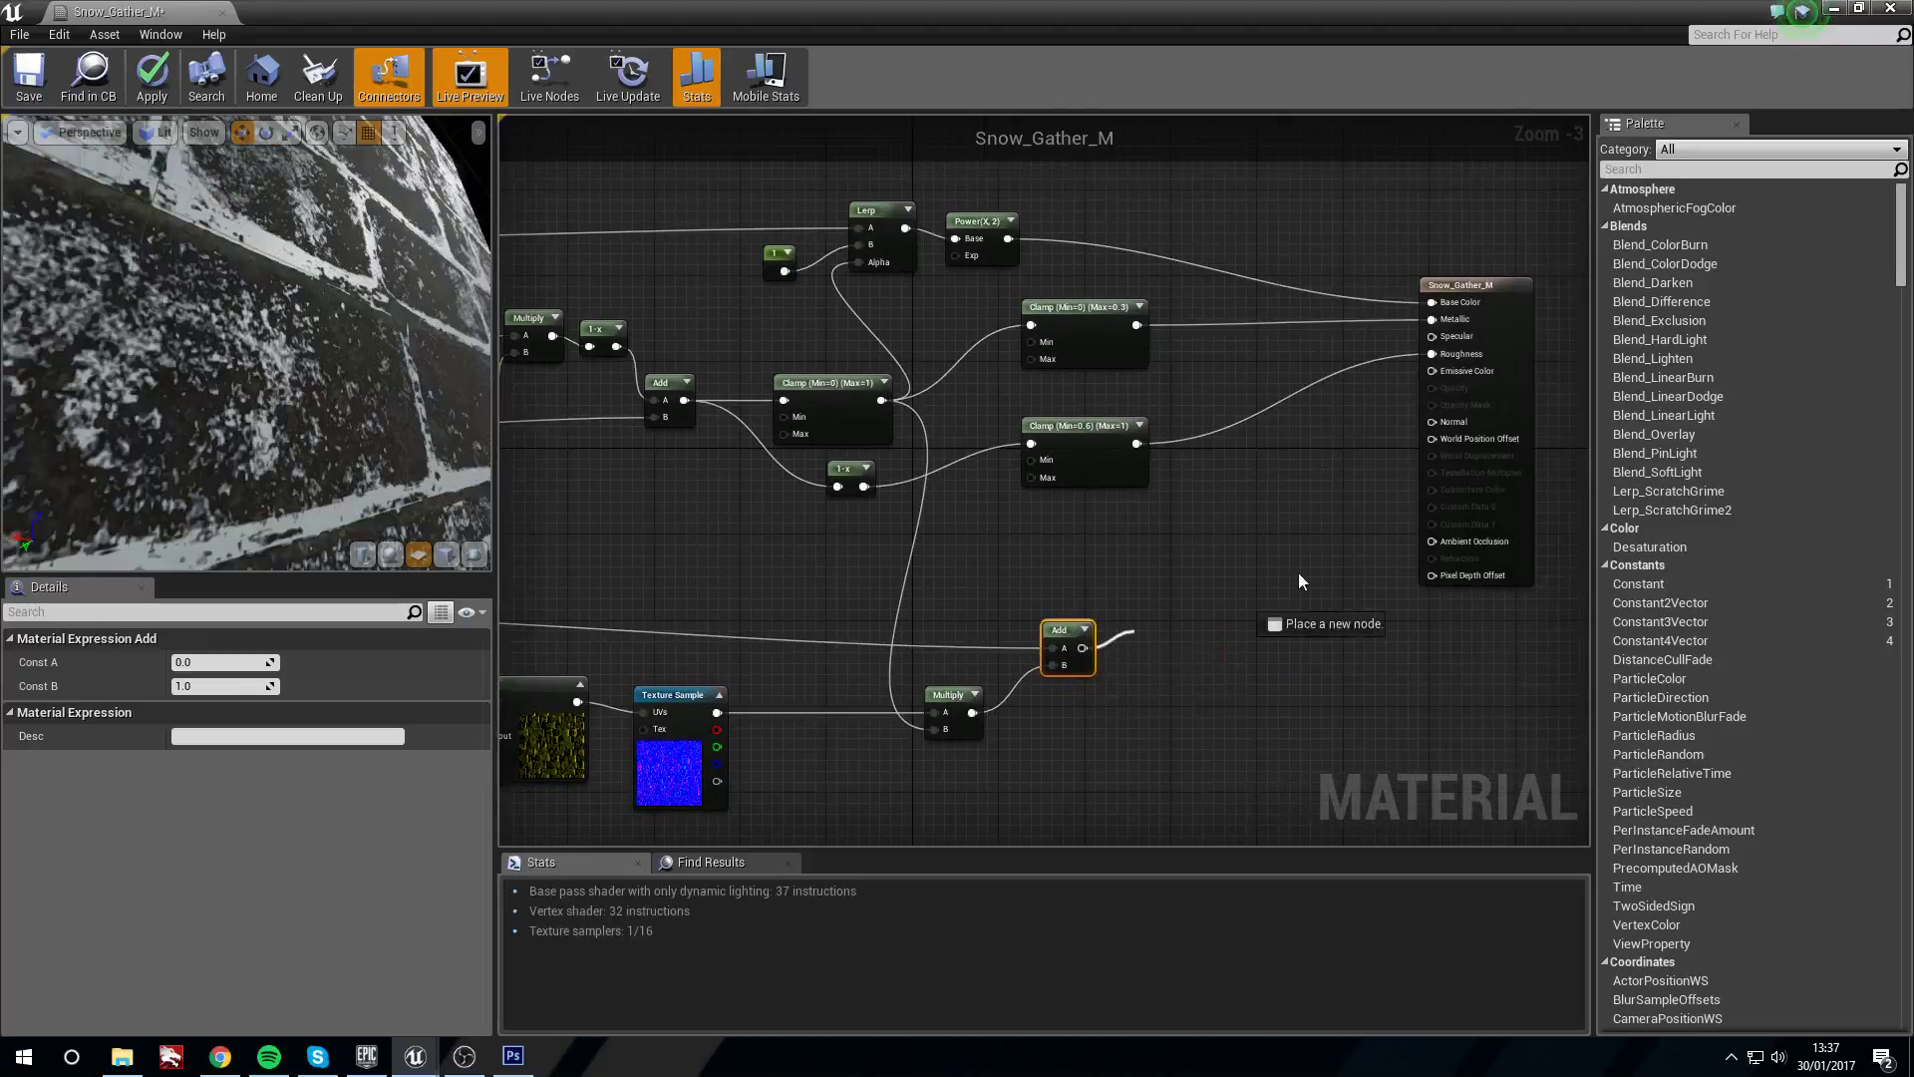
drag(1424, 436, 1453, 425)
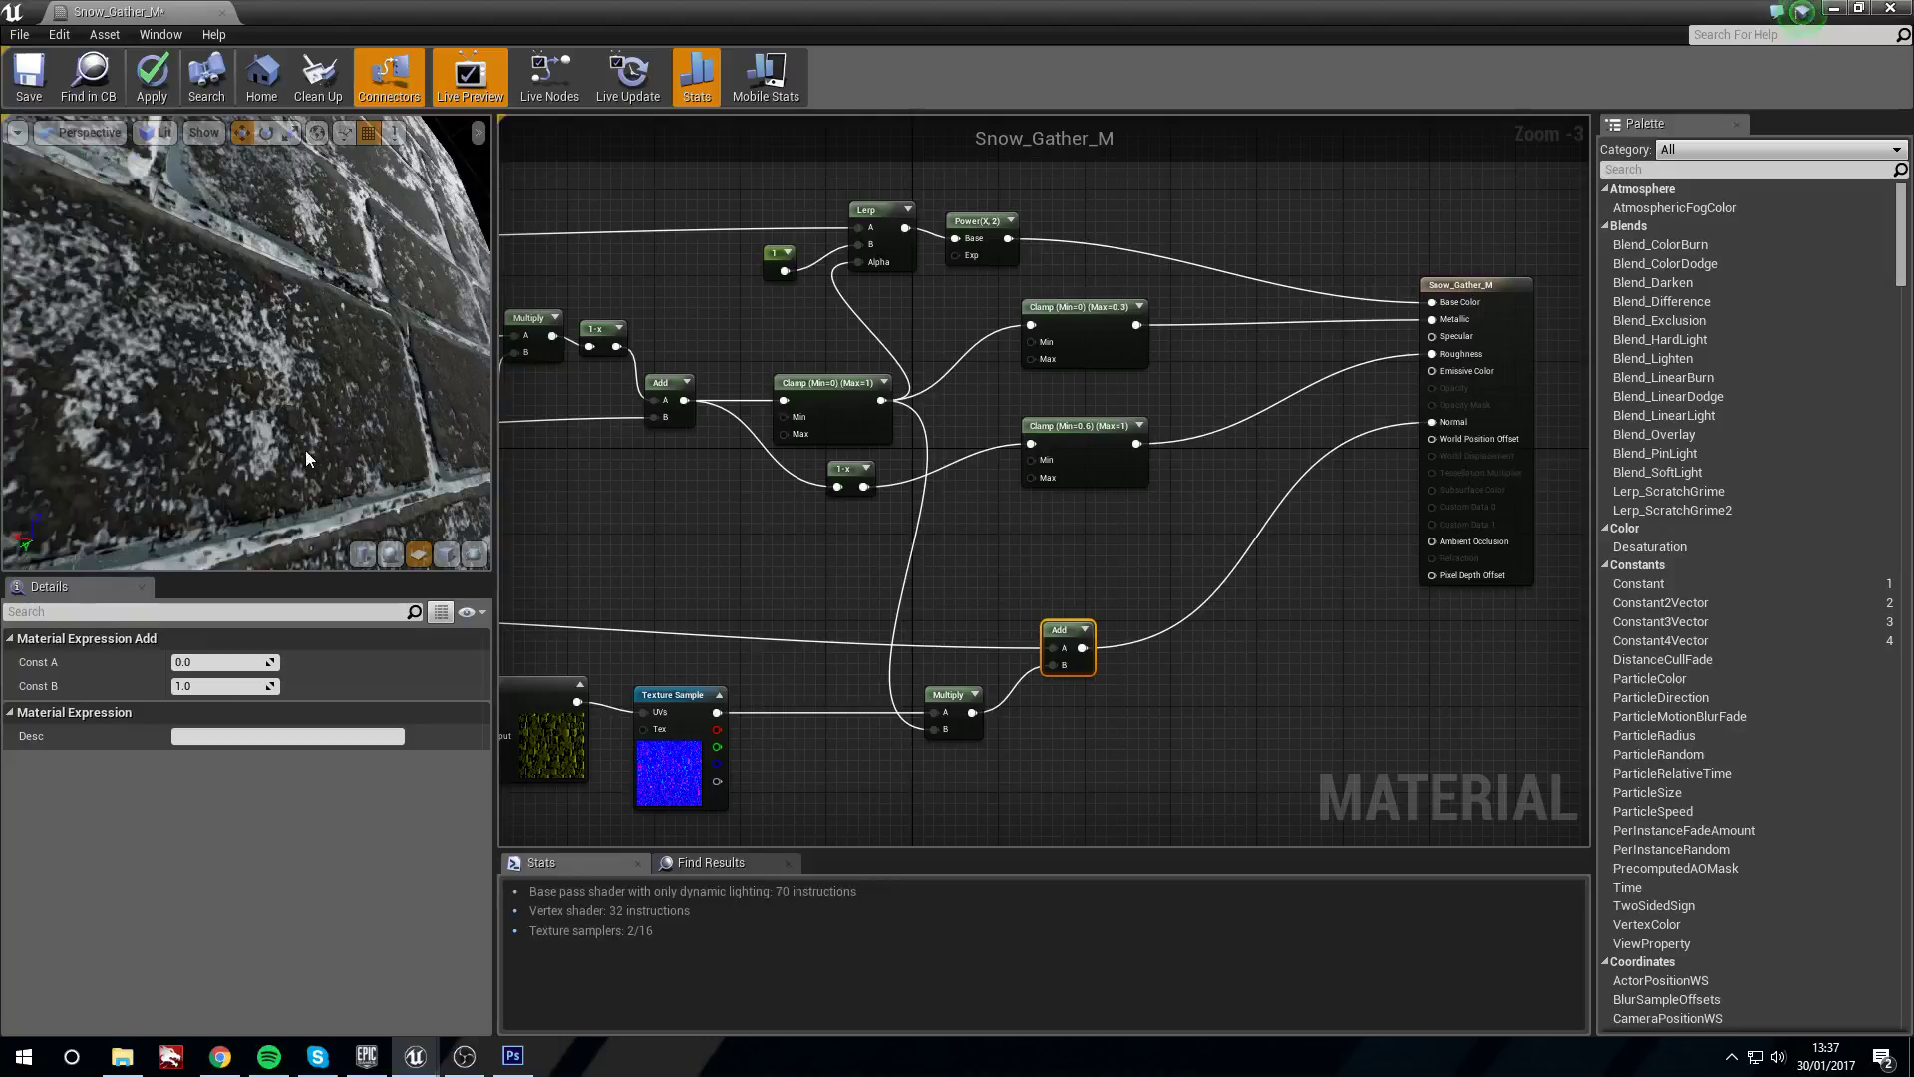
Inspect the snowy bricks in the preview, apply the material changes, and close the material editor
drag(299, 404, 369, 398)
mouse_move(246, 277)
mouse_down()
mouse_move(338, 284)
mouse_move(190, 279)
mouse_move(245, 278)
mouse_up()
right_drag(245, 277, 245, 339)
drag(347, 363, 279, 371)
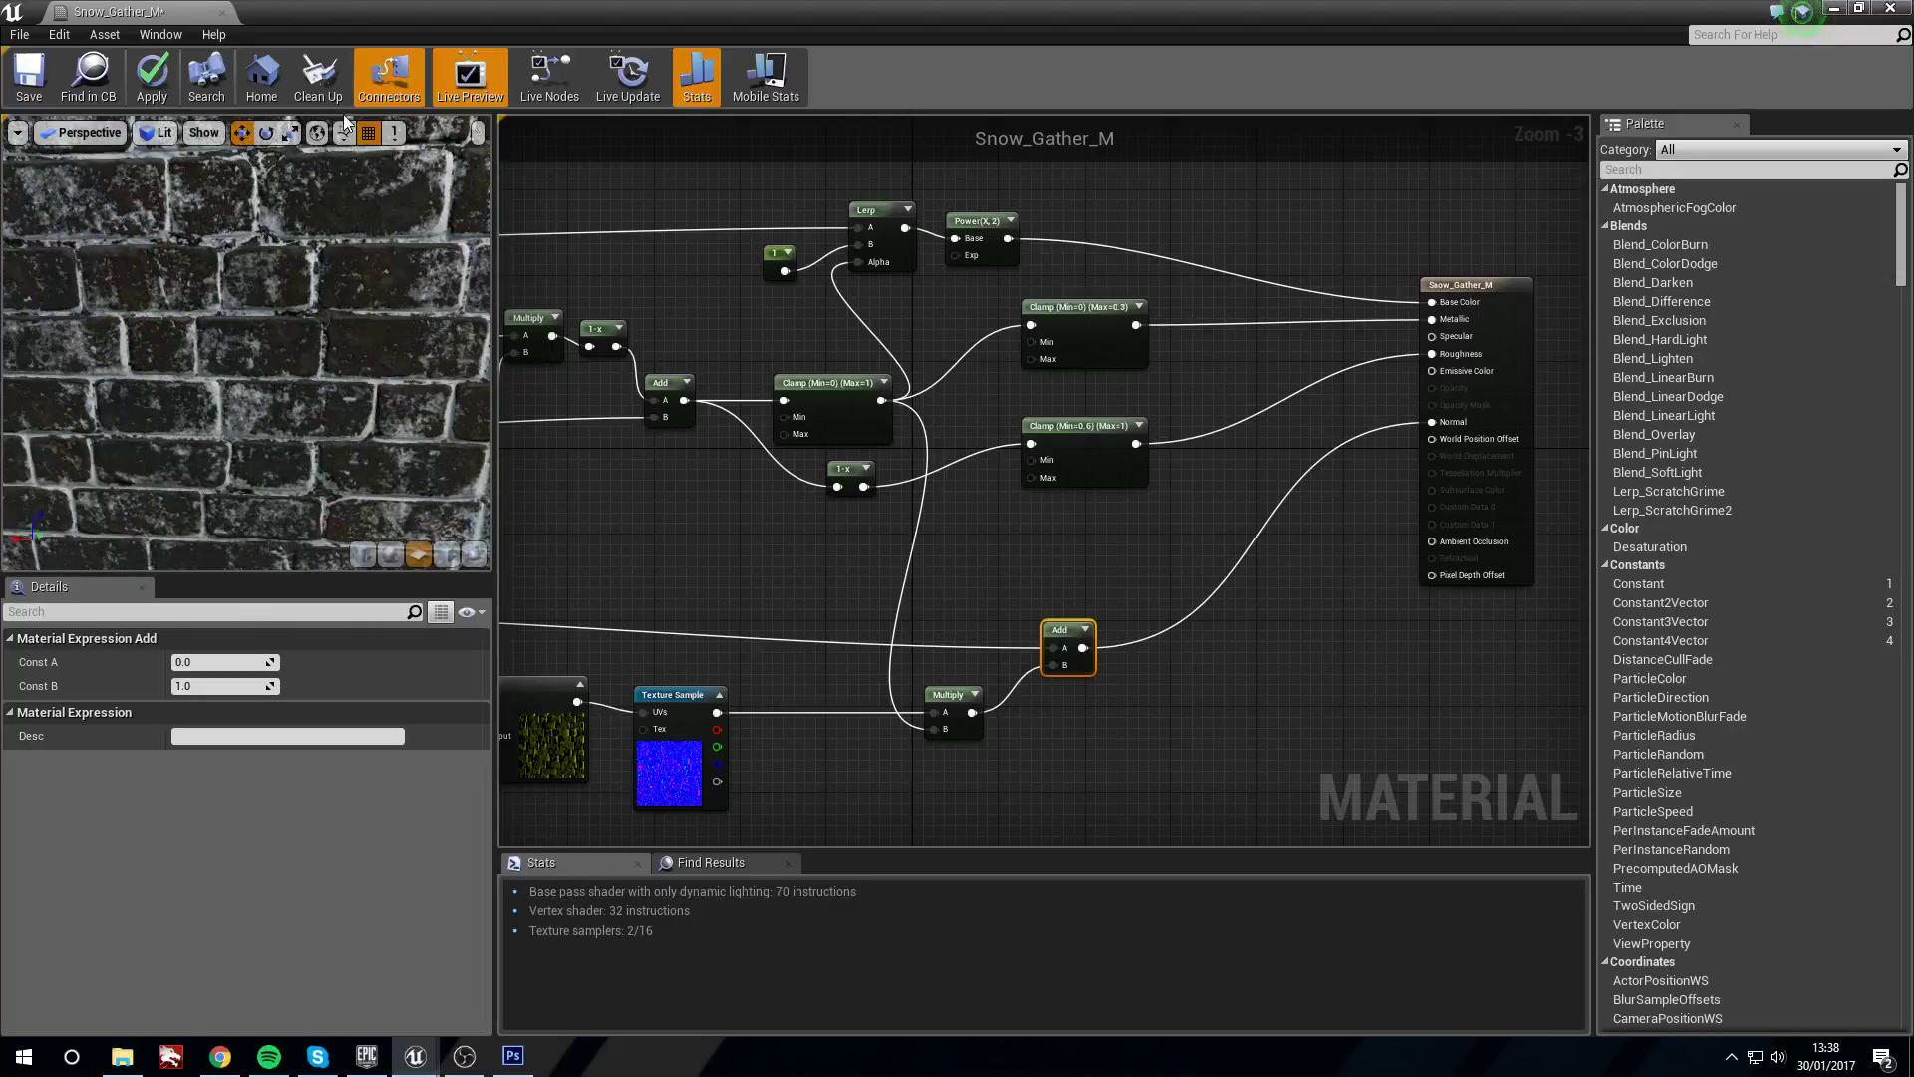
click(138, 92)
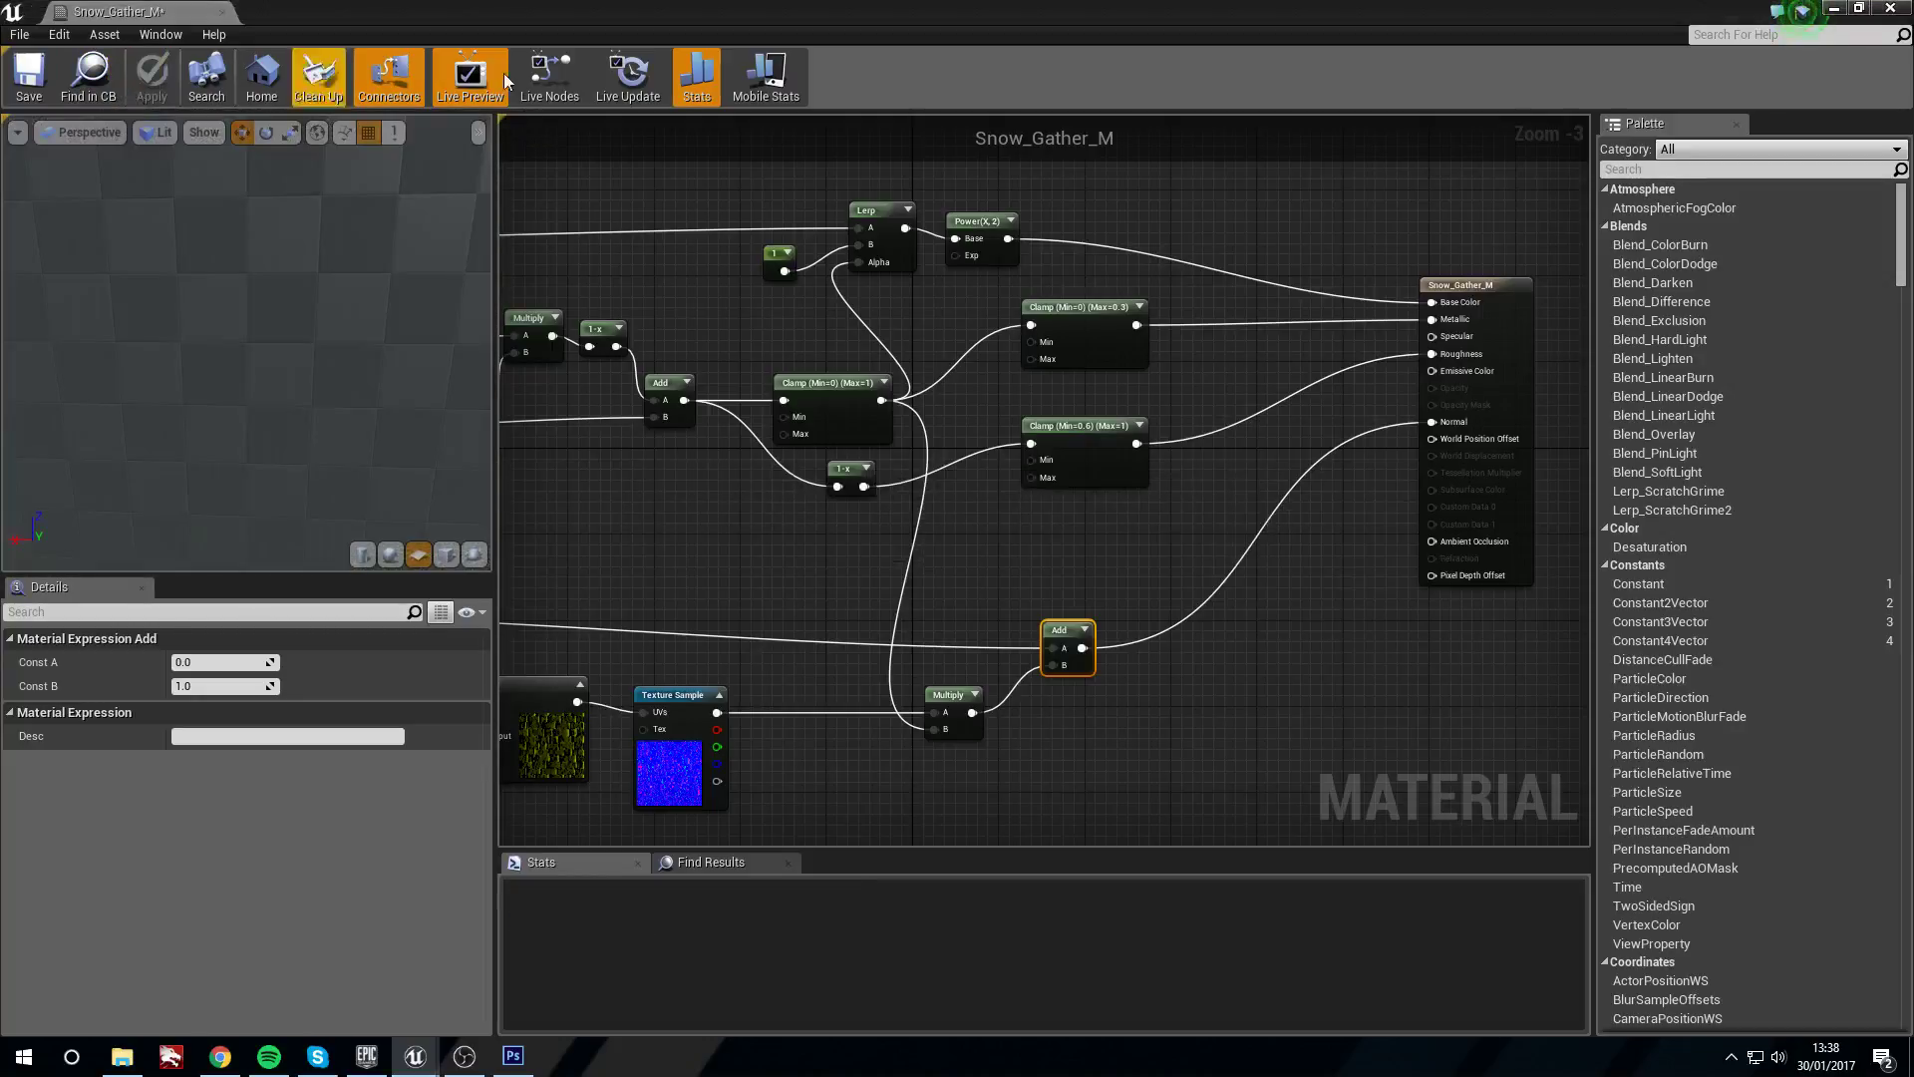
click(1892, 8)
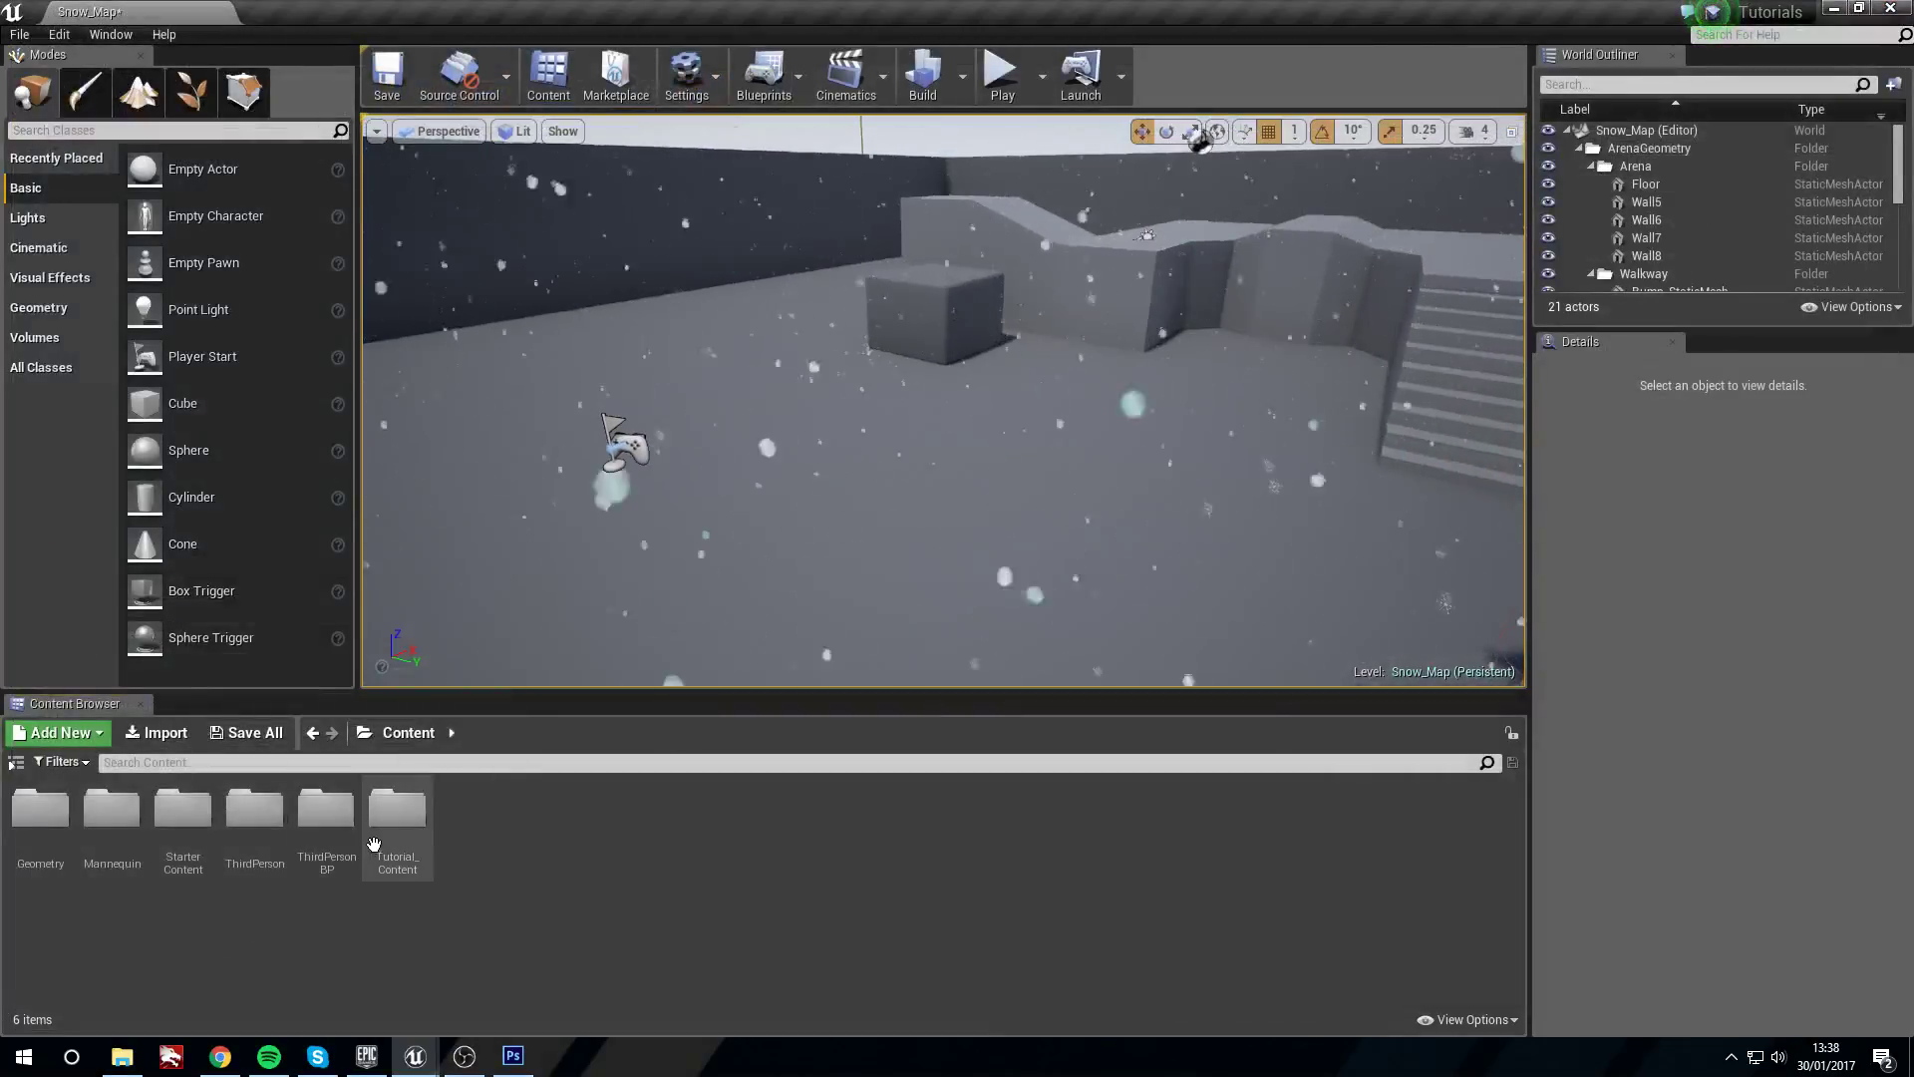
Open the Tutorial_Content/Snow_Tutorials folder and create a material instance from Snow_Gather_M
double_click(397, 810)
double_click(475, 839)
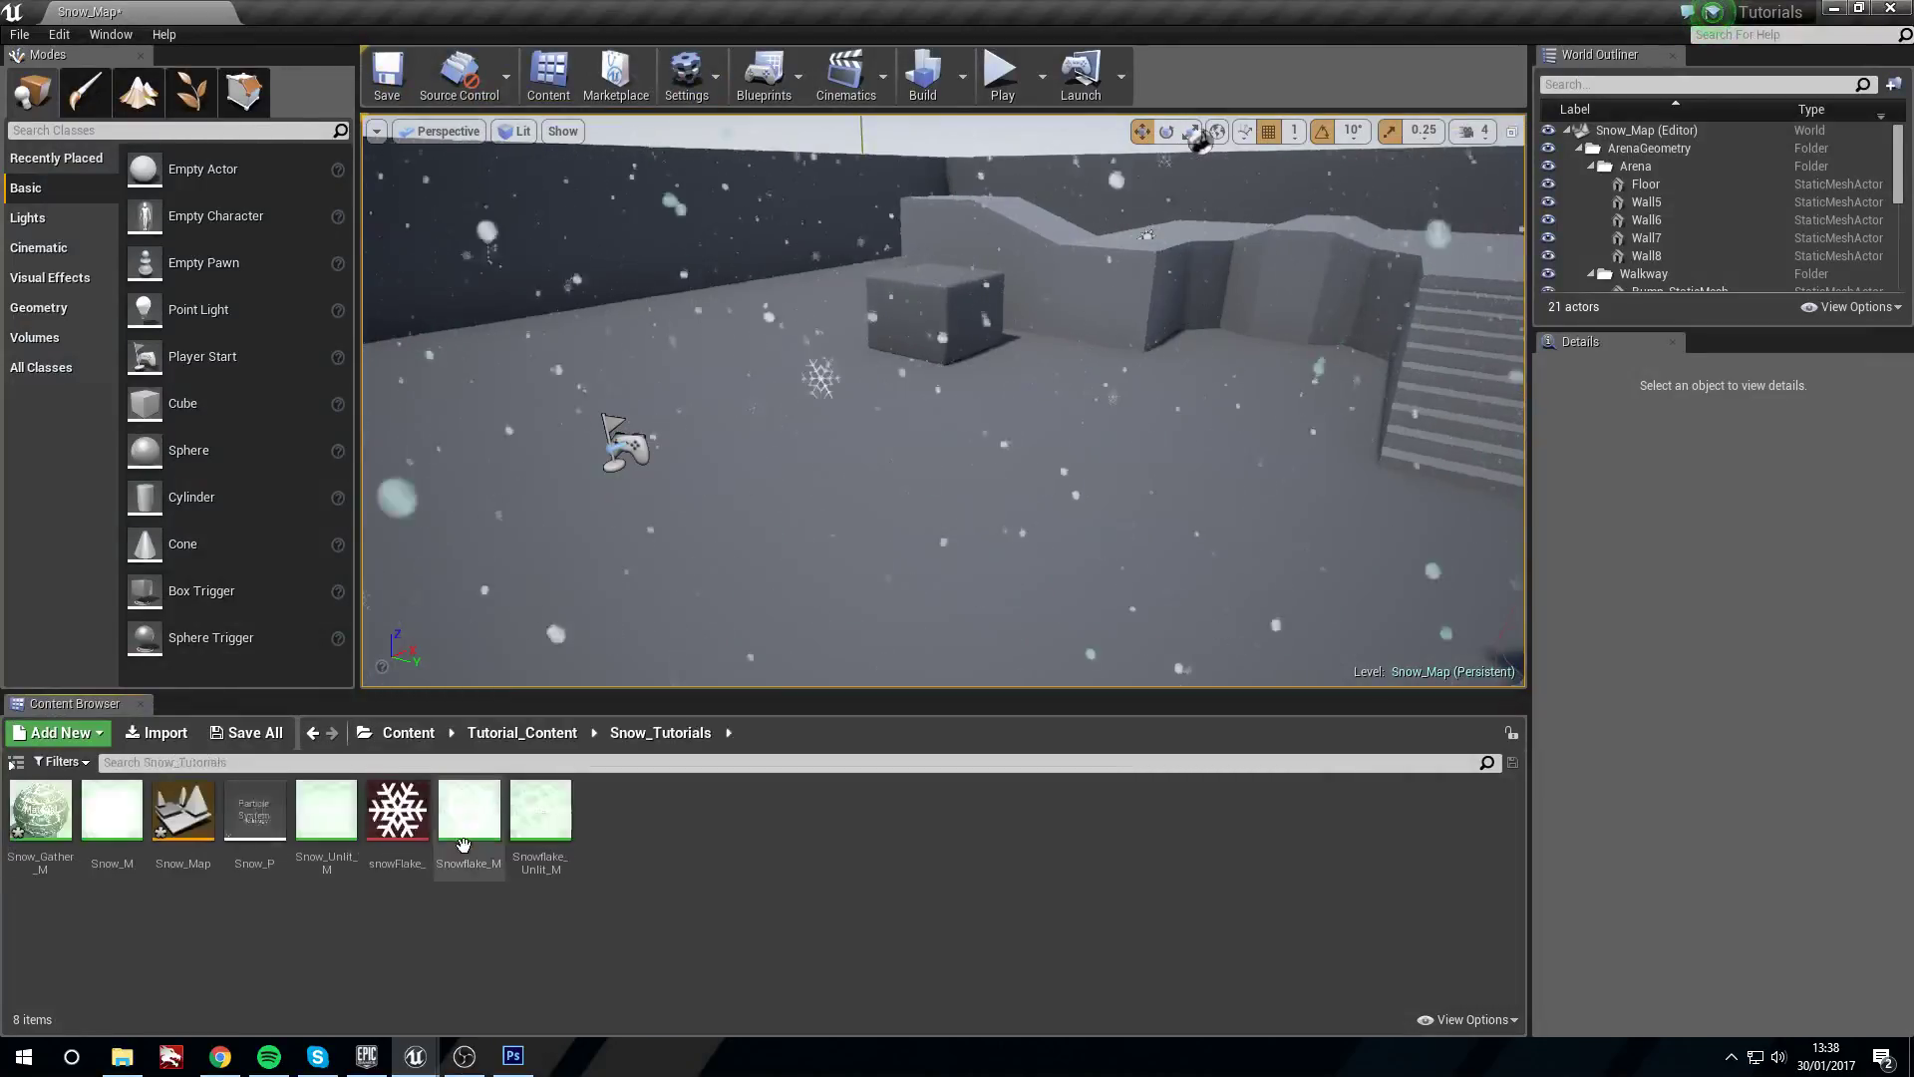
click(885, 598)
right_drag(886, 598, 826, 616)
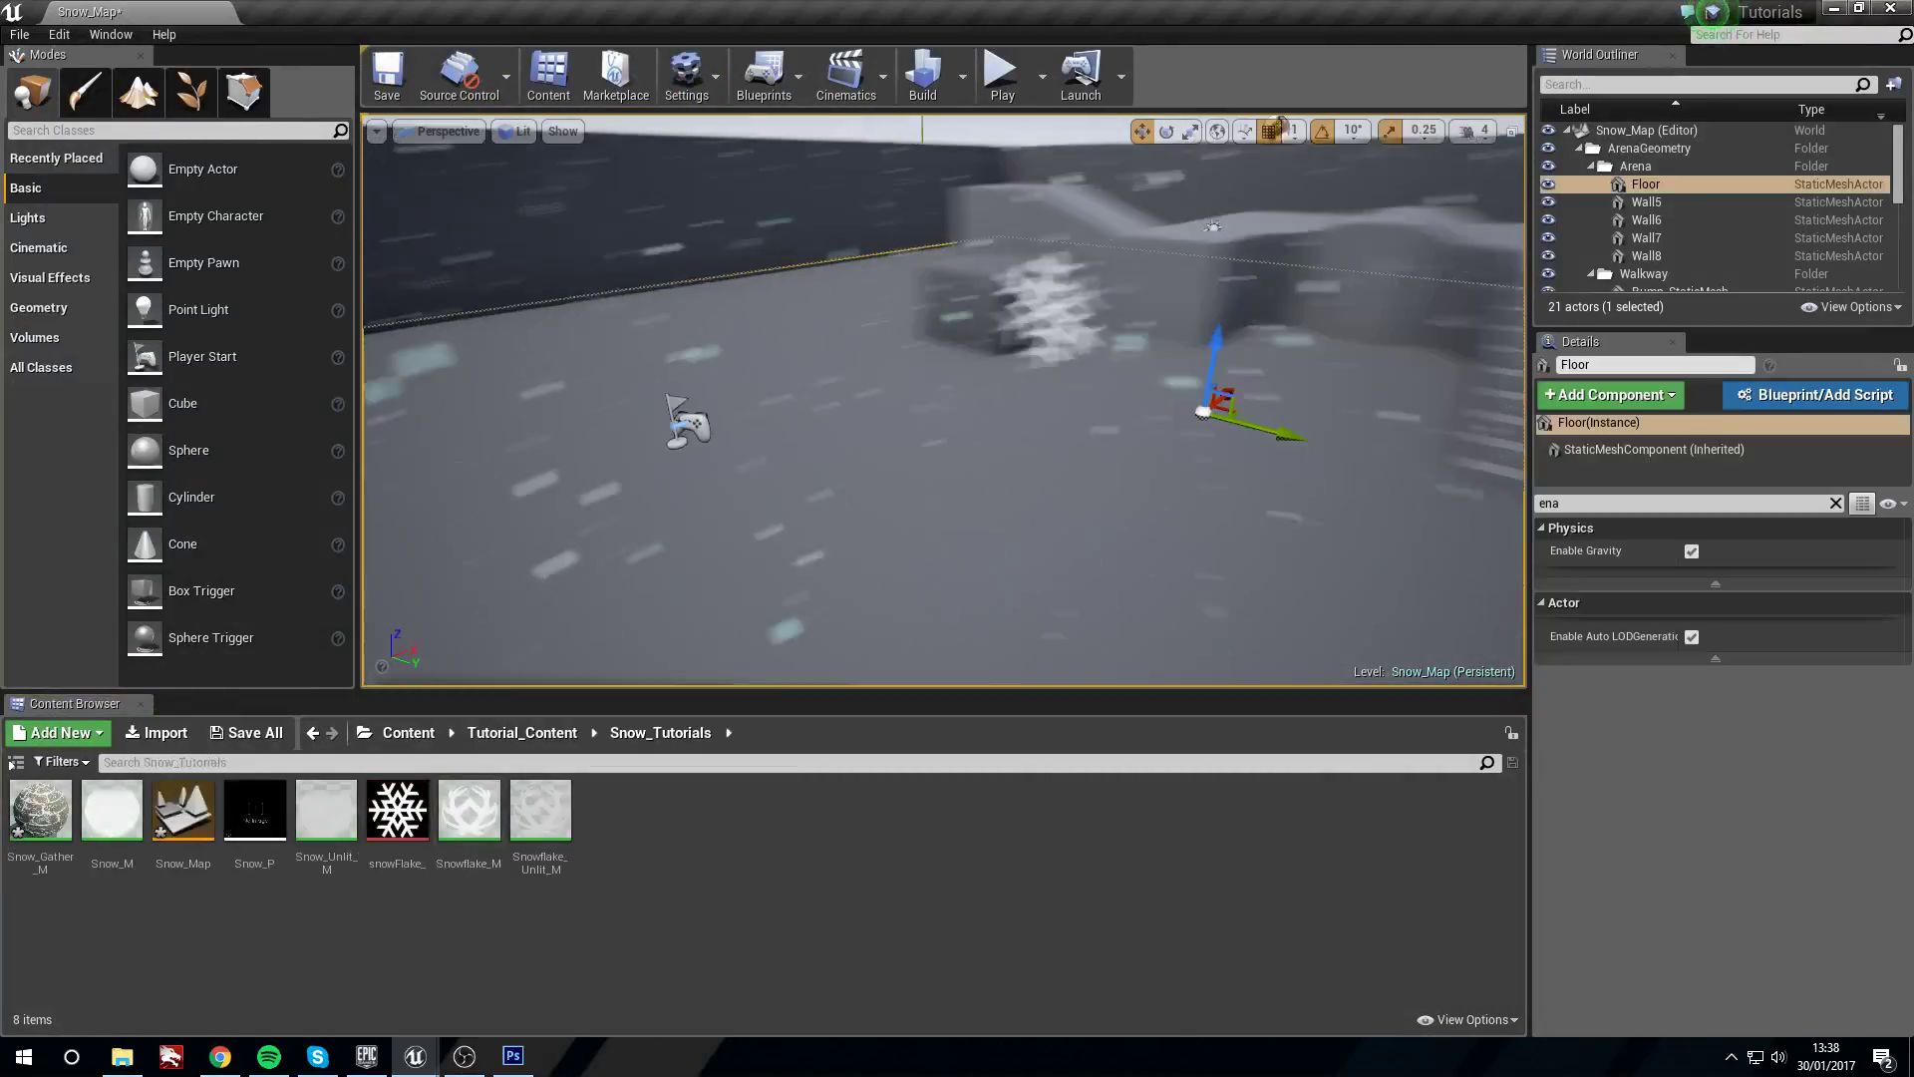
right_click(48, 815)
click(156, 383)
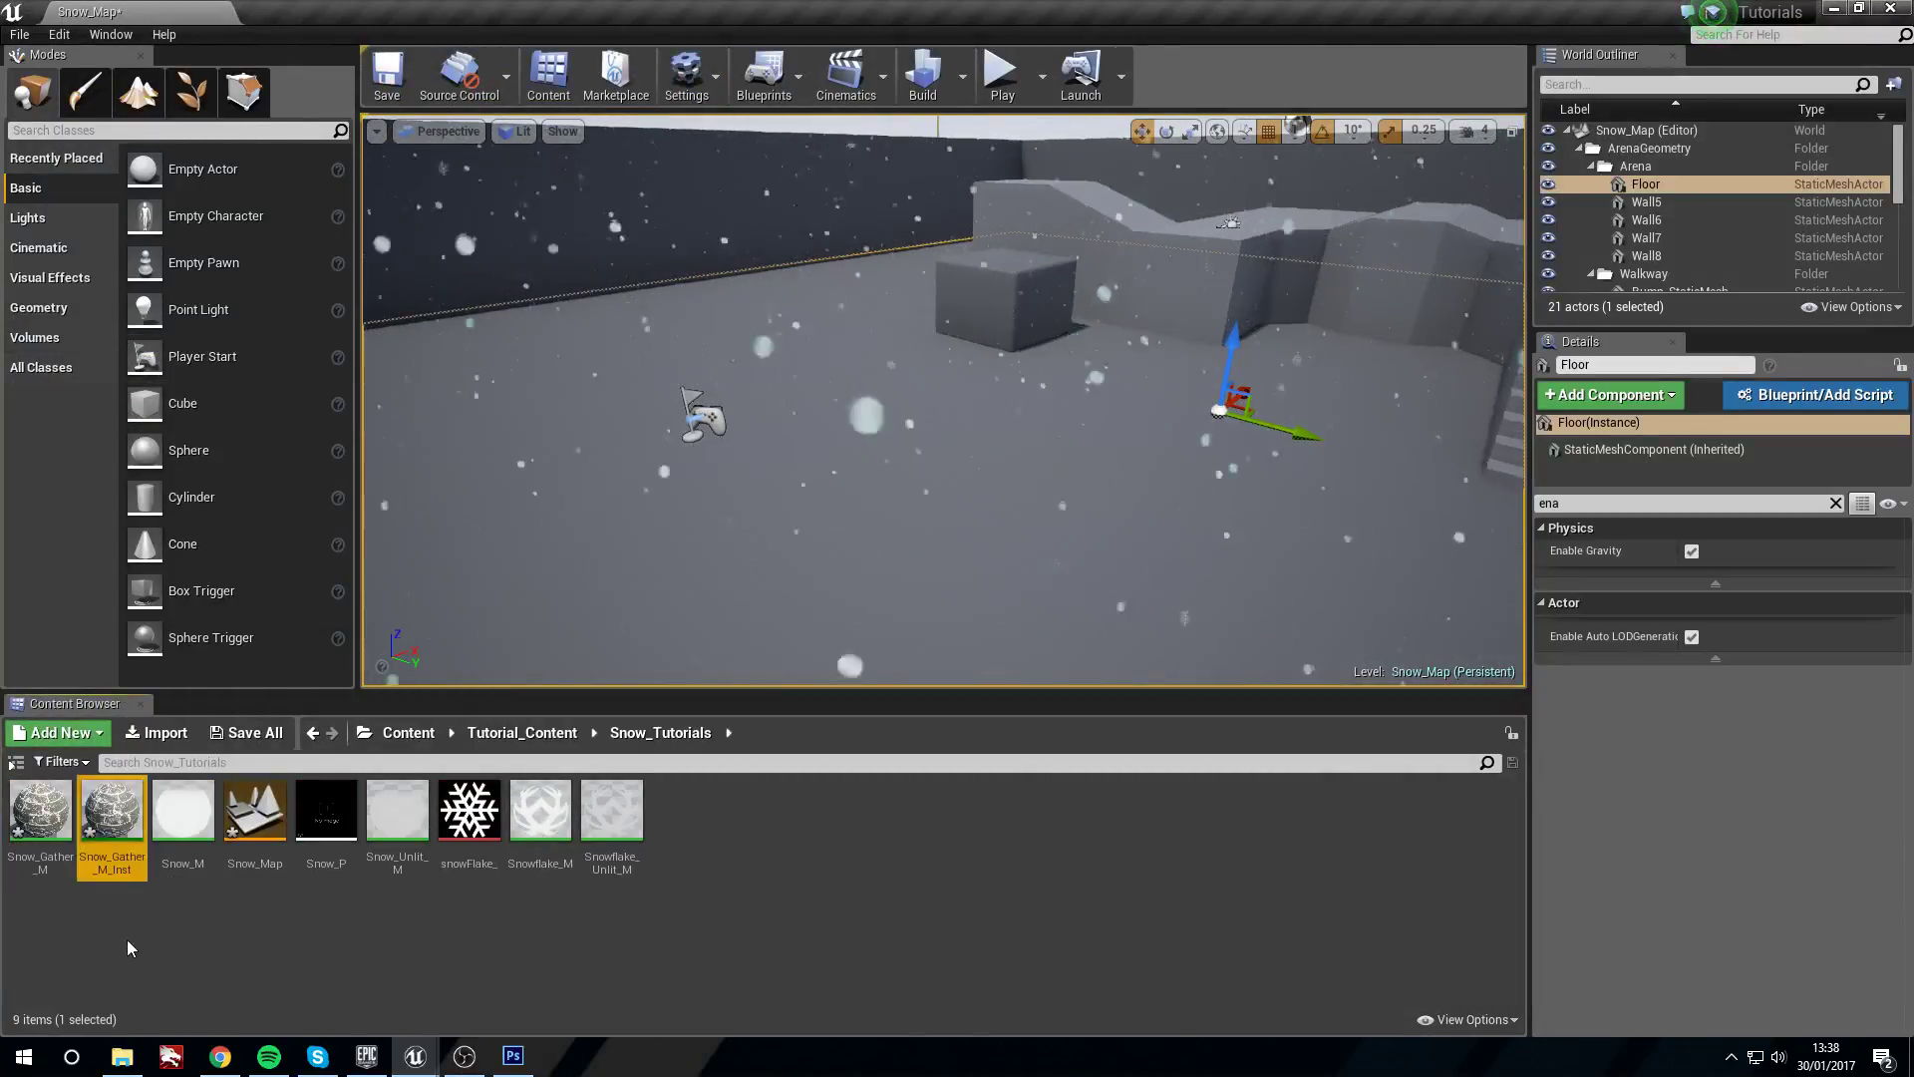
Apply Snow_Gather_M_Inst to the level's floor and look over the floor
drag(124, 822, 875, 503)
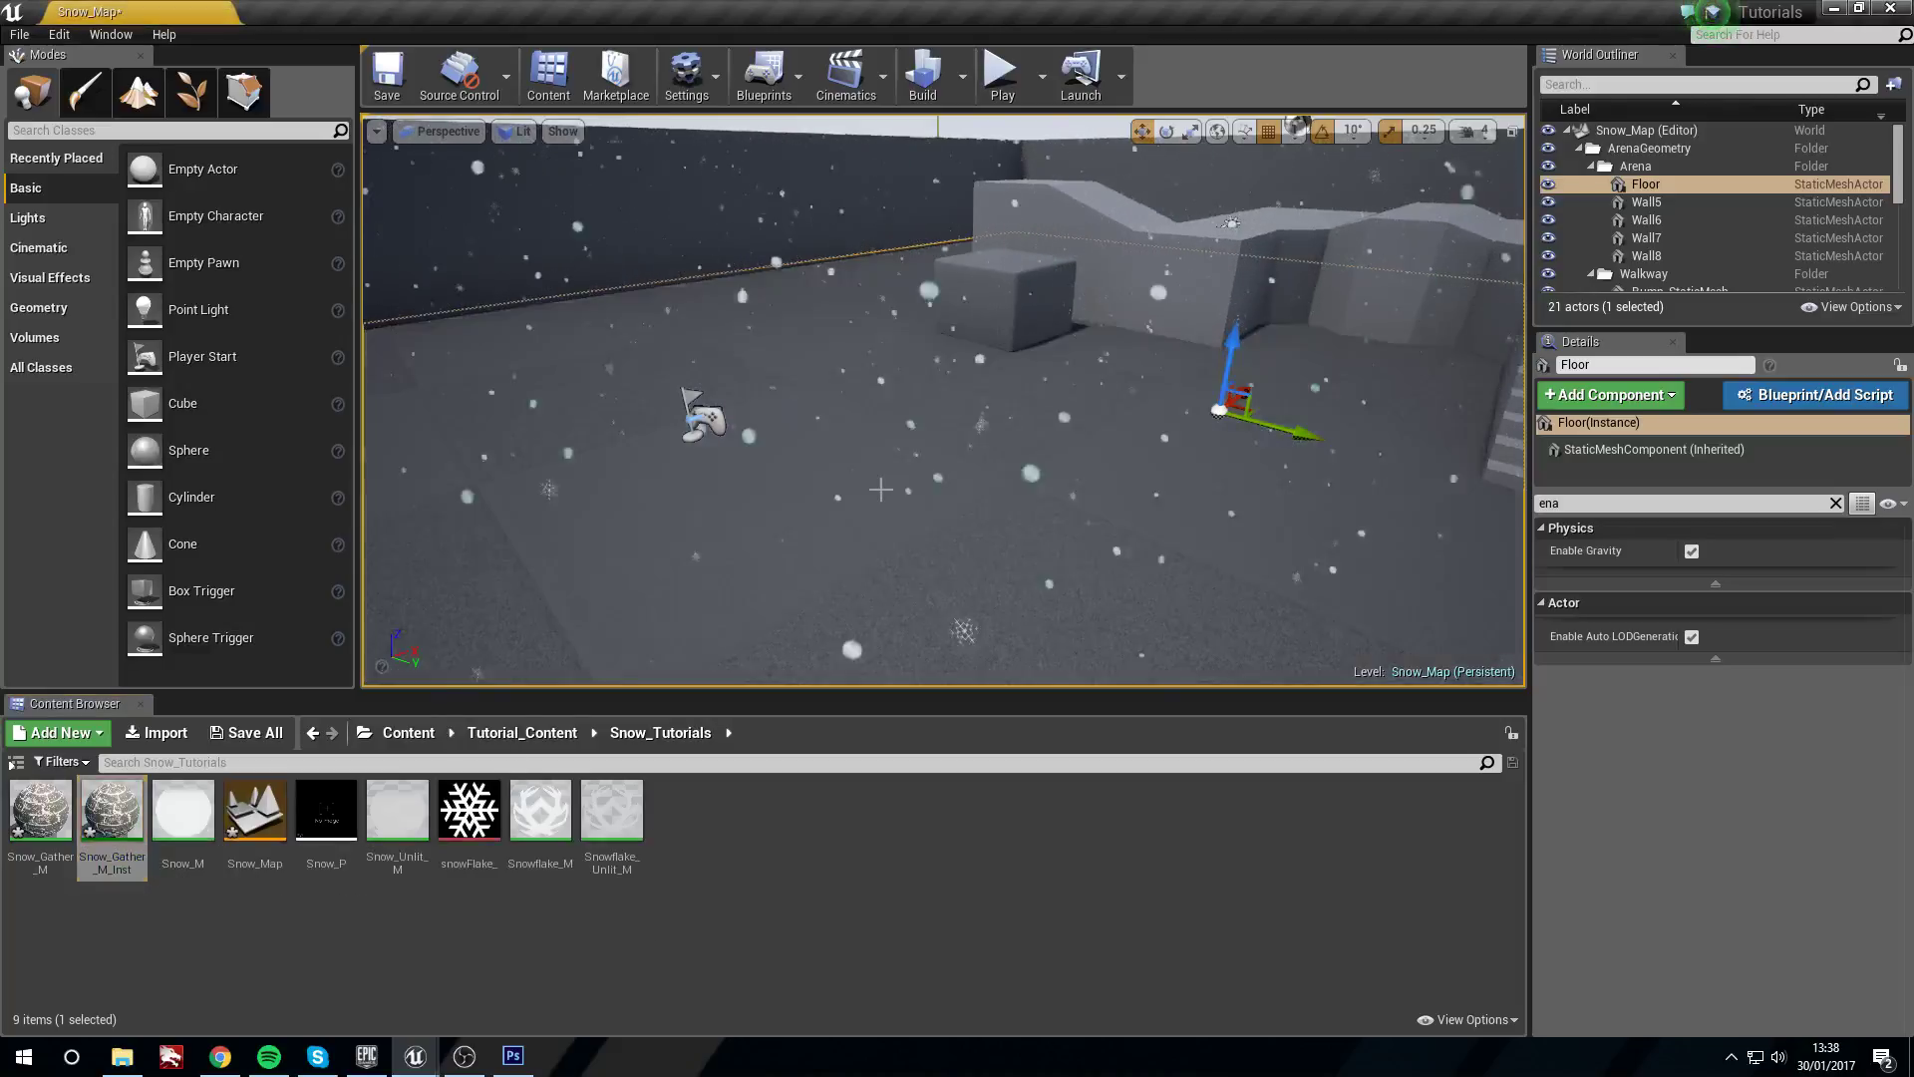
right_drag(835, 531, 898, 529)
key(a)
key(d)
key(s)
right_drag(952, 387, 952, 428)
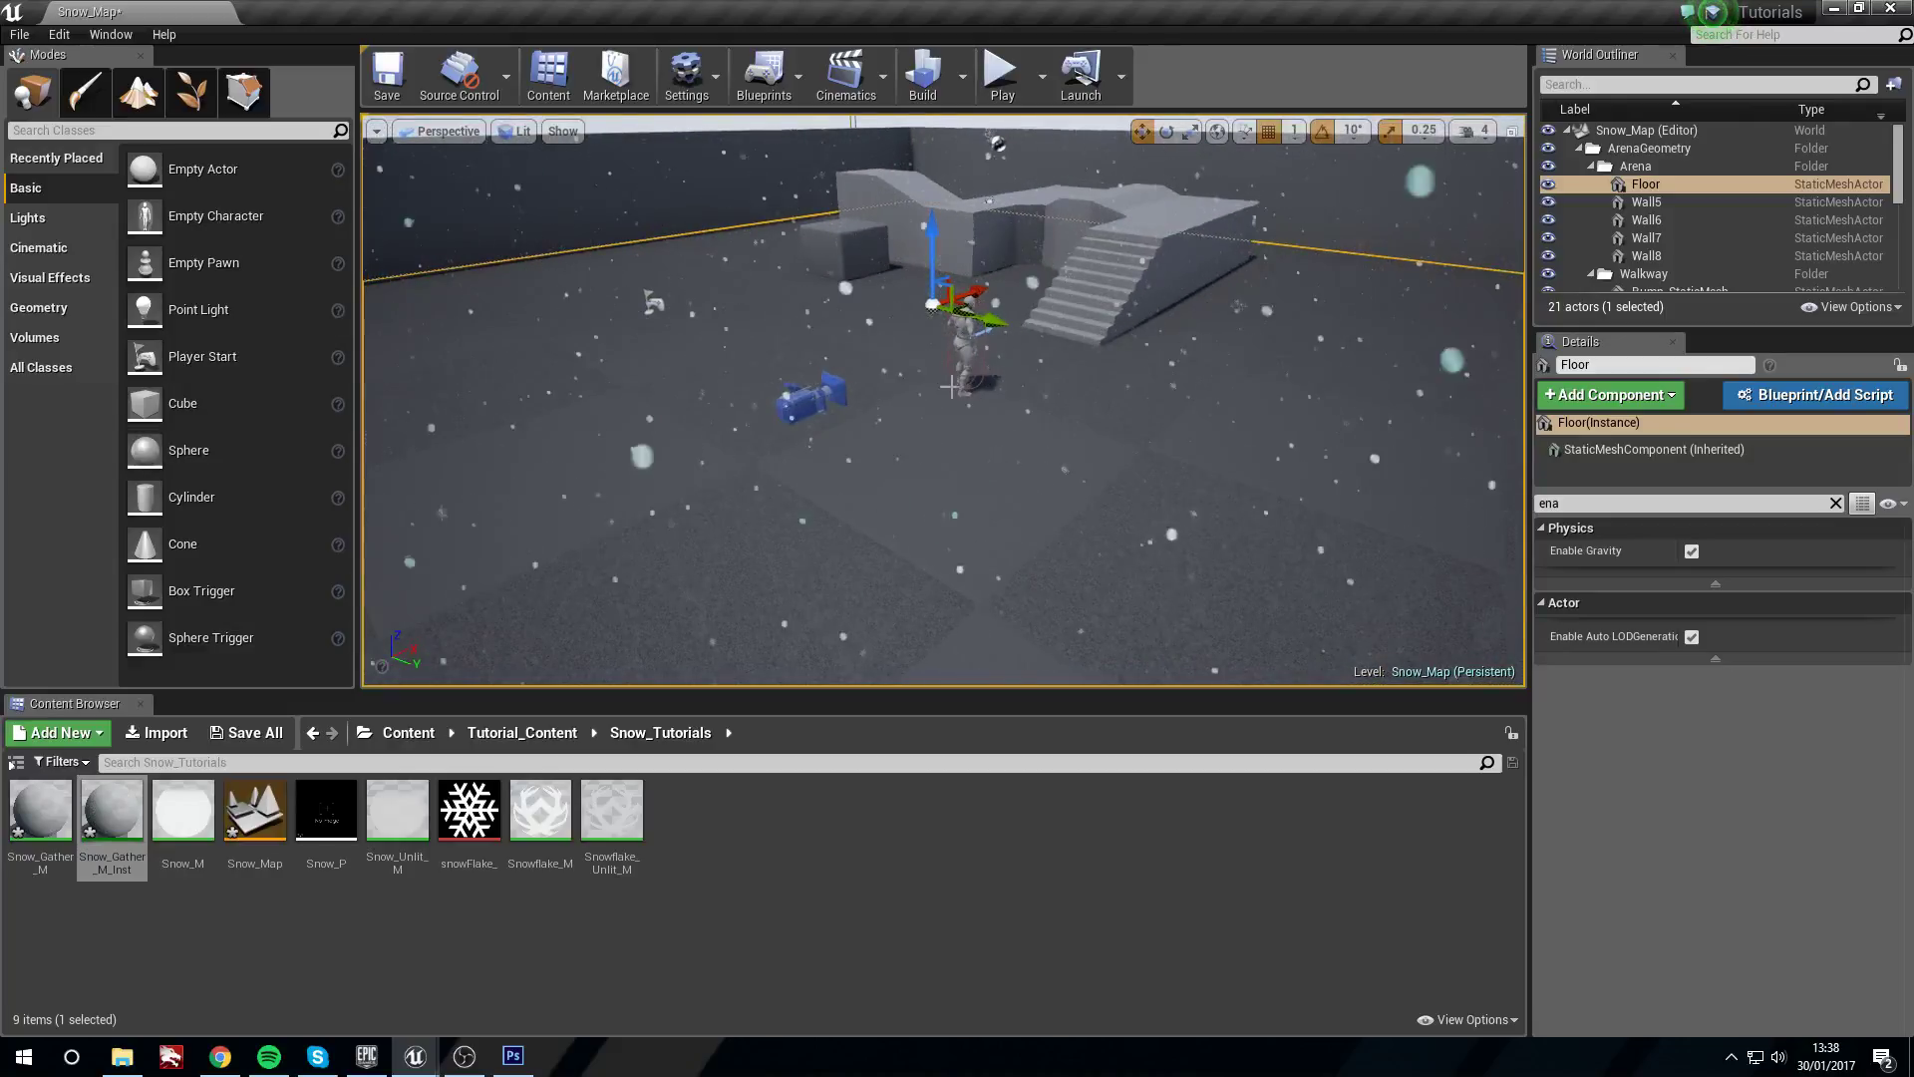
right_drag(897, 428, 937, 433)
Open Snow_Gather_M_Inst beside the level view and enable its Snow Amount and UV Scale parameter overrides
double_click(112, 851)
drag(737, 10, 1309, 222)
click(937, 452)
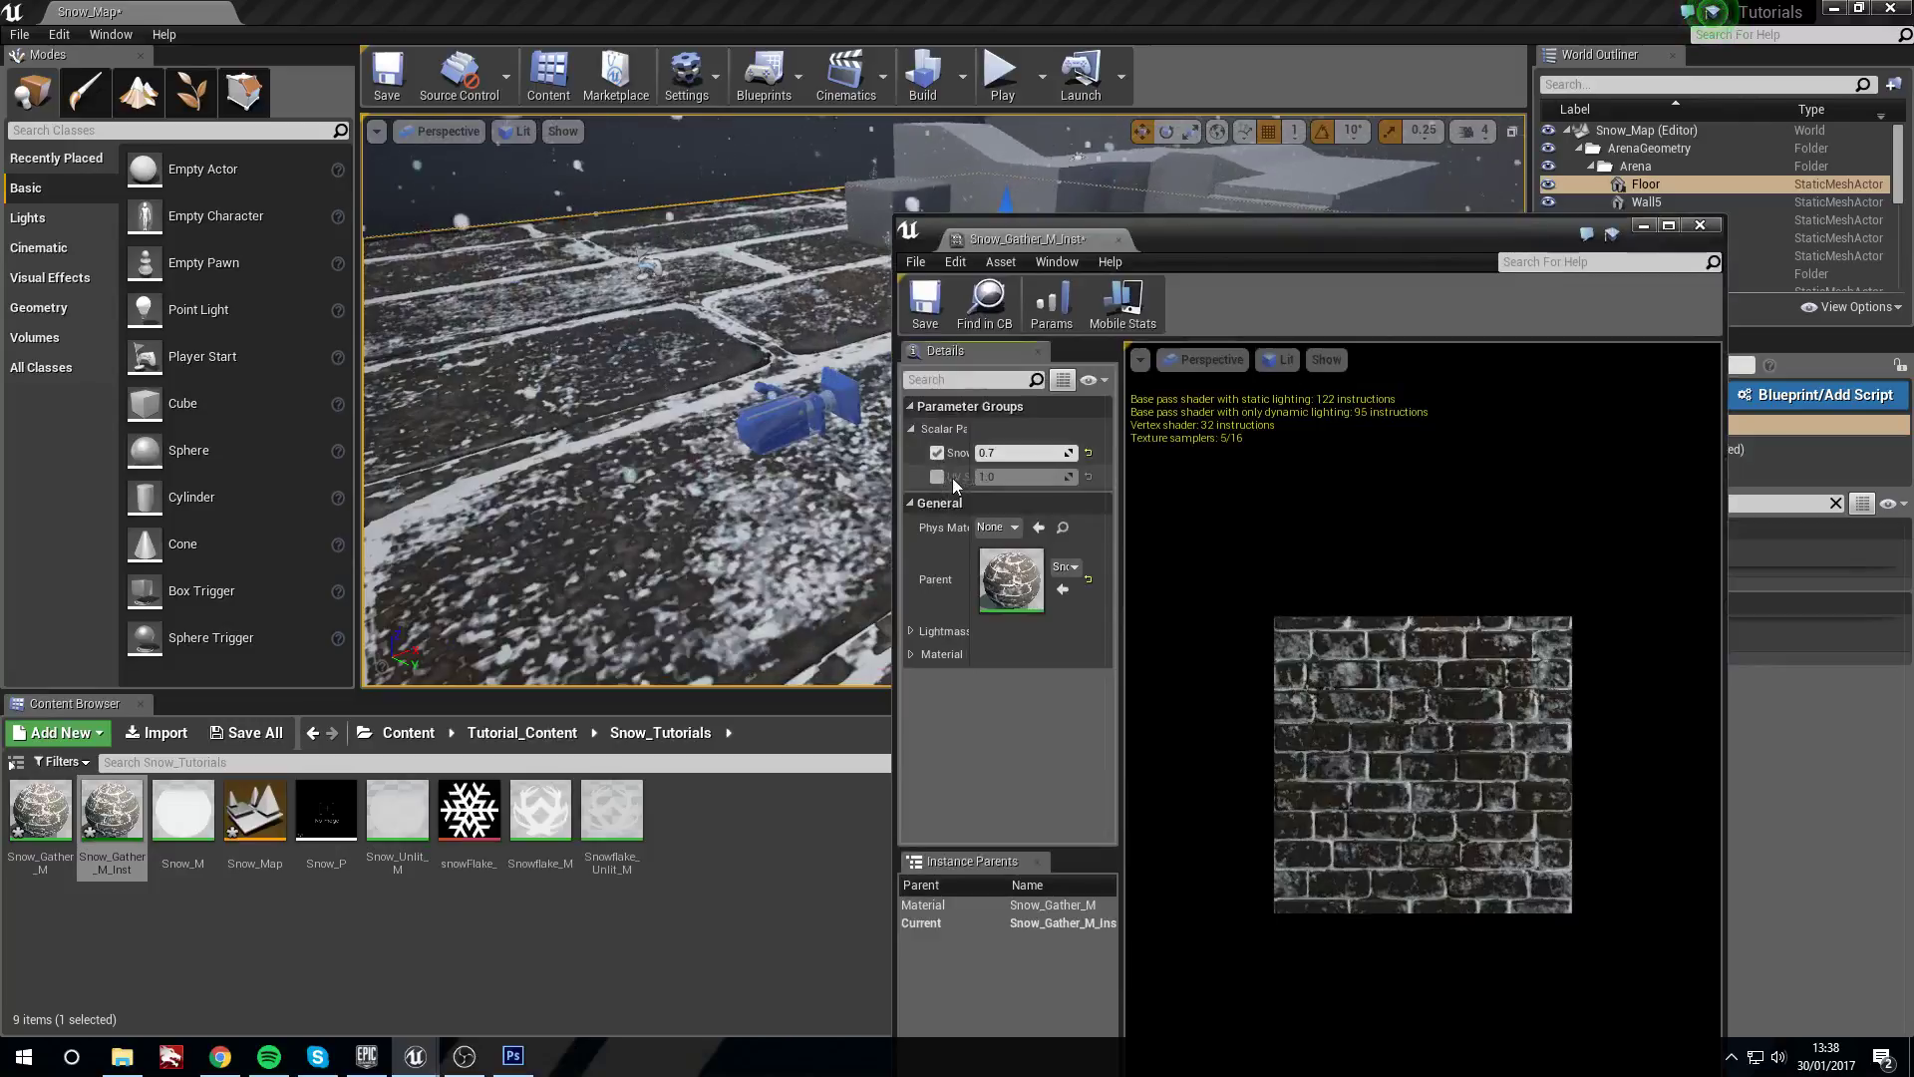
click(939, 476)
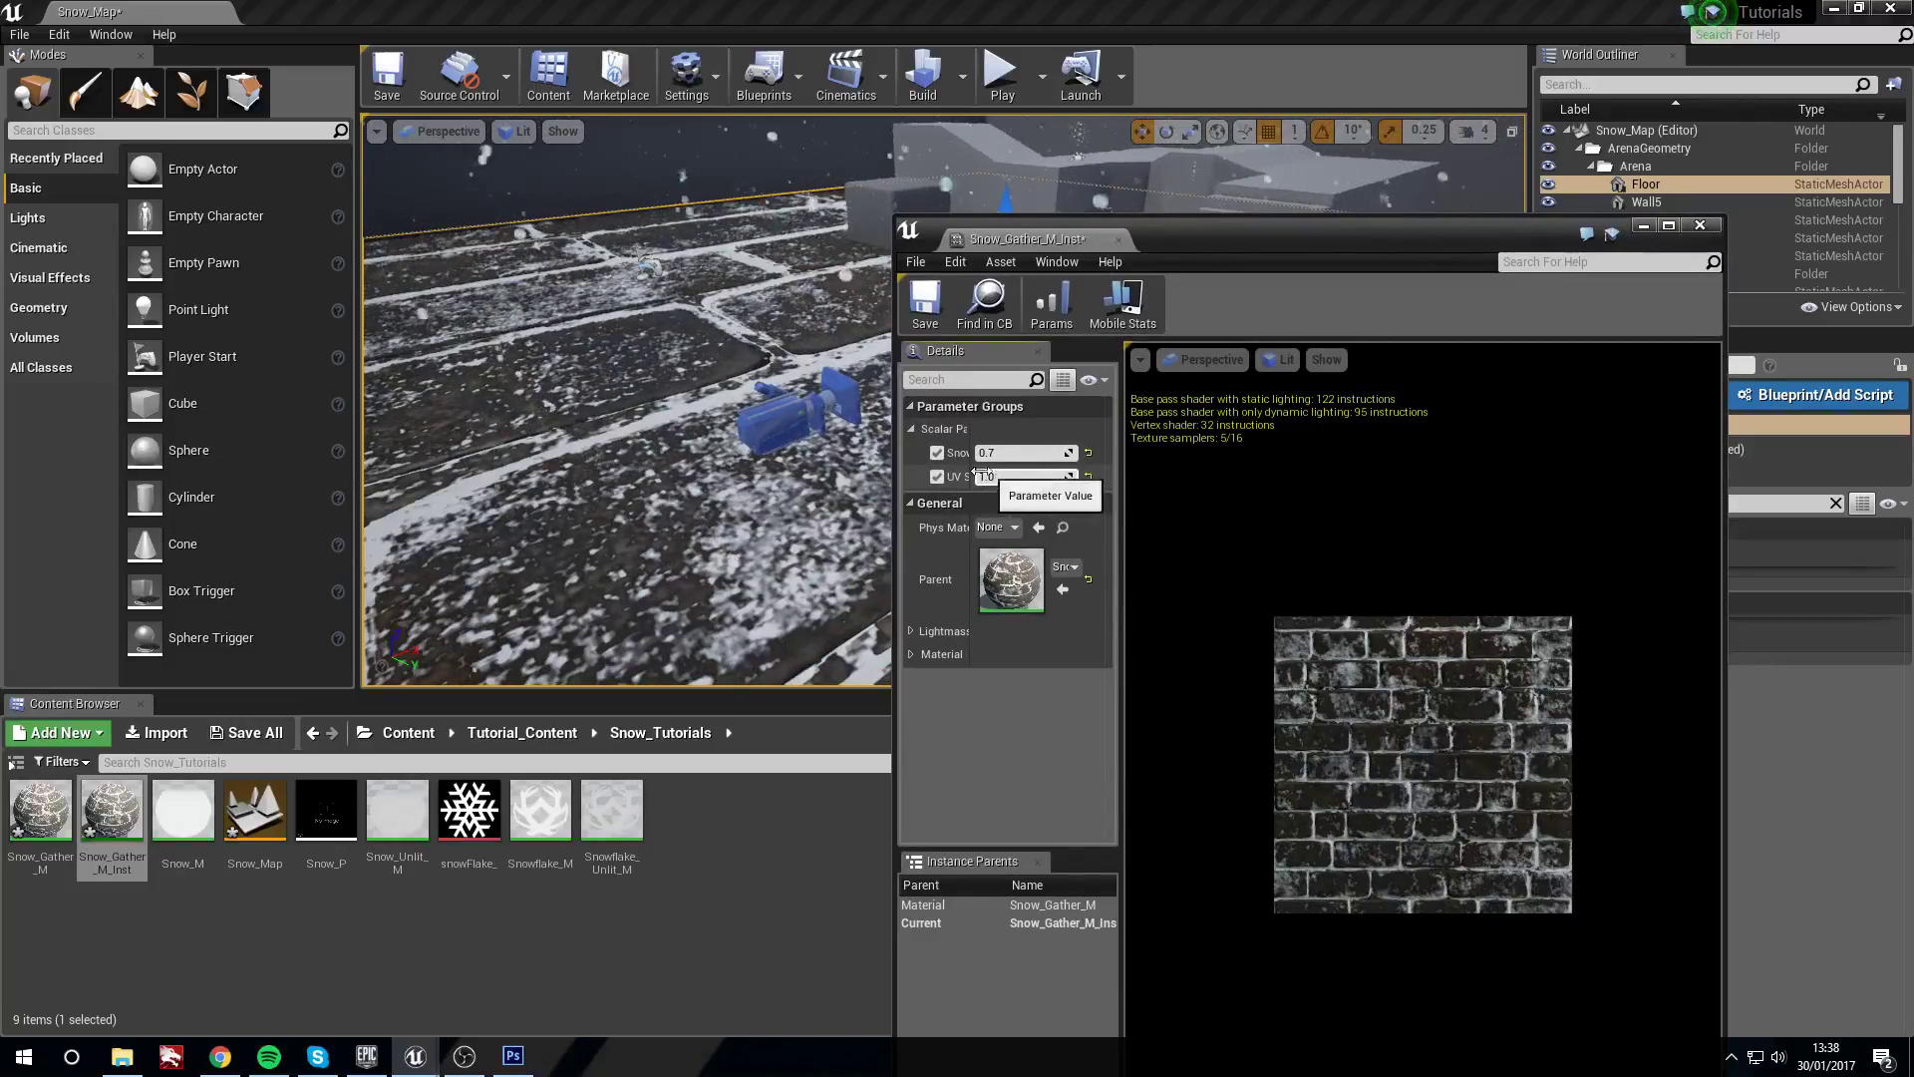
drag(969, 466, 1004, 469)
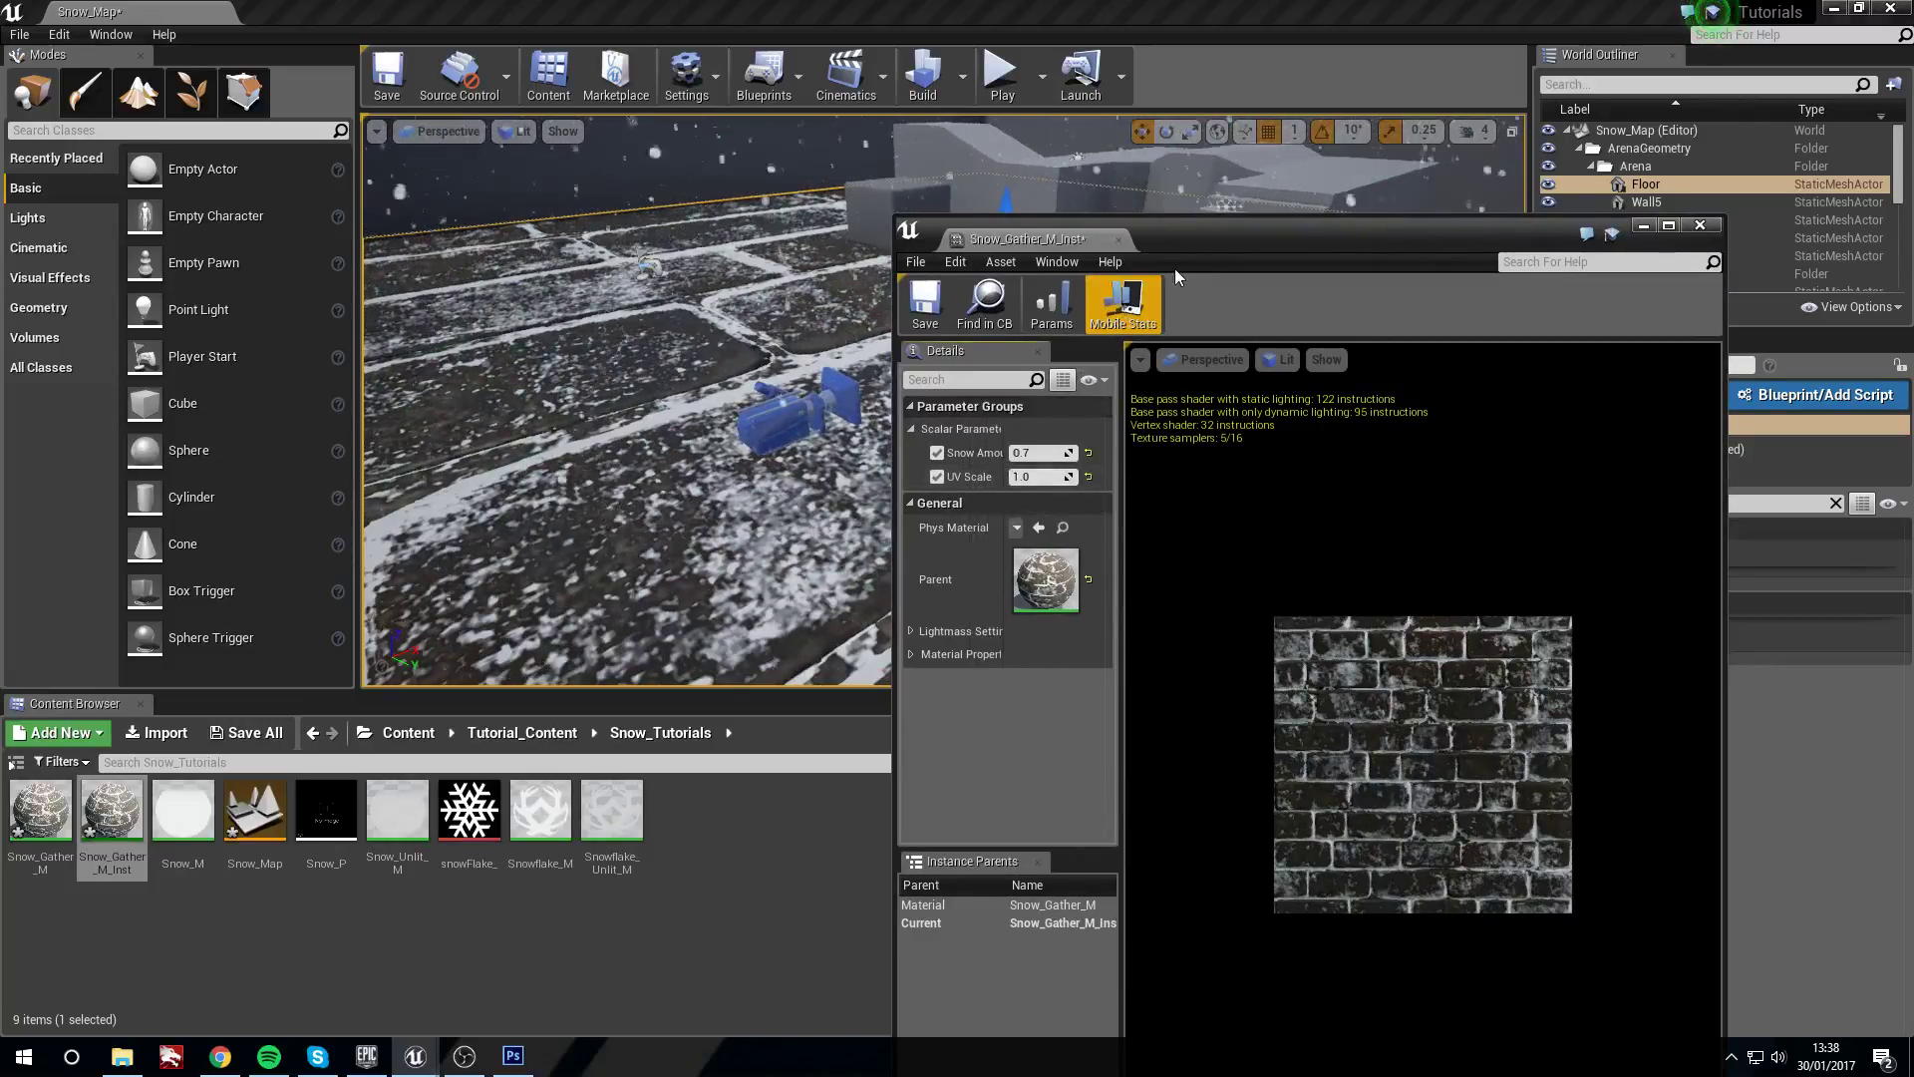
drag(1216, 253, 1252, 249)
Set the instance's UV Scale to 20 and check the brick size around the character
click(1075, 473)
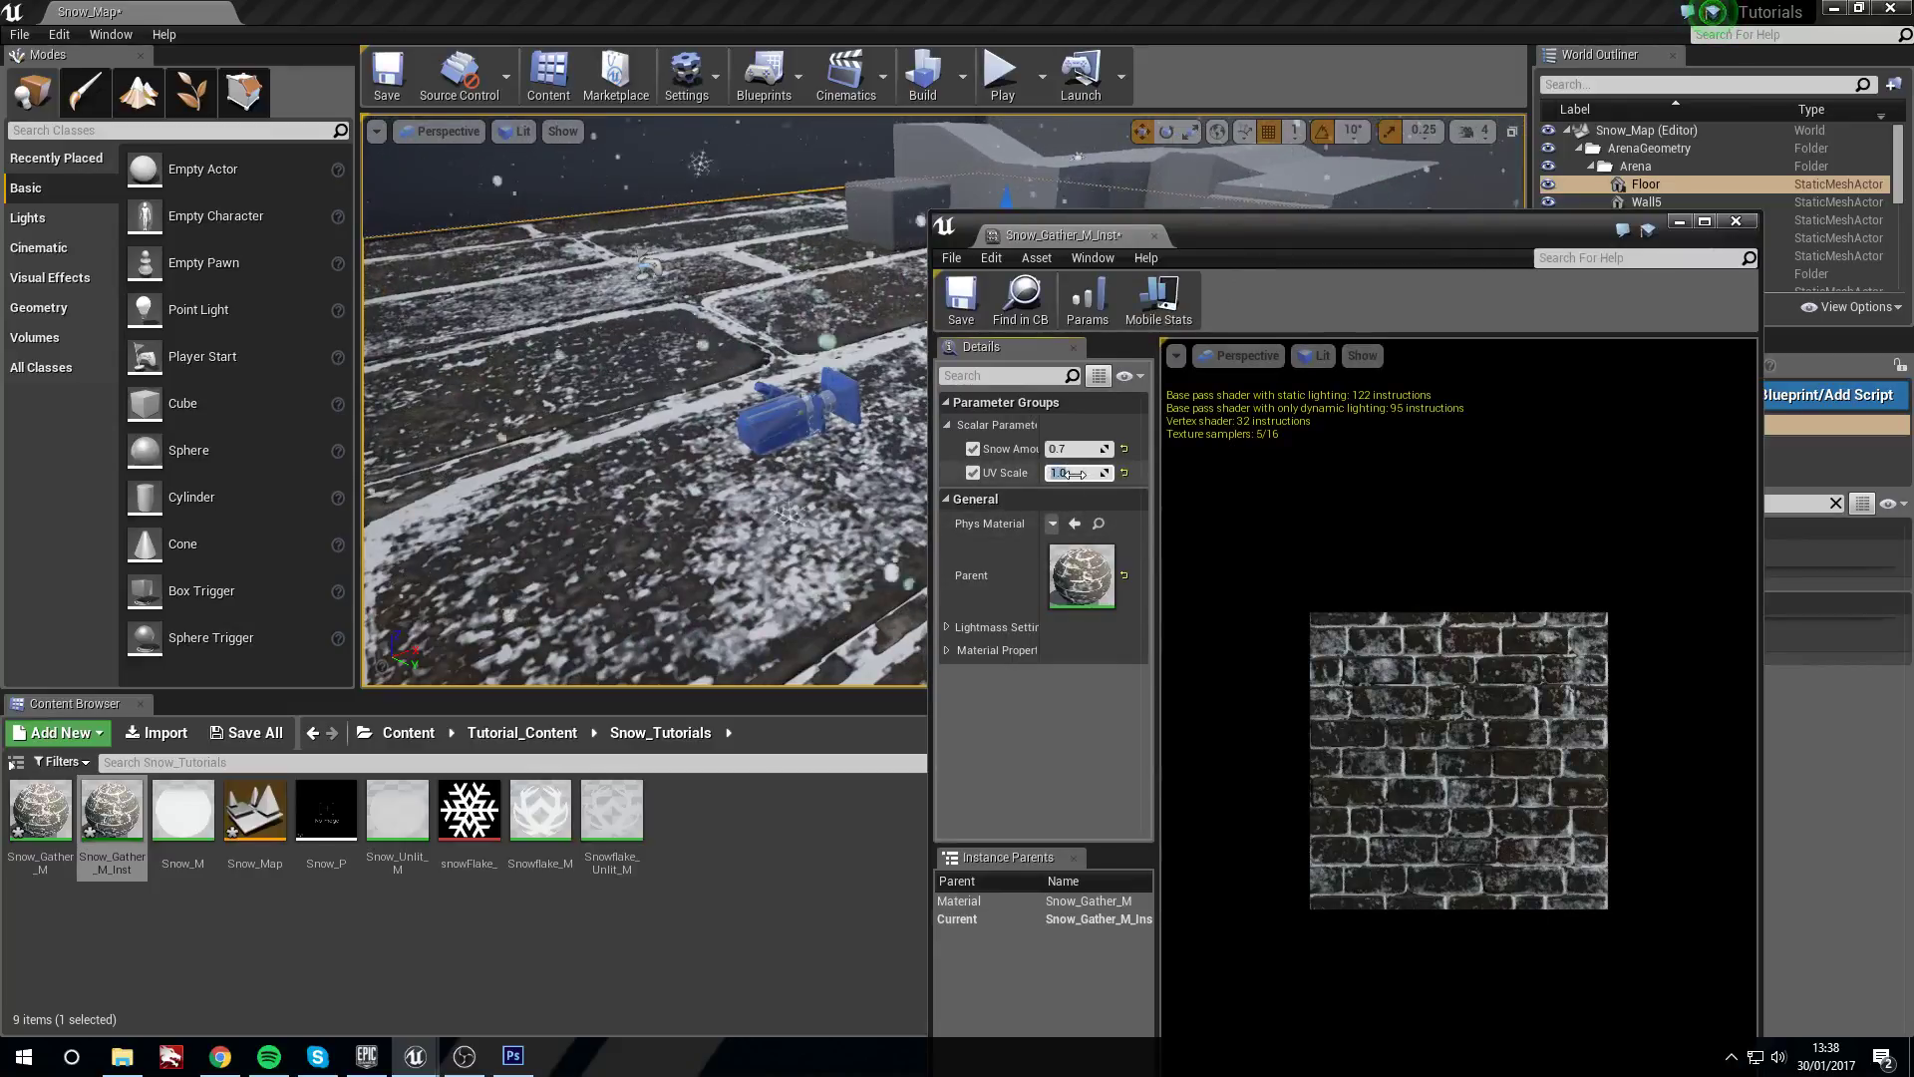
text(20)
key(Return)
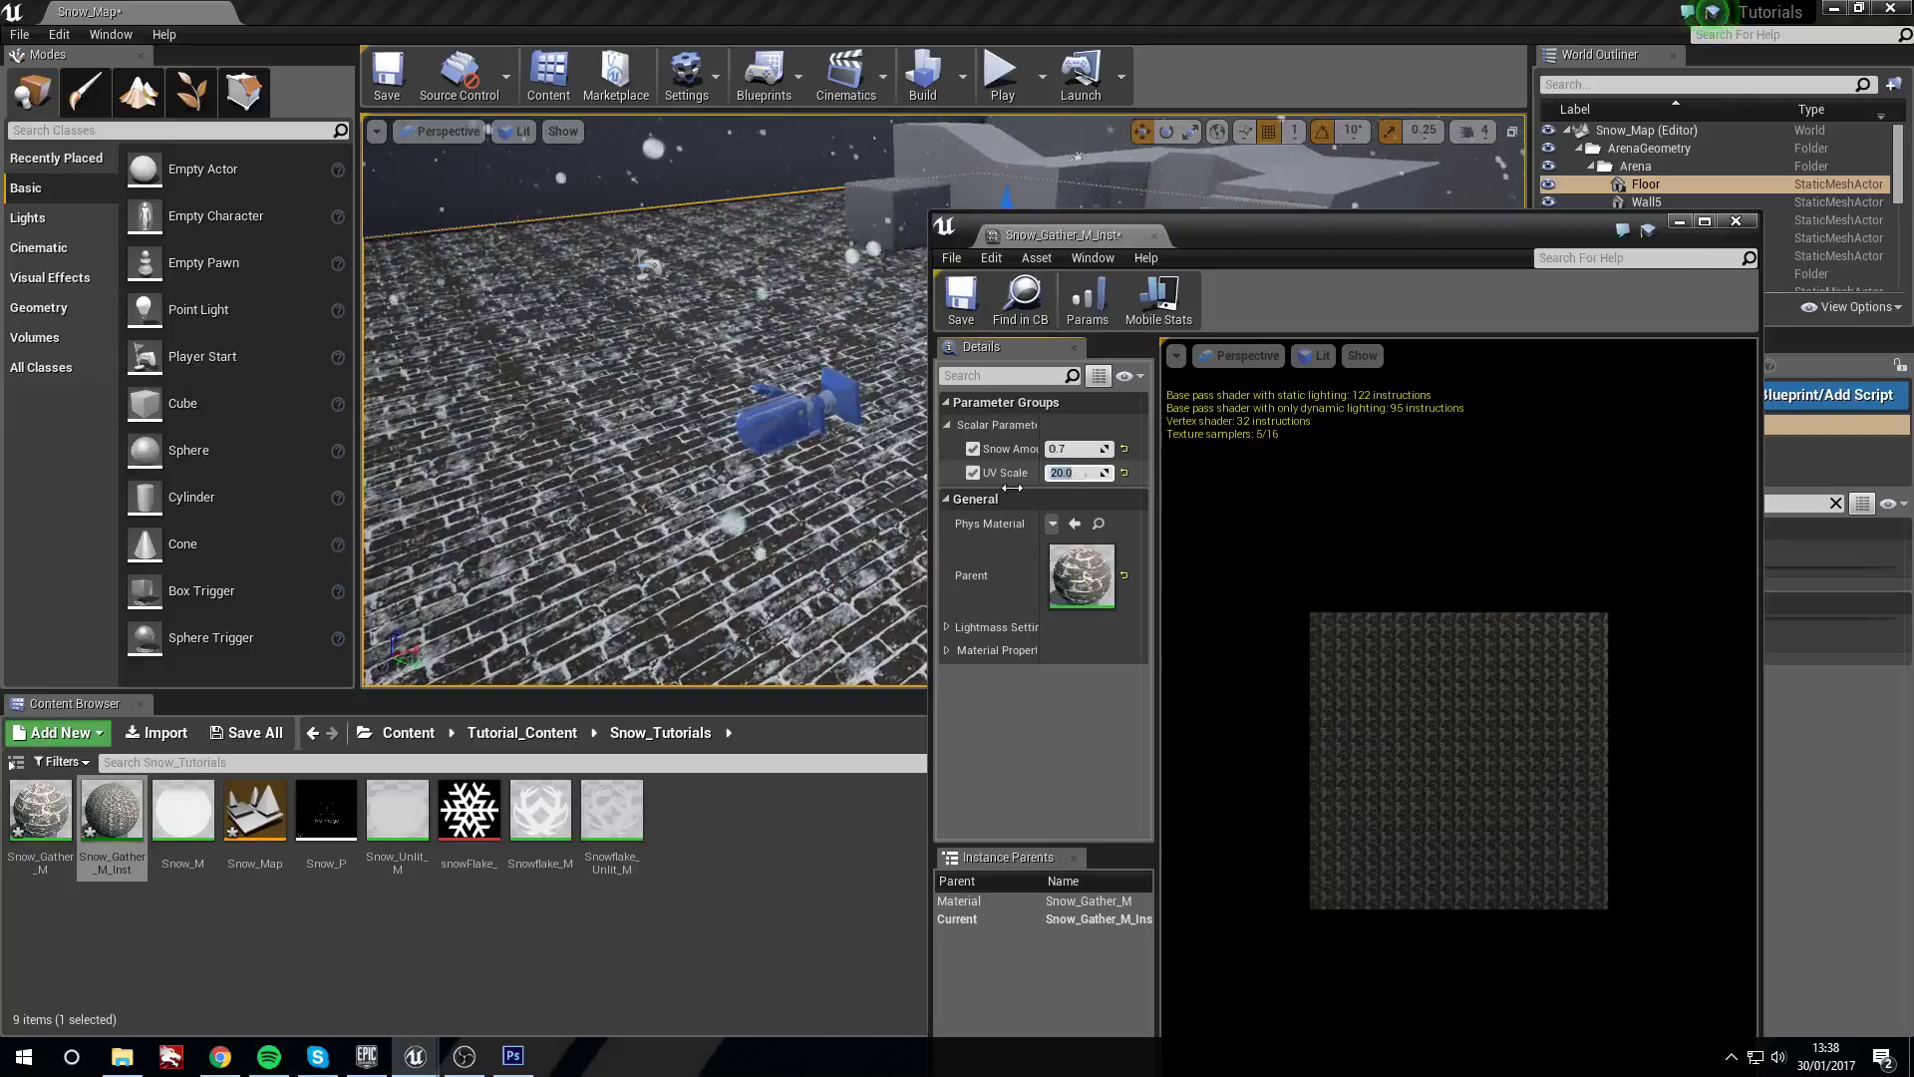
key(w)
right_drag(730, 460, 787, 438)
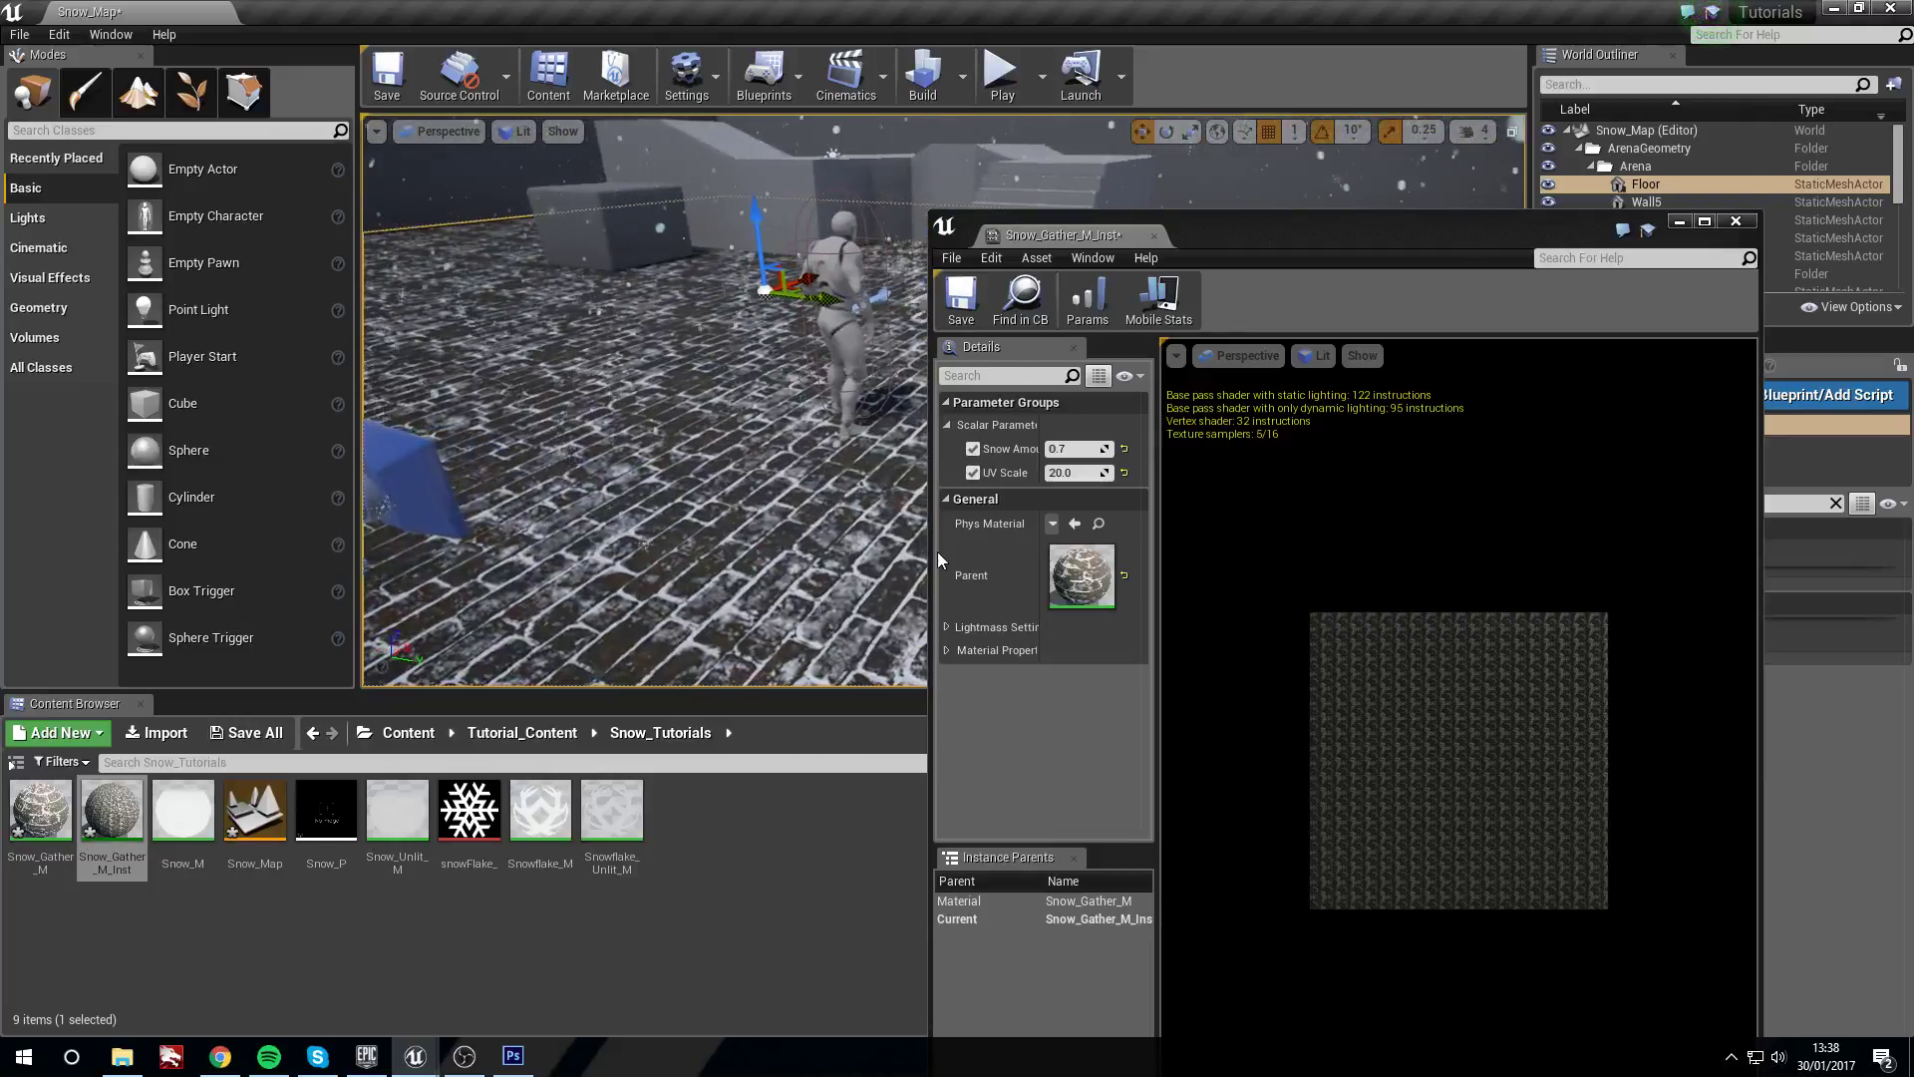
Set the instance's UV Scale to 15, save and close the instance, and inspect the floor around the character
click(1080, 473)
text(15)
key(Return)
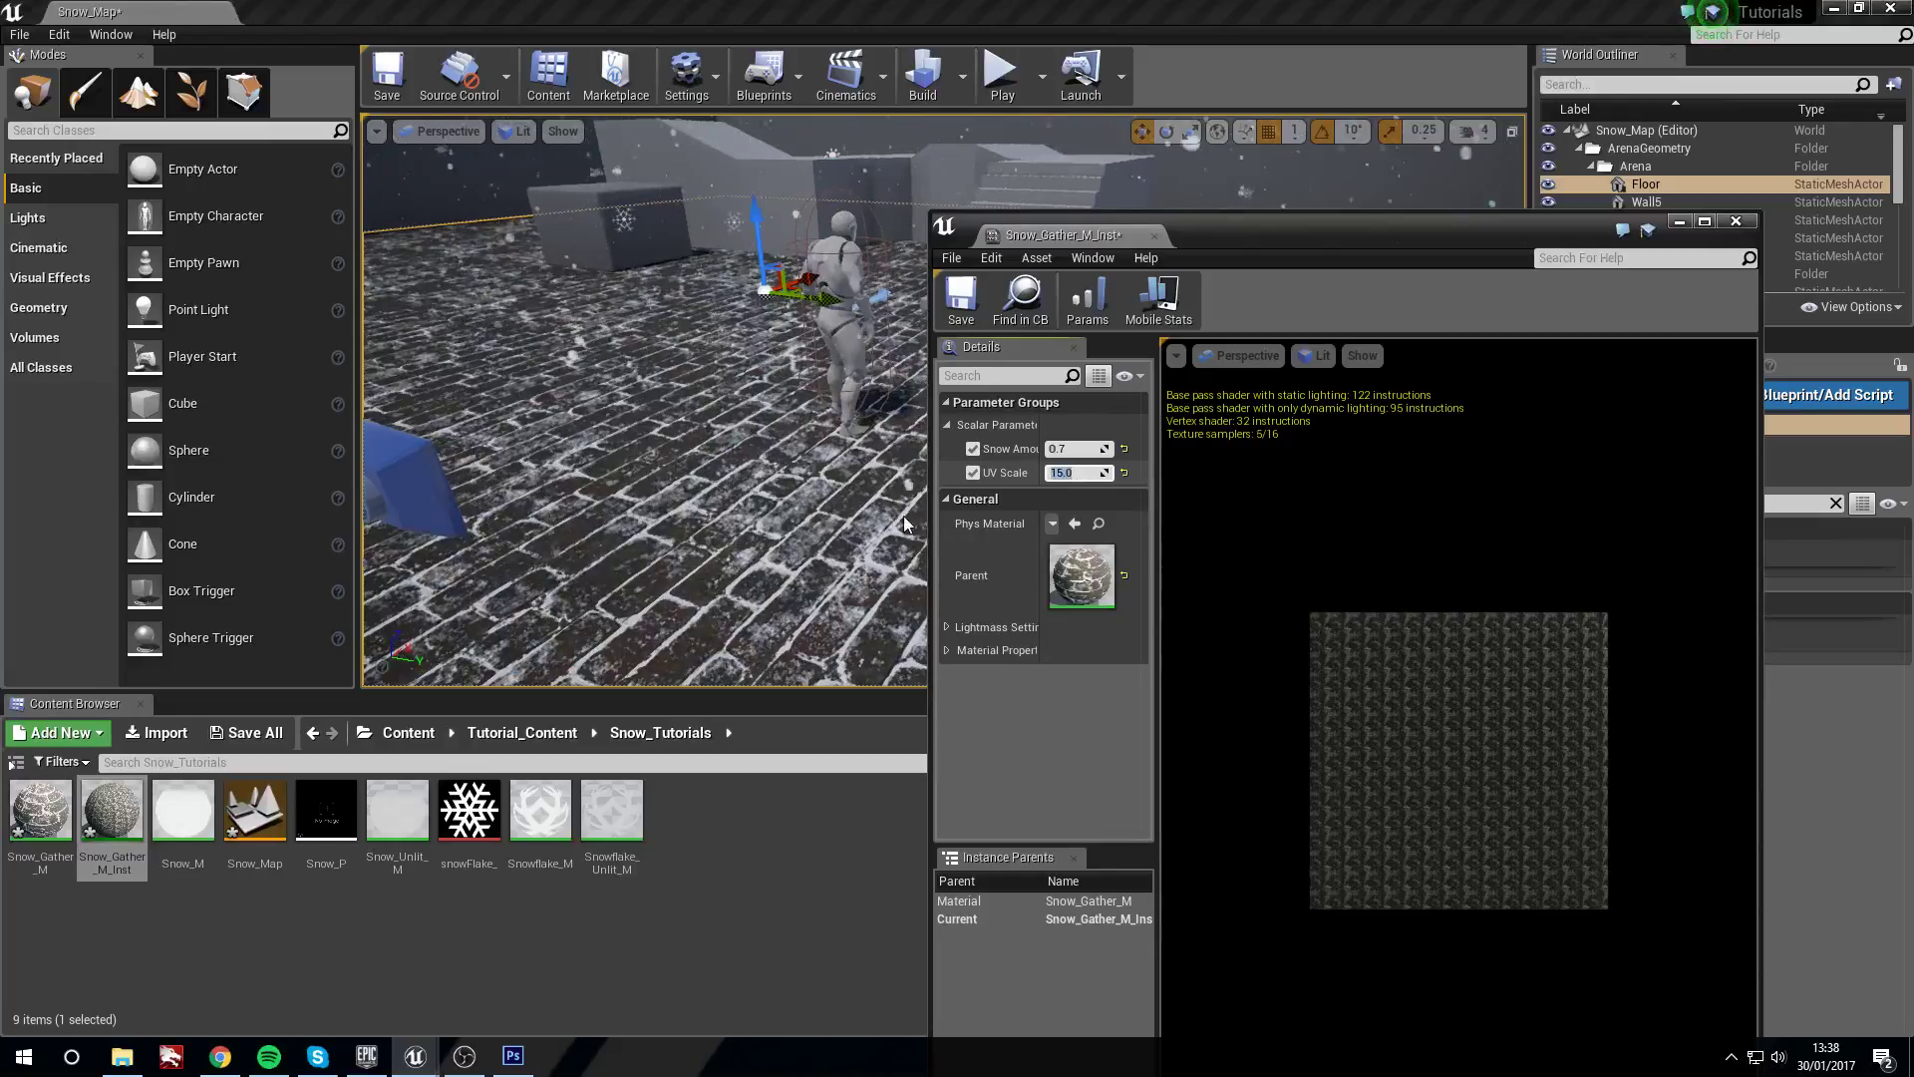
click(961, 298)
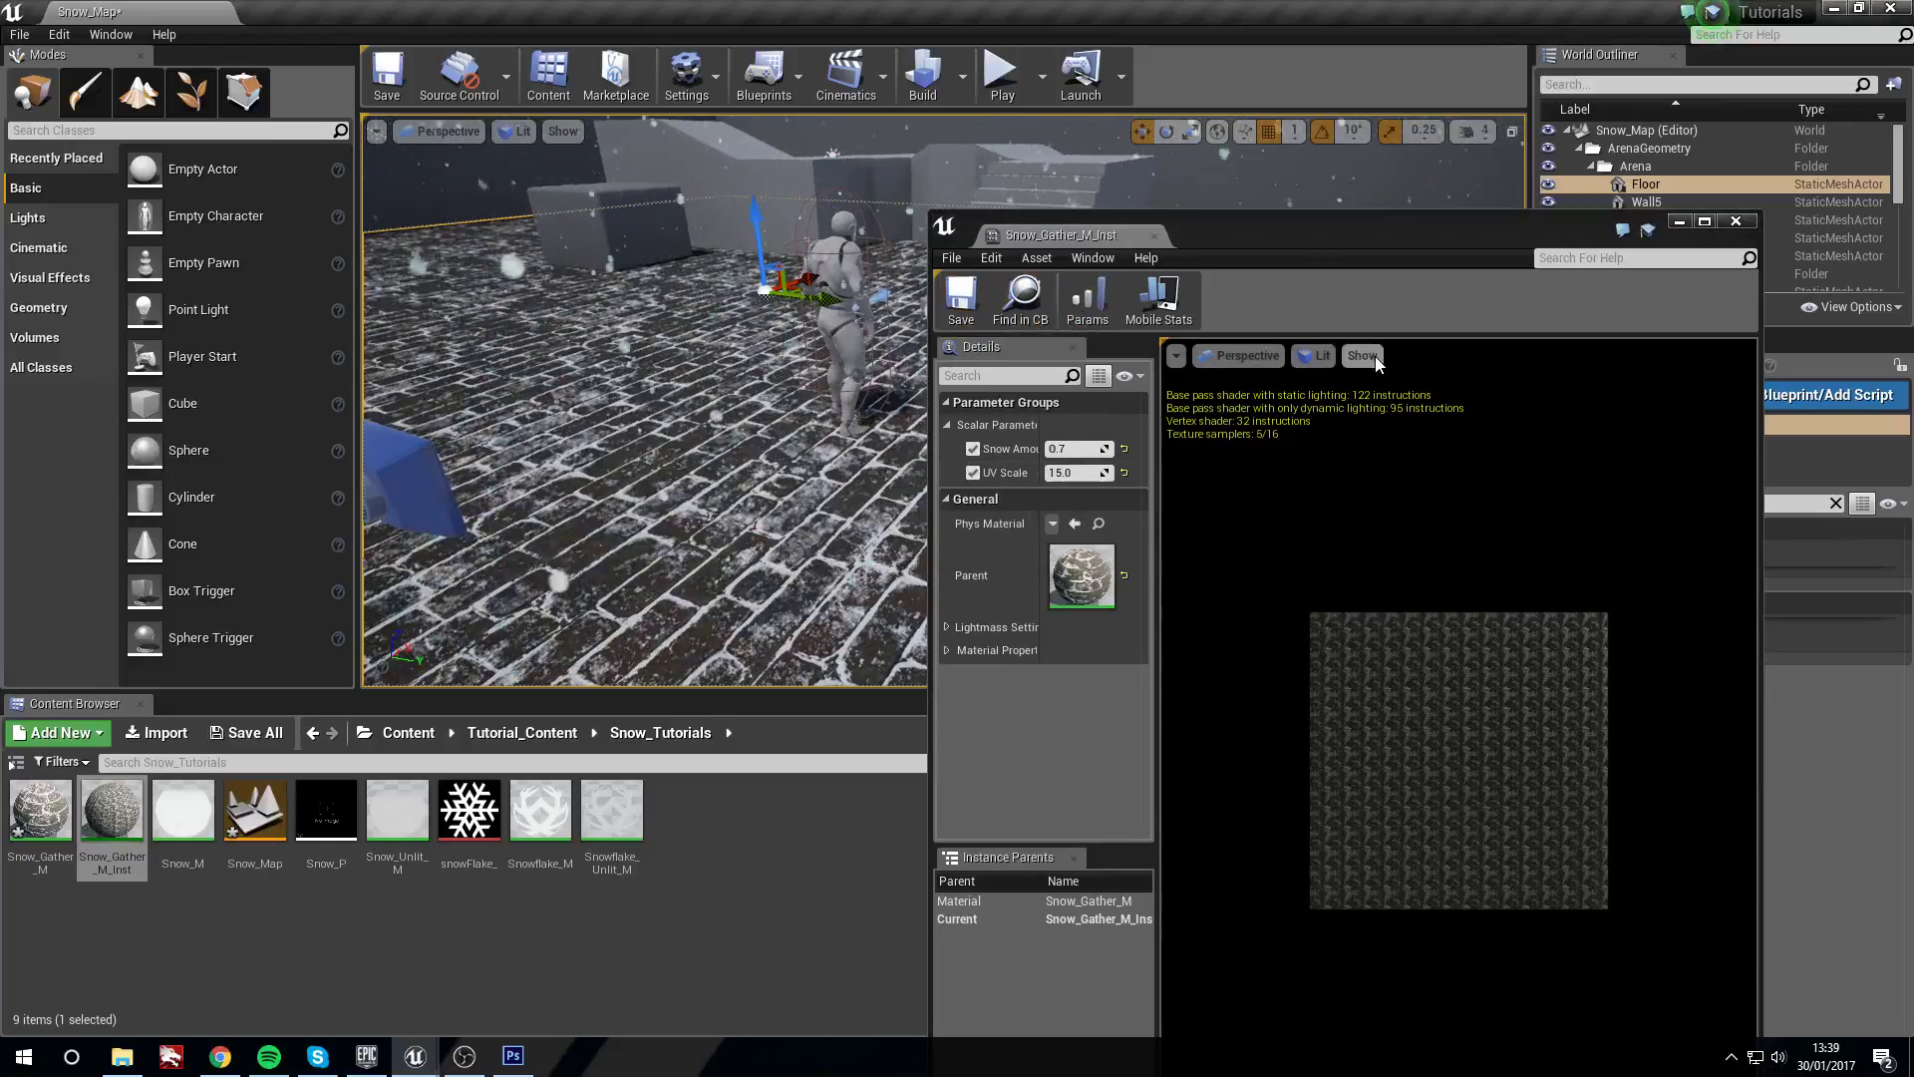
double_click(1774, 183)
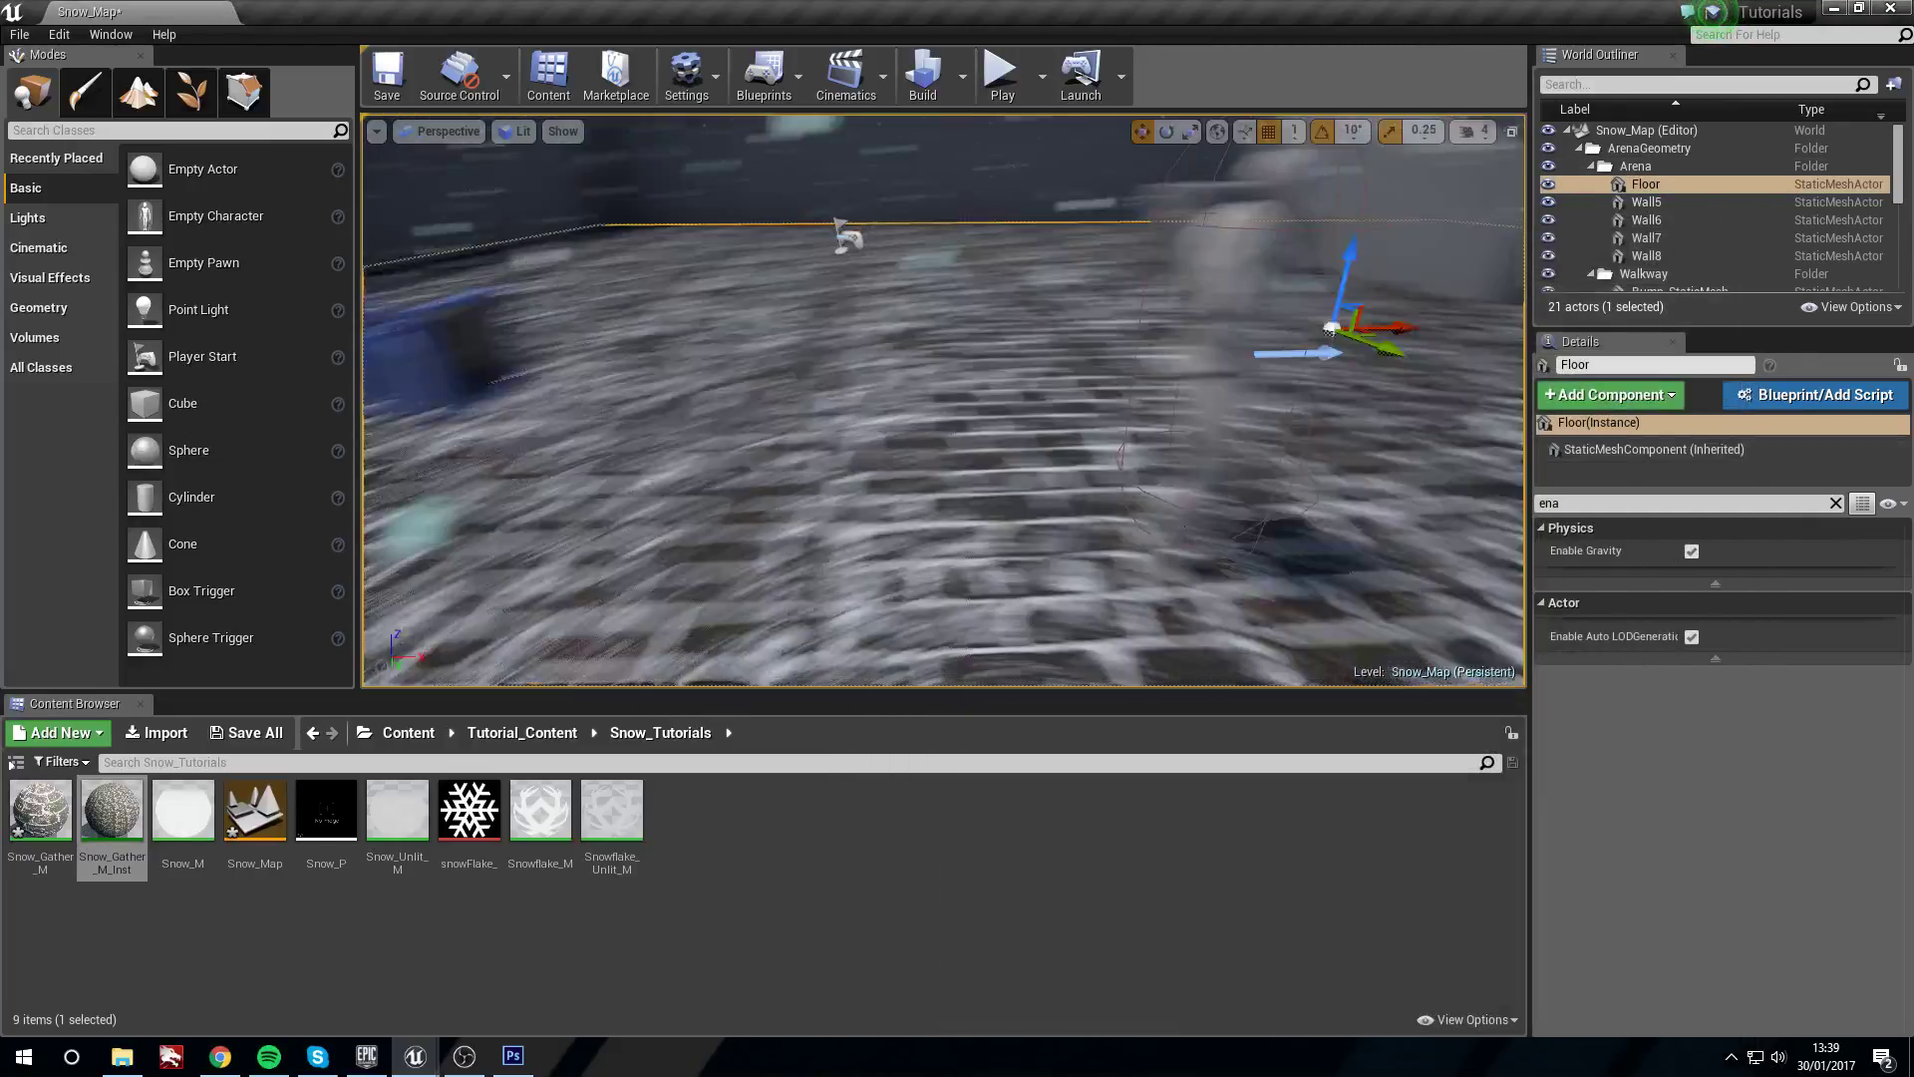
right_drag(944, 401, 857, 404)
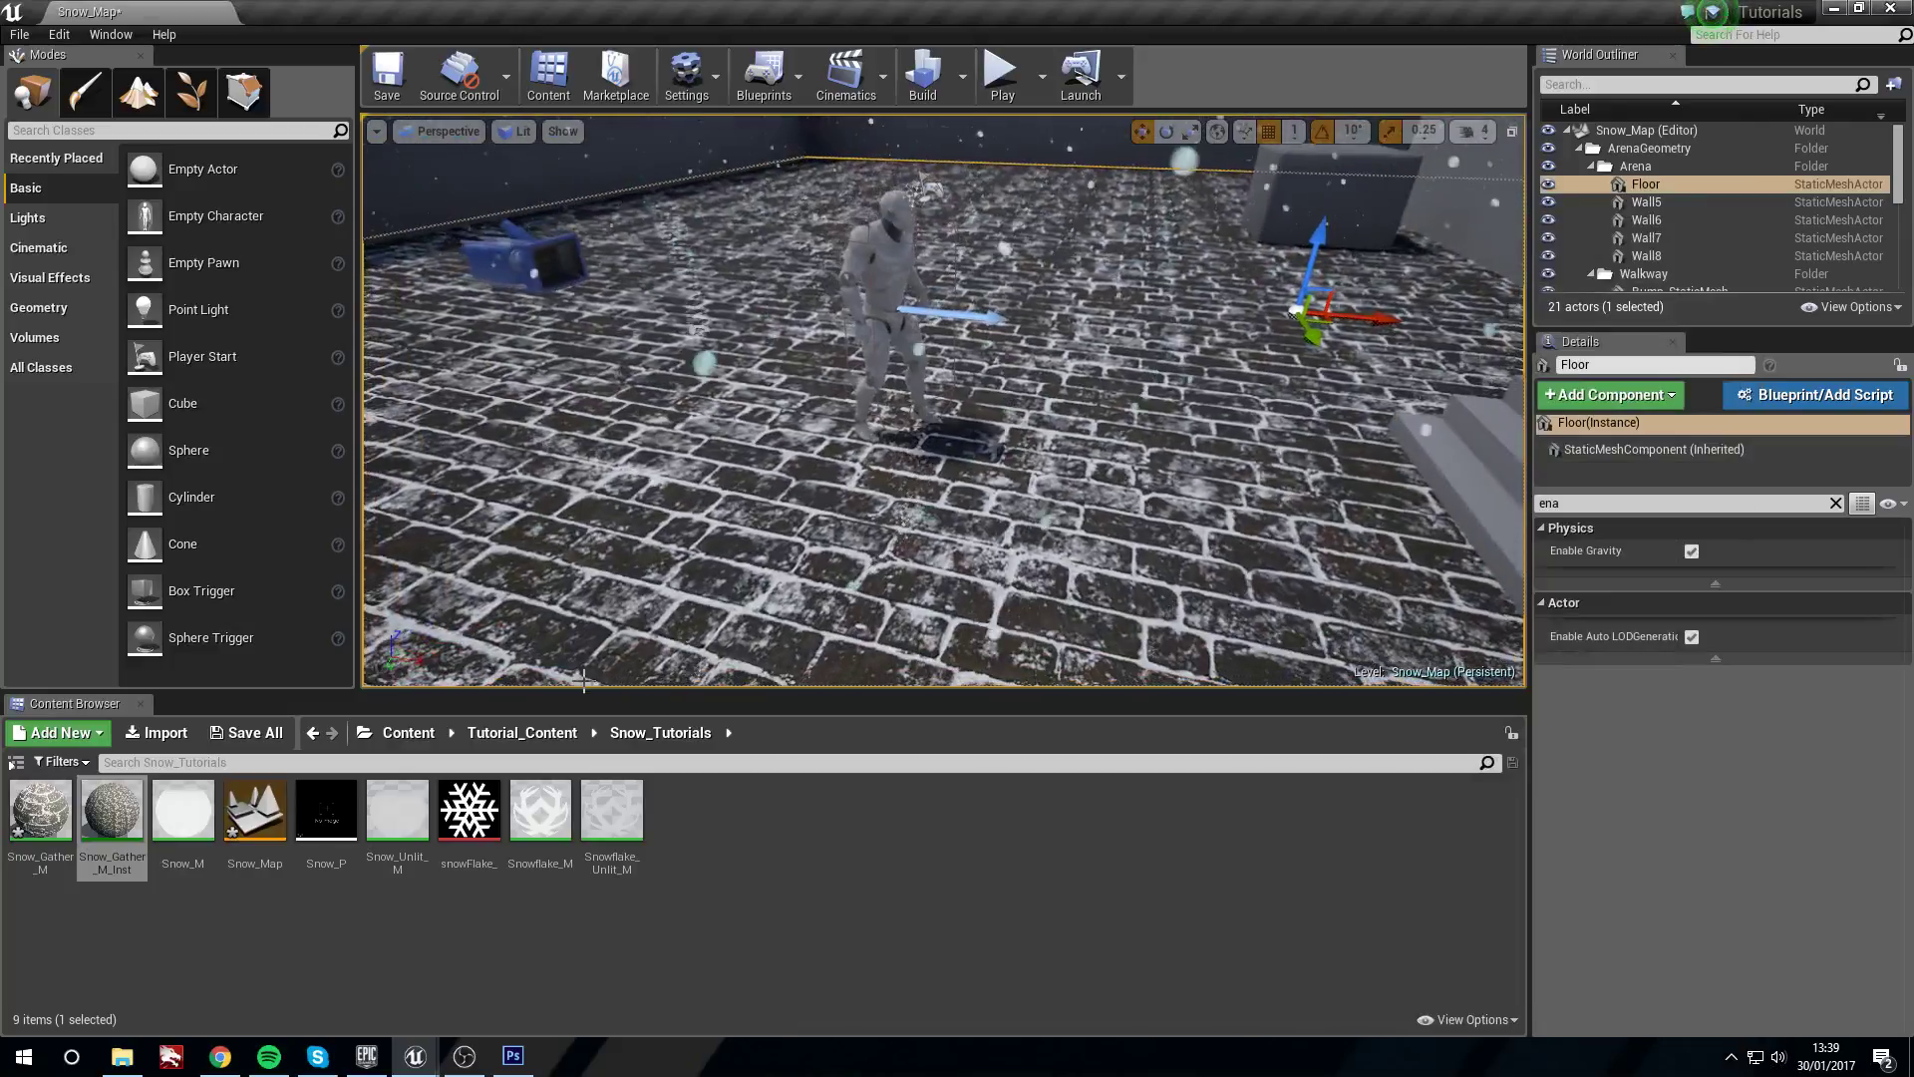
Reopen the Snow_Gather_M material, convert the T_Brick_Clay_Old_D texture sample to a parameter, and move it clear of the Multiply node
double_click(21, 810)
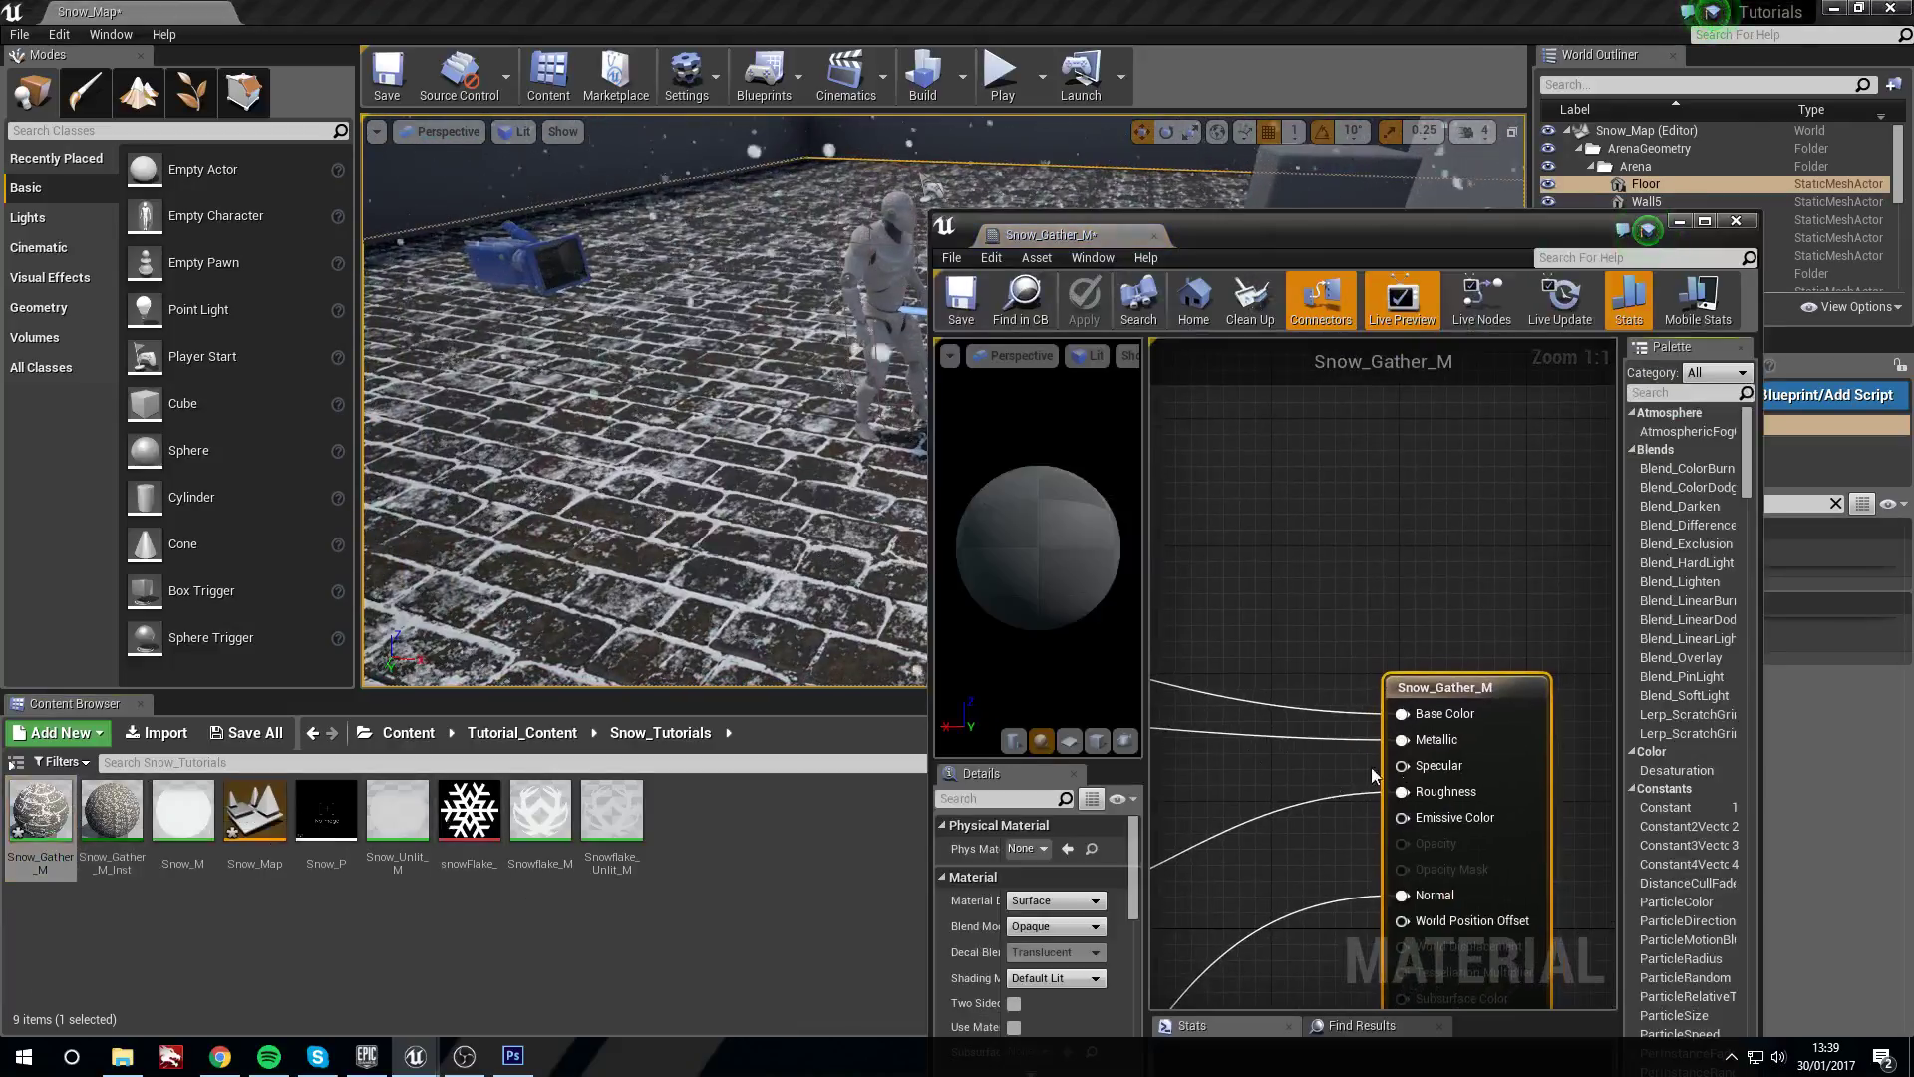
click(1702, 222)
scroll(1083, 494, down, 3)
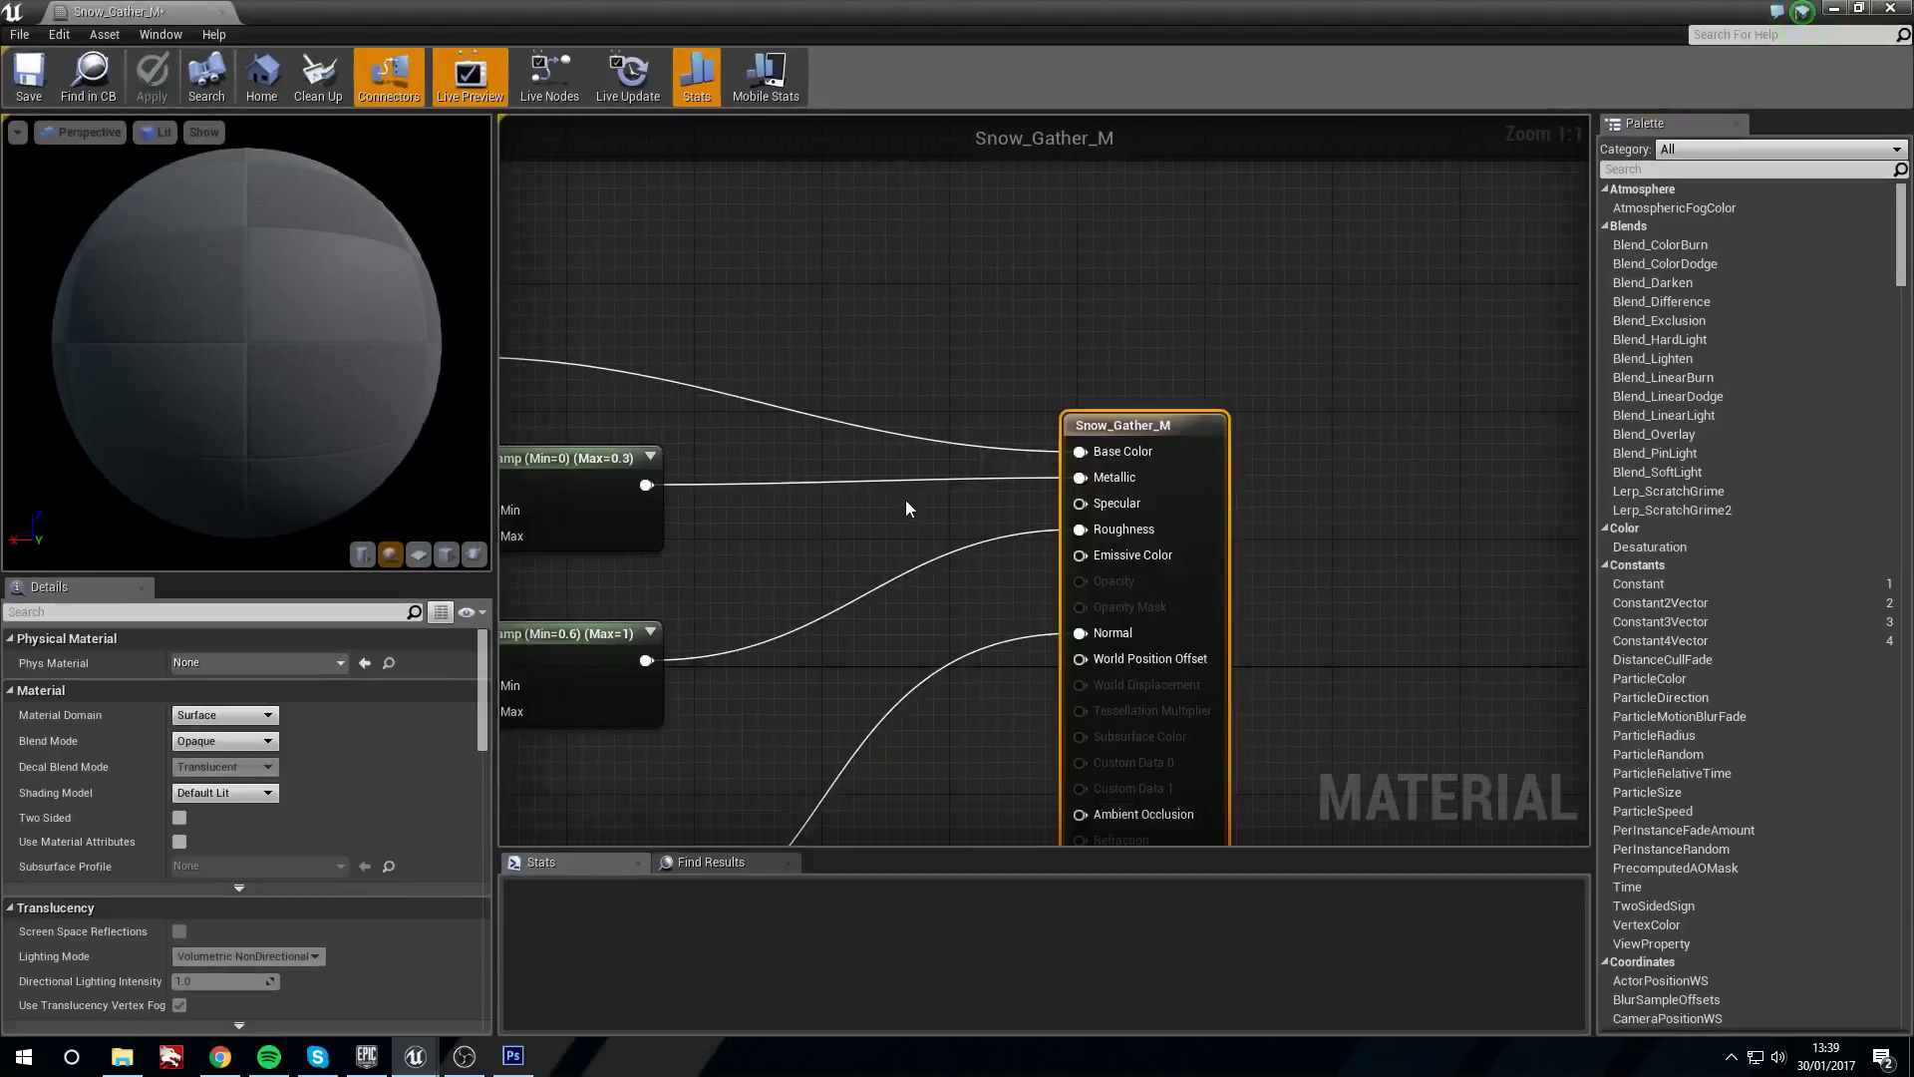
right_drag(810, 616, 1213, 584)
right_drag(739, 601, 911, 686)
right_click(851, 221)
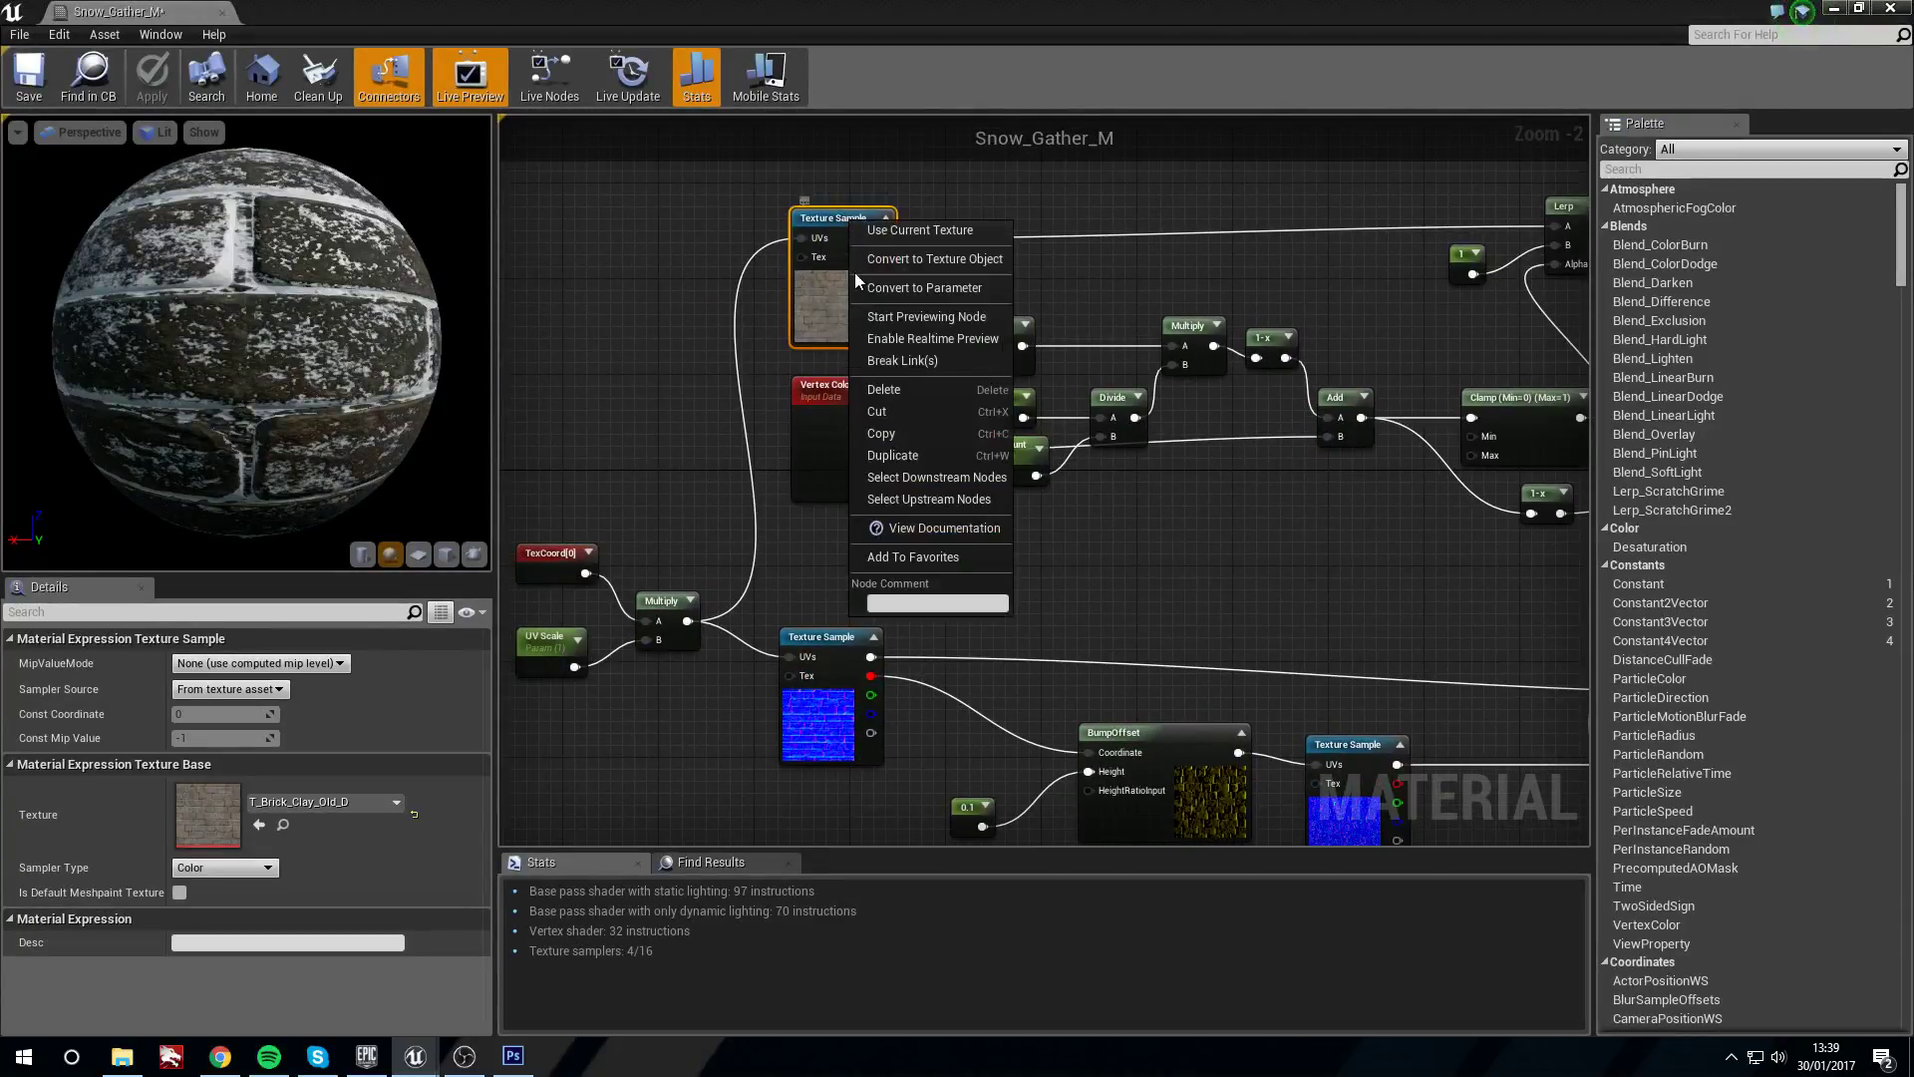
click(982, 288)
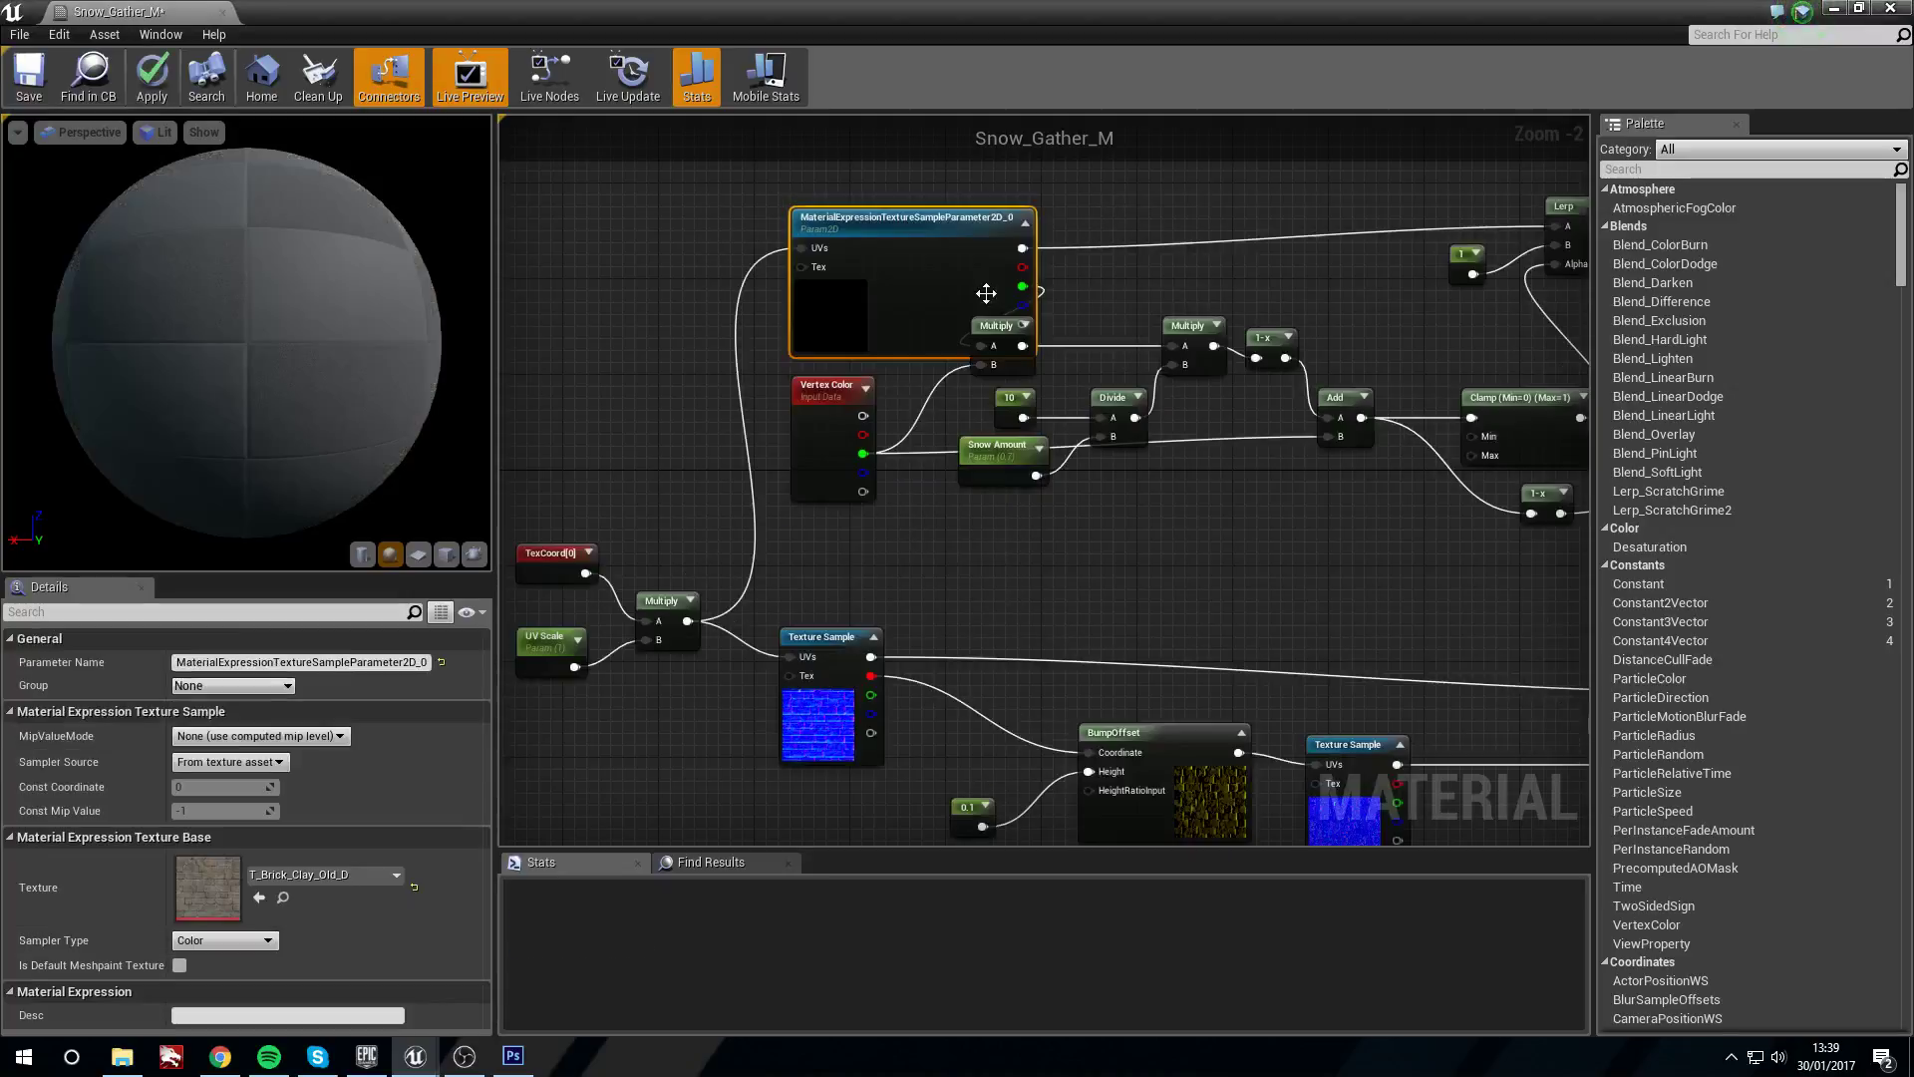
drag(964, 259, 929, 235)
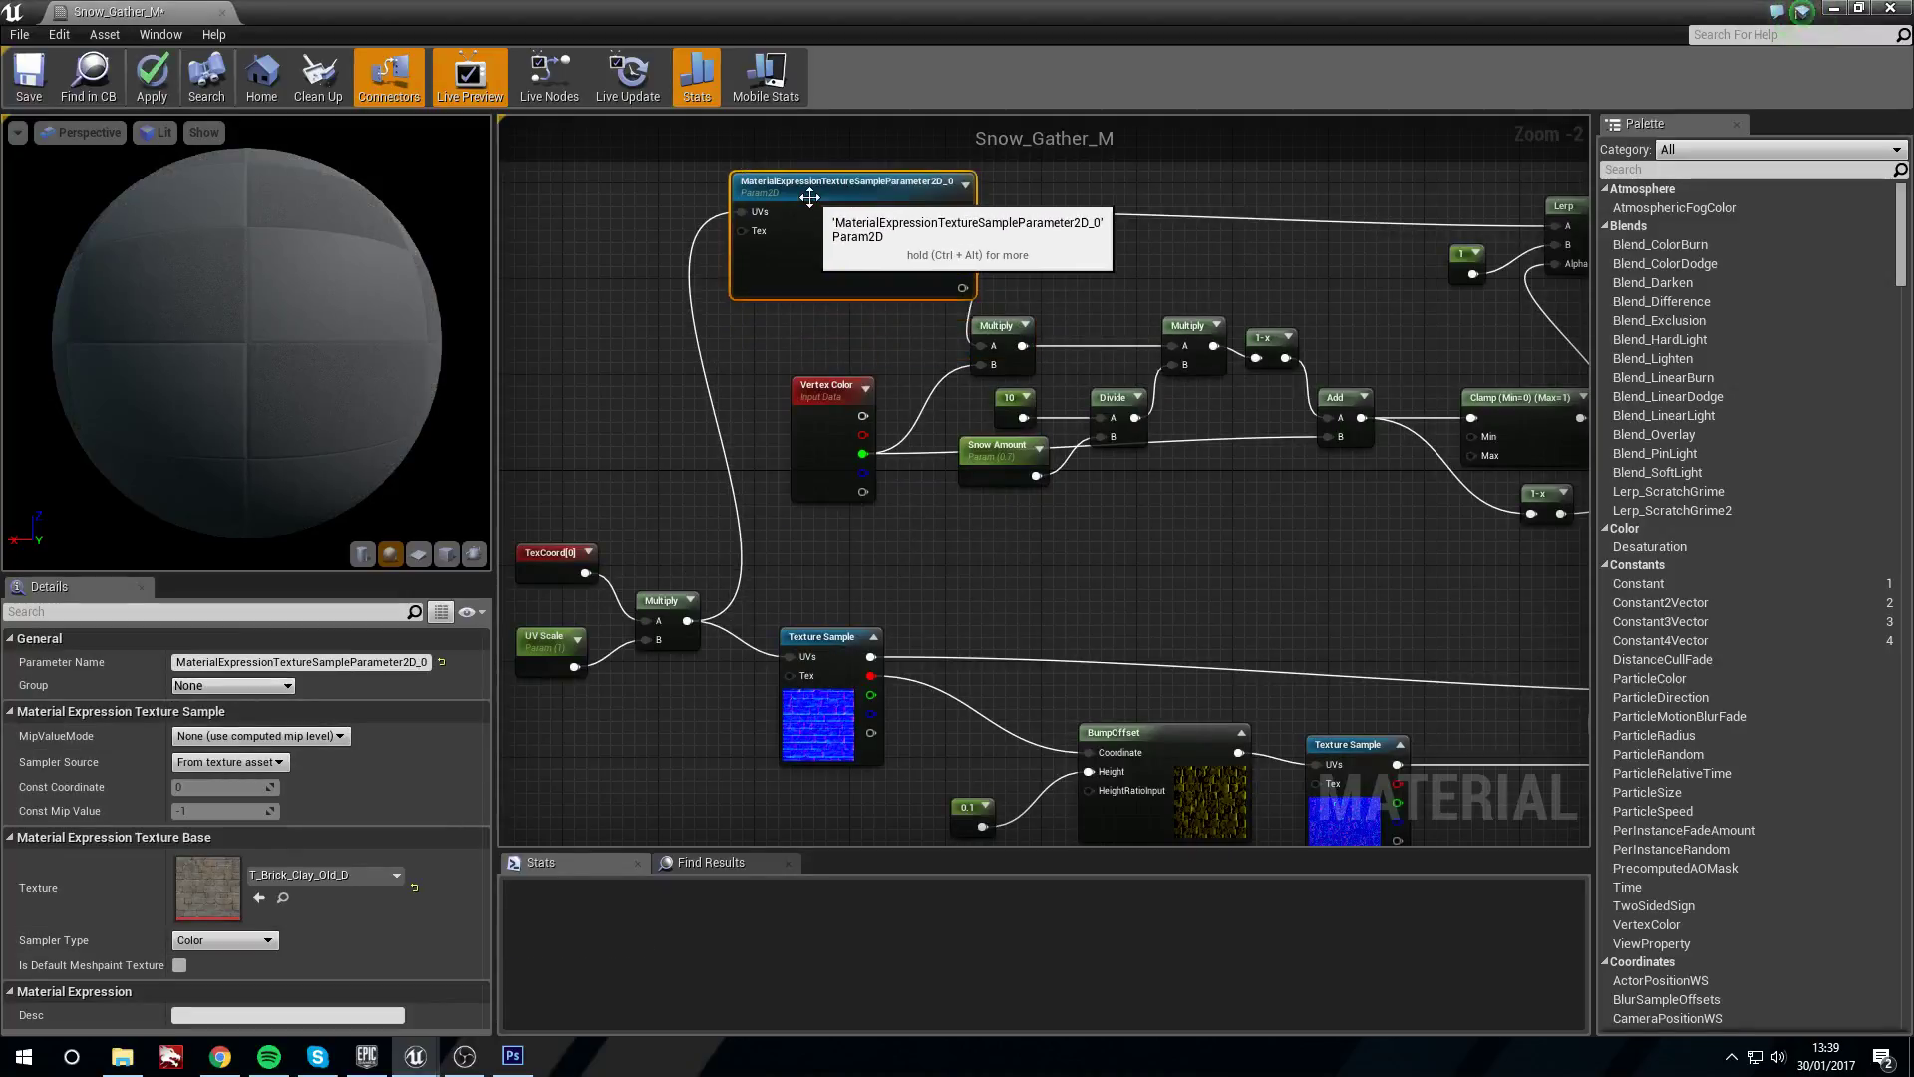
Name the brick diffuse texture parameter Floor_Diffuse and line its node up above the Vertex Color node
click(378, 663)
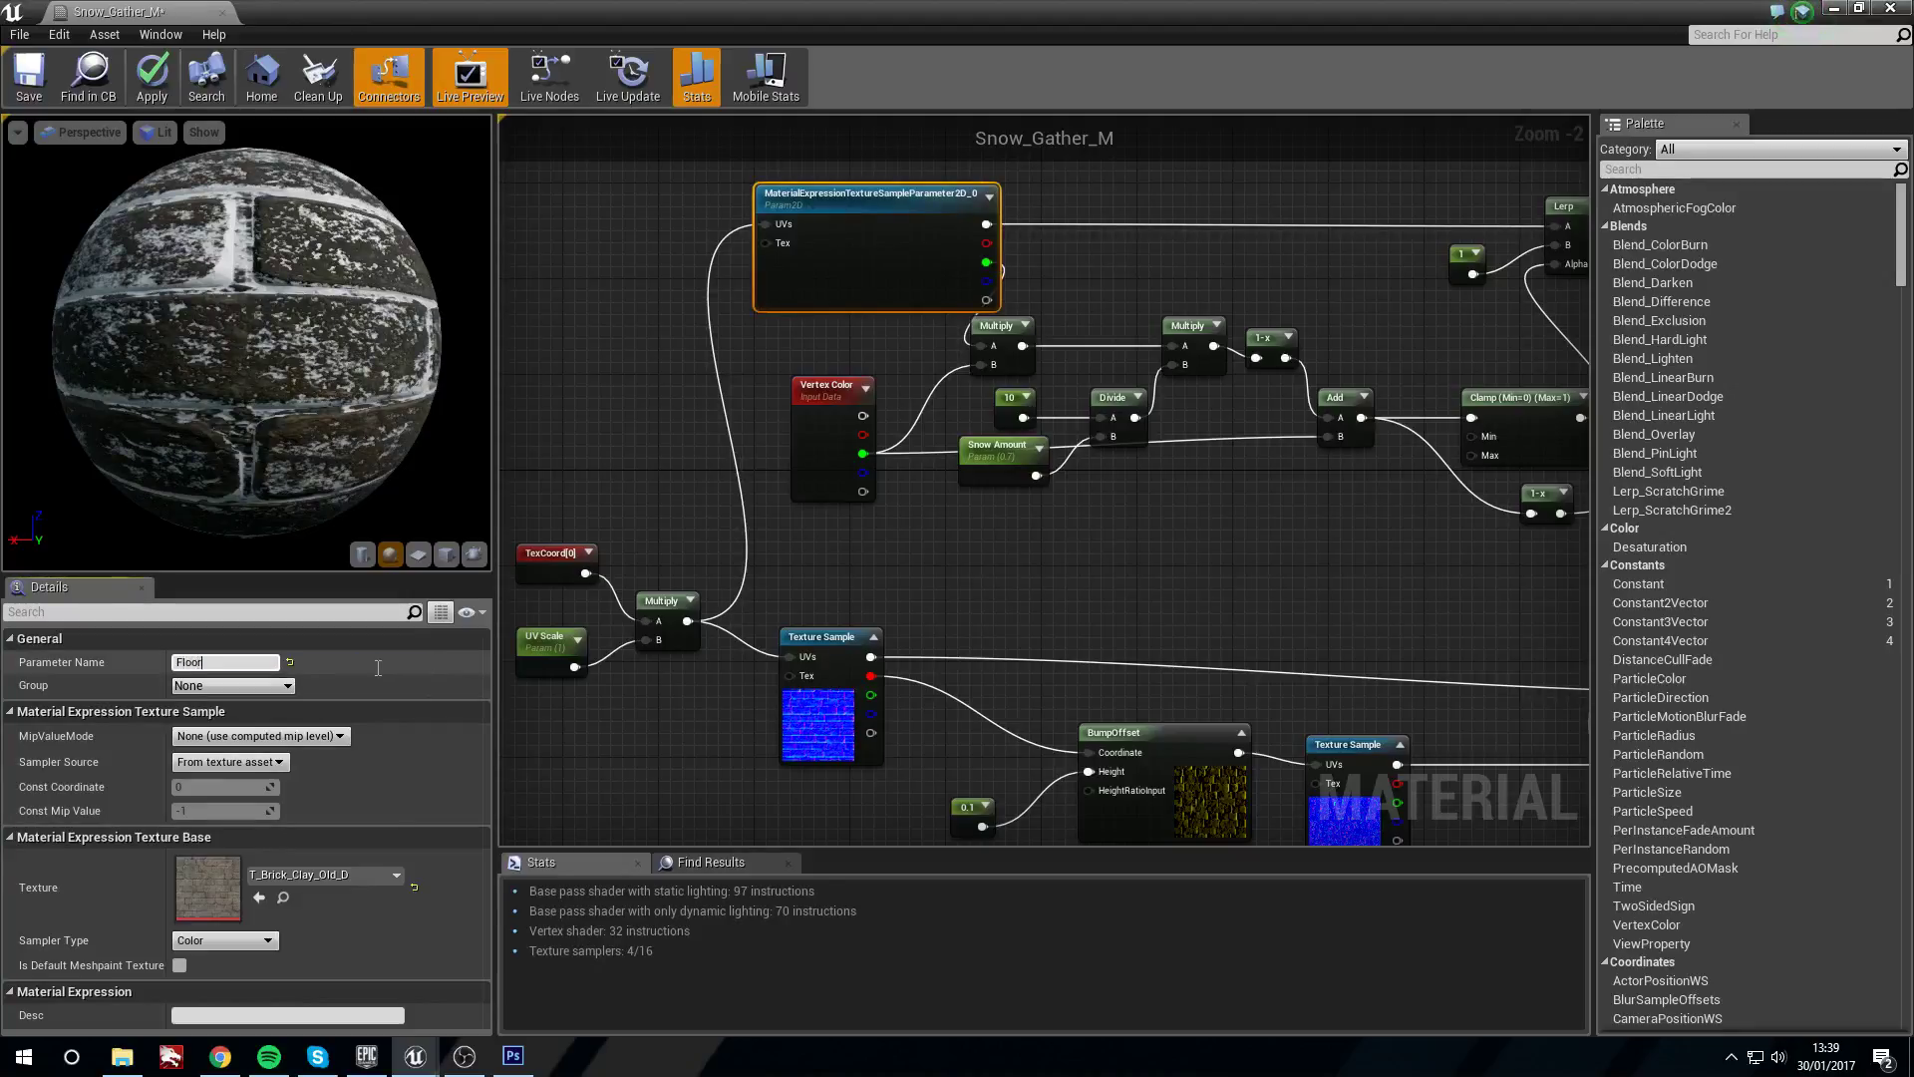
text(Floor_Diffuse)
key(Return)
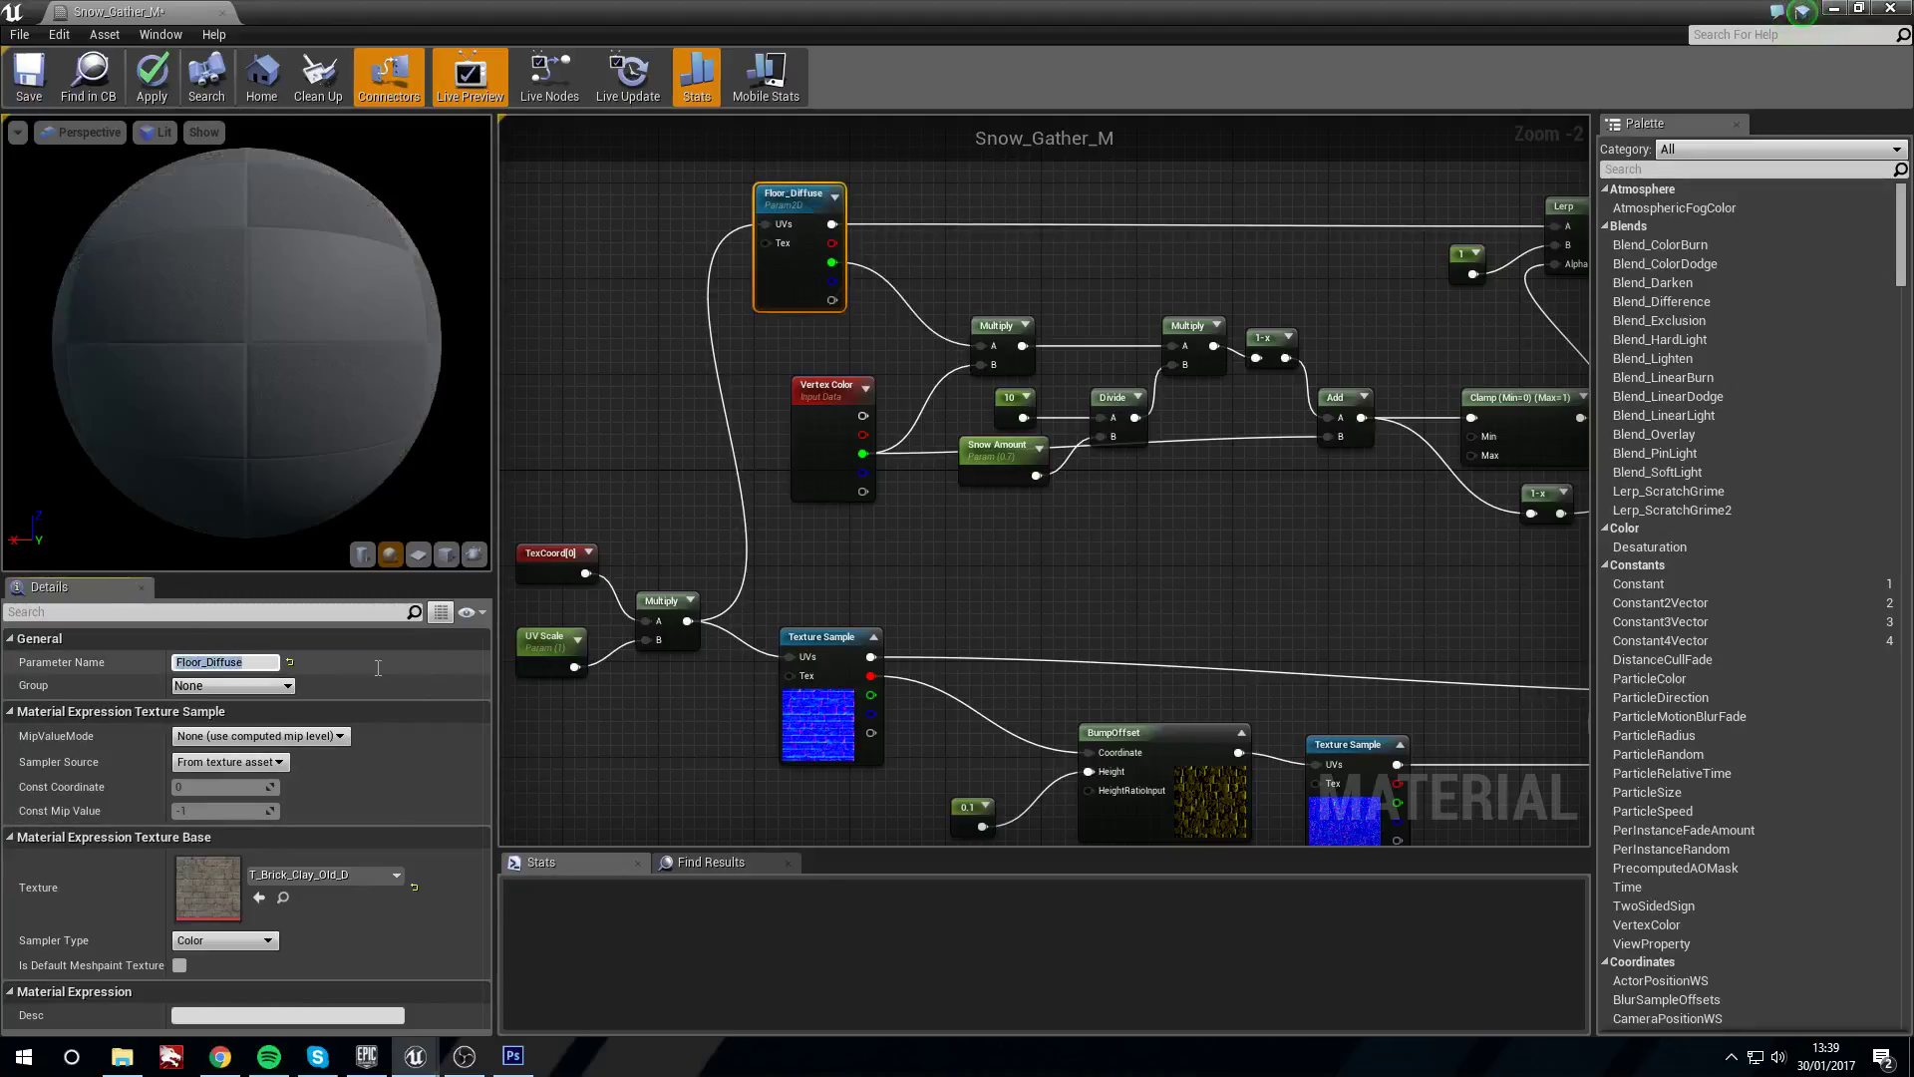
drag(762, 184, 800, 196)
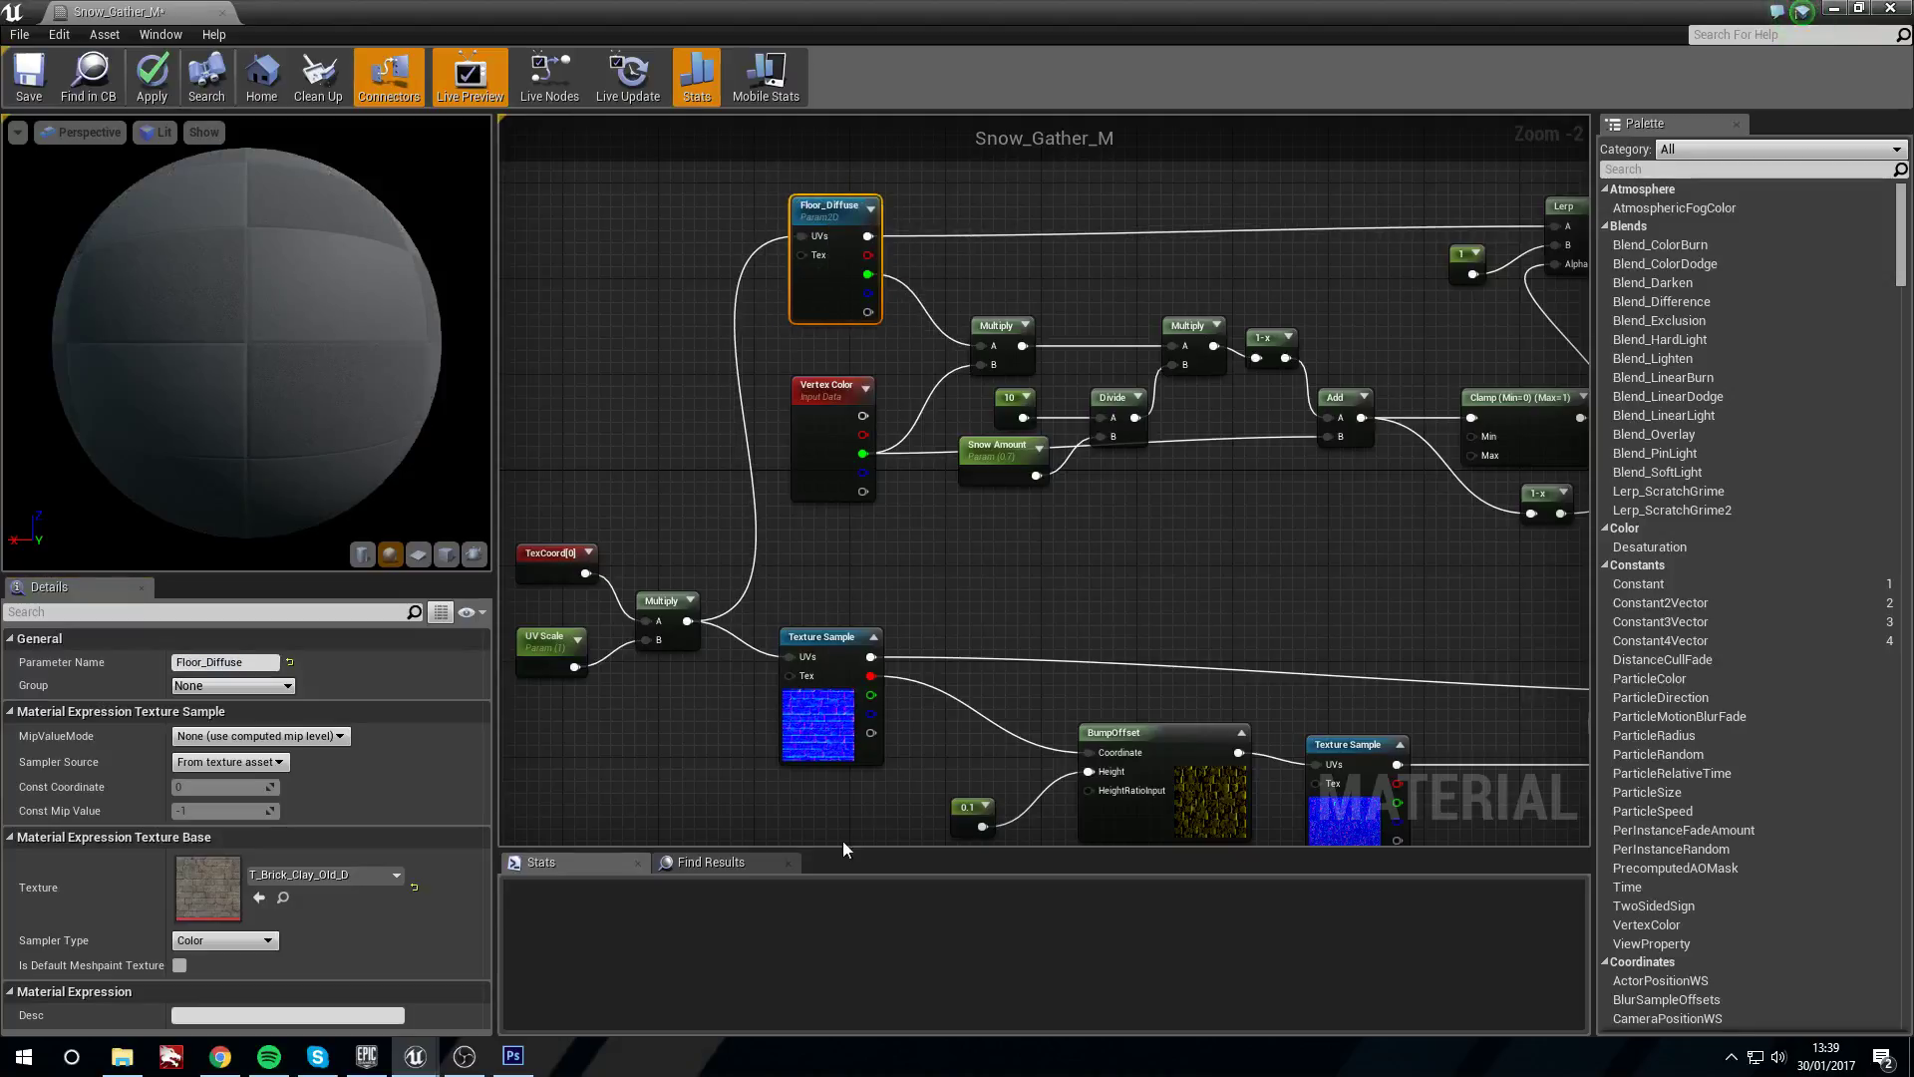
Convert both T_Brick_Clay_Old_N texture samples to parameters named Floor Normals, and save and close the material
click(822, 722)
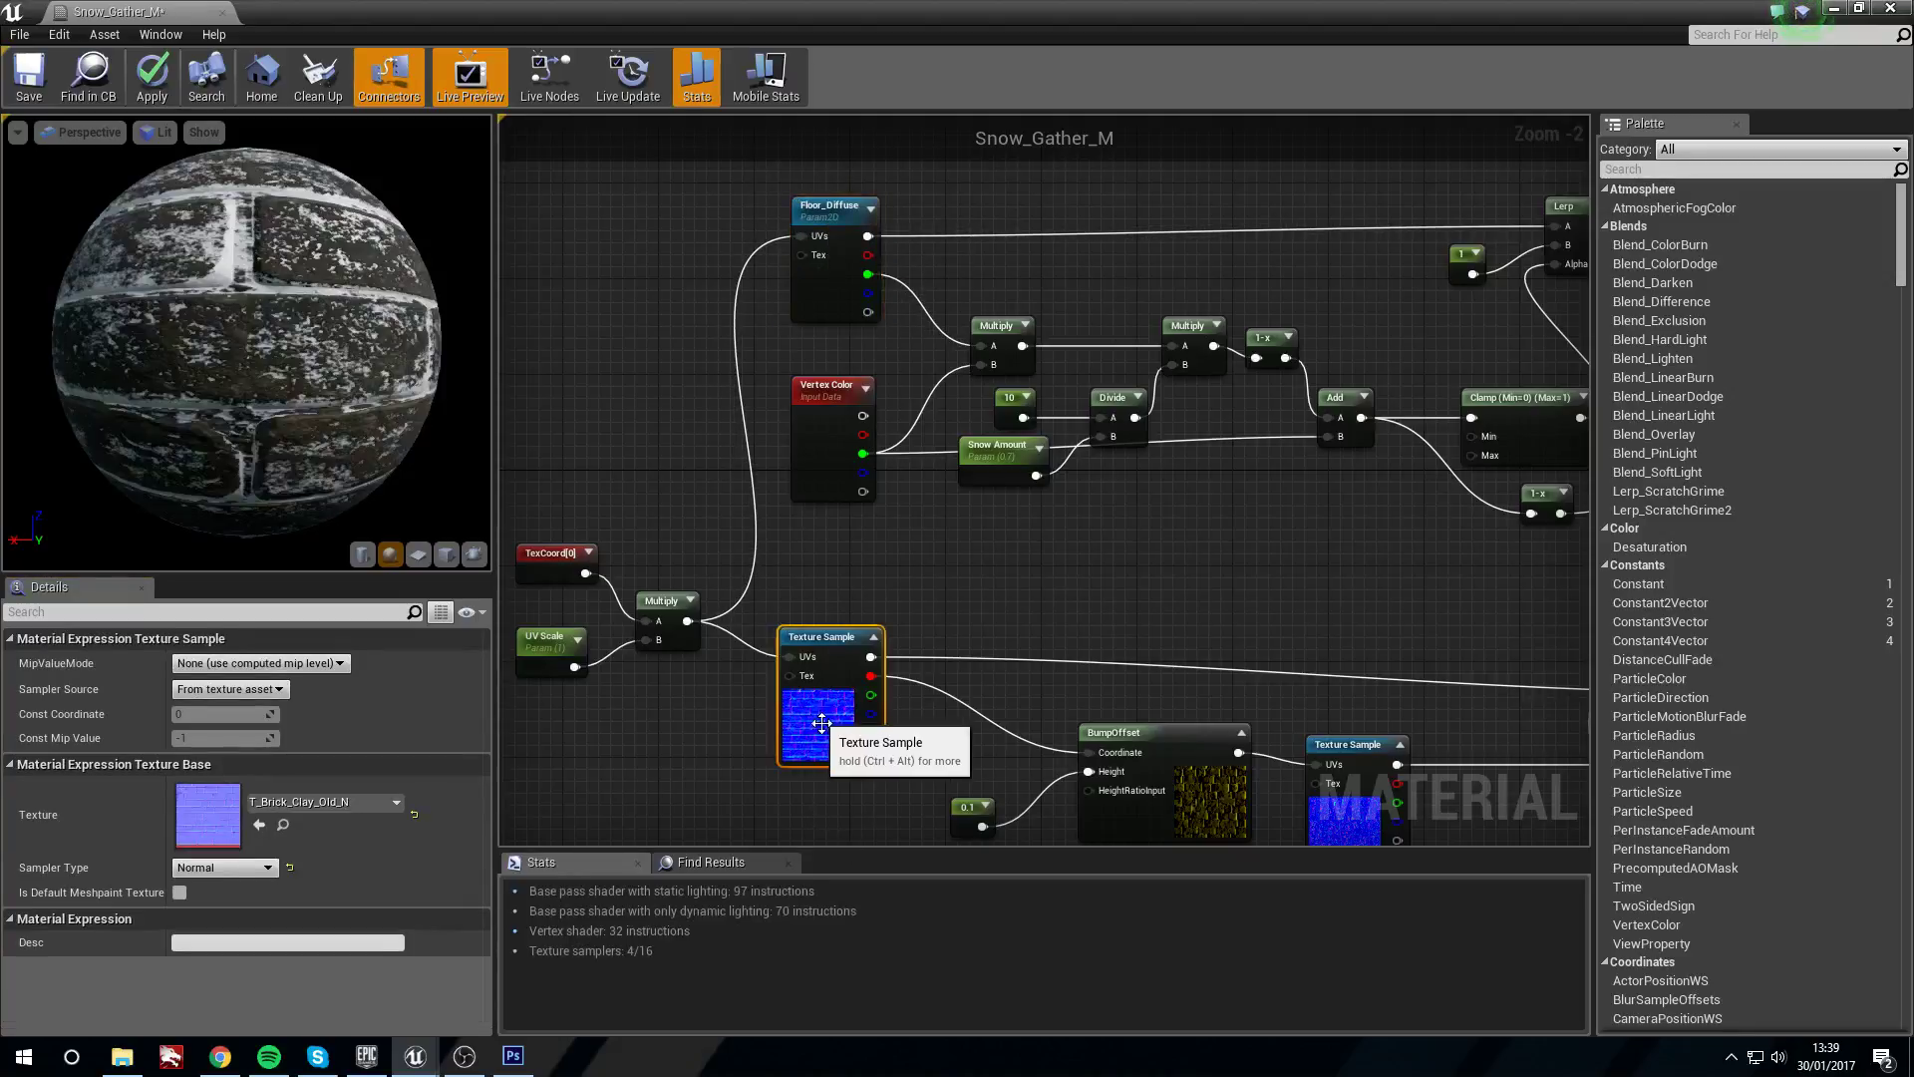
right_click(1351, 748)
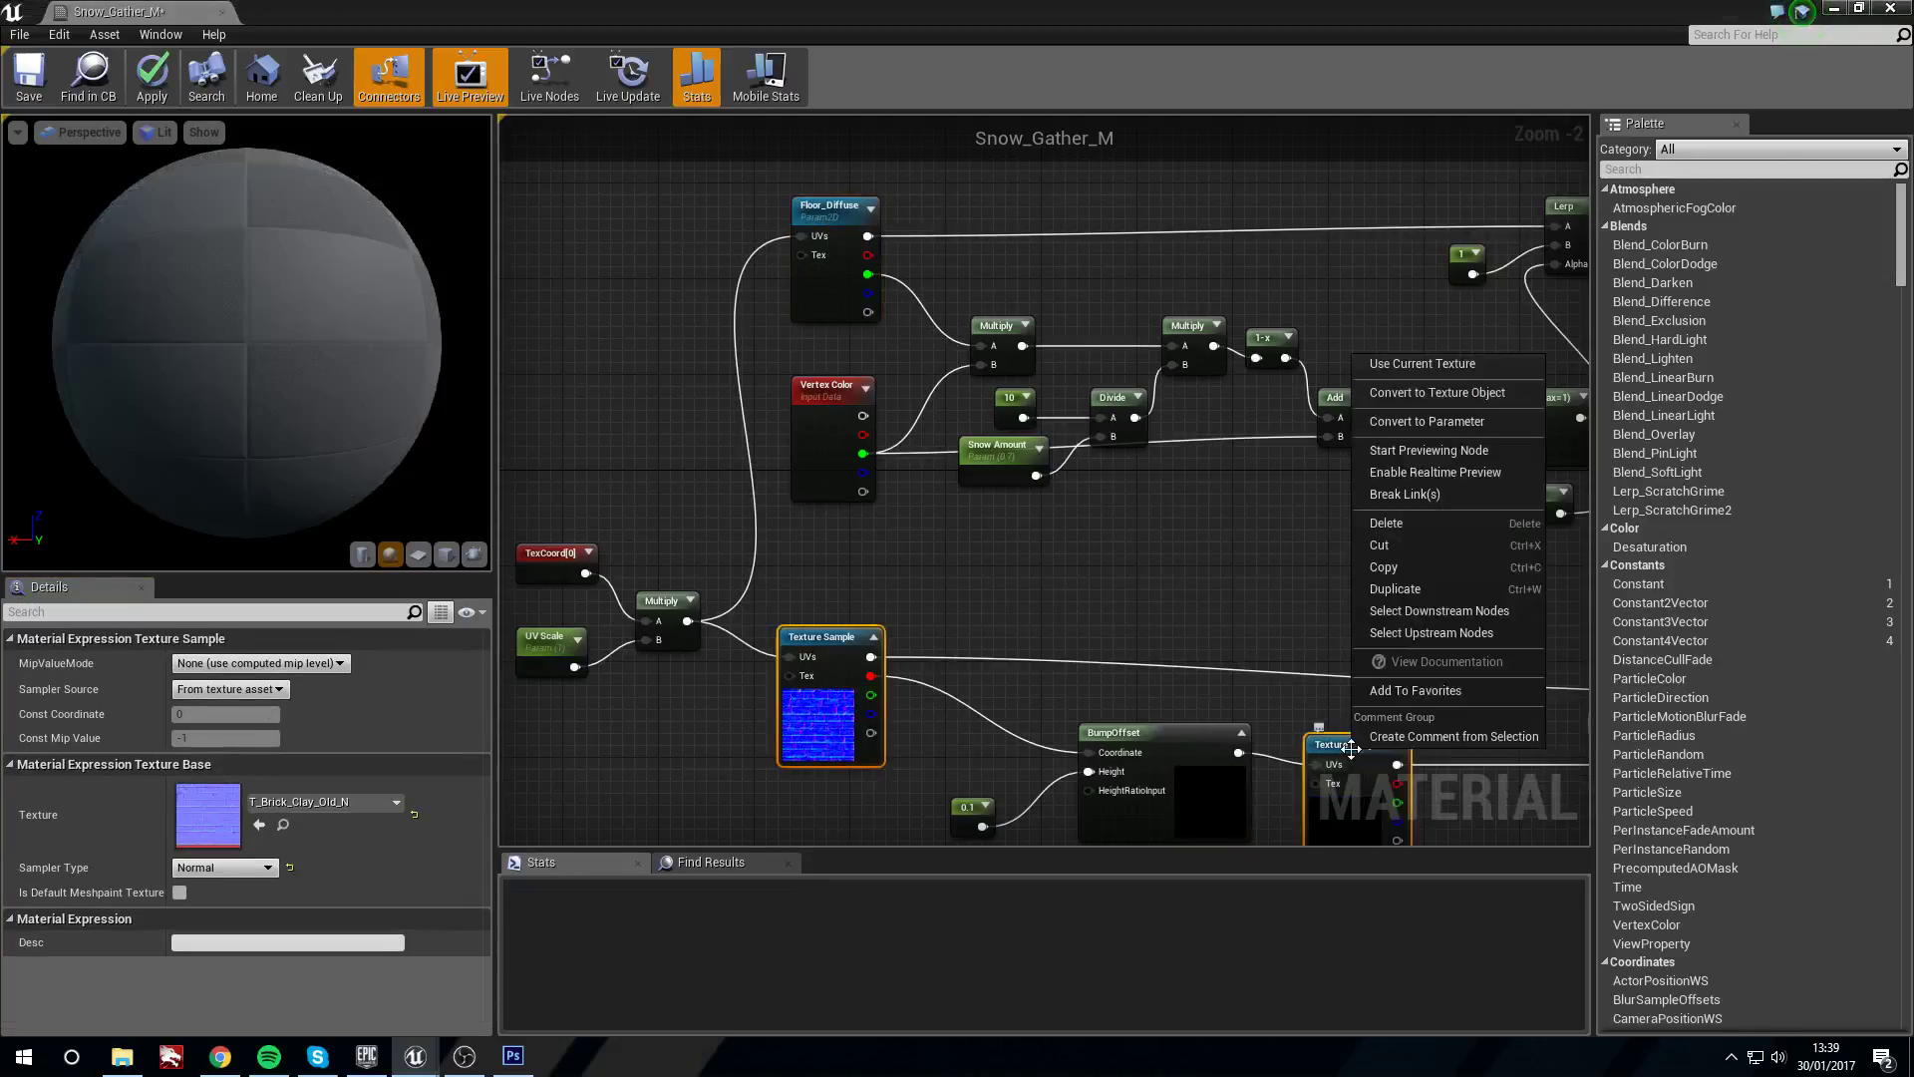
click(1465, 424)
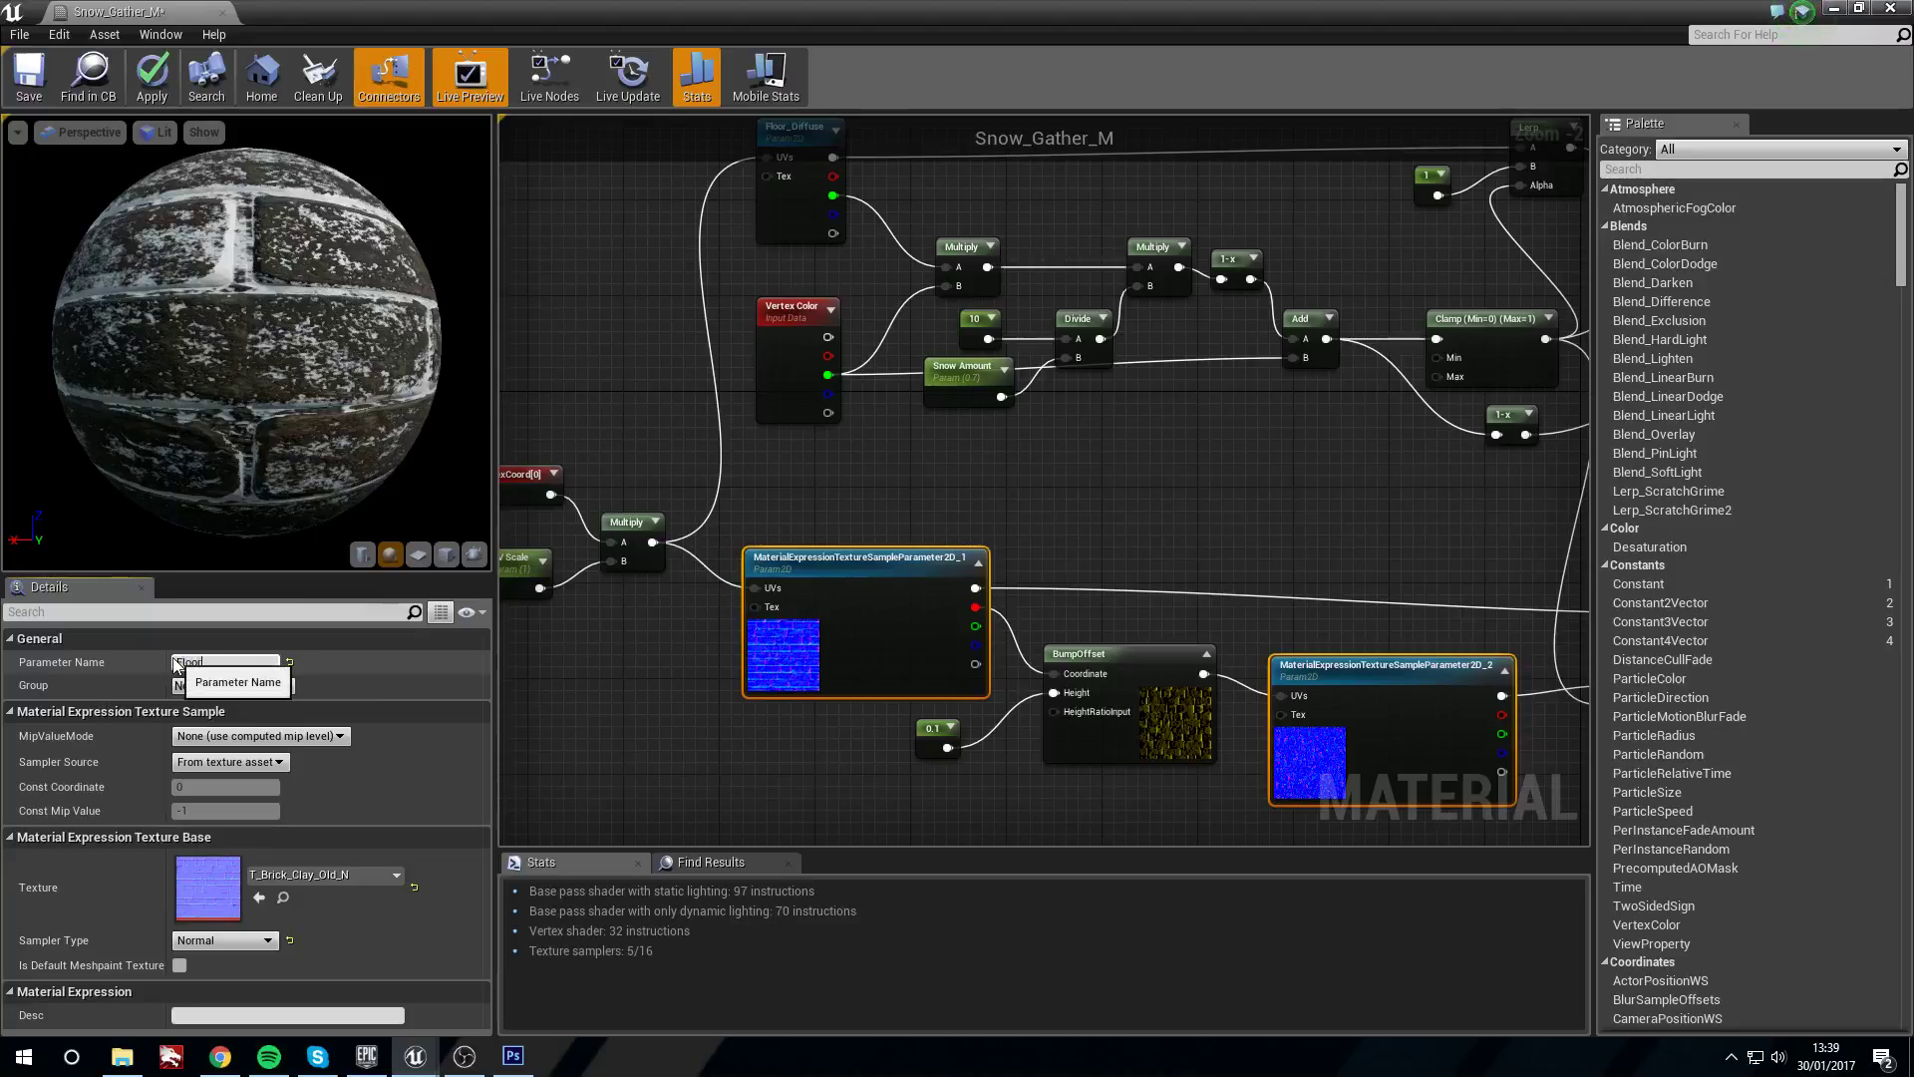
key(Return)
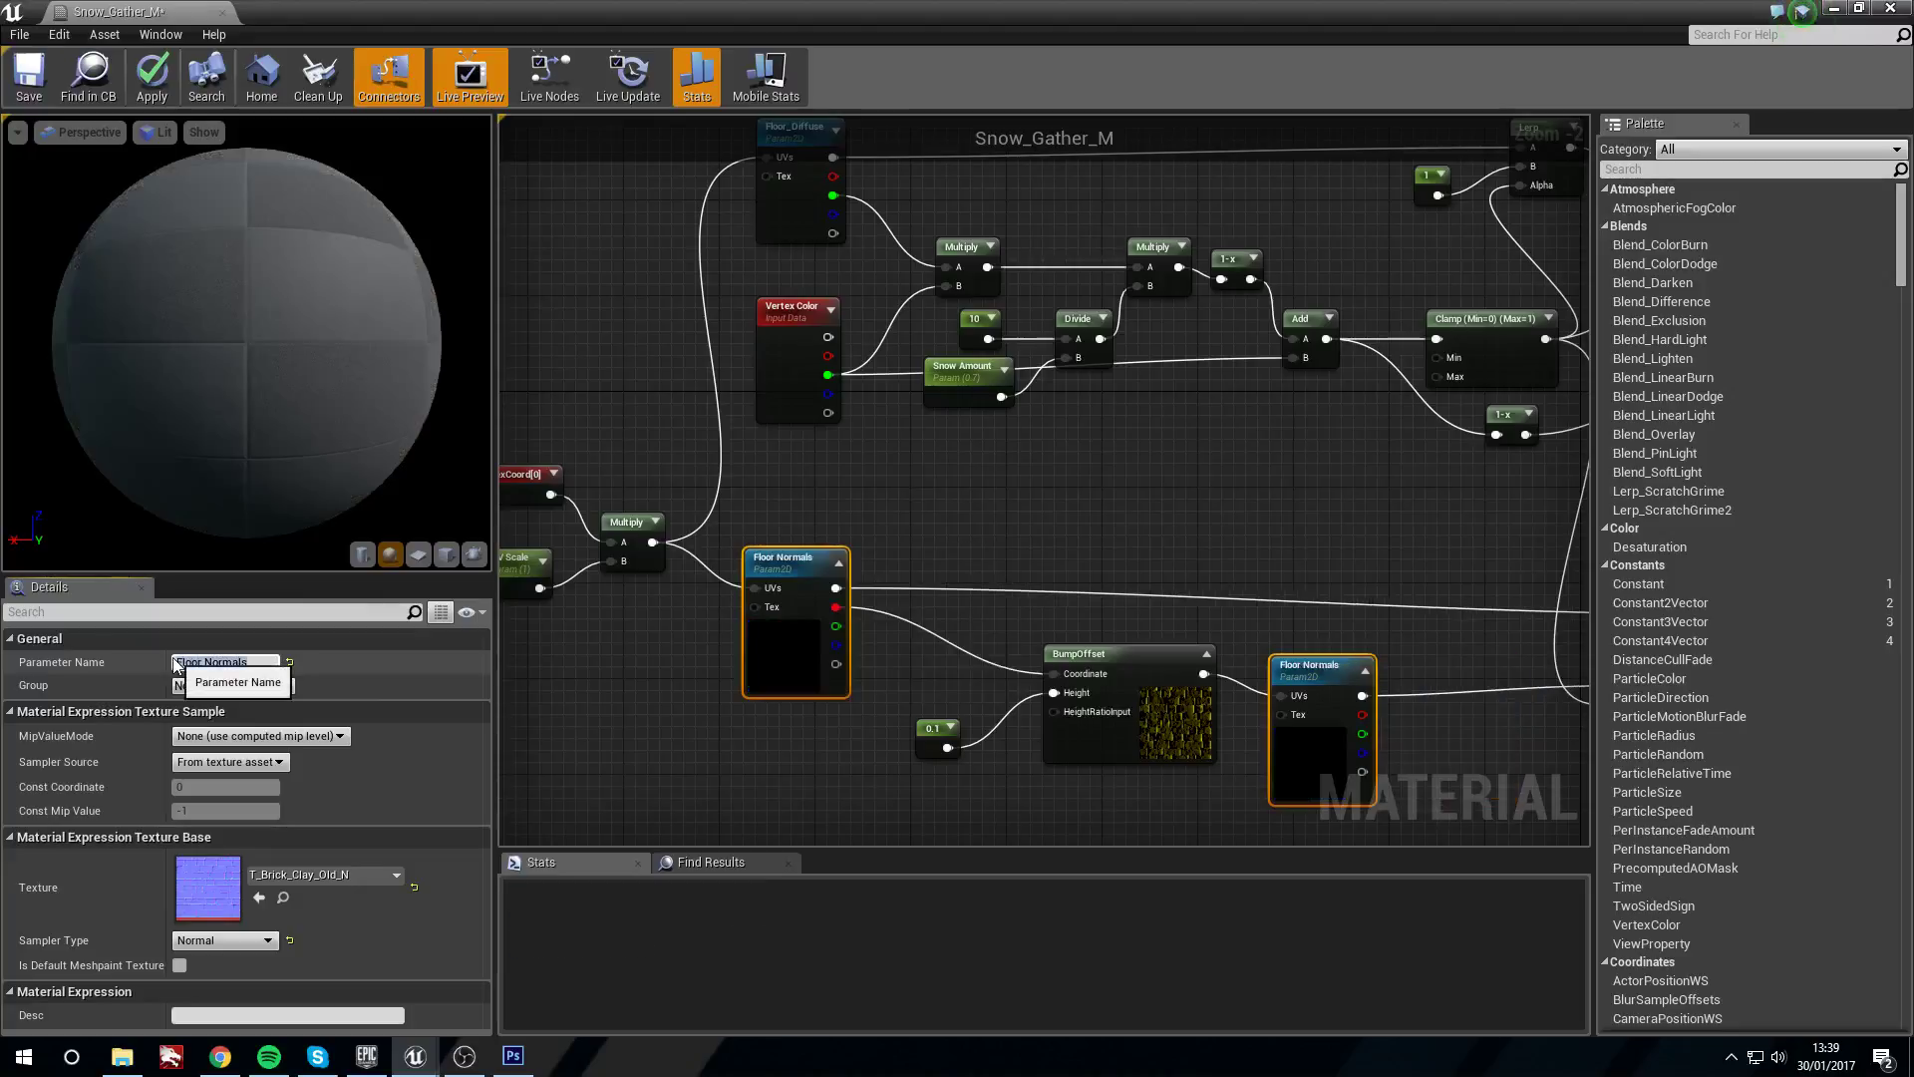
drag(794, 554, 809, 556)
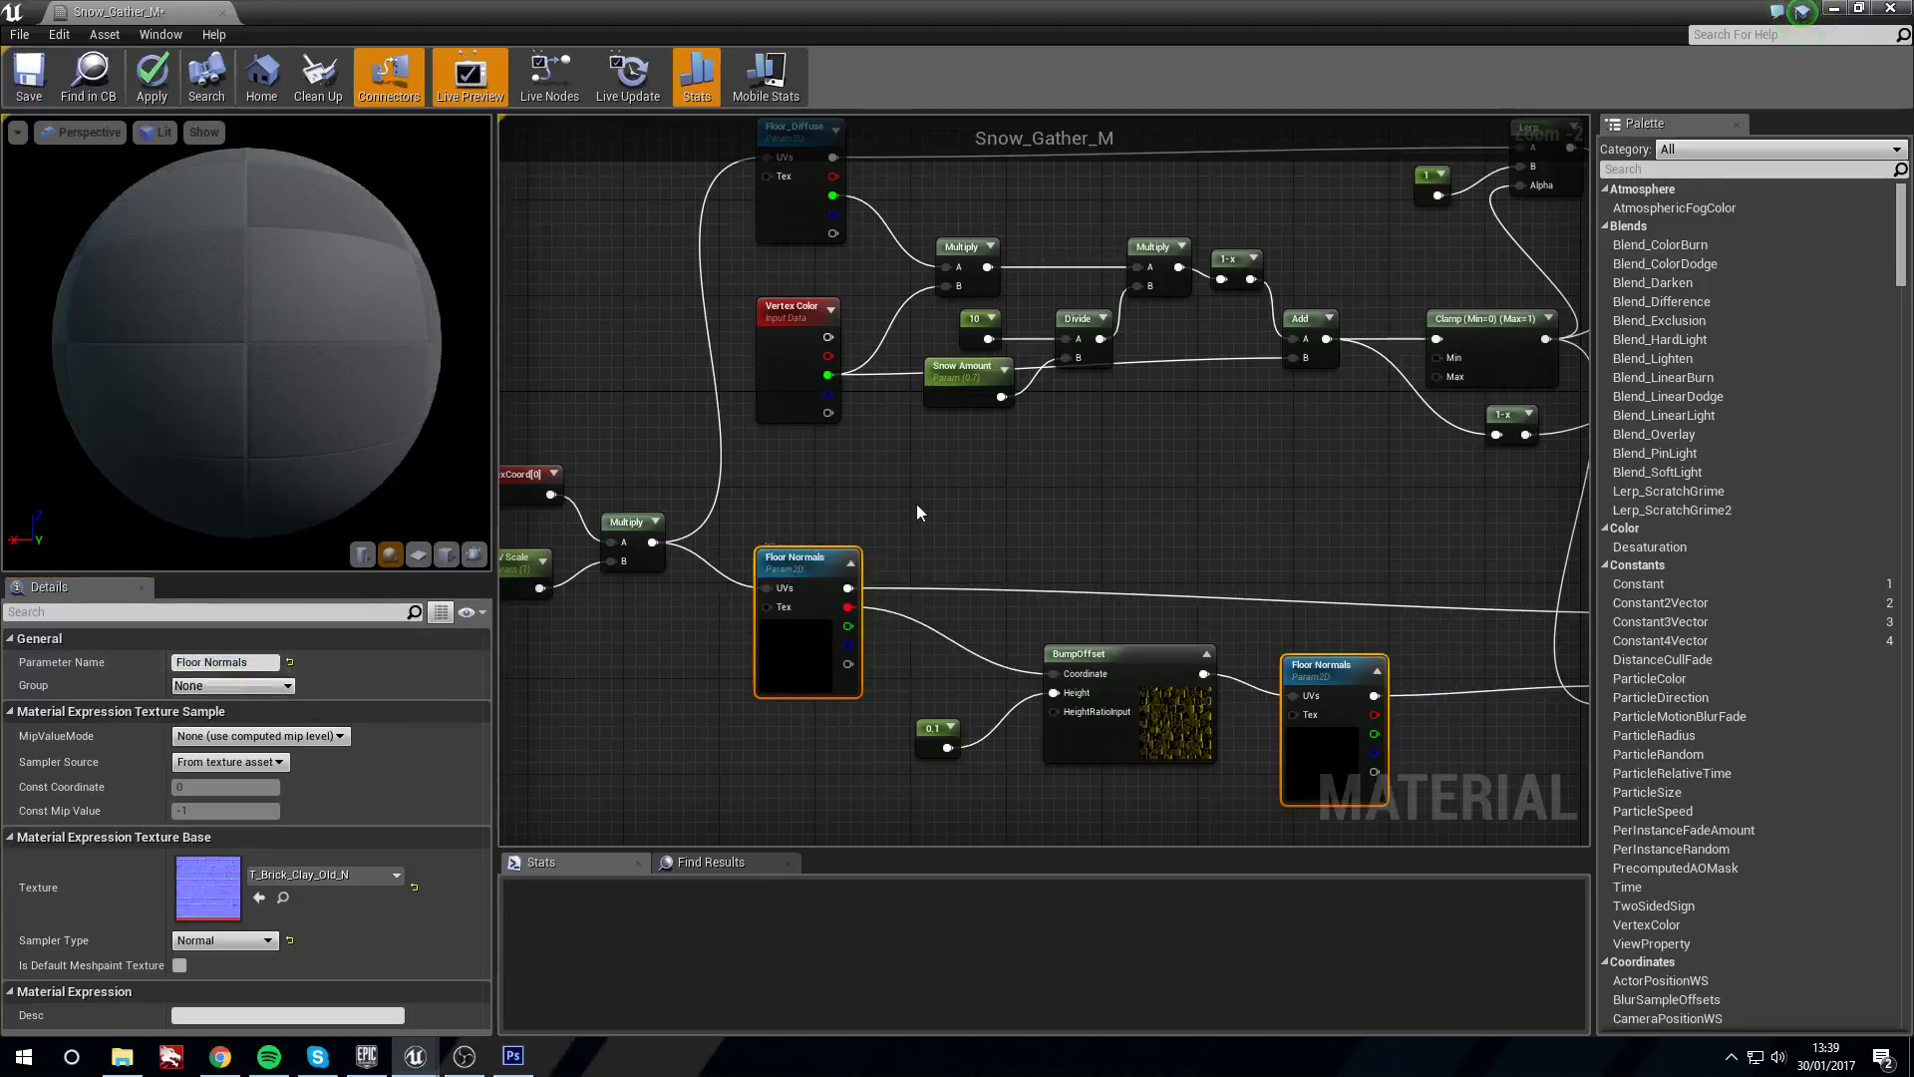
click(917, 504)
click(29, 80)
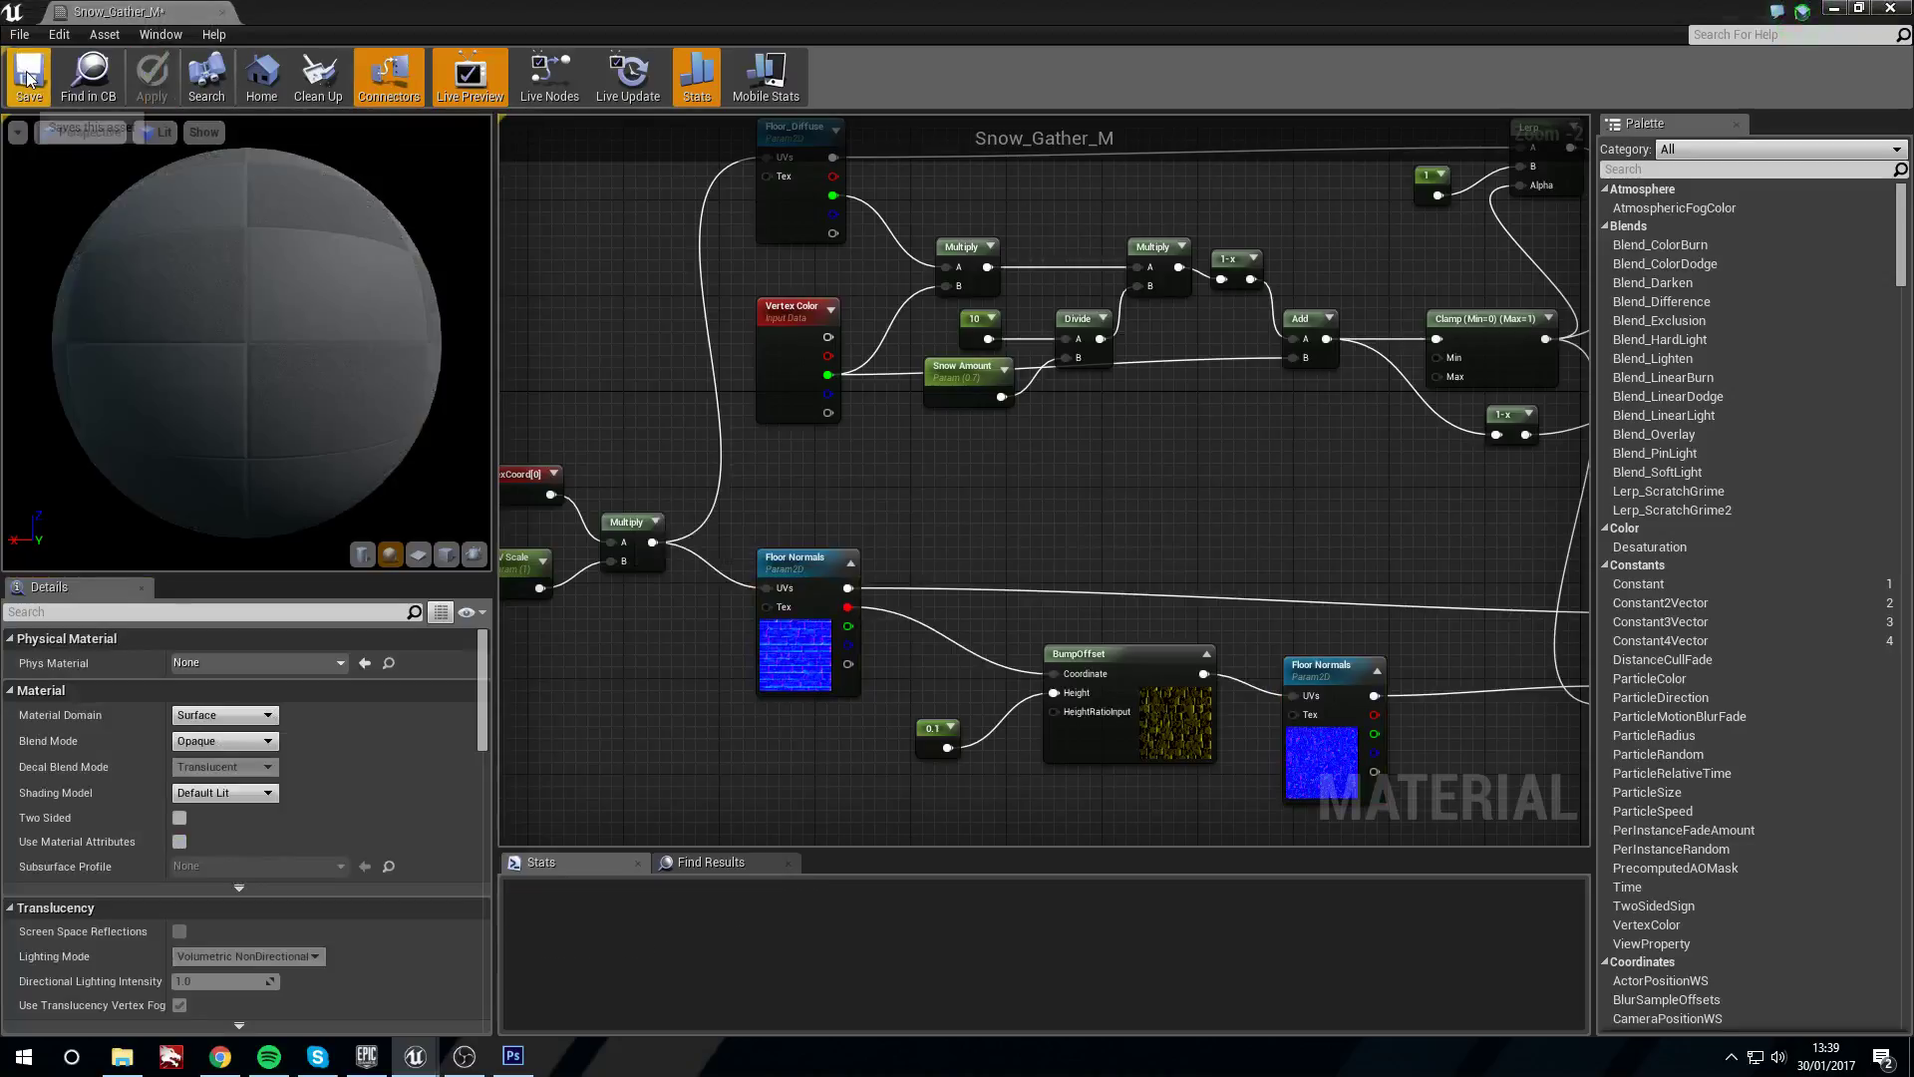
click(1892, 9)
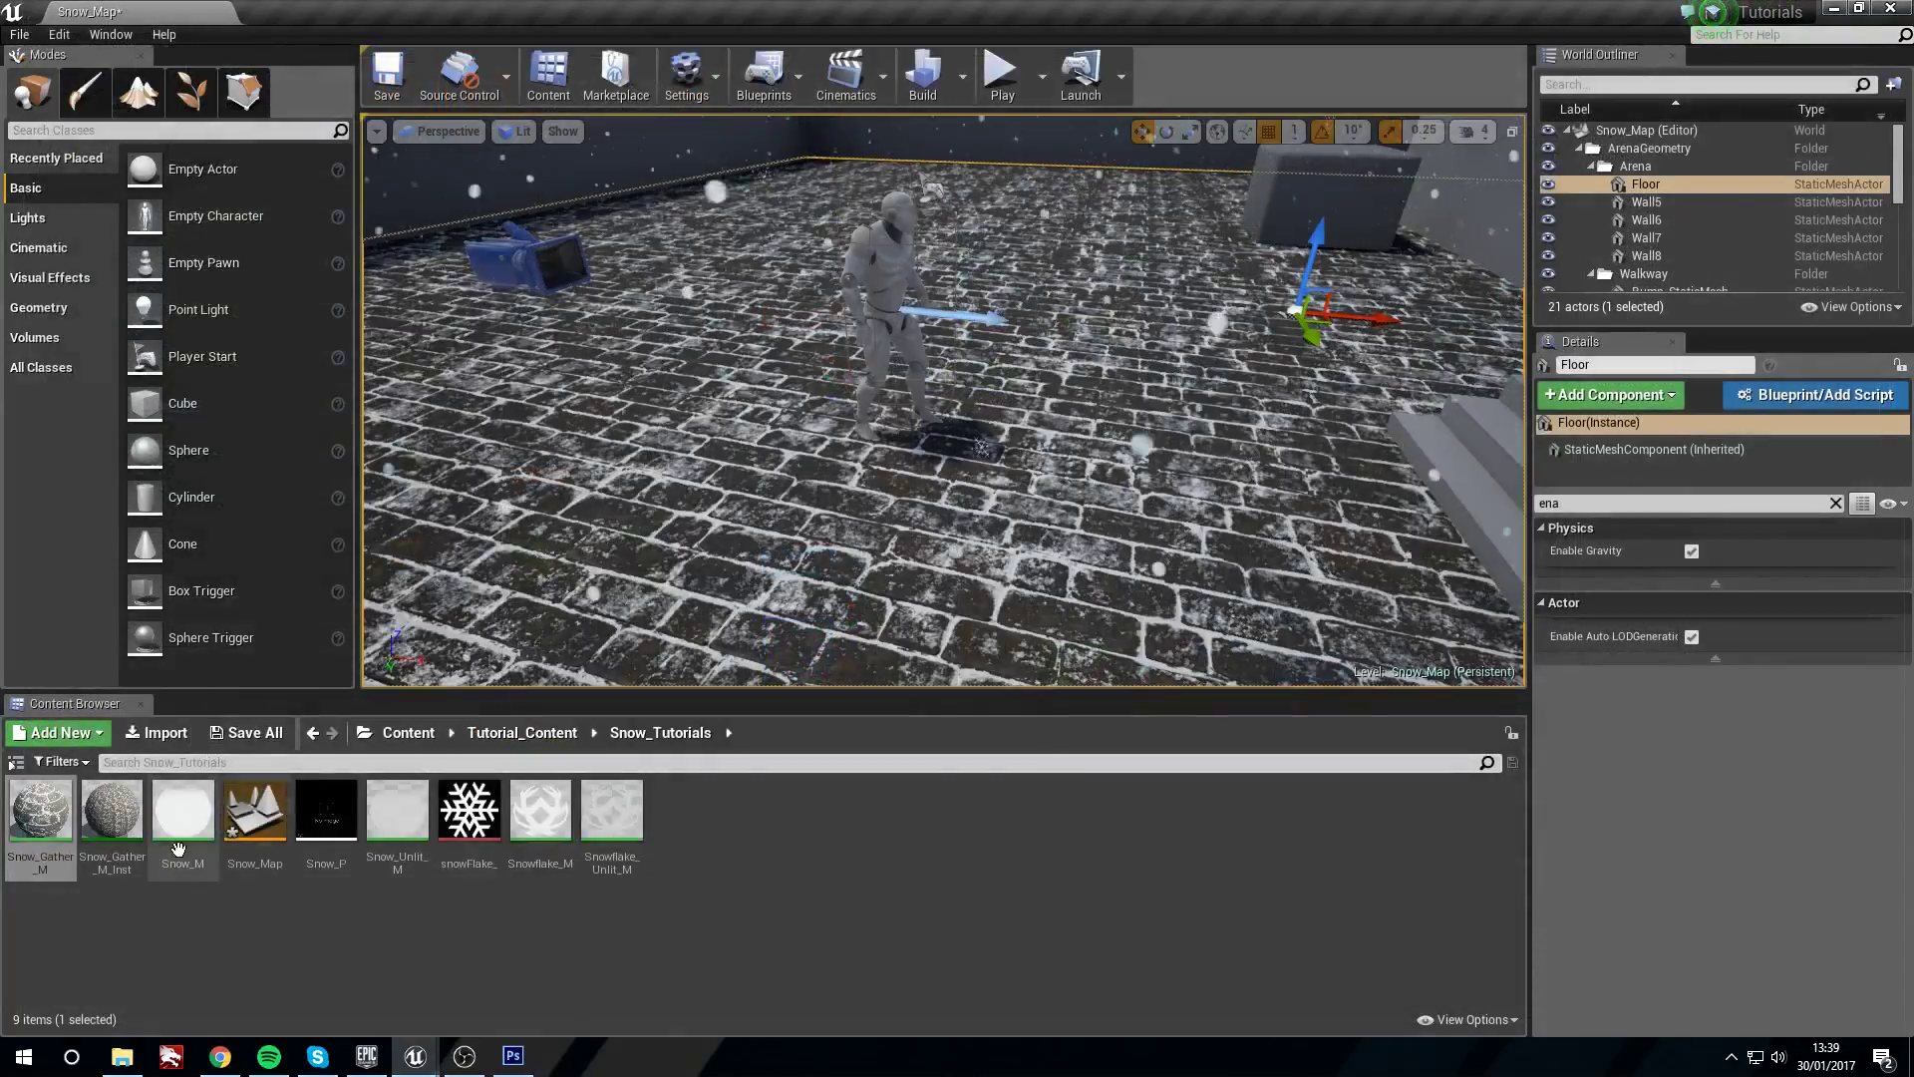
Open Snow_Gather_M_Inst and enable its Floor Normals and Floor_Diffuse texture overrides
double_click(111, 812)
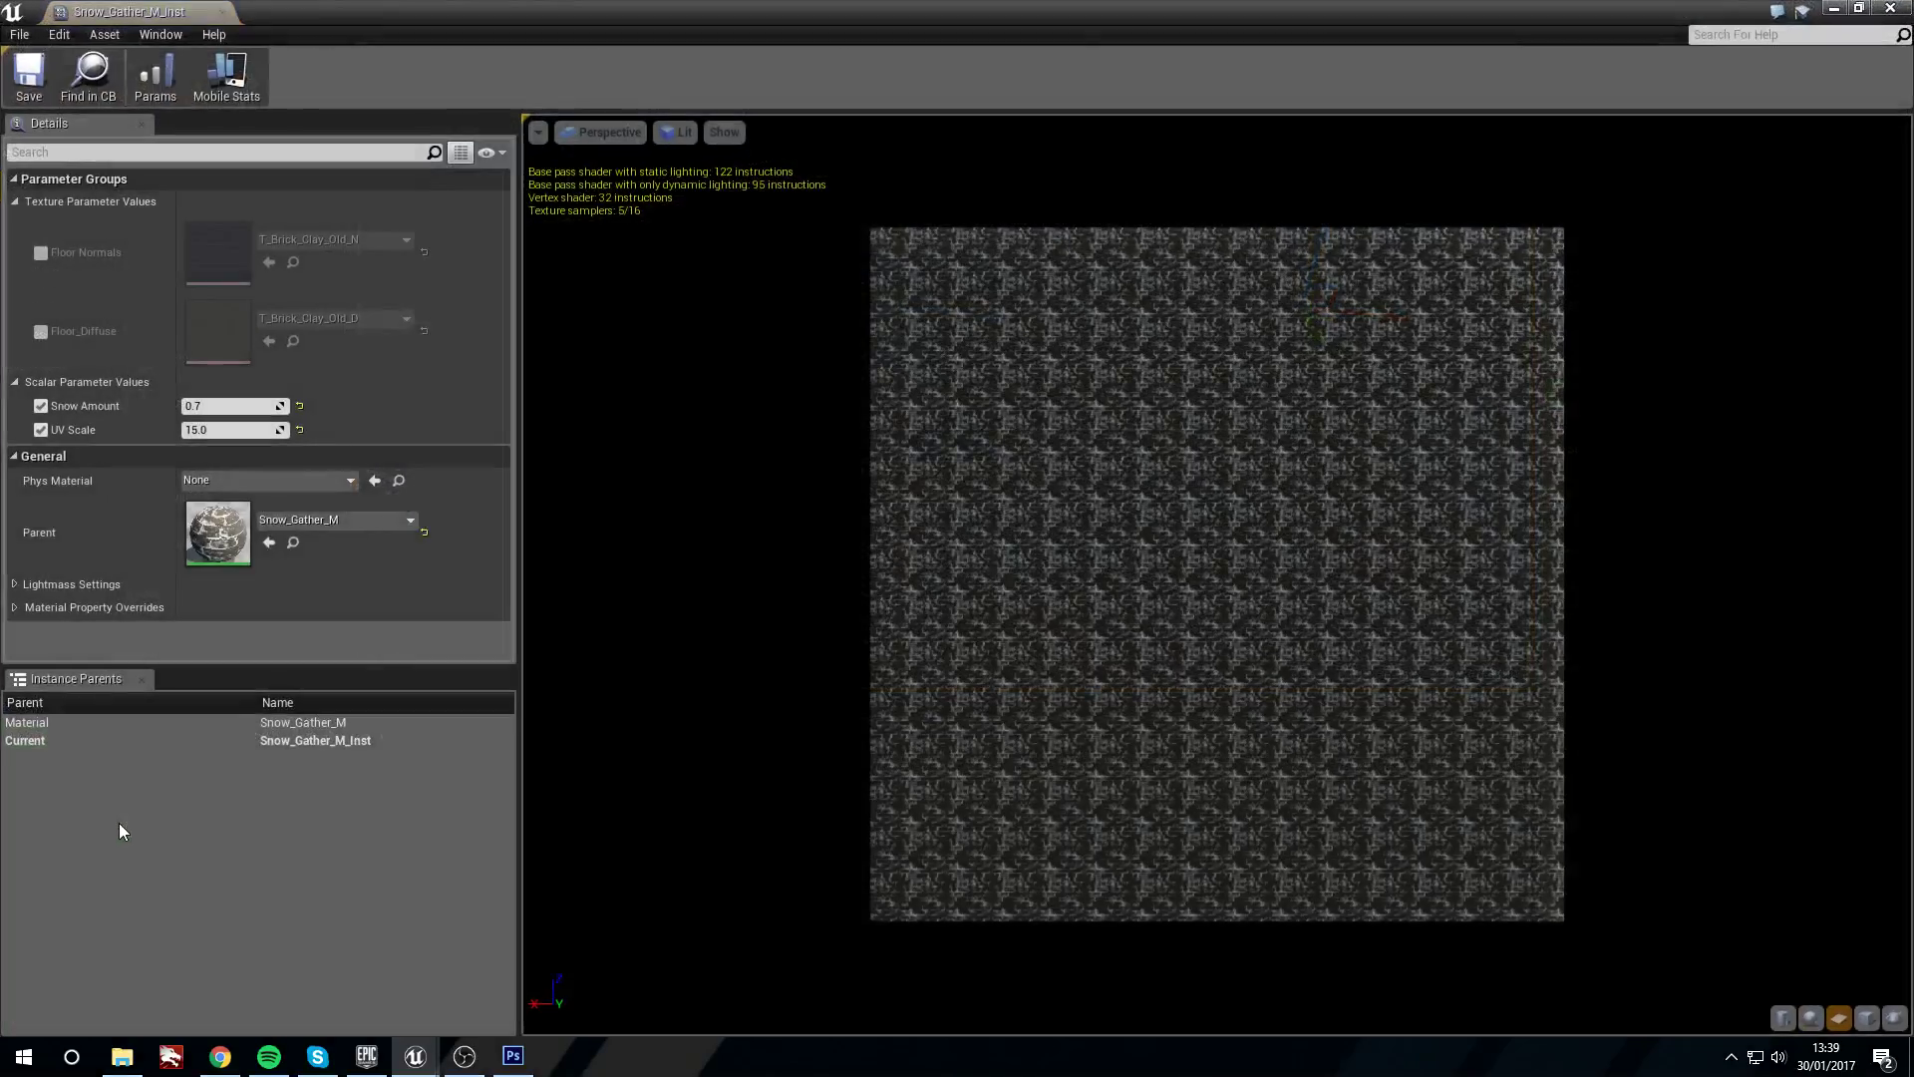
click(41, 252)
click(41, 331)
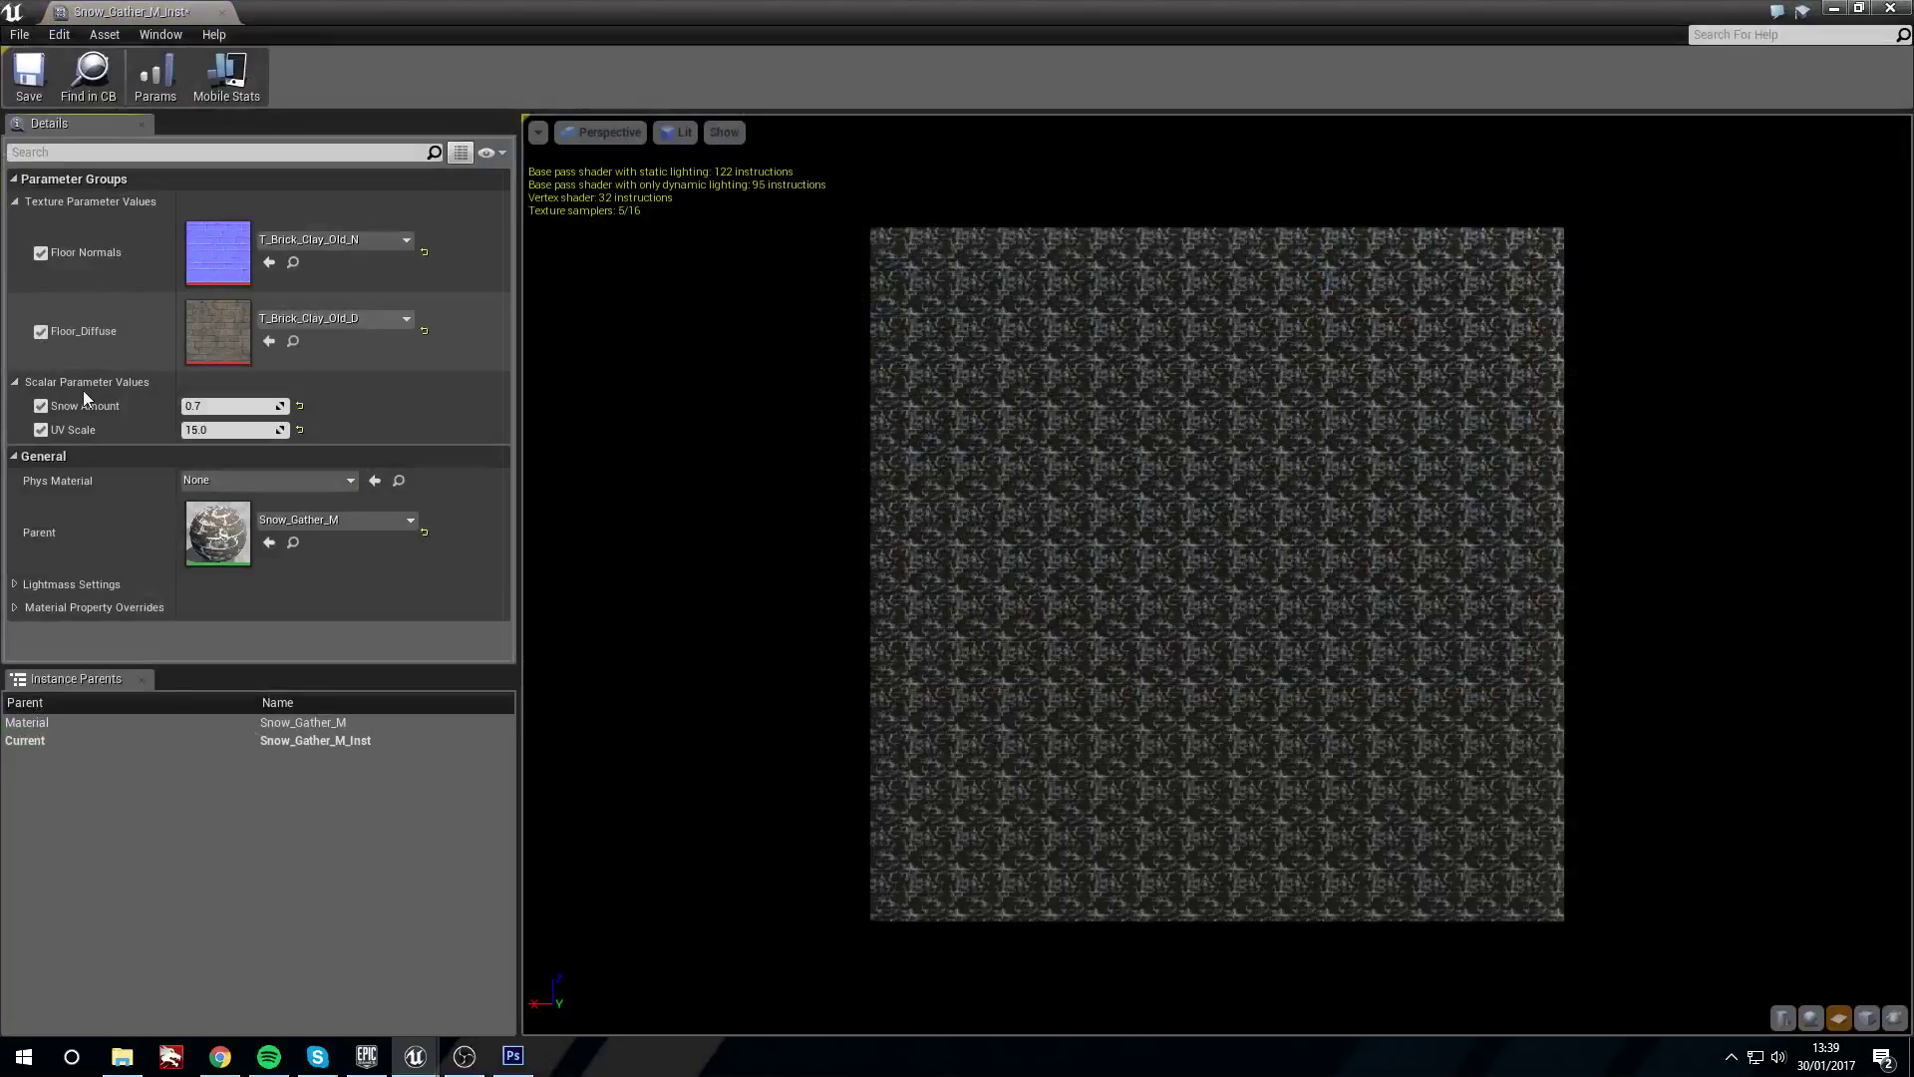
Try T_Brick_Clay_New_D as Floor_Diffuse and T_Brick_Clay_New_N as Floor Normals, and inspect the bricks in the preview
click(387, 323)
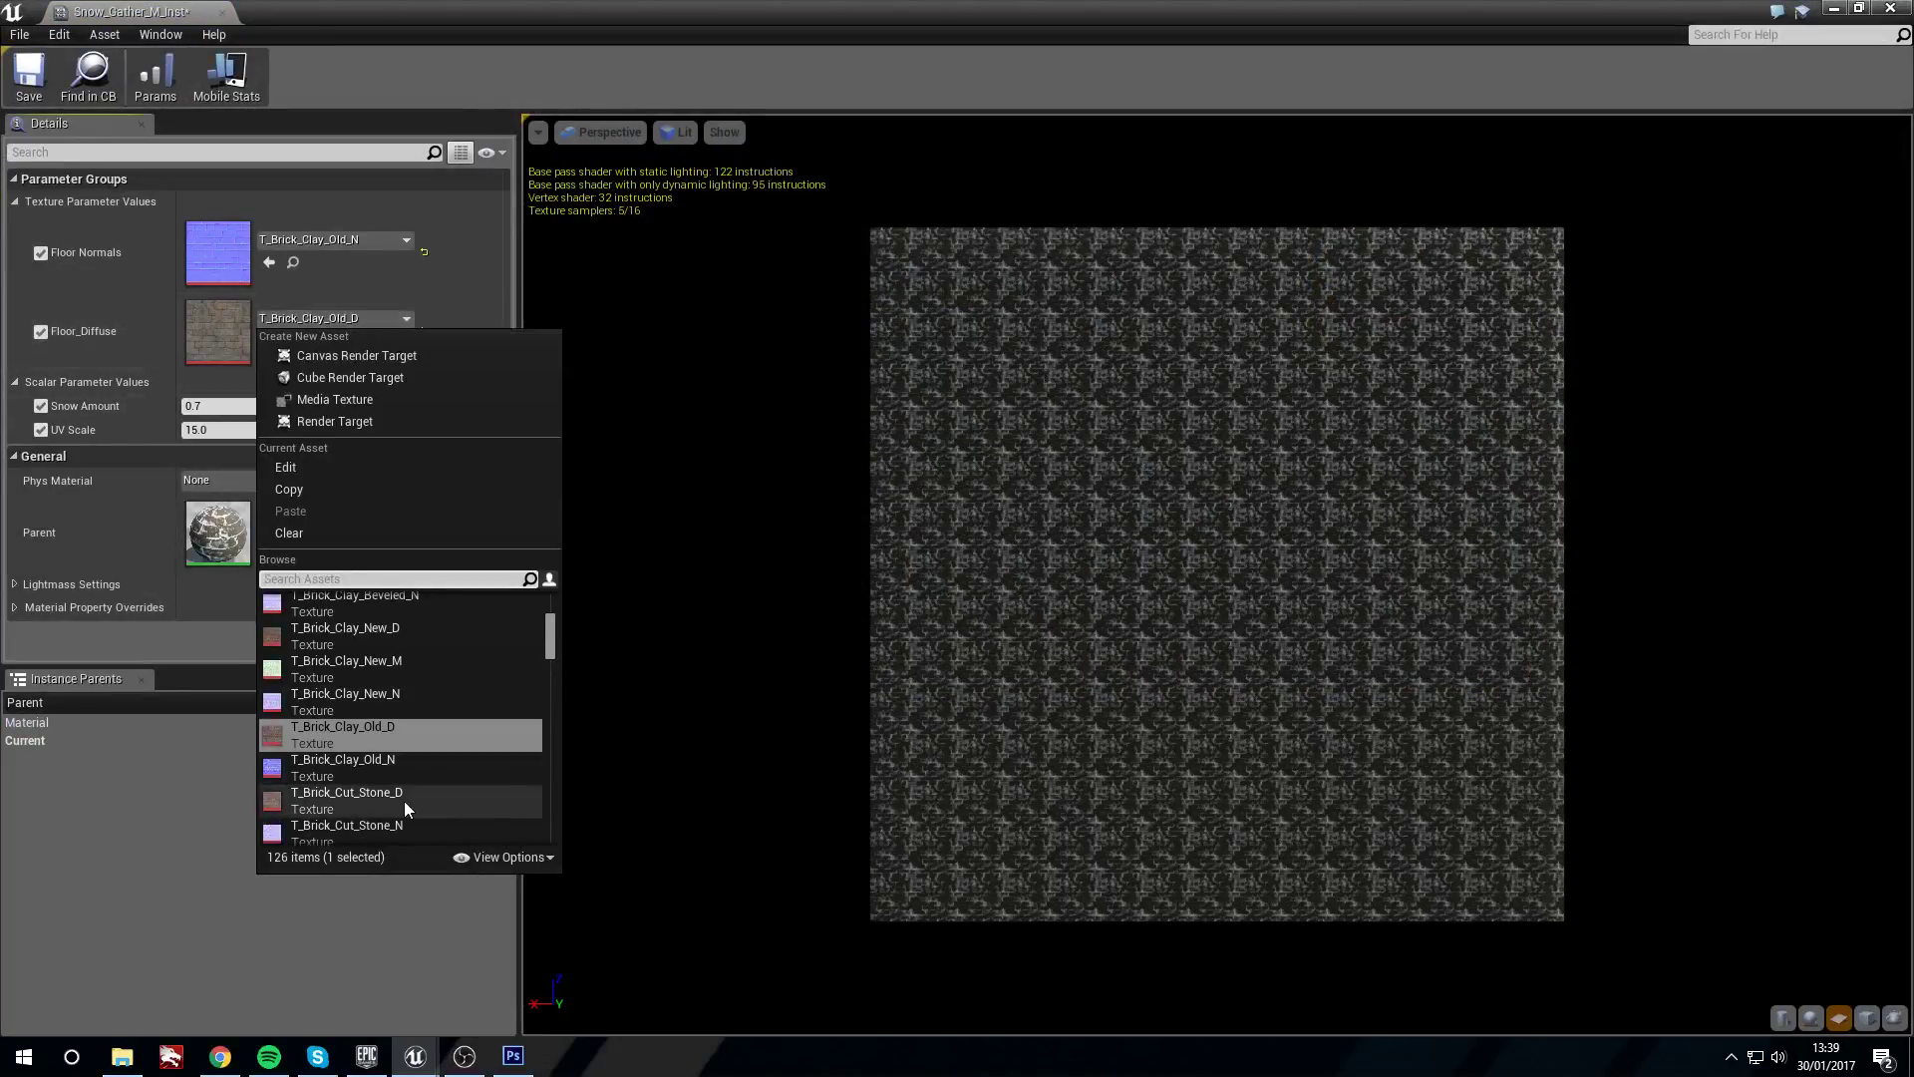
scroll(404, 800, up, 3)
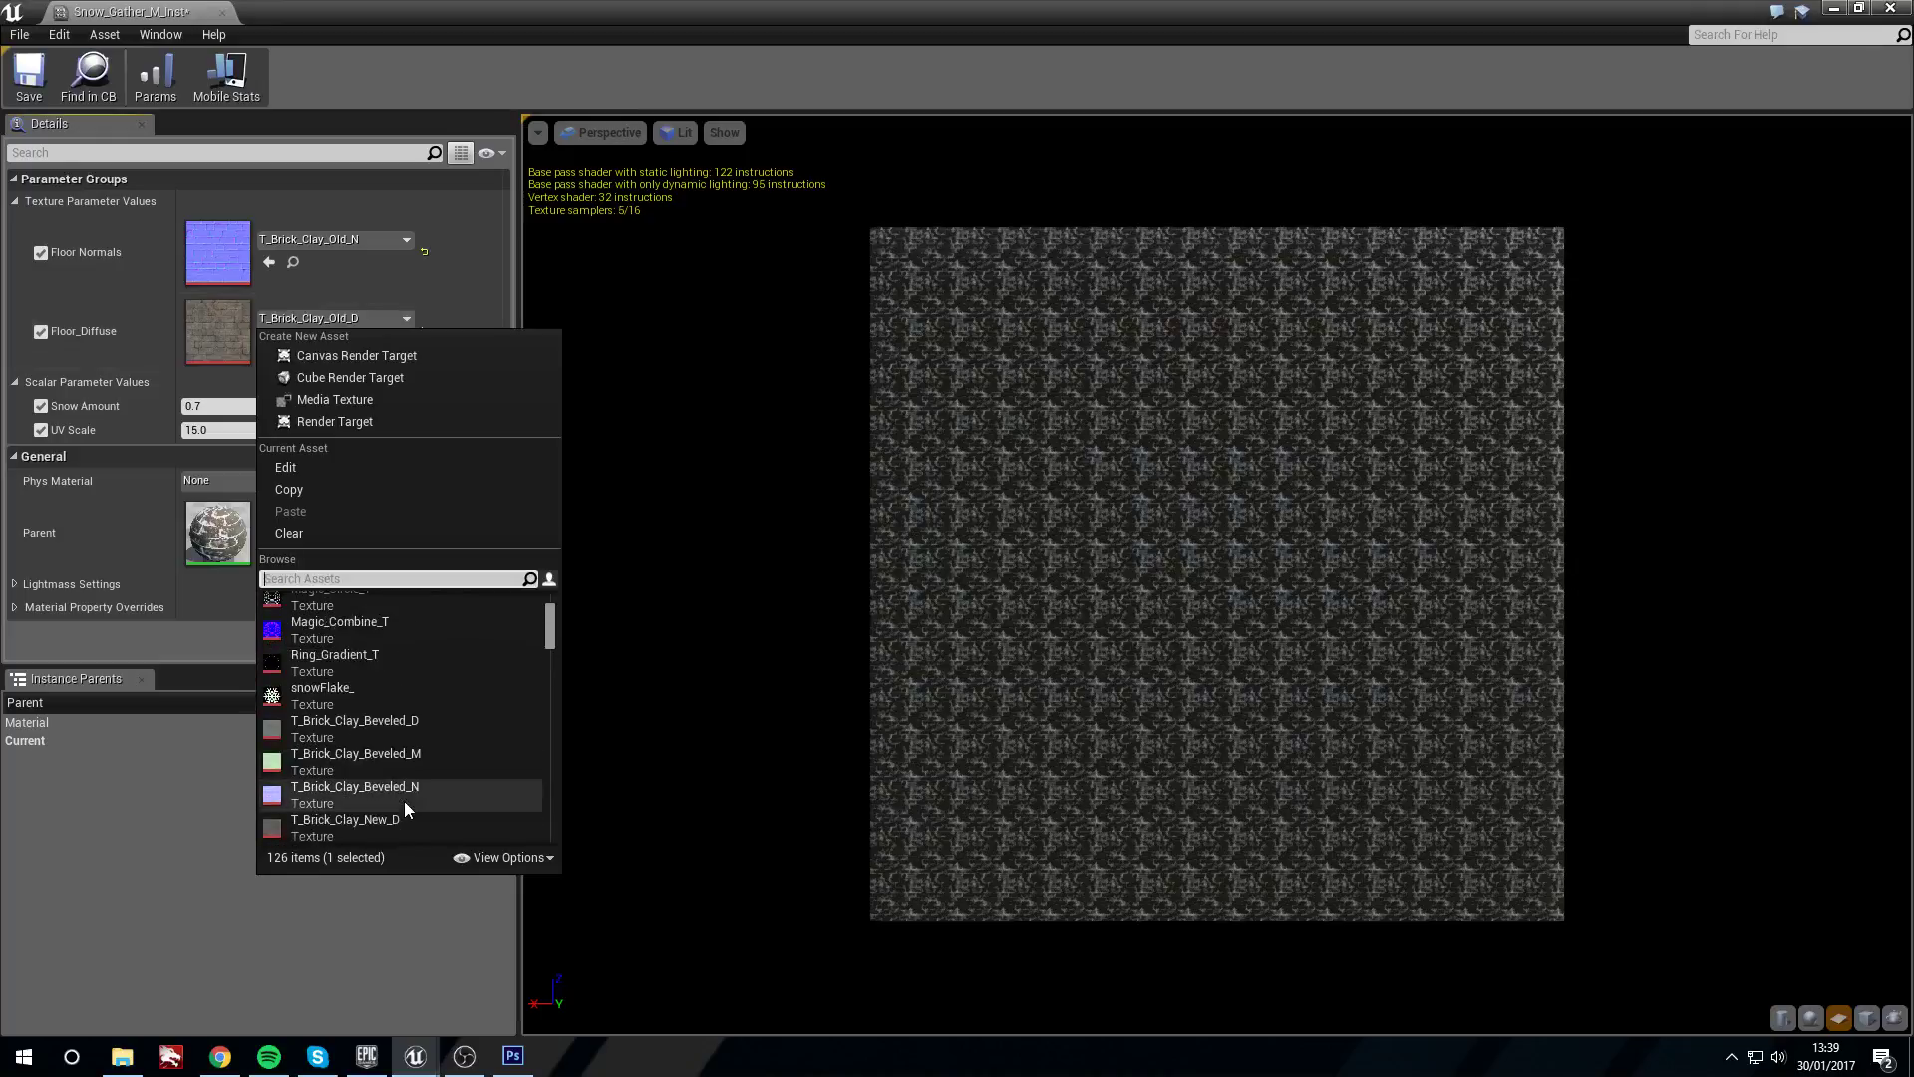
right_drag(797, 678, 798, 578)
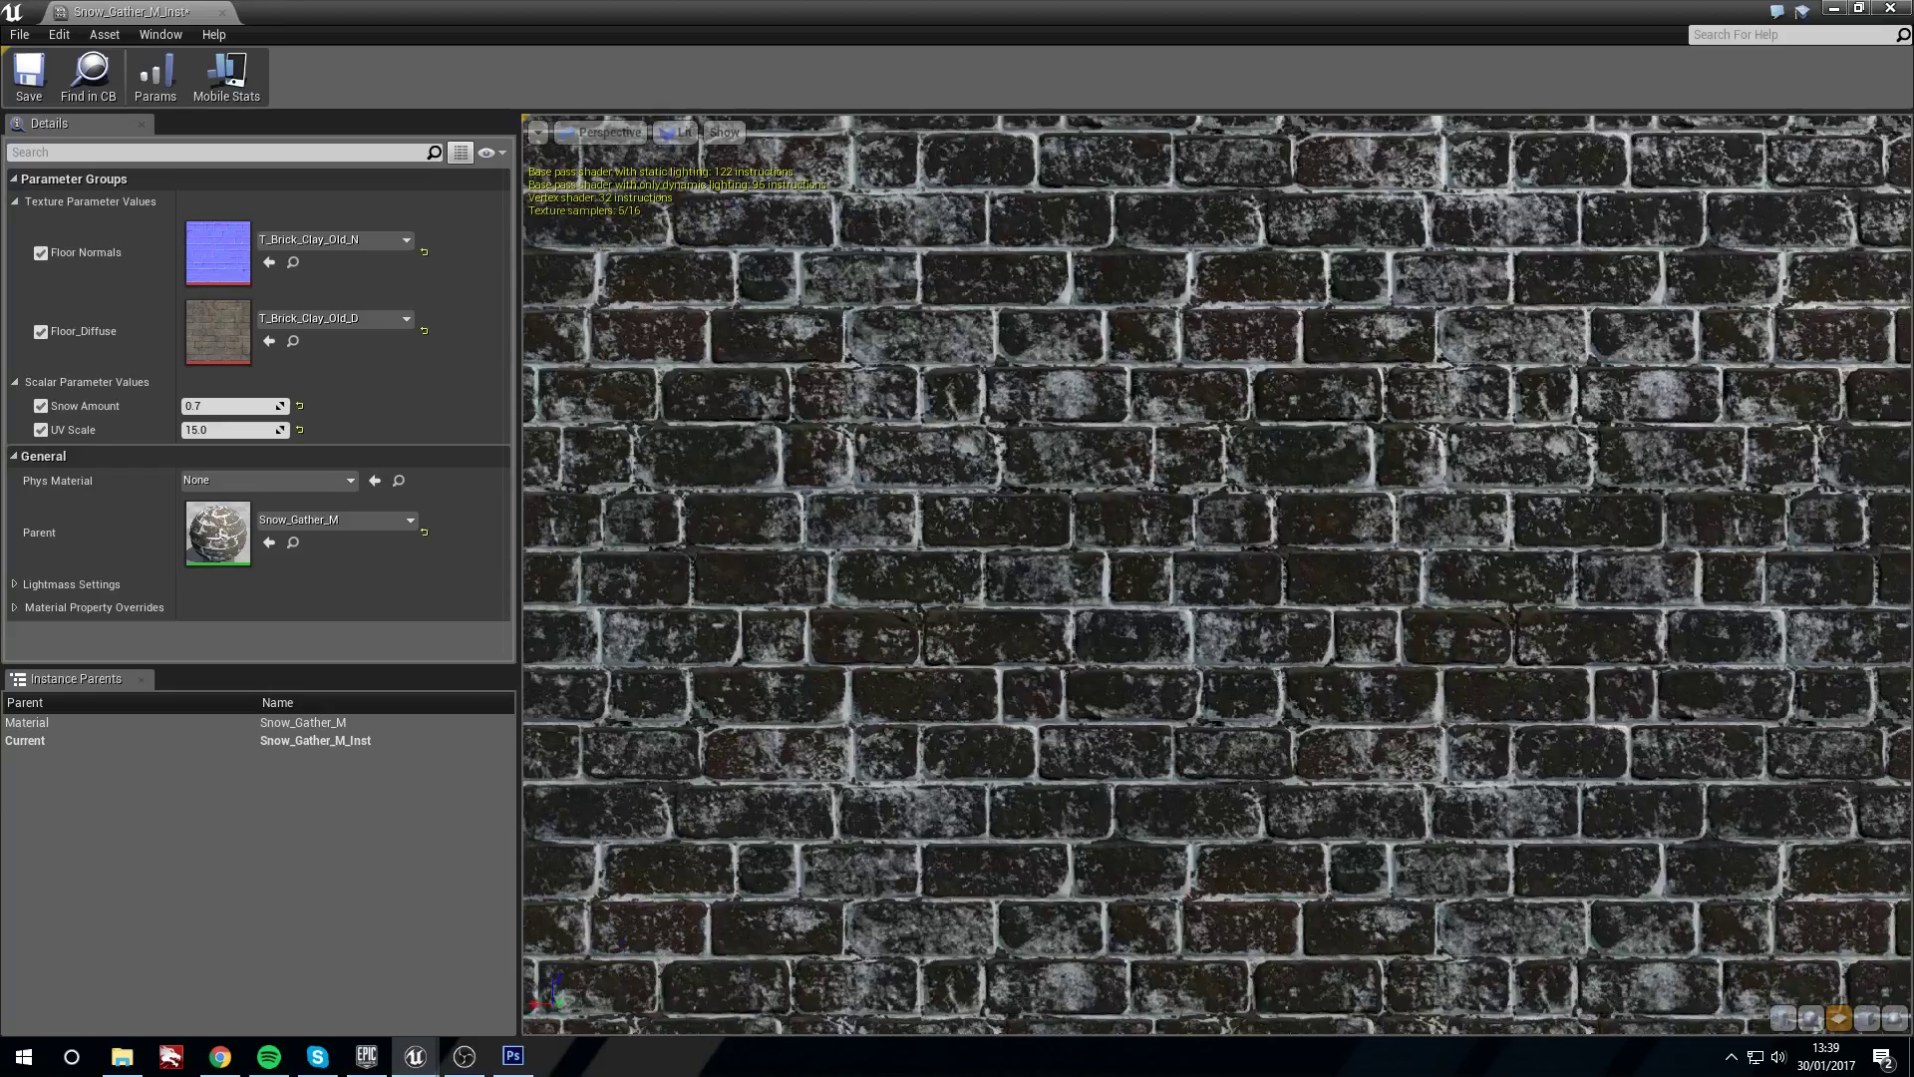
click(349, 319)
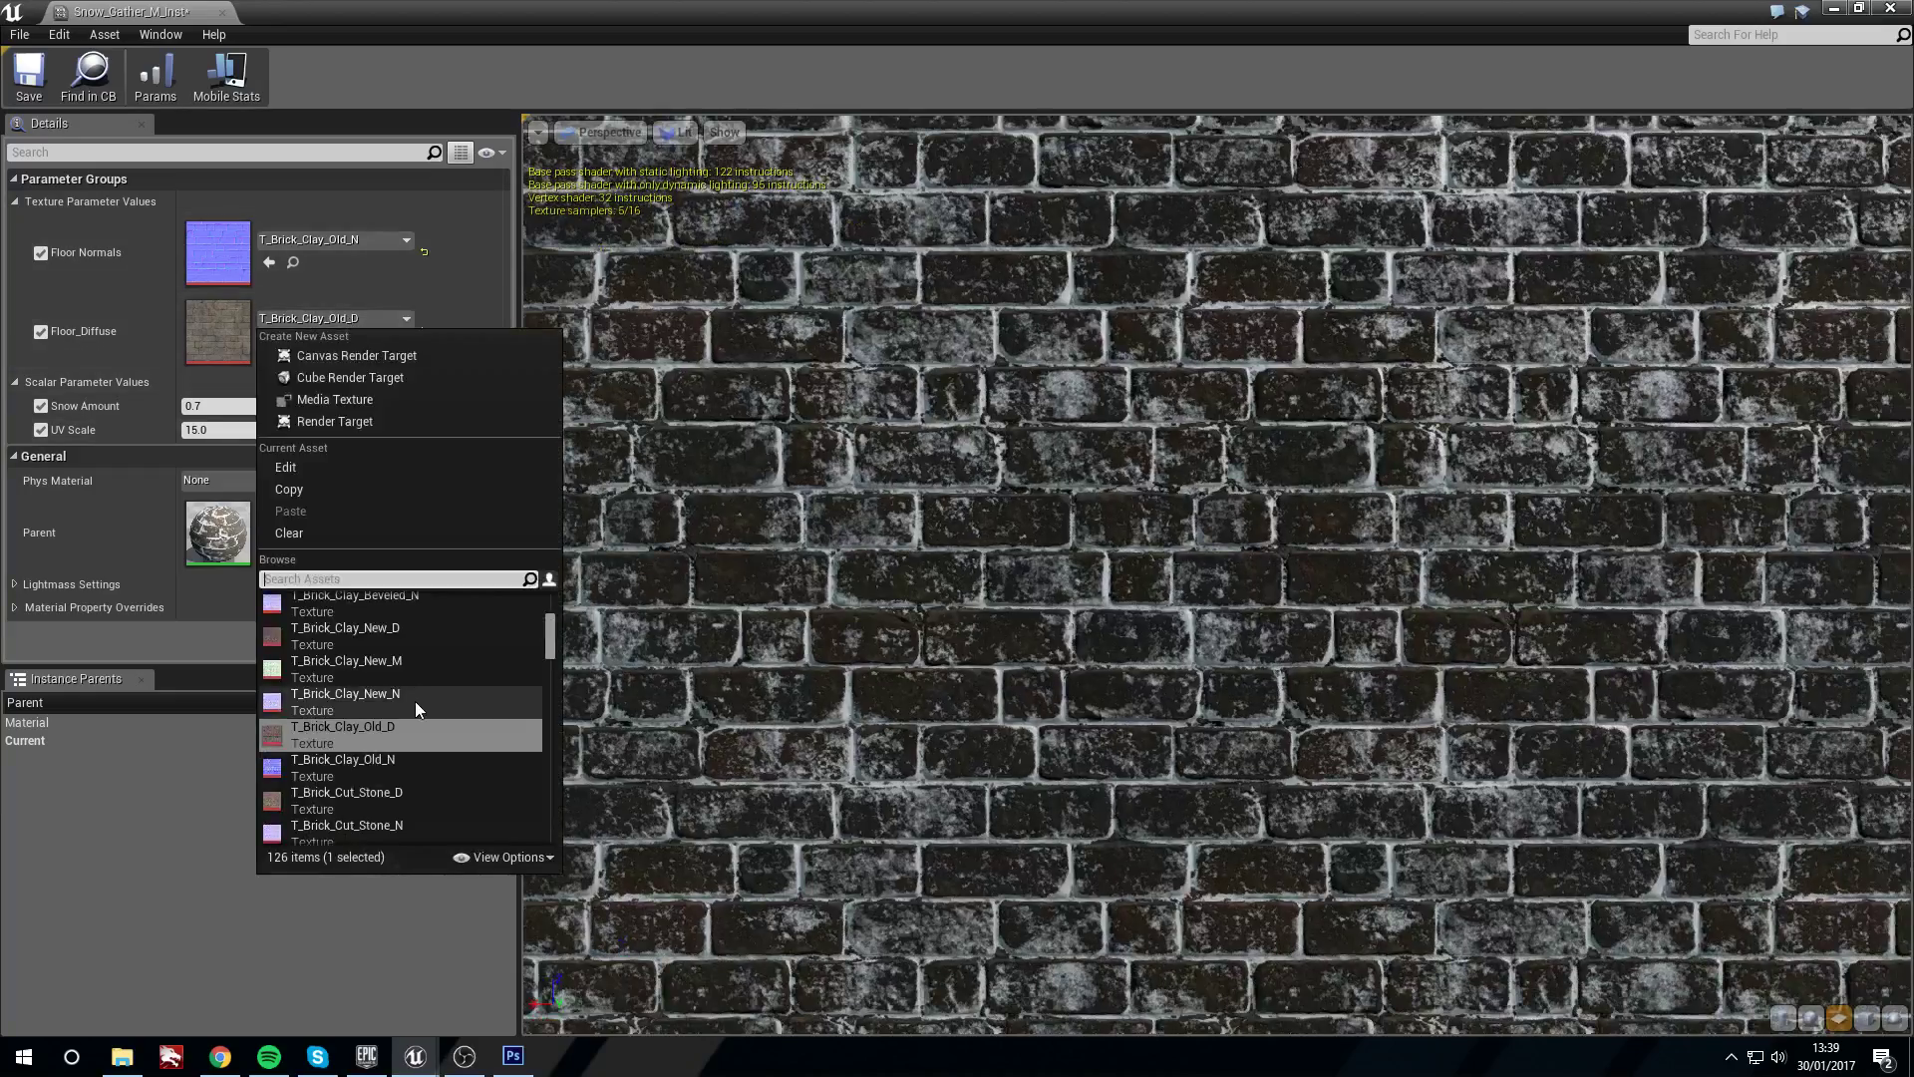
scroll(416, 662, up, 1)
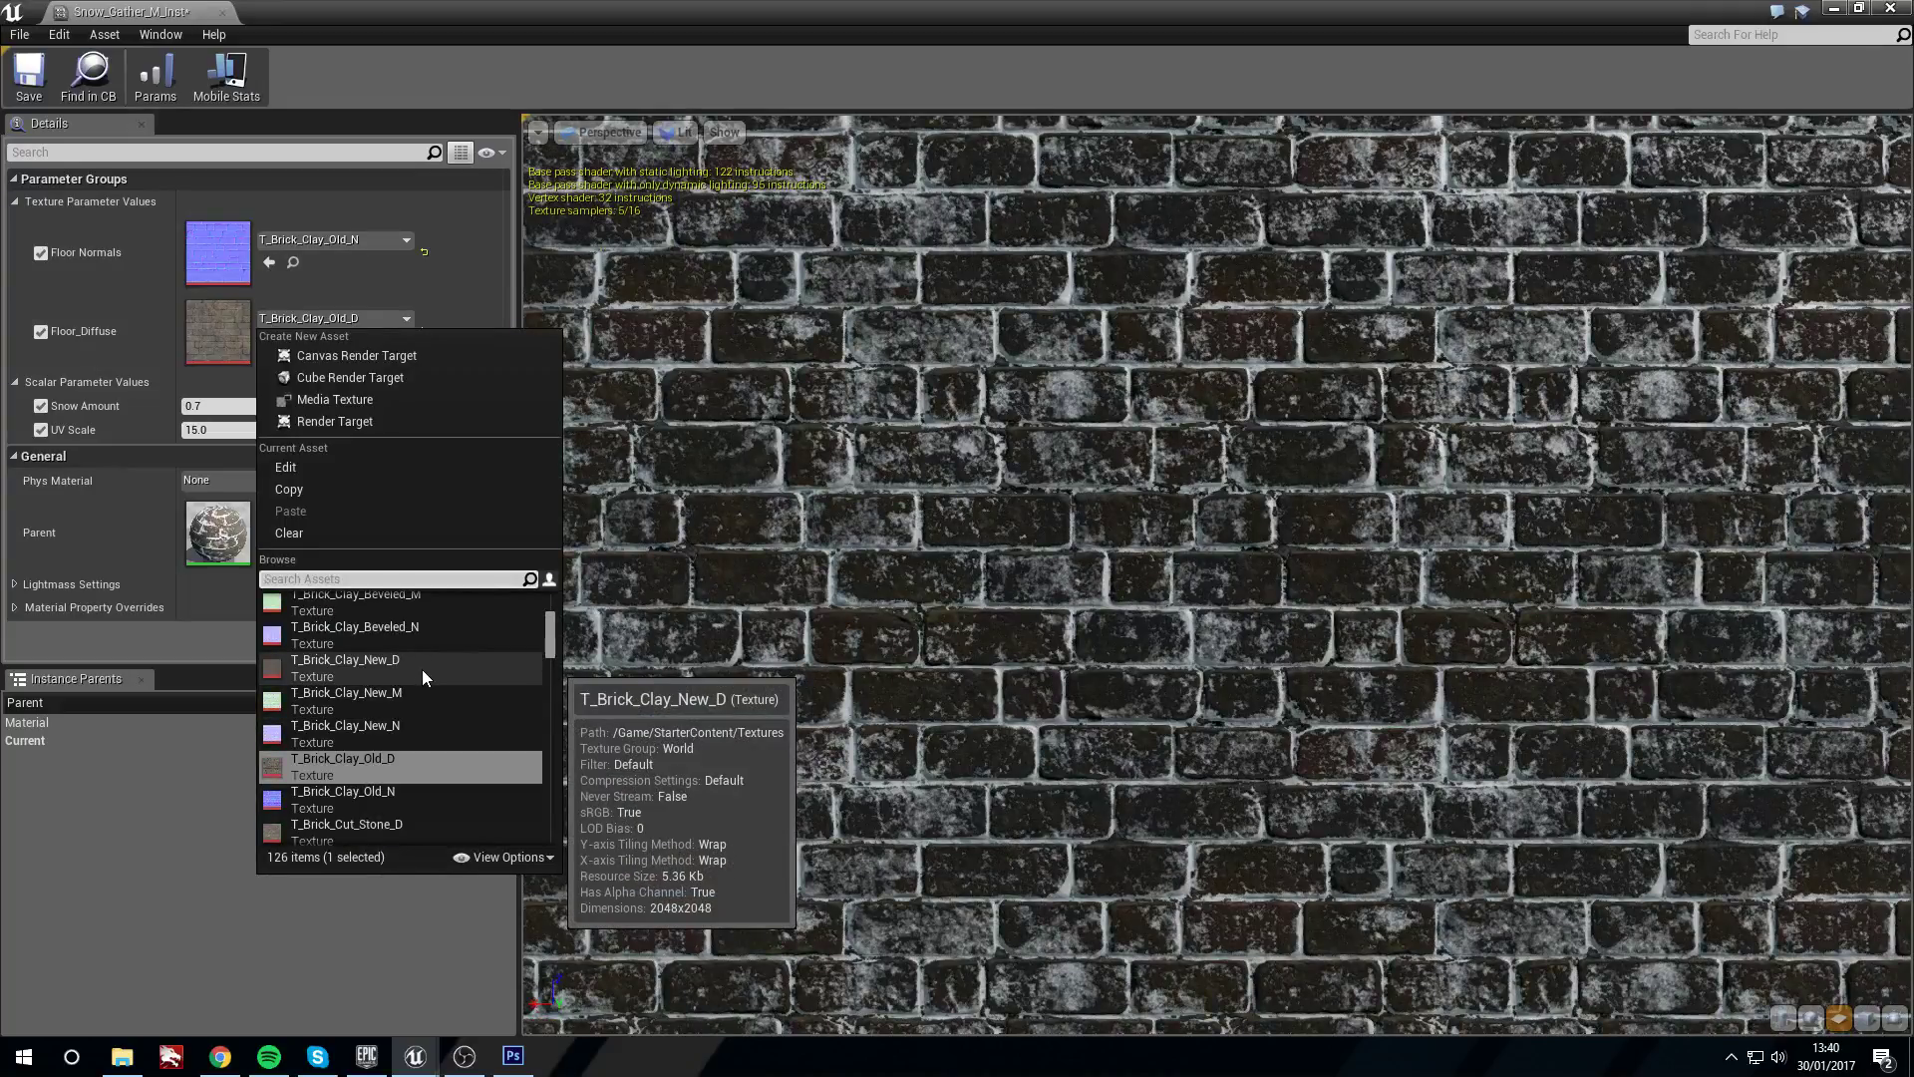
click(422, 670)
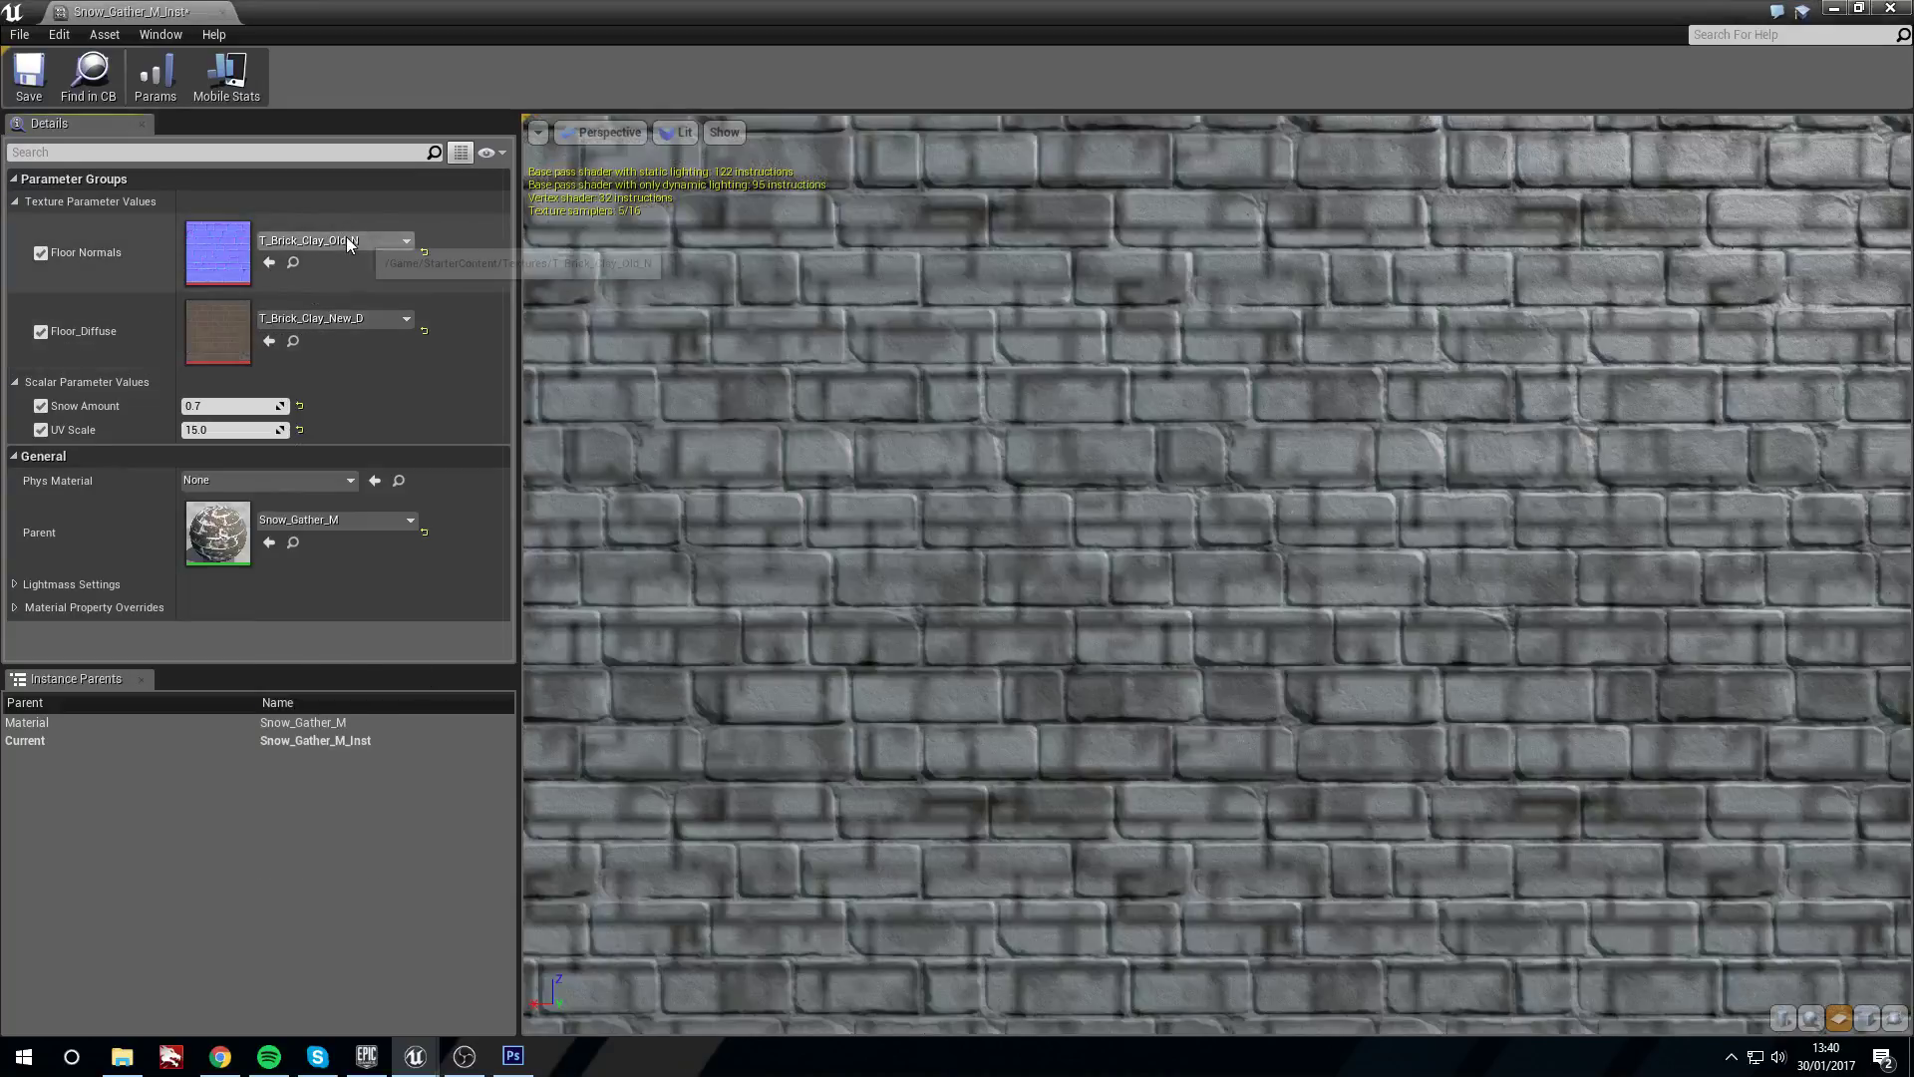
click(345, 239)
click(403, 593)
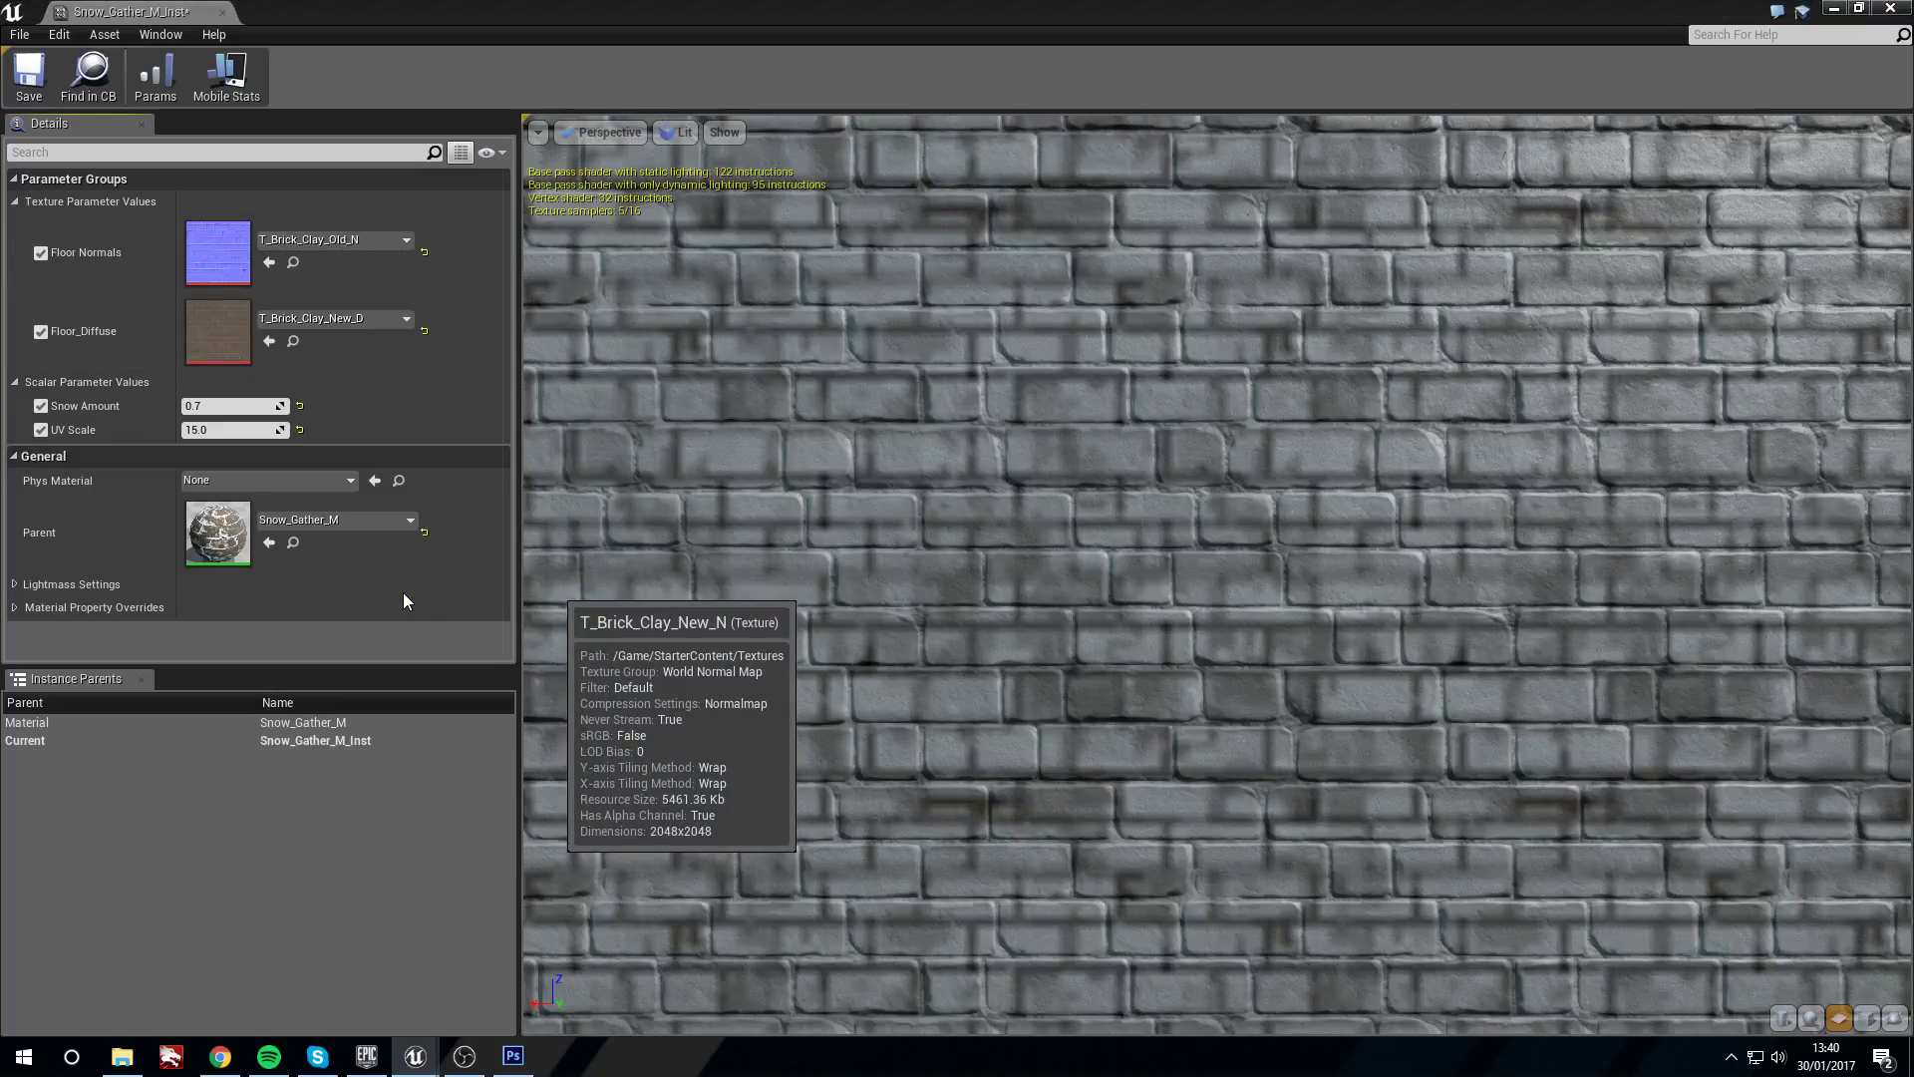
drag(1050, 508, 749, 356)
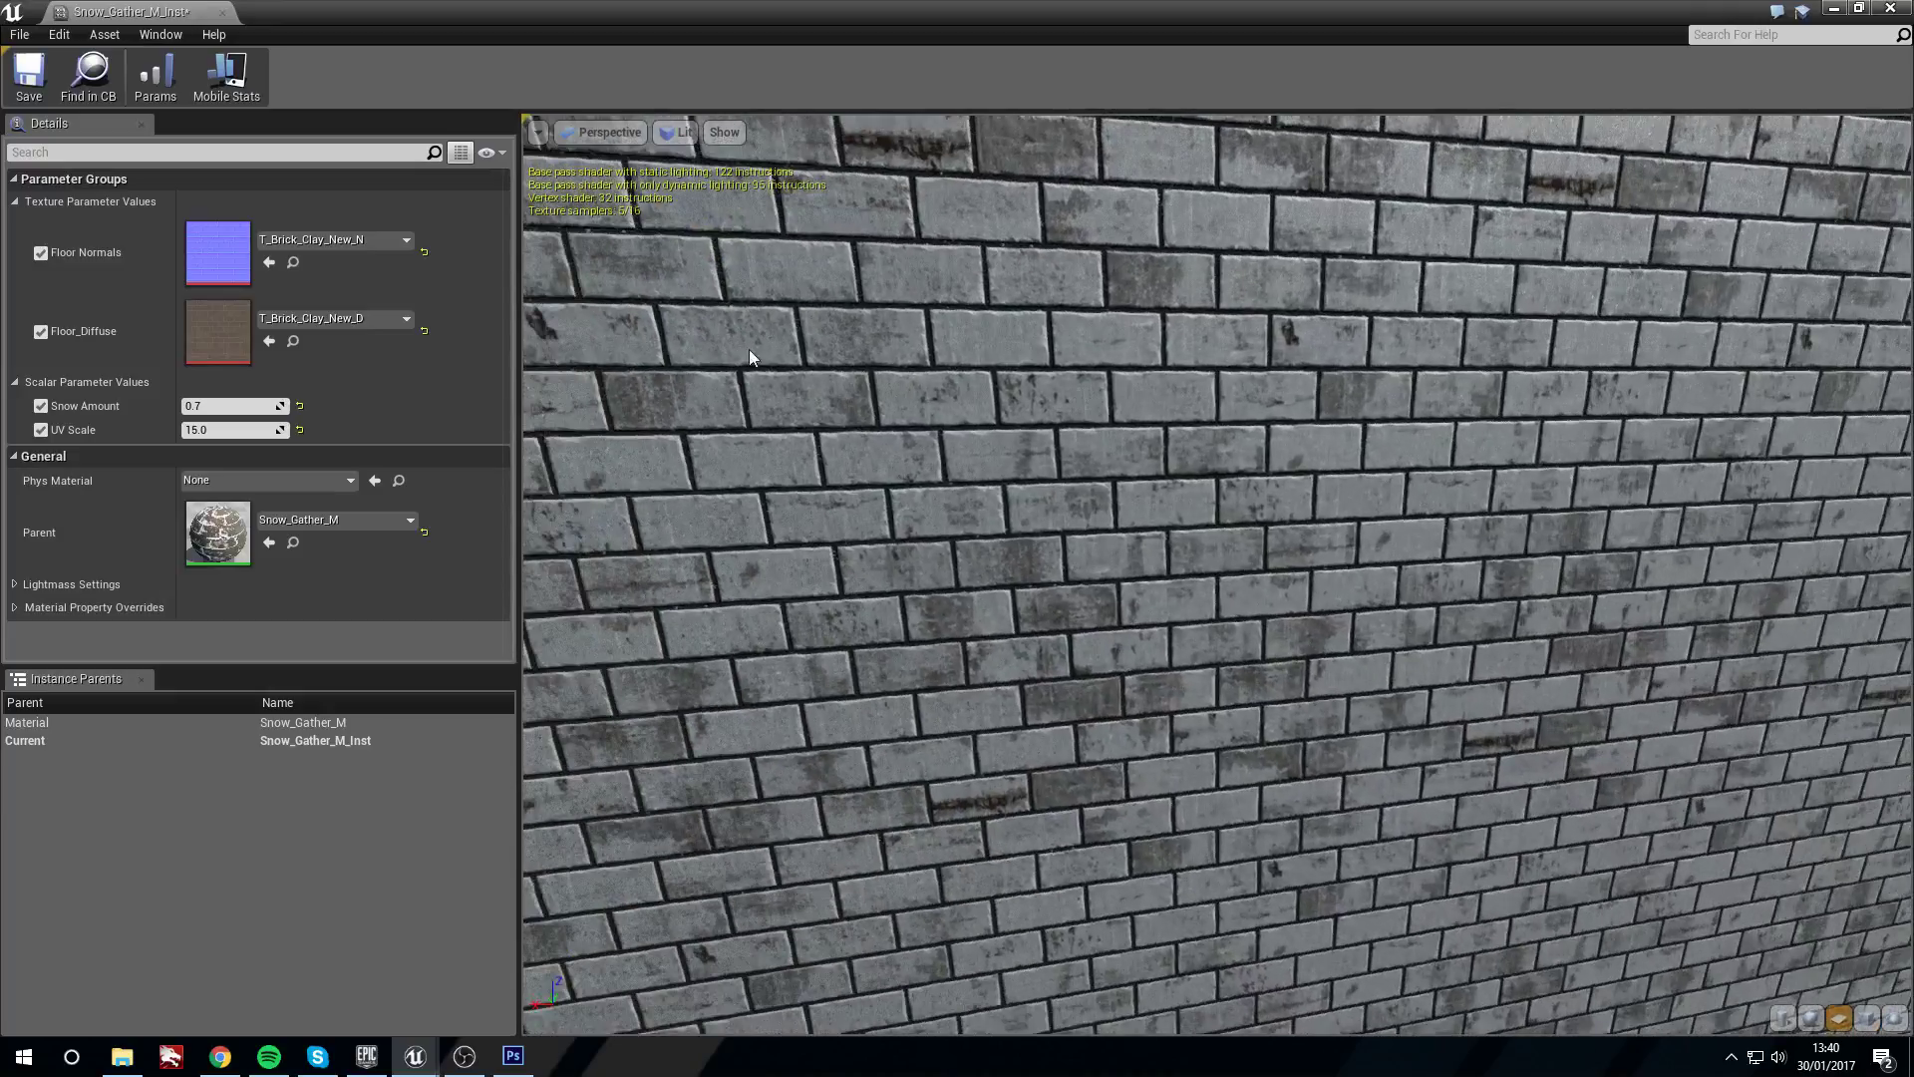
Undo the two texture swaps in the instance and close it
key(ctrl+z)
key(ctrl+z)
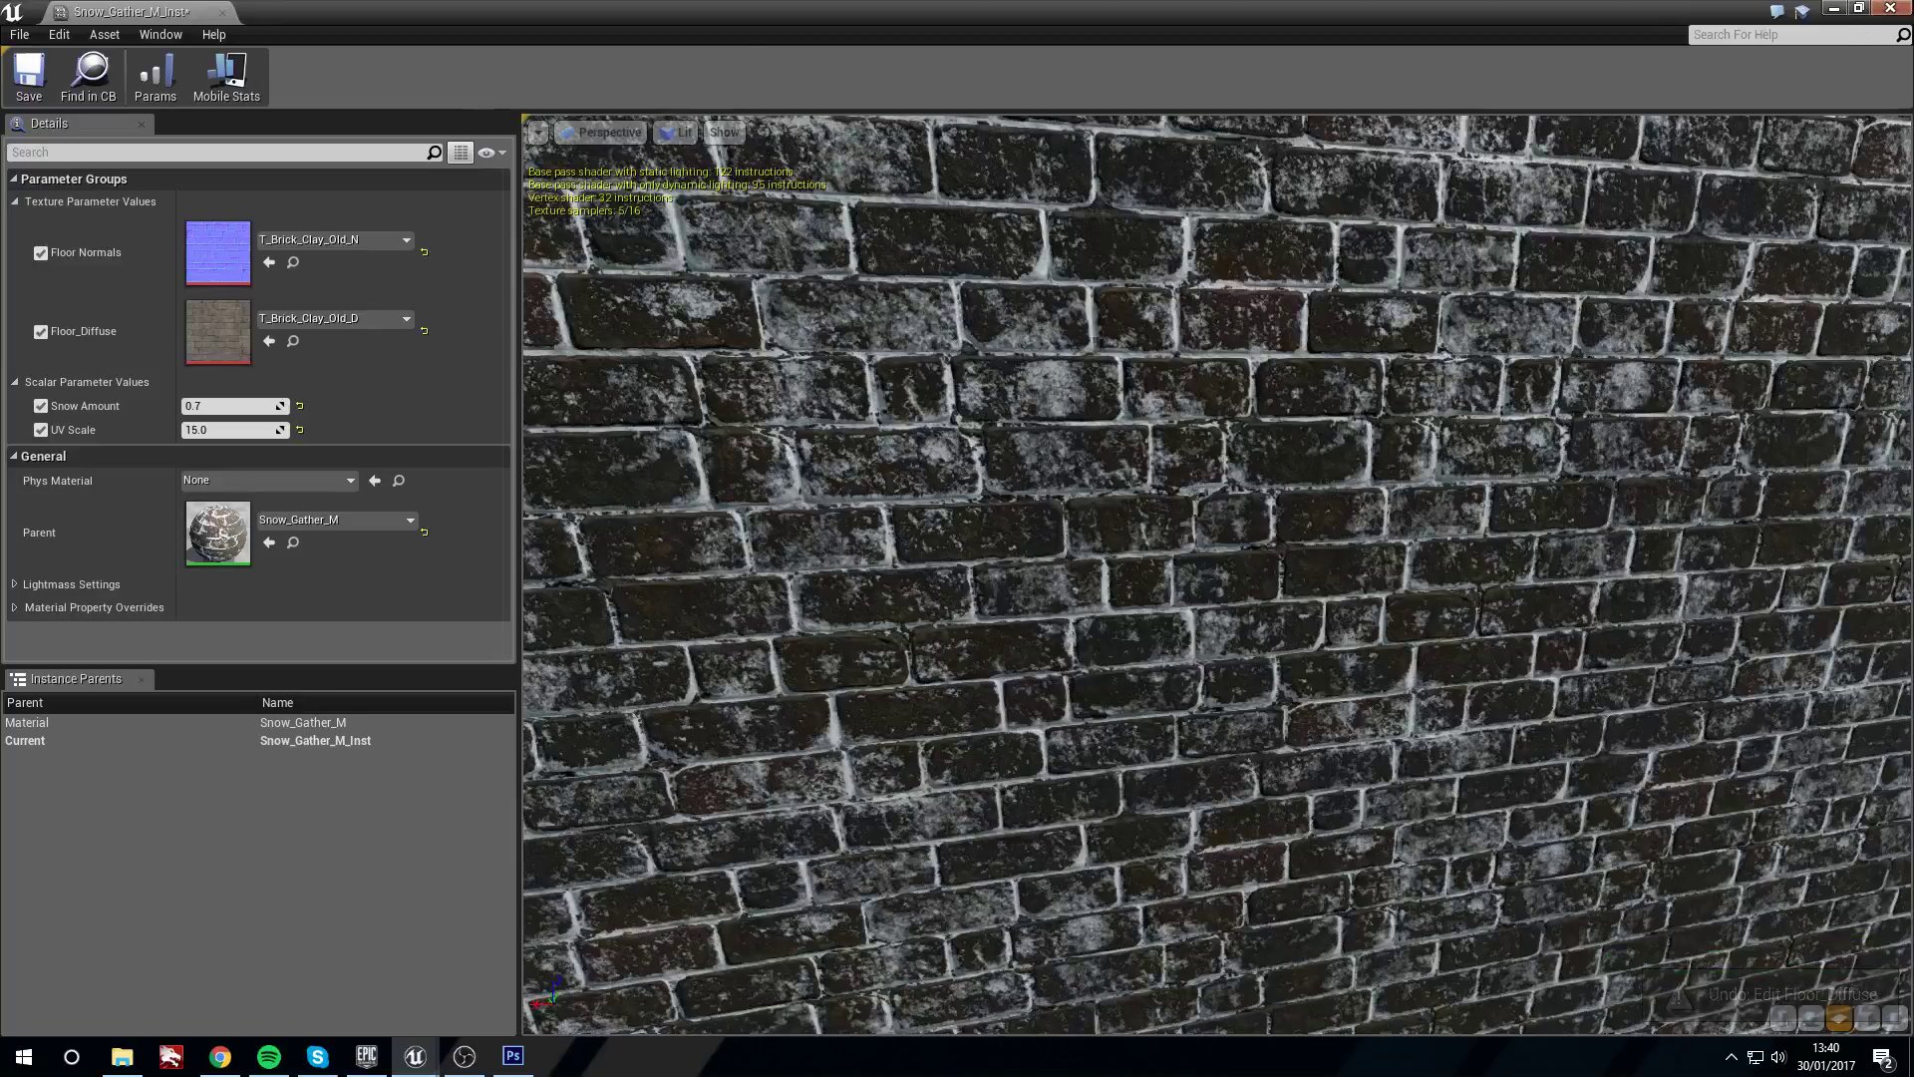
click(1891, 9)
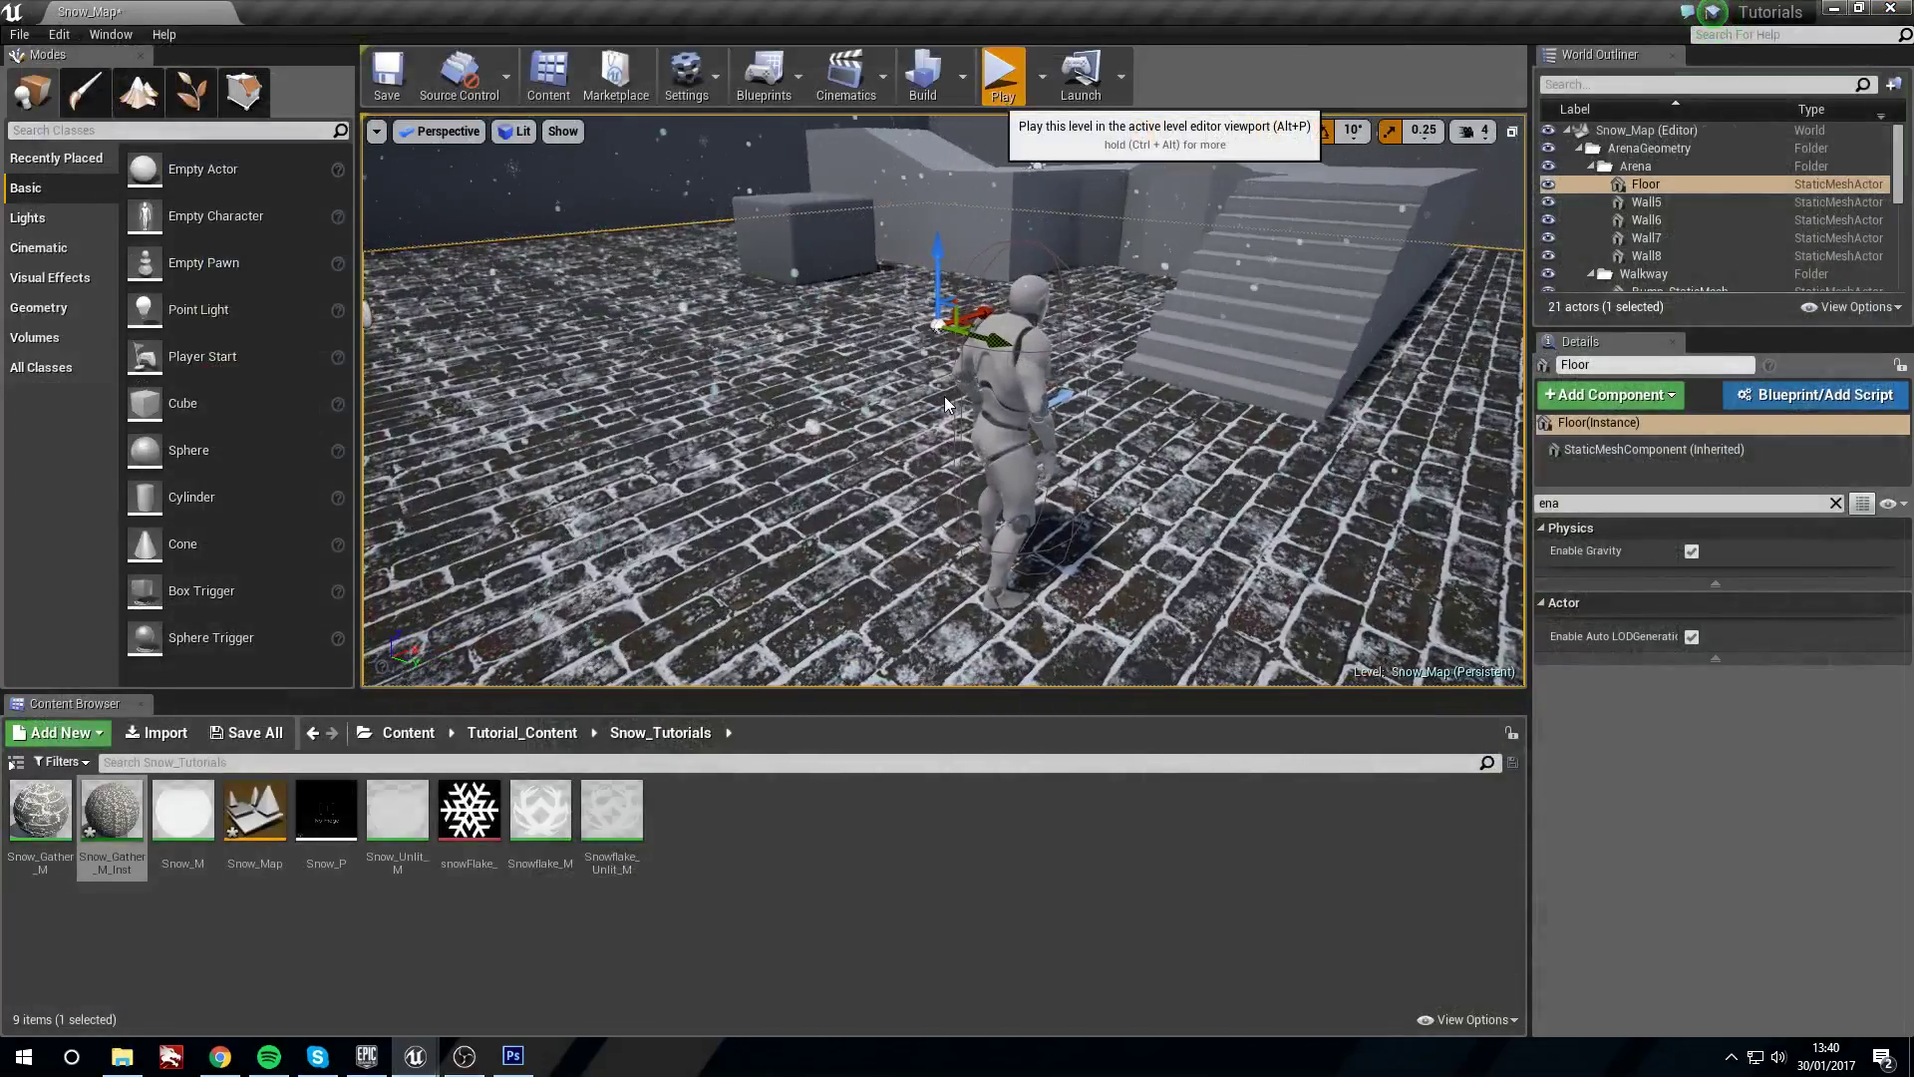
Play the level, look over the snowy brick floor around the character, and stop playing
click(998, 74)
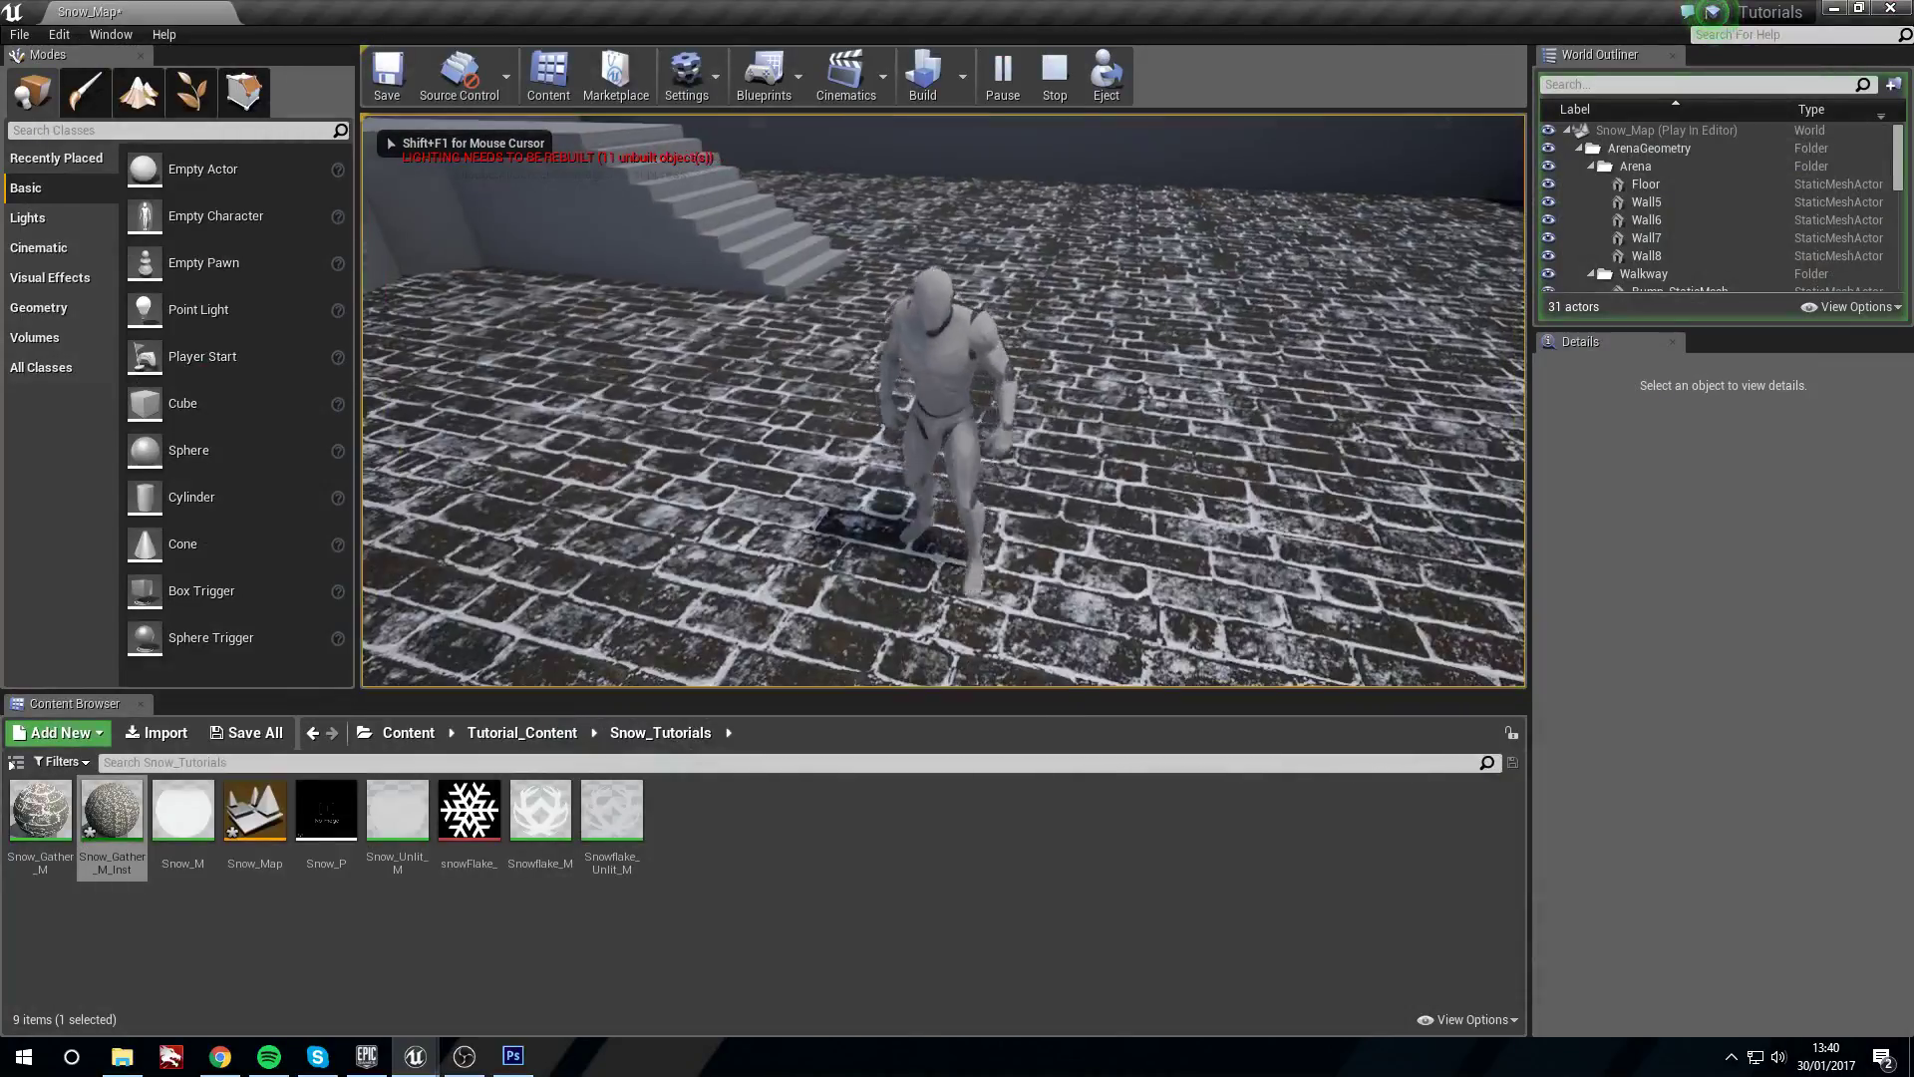
key(w)
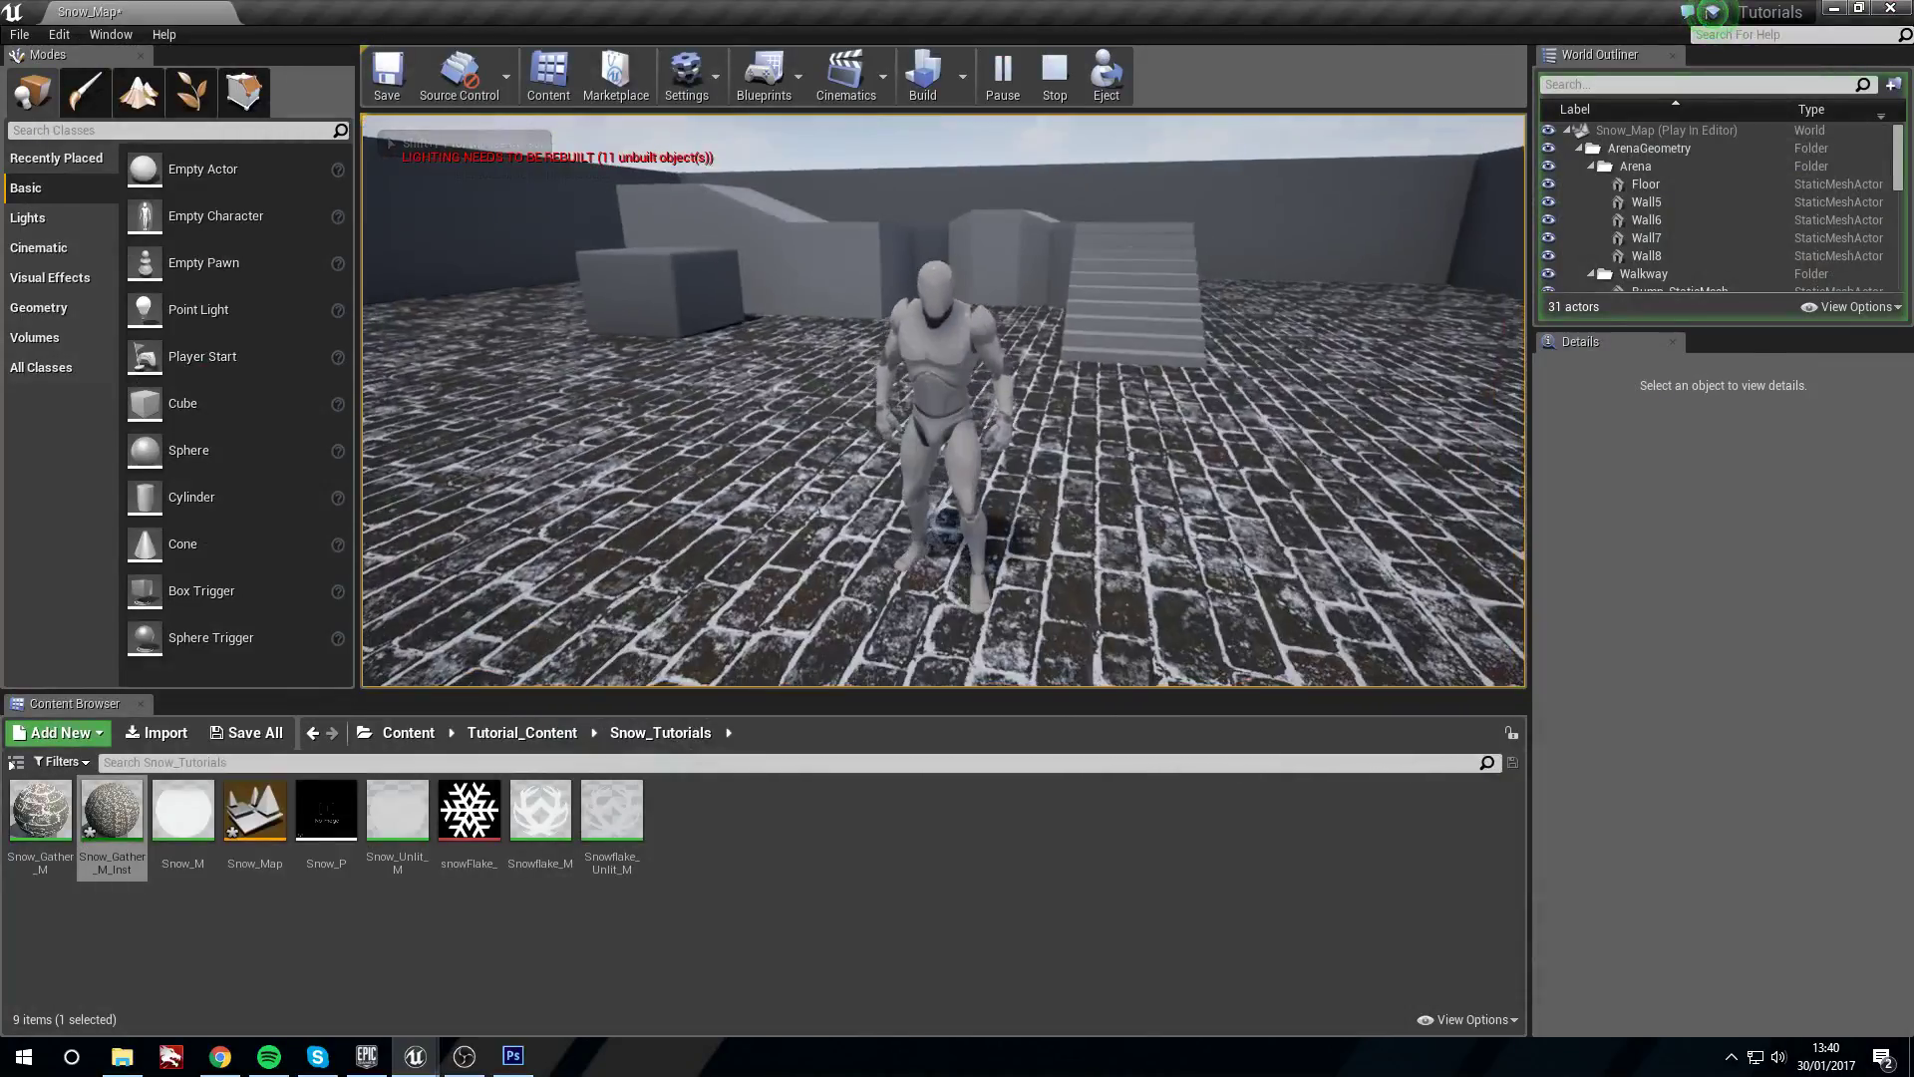
key(Escape)
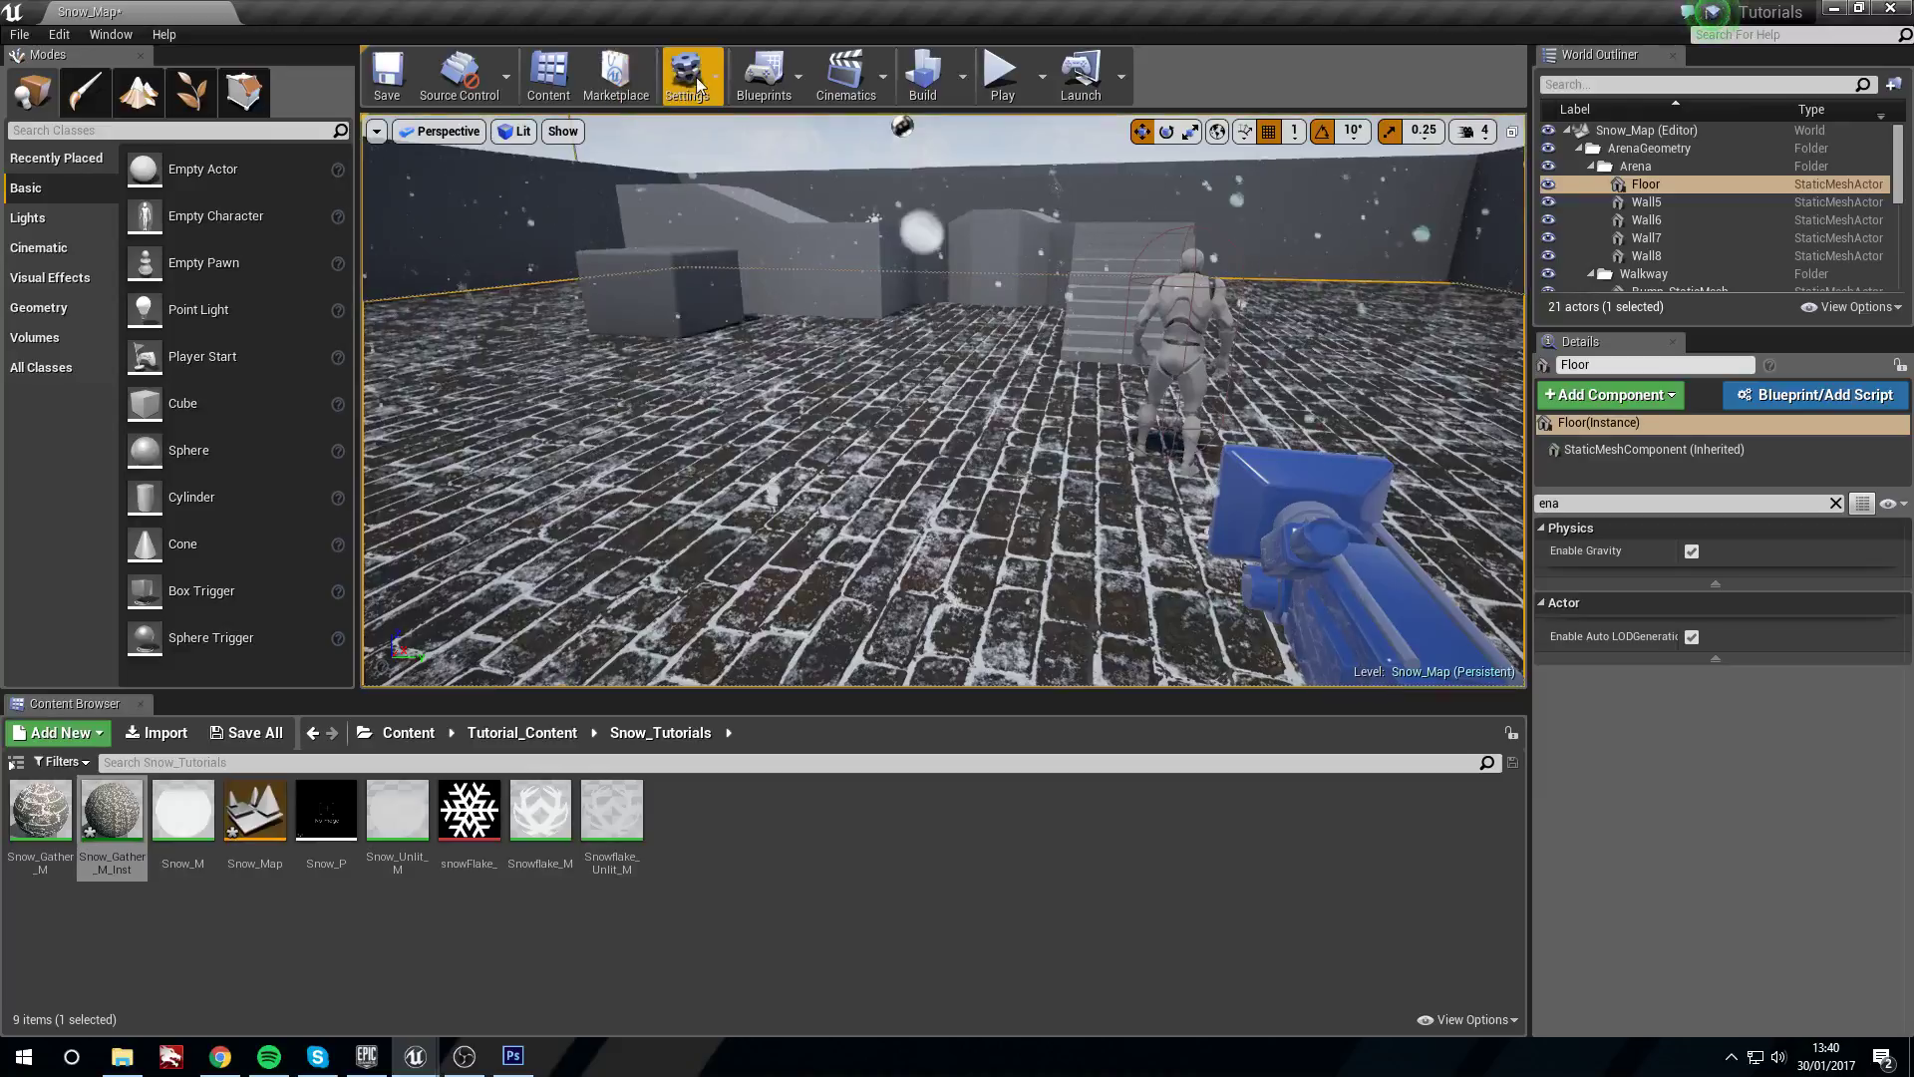
Open the level blueprint of Snow_Map and add a reference to the Floor actor in its event graph
click(763, 75)
right_drag(687, 448, 569, 449)
click(763, 75)
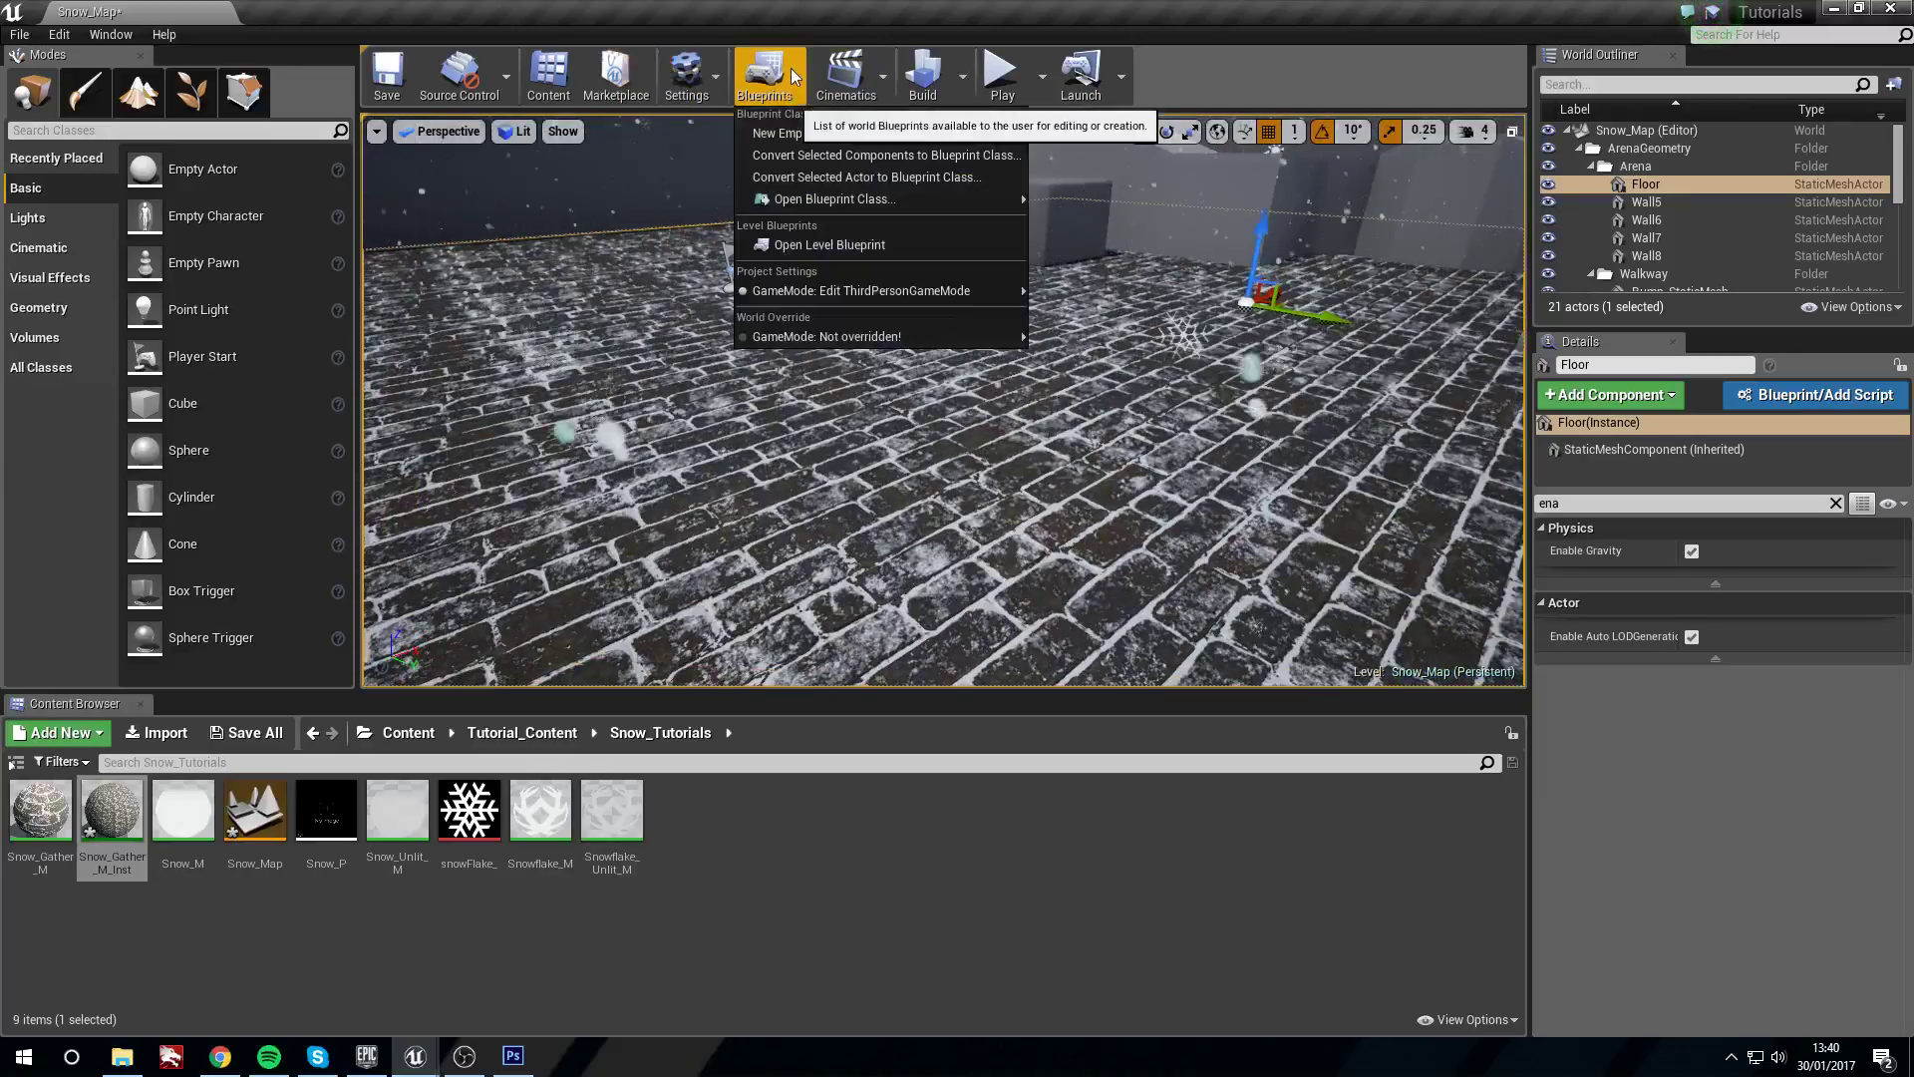
click(846, 245)
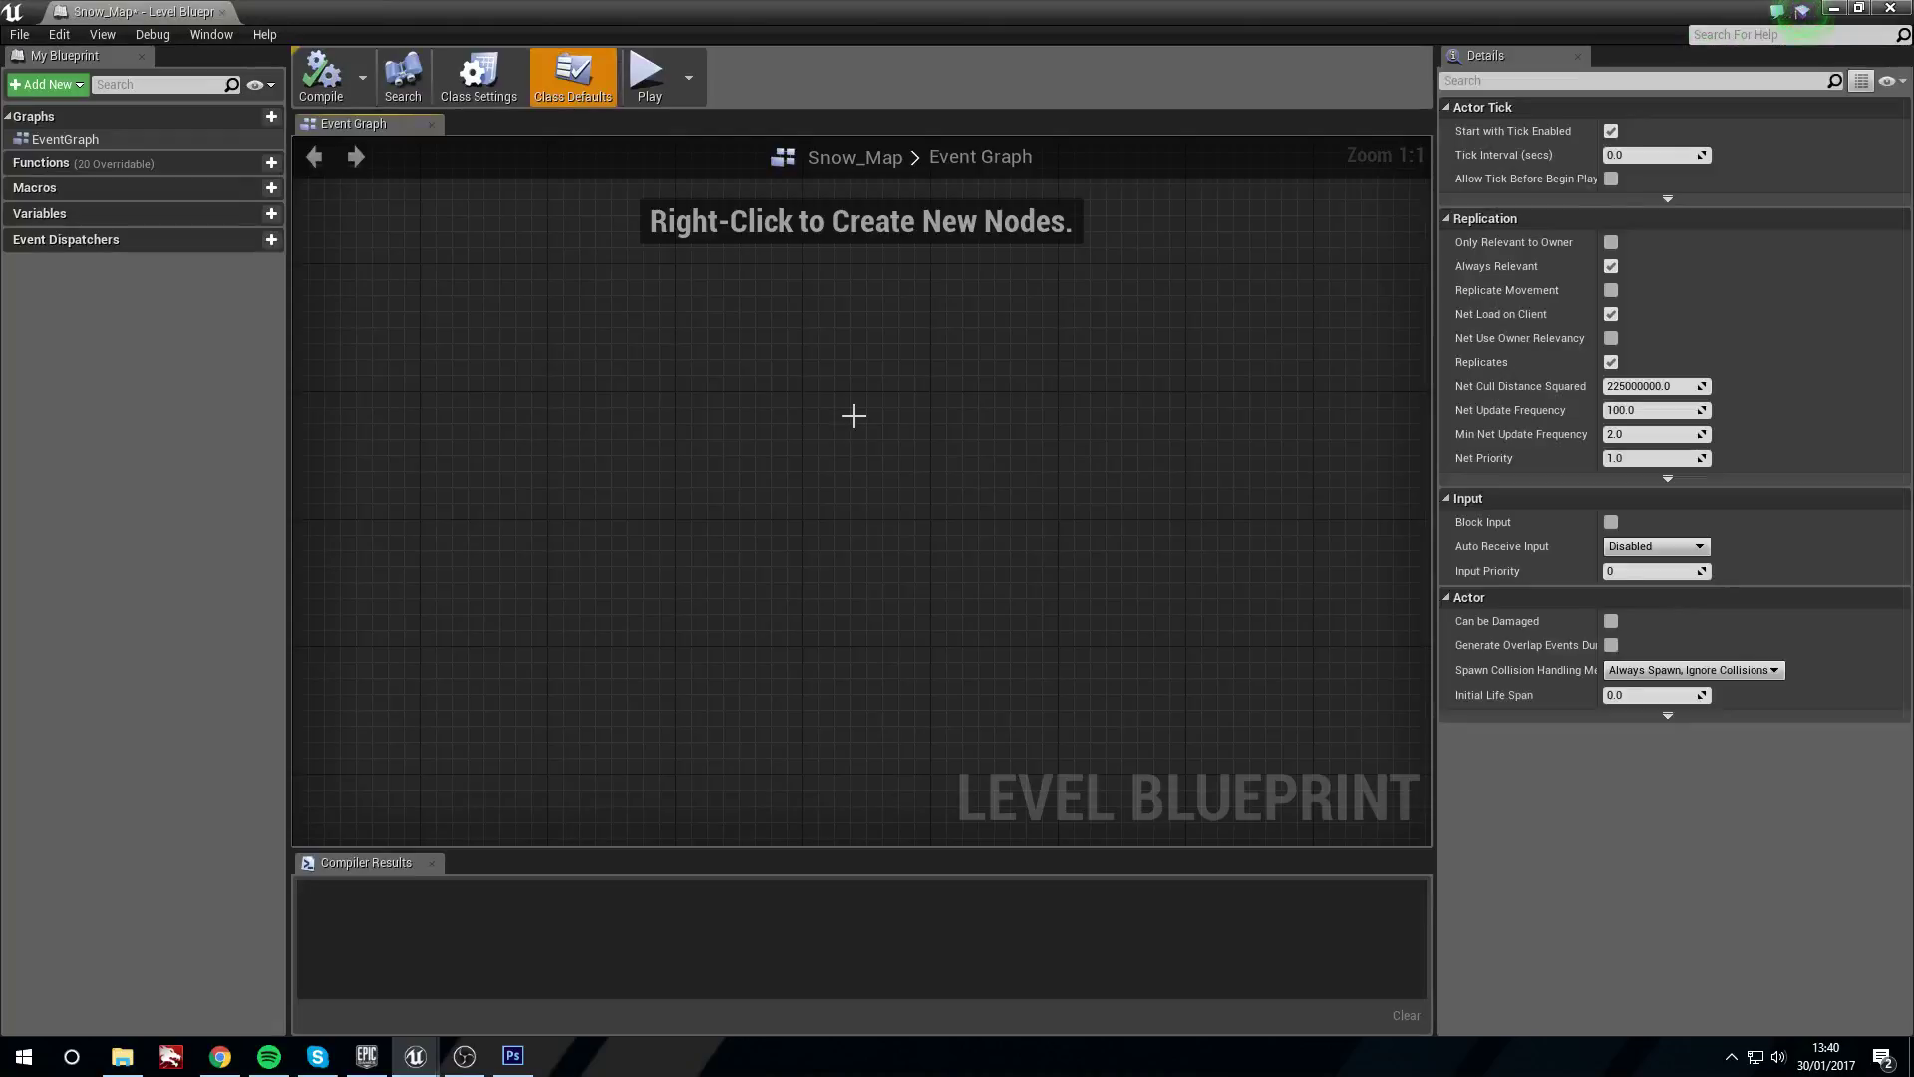
right_click(736, 457)
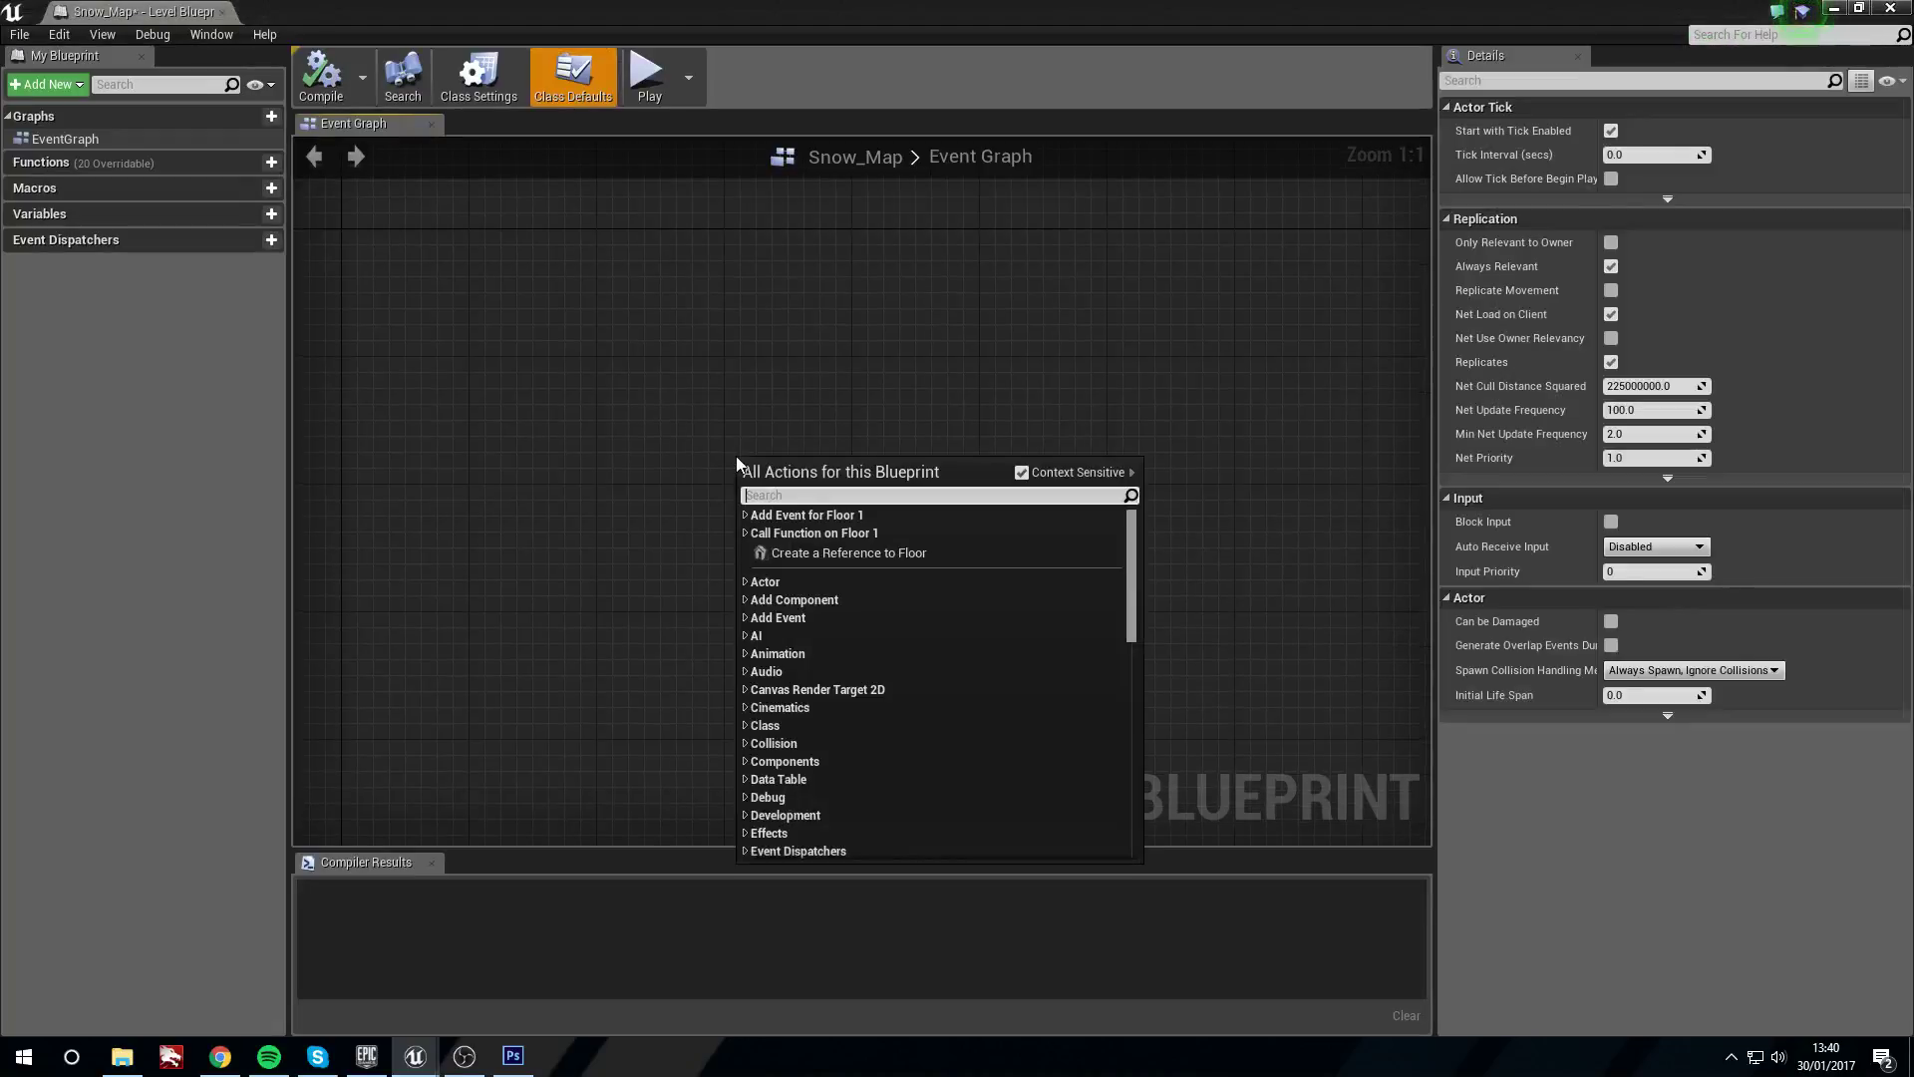
click(810, 558)
drag(819, 476, 750, 541)
Add an Event BeginPlay node and arrange it above the Floor reference
right_click(758, 251)
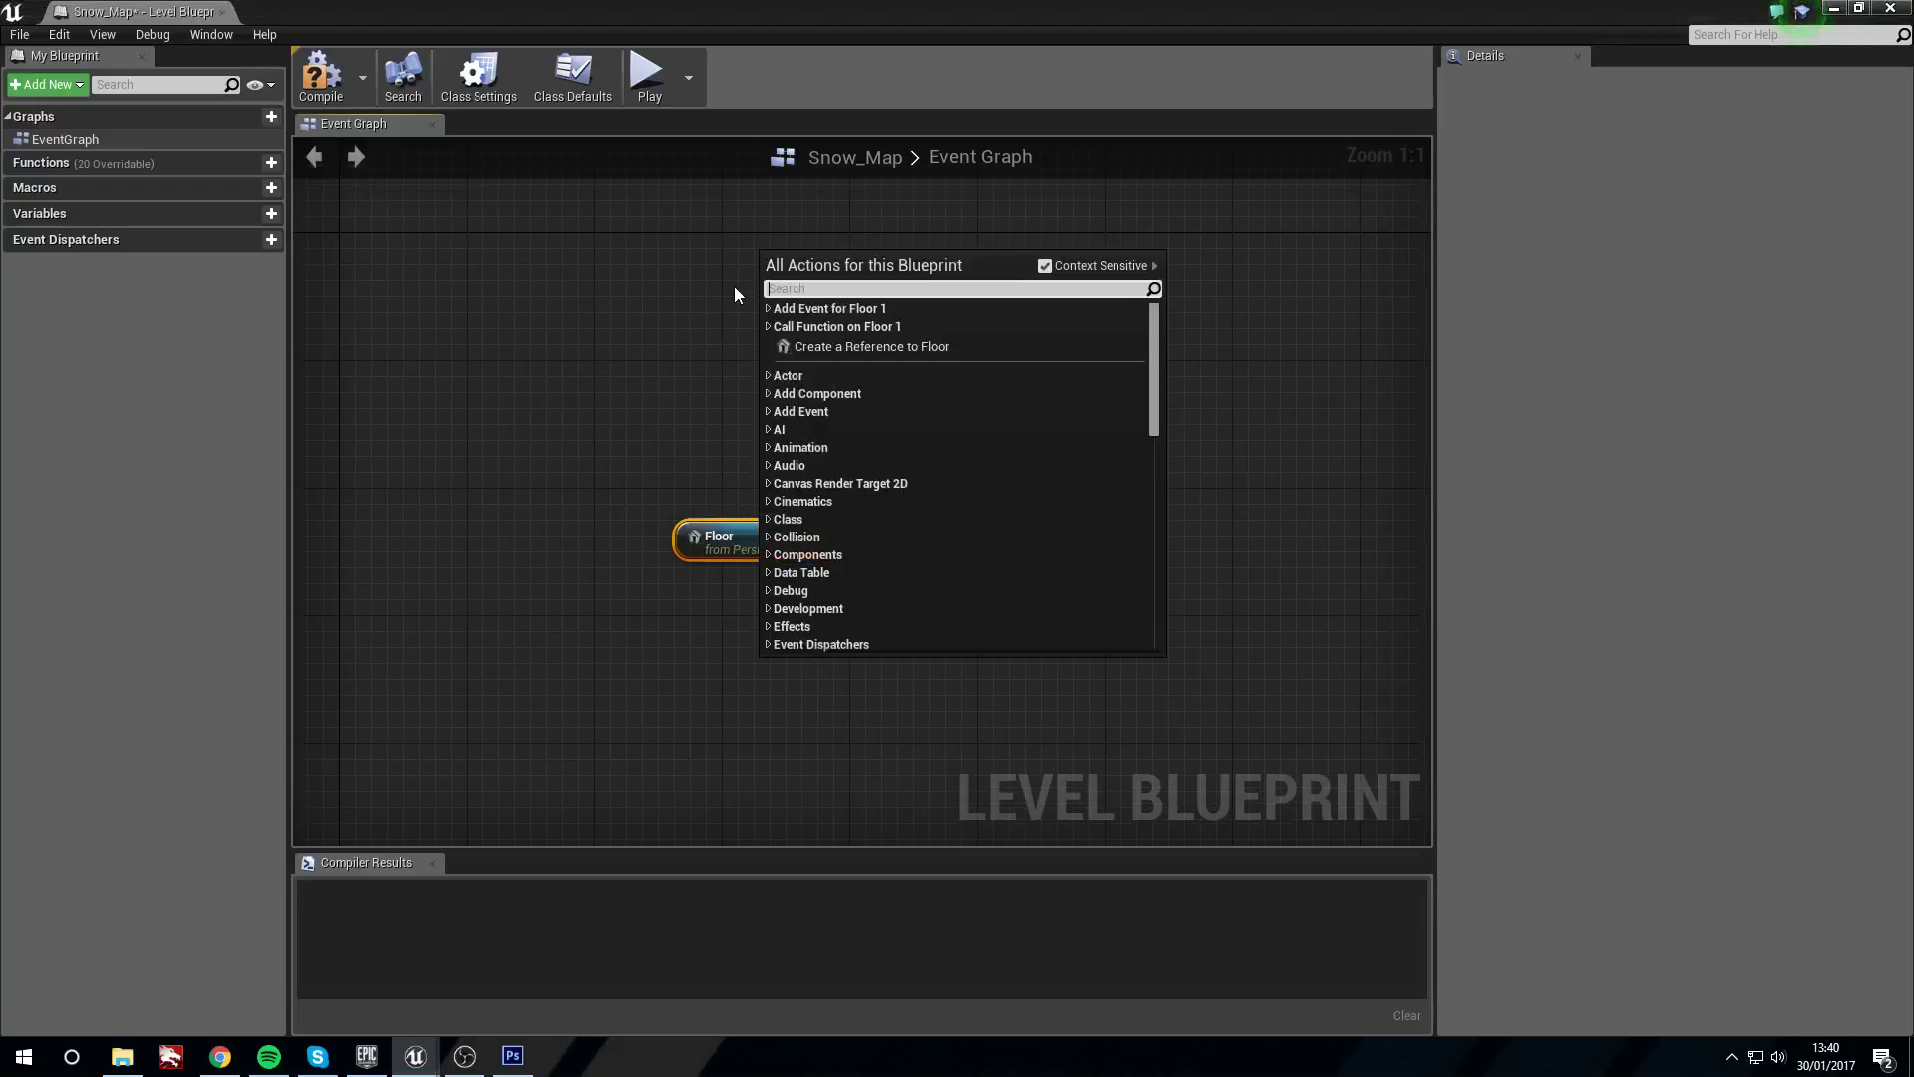
text(begin)
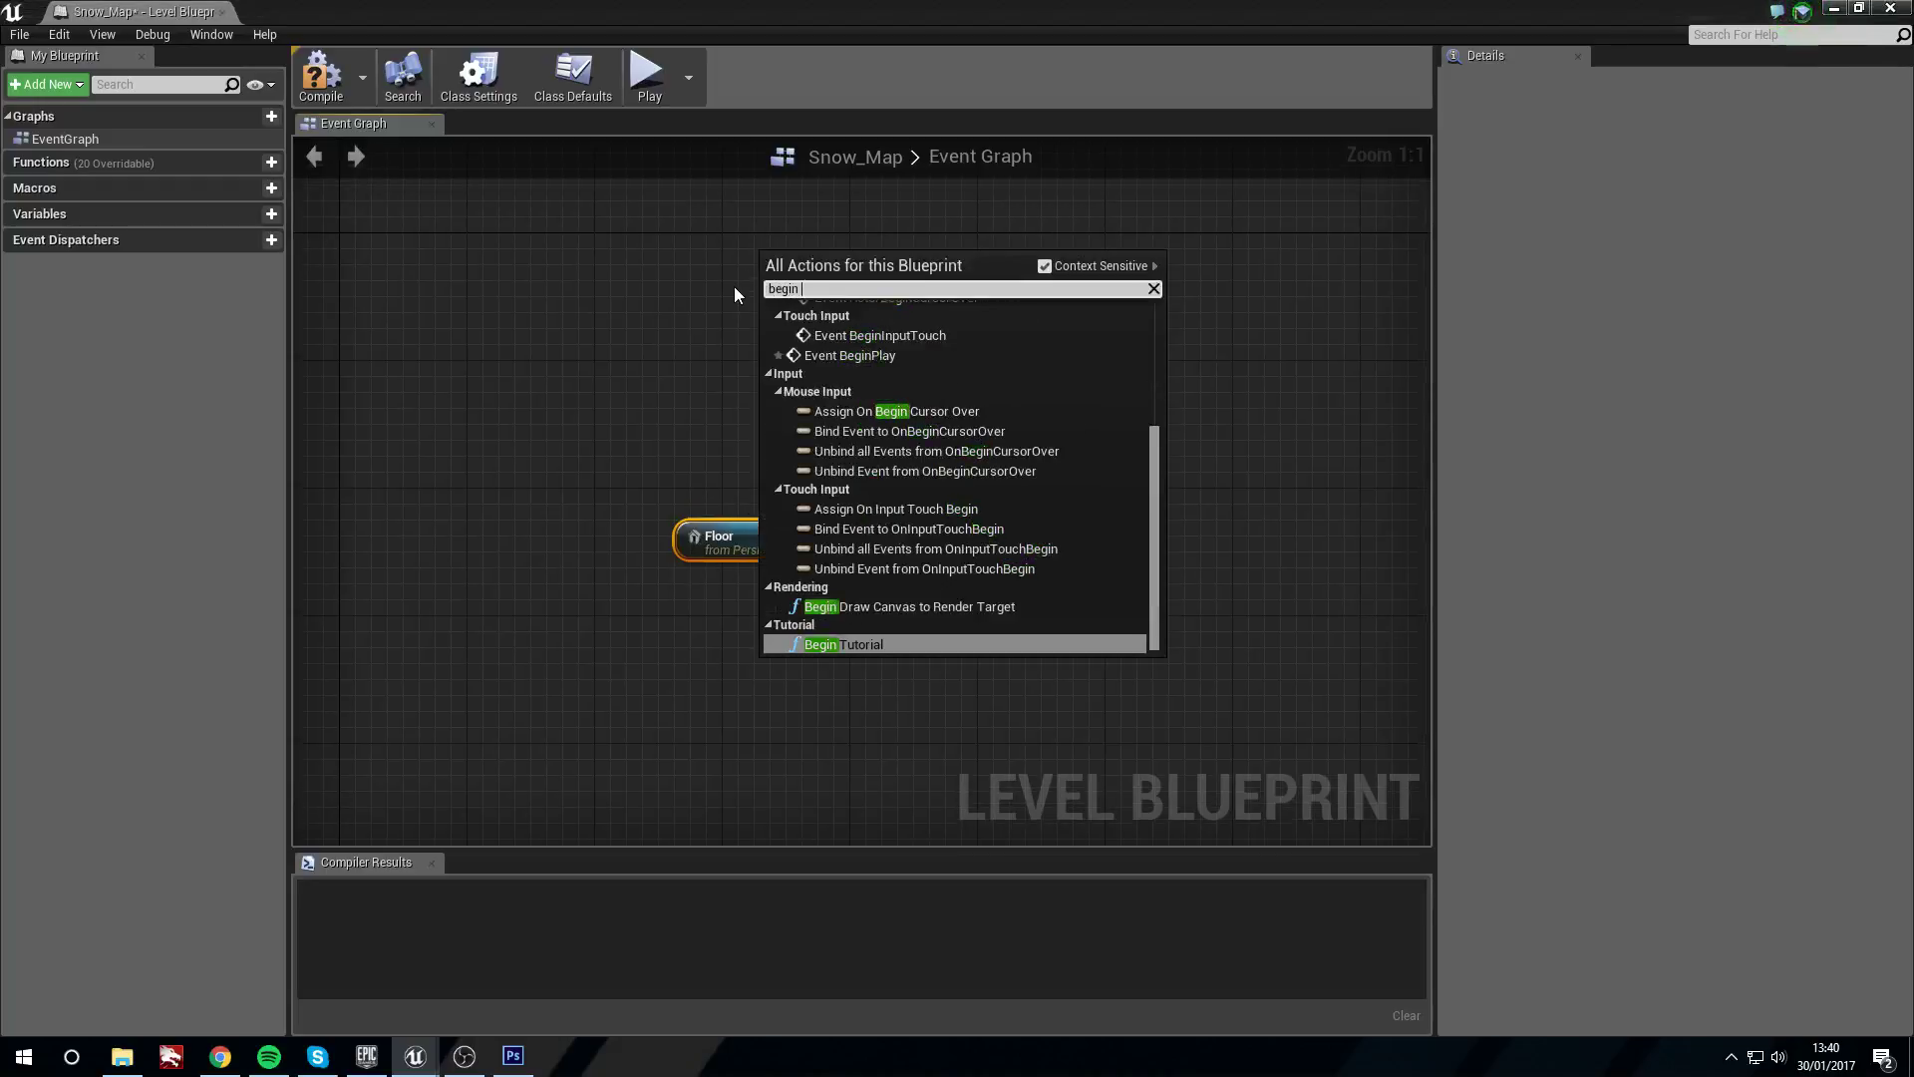
click(848, 355)
drag(837, 259, 730, 357)
drag(760, 543, 725, 509)
right_drag(725, 508, 674, 532)
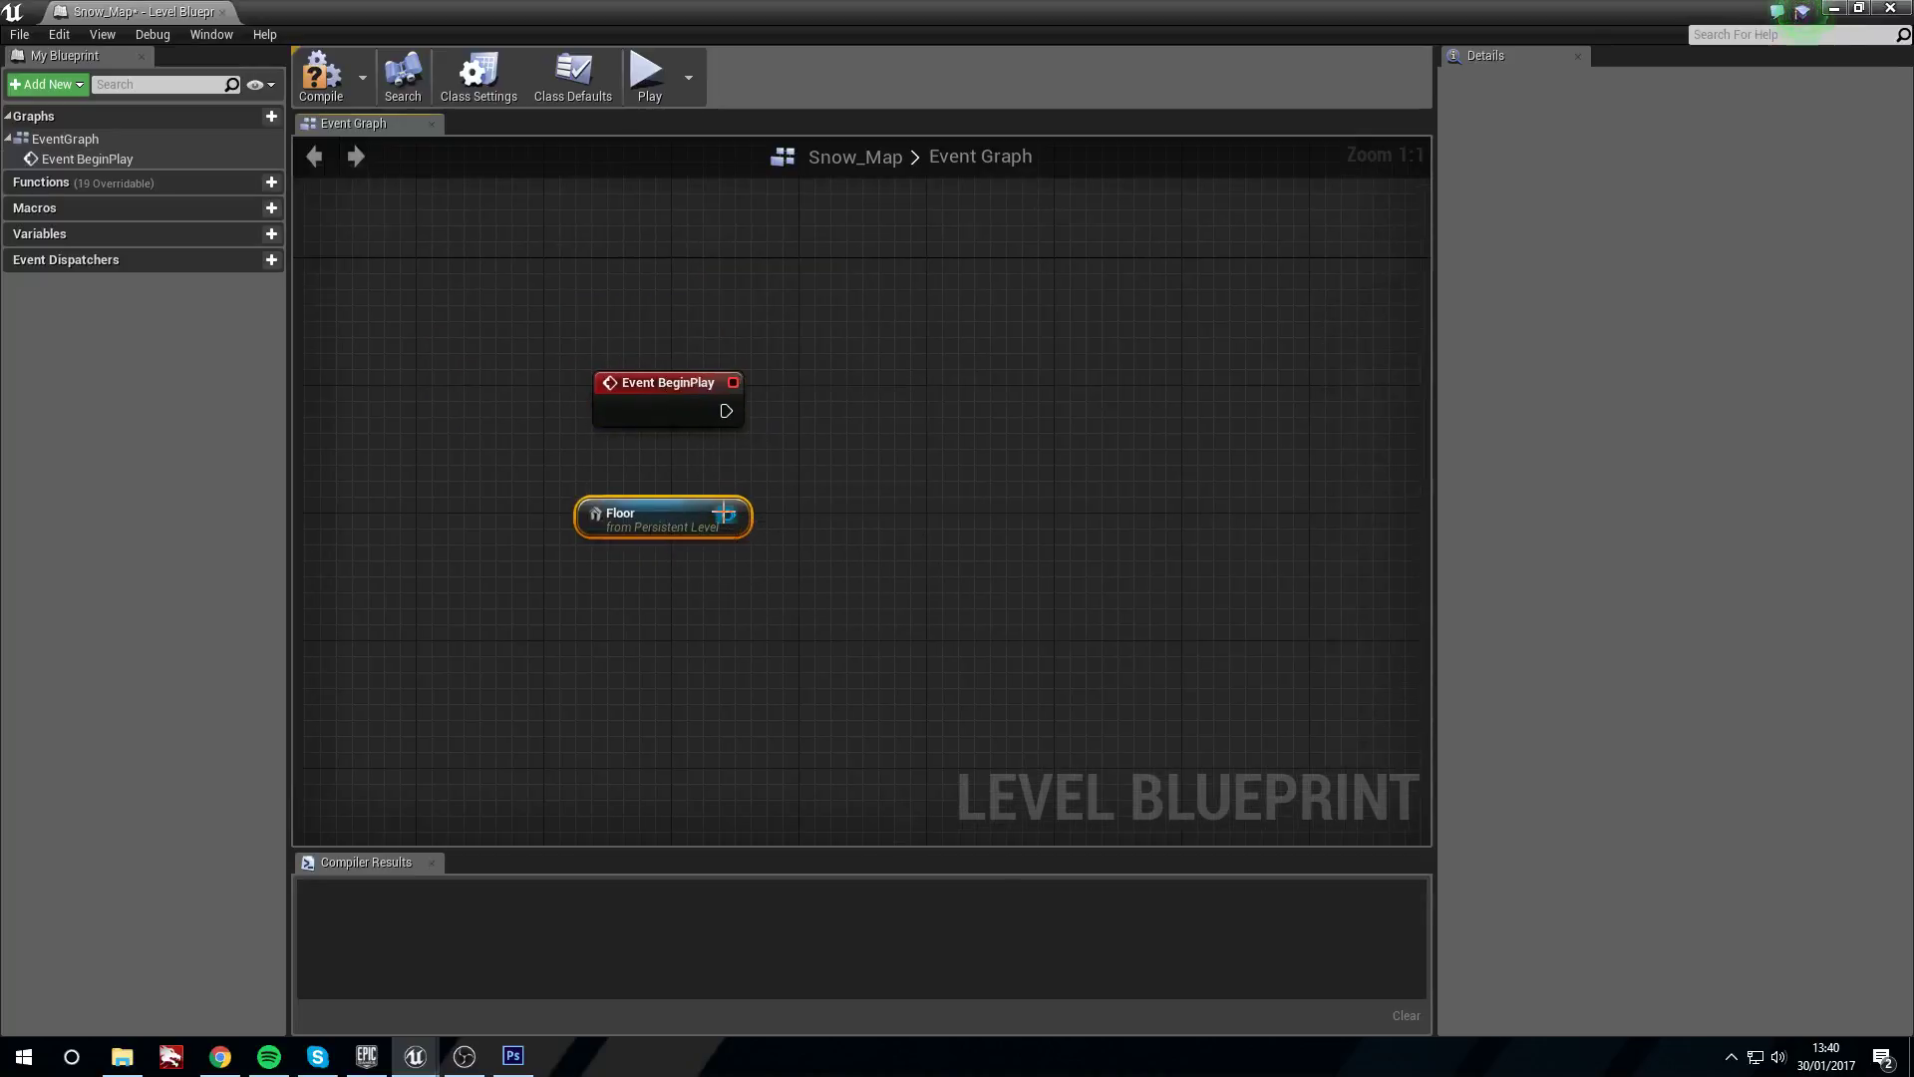
Add a Create Dynamic Material Instance node from the Floor reference and spread the nodes out beside Event BeginPlay
drag(729, 514, 901, 443)
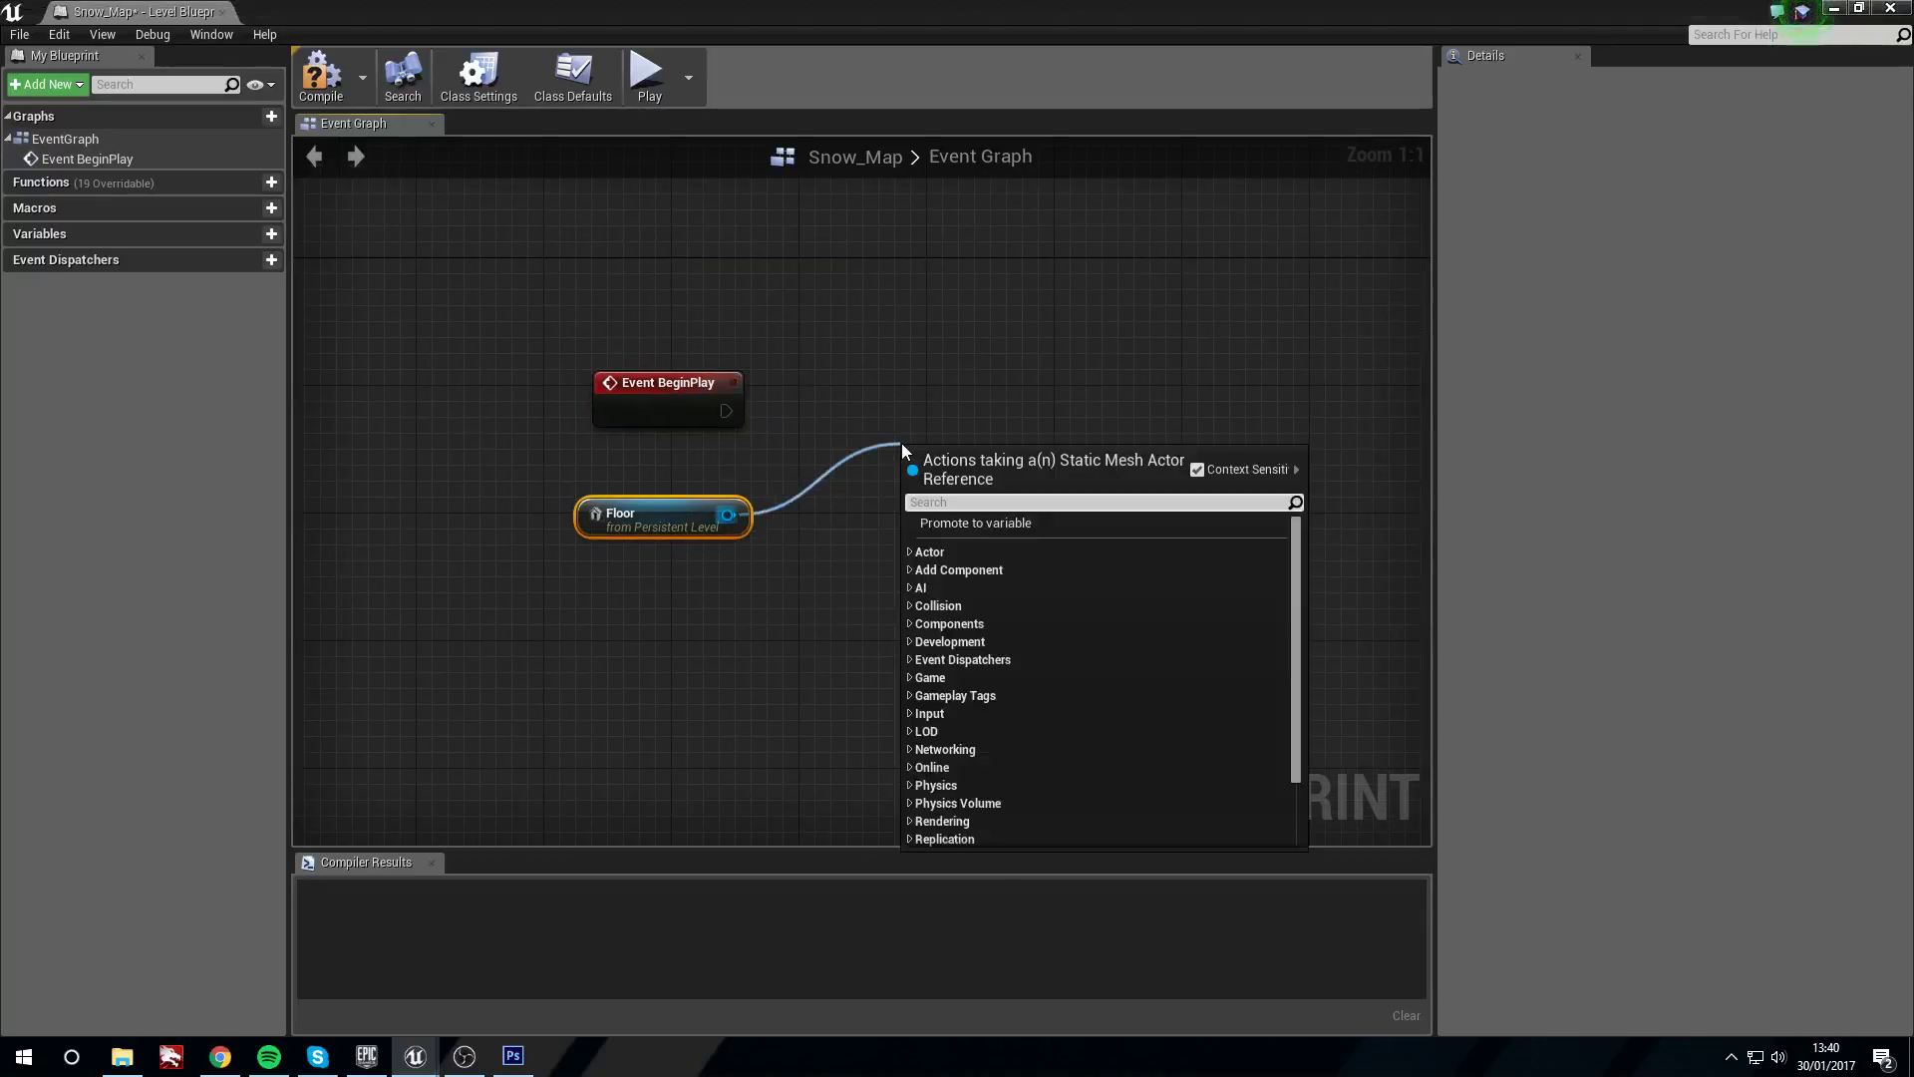
text(creat)
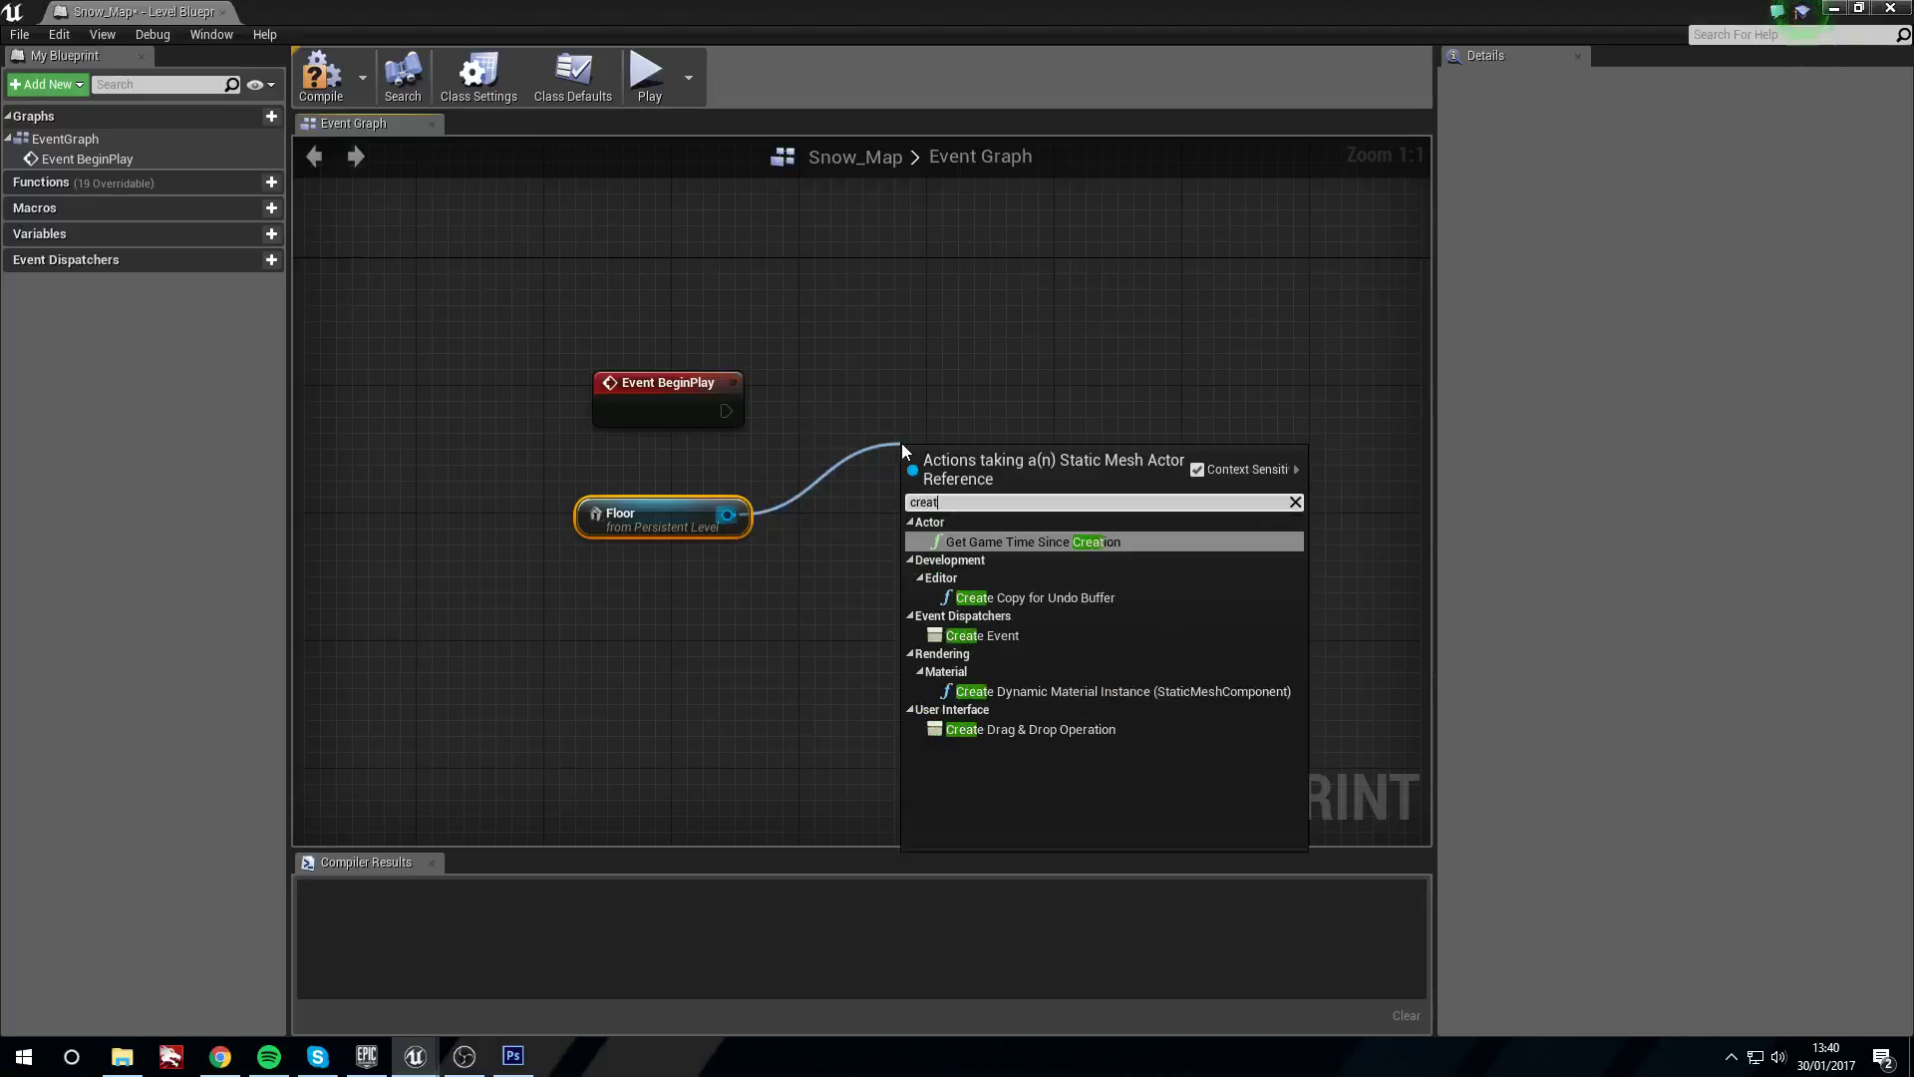
text(e dynam)
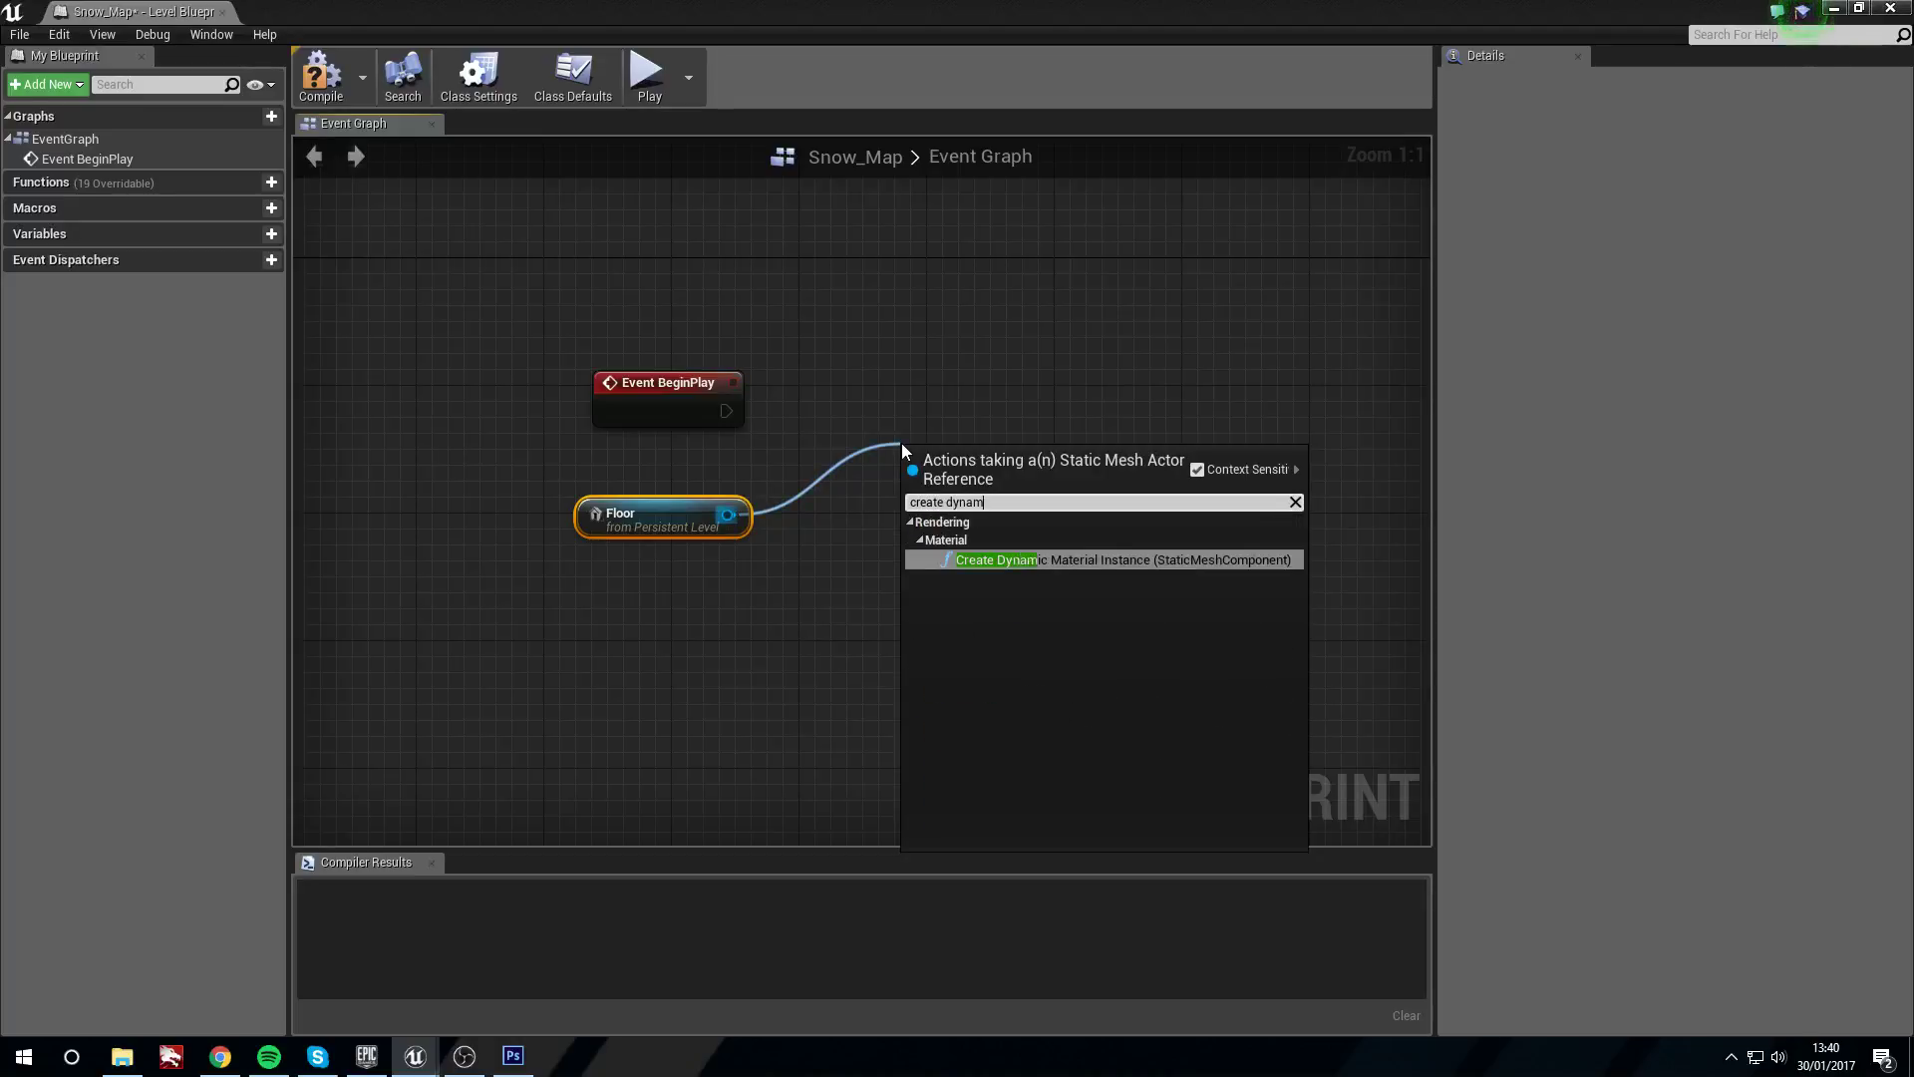
key(Return)
drag(654, 511, 578, 488)
drag(774, 424, 688, 579)
drag(1071, 460, 1033, 381)
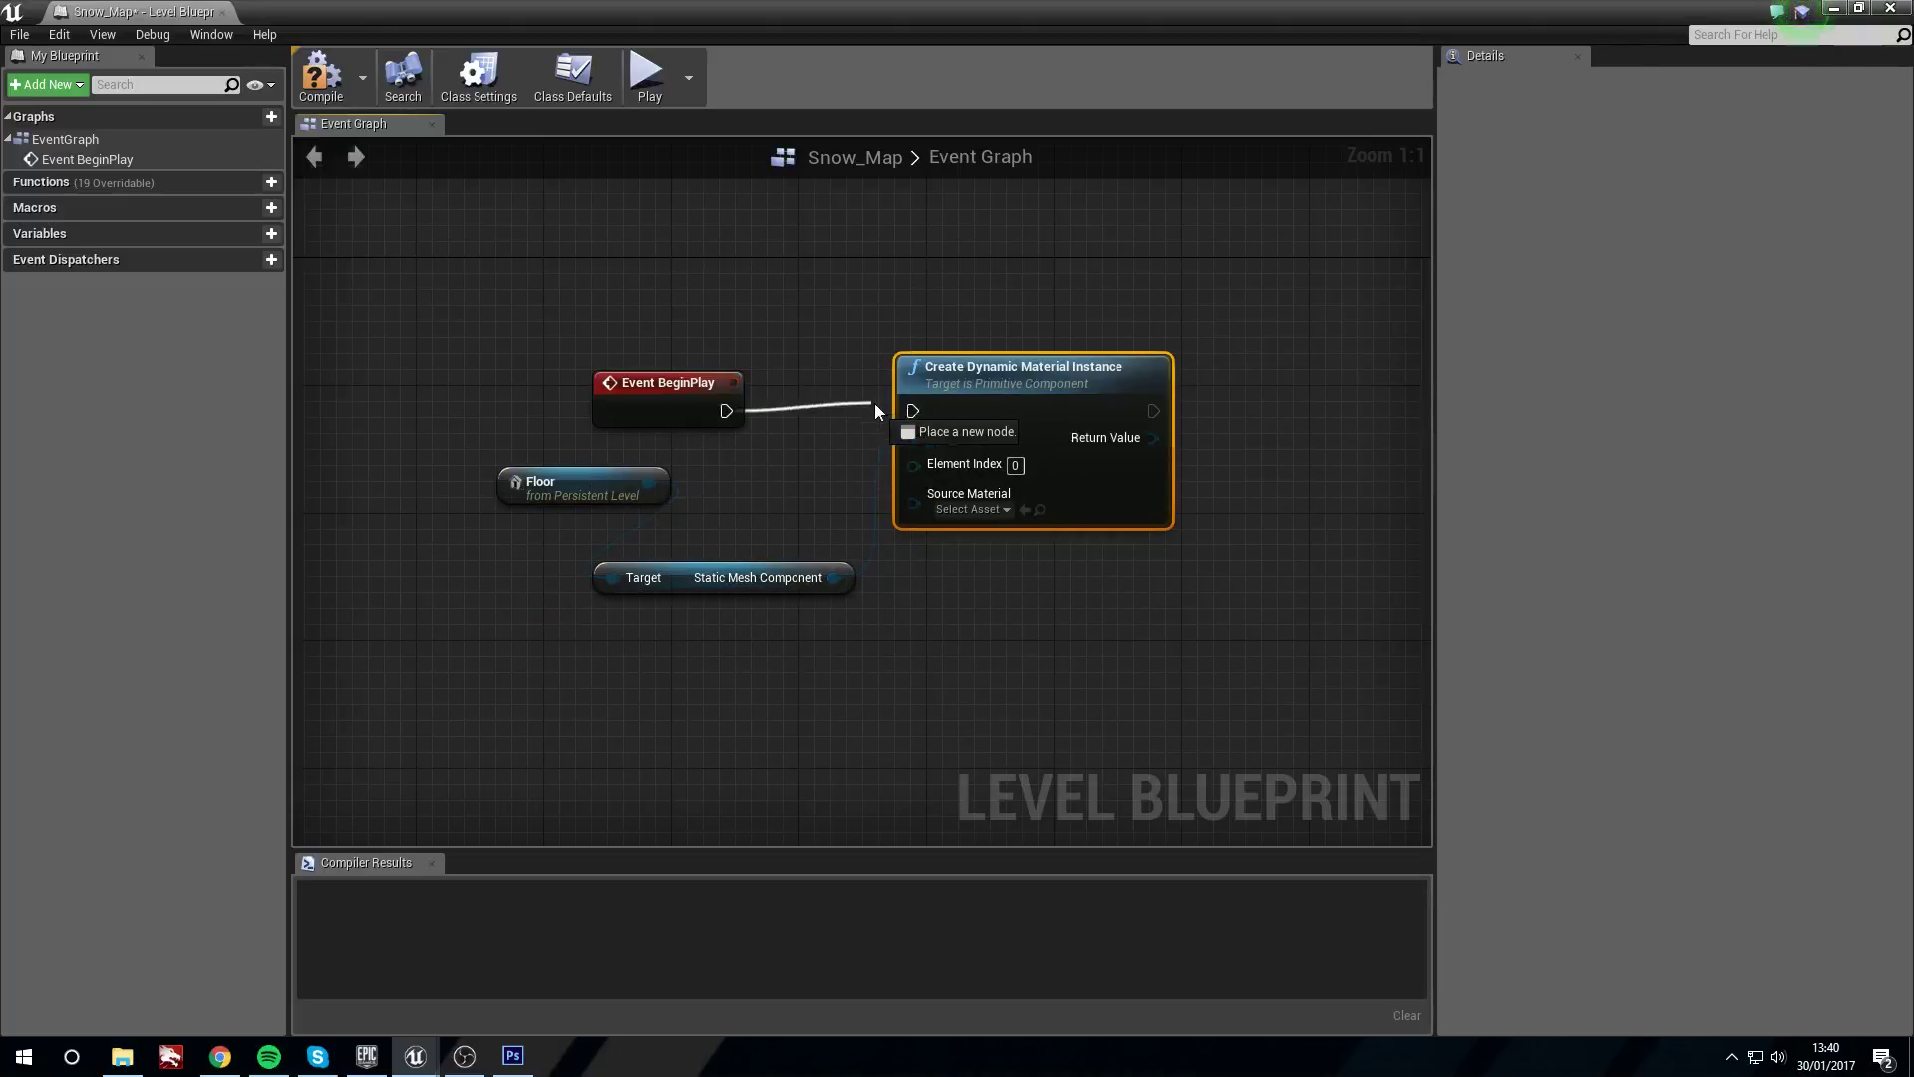
Connect Event BeginPlay to the Create Dynamic Material Instance node and set its source material to Snow_Gather_M
right_drag(805, 449, 731, 448)
click(929, 376)
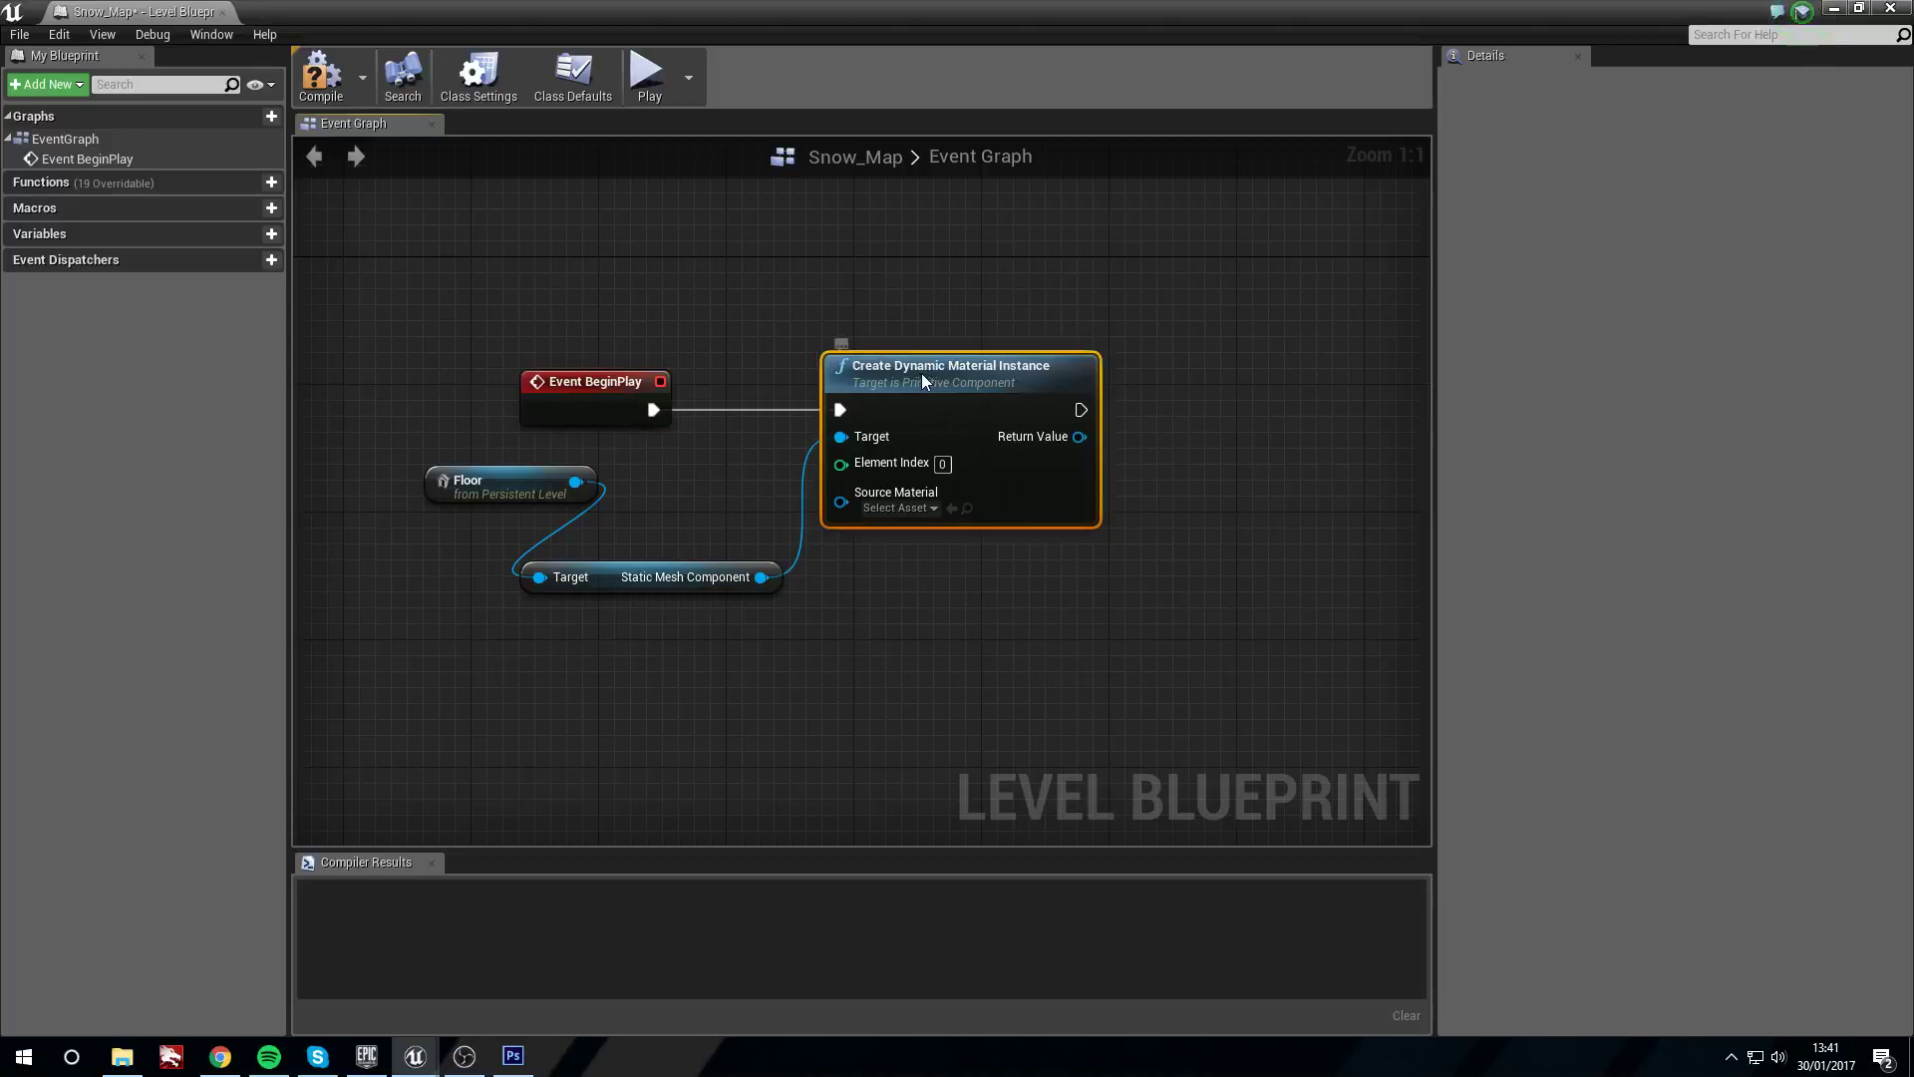
click(917, 511)
click(930, 509)
click(931, 508)
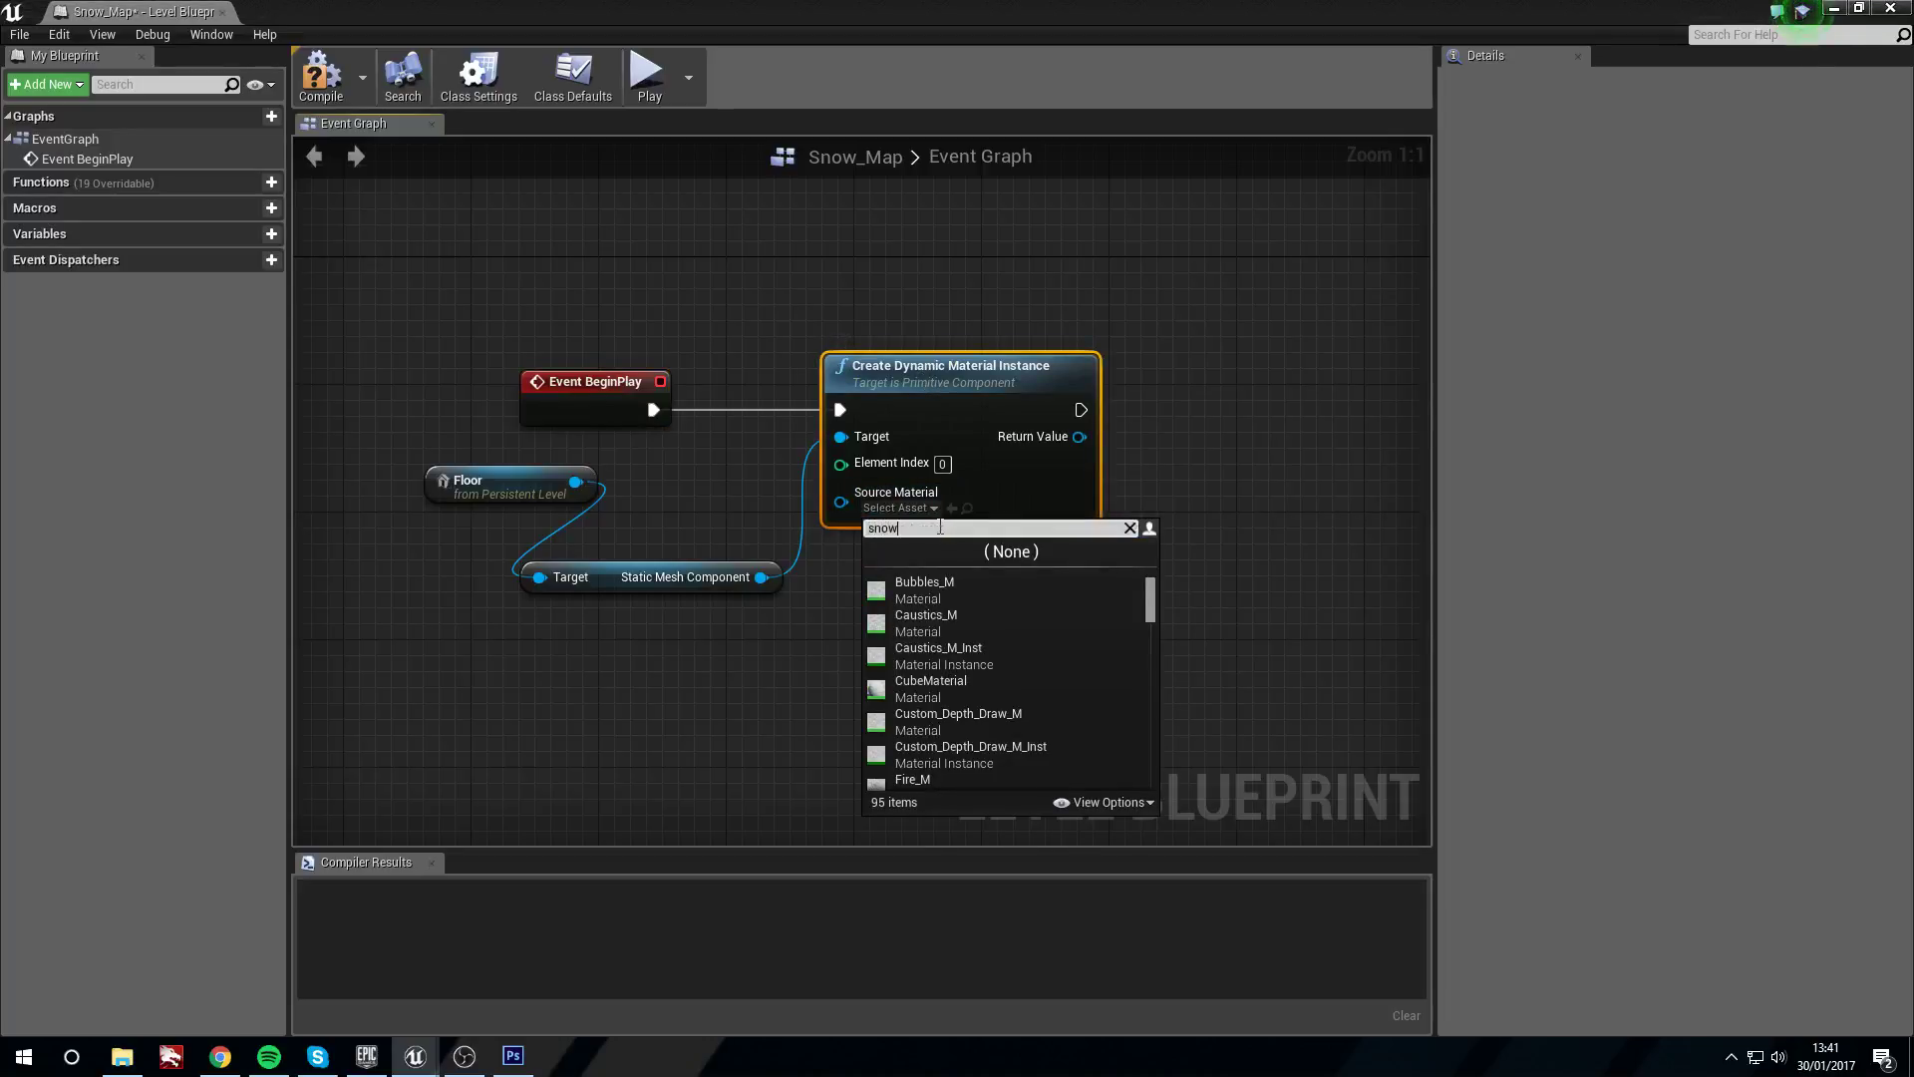
click(956, 590)
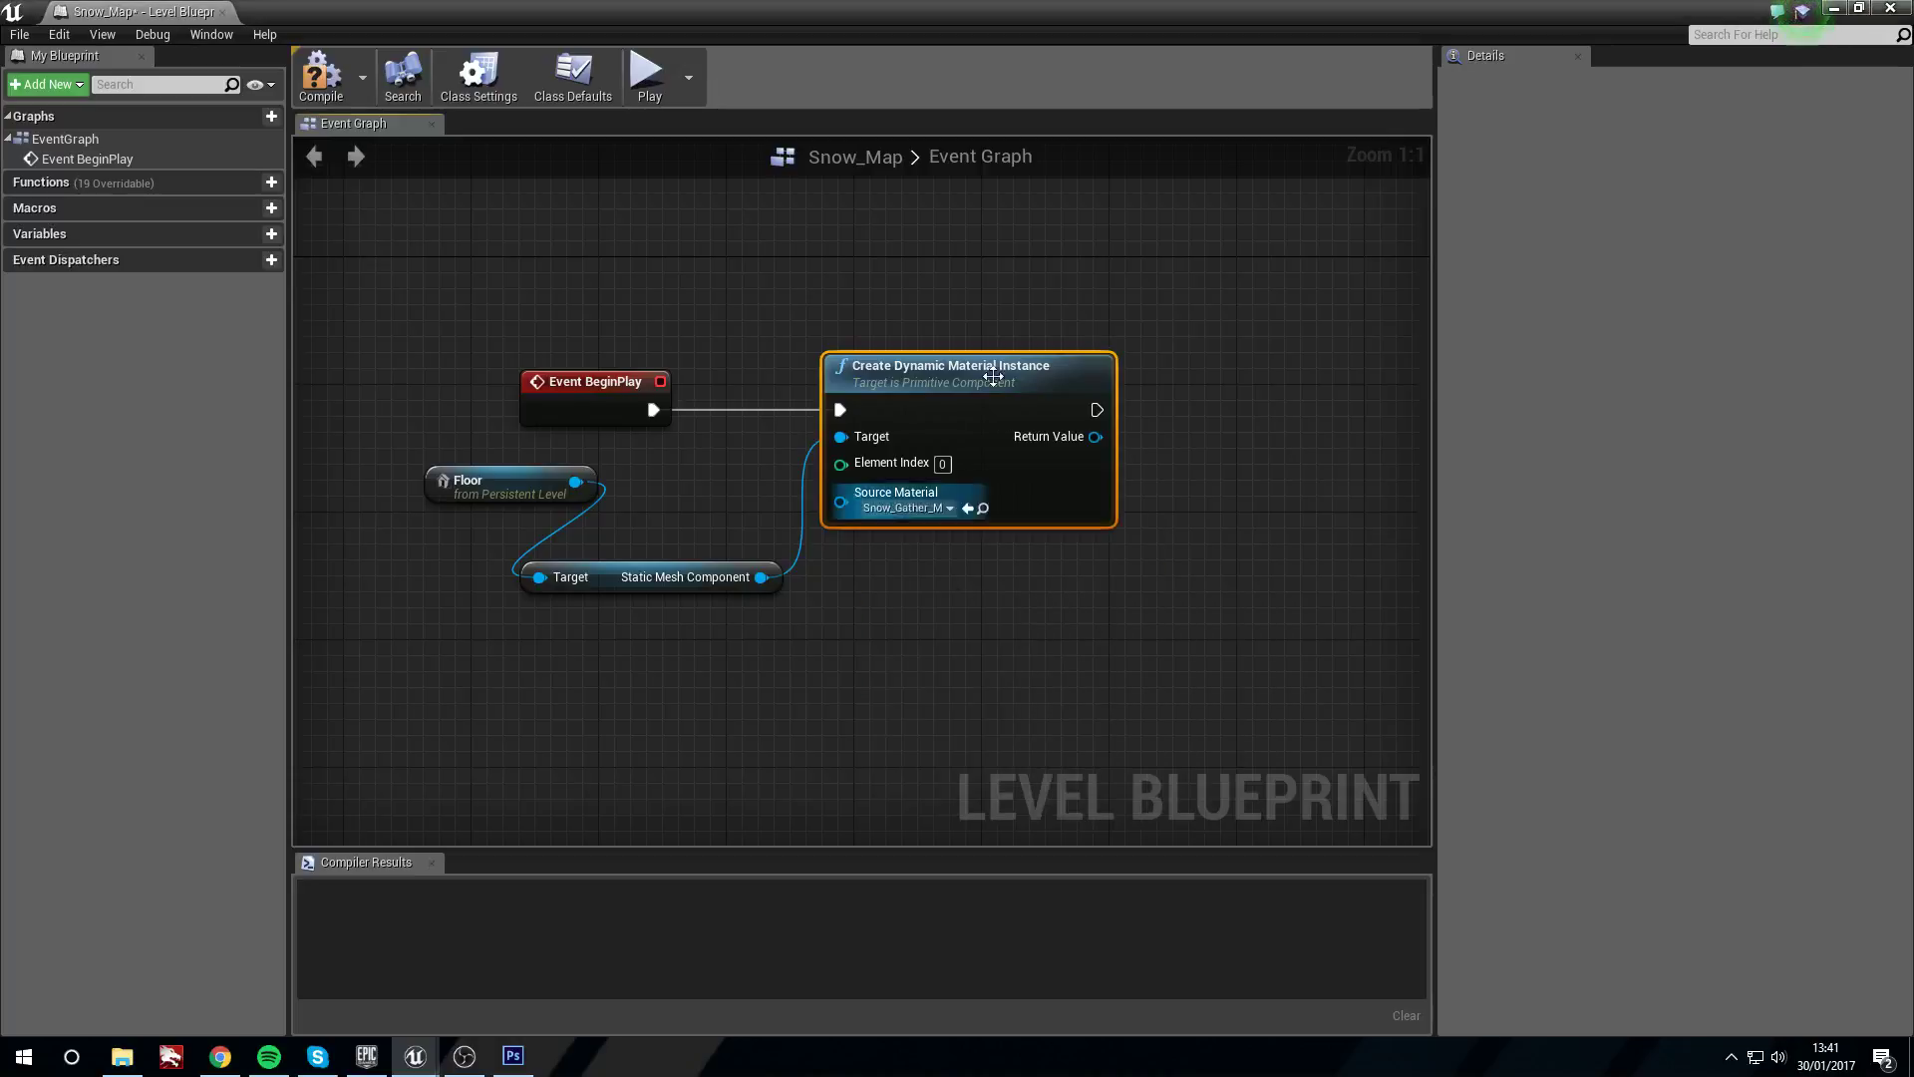
Adjust the spacing of the Create Dynamic Material Instance, Event BeginPlay and Floor nodes
drag(967, 368, 983, 369)
drag(570, 395, 602, 395)
drag(469, 486, 451, 485)
Add a Set Scalar Parameter Value node from the material instance's Return Value, with Snow Amount as the parameter name
right_drag(762, 463, 883, 453)
drag(931, 453, 1005, 463)
text(set scal)
key(Return)
drag(1072, 483, 1039, 421)
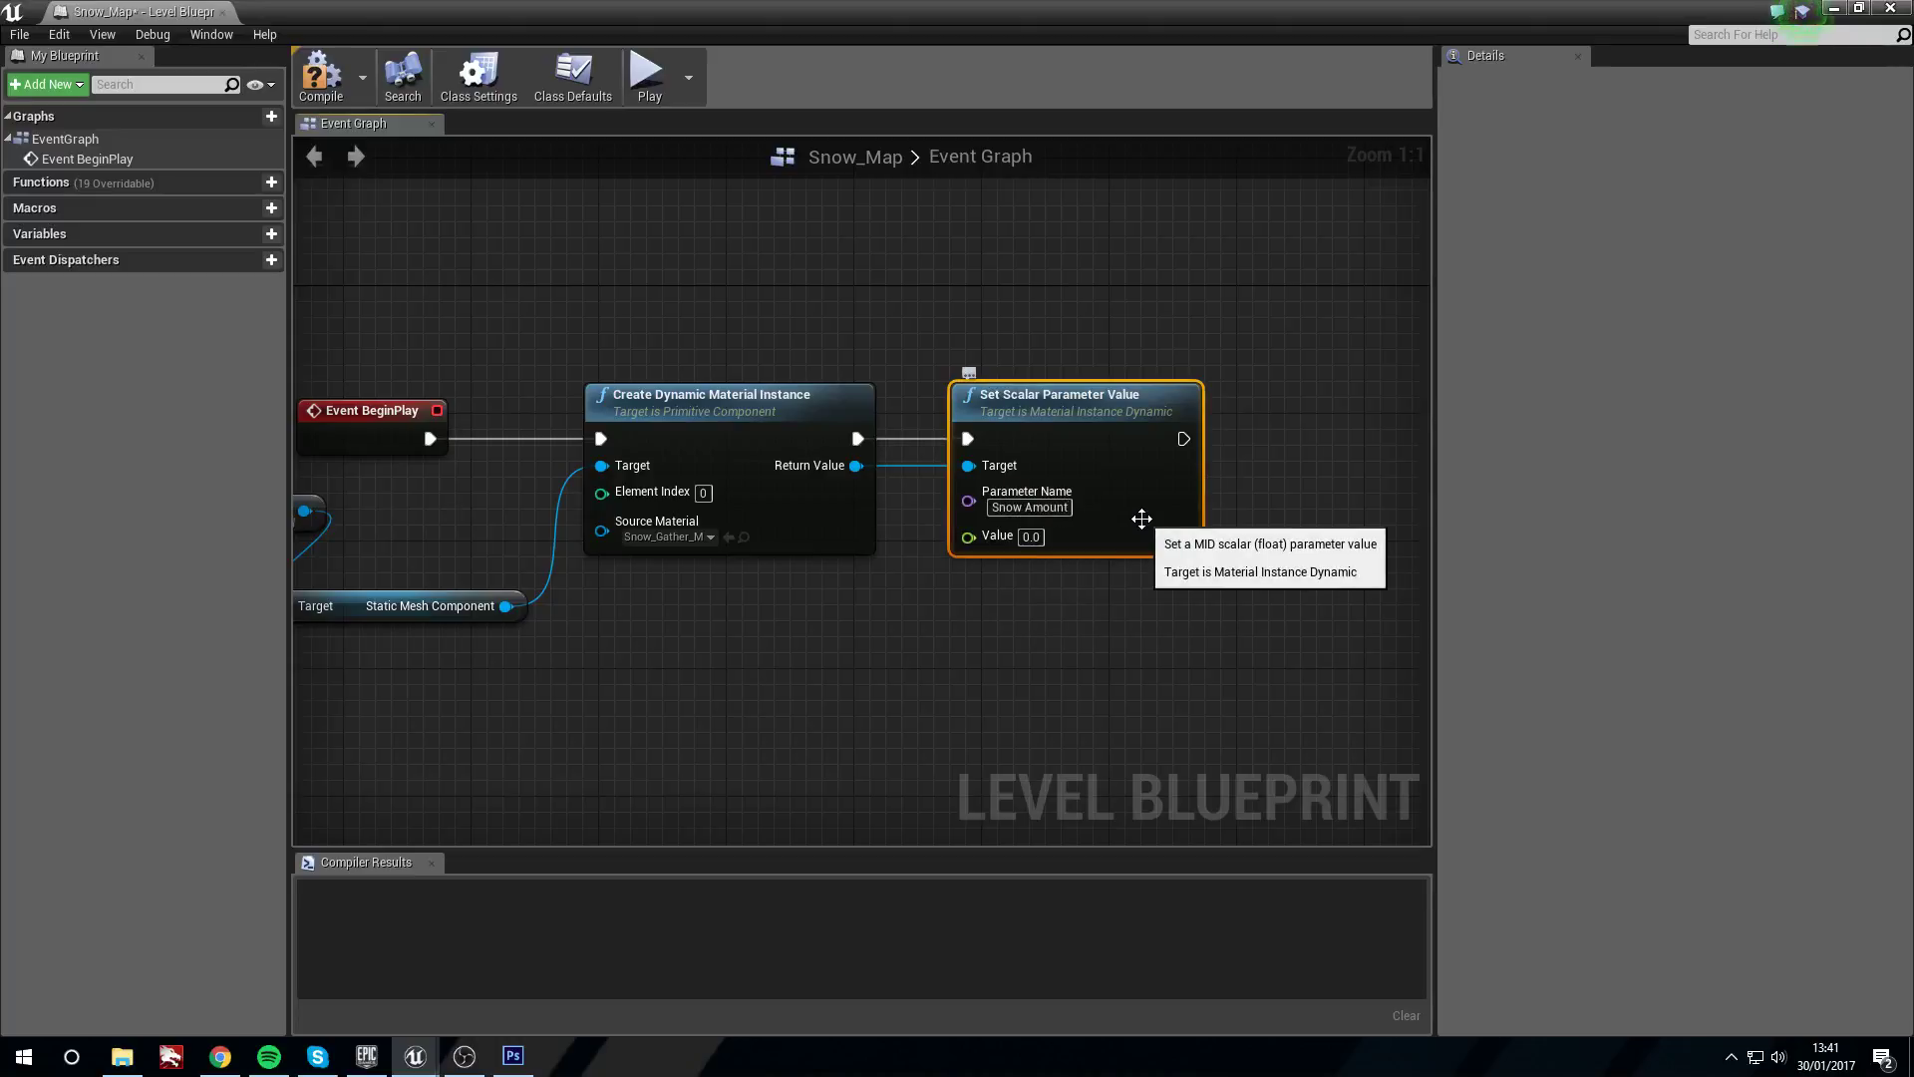
Add a Delay node with a duration of 10 after Set Scalar Parameter Value and line it up with the chain
right_drag(1240, 478, 1110, 447)
scroll(1119, 462, down, 1)
right_drag(1061, 545, 979, 564)
drag(972, 437, 1017, 439)
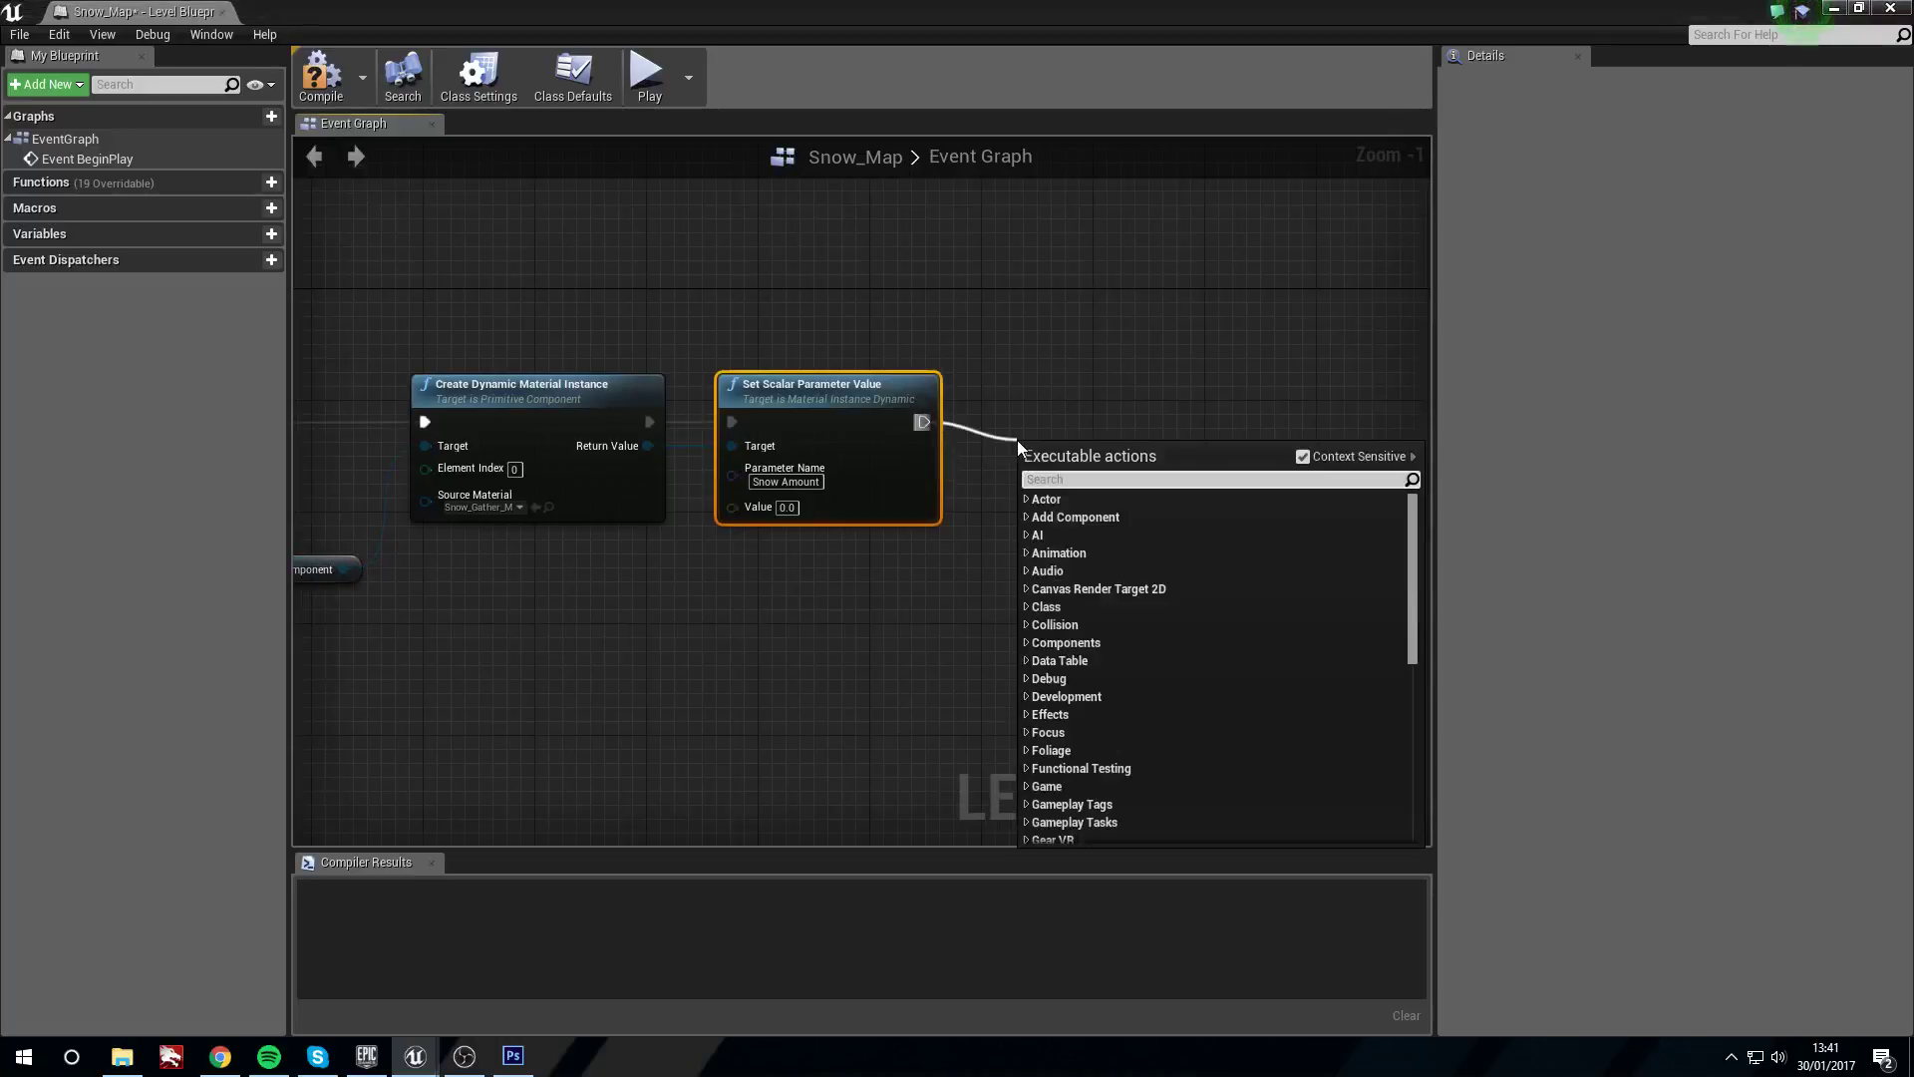
text(delay)
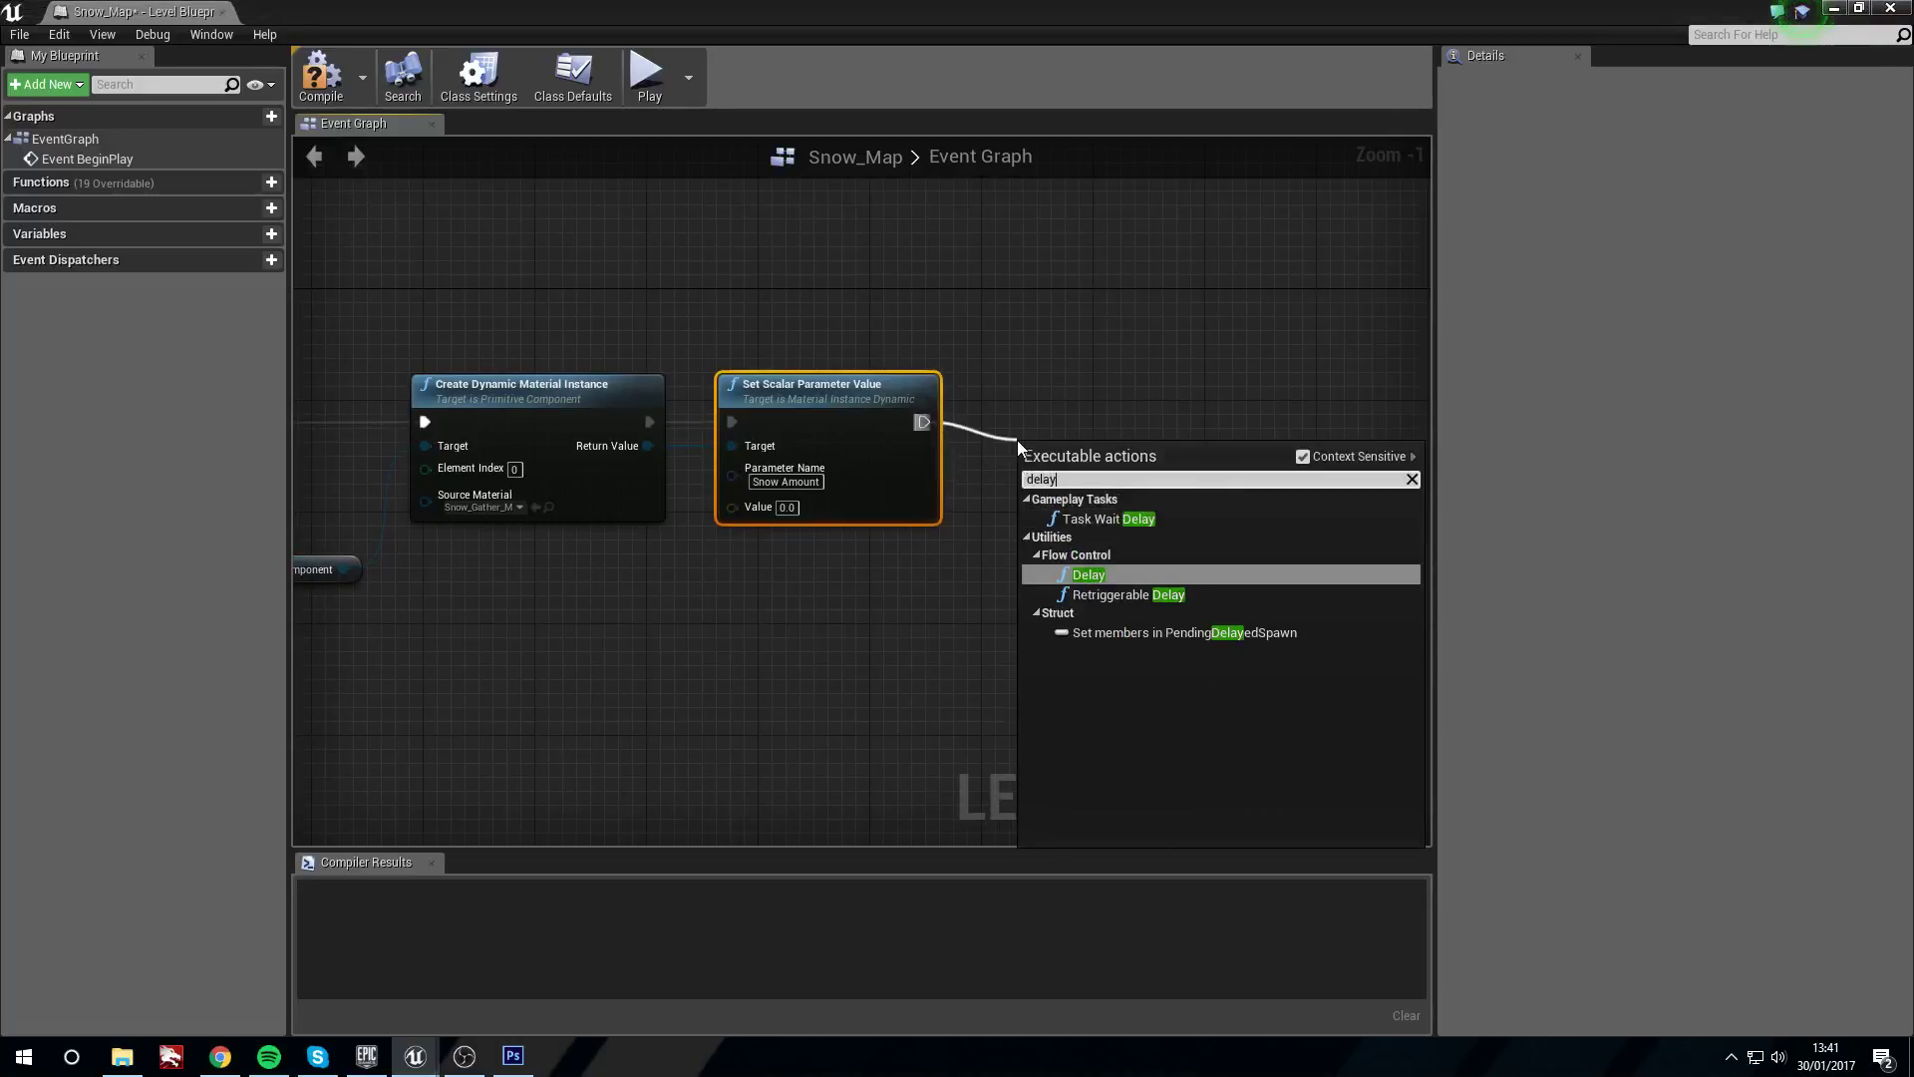
key(Return)
drag(1074, 456, 1033, 400)
click(1065, 448)
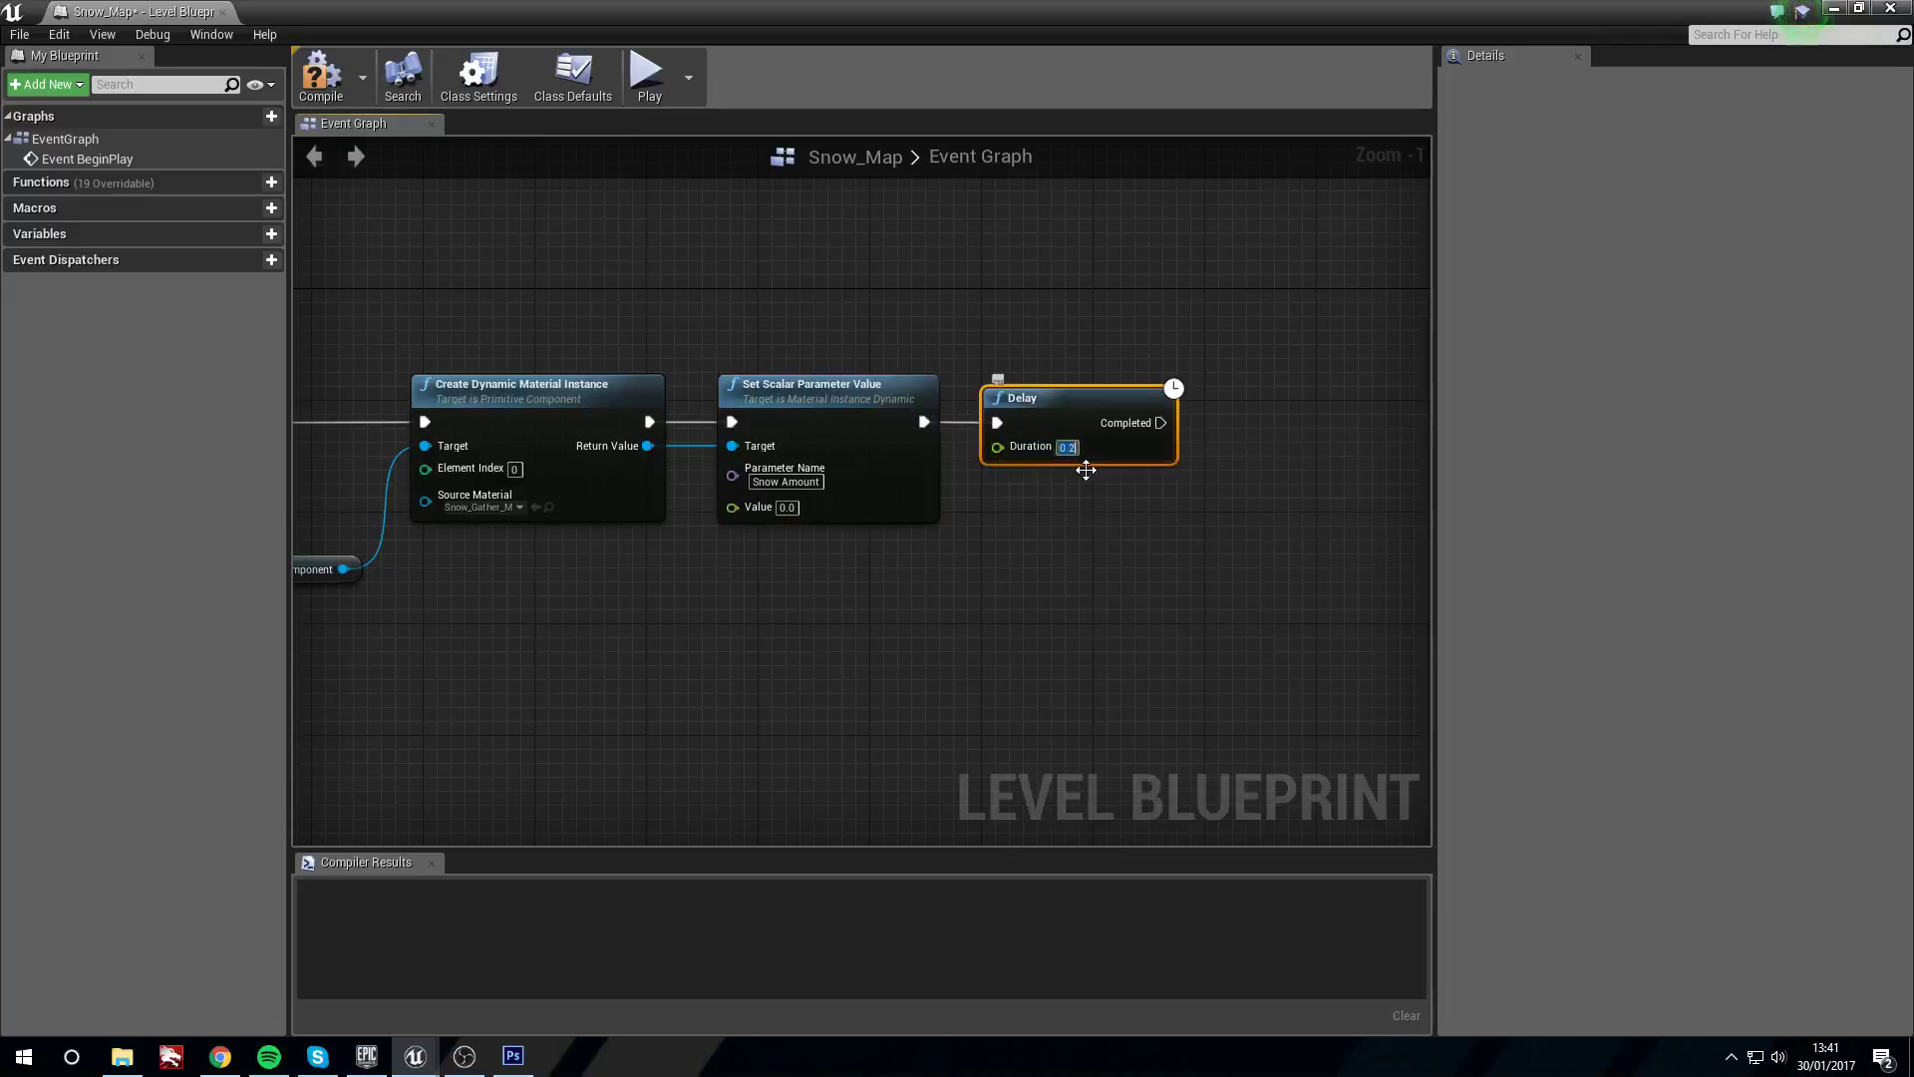
text(10)
scroll(1043, 241, down, 2)
right_drag(1039, 336, 970, 342)
drag(991, 366, 979, 357)
right_drag(1157, 536, 1115, 584)
drag(929, 407, 937, 416)
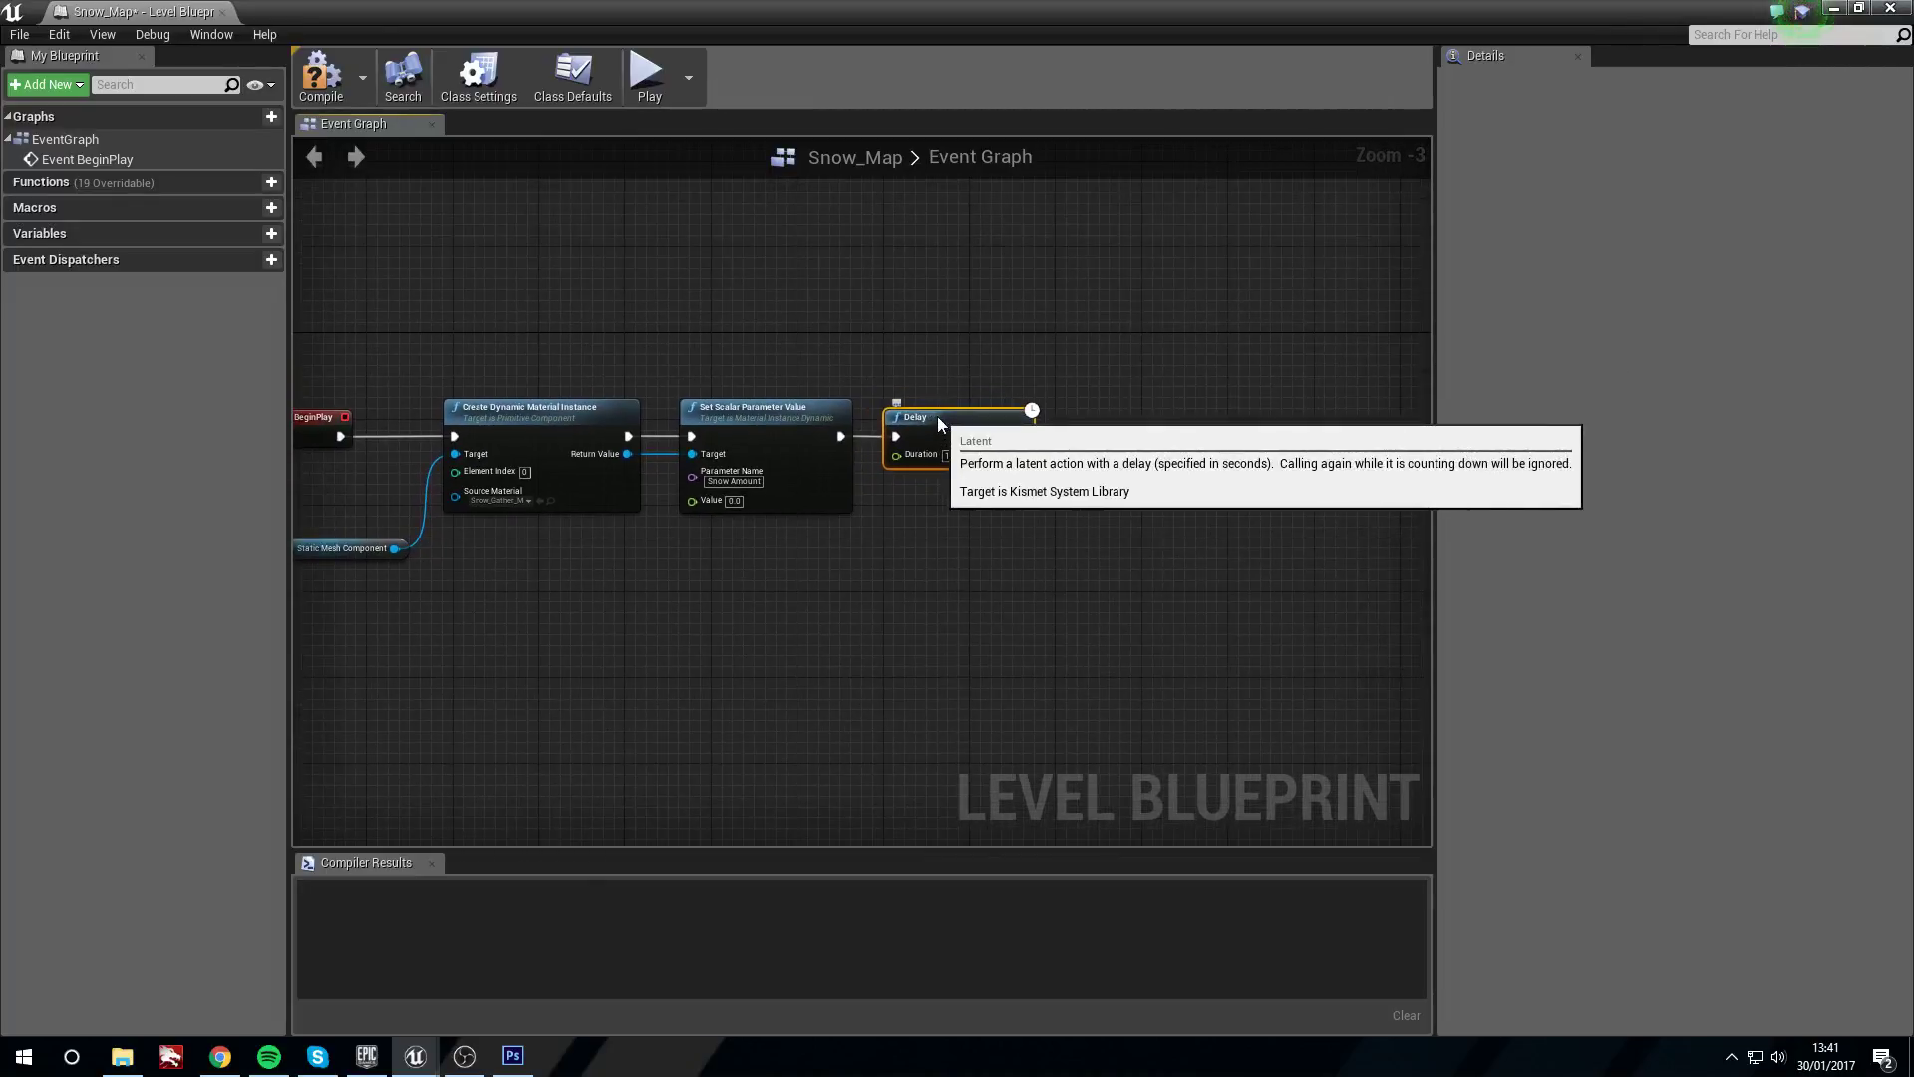
Add a custom event named Snow Fall and place it below the BeginPlay node chain
right_click(1056, 594)
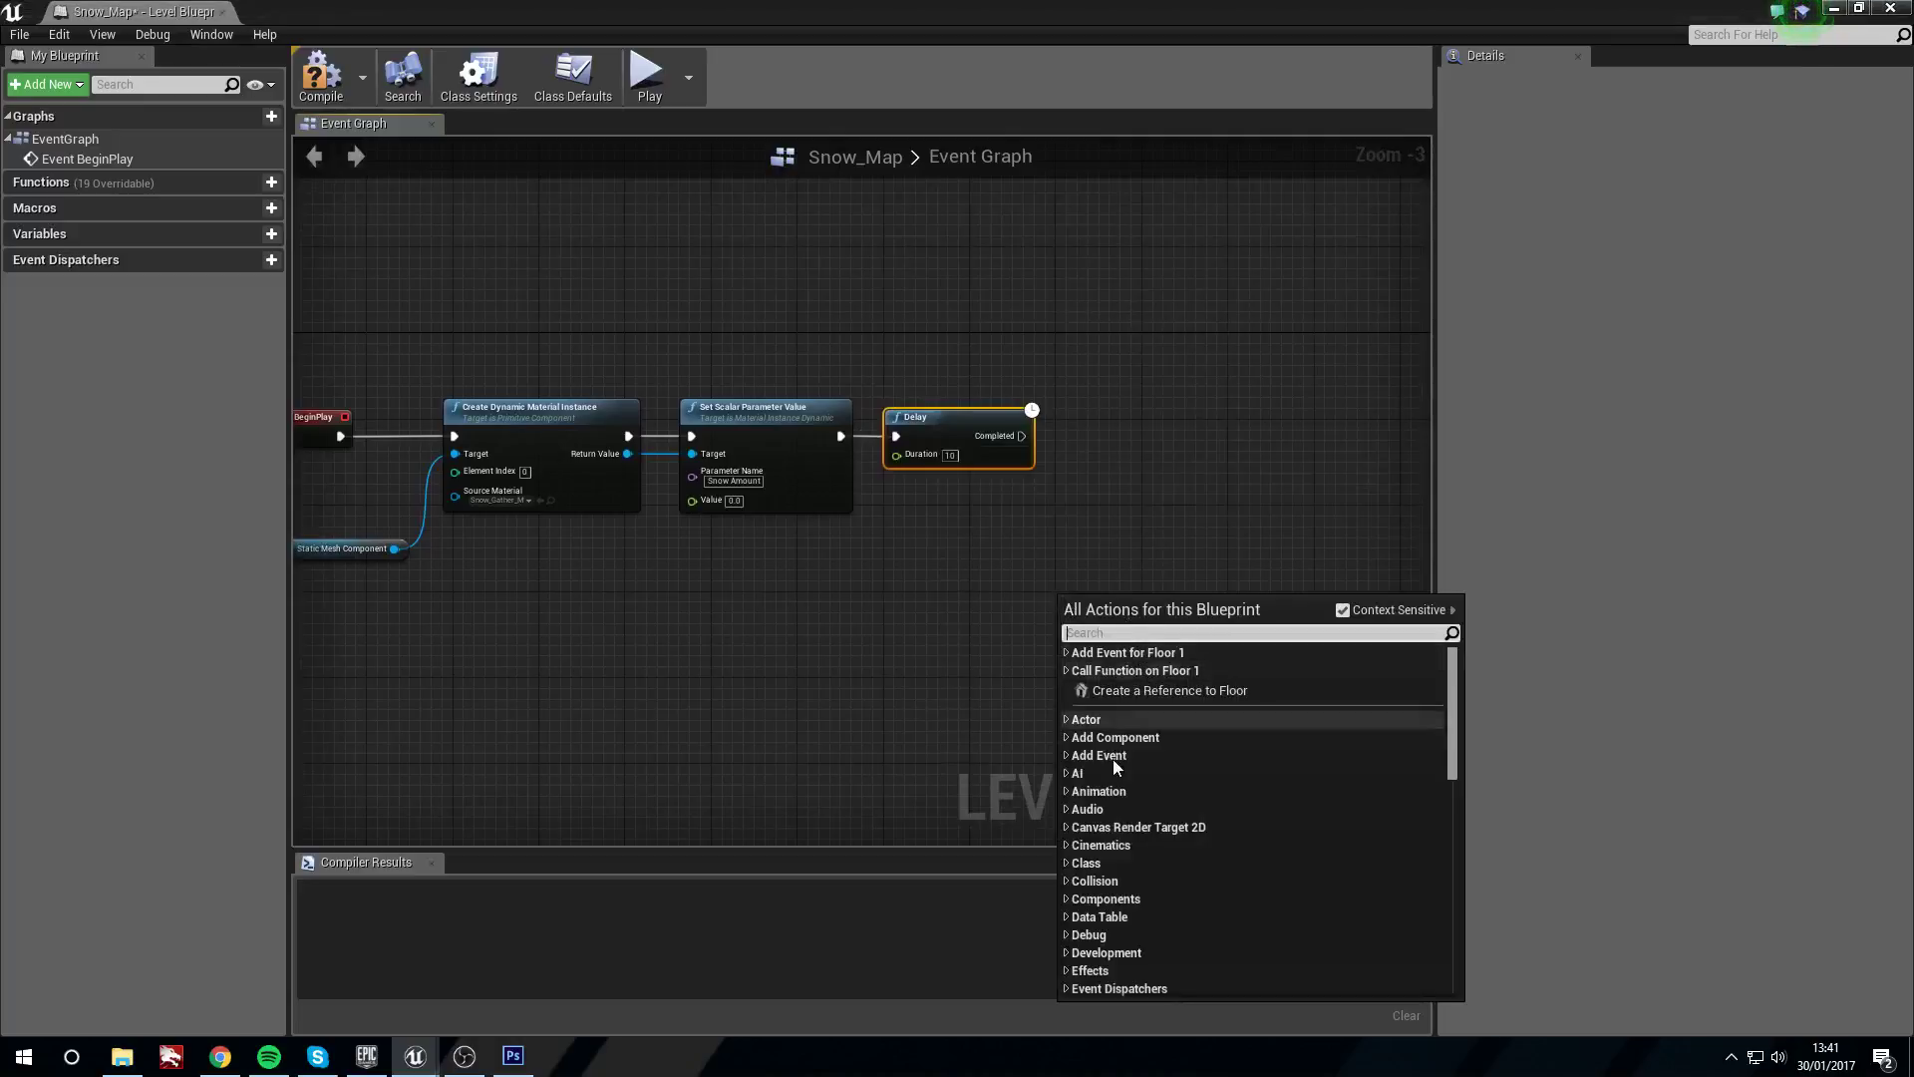
text(custom)
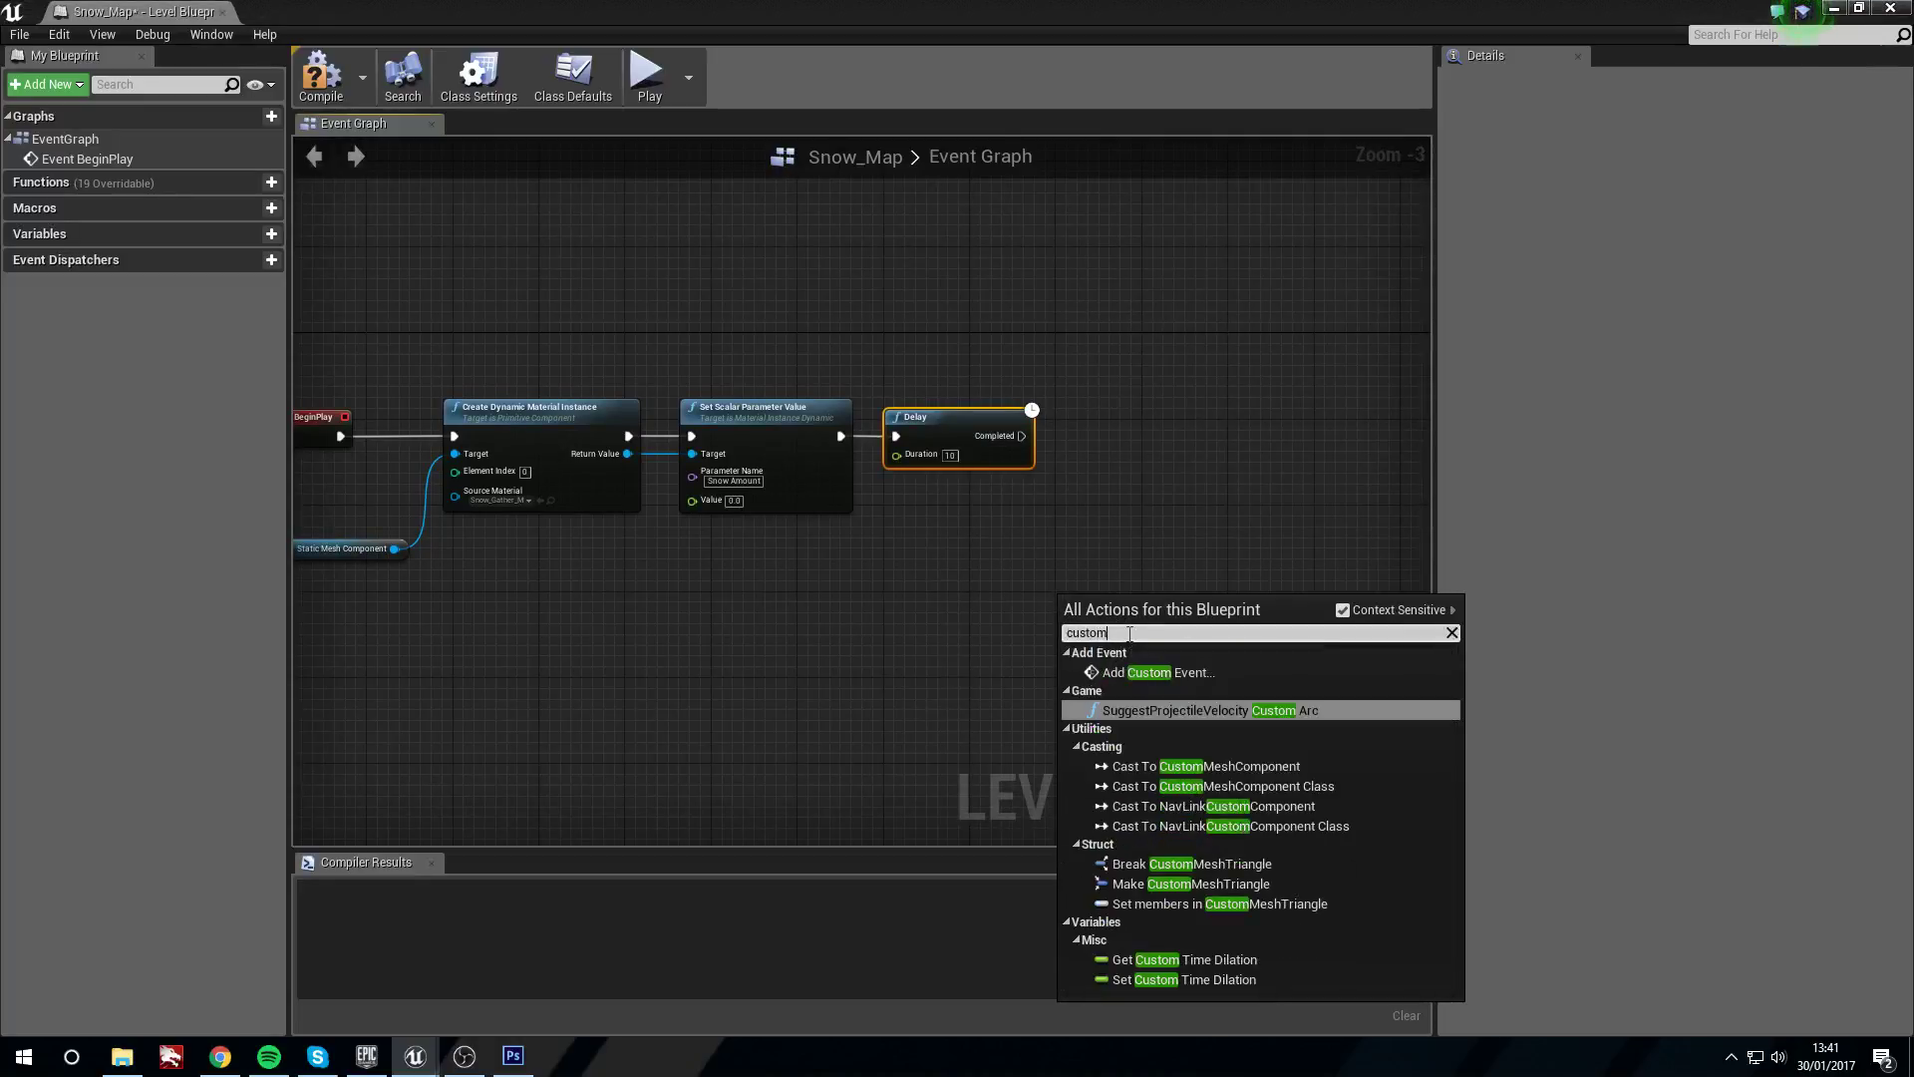
key(Up)
key(Return)
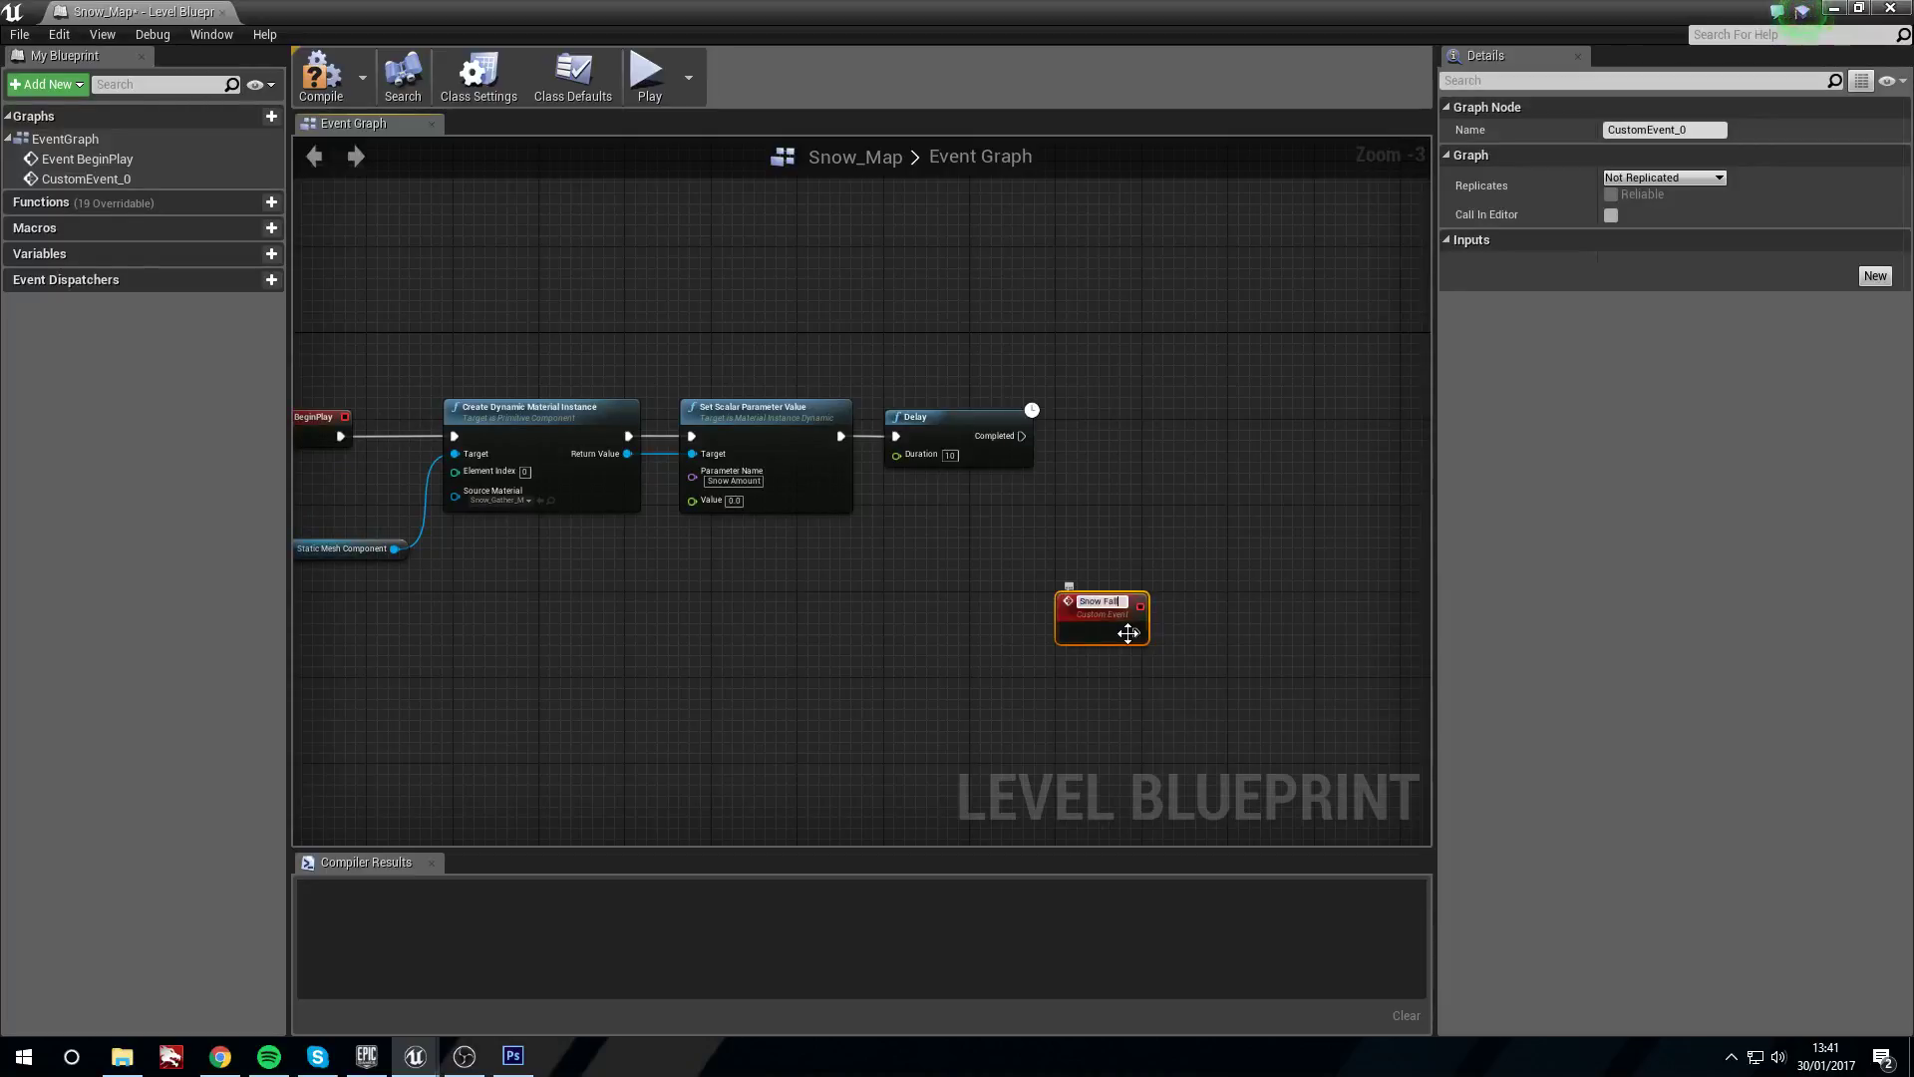
drag(1088, 600, 463, 643)
right_drag(550, 612, 722, 598)
Call the Snow Fall event from the Delay node's Completed output and align the call beside it
right_drag(1302, 411, 1184, 466)
drag(1071, 467, 1171, 490)
text(snow fall)
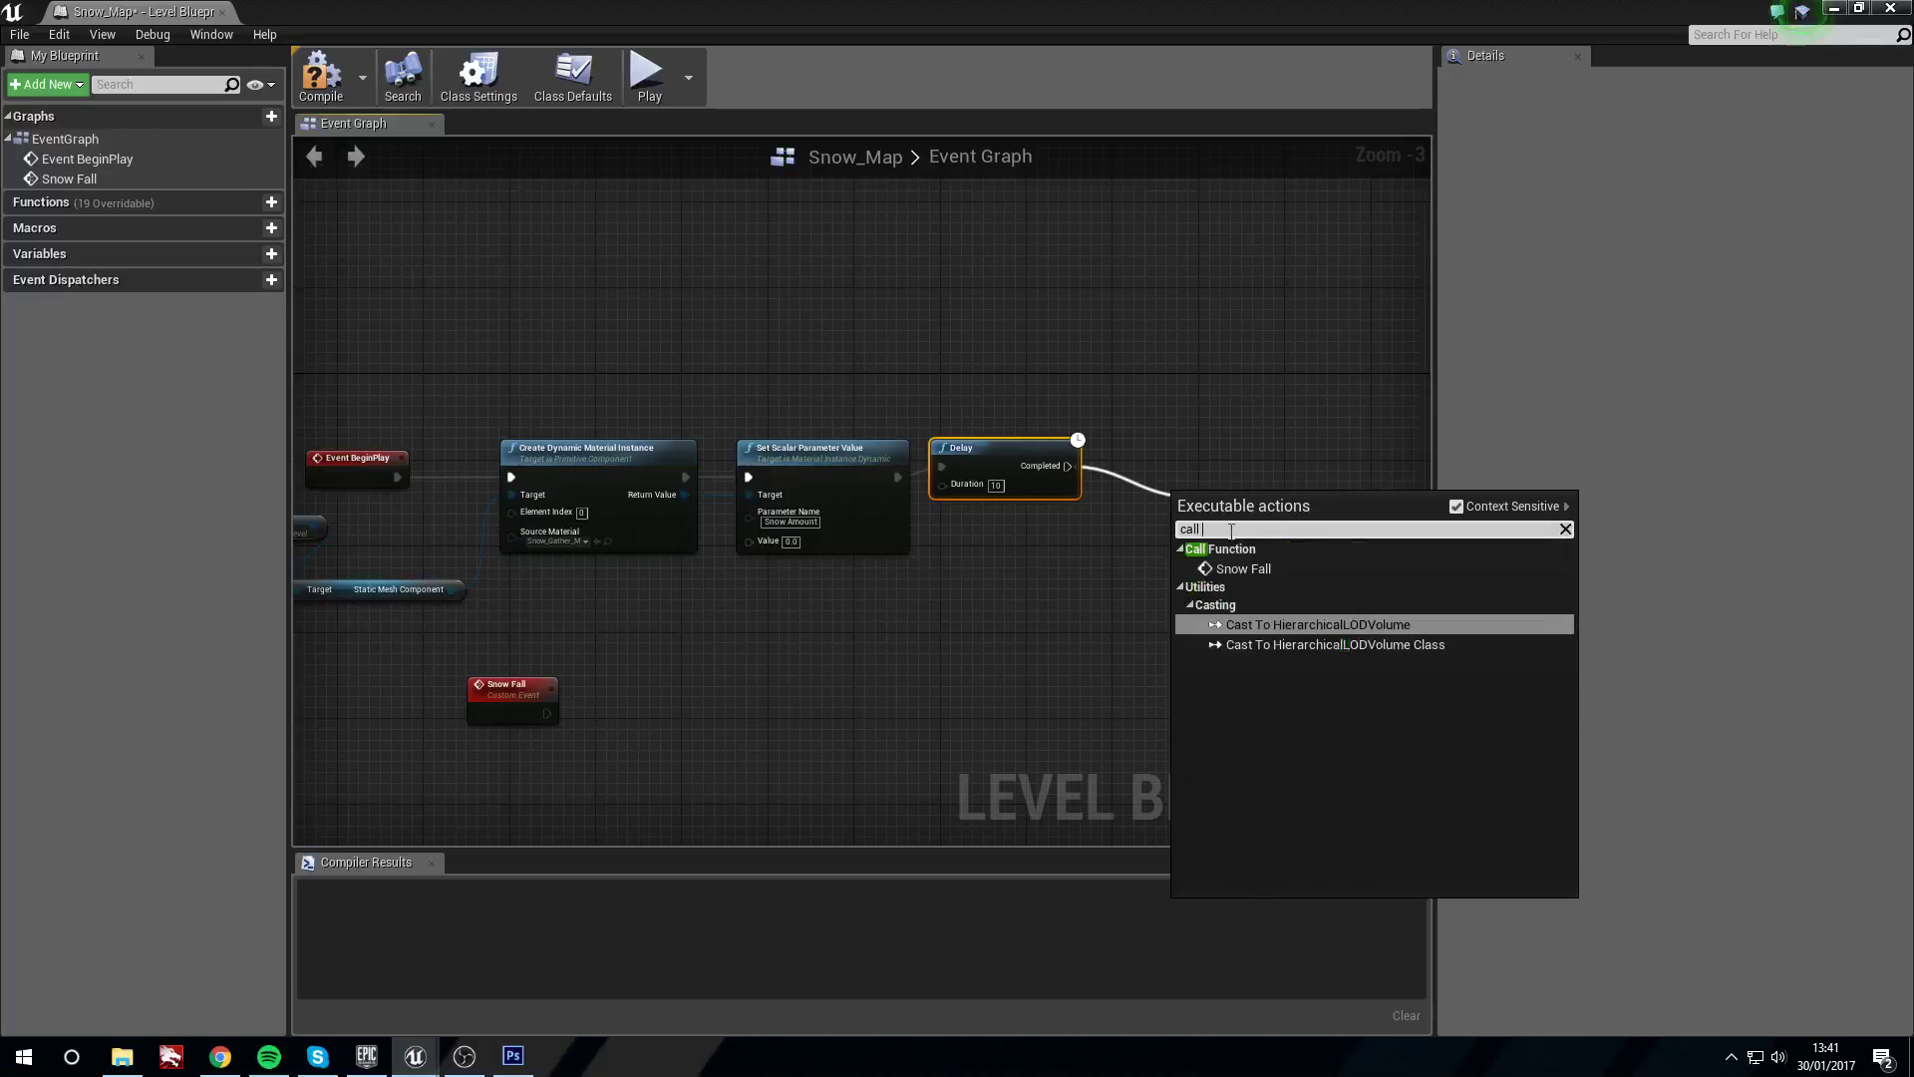
key(Return)
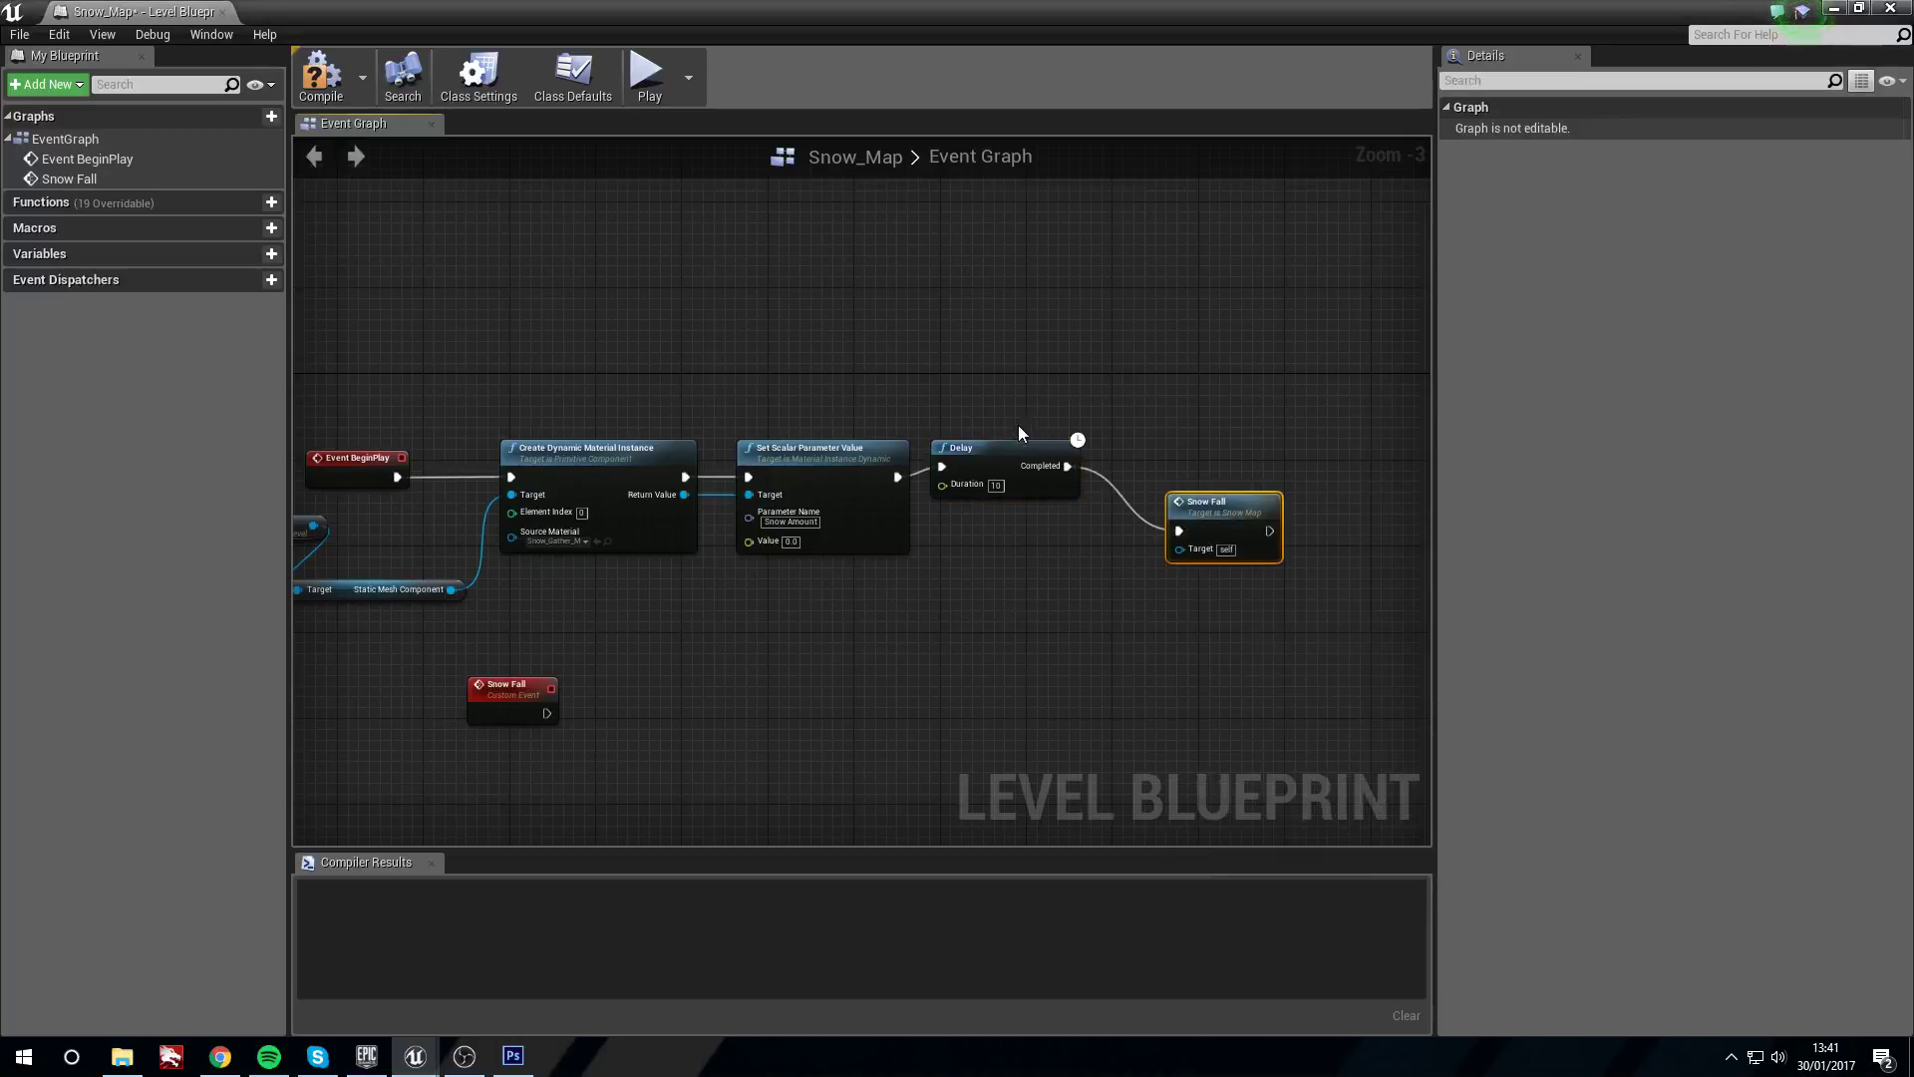
drag(1218, 501, 1165, 447)
Add a timeline driven from the Snow Fall event through Play from Start and position it beside the event
right_drag(793, 696, 1019, 629)
scroll(667, 661, up, 2)
drag(703, 625, 897, 695)
text(time line)
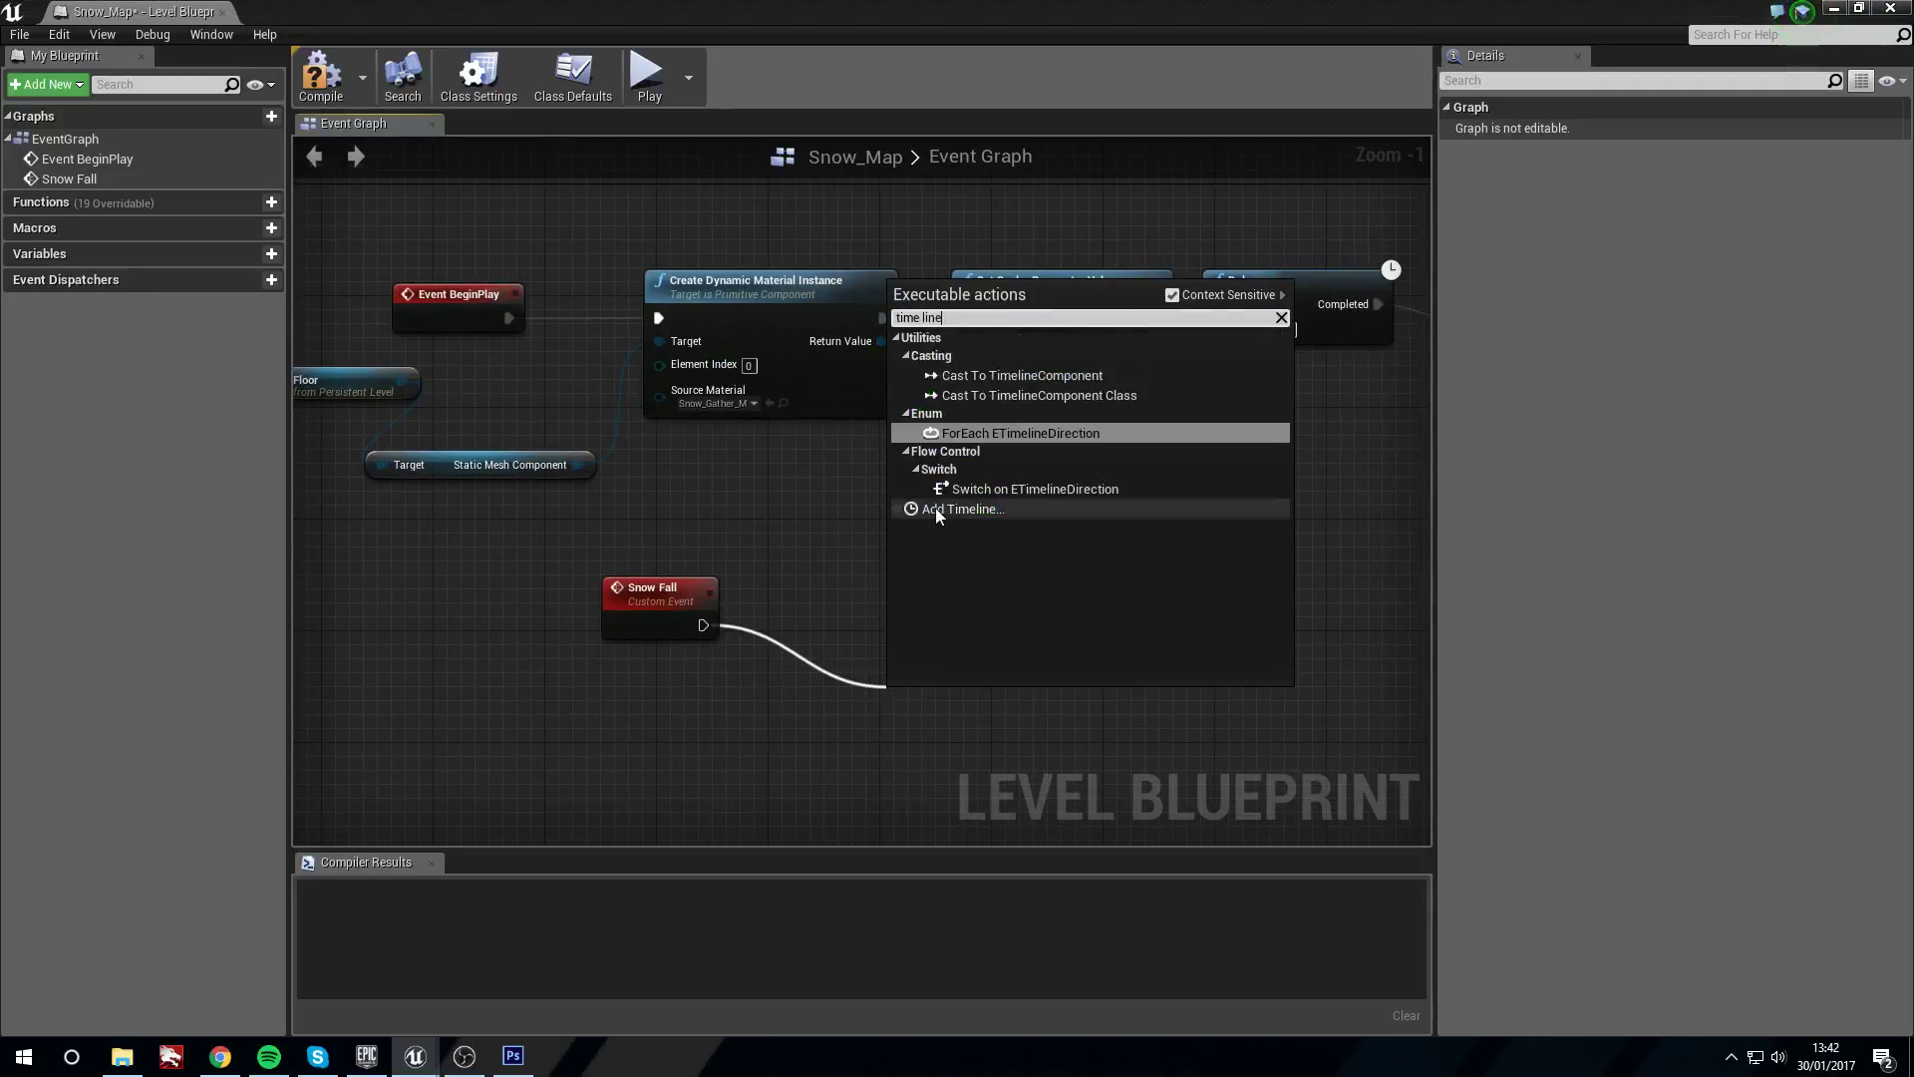
click(937, 508)
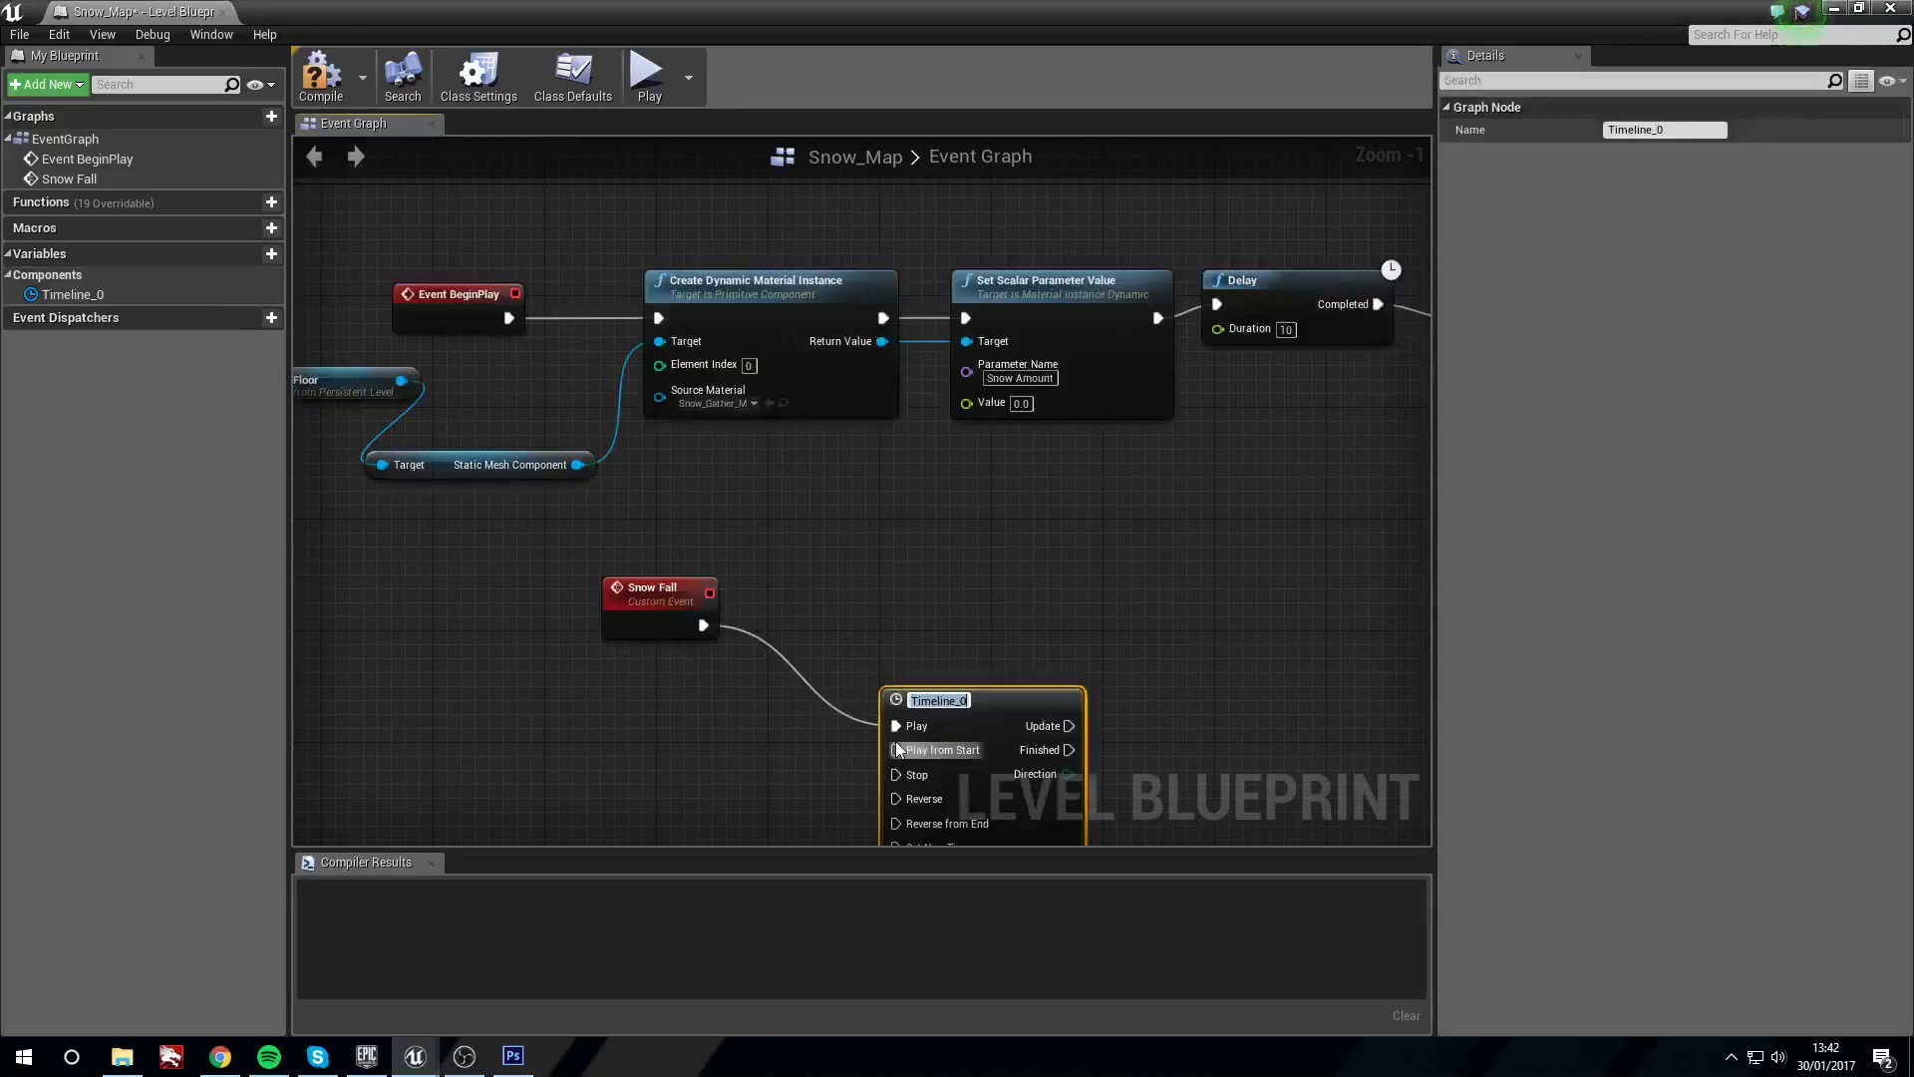
drag(990, 701, 878, 587)
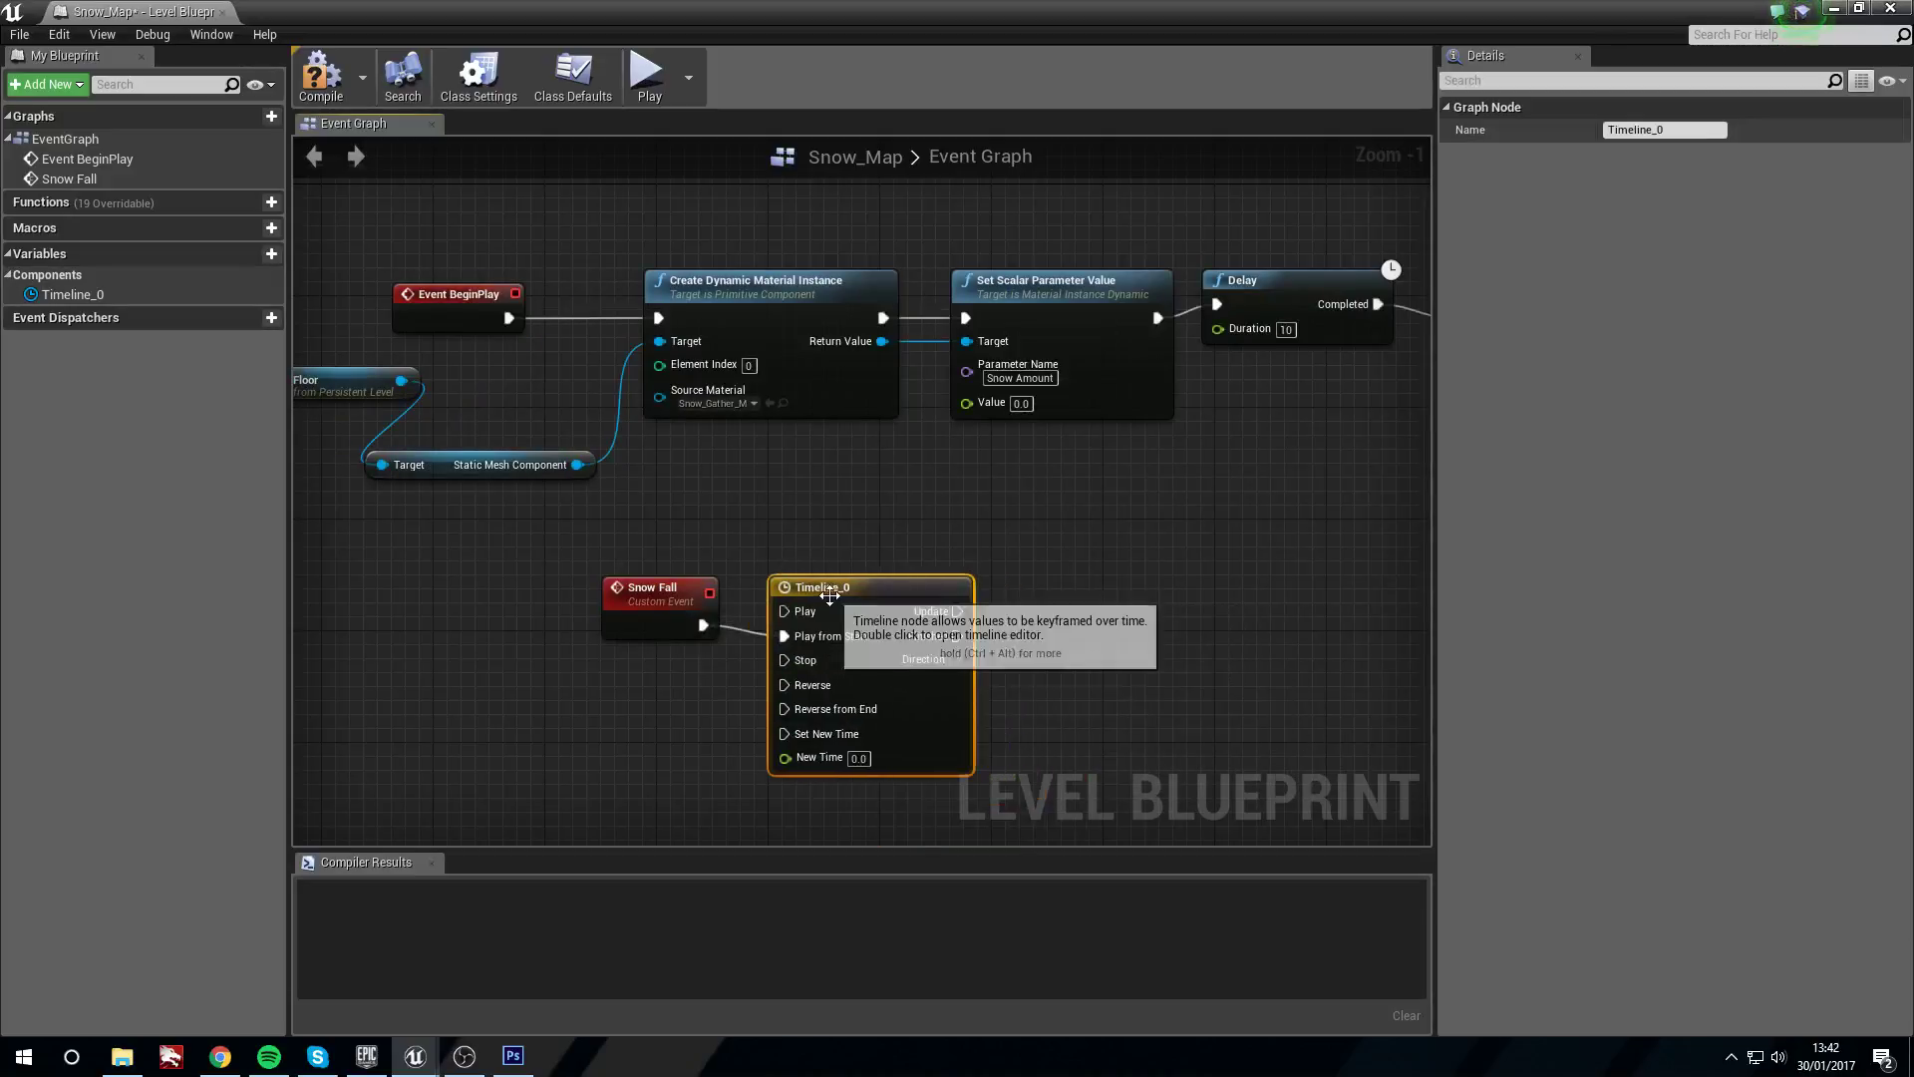
Open the new timeline, add a float track and set the timeline length to 20
double_click(842, 631)
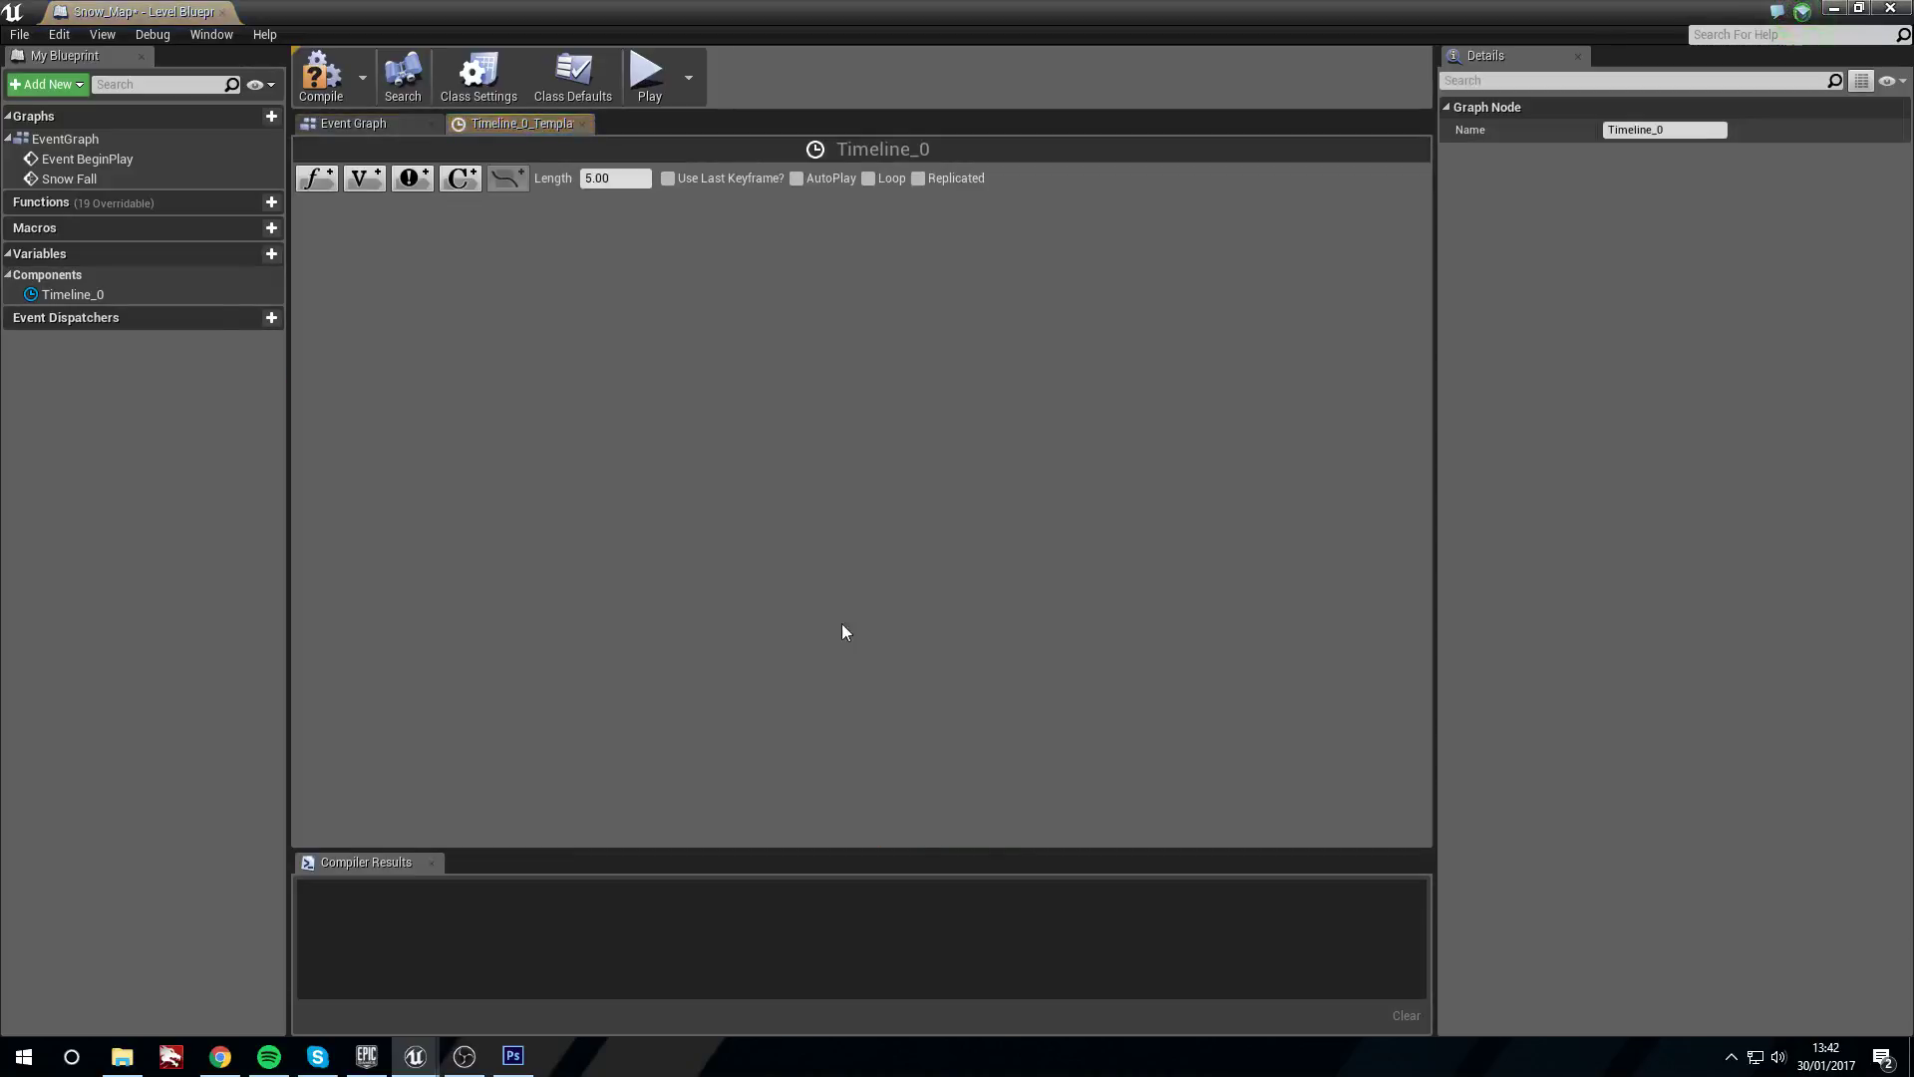
click(312, 179)
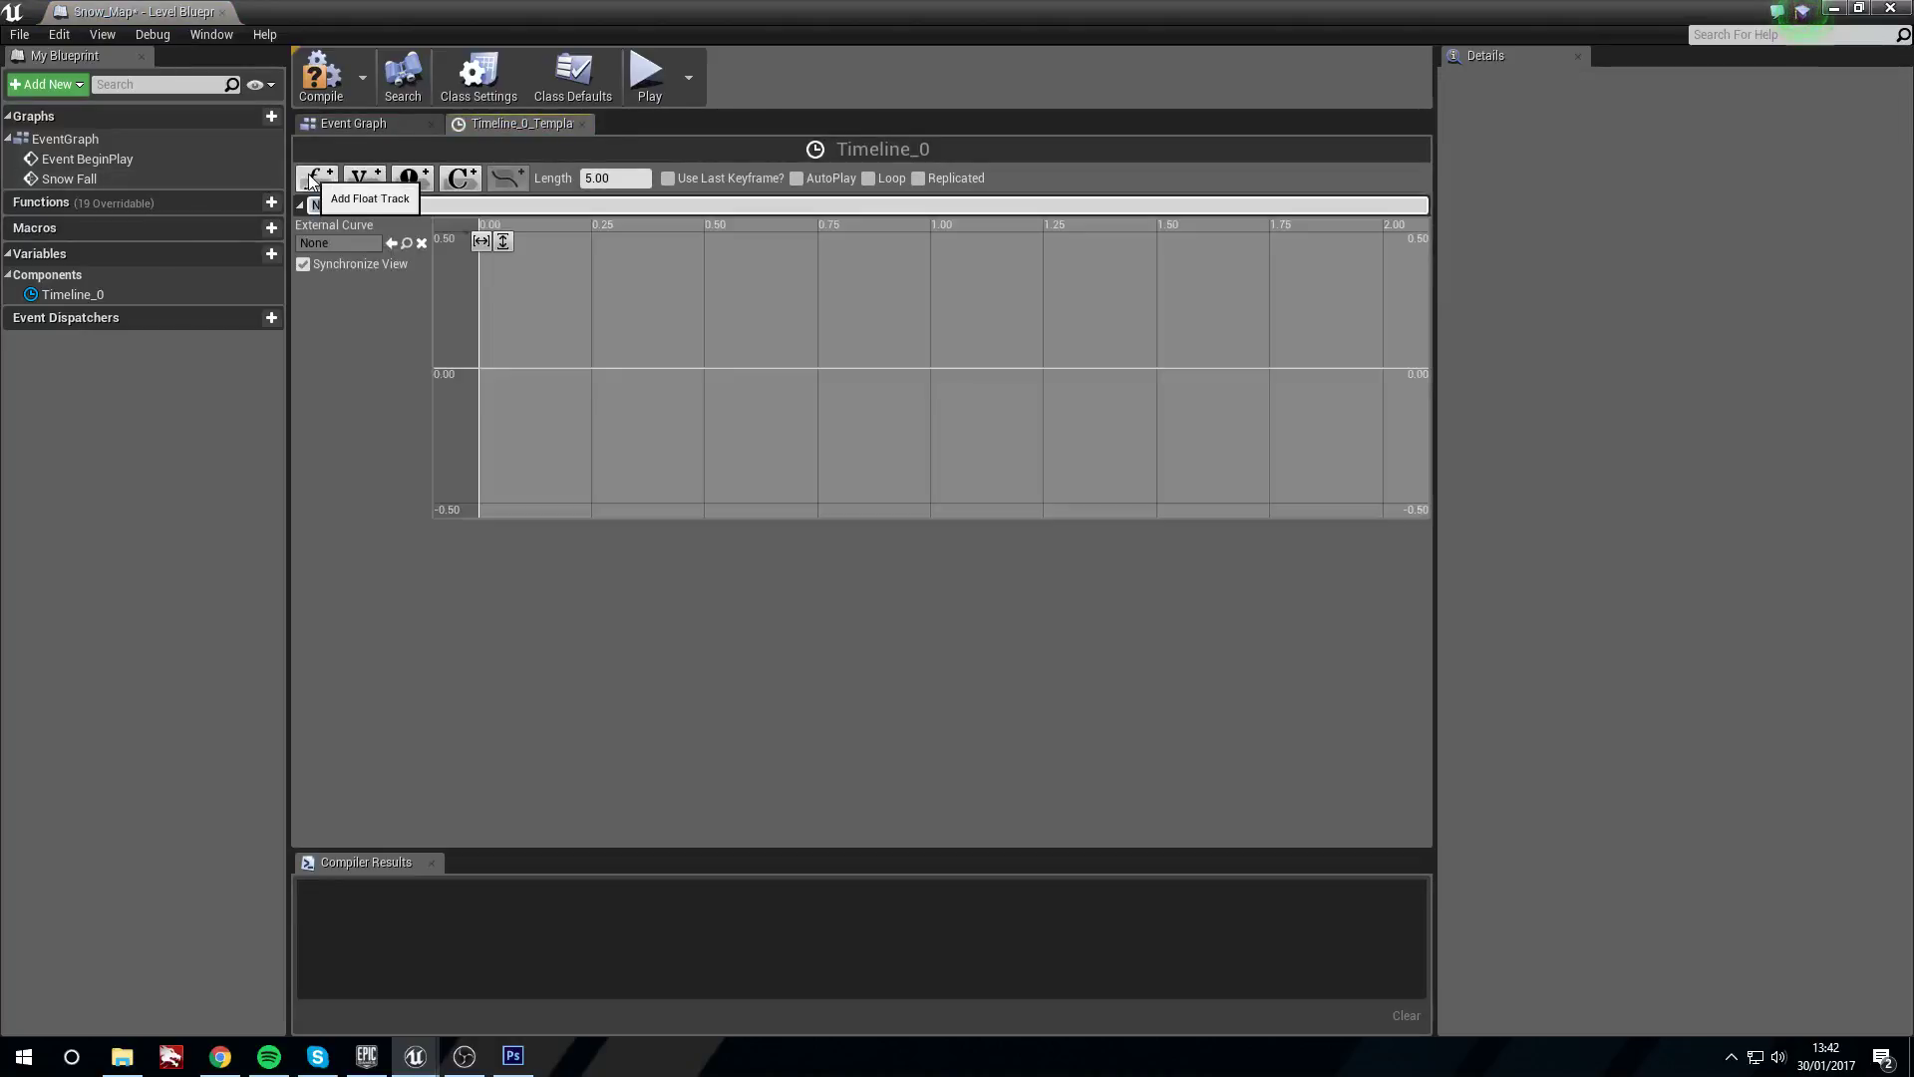
right_drag(632, 325, 670, 353)
scroll(670, 353, down, 5)
right_drag(710, 279, 676, 335)
scroll(871, 326, down, 2)
right_drag(871, 326, 795, 356)
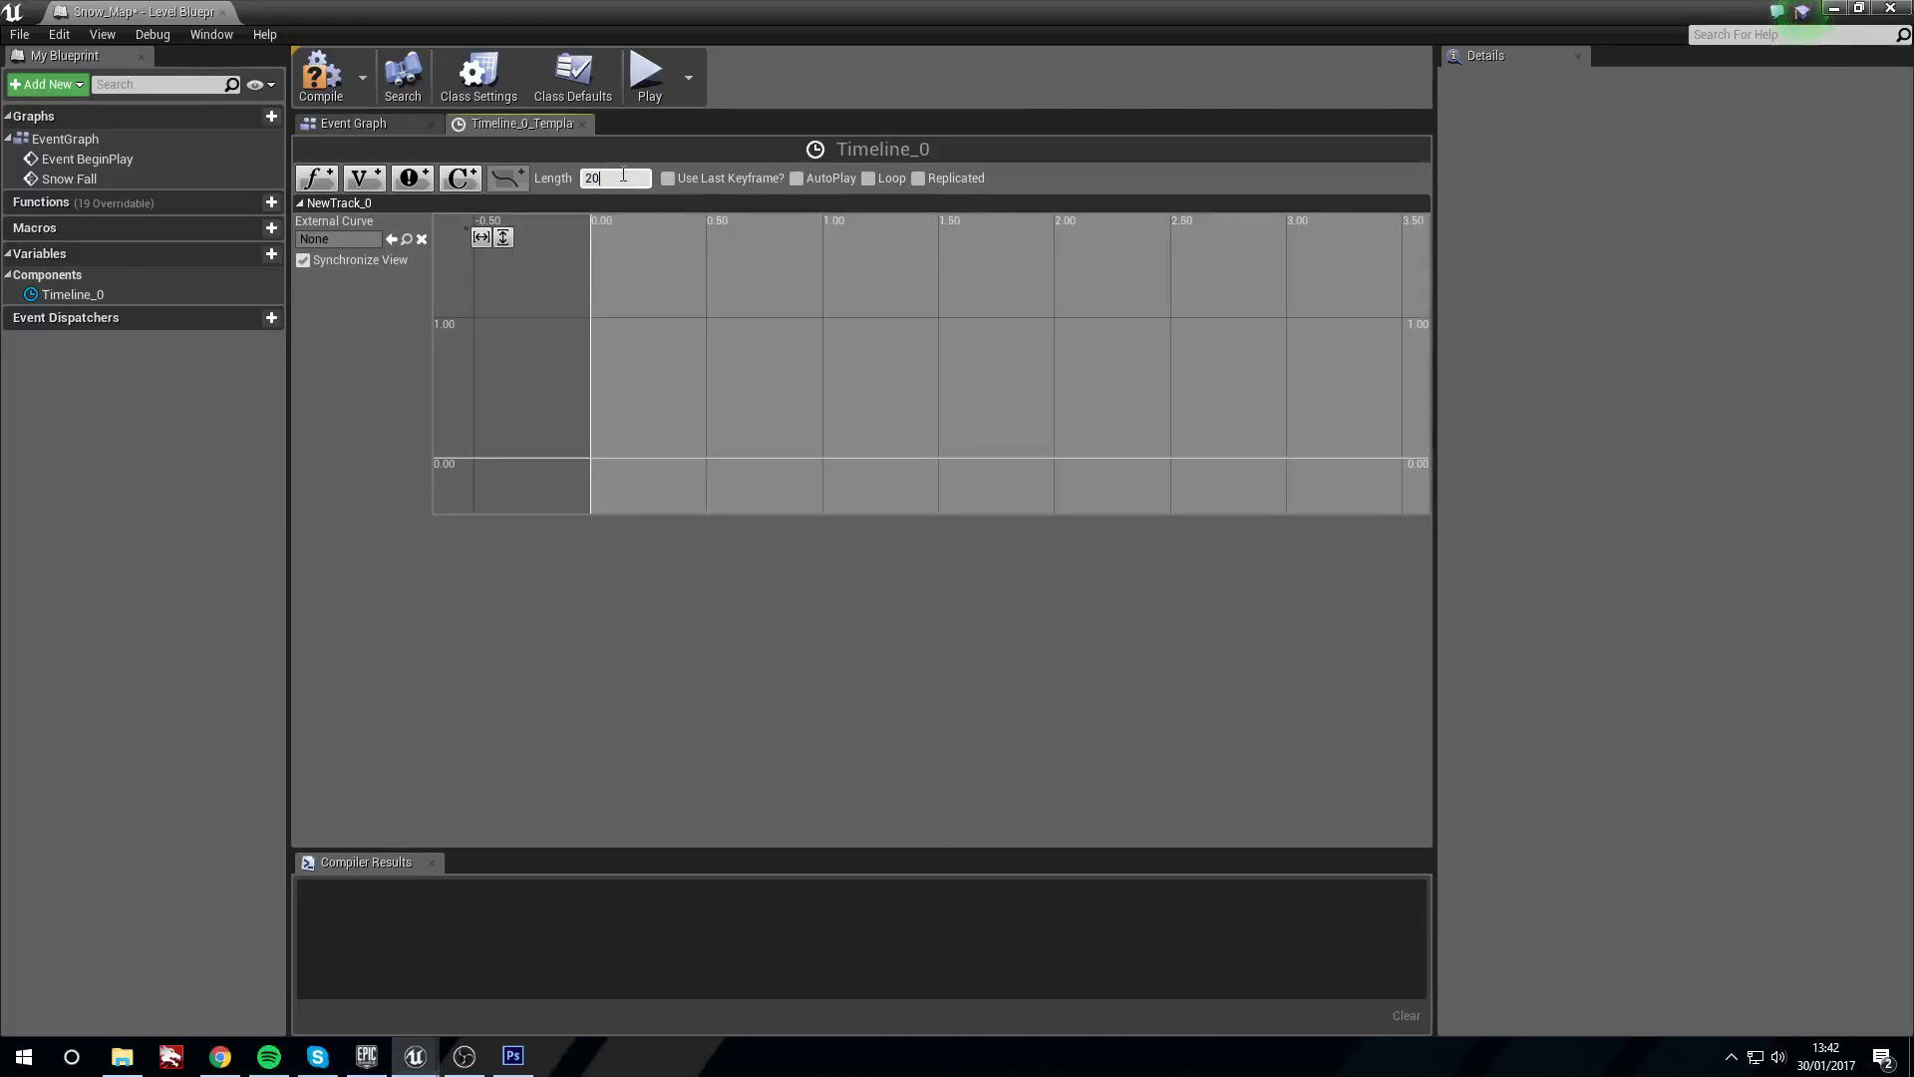
right_click(599, 401)
click(642, 427)
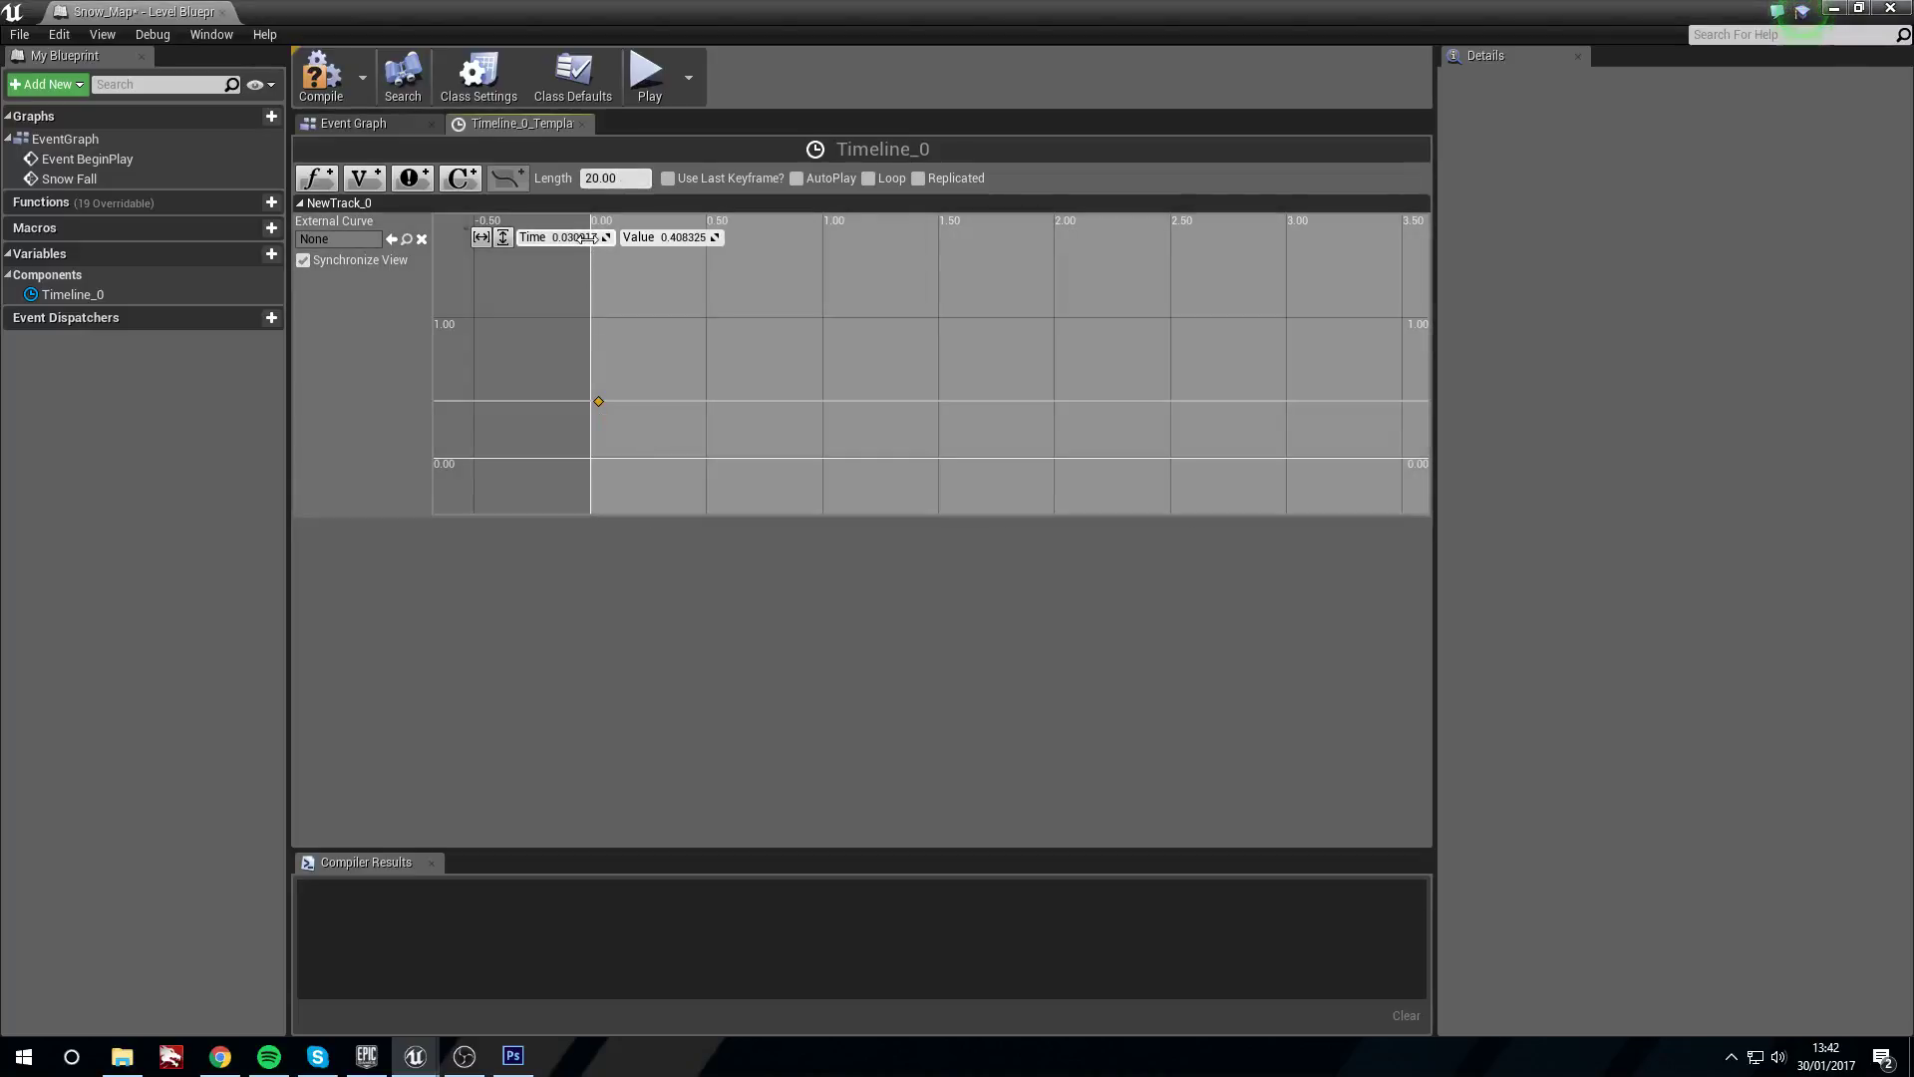
click(598, 400)
key(Delete)
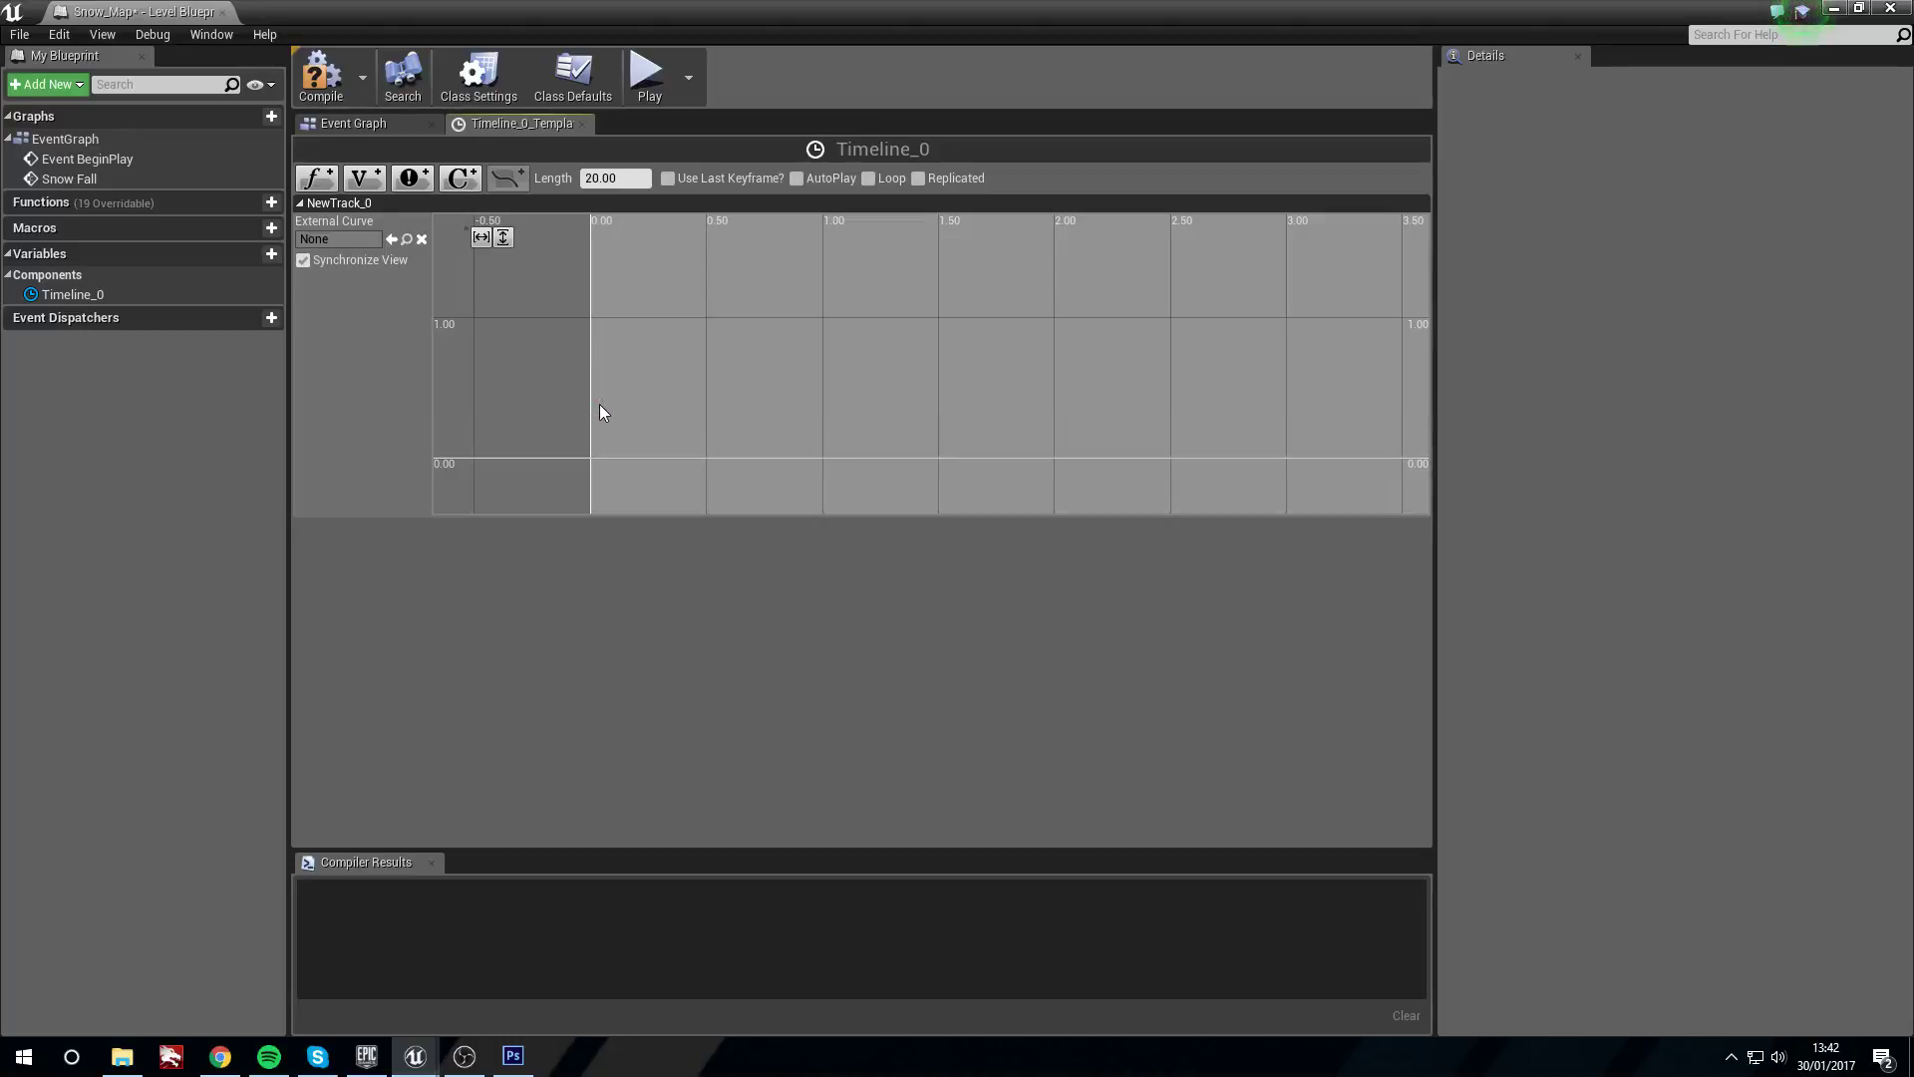
Add a key to the float track at time 0 with value 0
right_click(601, 404)
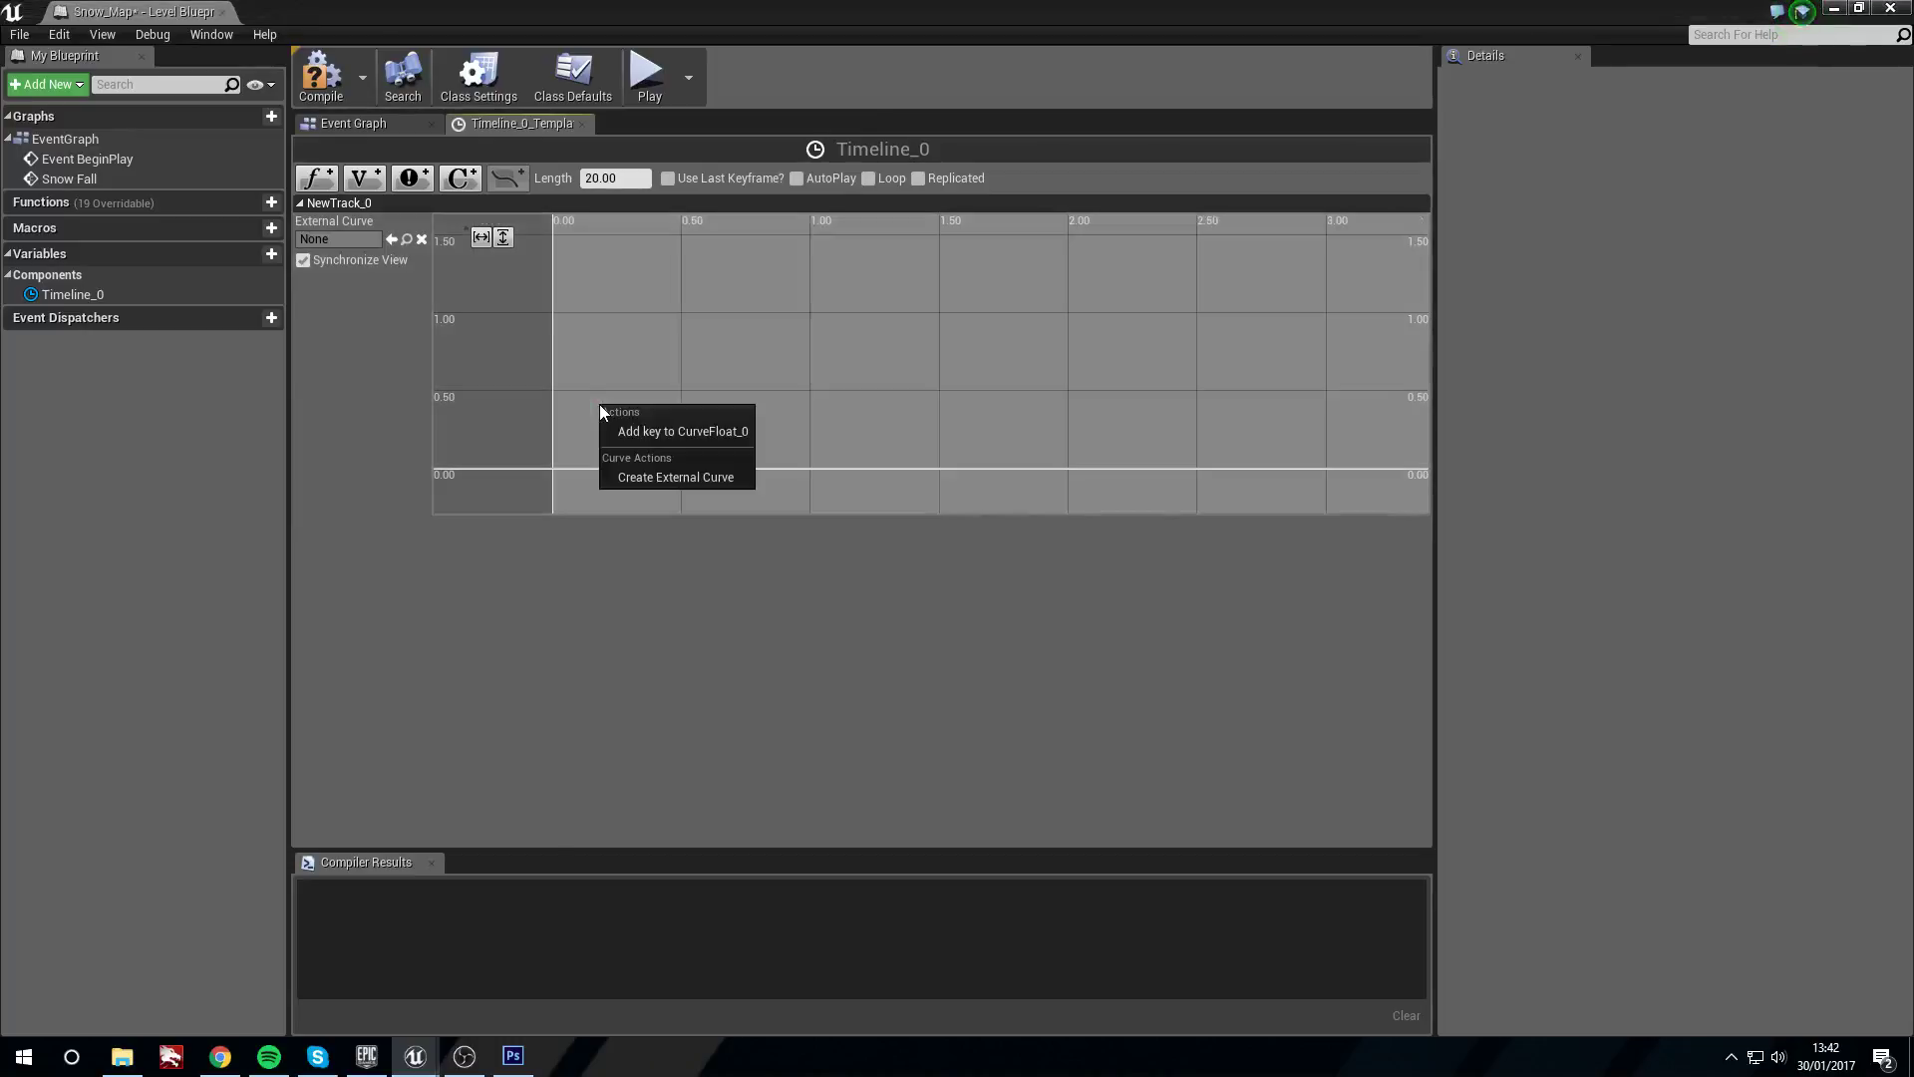
click(648, 433)
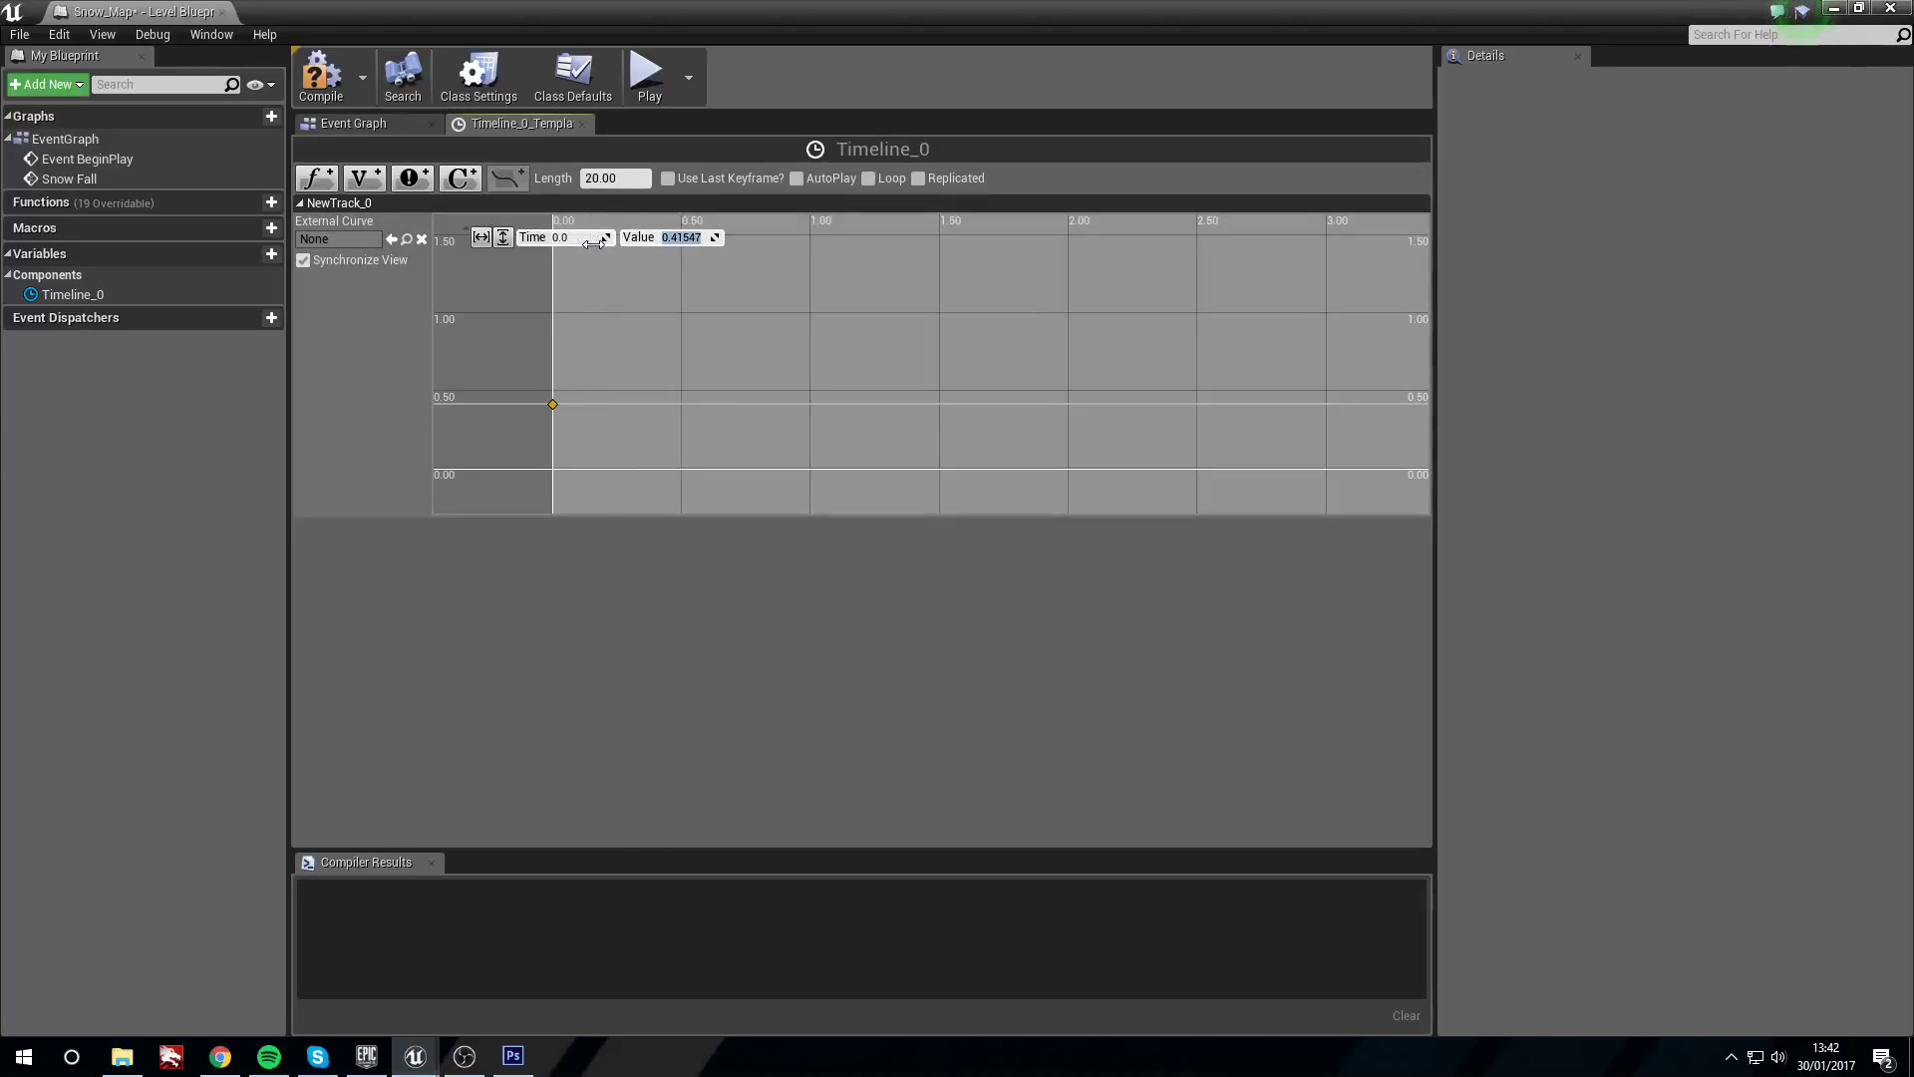
text(0)
key(Return)
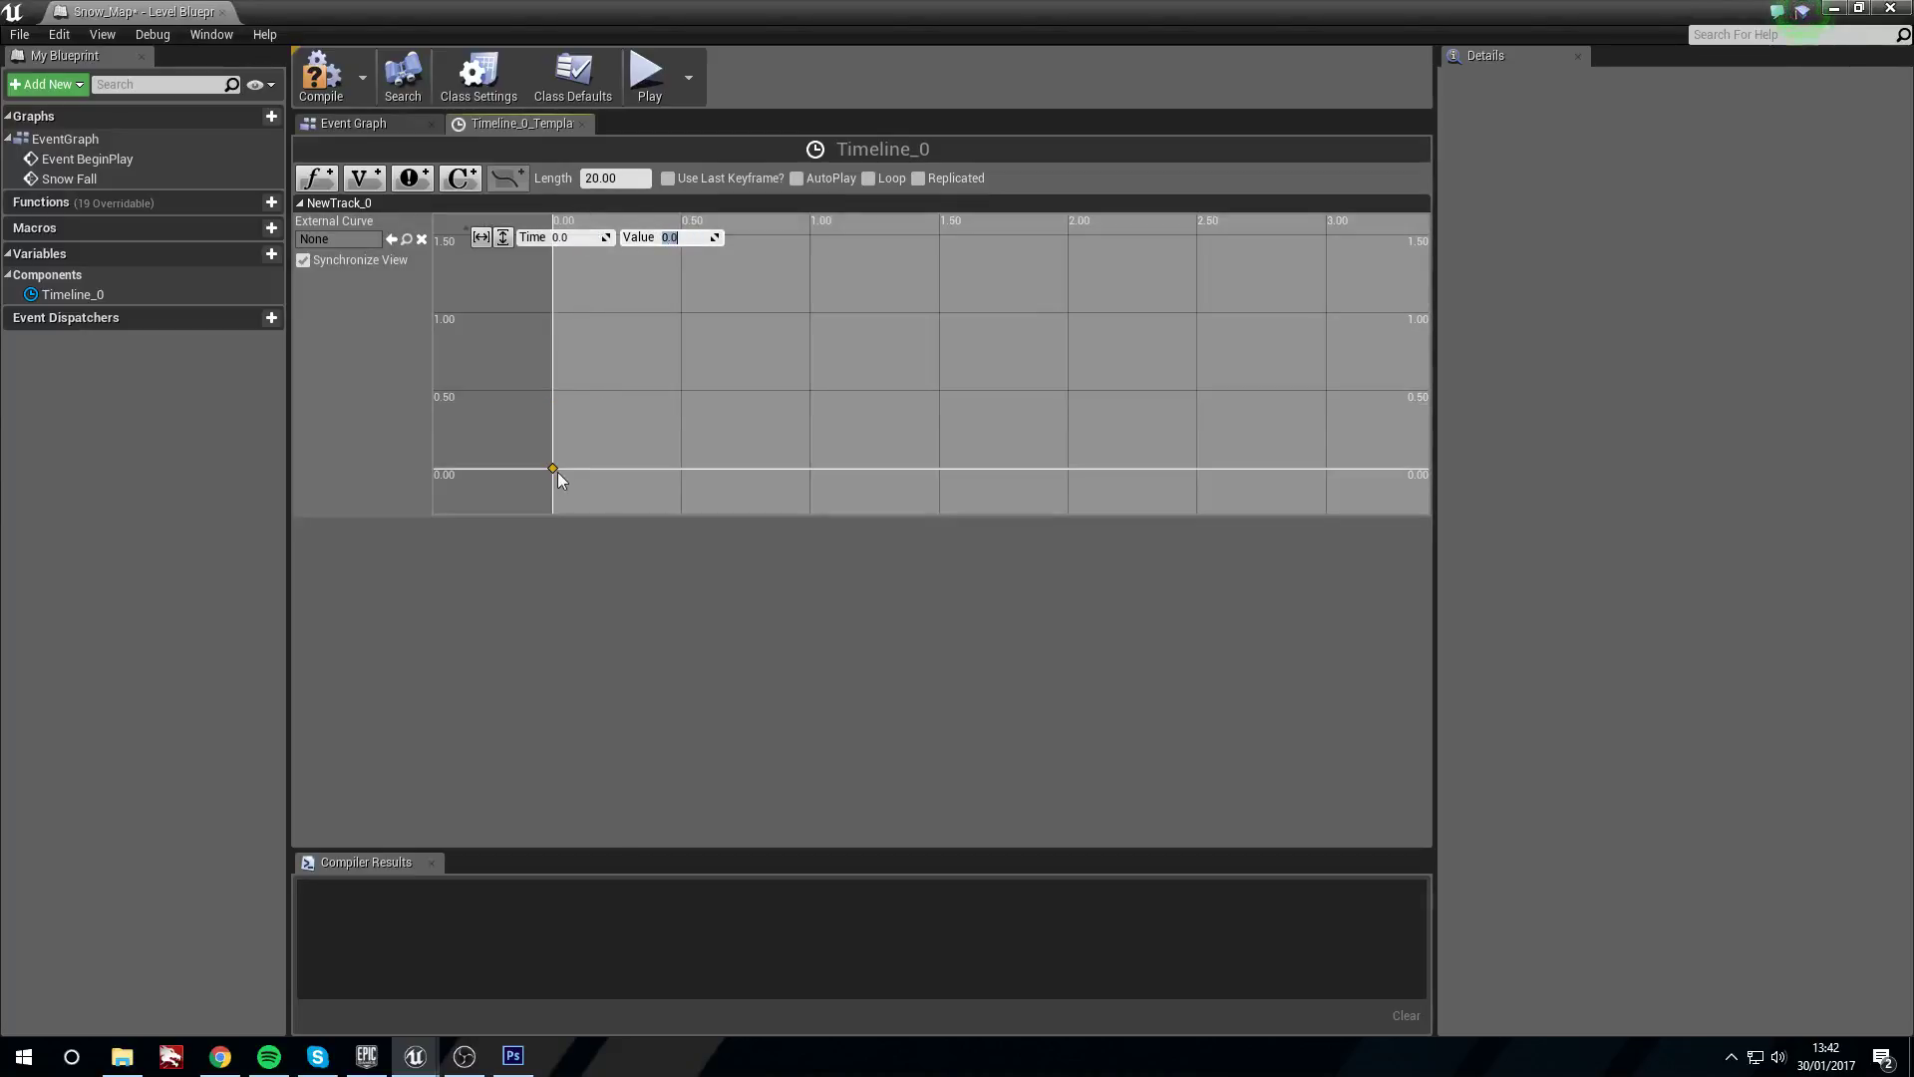
Add a second key to the float track at time 20 with value 4.5
scroll(896, 351, down, 3)
right_click(795, 342)
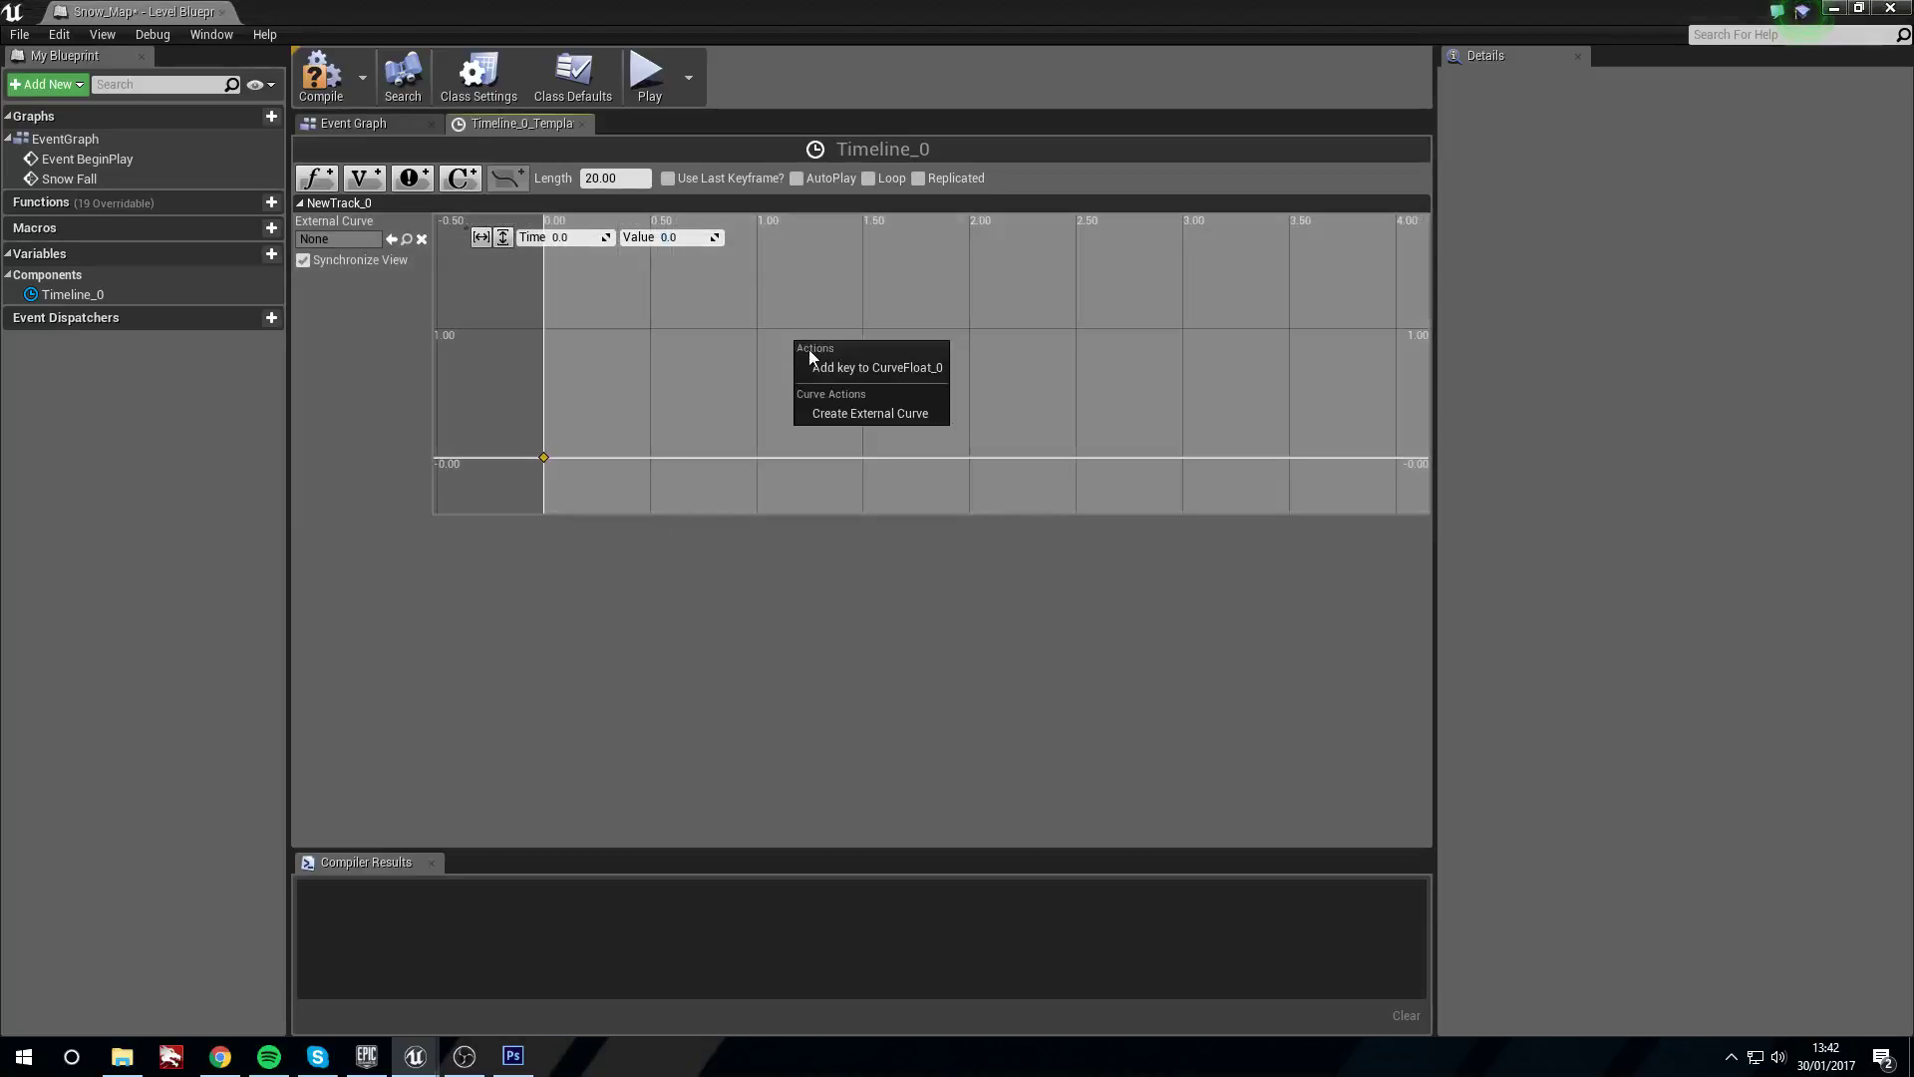
click(838, 367)
text(20)
key(Tab)
text(4.5)
key(Return)
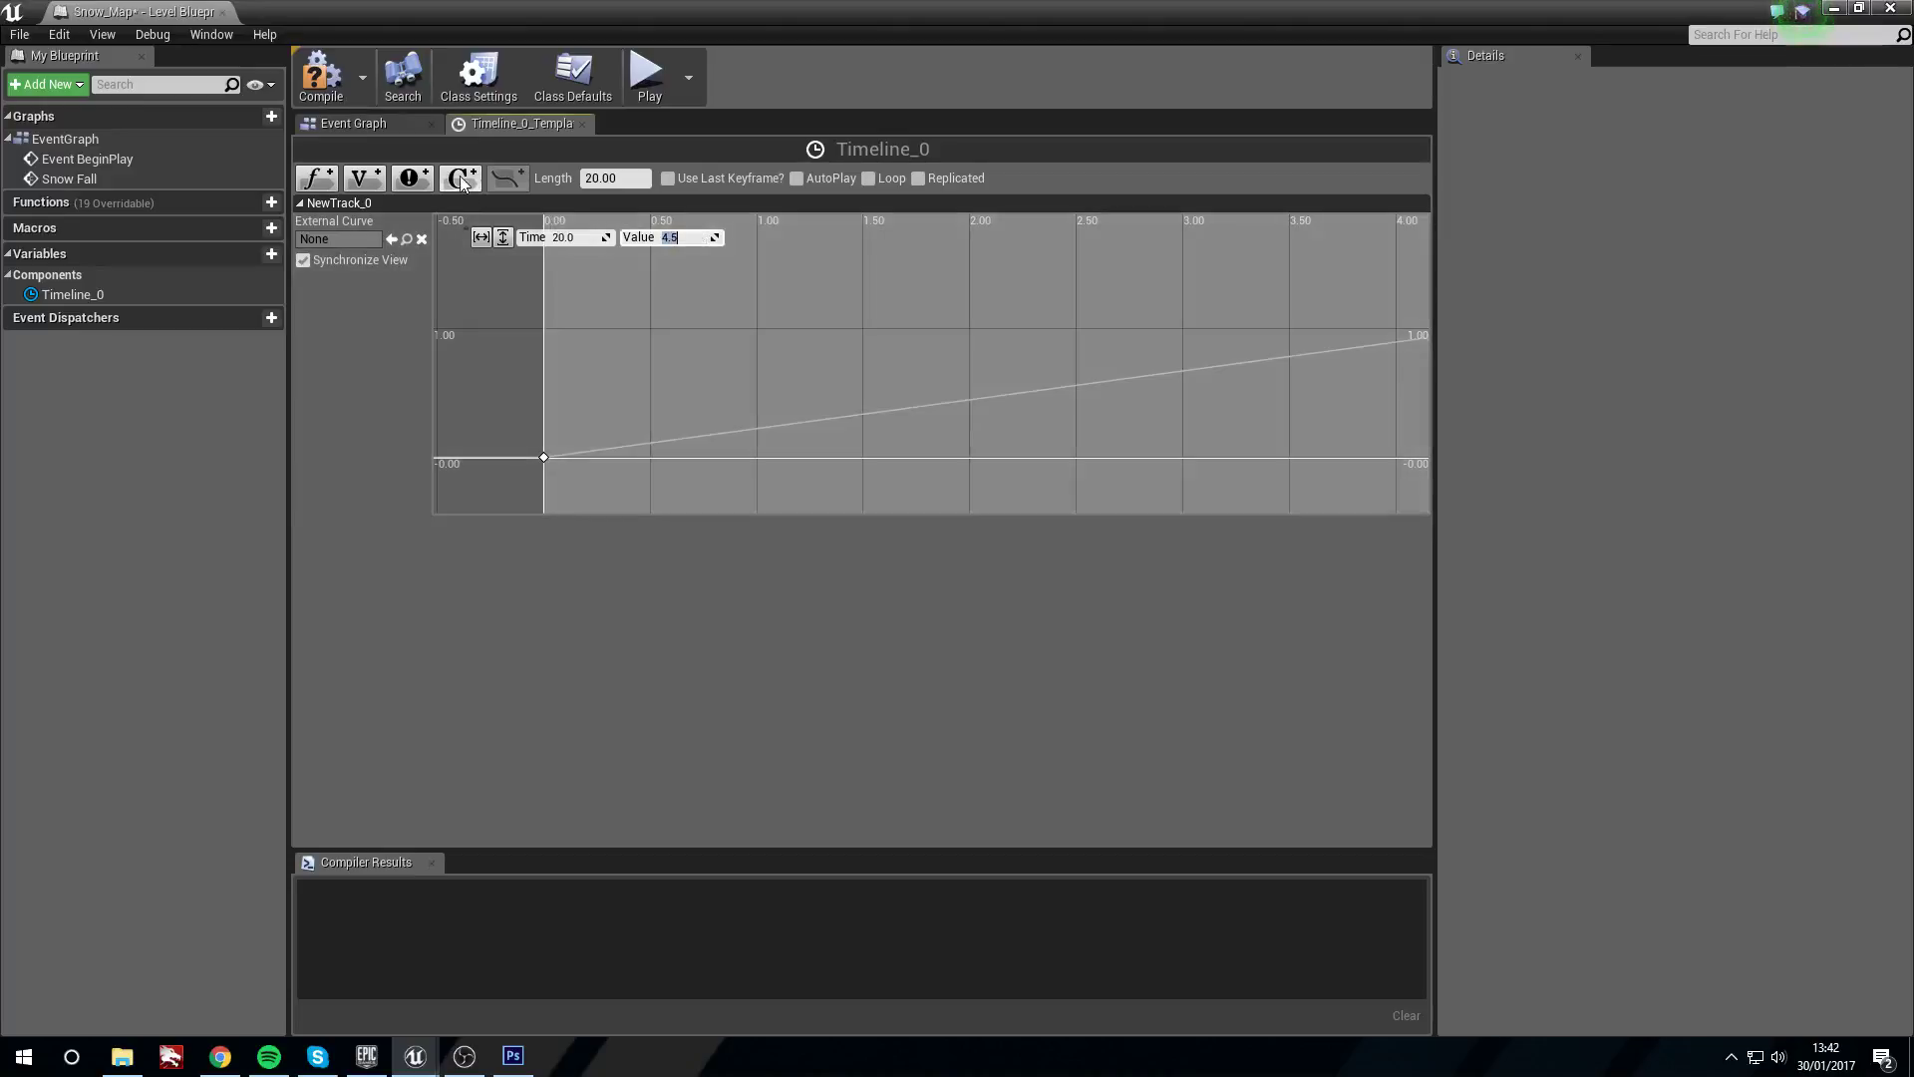
Copy the Set Scalar Parameter Value node beside the timeline and wire the timeline's Update and track outputs into it
click(347, 119)
right_drag(904, 604, 736, 501)
click(879, 317)
key(ctrl+c)
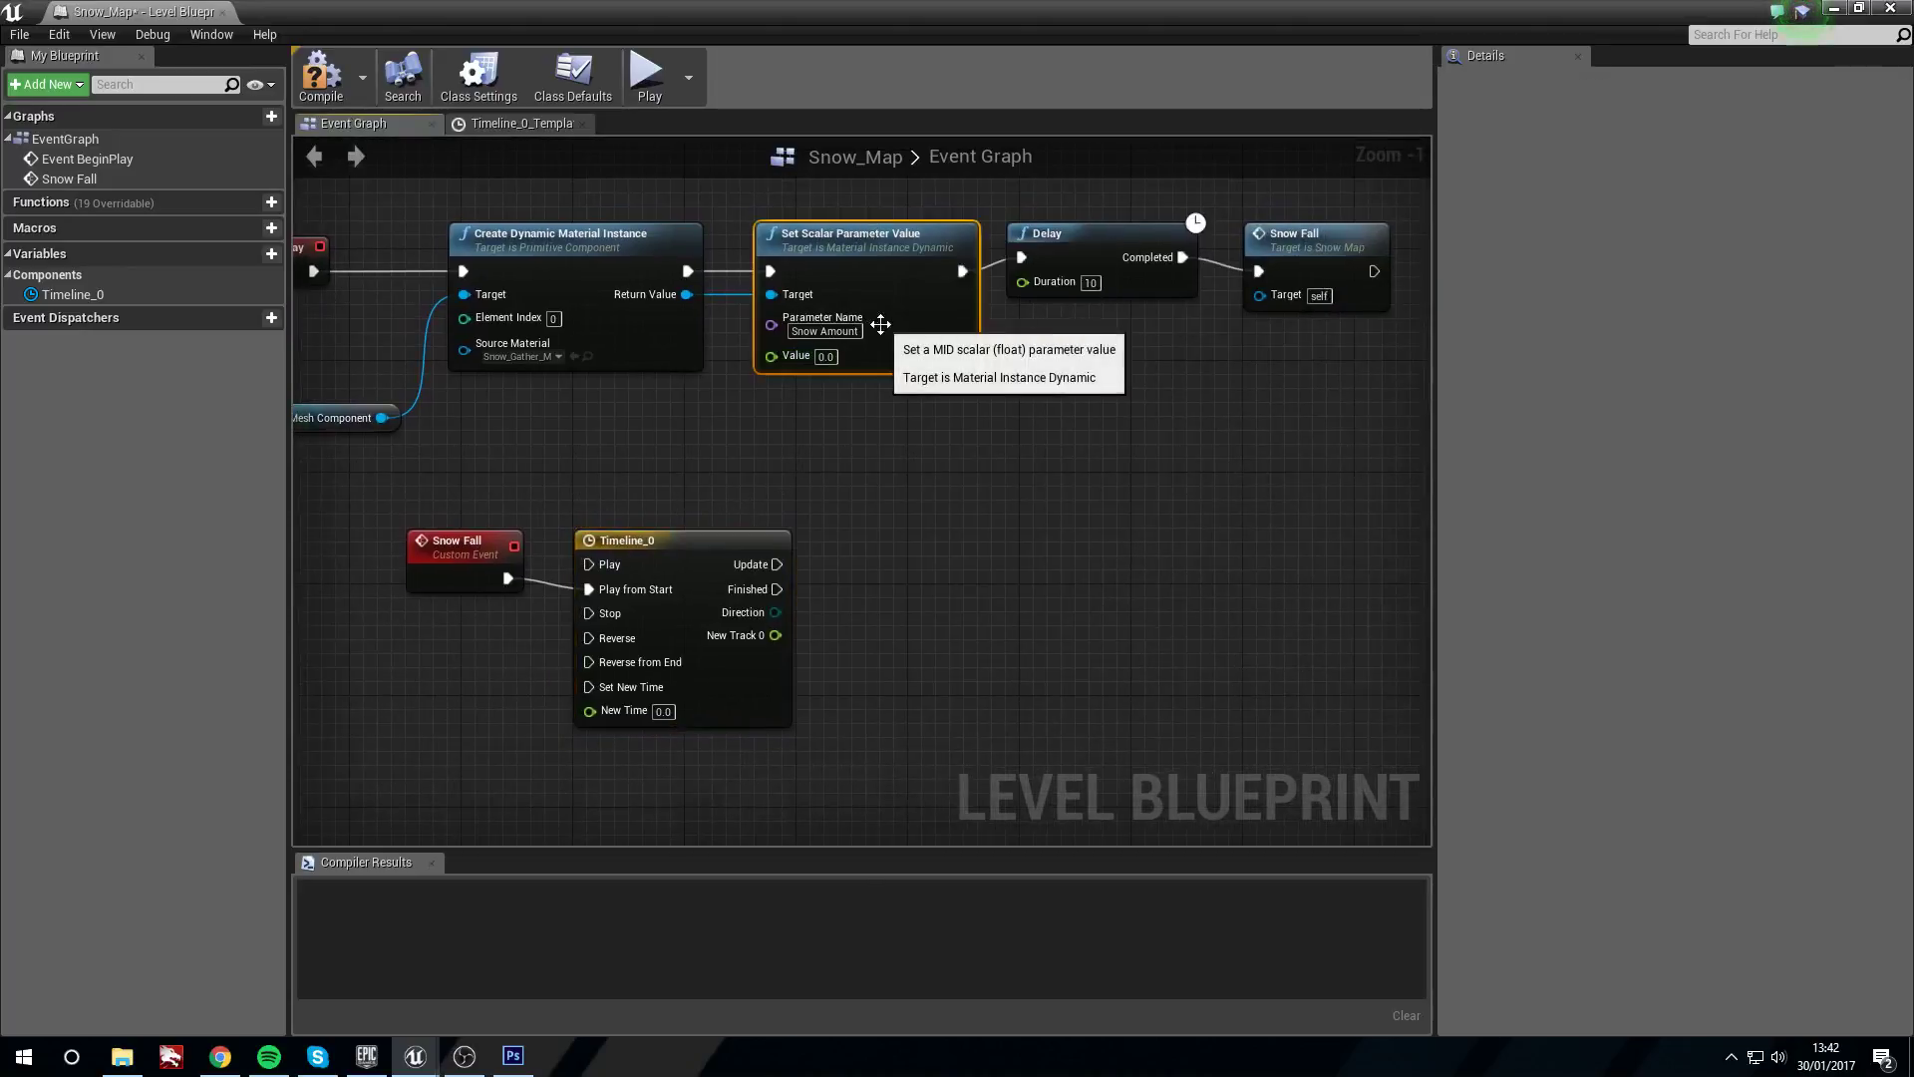
key(ctrl+v)
drag(1090, 619, 1033, 581)
drag(778, 565, 1012, 547)
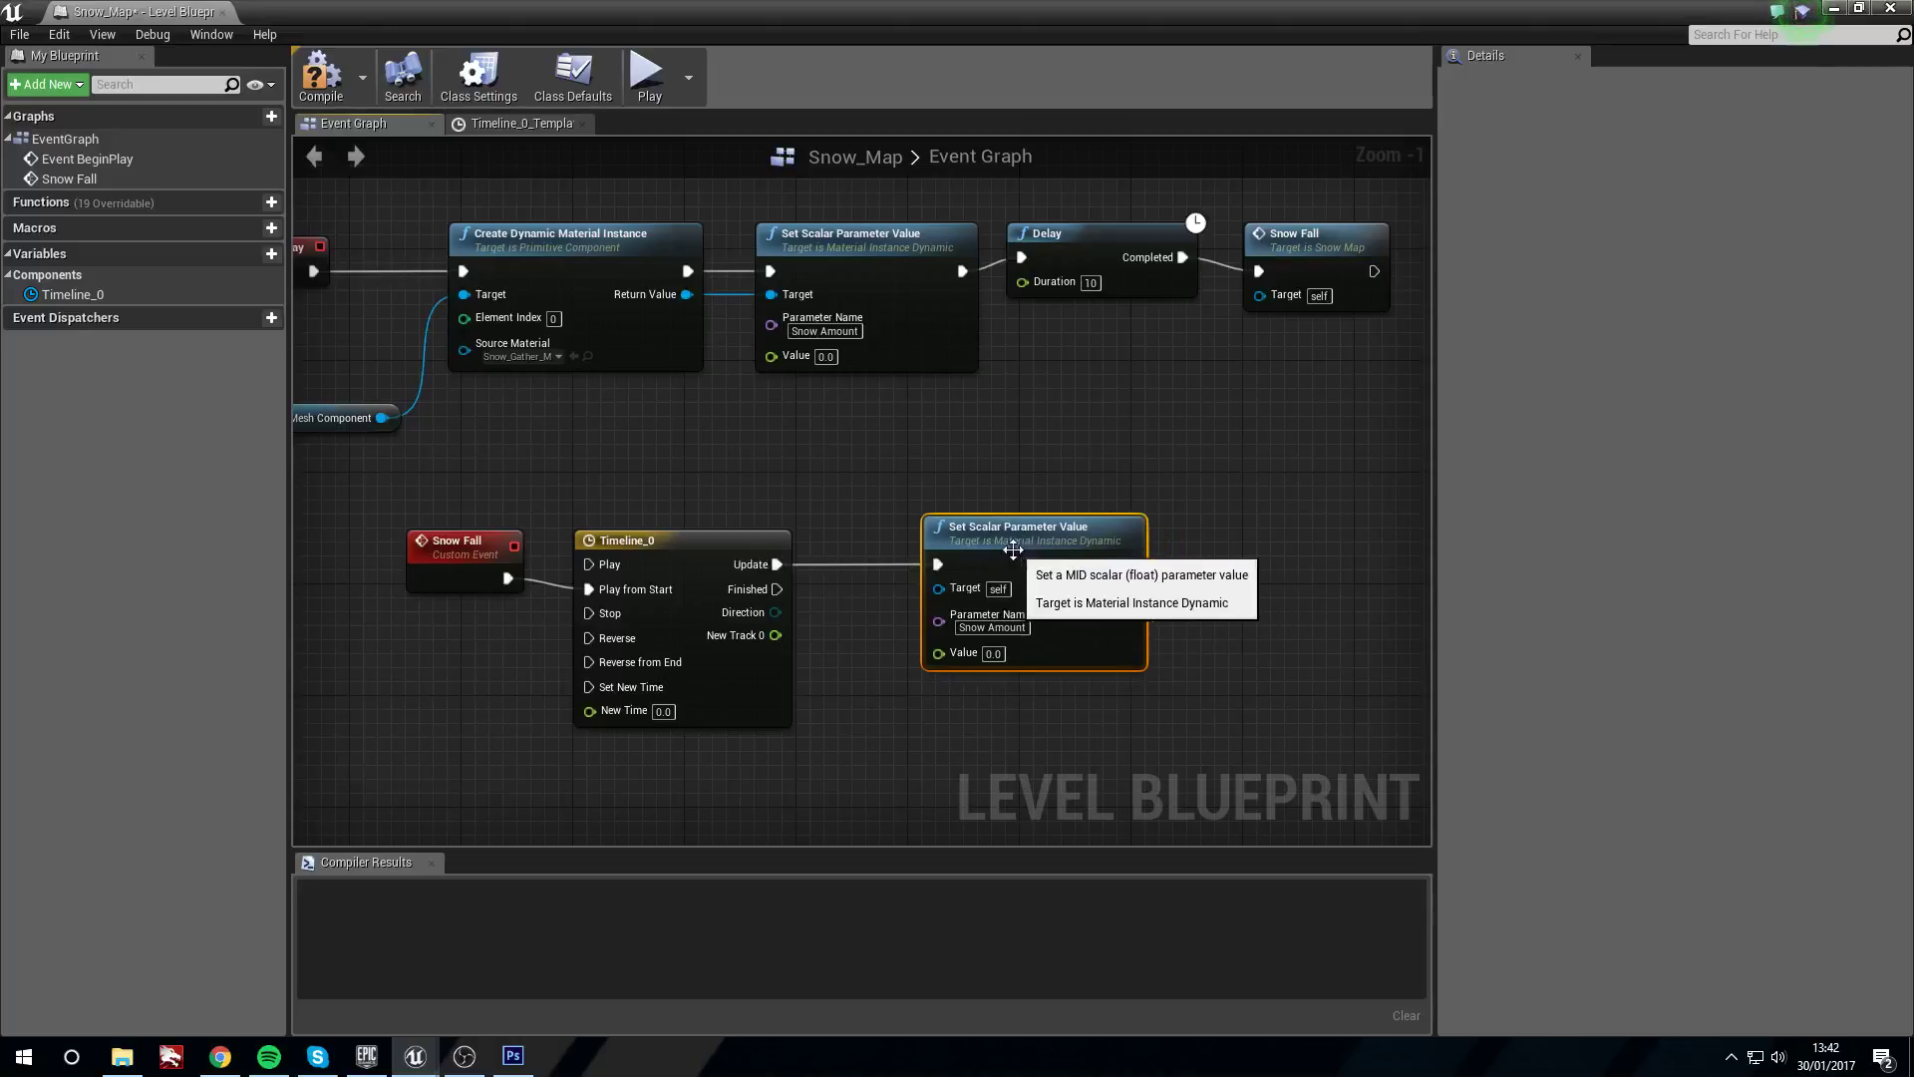
drag(775, 637, 938, 652)
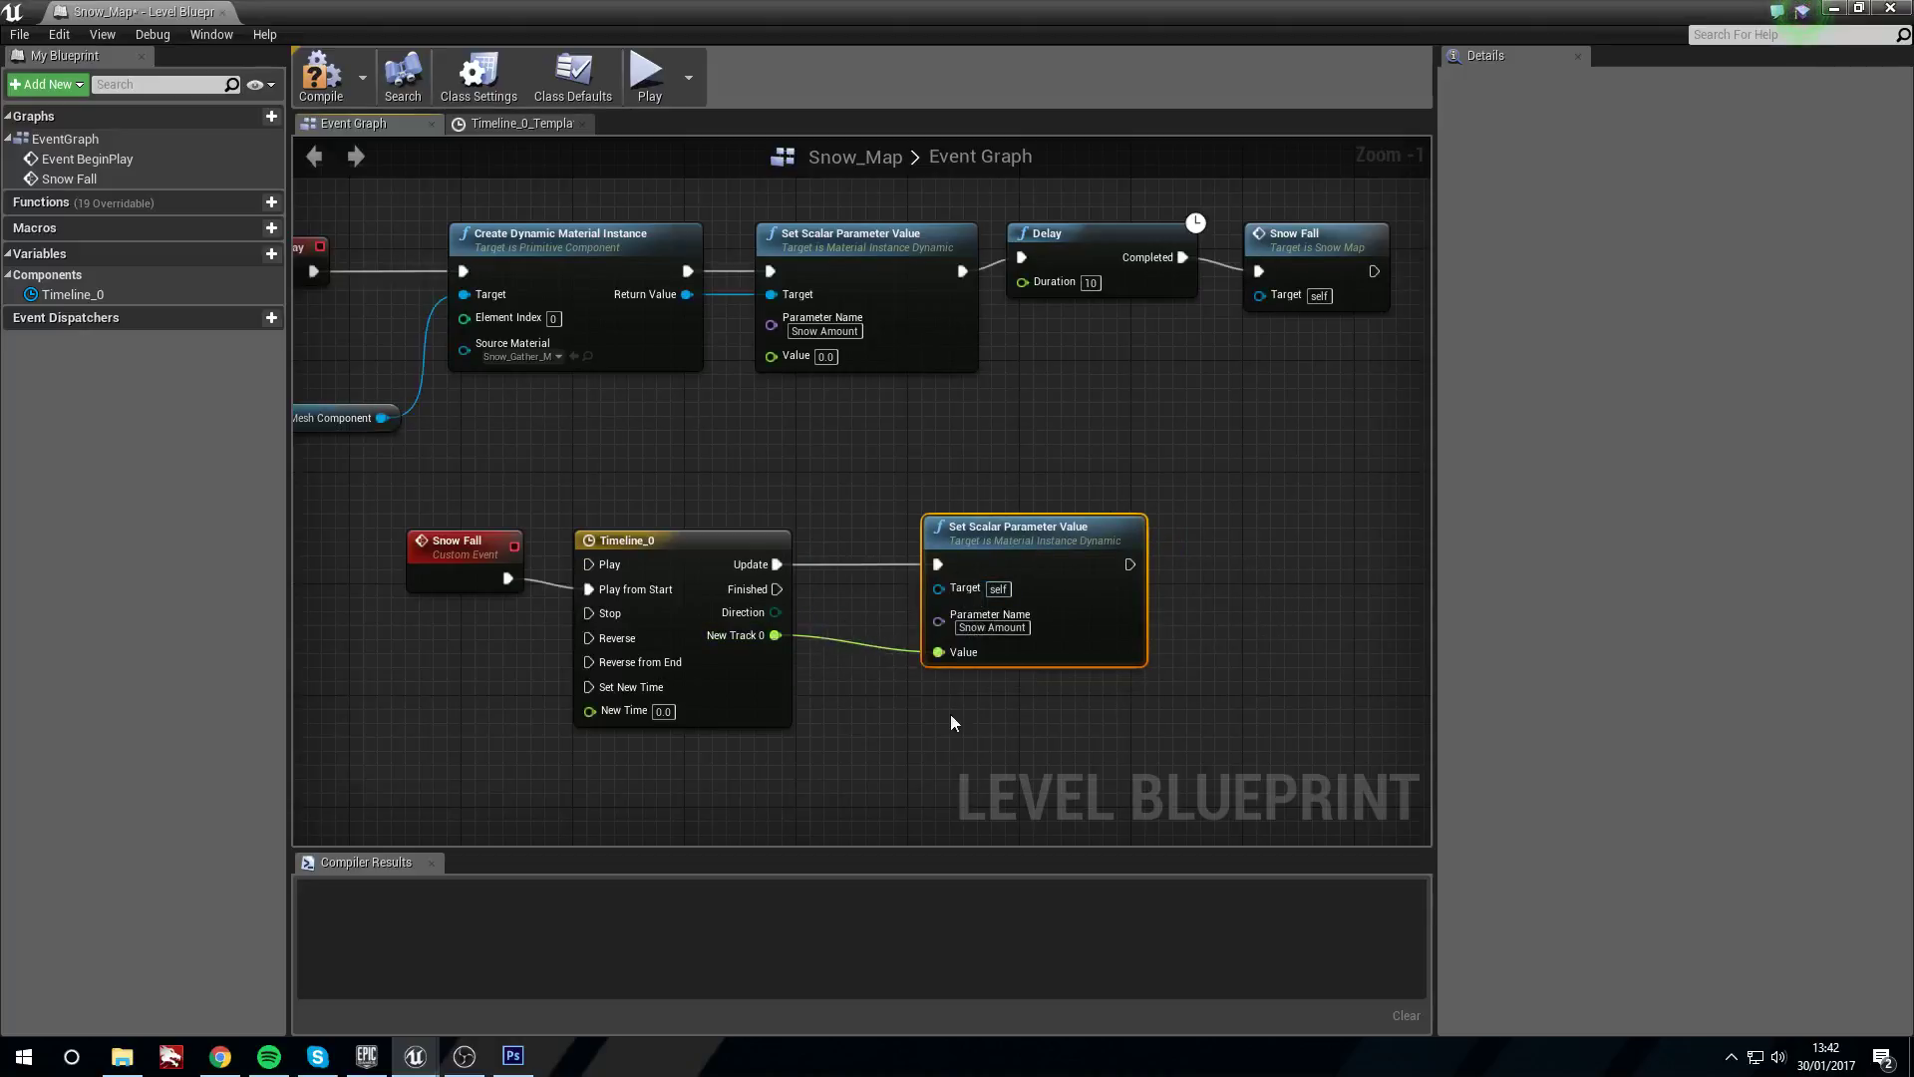
Rename the timeline's float track to Snow Amount and return to the event graph
double_click(649, 541)
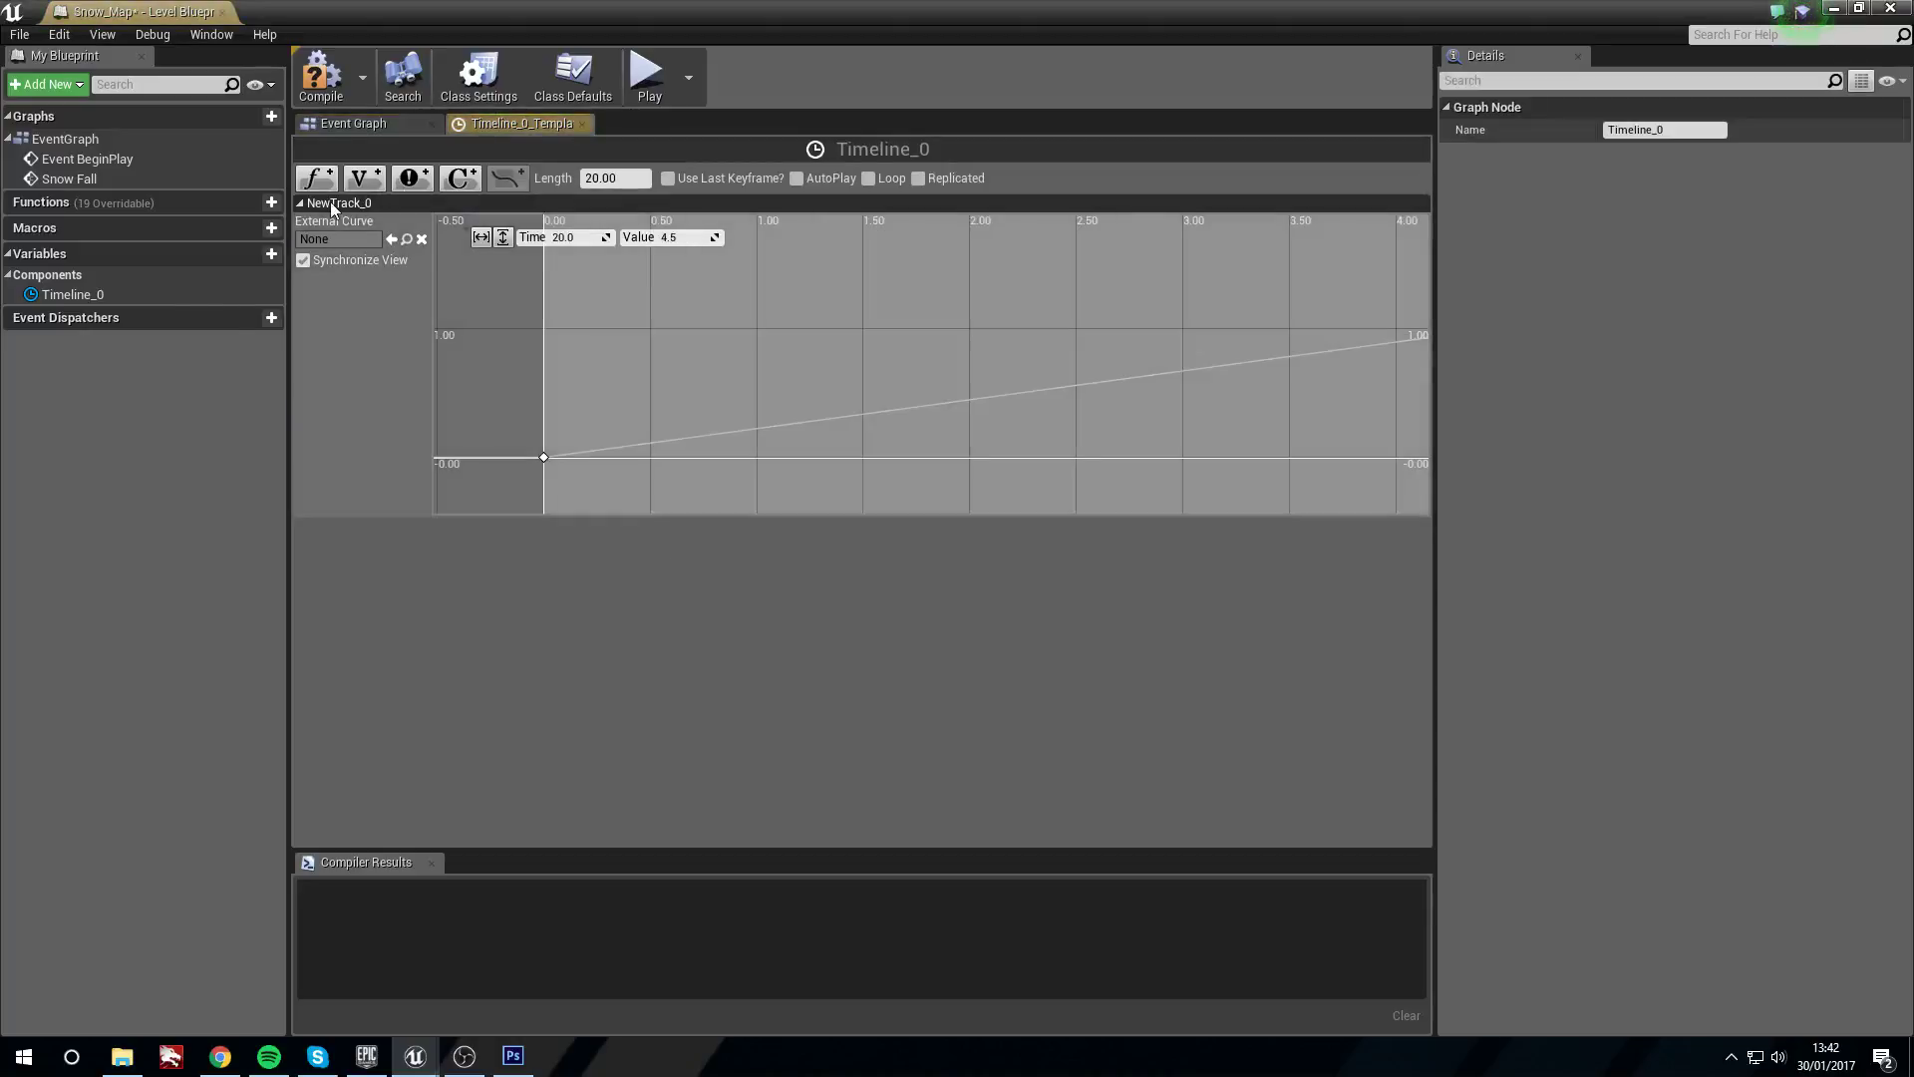
double_click(344, 204)
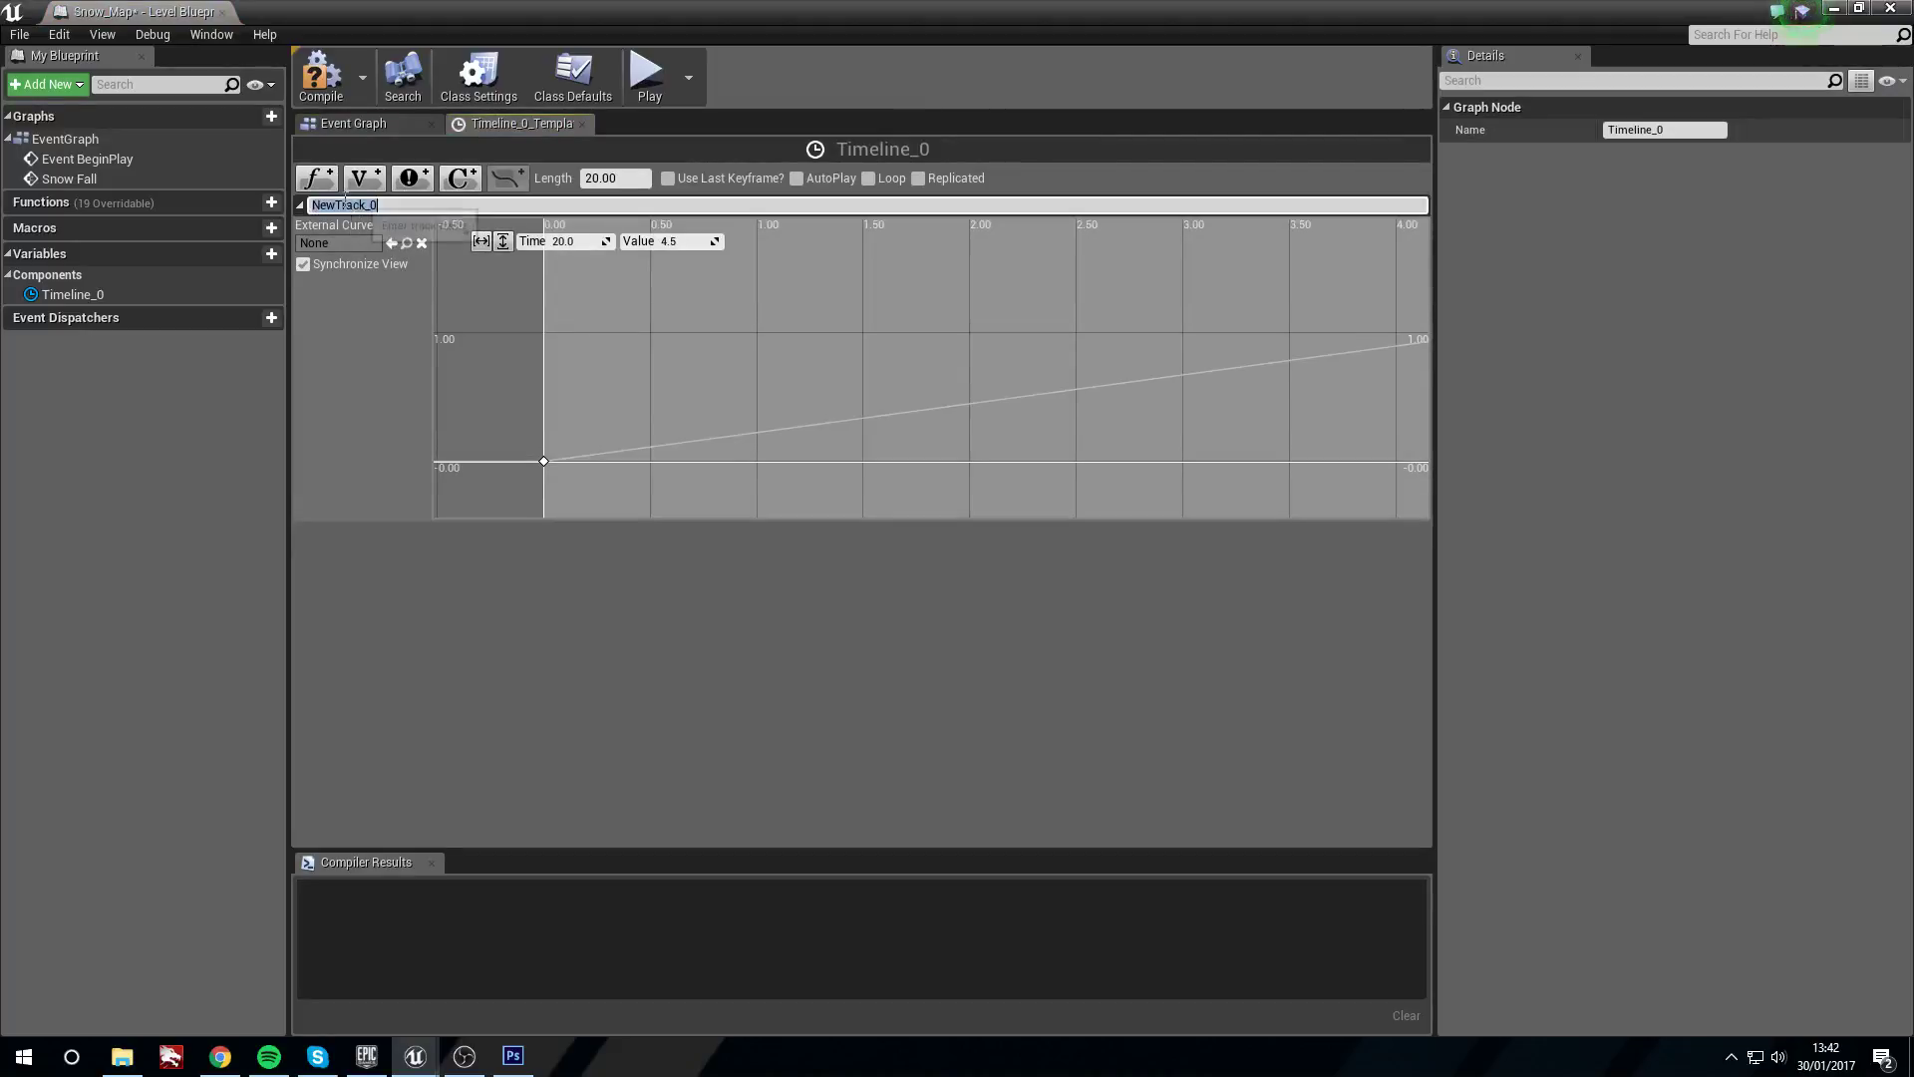
text(Snow Amo)
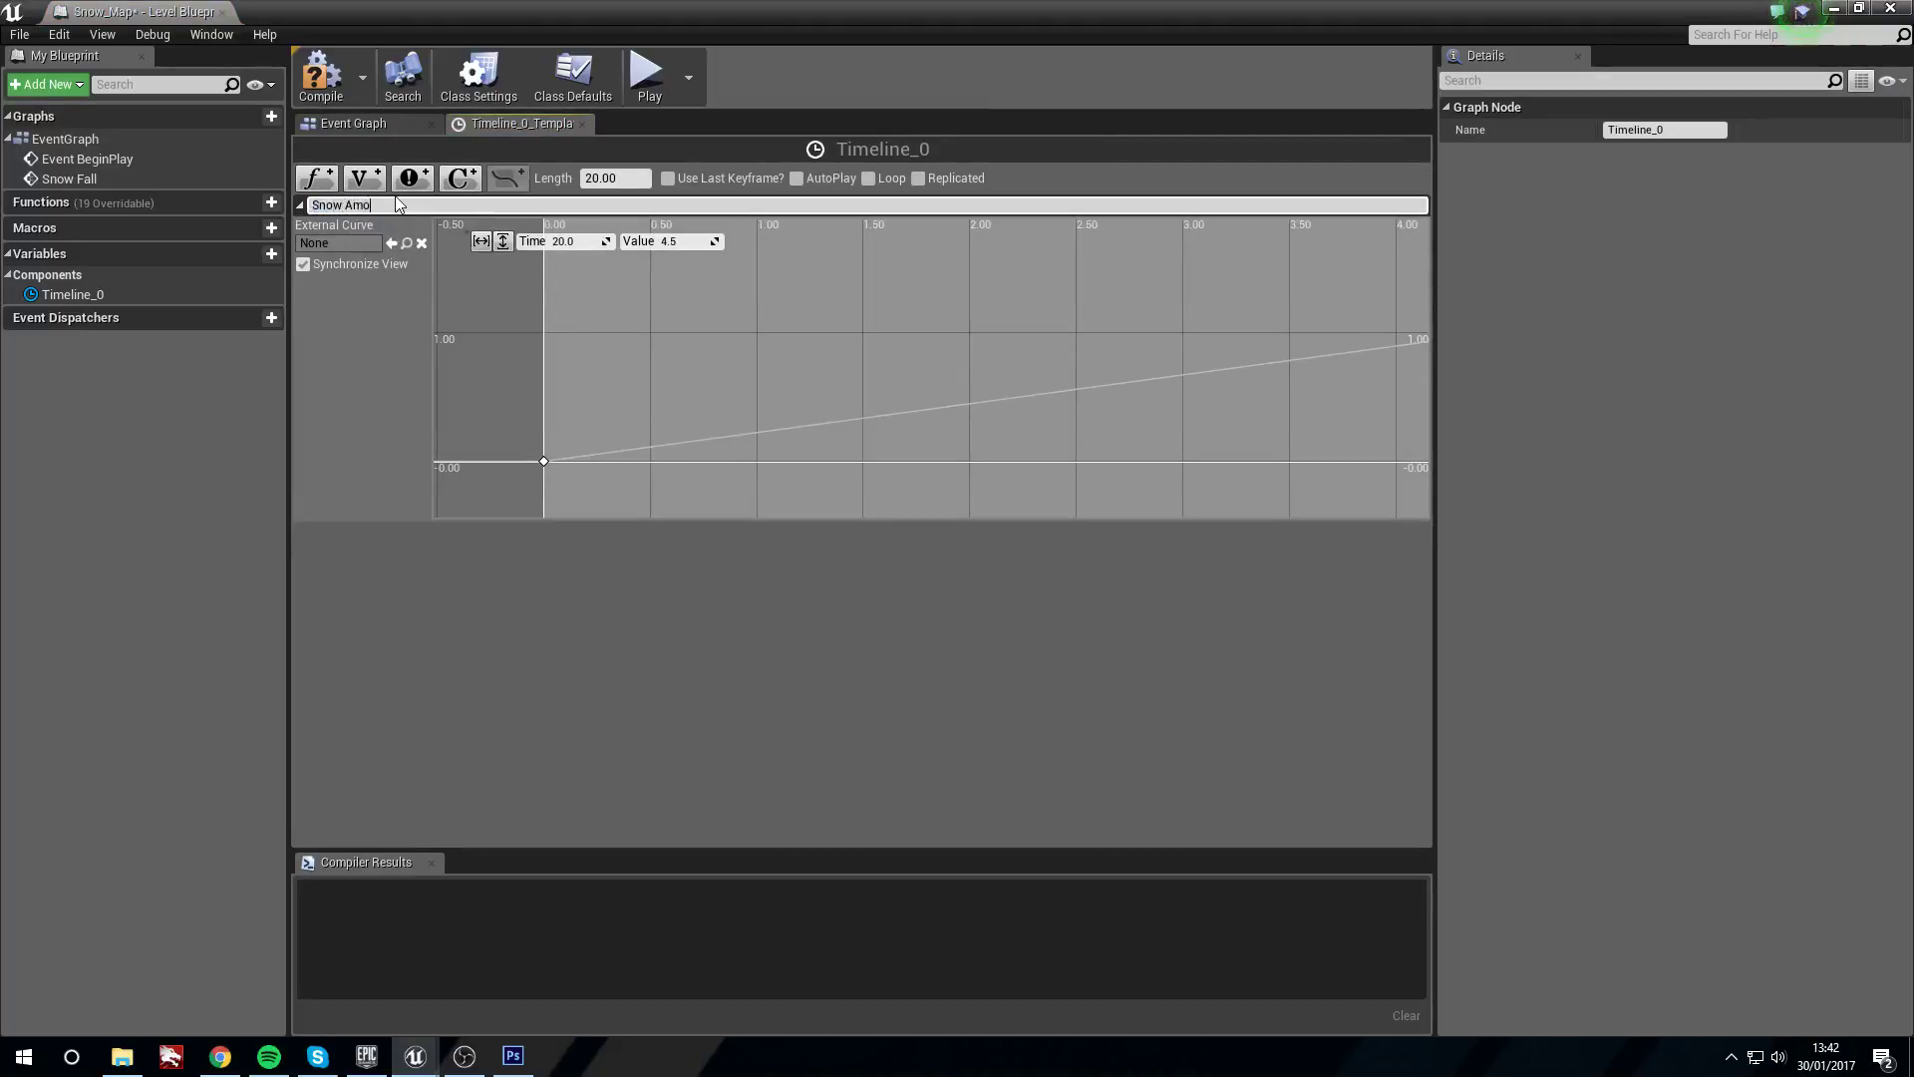
text(unt)
key(Return)
click(387, 126)
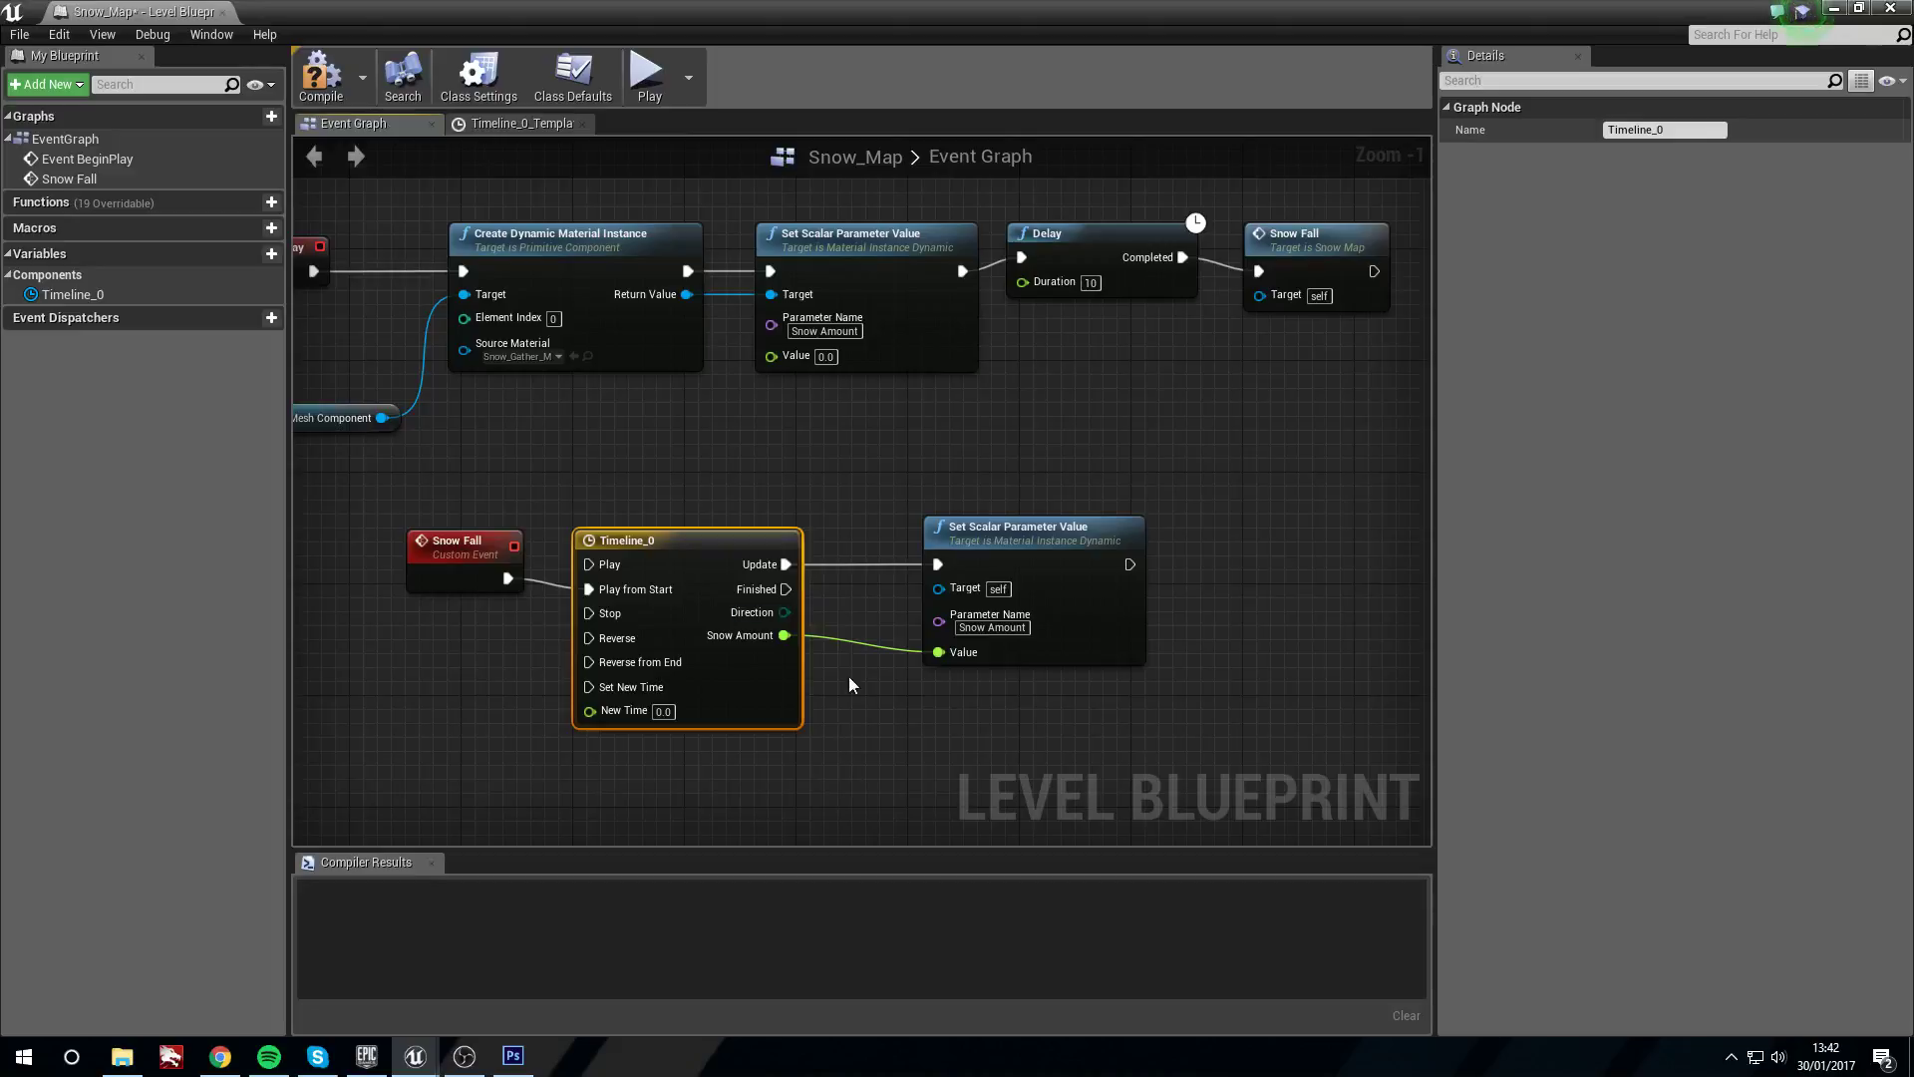
Connect the Create Dynamic Material Instance Return Value to the Target of the timeline's Set Scalar Parameter Value node
click(957, 559)
right_drag(438, 542, 710, 491)
click(614, 543)
drag(716, 320, 1025, 579)
click(644, 275)
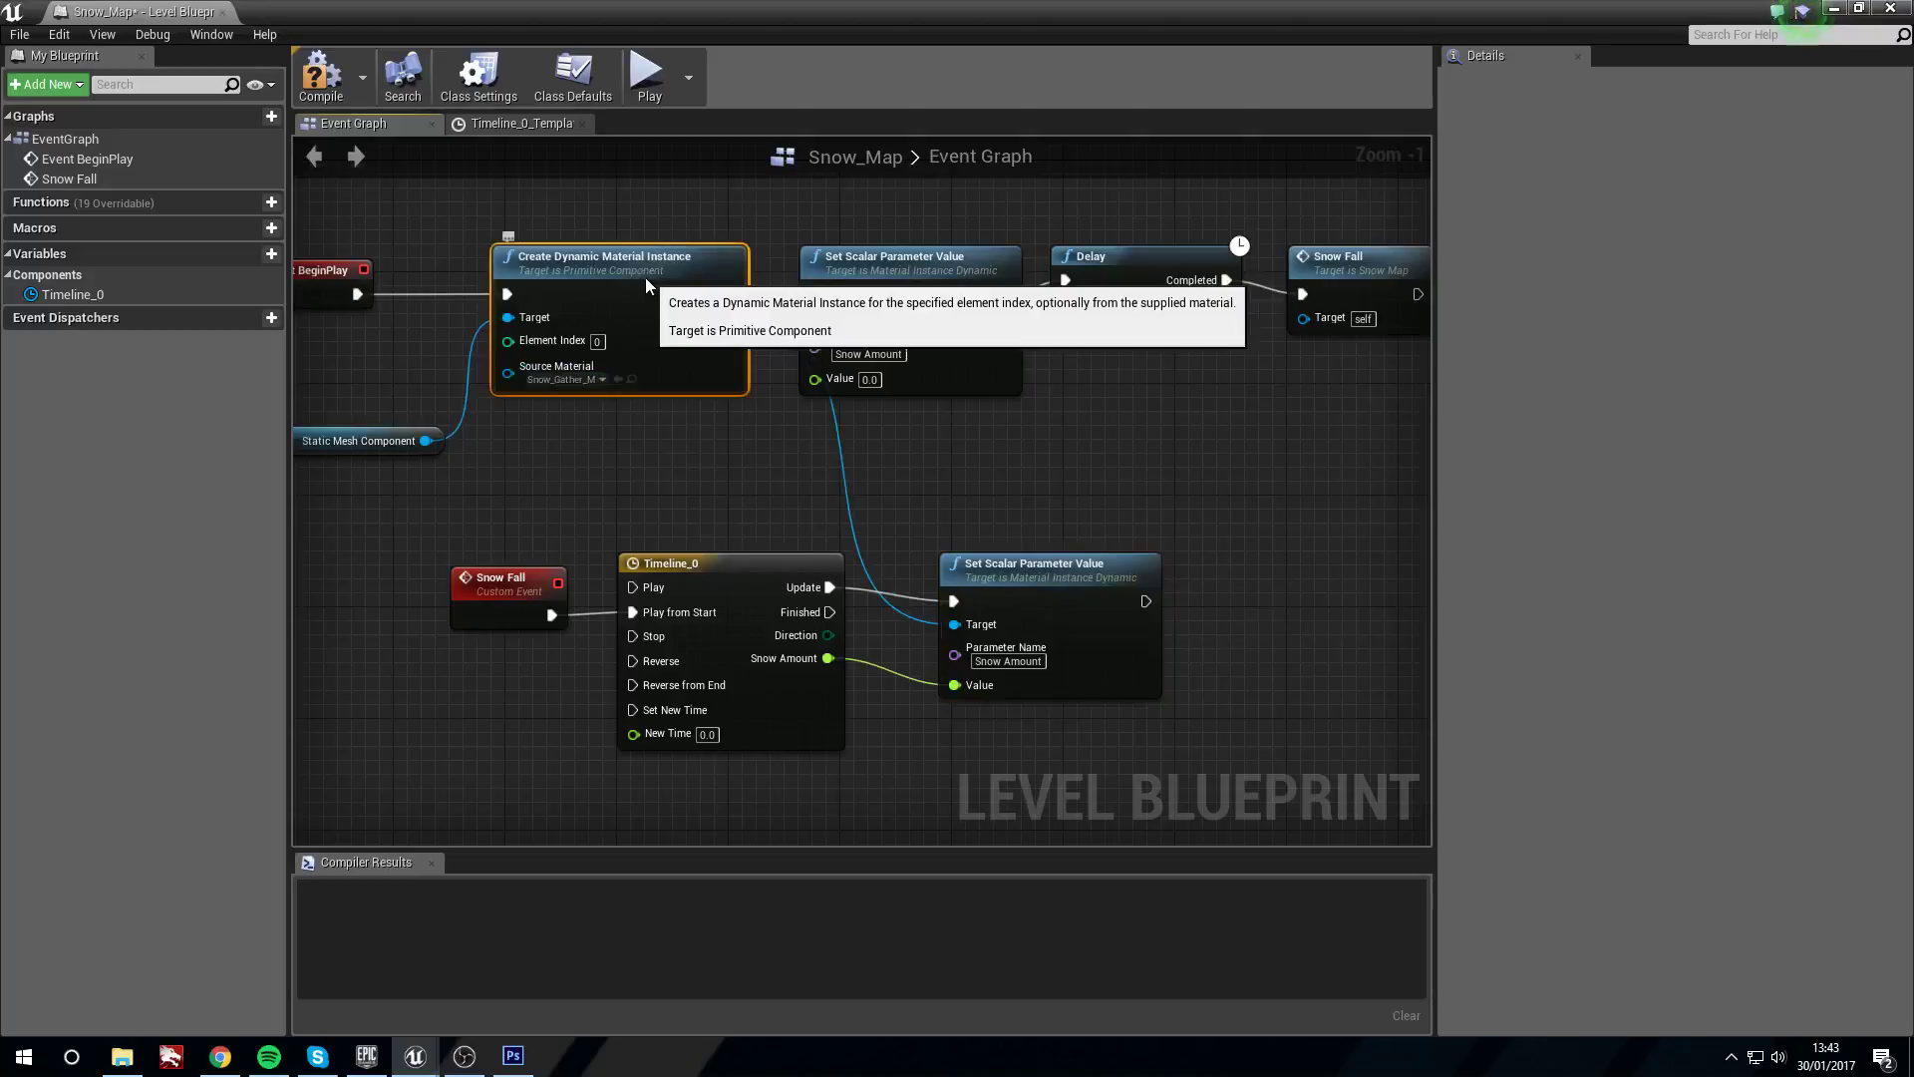
right_drag(844, 512, 895, 519)
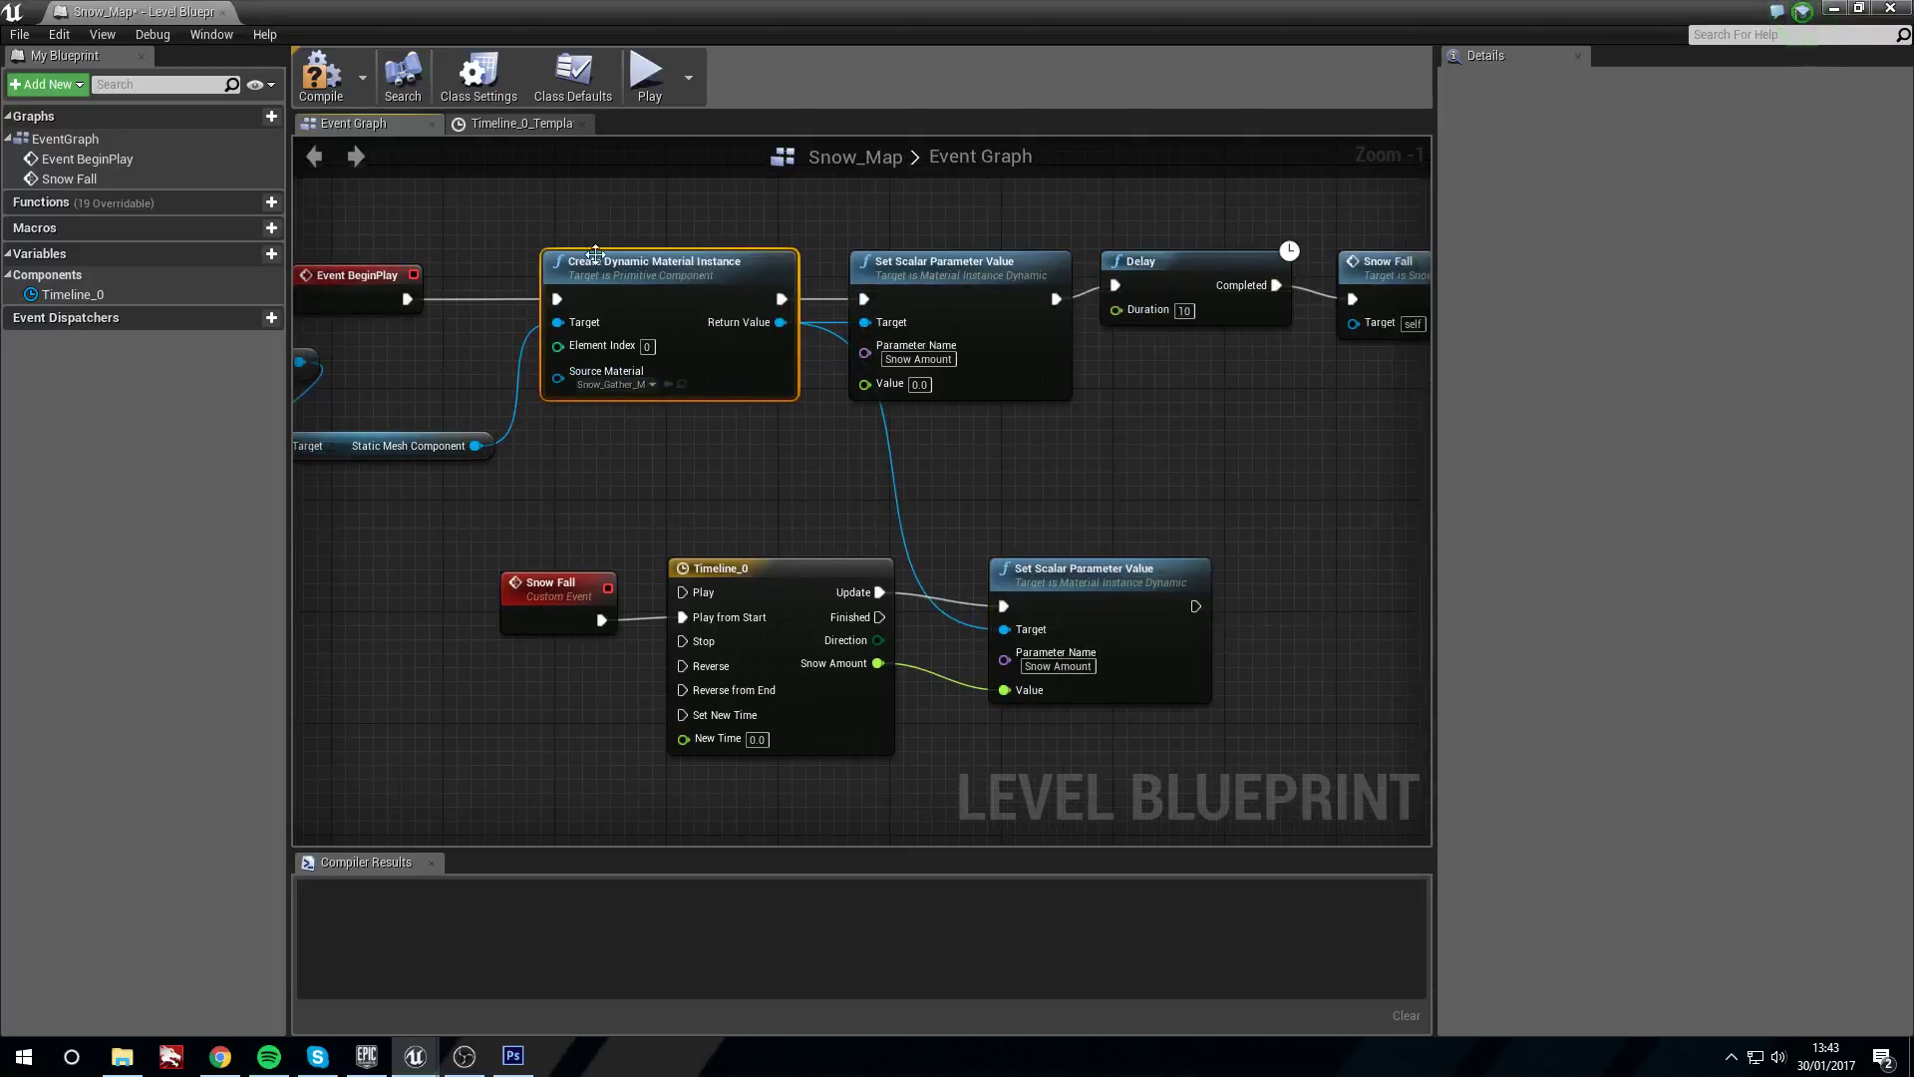
Compile the level blueprint and play-test the level to check the snow building up on the floor, then stop the play session
click(337, 90)
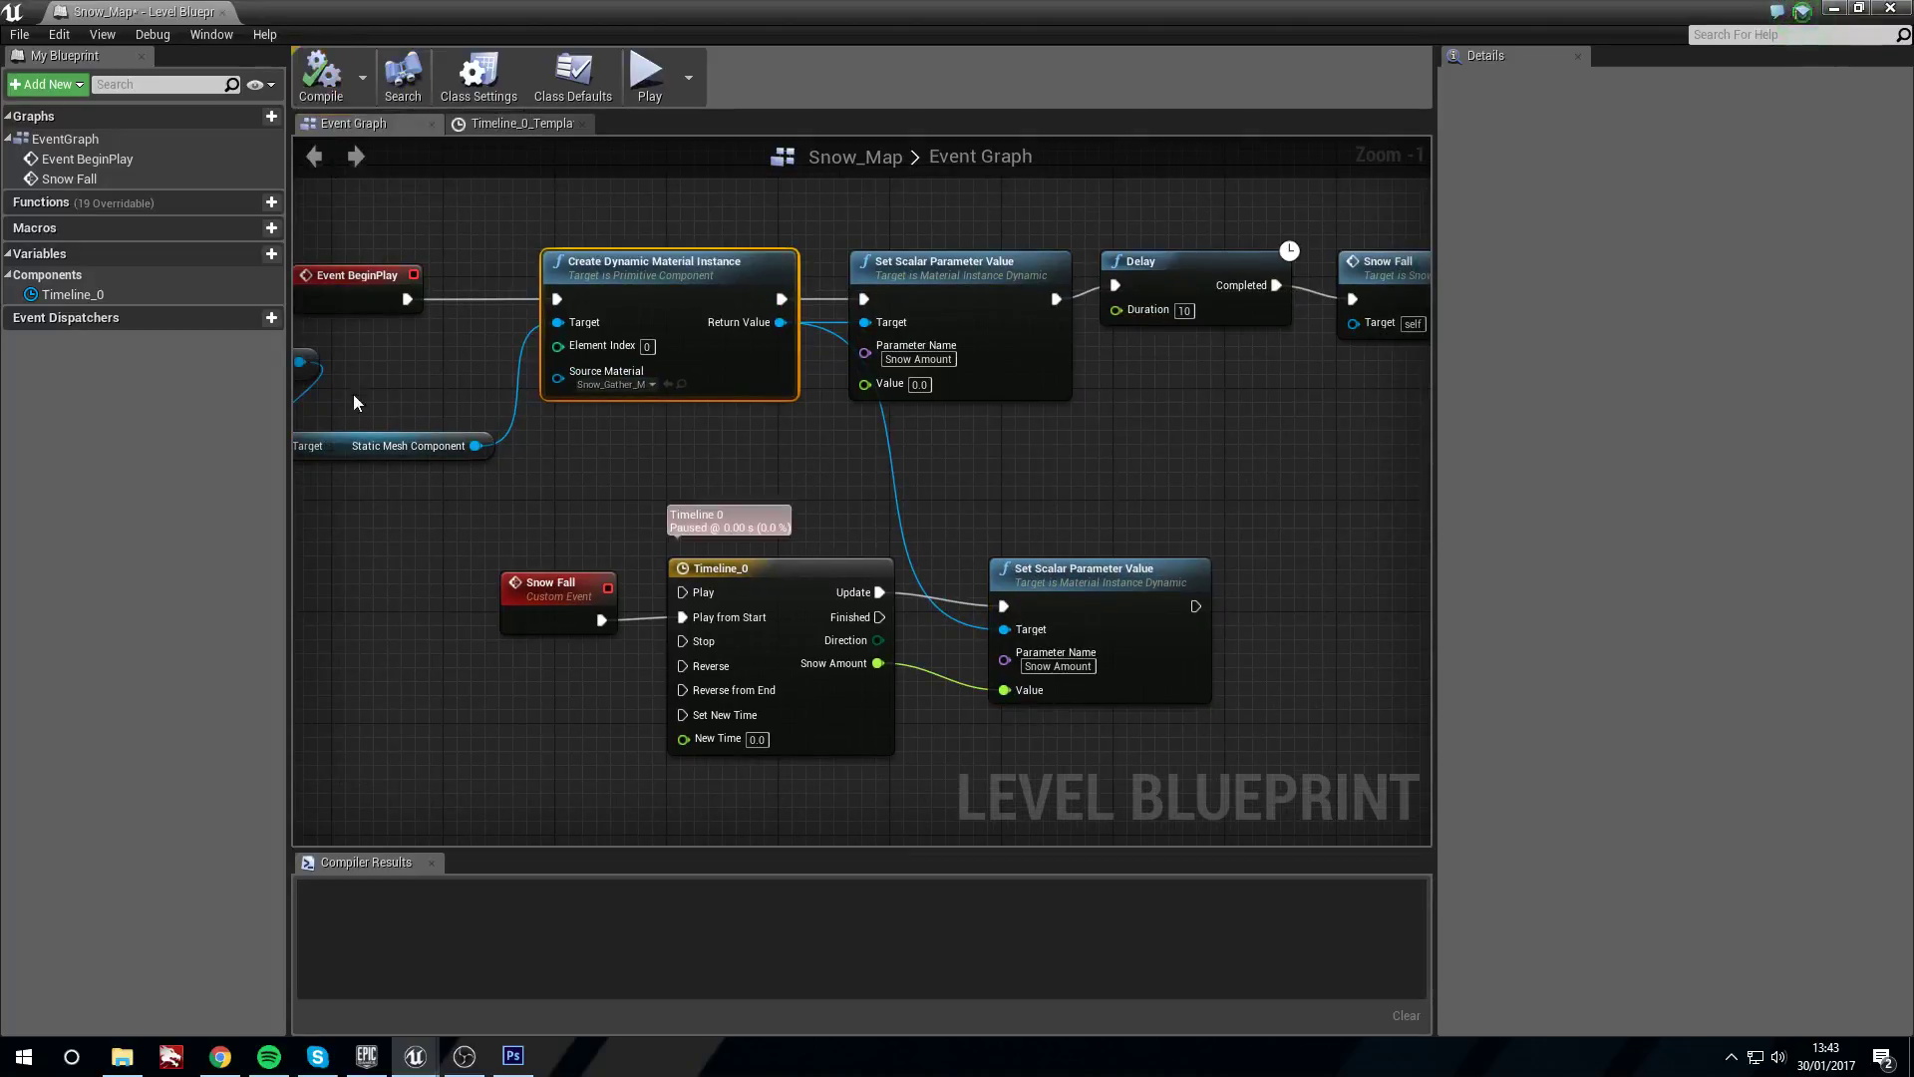
click(1835, 9)
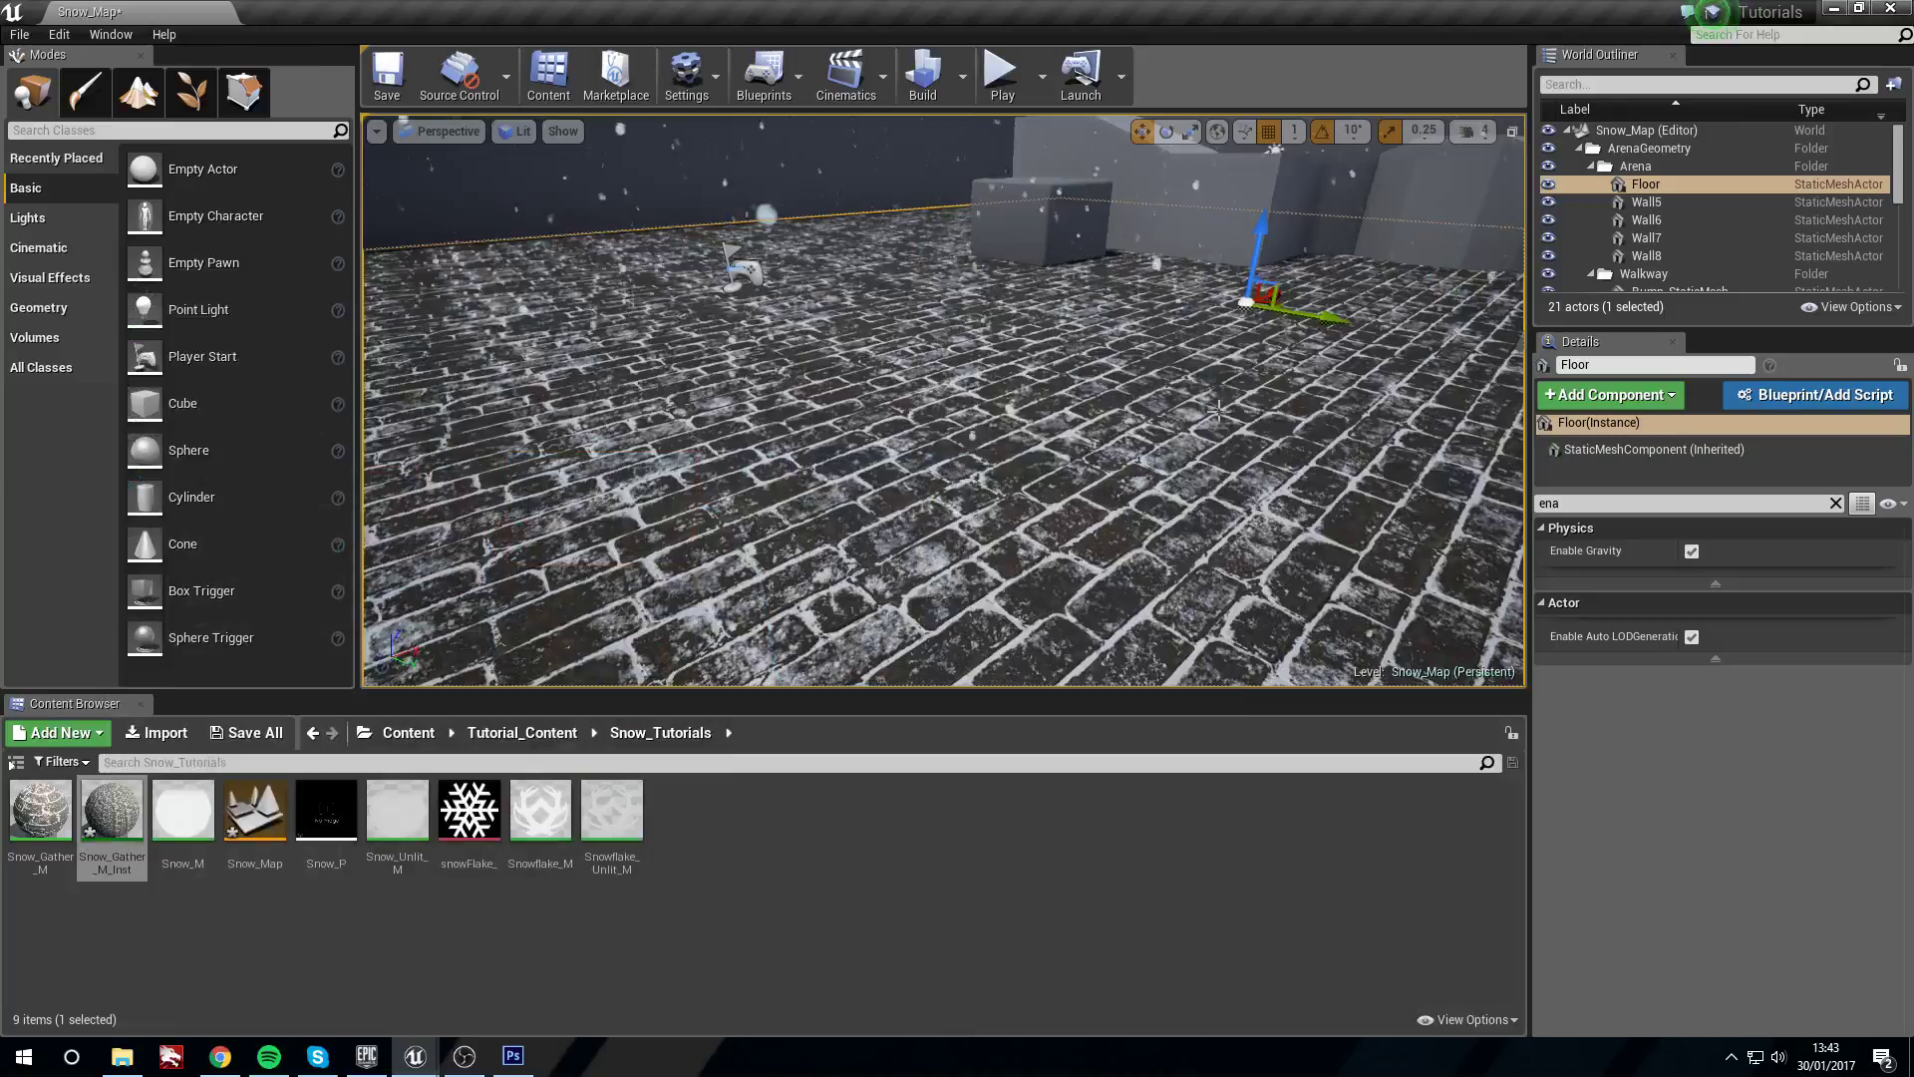
click(1002, 74)
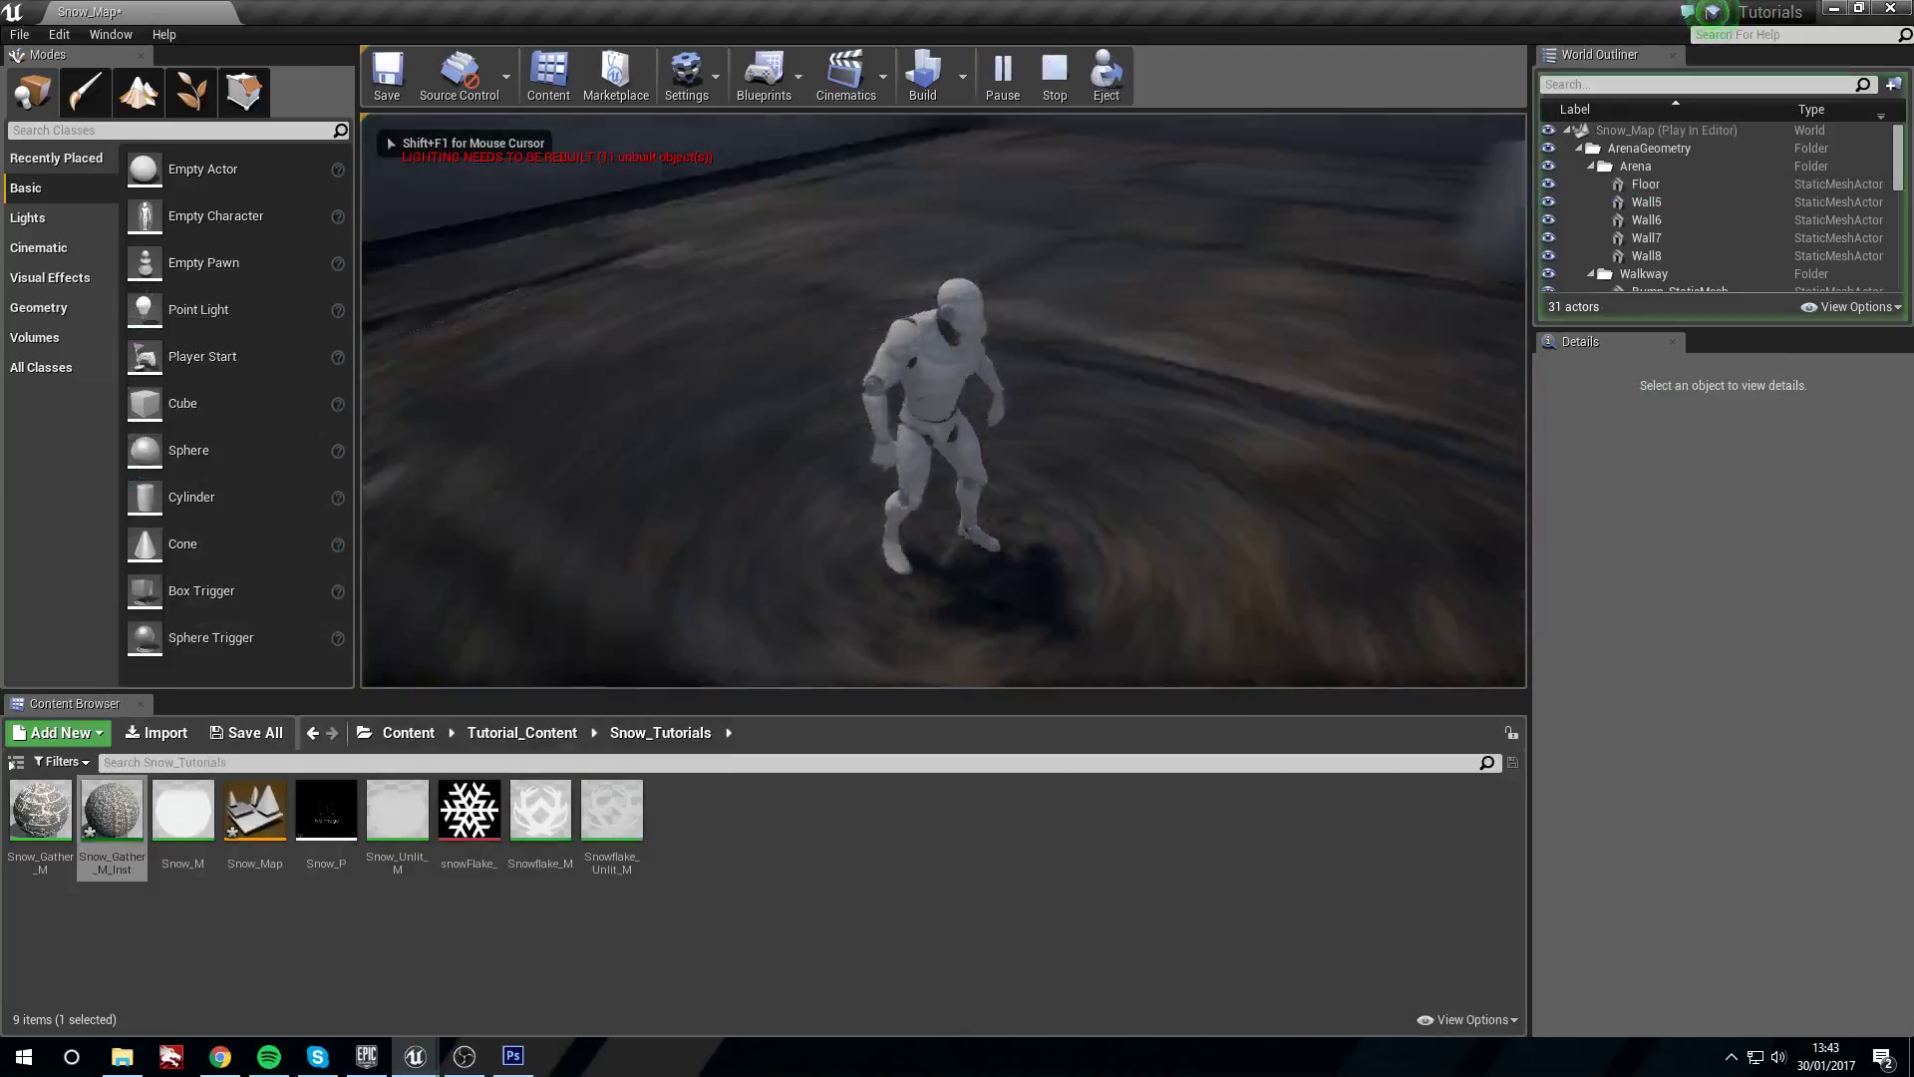
key(a)
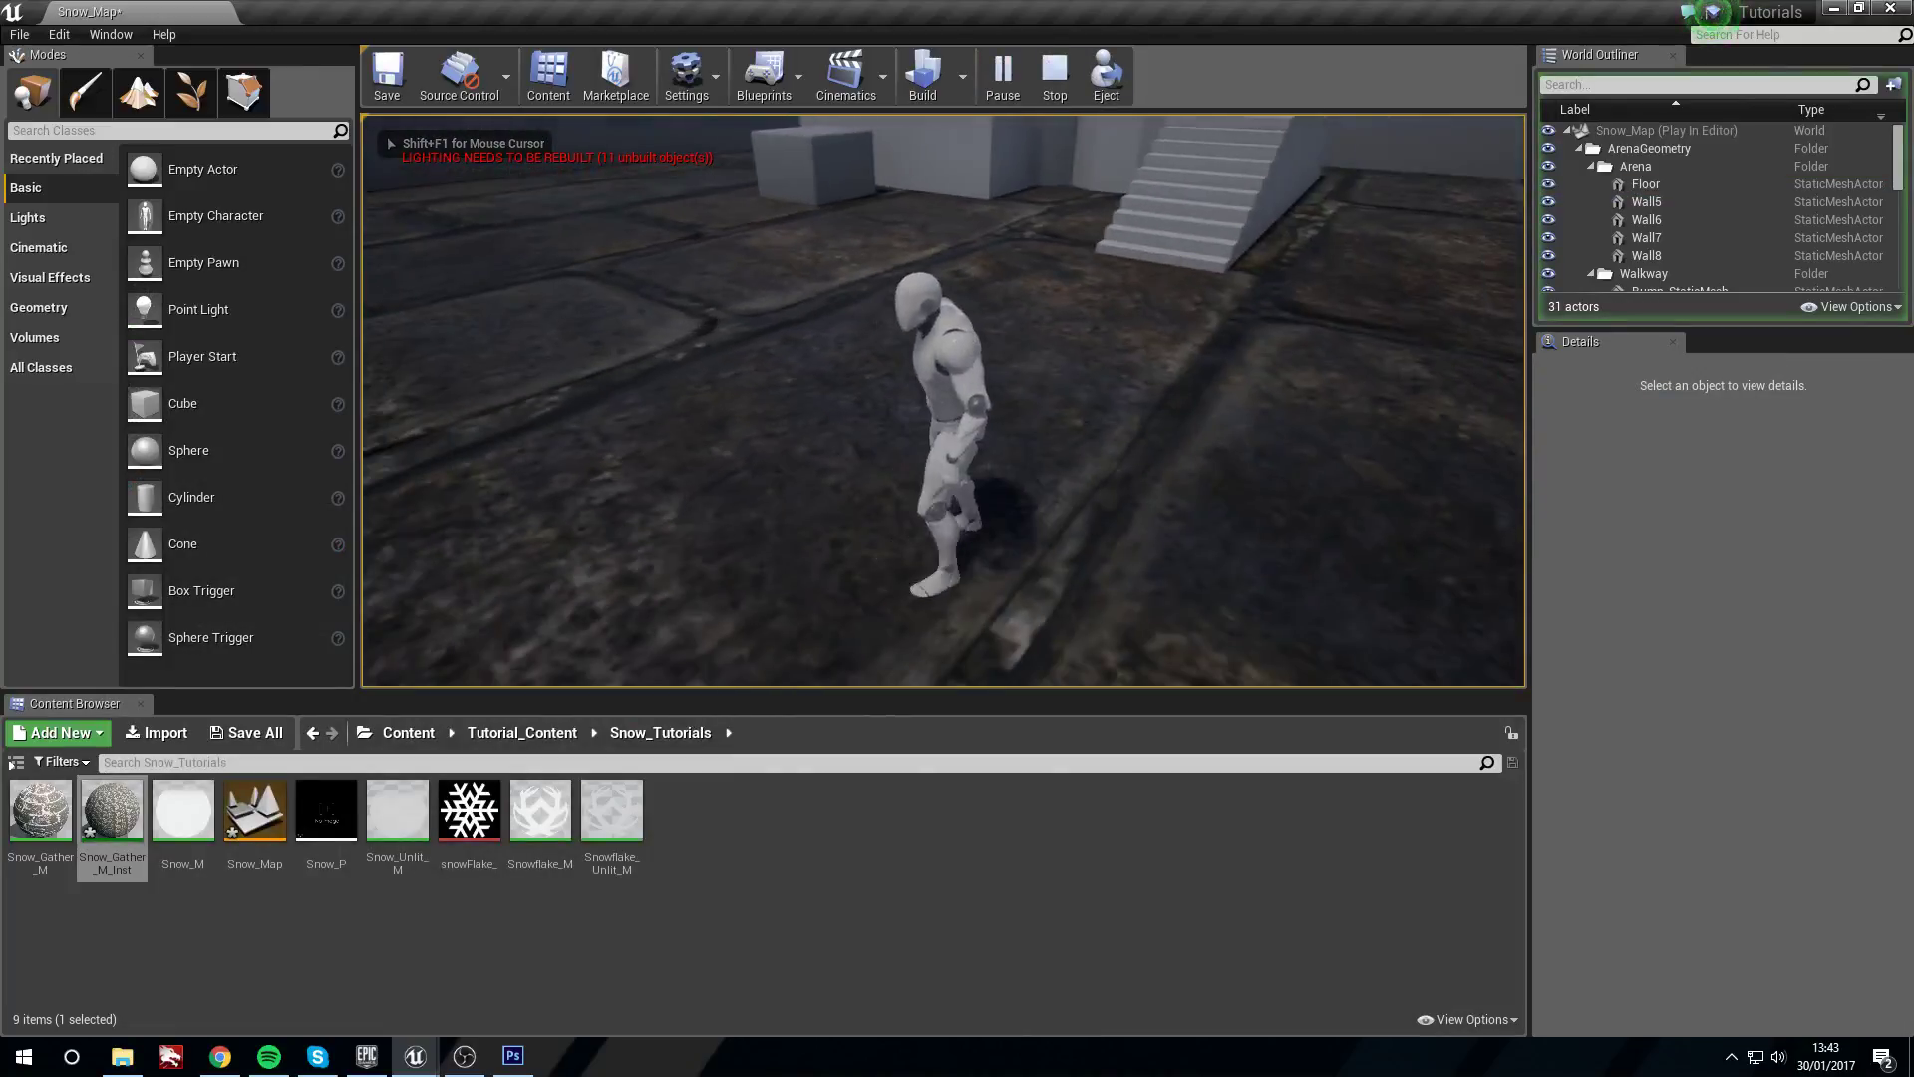
key(s)
key(a)
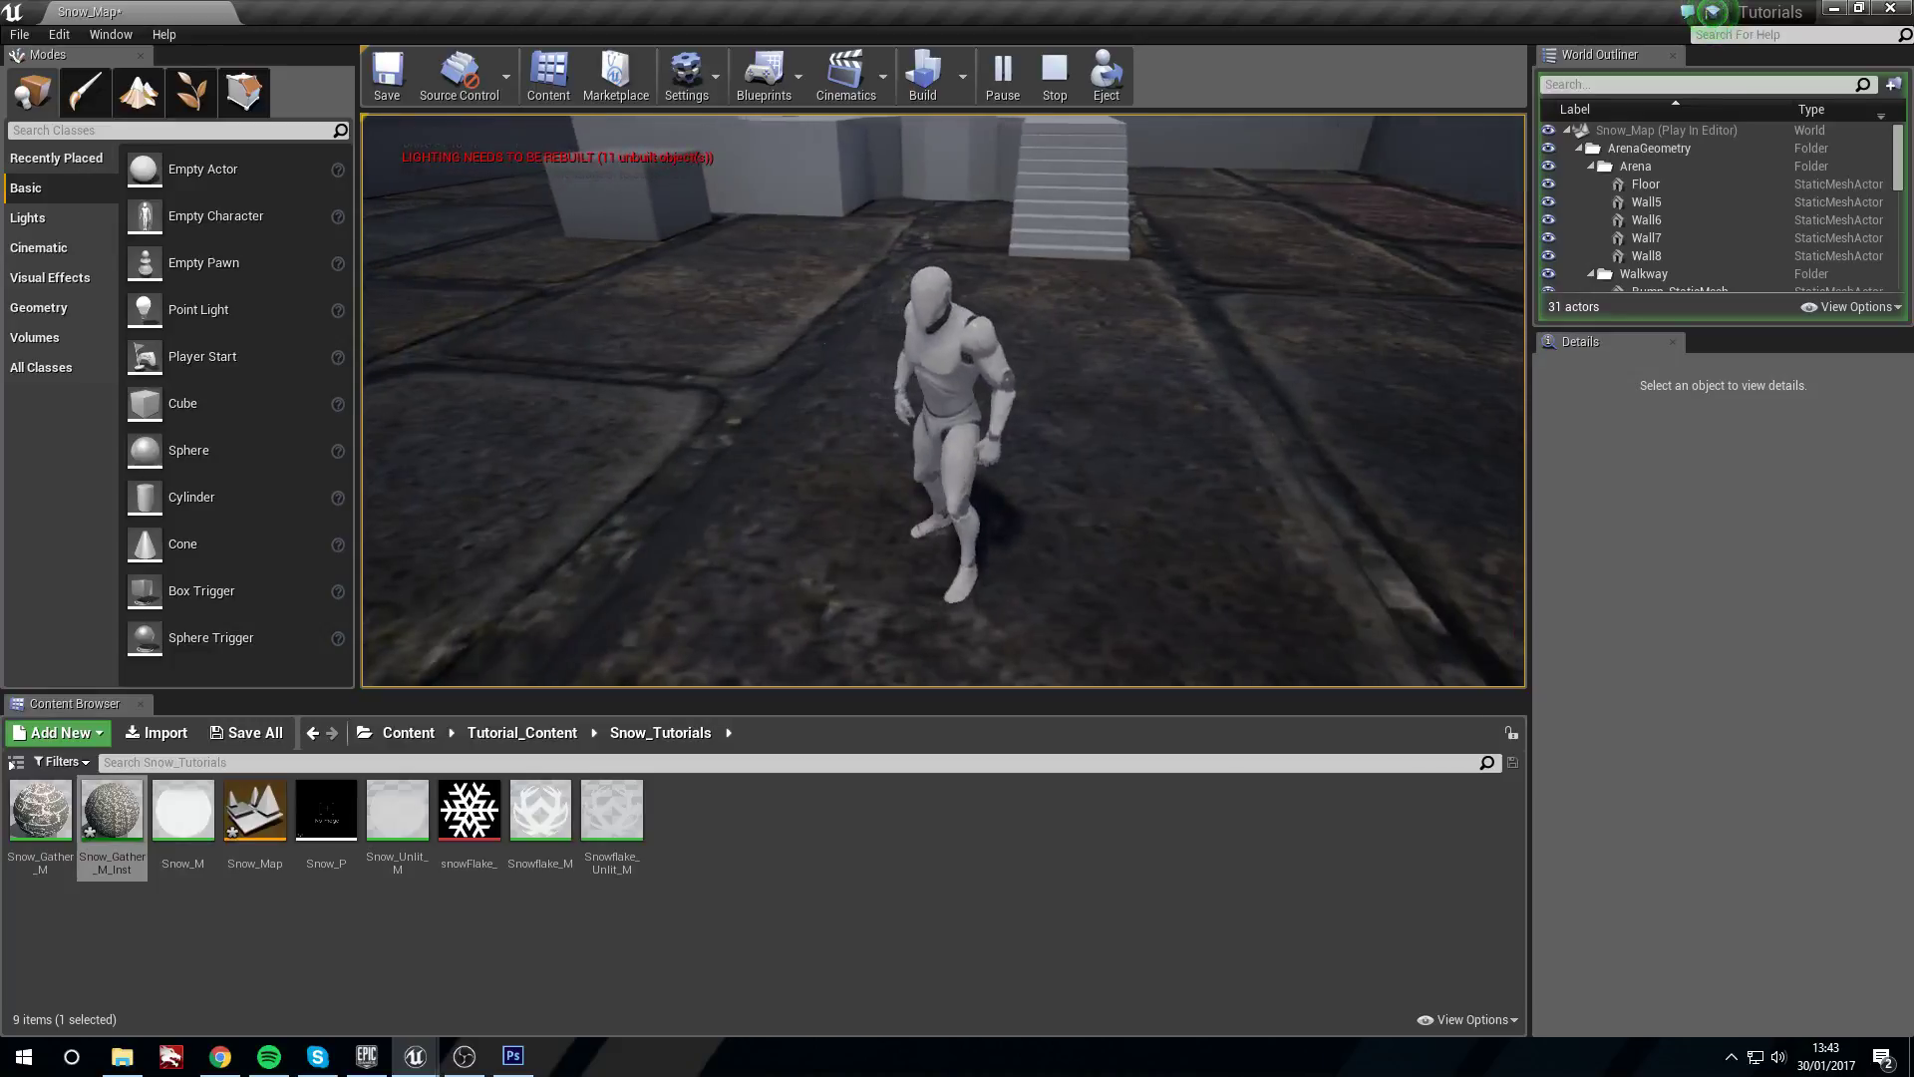
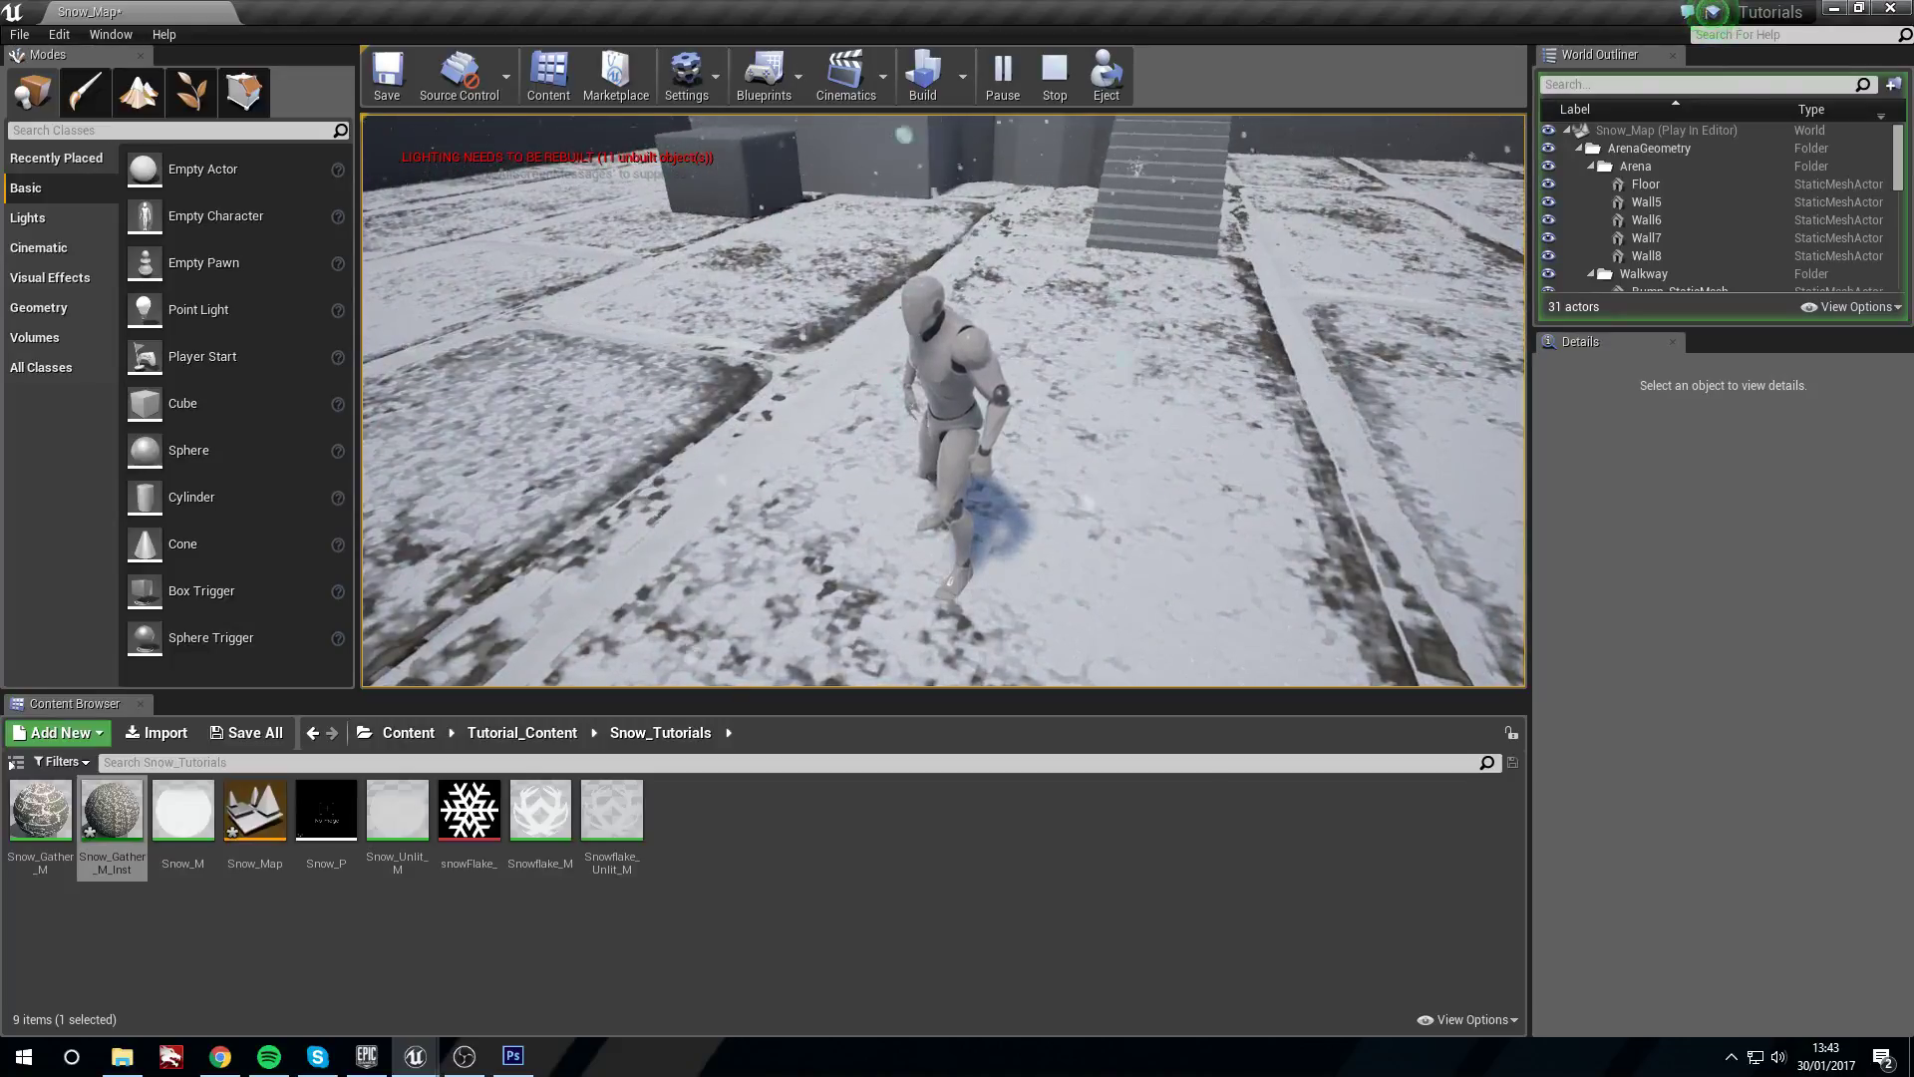
key(d)
key(Escape)
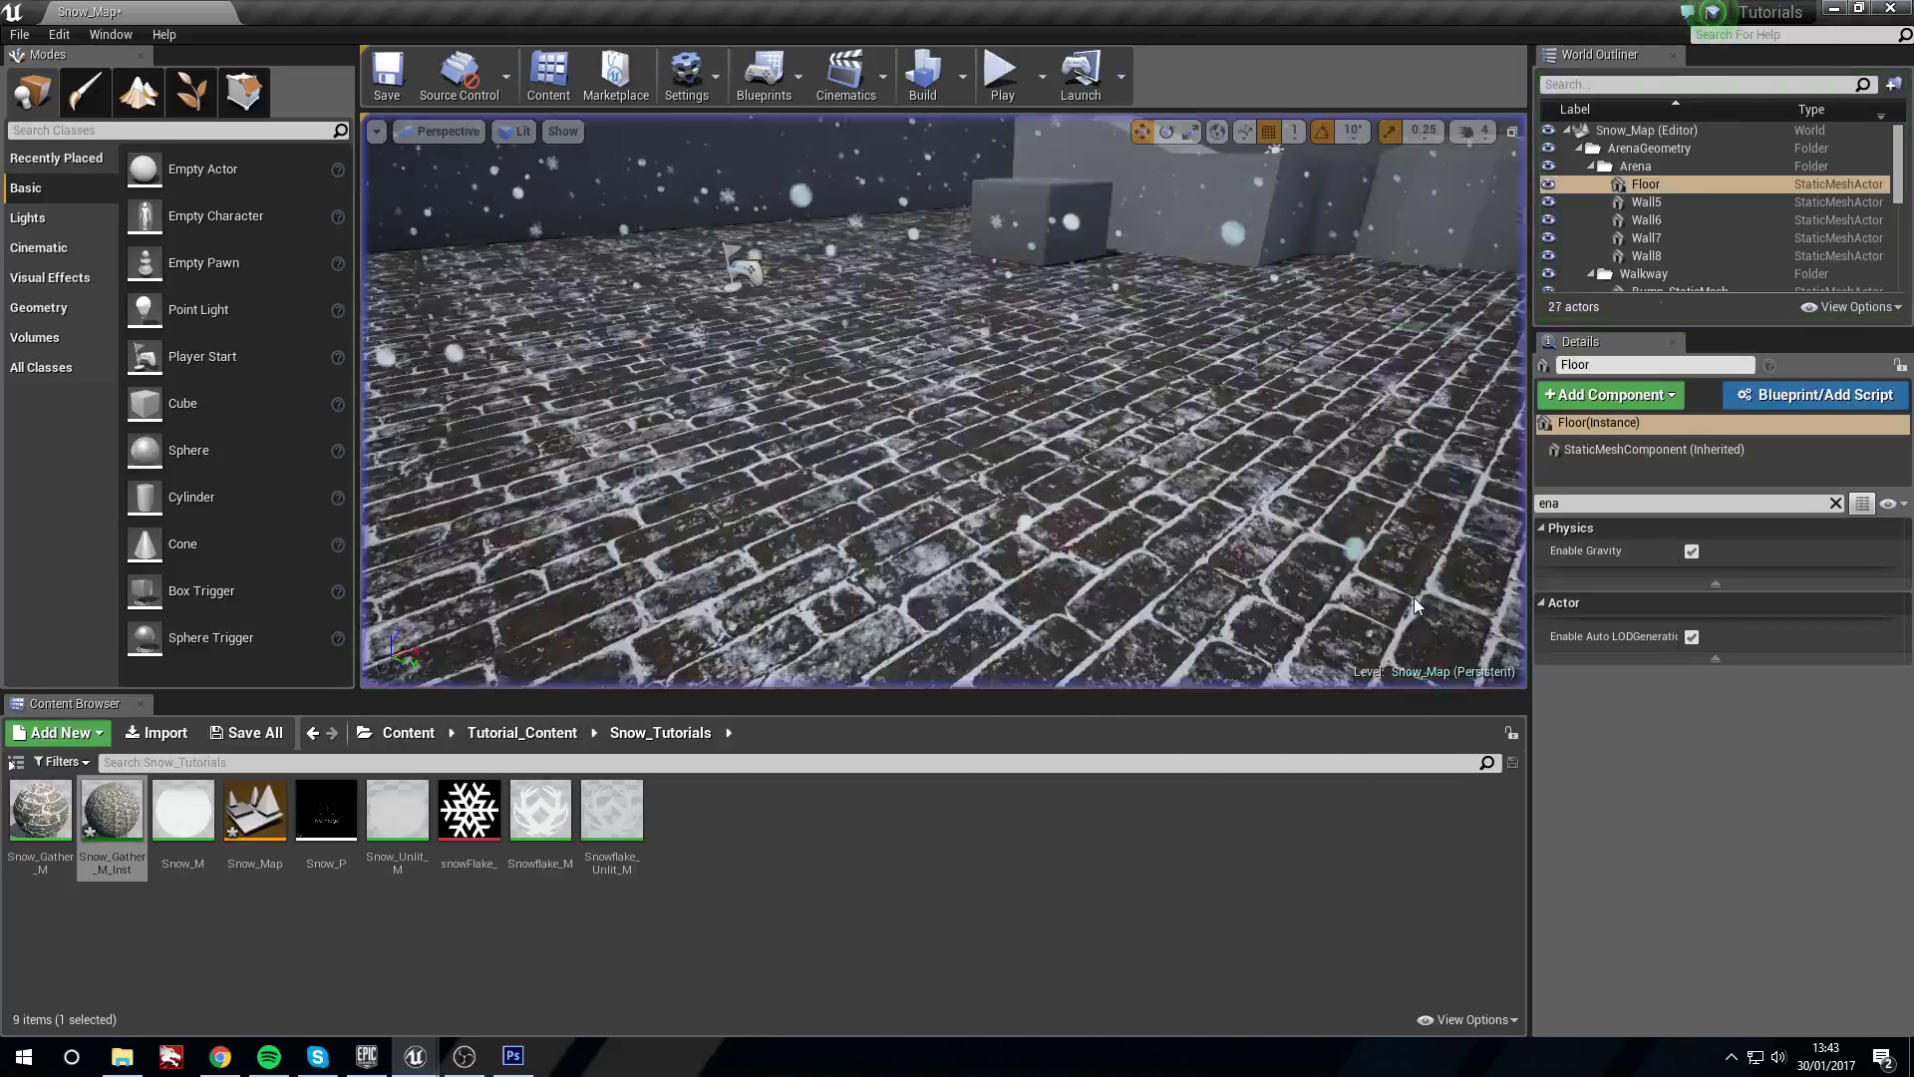
Reopen the level blueprint and tidy the layout of the Event BeginPlay, Static Mesh Component and Create Dynamic Material Instance nodes
right_drag(1040, 663, 838, 648)
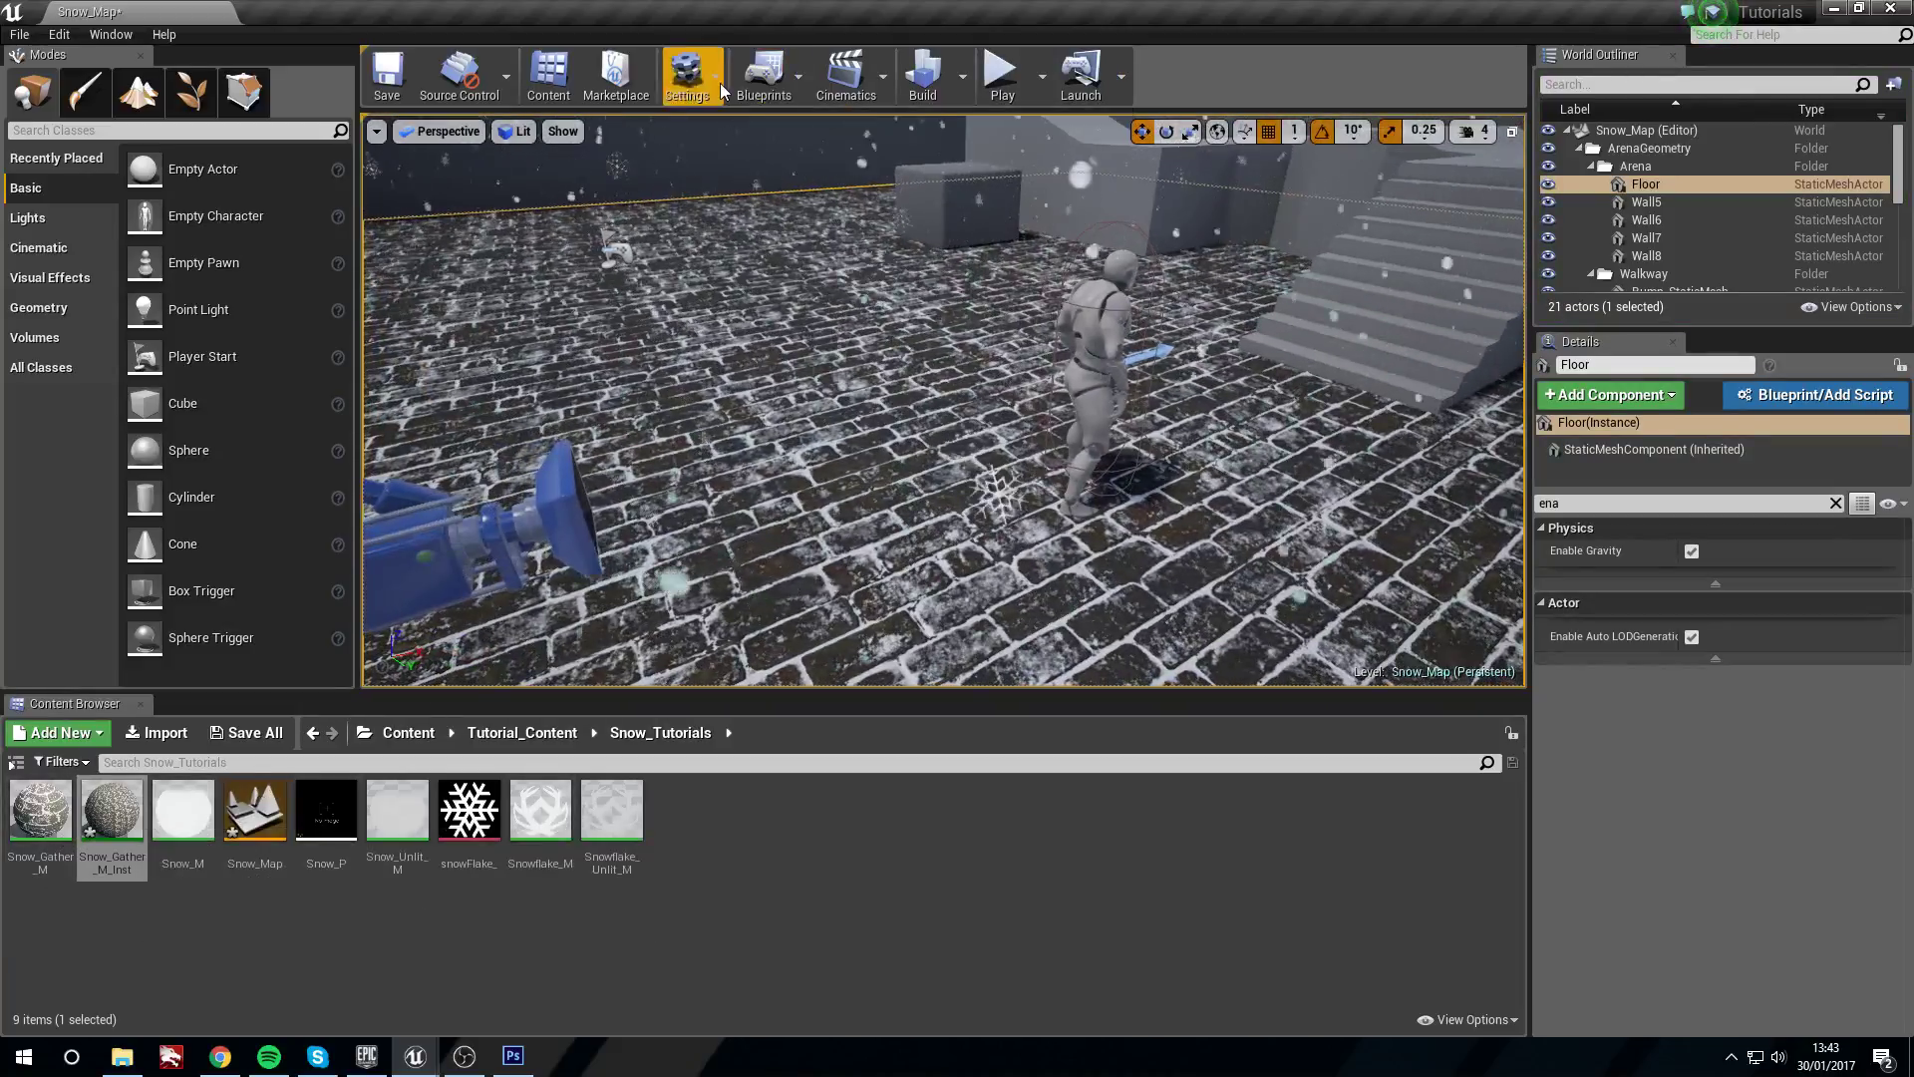
click(787, 86)
click(842, 294)
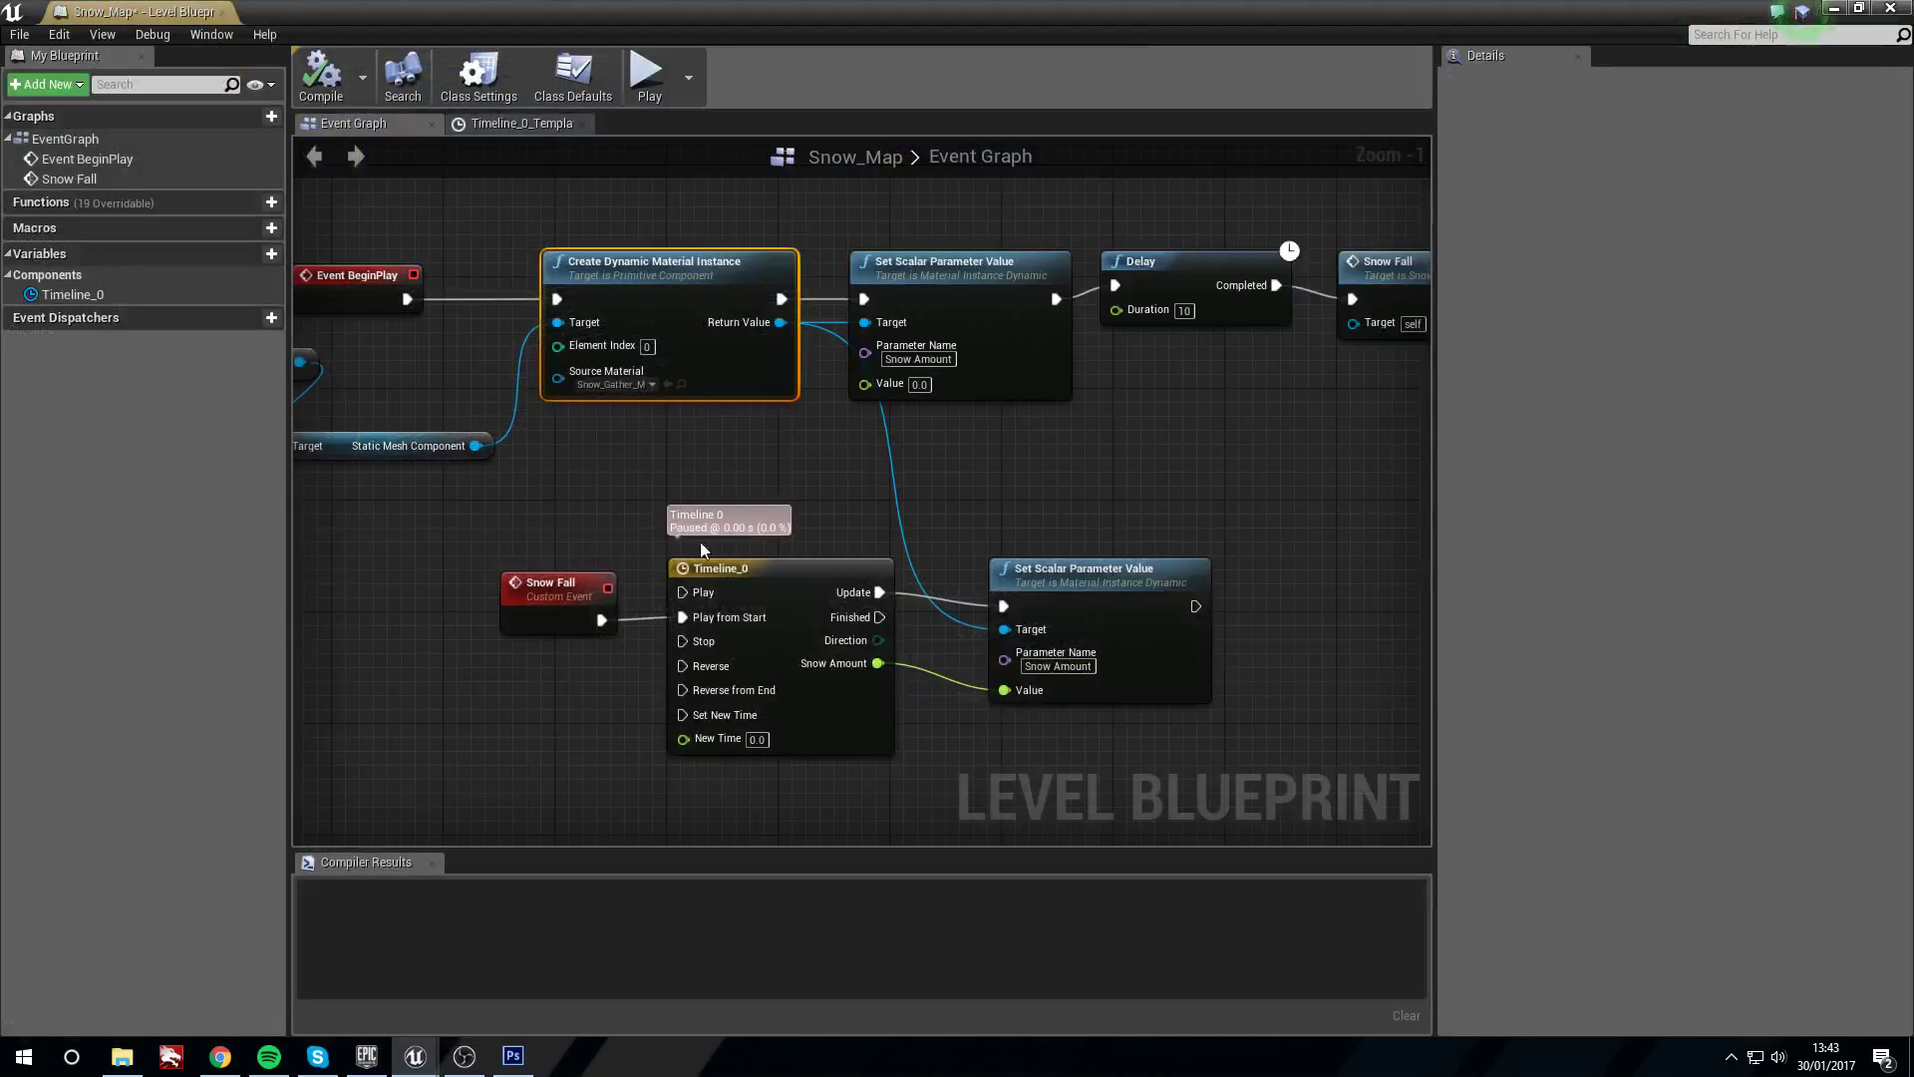
right_drag(743, 504, 928, 517)
drag(462, 375, 351, 446)
drag(603, 451, 575, 437)
right_drag(670, 393, 535, 404)
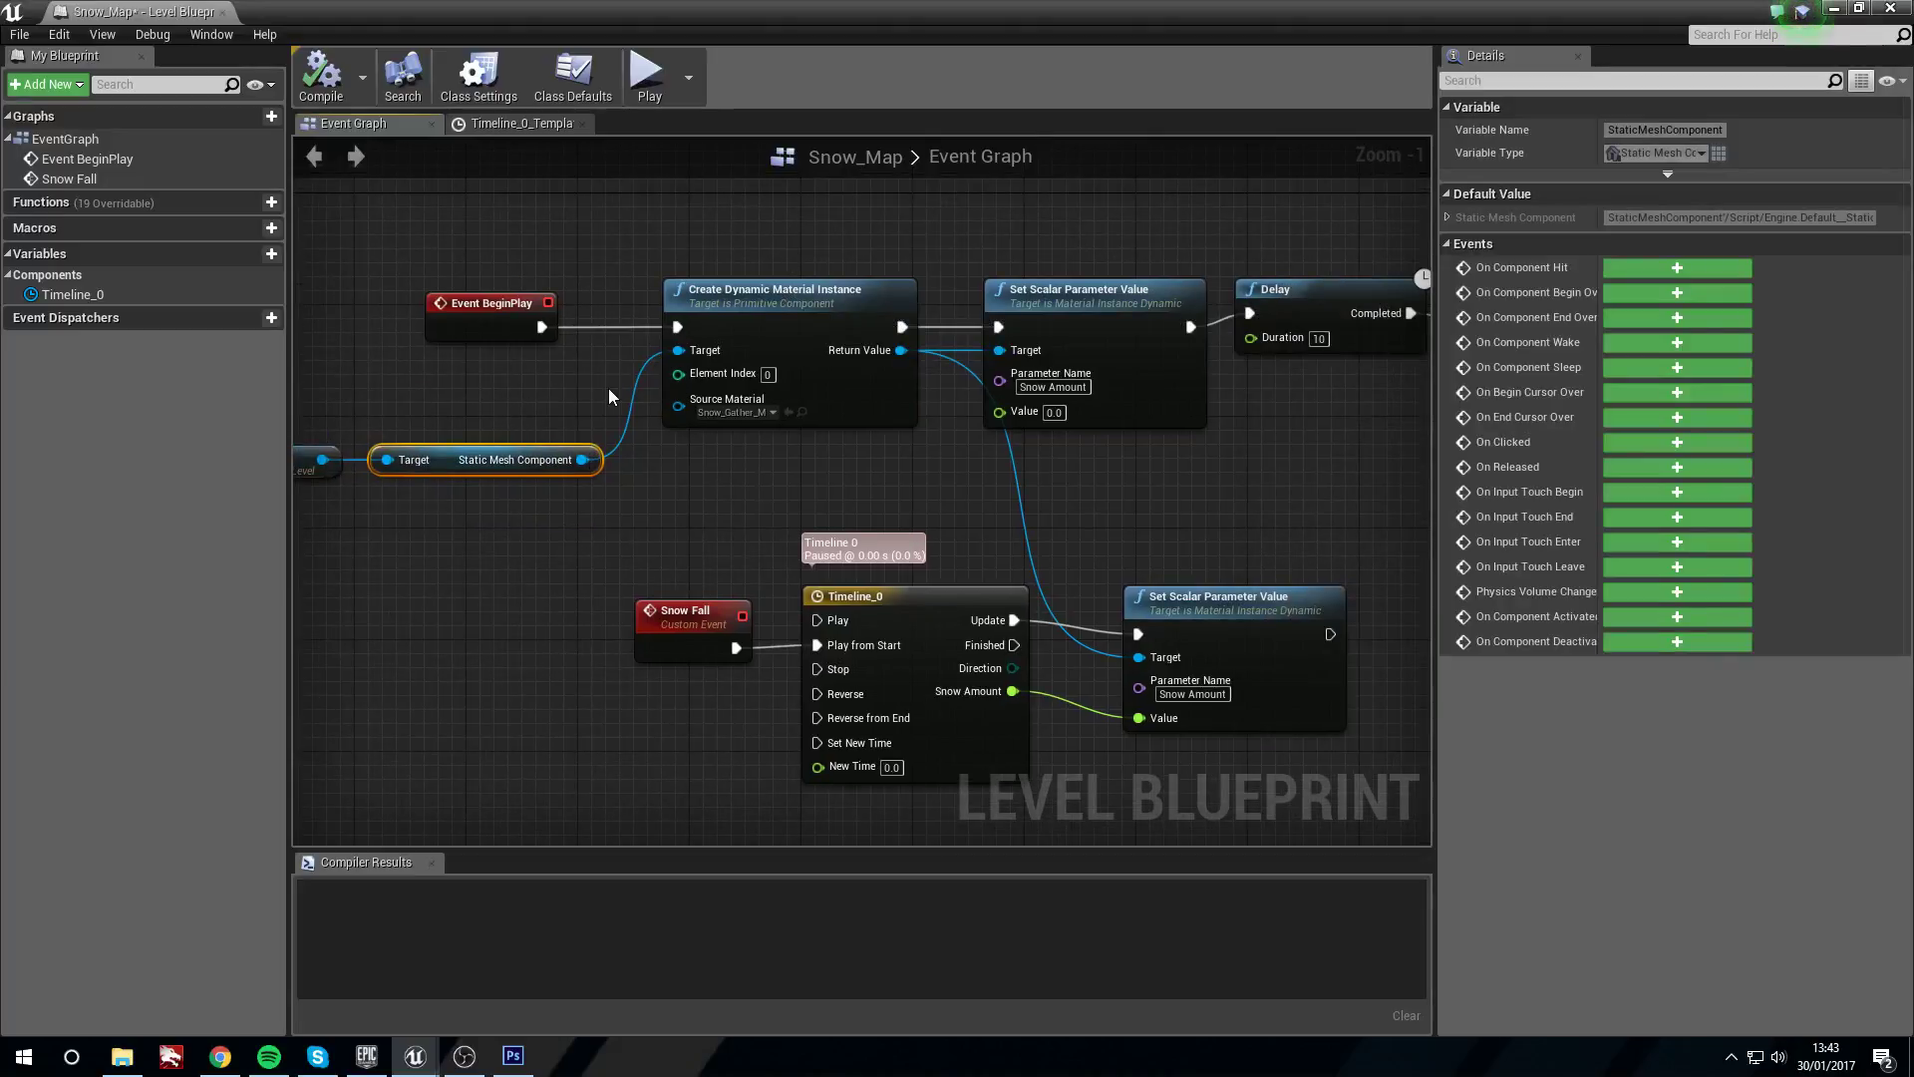
drag(484, 299, 429, 285)
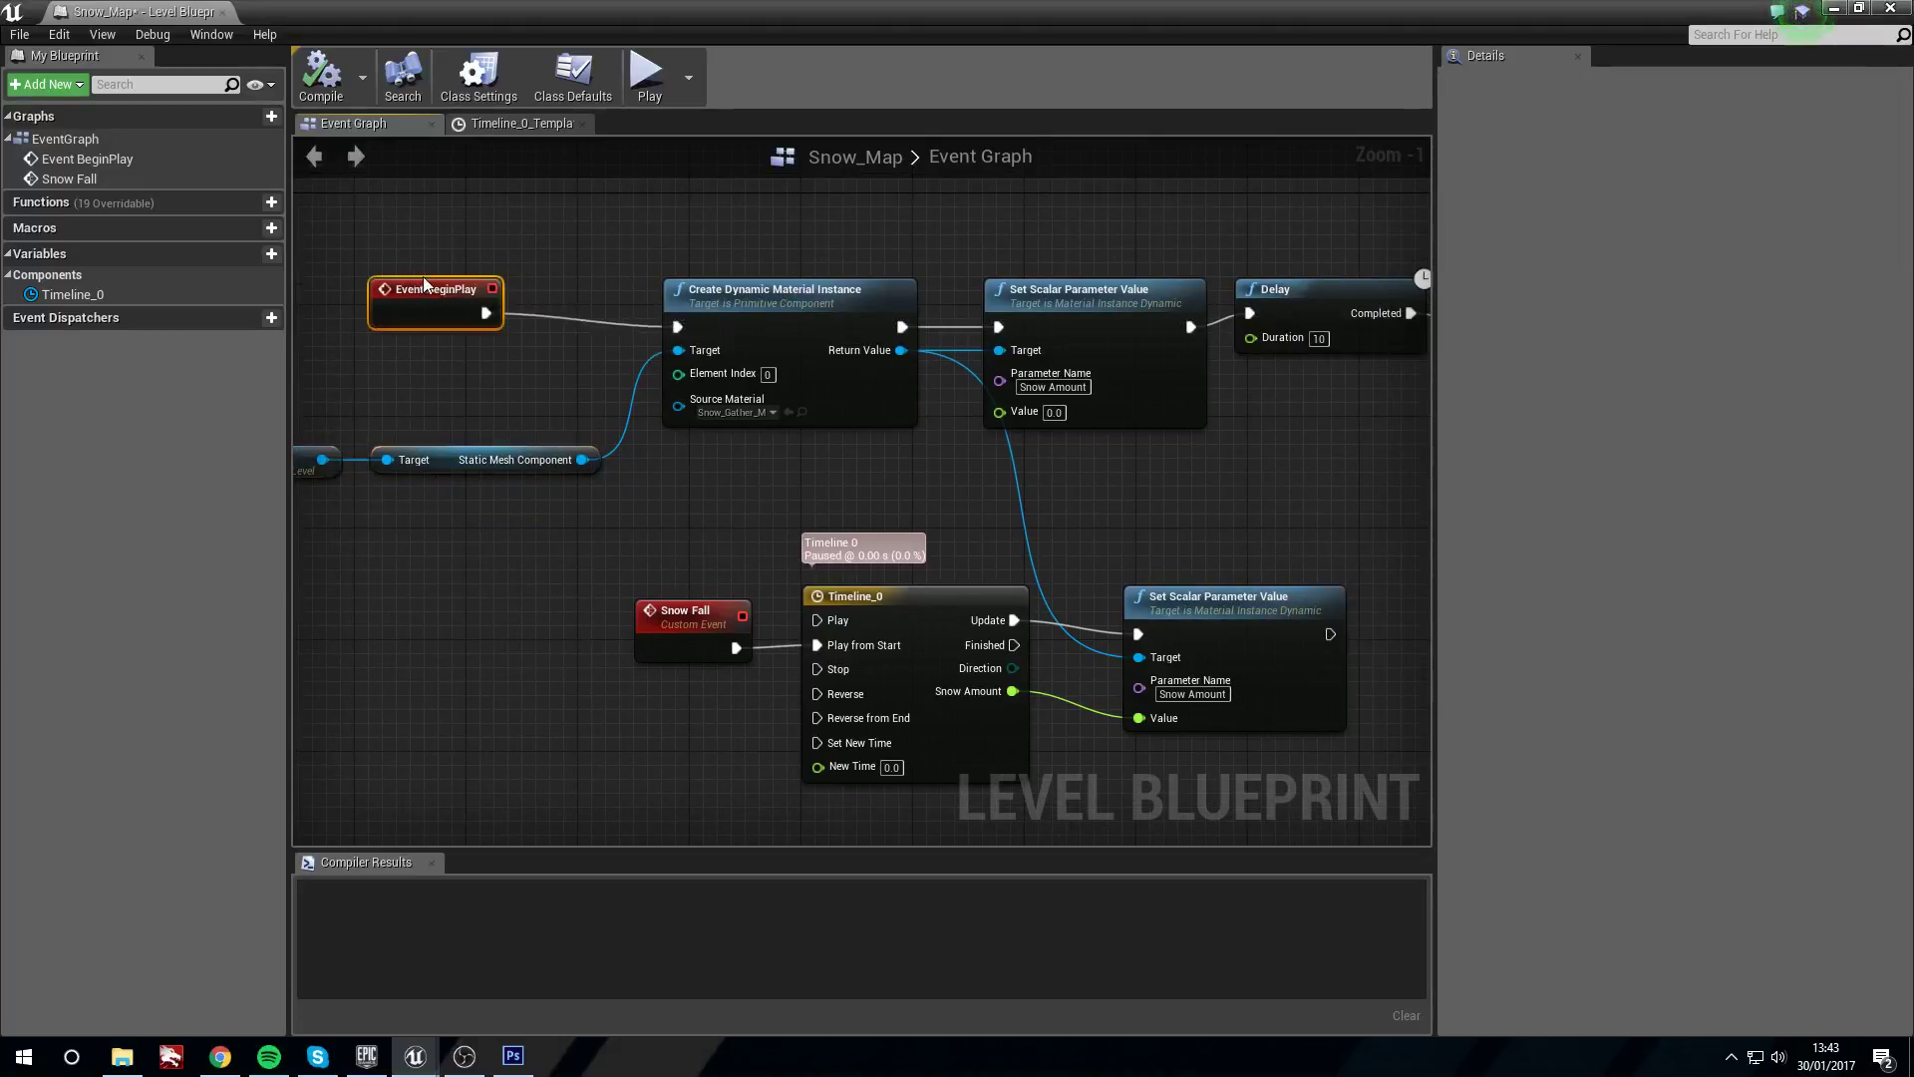
drag(776, 297, 684, 287)
right_drag(460, 403, 733, 374)
drag(649, 398, 504, 505)
drag(661, 431, 606, 366)
click(400, 328)
Align the upper Set Scalar Parameter Value node and move the Delay and Snow Fall nodes away to leave a gap after it
right_drag(1123, 393, 823, 461)
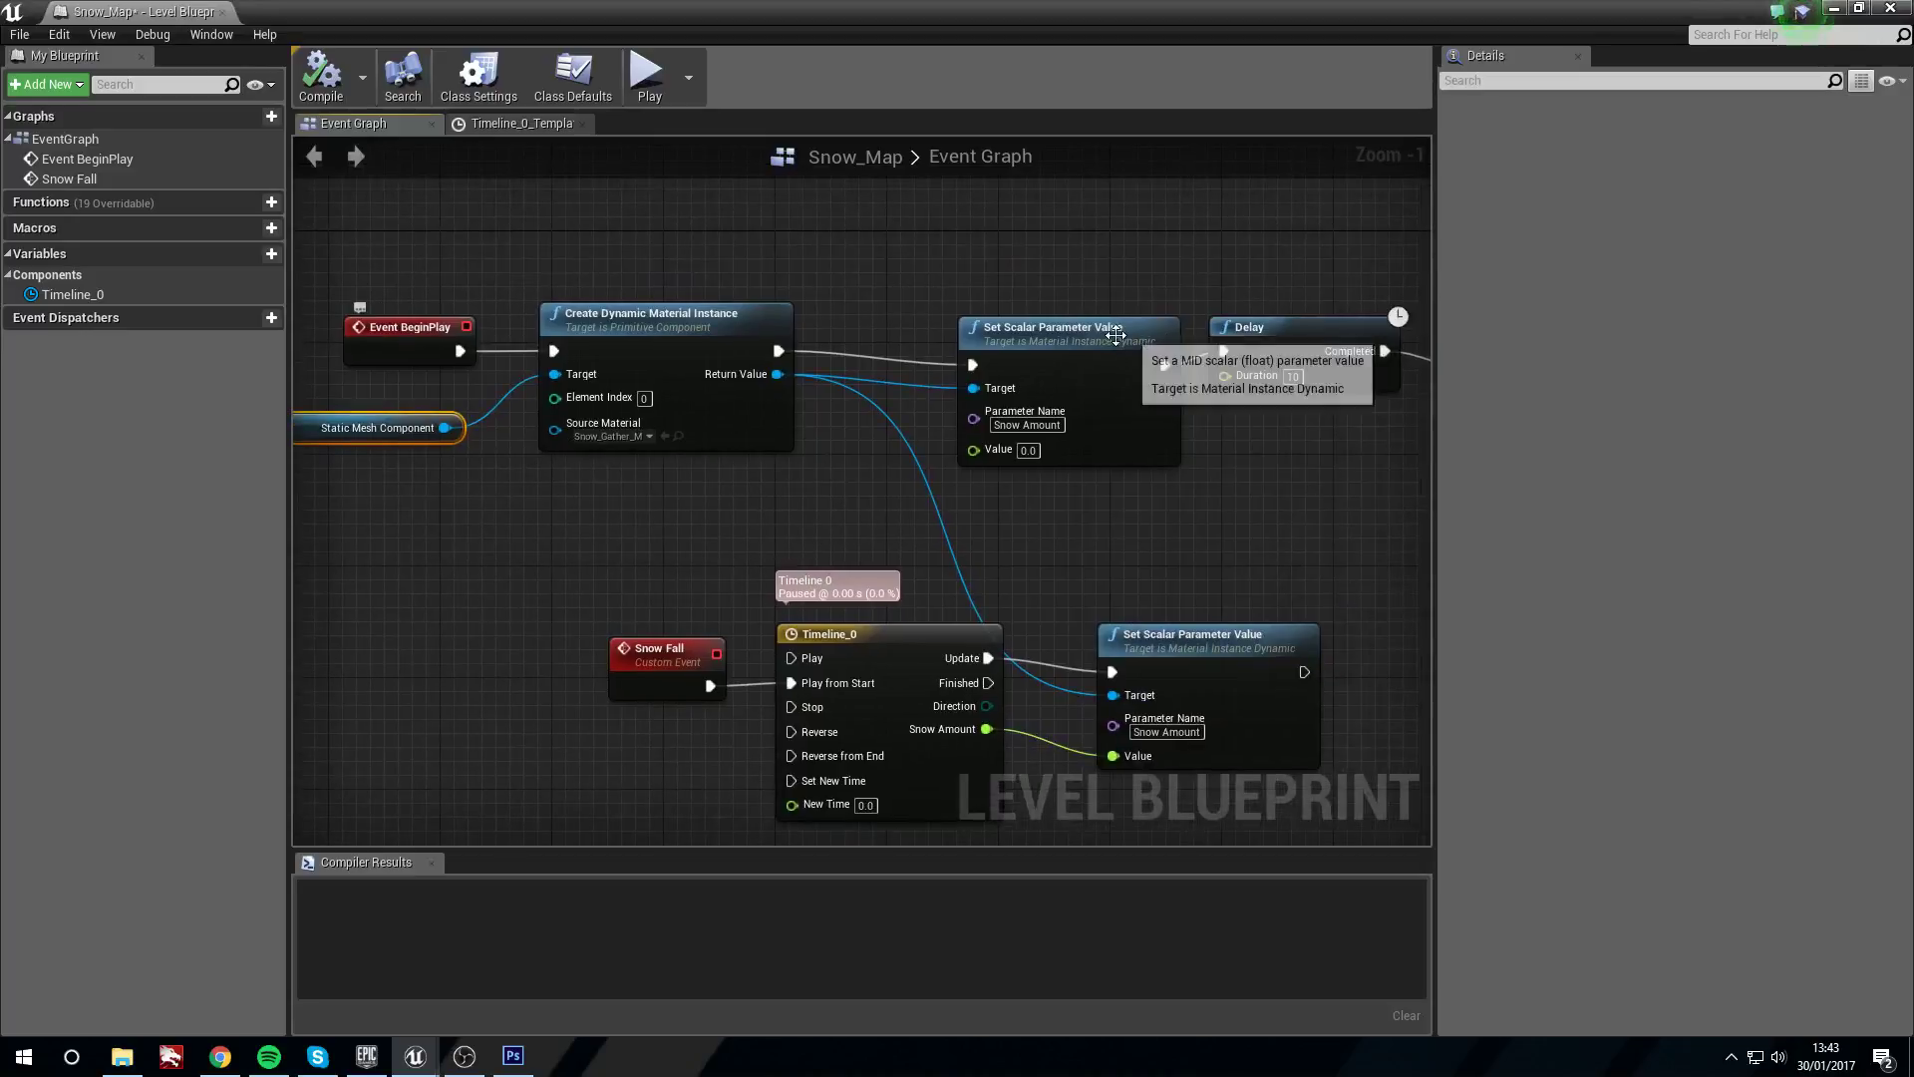
drag(1109, 331, 1093, 322)
right_drag(1158, 296, 931, 319)
drag(1077, 299, 1446, 450)
right_drag(1259, 474, 1096, 492)
drag(898, 374, 1123, 372)
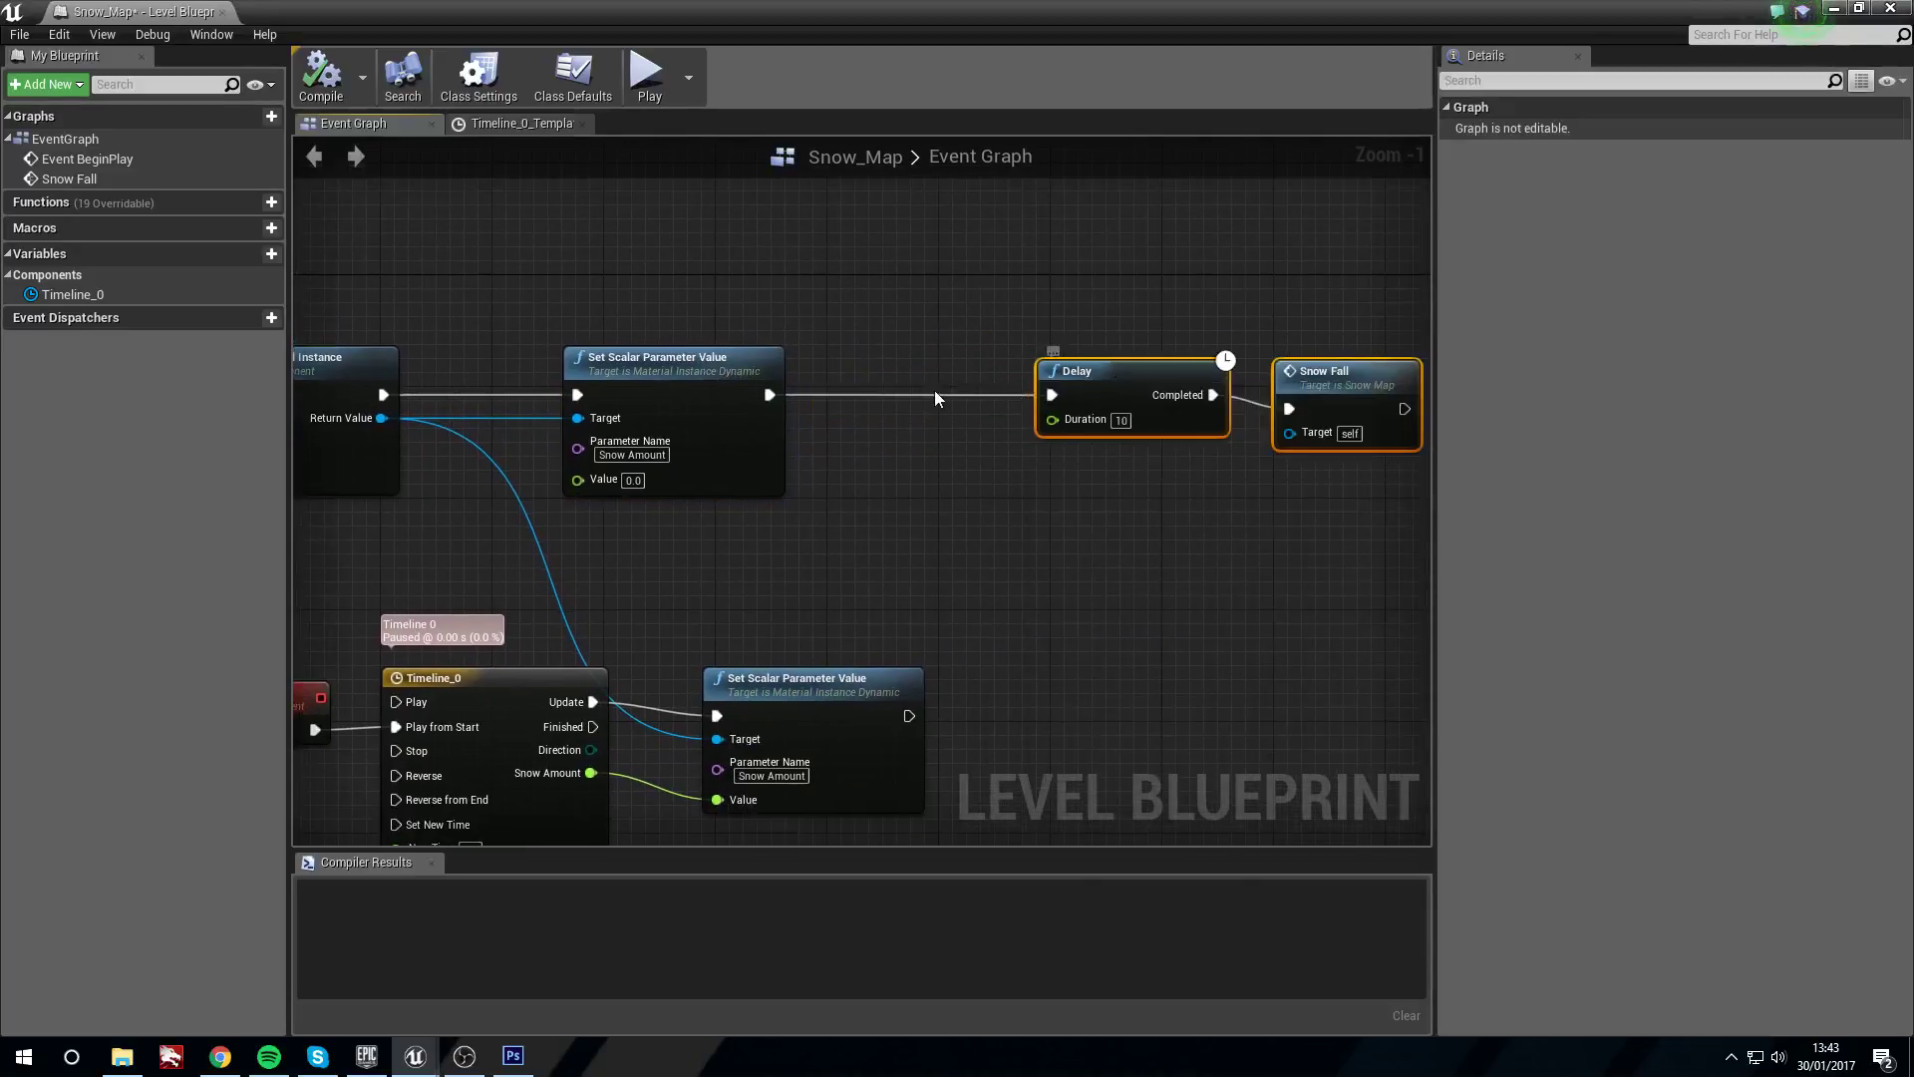
Duplicate the upper Set Scalar Parameter Value node and wire the copy's execution between the original and the Delay node
right_drag(625, 381, 904, 363)
drag(904, 363, 792, 363)
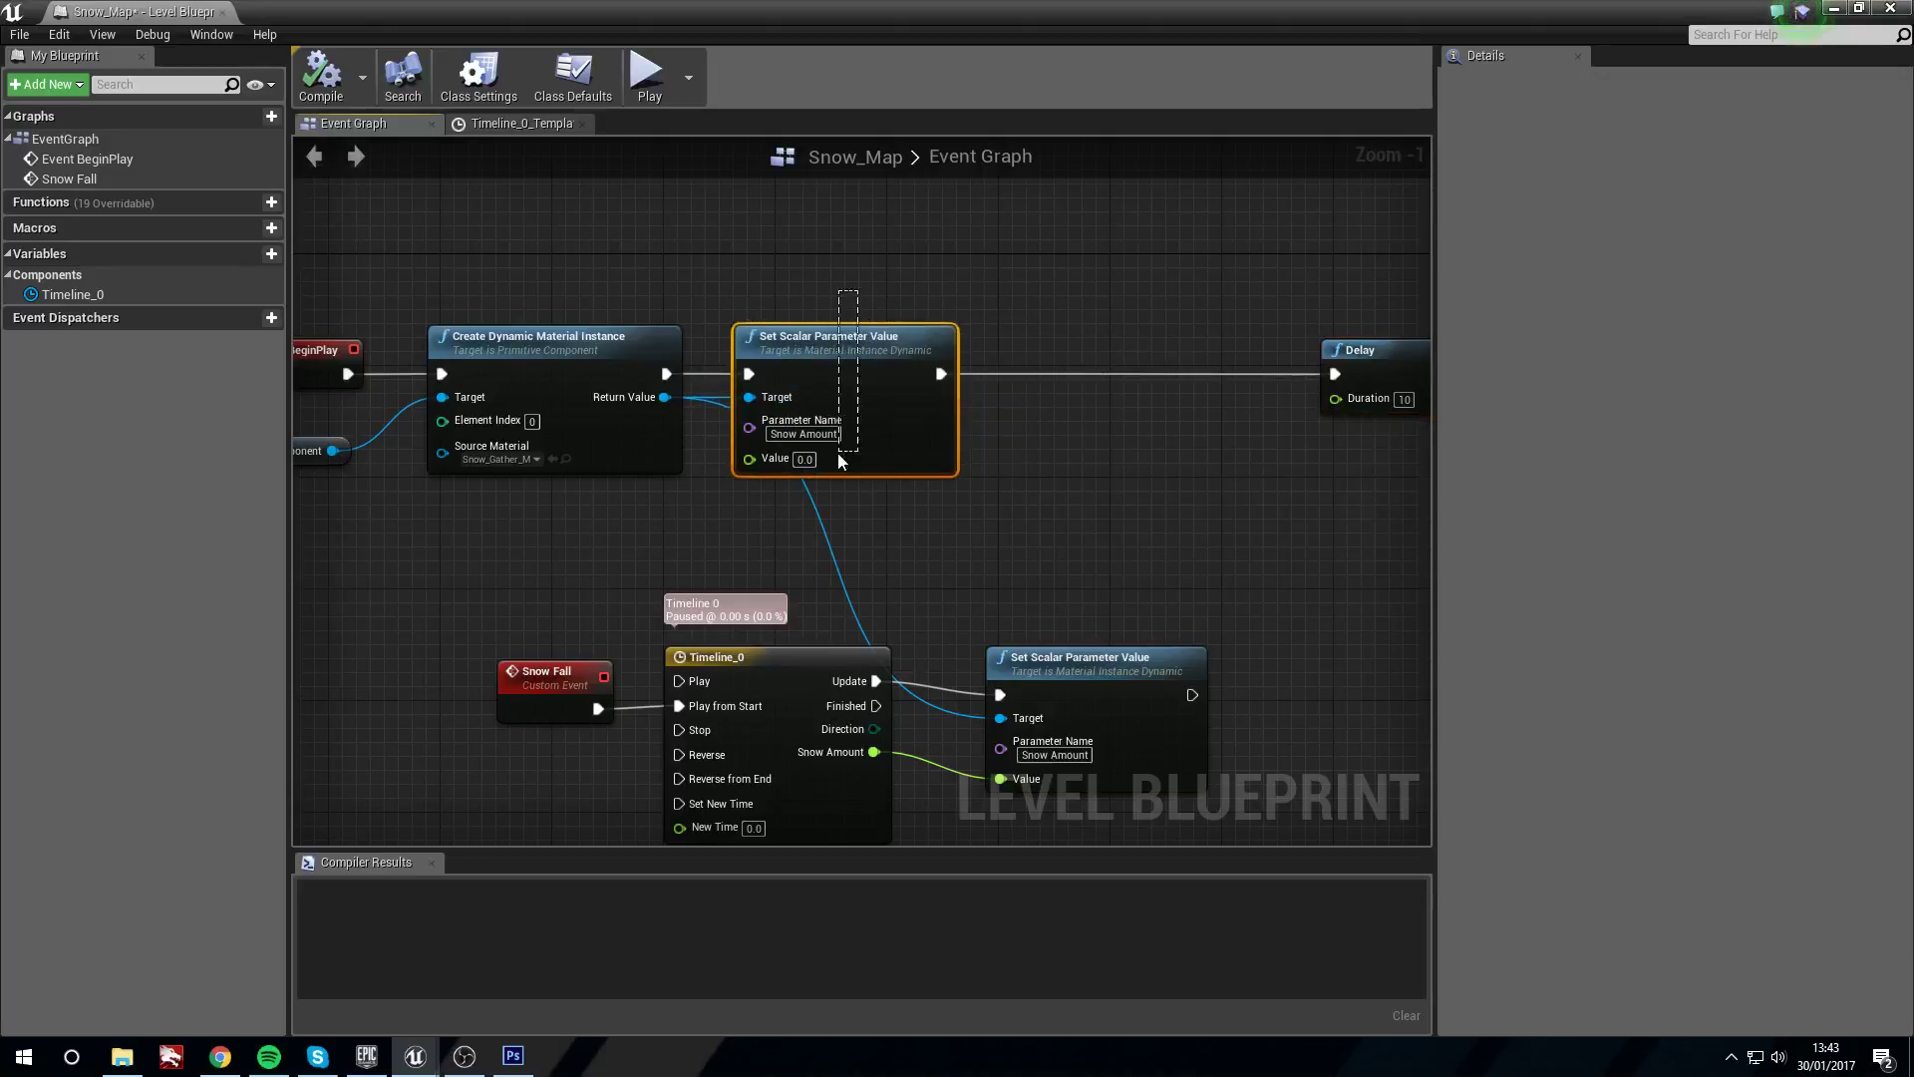
key(ctrl+c)
key(ctrl+v)
drag(1114, 371, 1066, 332)
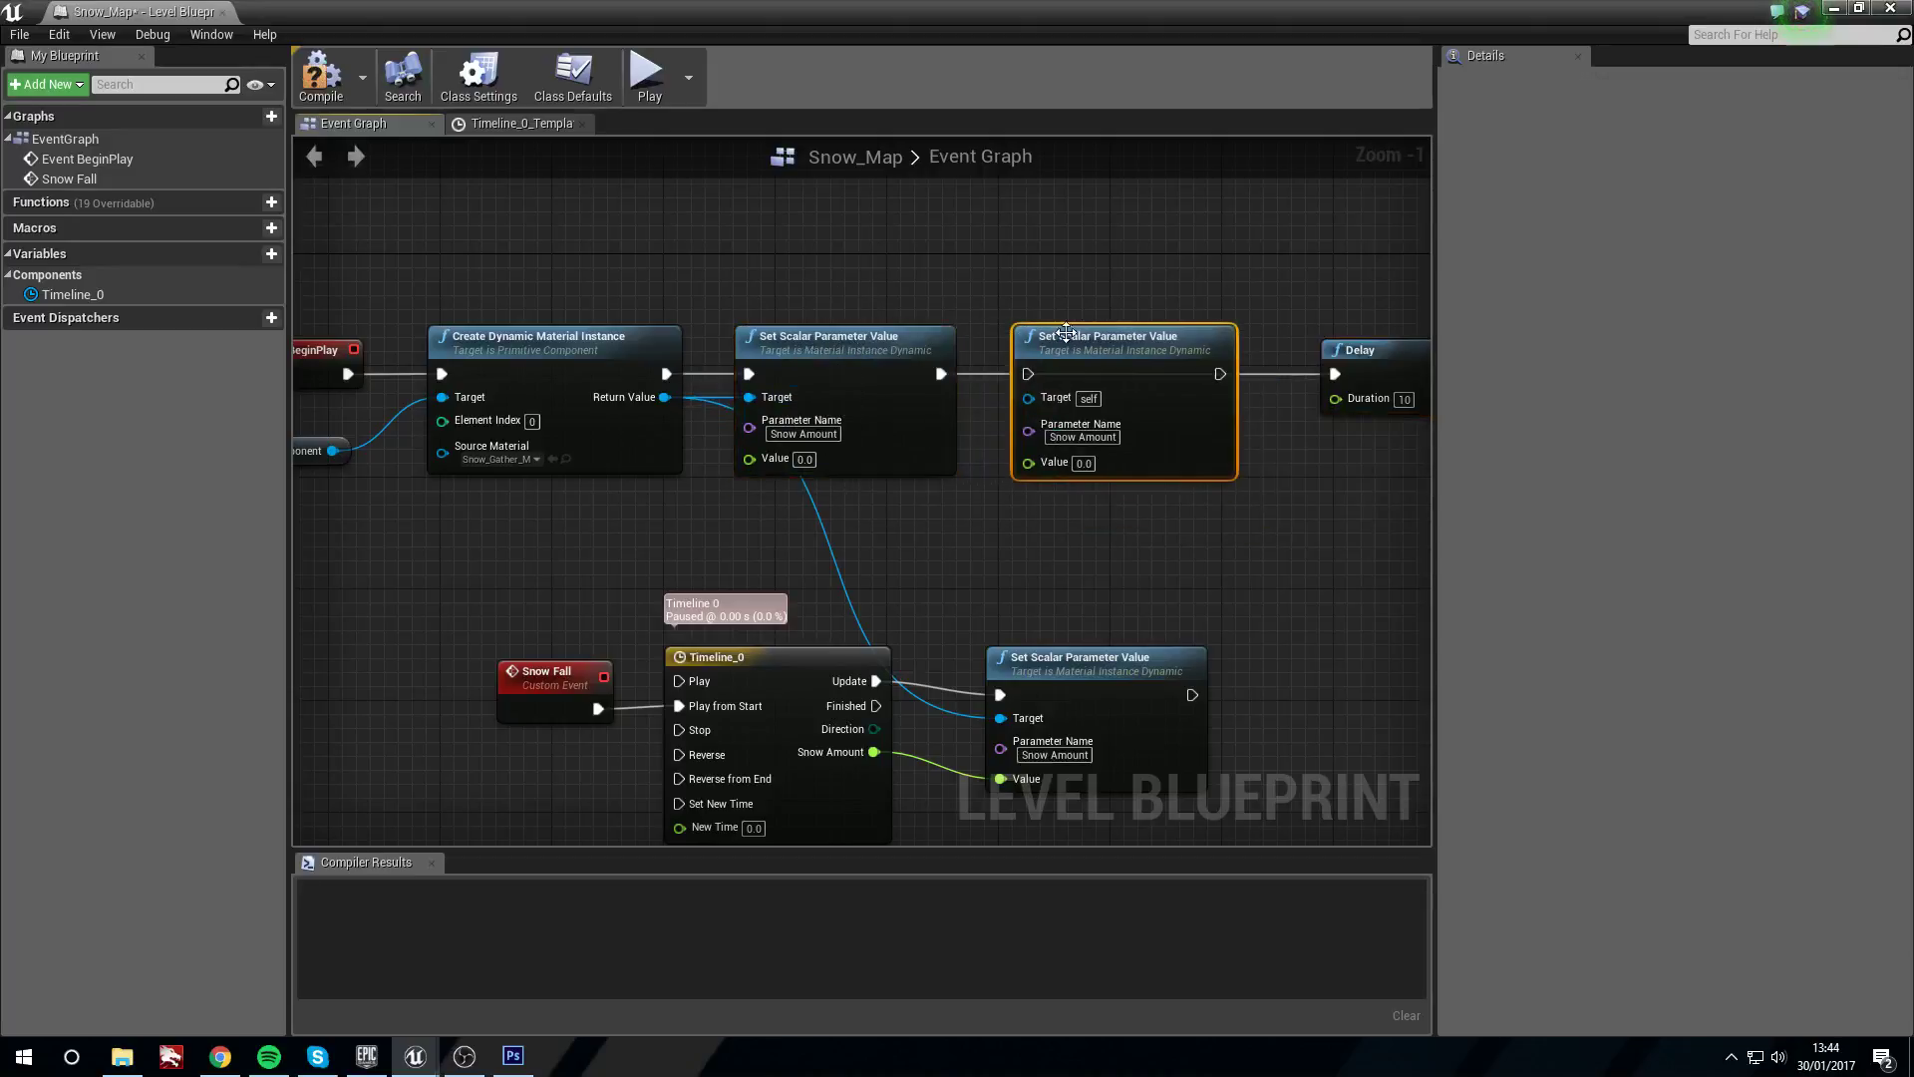
drag(947, 375, 1043, 346)
drag(1165, 373, 1335, 374)
drag(1033, 337, 1102, 337)
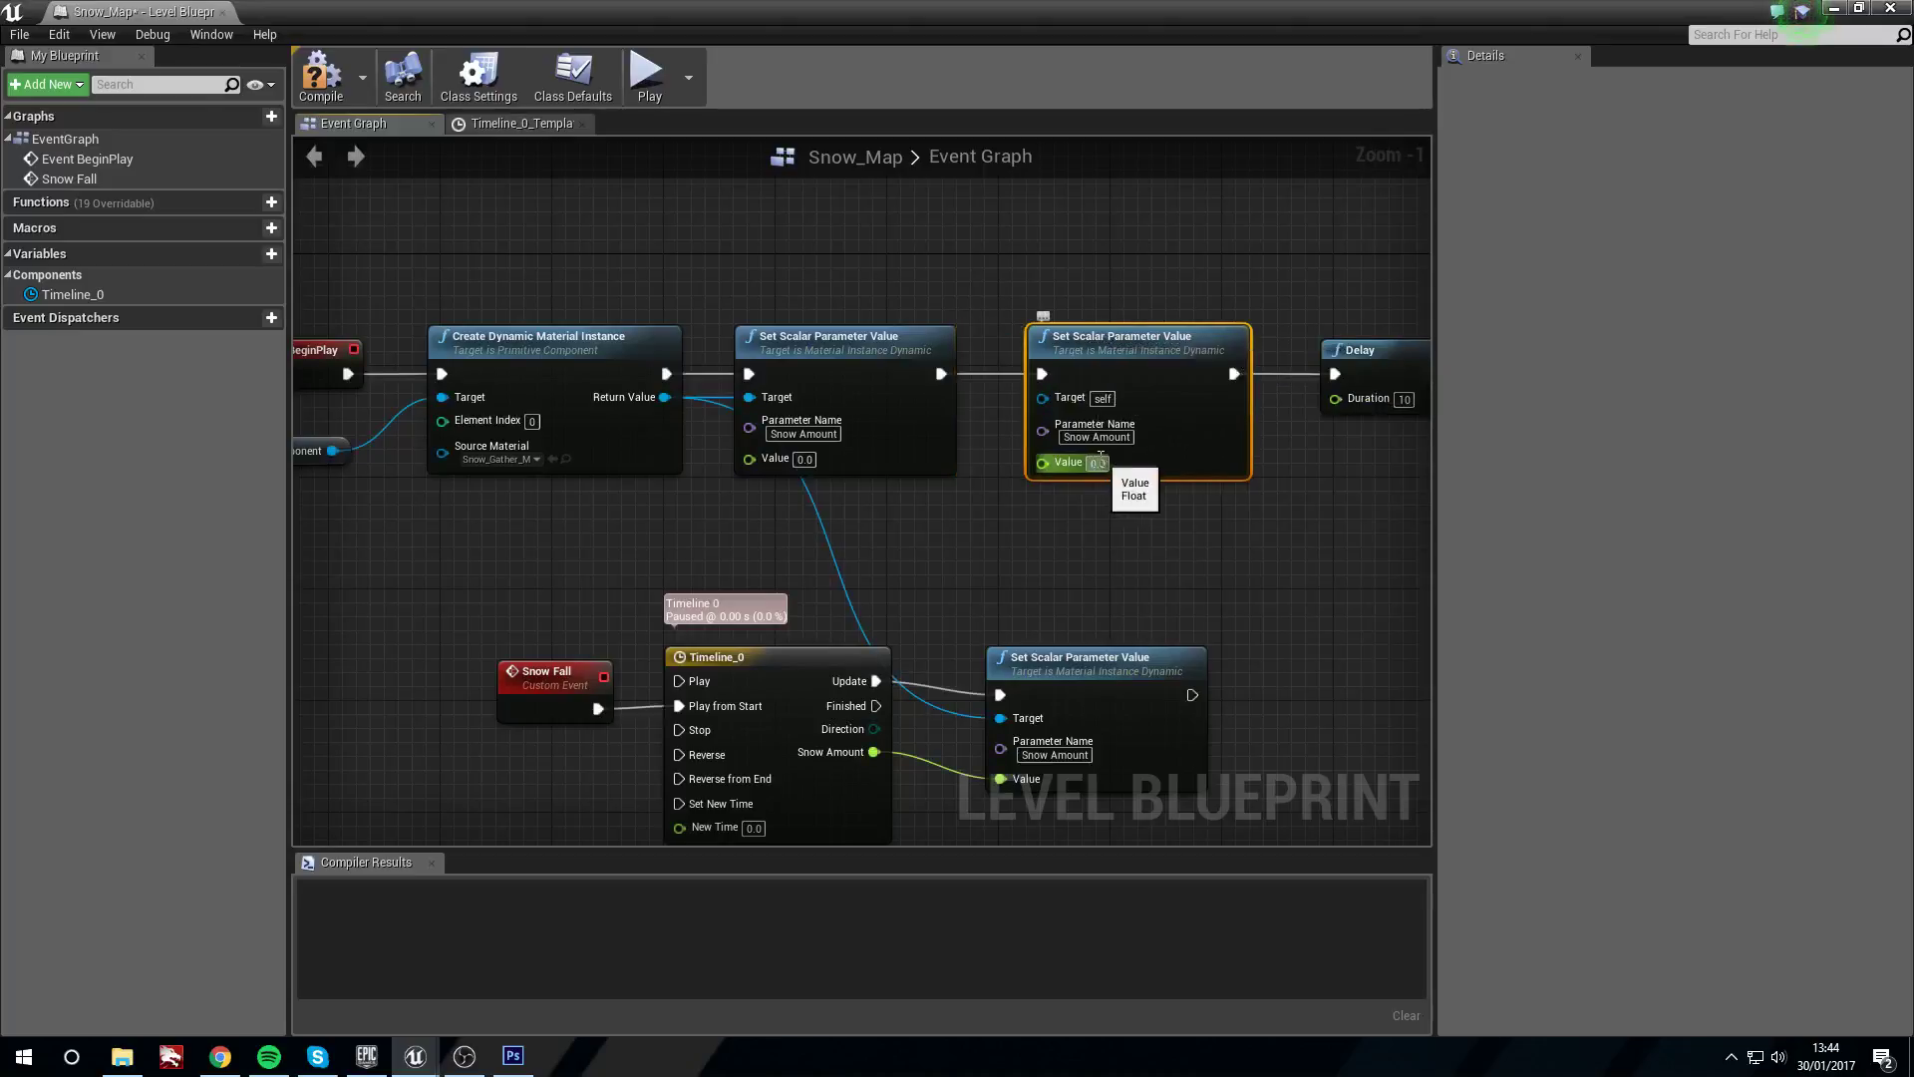
Set the copied node's Parameter Name to UV Scale and Value to 15, and connect the dynamic material instance to its Target
drag(1090, 439, 1100, 440)
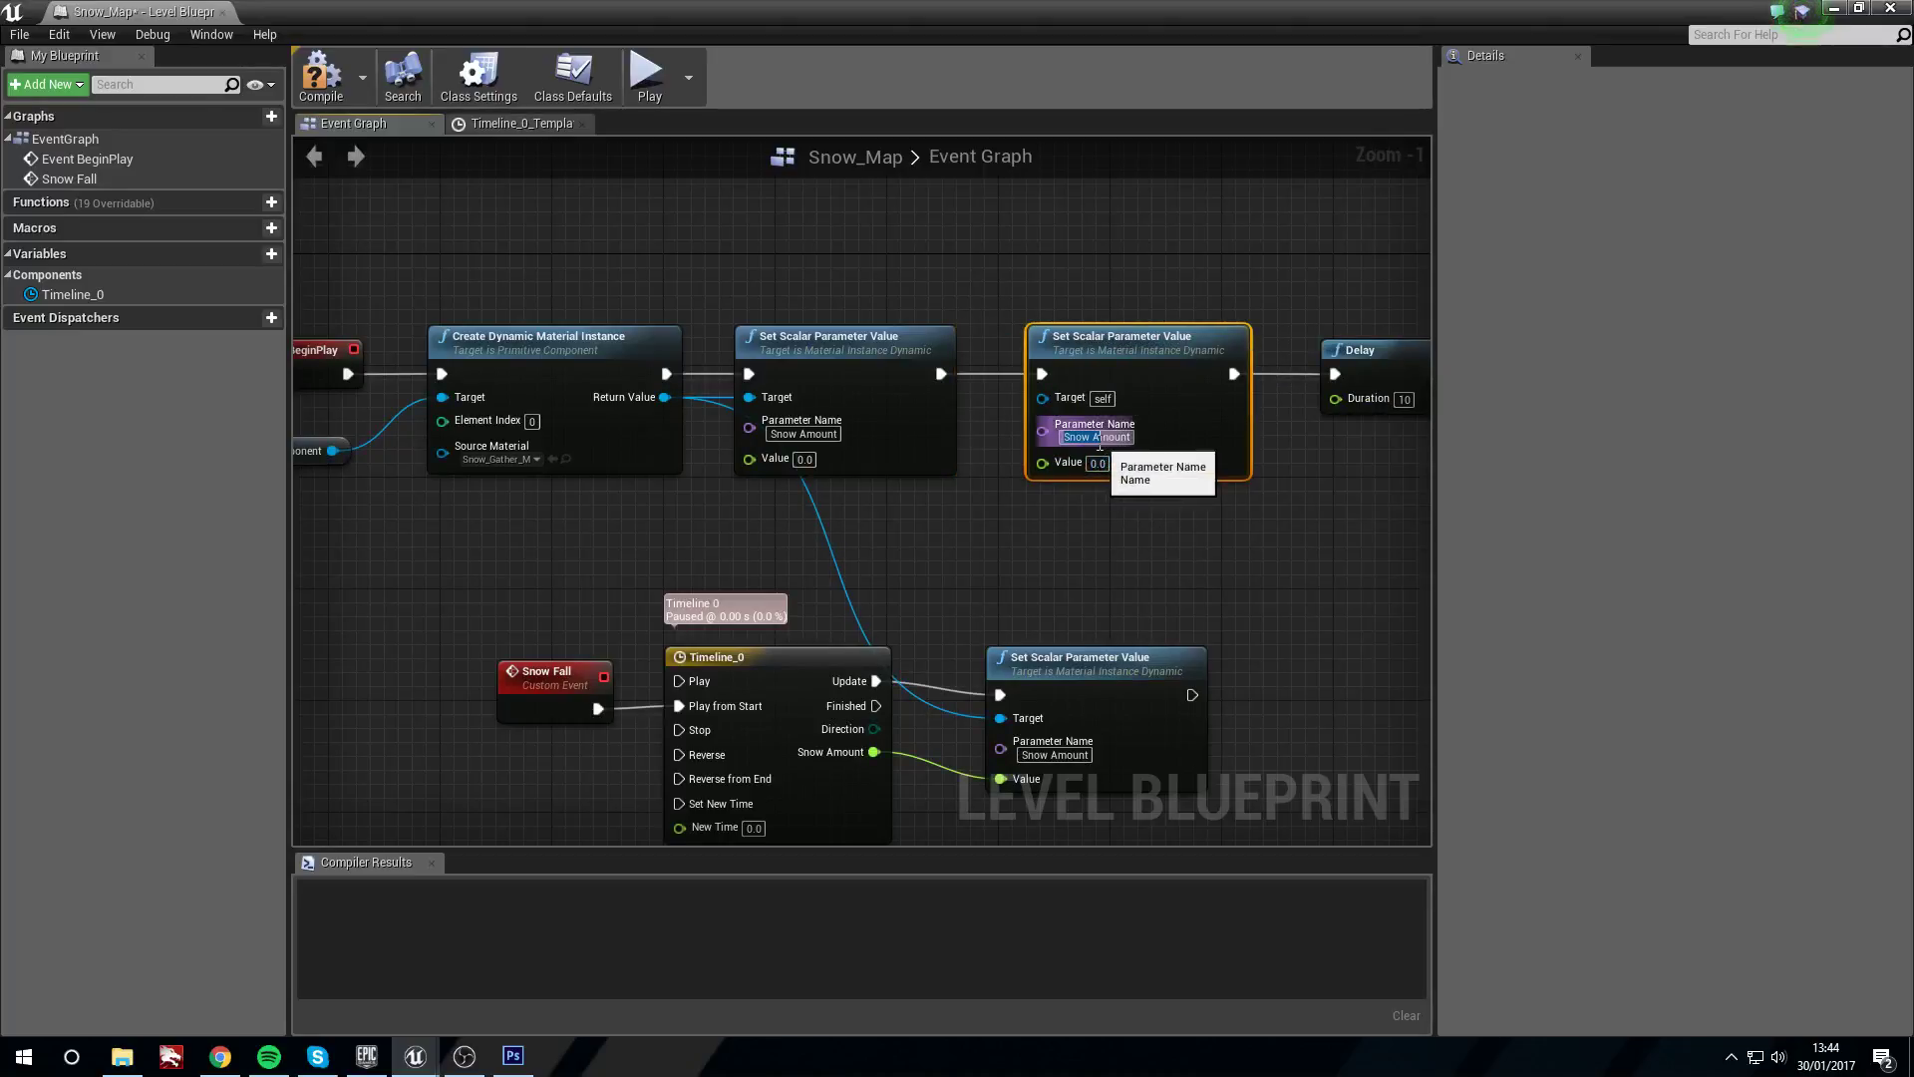
text(Floor)
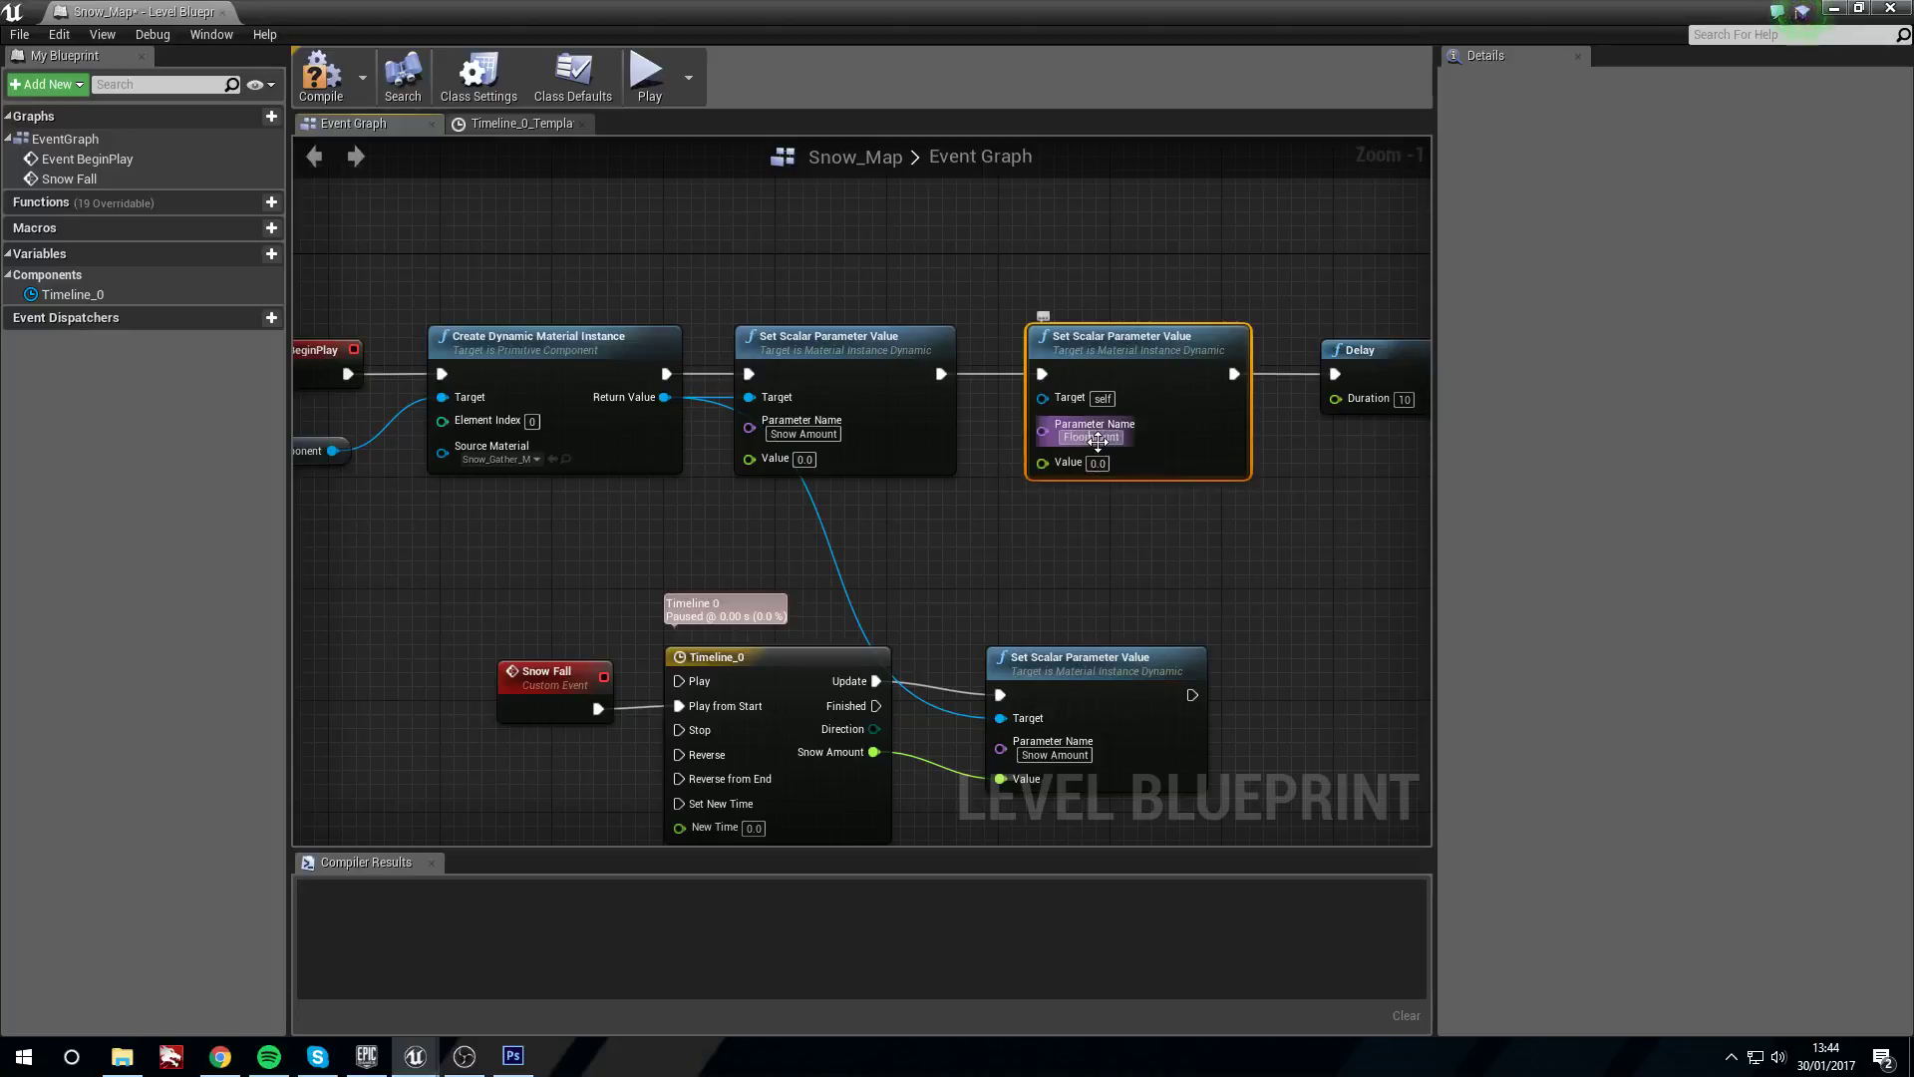
key(BackSpace)
key(BackSpace)
key(BackSpace)
key(BackSpace)
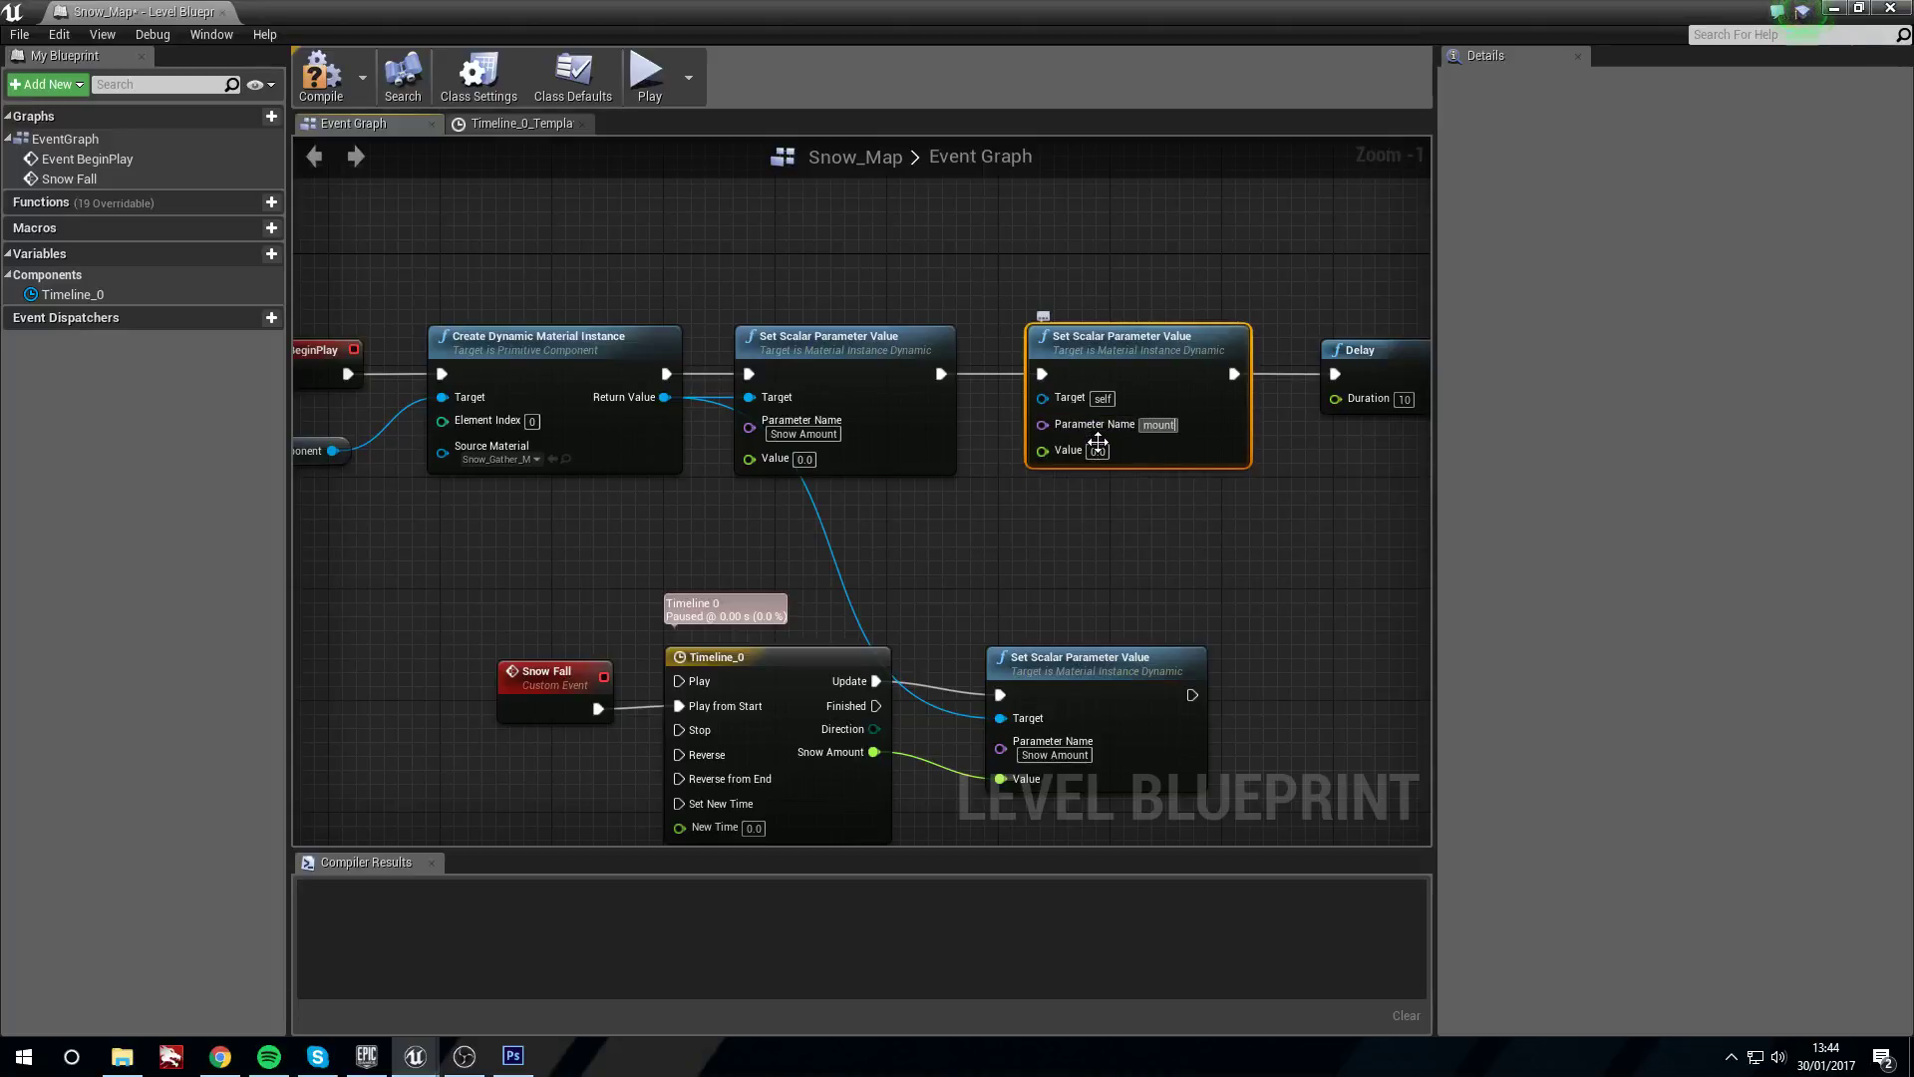
text(UV Scale)
drag(688, 396, 1043, 398)
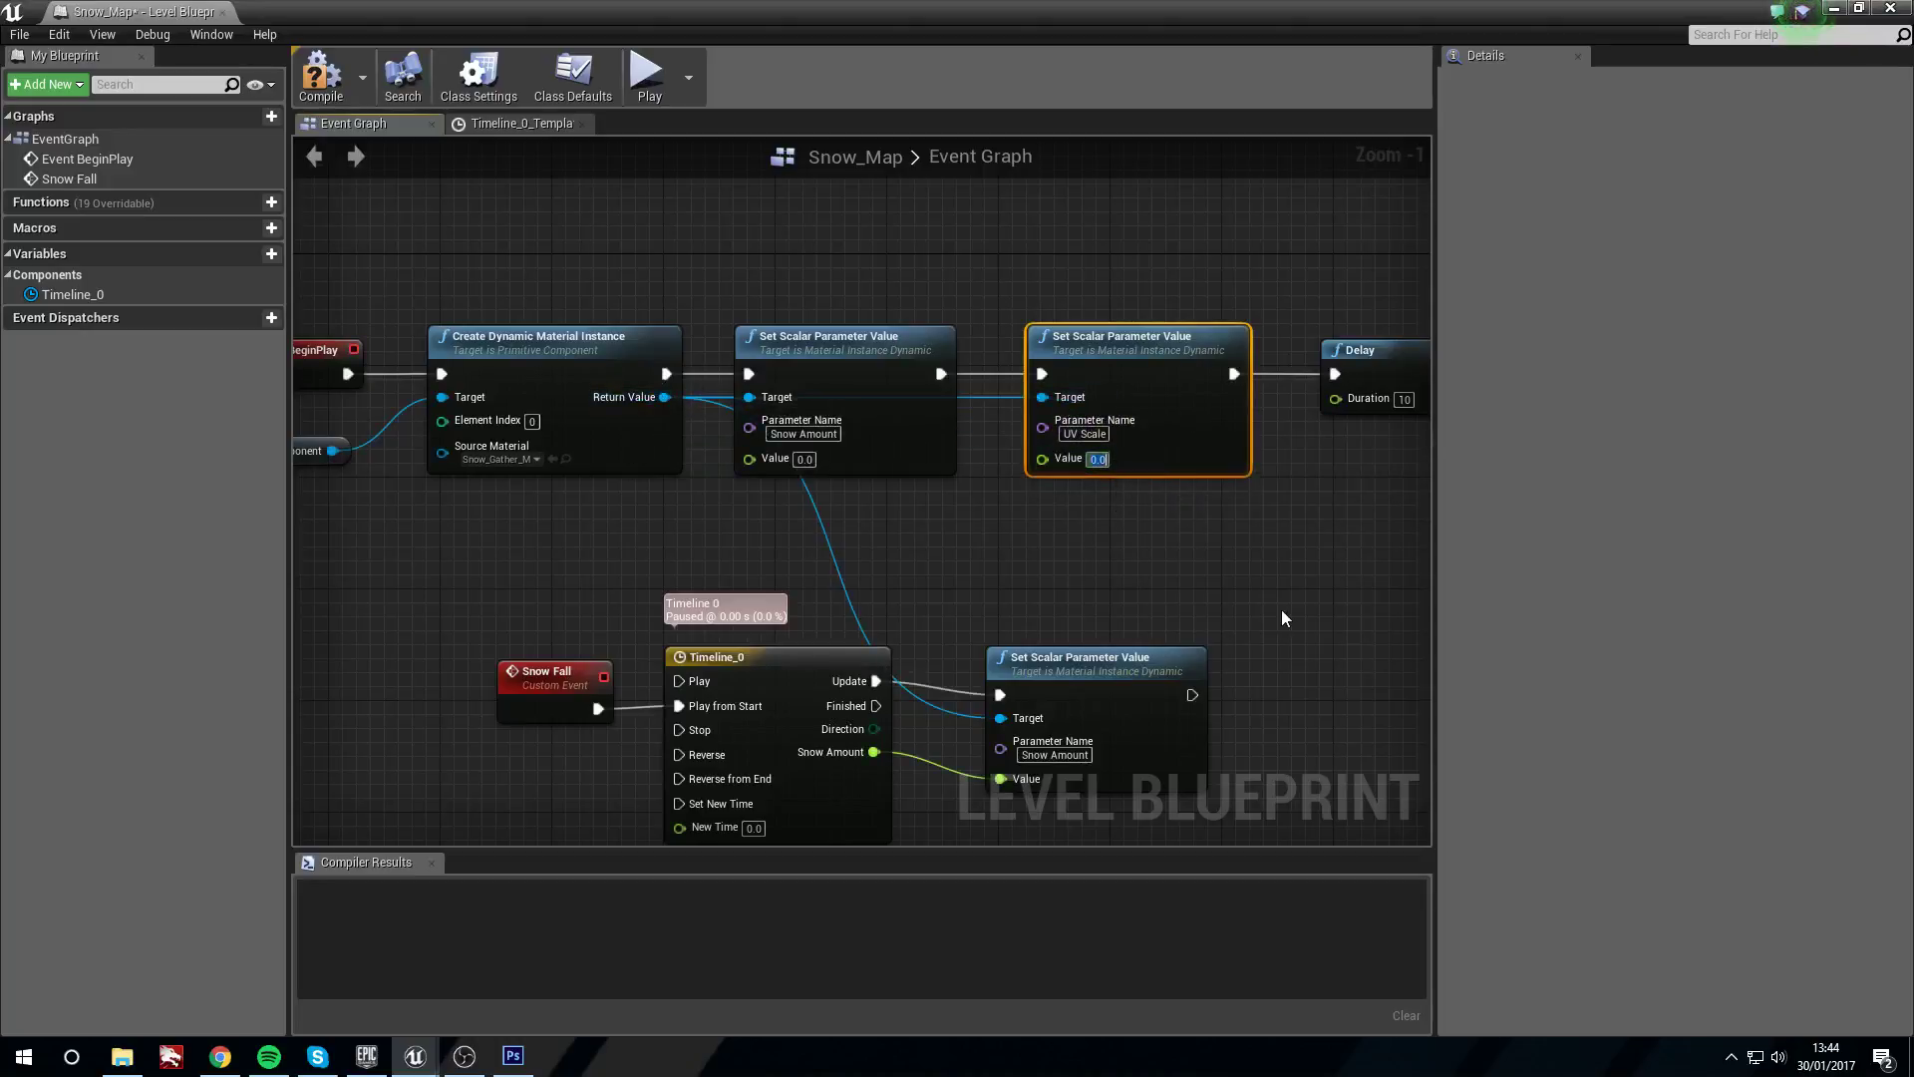
text(15)
Compile the level blueprint and play-test the level to check the brick scale and snow build-up on the floor
click(321, 75)
click(1890, 9)
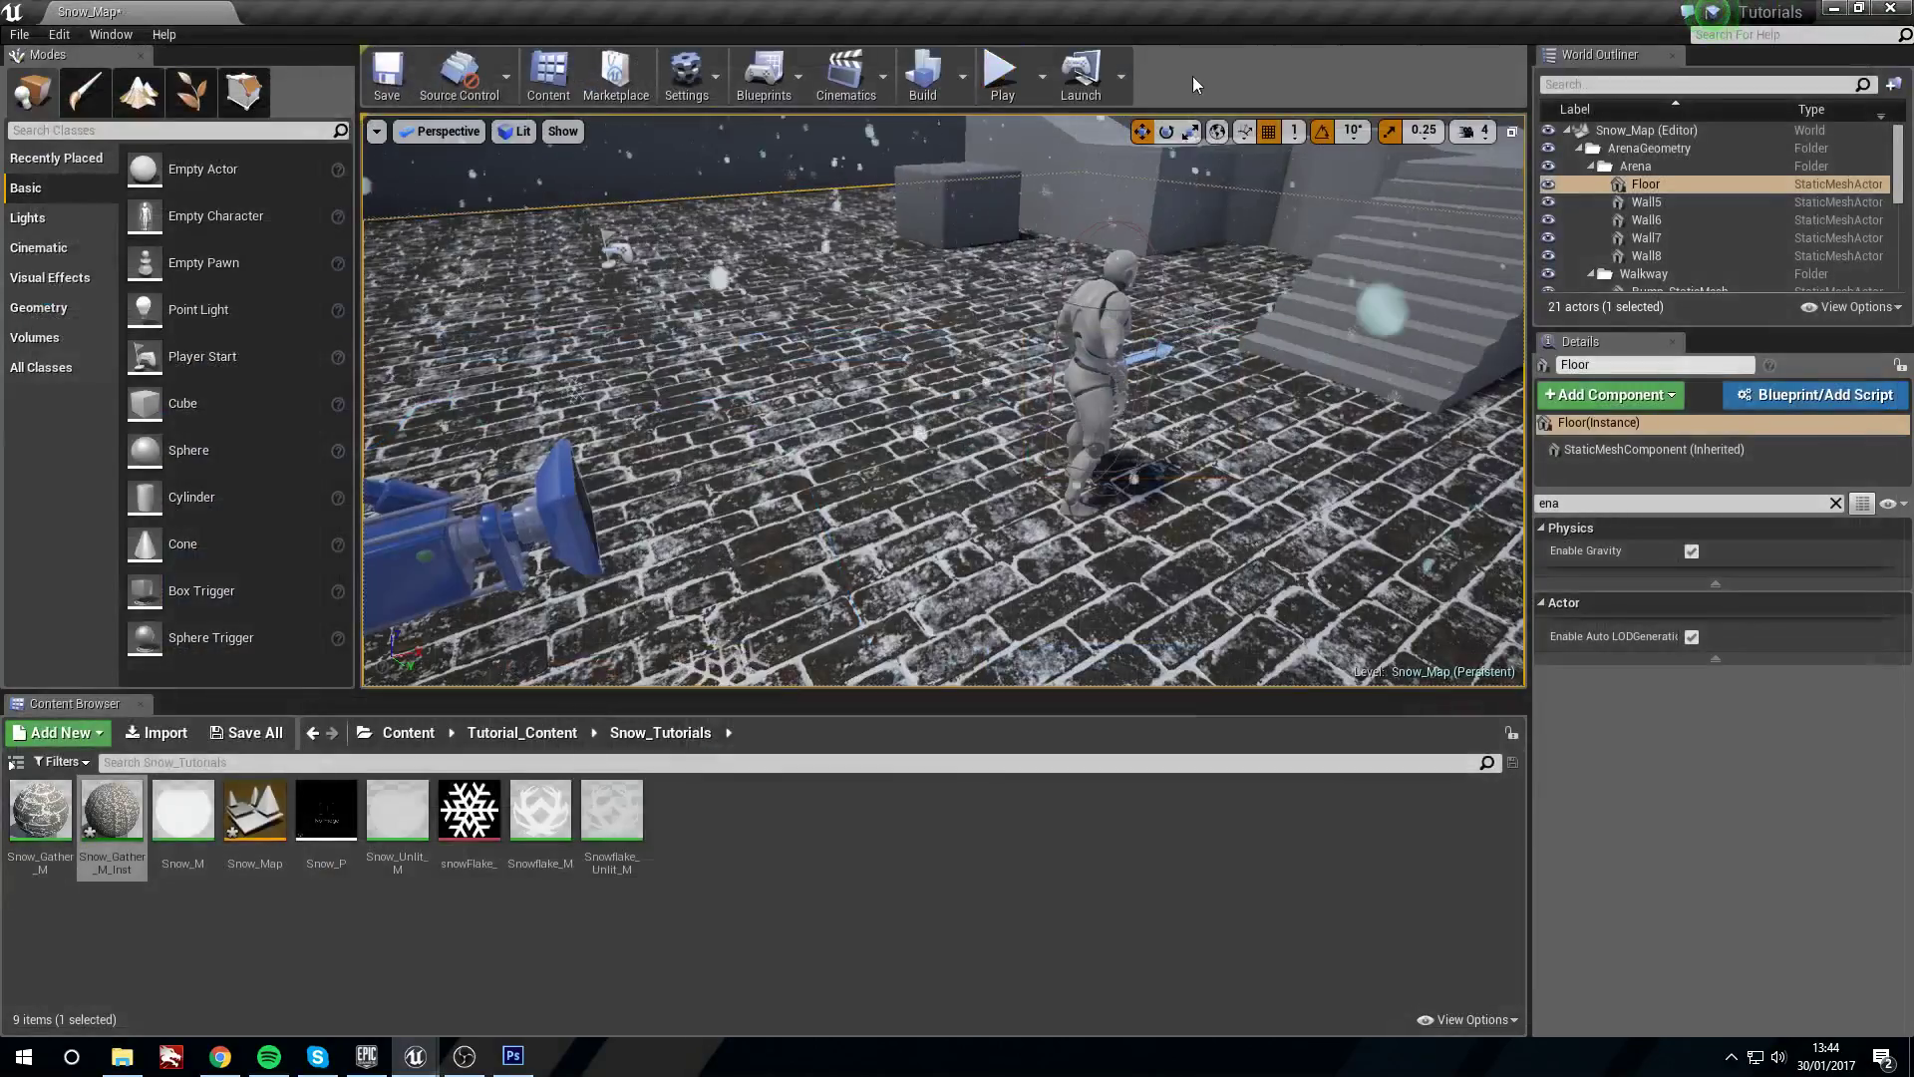
click(1002, 72)
click(1032, 289)
key(w)
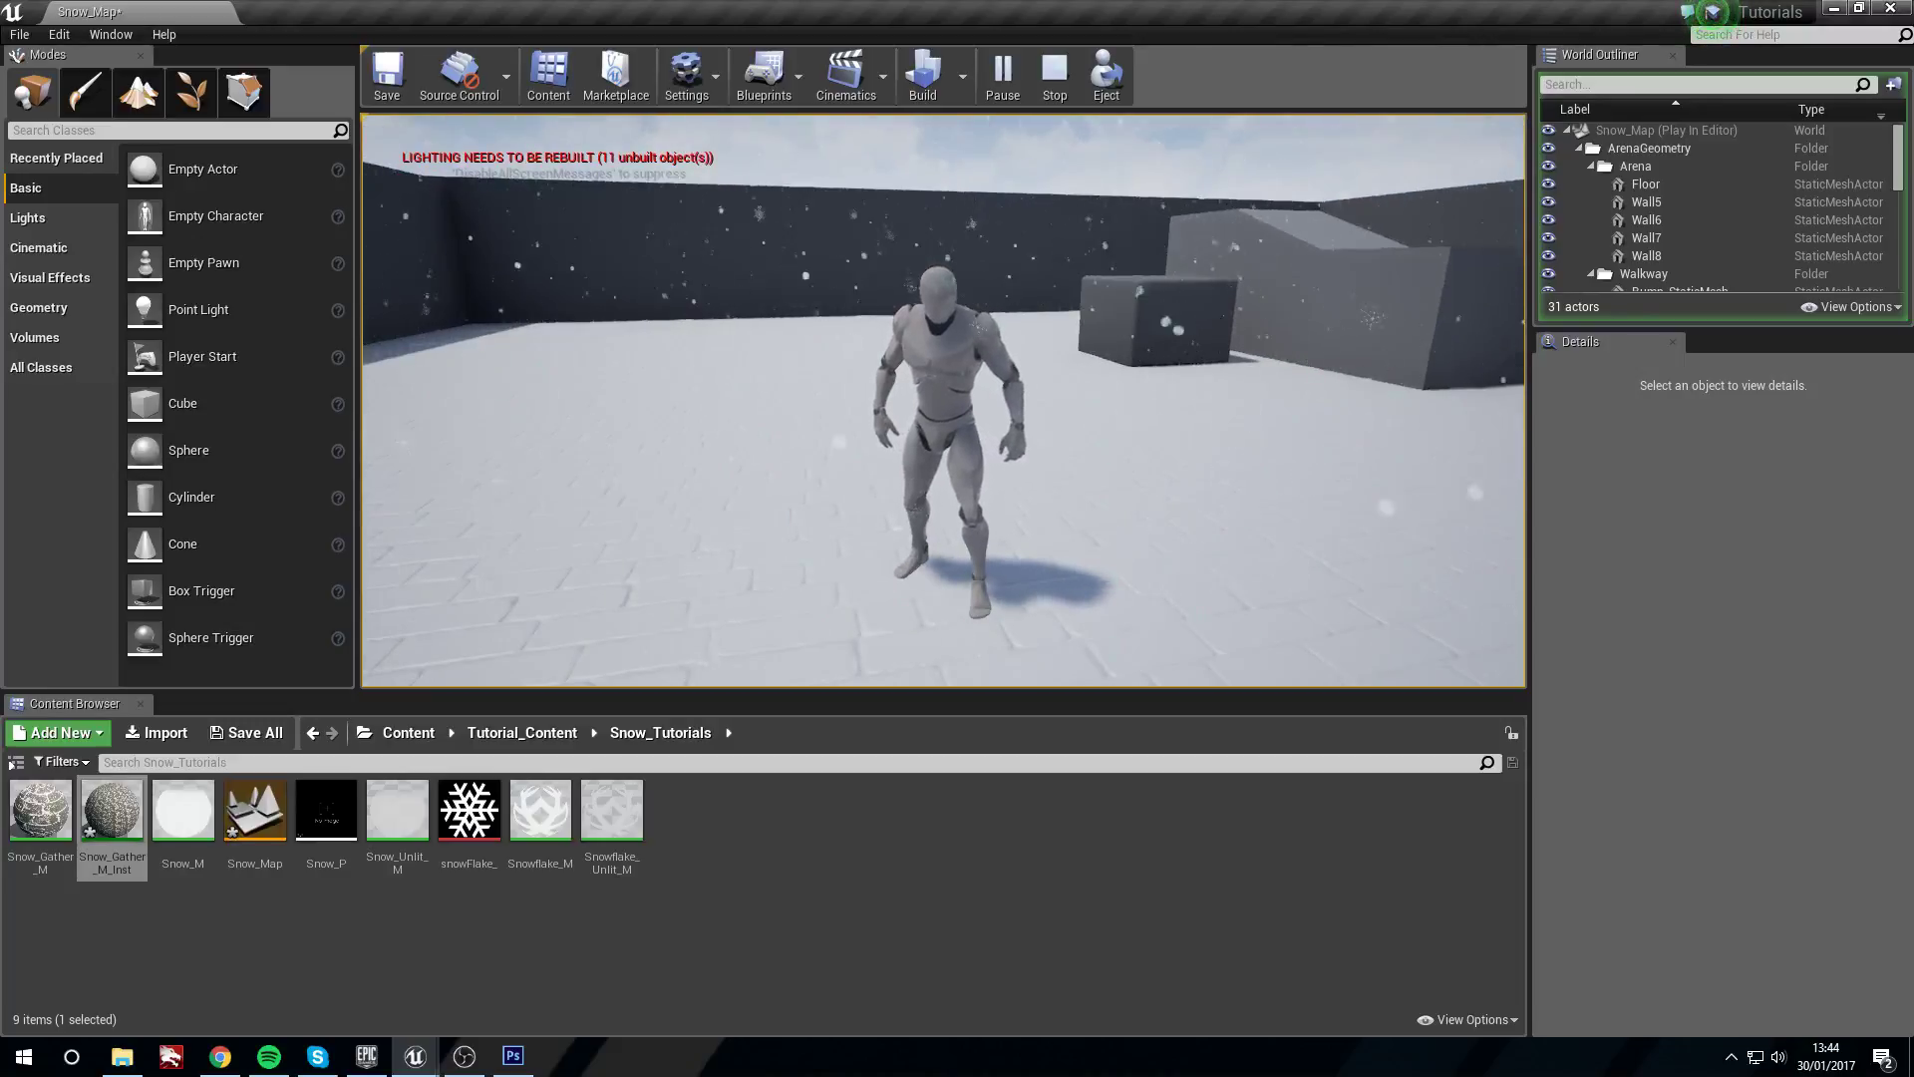
right_drag(804, 389, 937, 389)
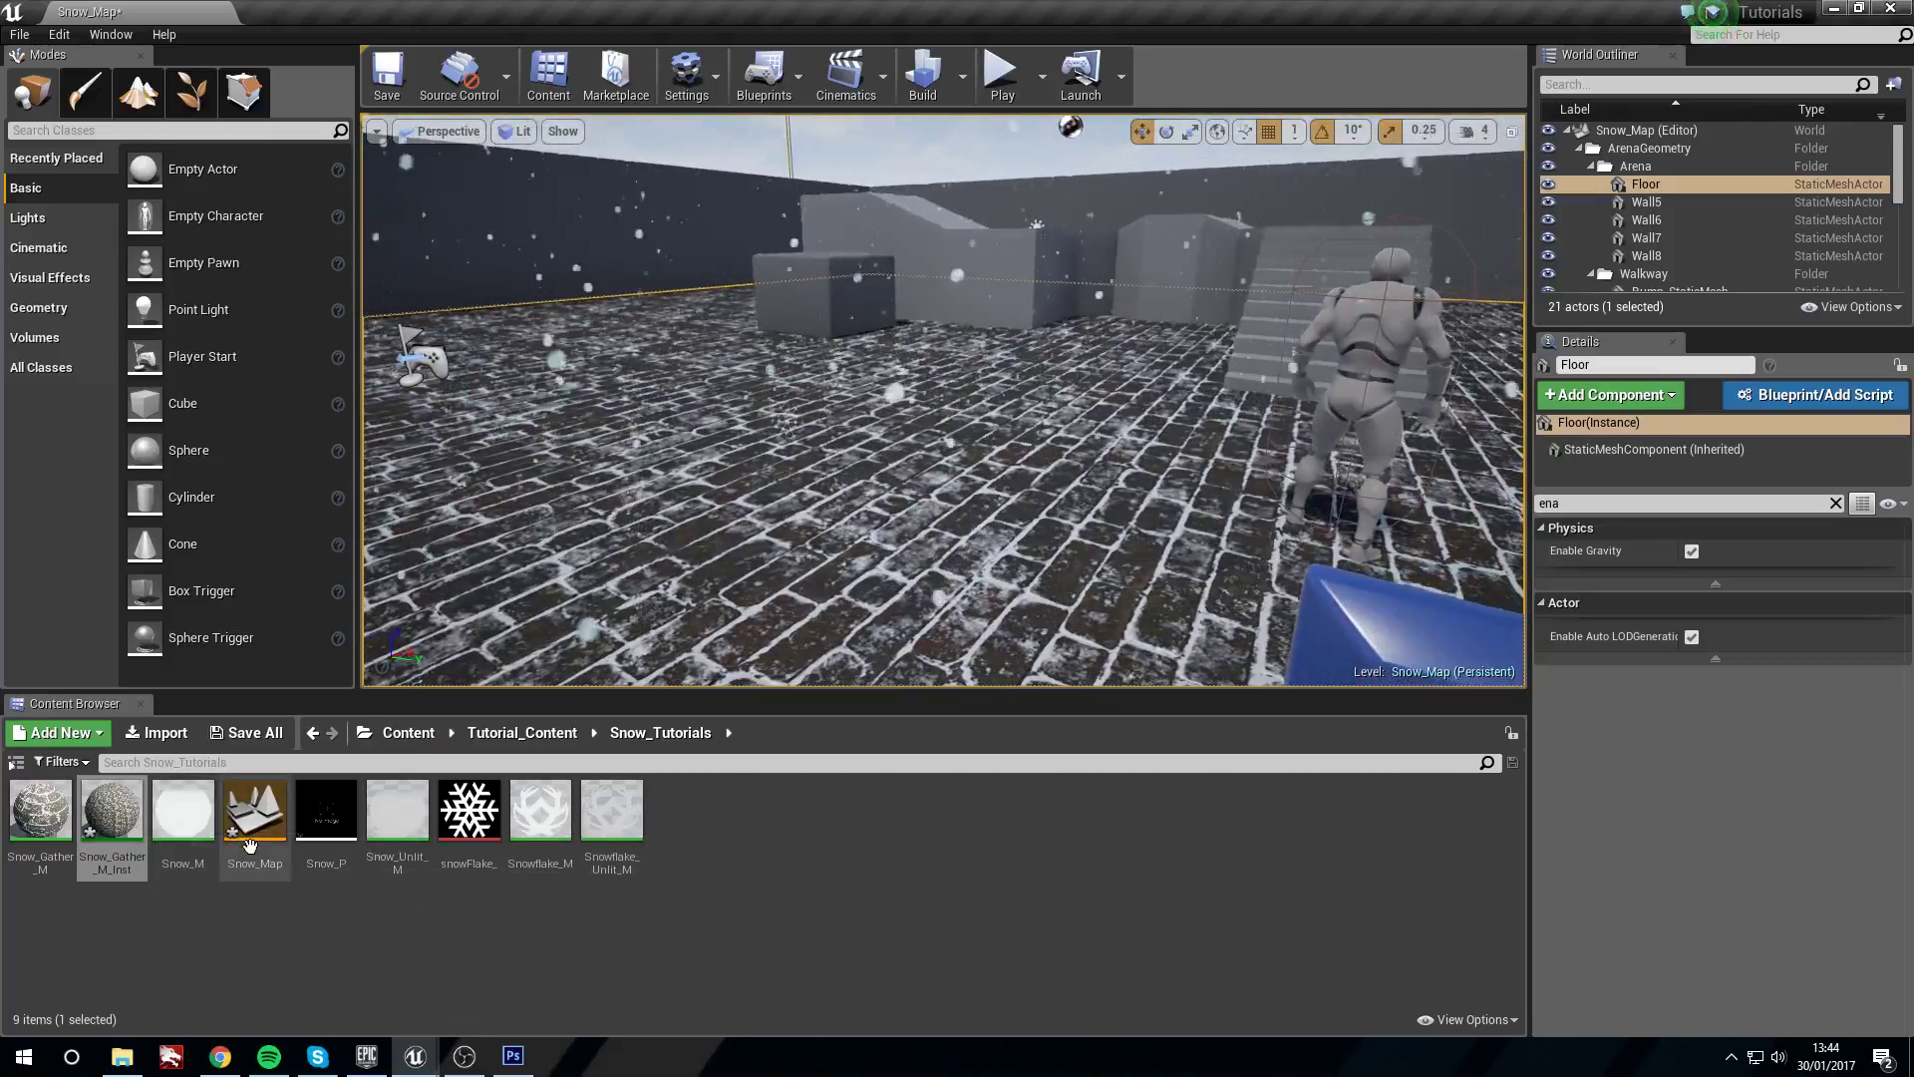
Set the timeline's Snow Amount key at time 20 to value 2.5, compile the level blueprint and close it
click(763, 75)
click(823, 243)
right_drag(633, 572, 600, 468)
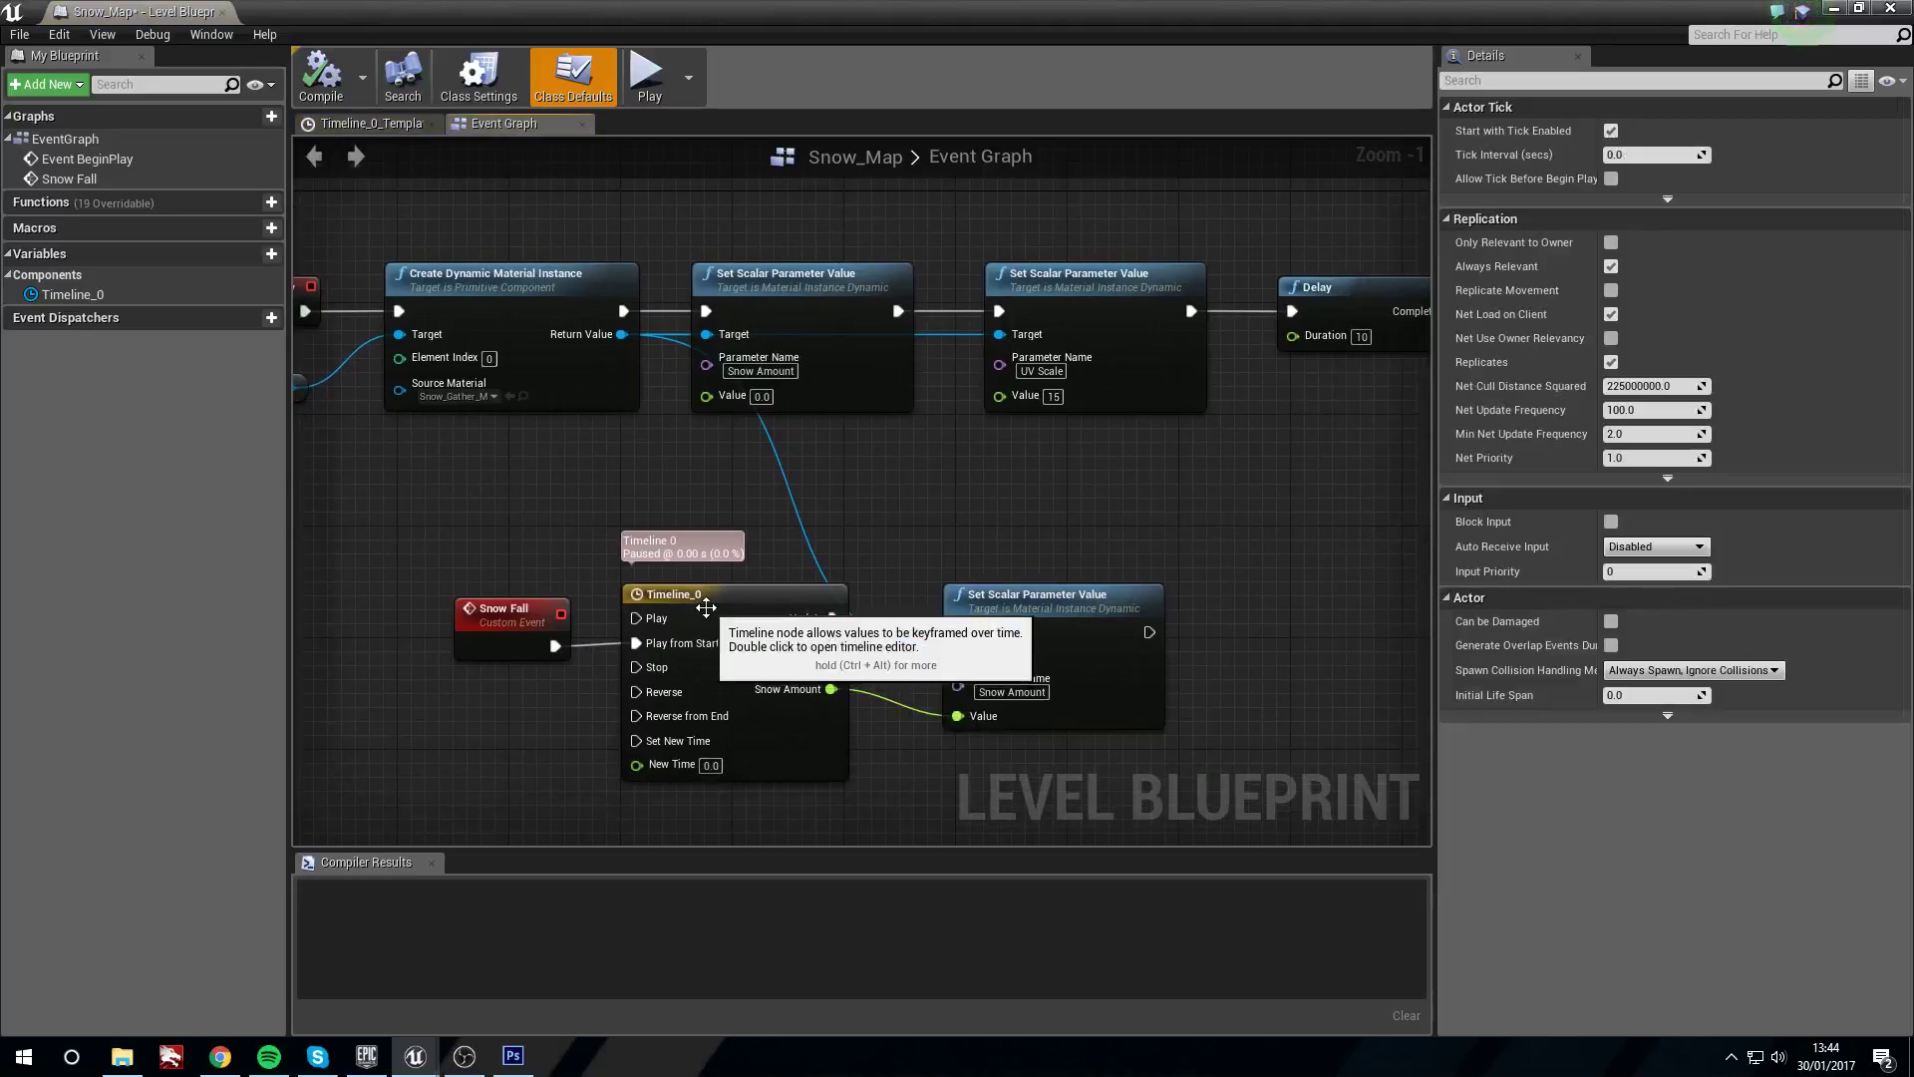
double_click(698, 609)
scroll(1077, 351, up, 3)
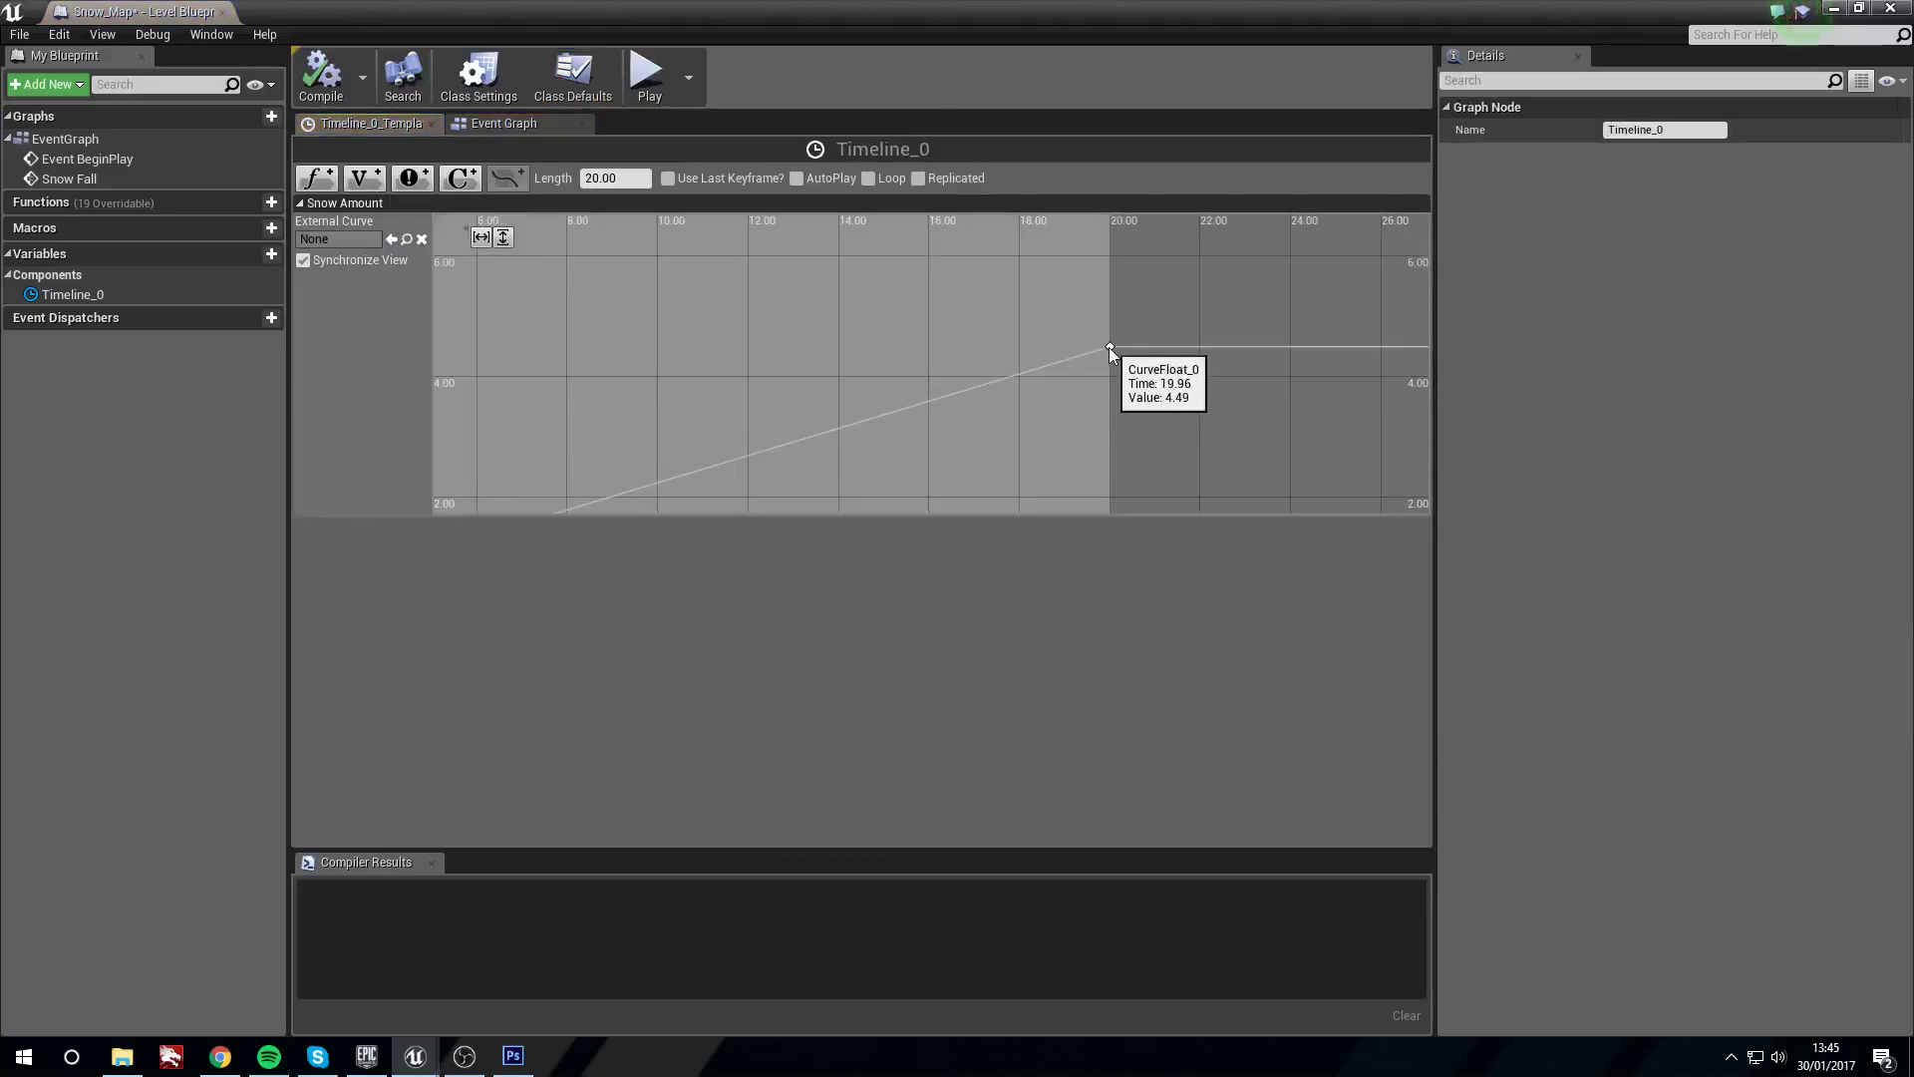
click(1110, 347)
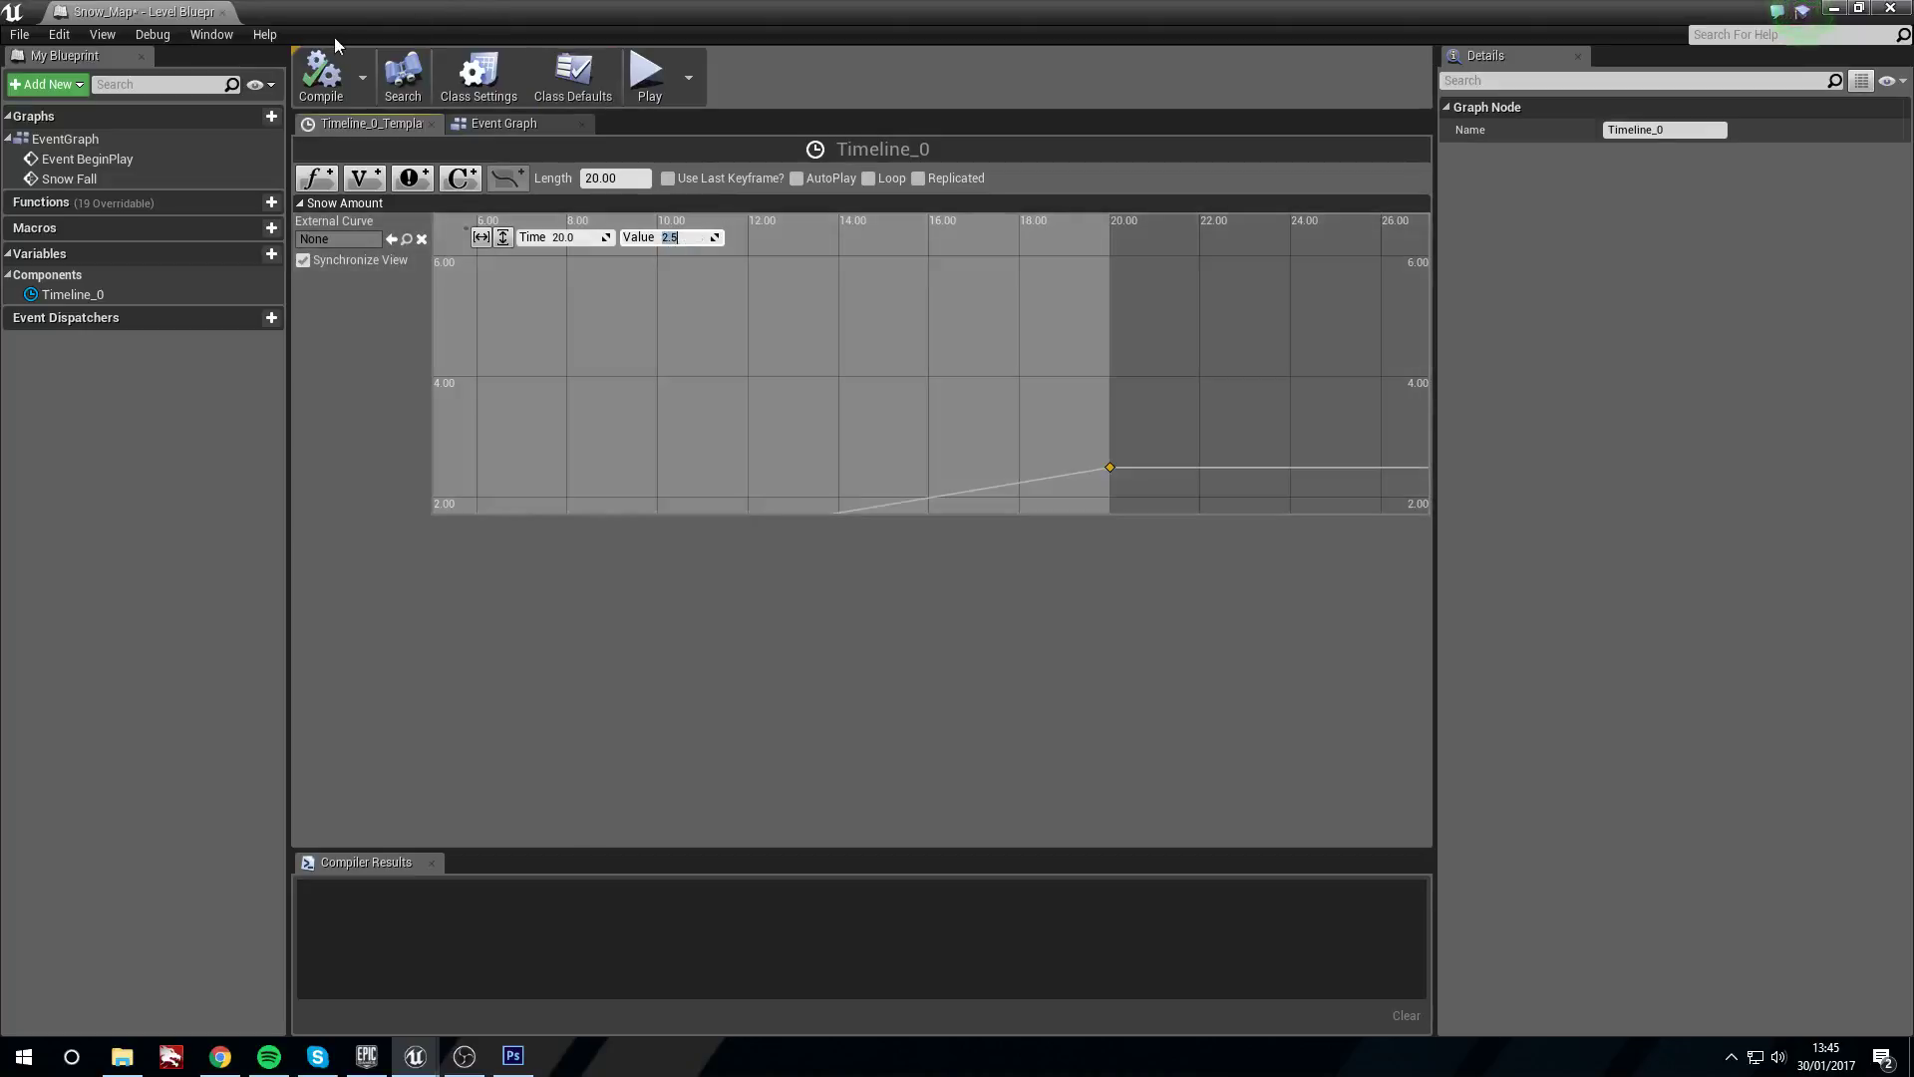
click(328, 72)
click(1890, 9)
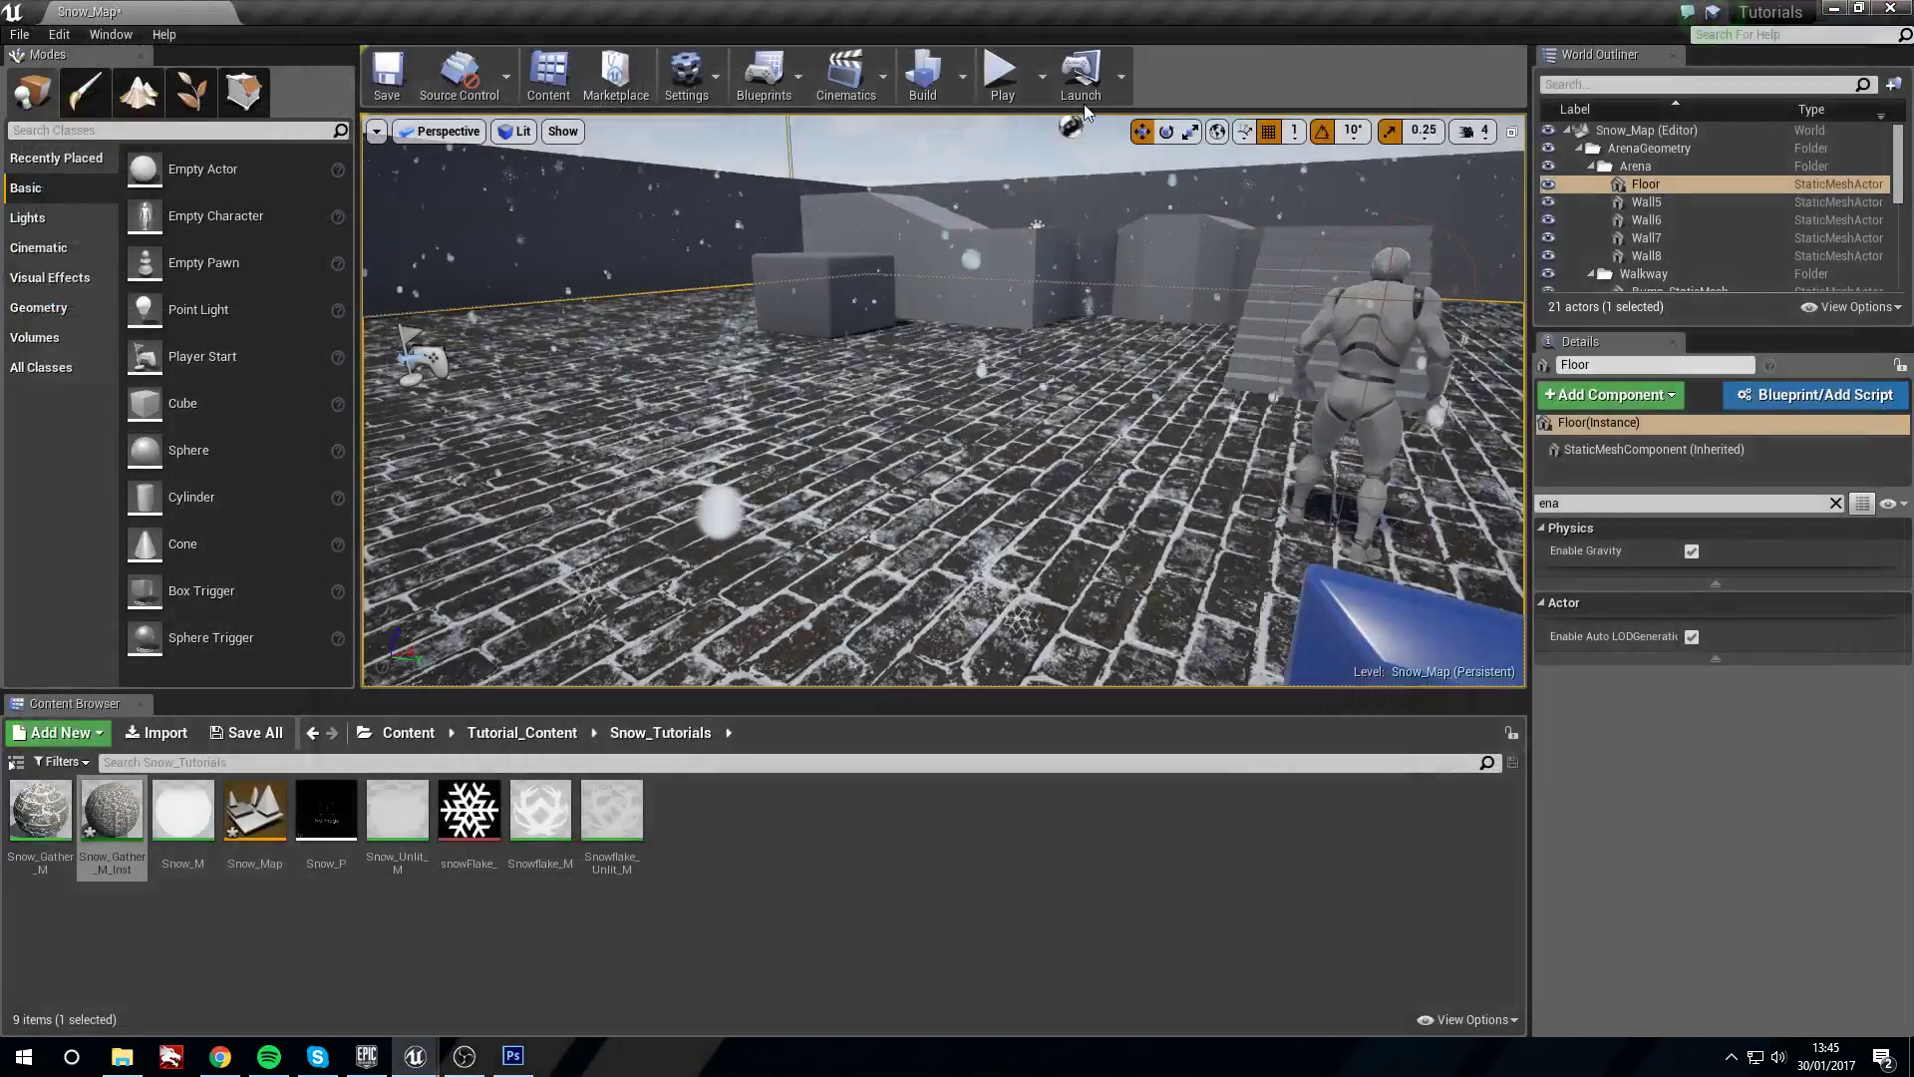
Play-test the level in full screen and run the character around the floor to examine the snow build-up
click(1001, 72)
key(s)
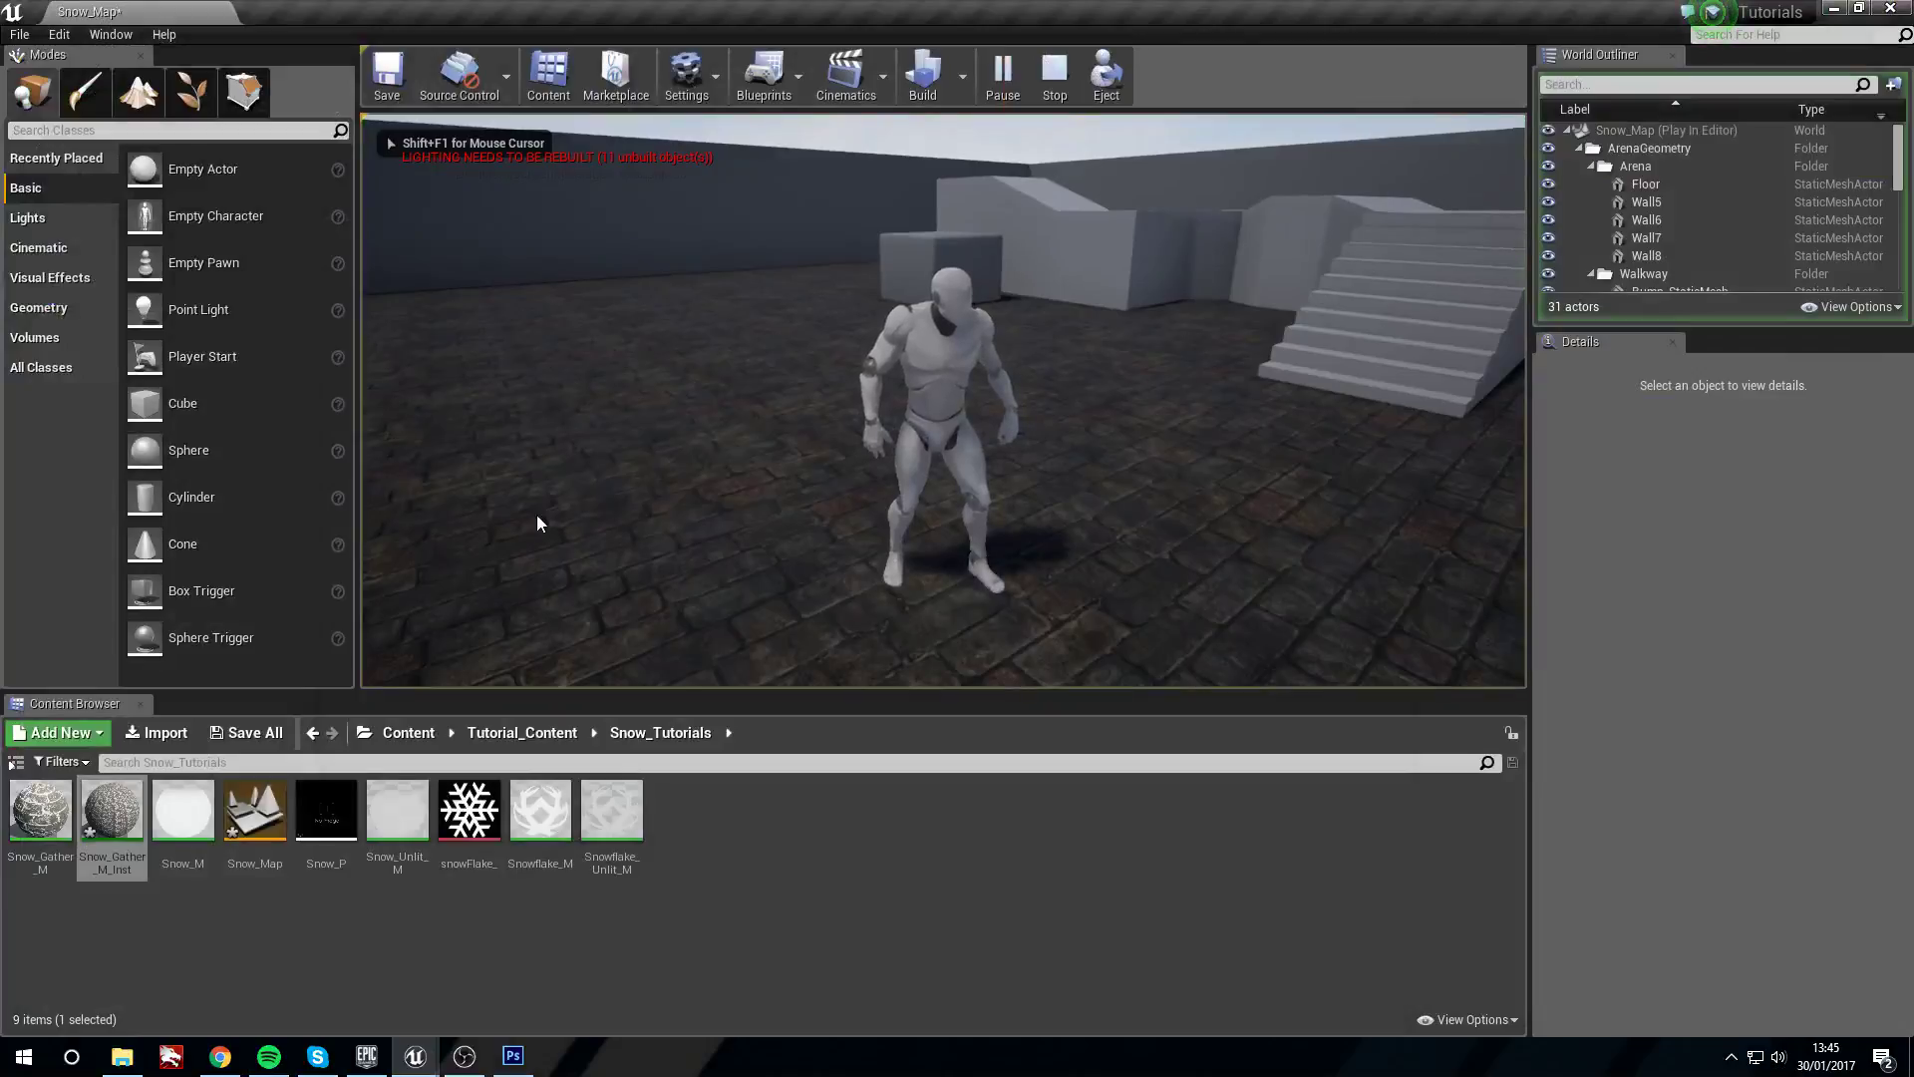
key(F11)
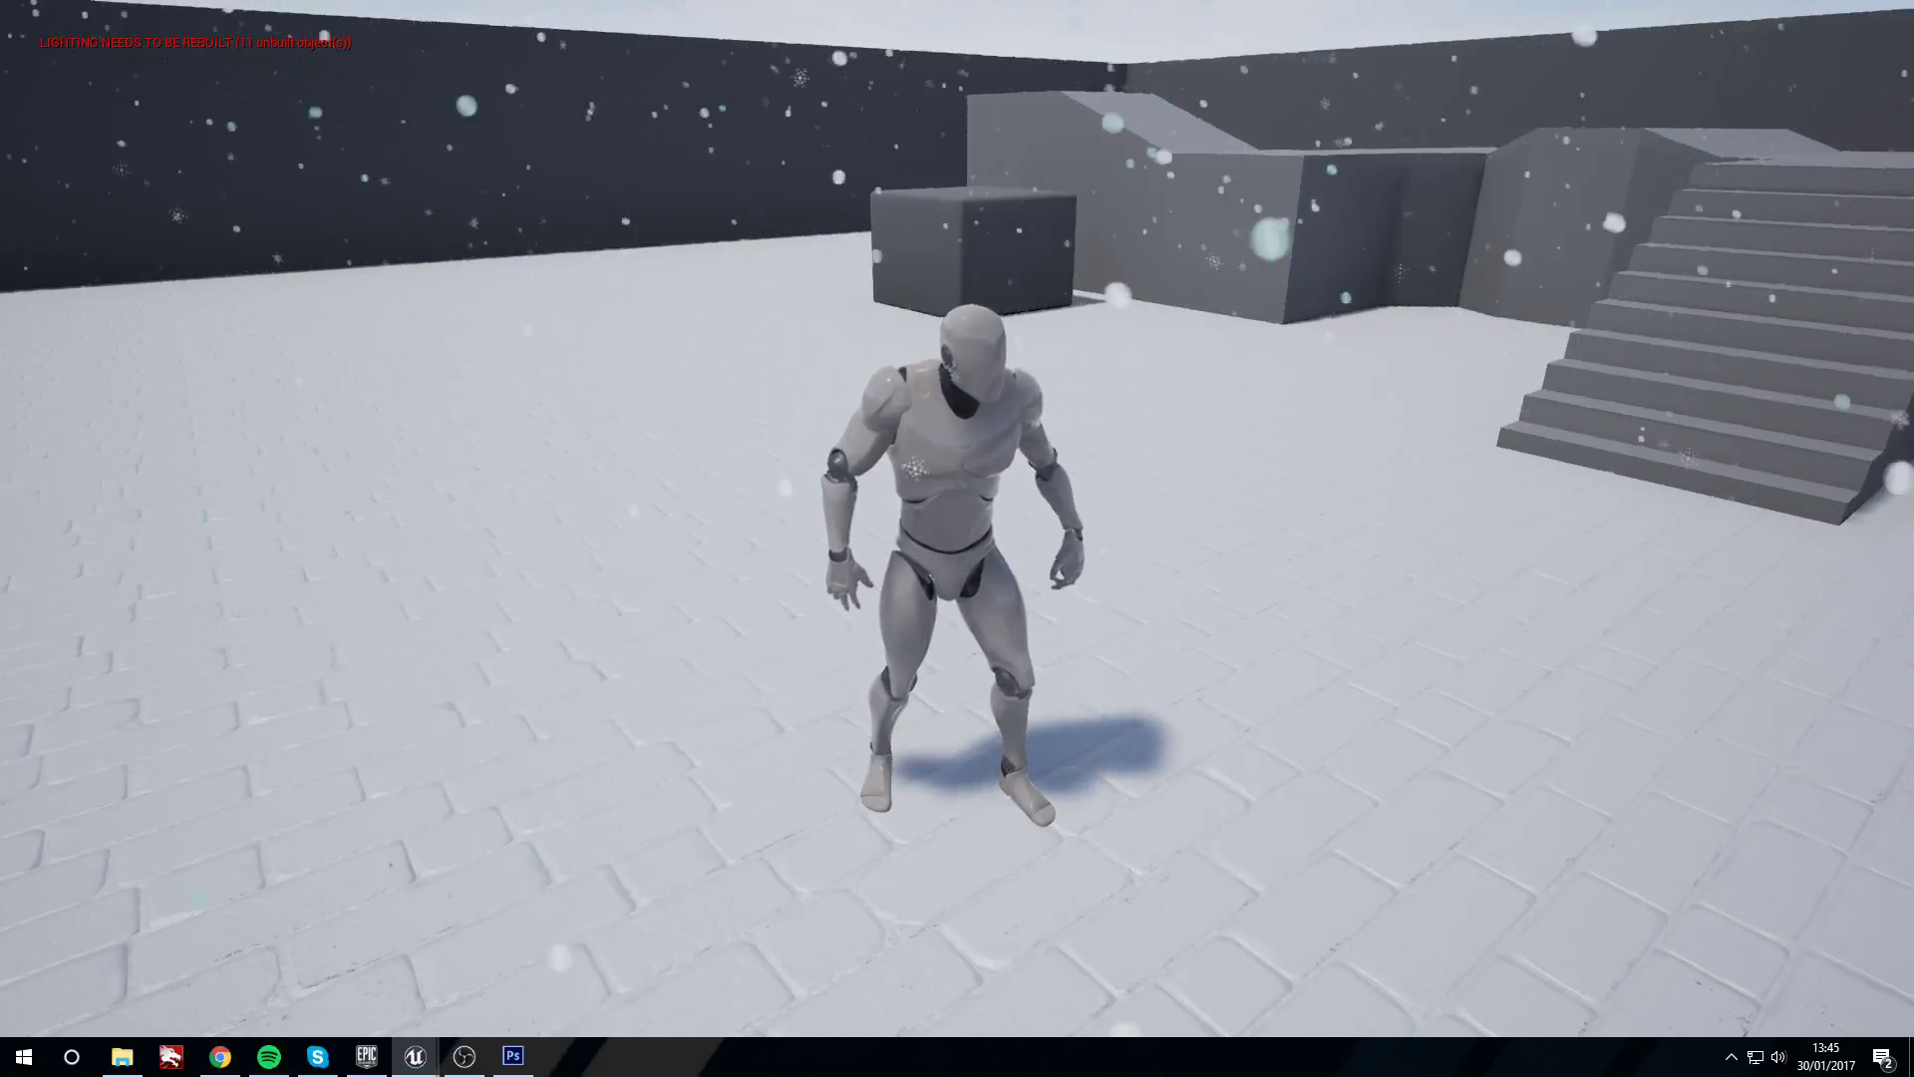
key(w)
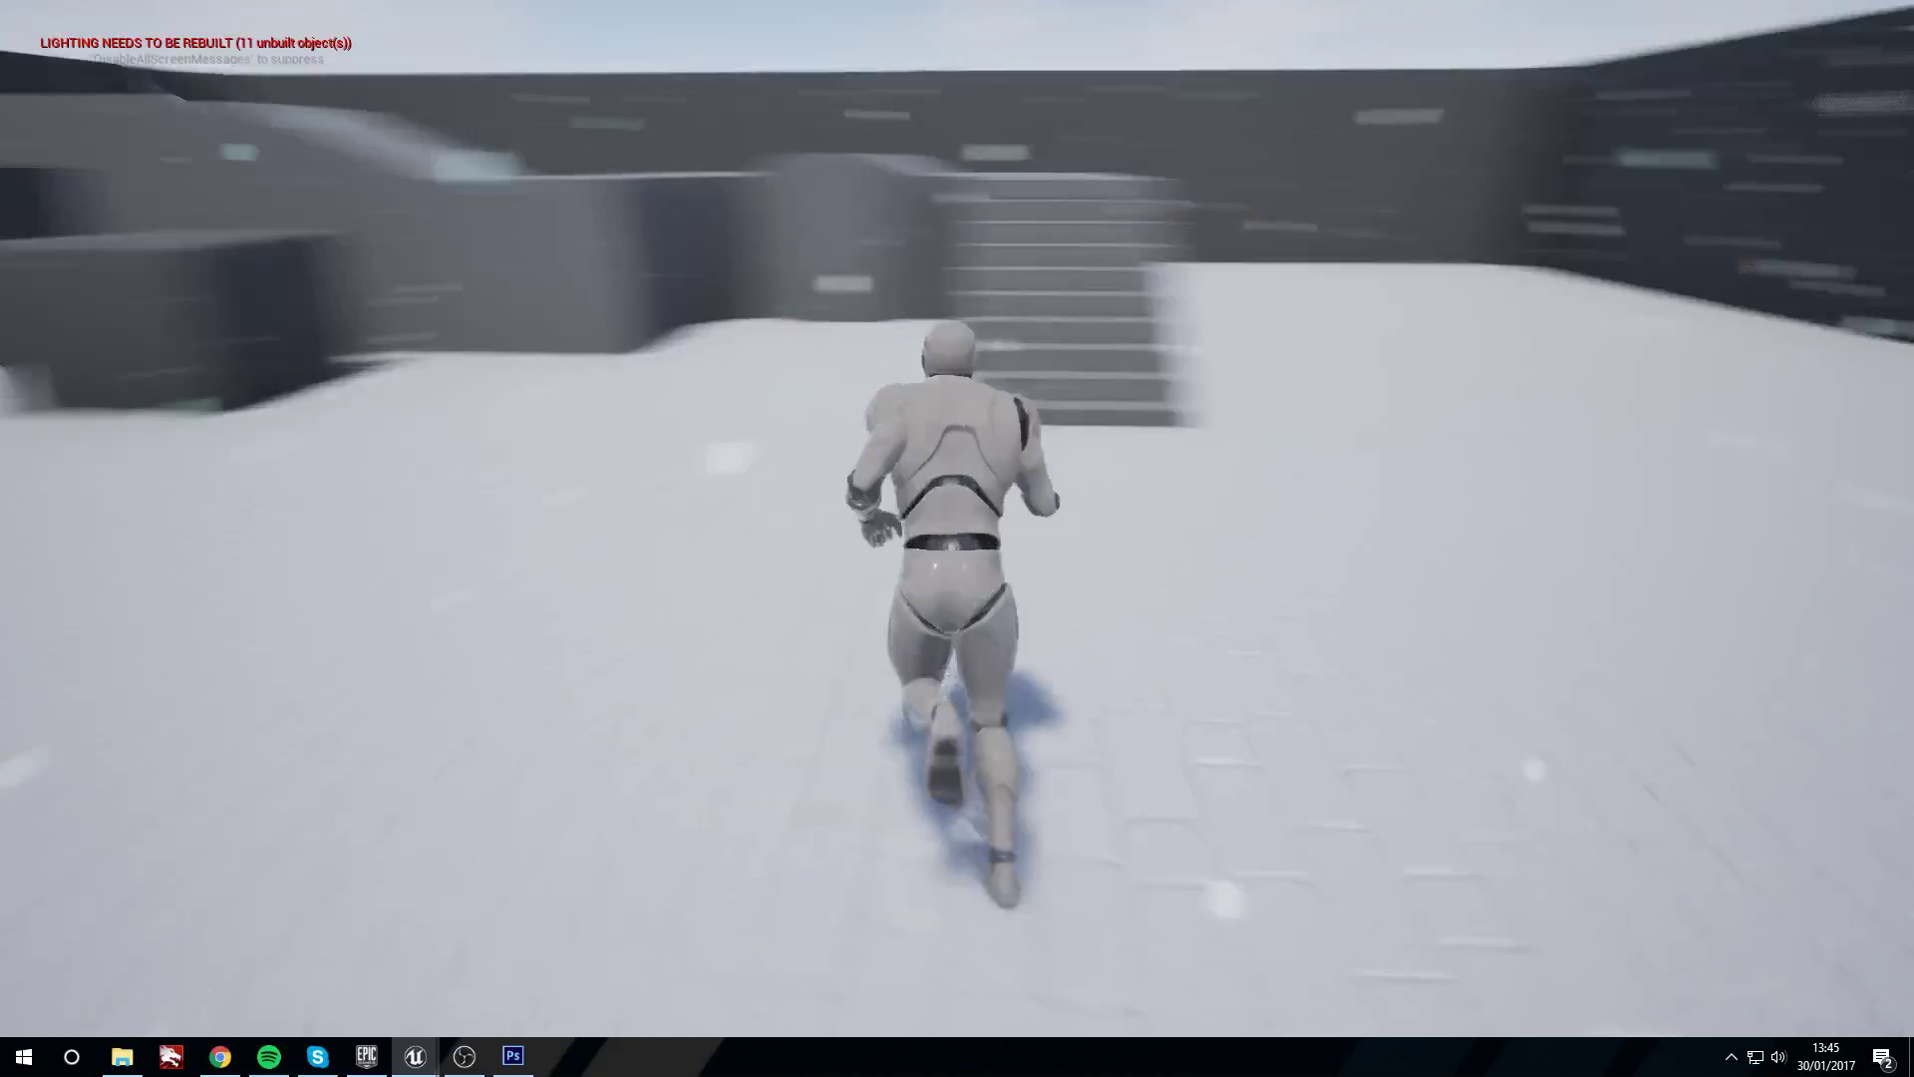
key(w)
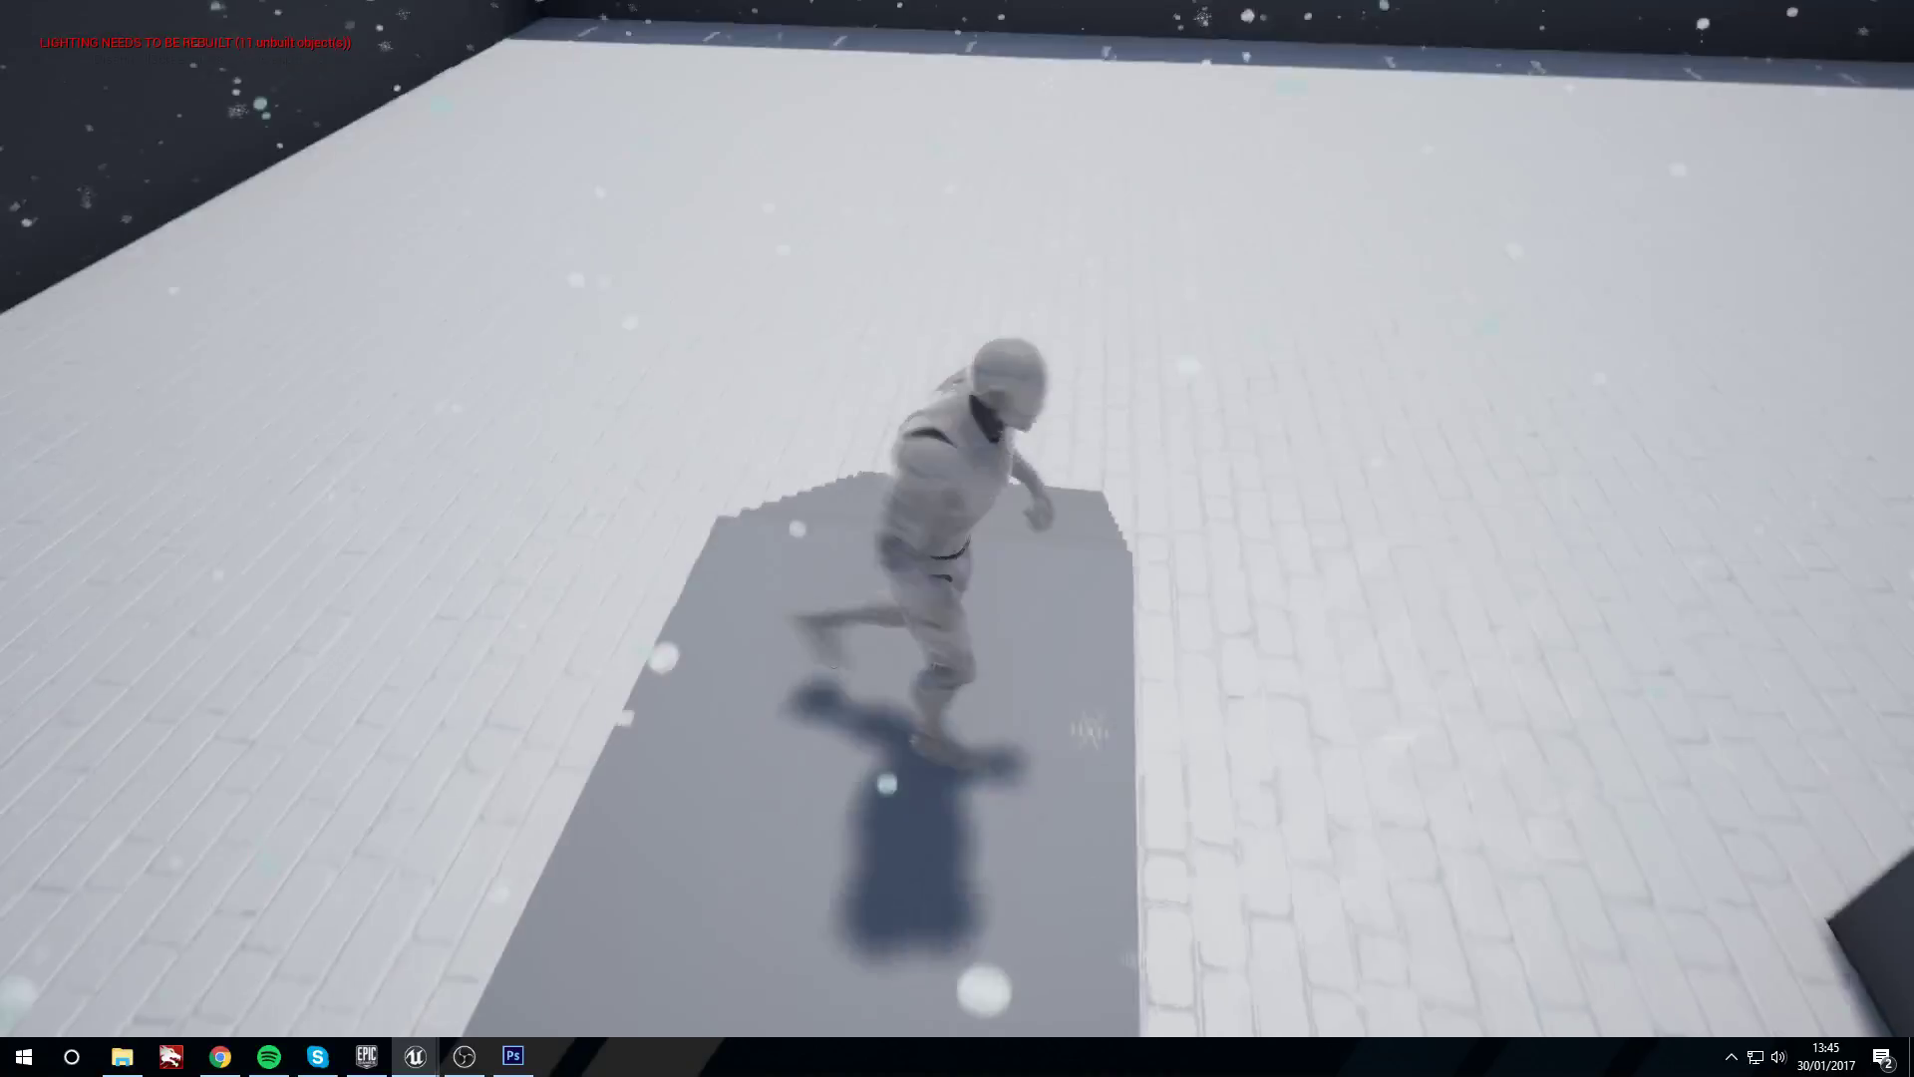
key(a)
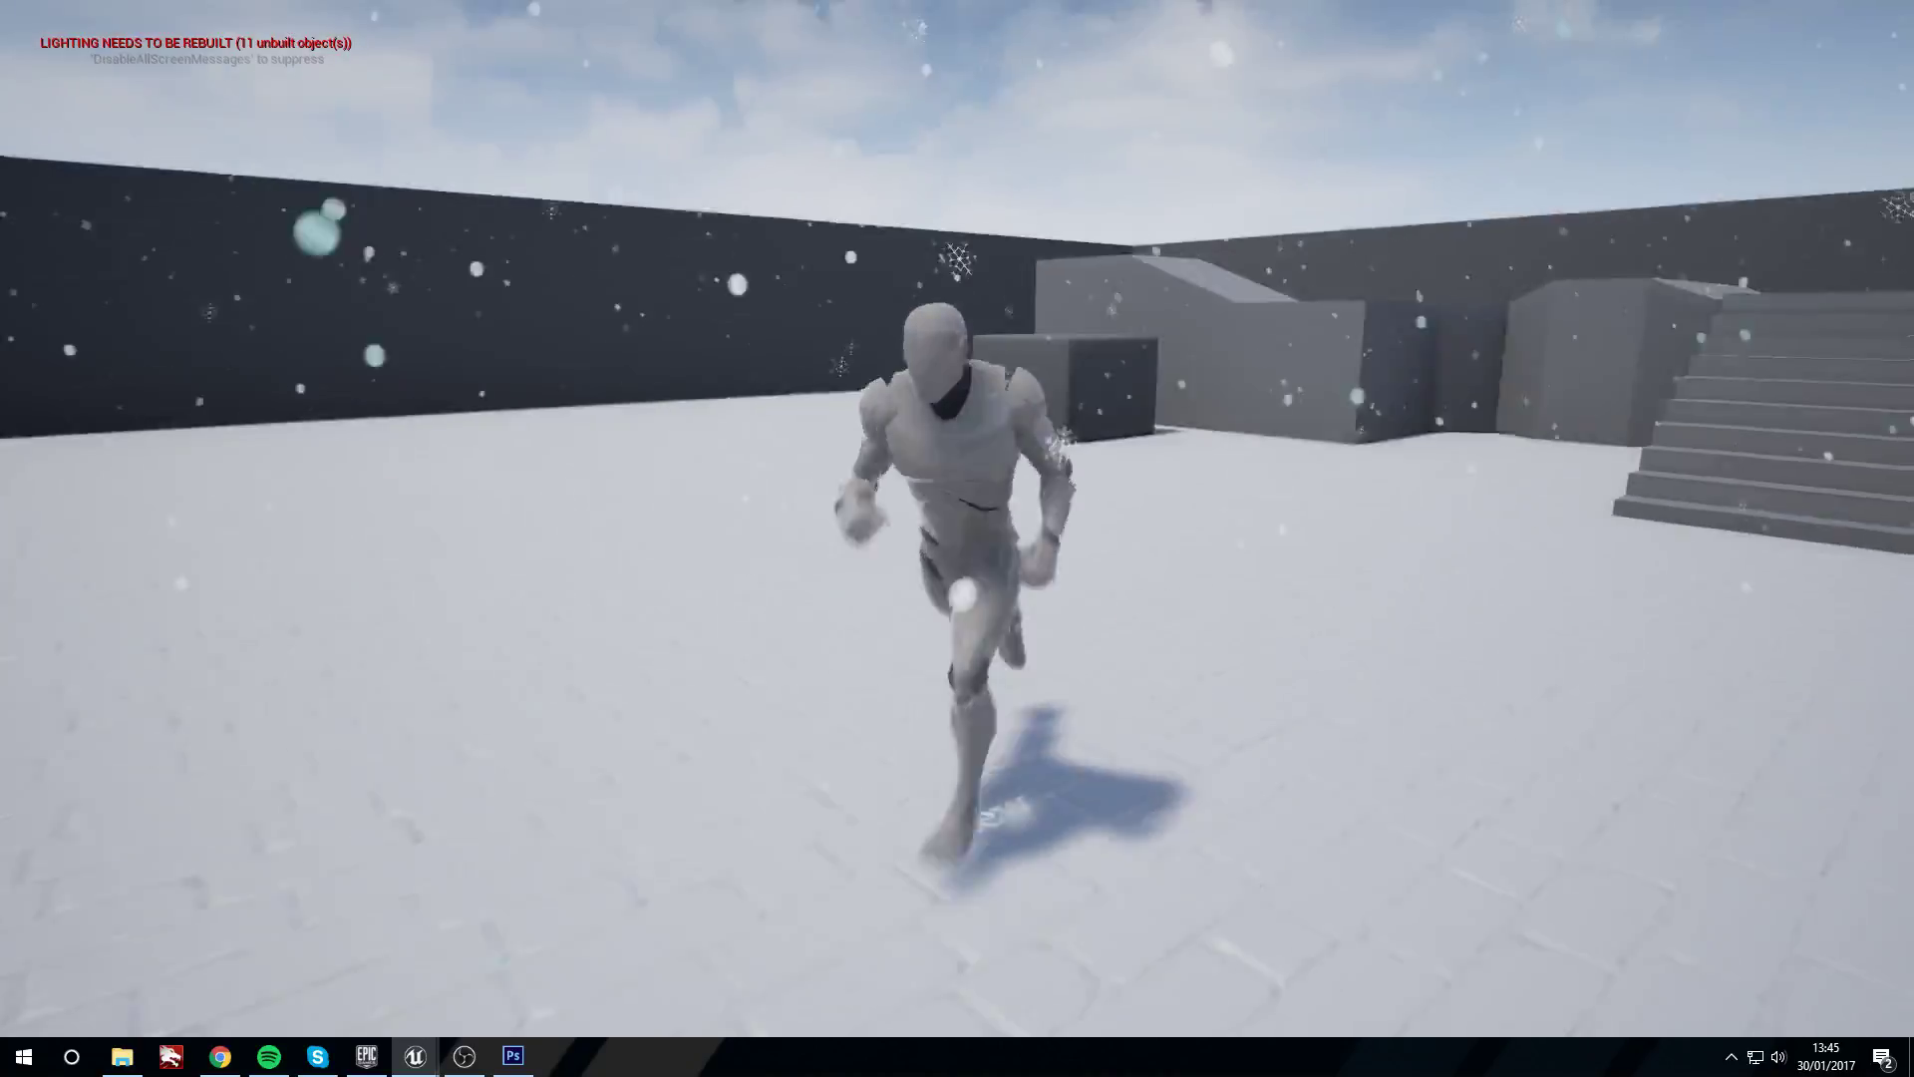